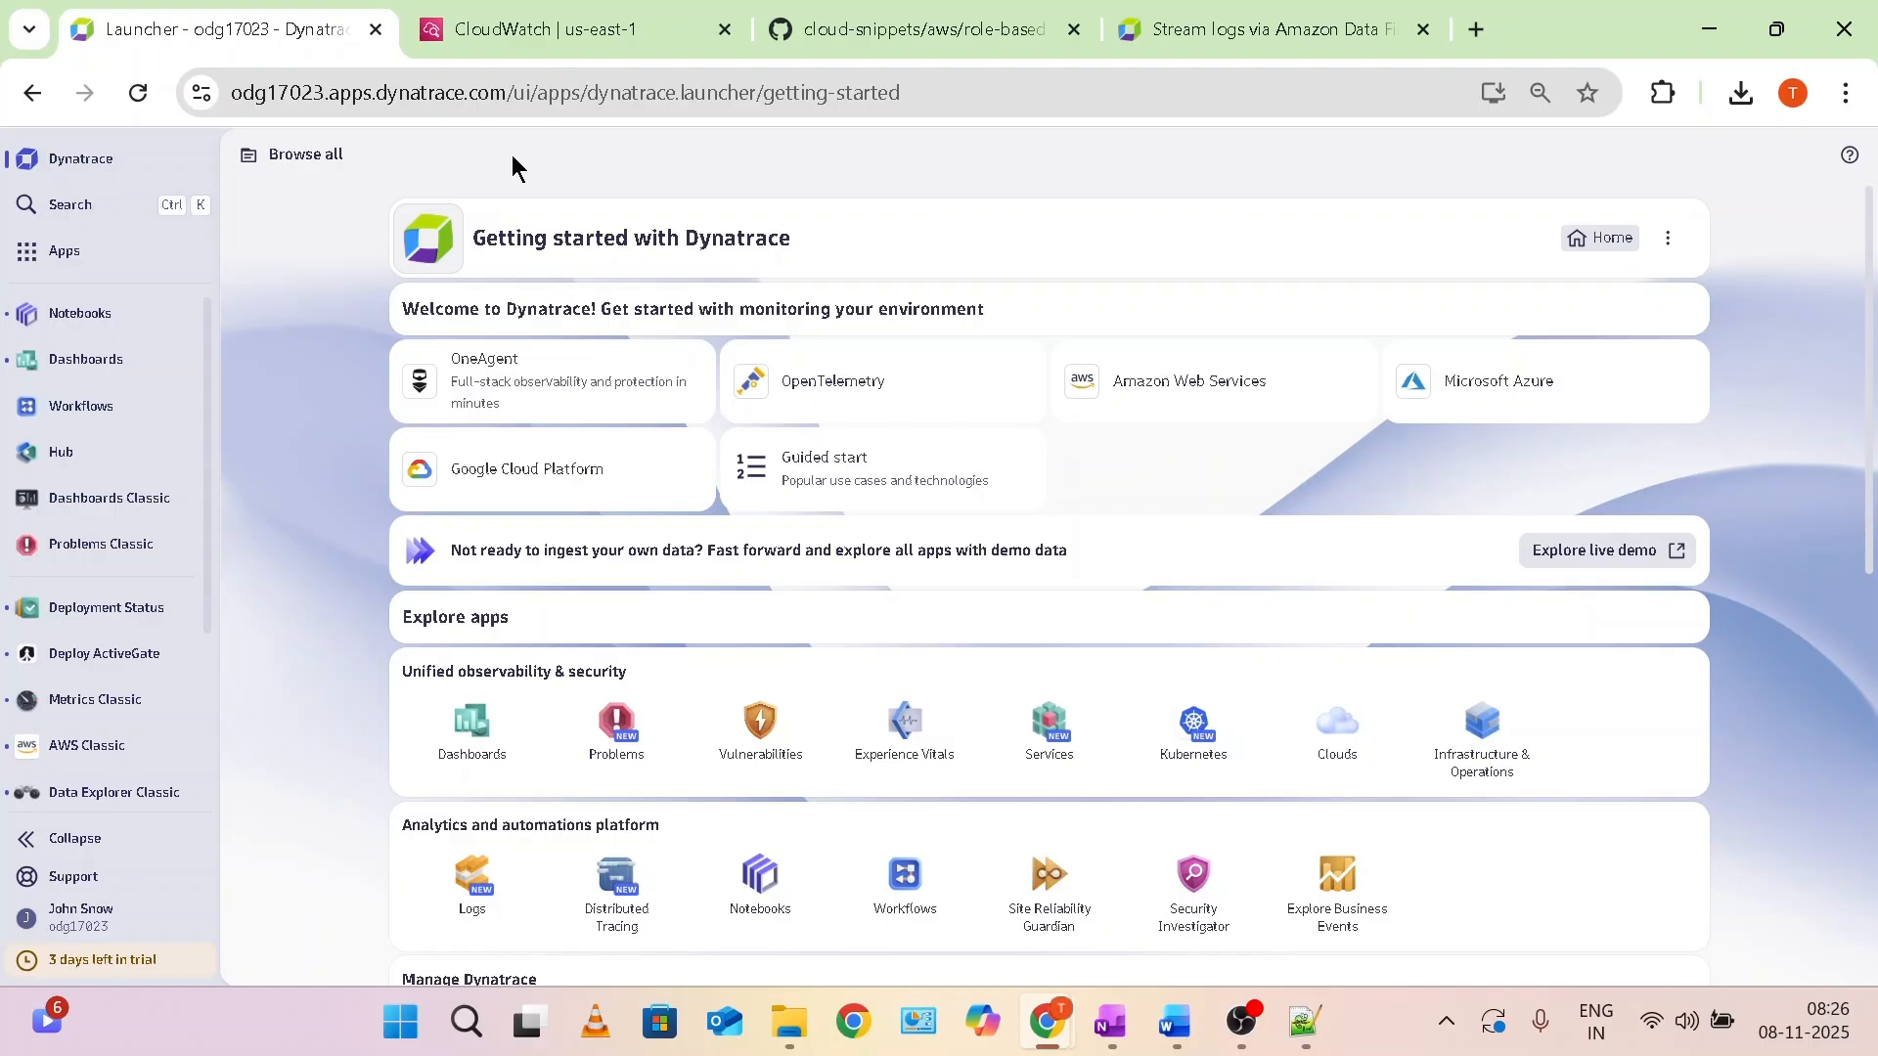
# Switch to the AWS console, search its services for "fire", and read the Amazon Data Firehose description.
pyautogui.click(552, 39)
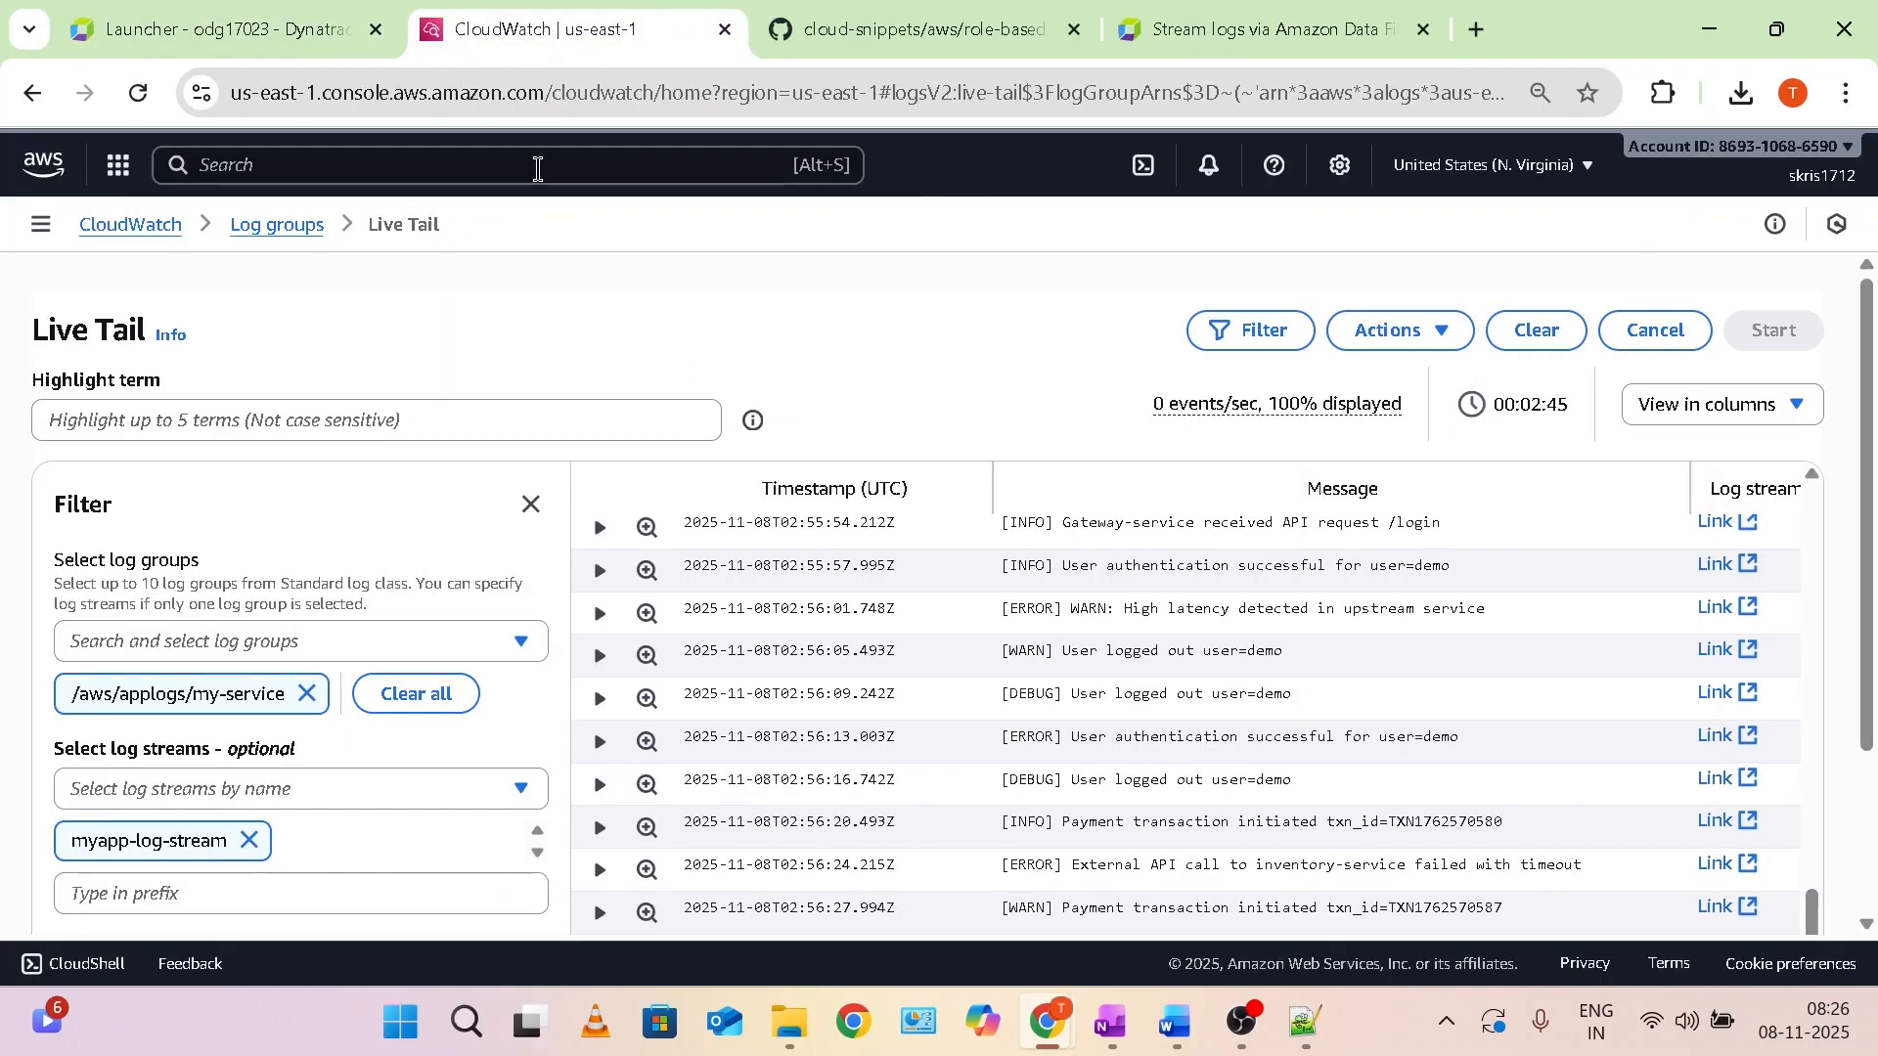
pyautogui.click(537, 169)
pyautogui.write('fire')
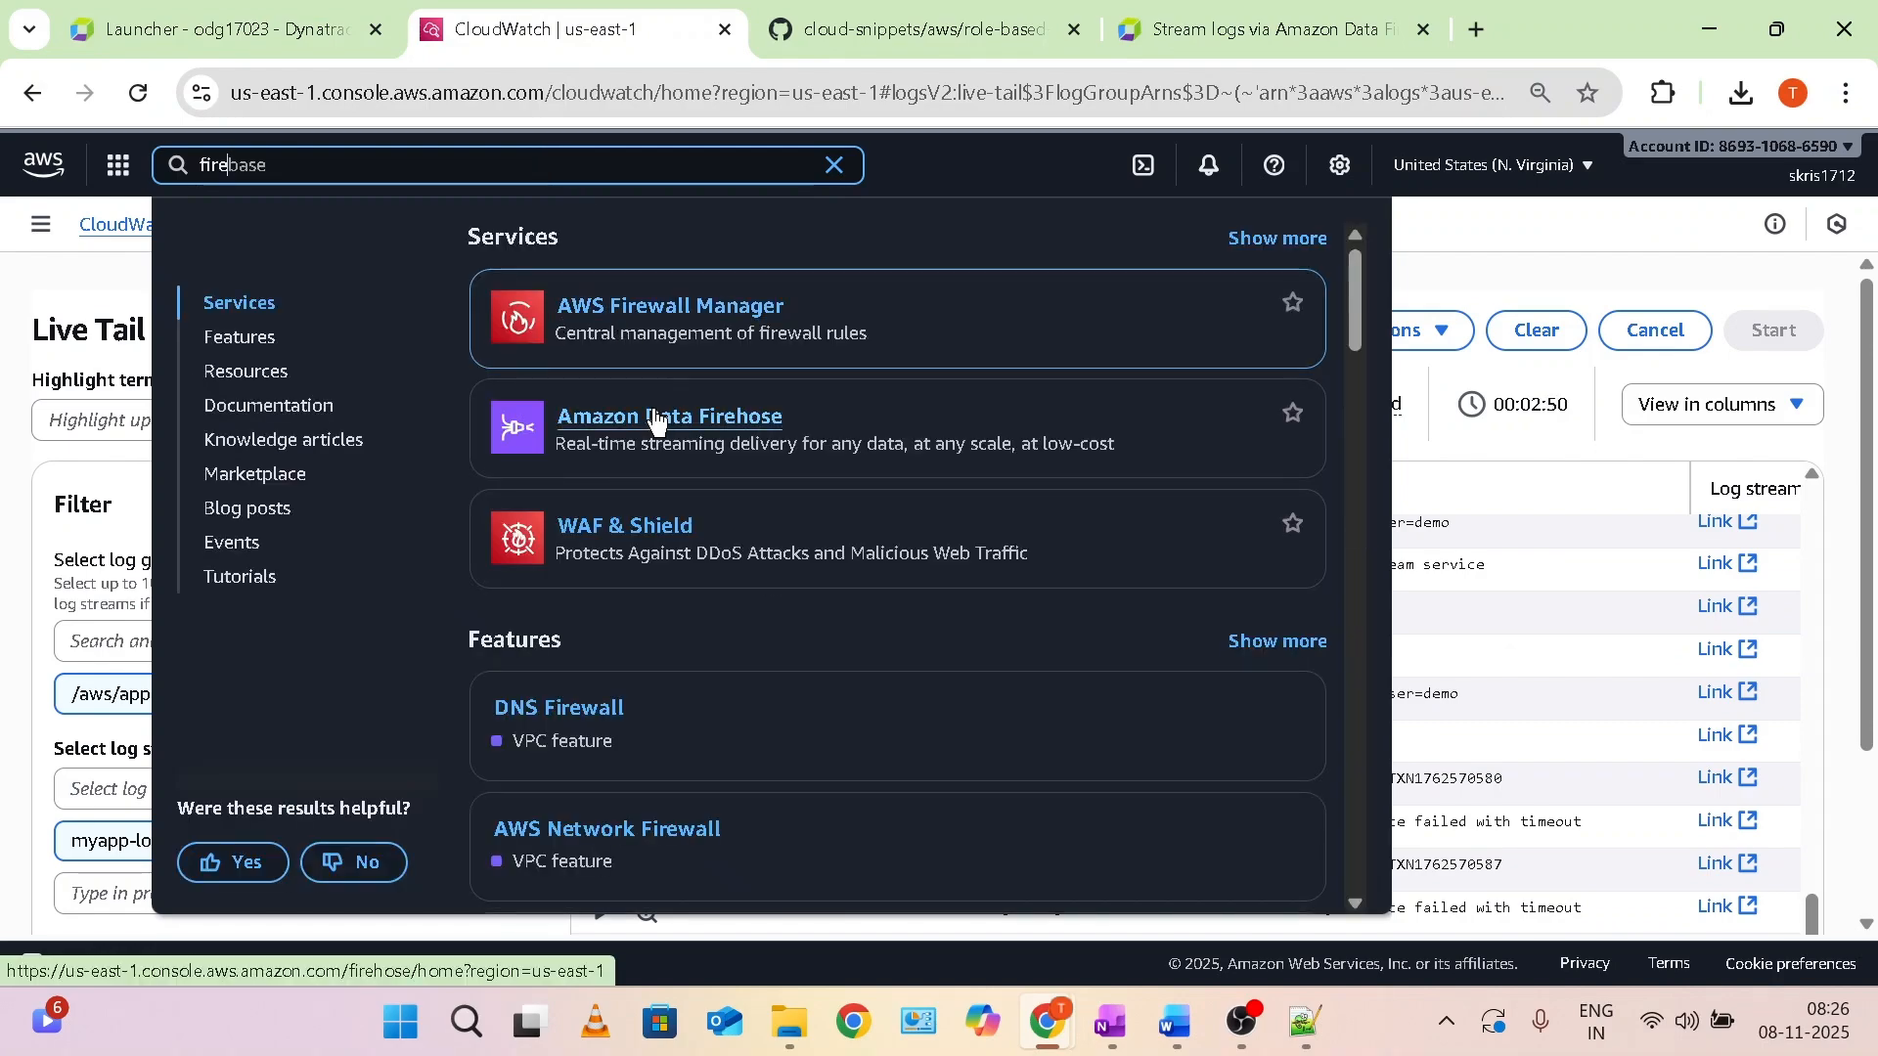
pyautogui.moveTo(592, 445); pyautogui.dragTo(775, 445)
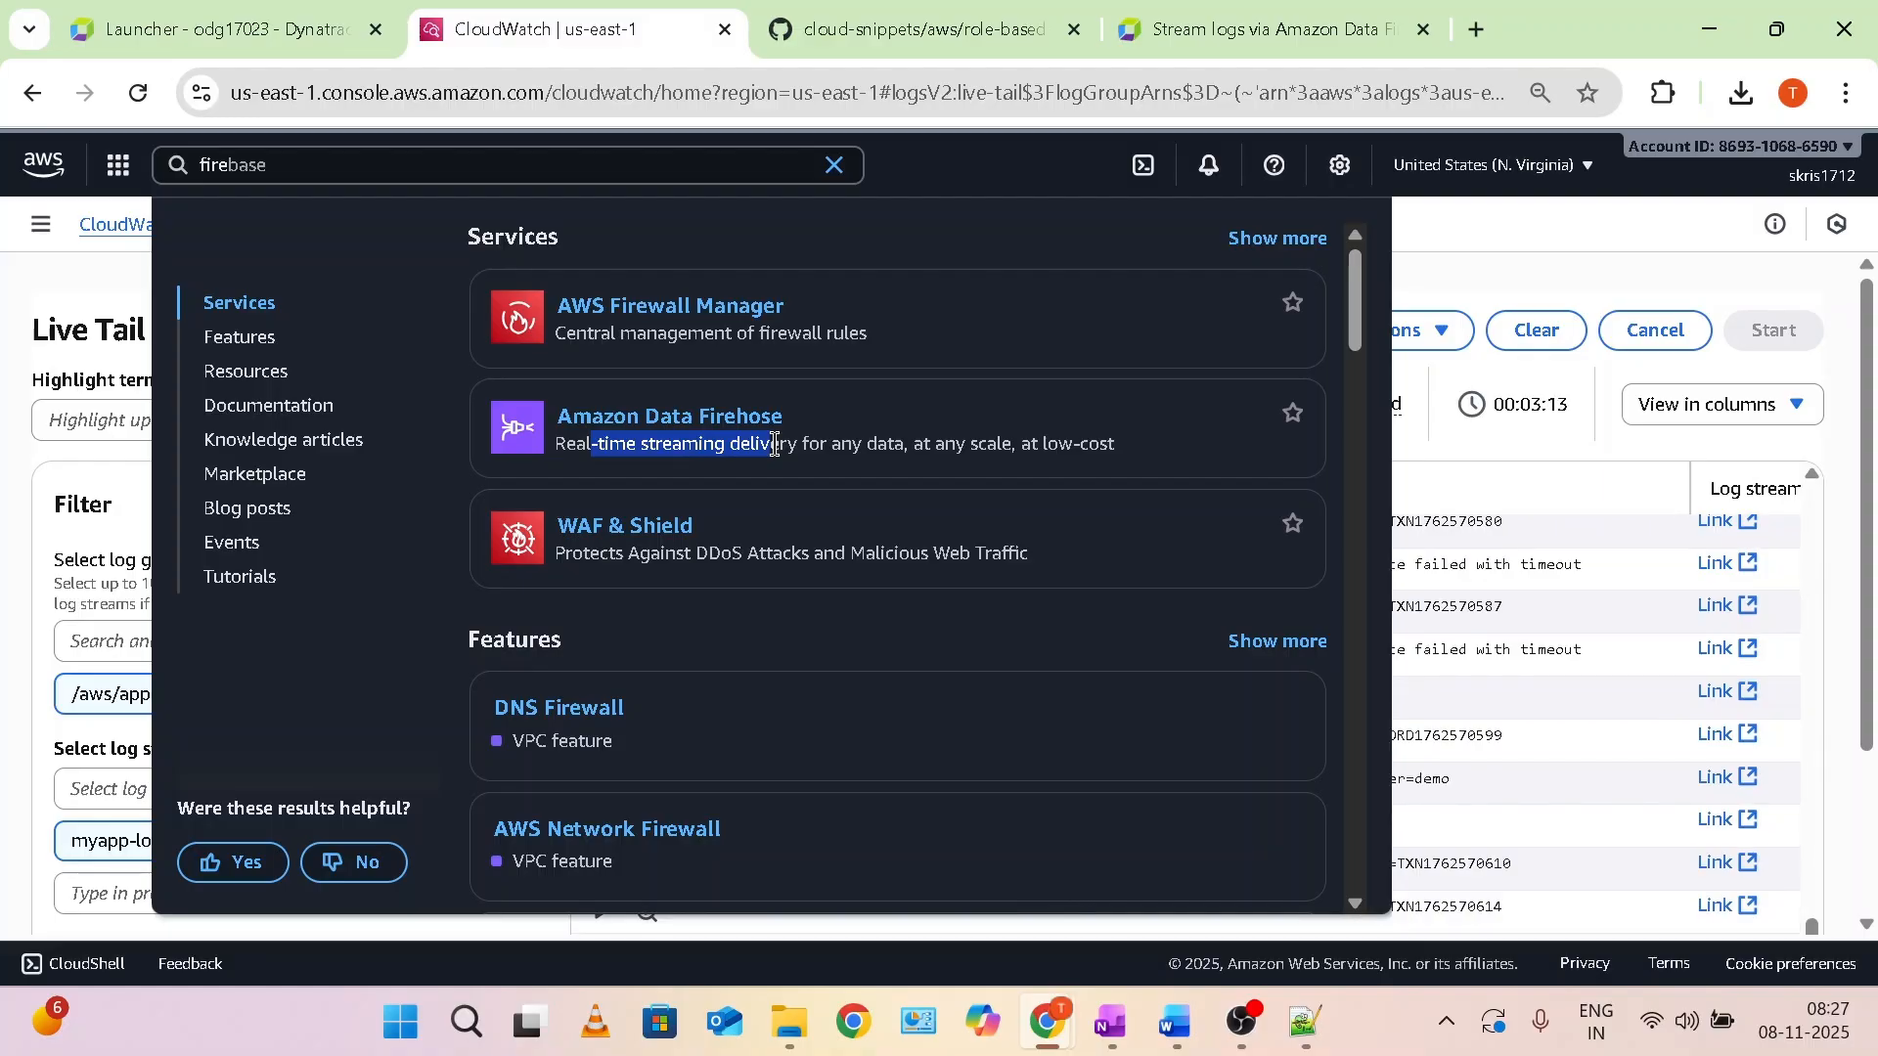
pyautogui.click(1537, 272)
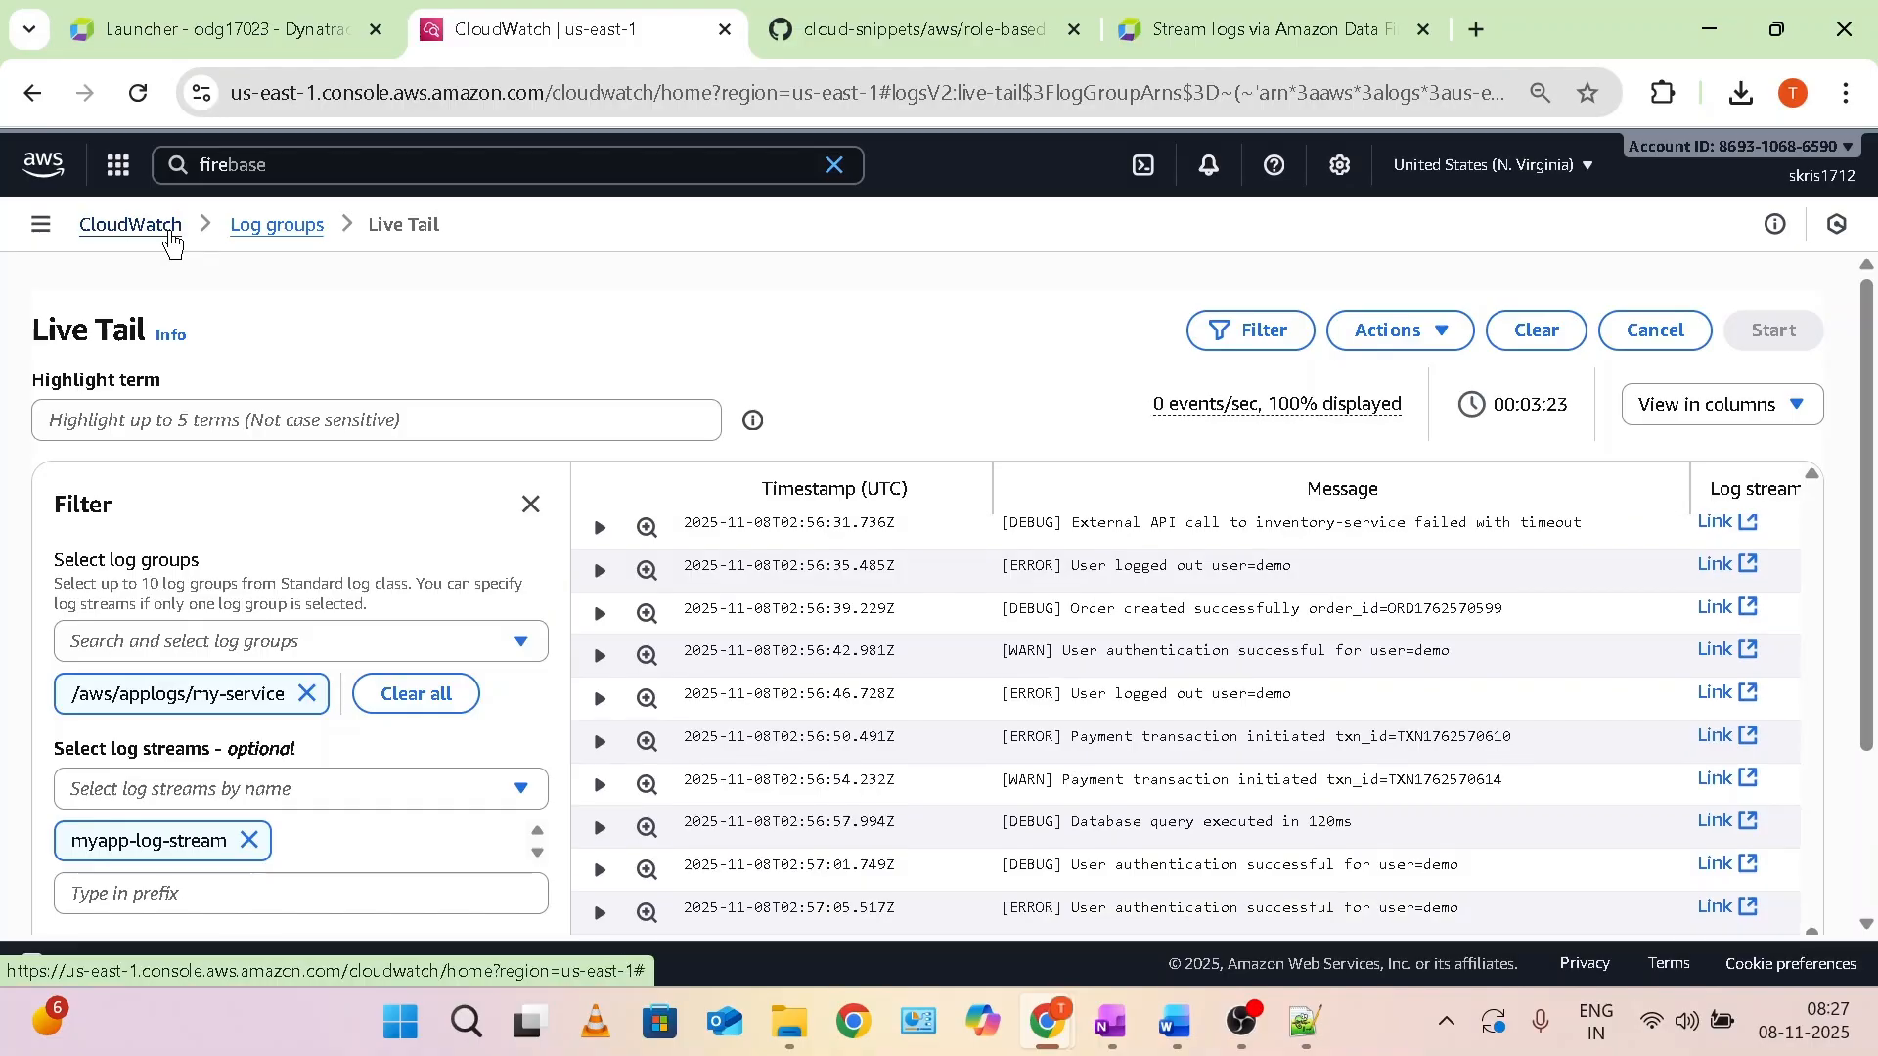
# Leave Live Tail and open the list of CloudWatch log groups.
pyautogui.click(171, 235)
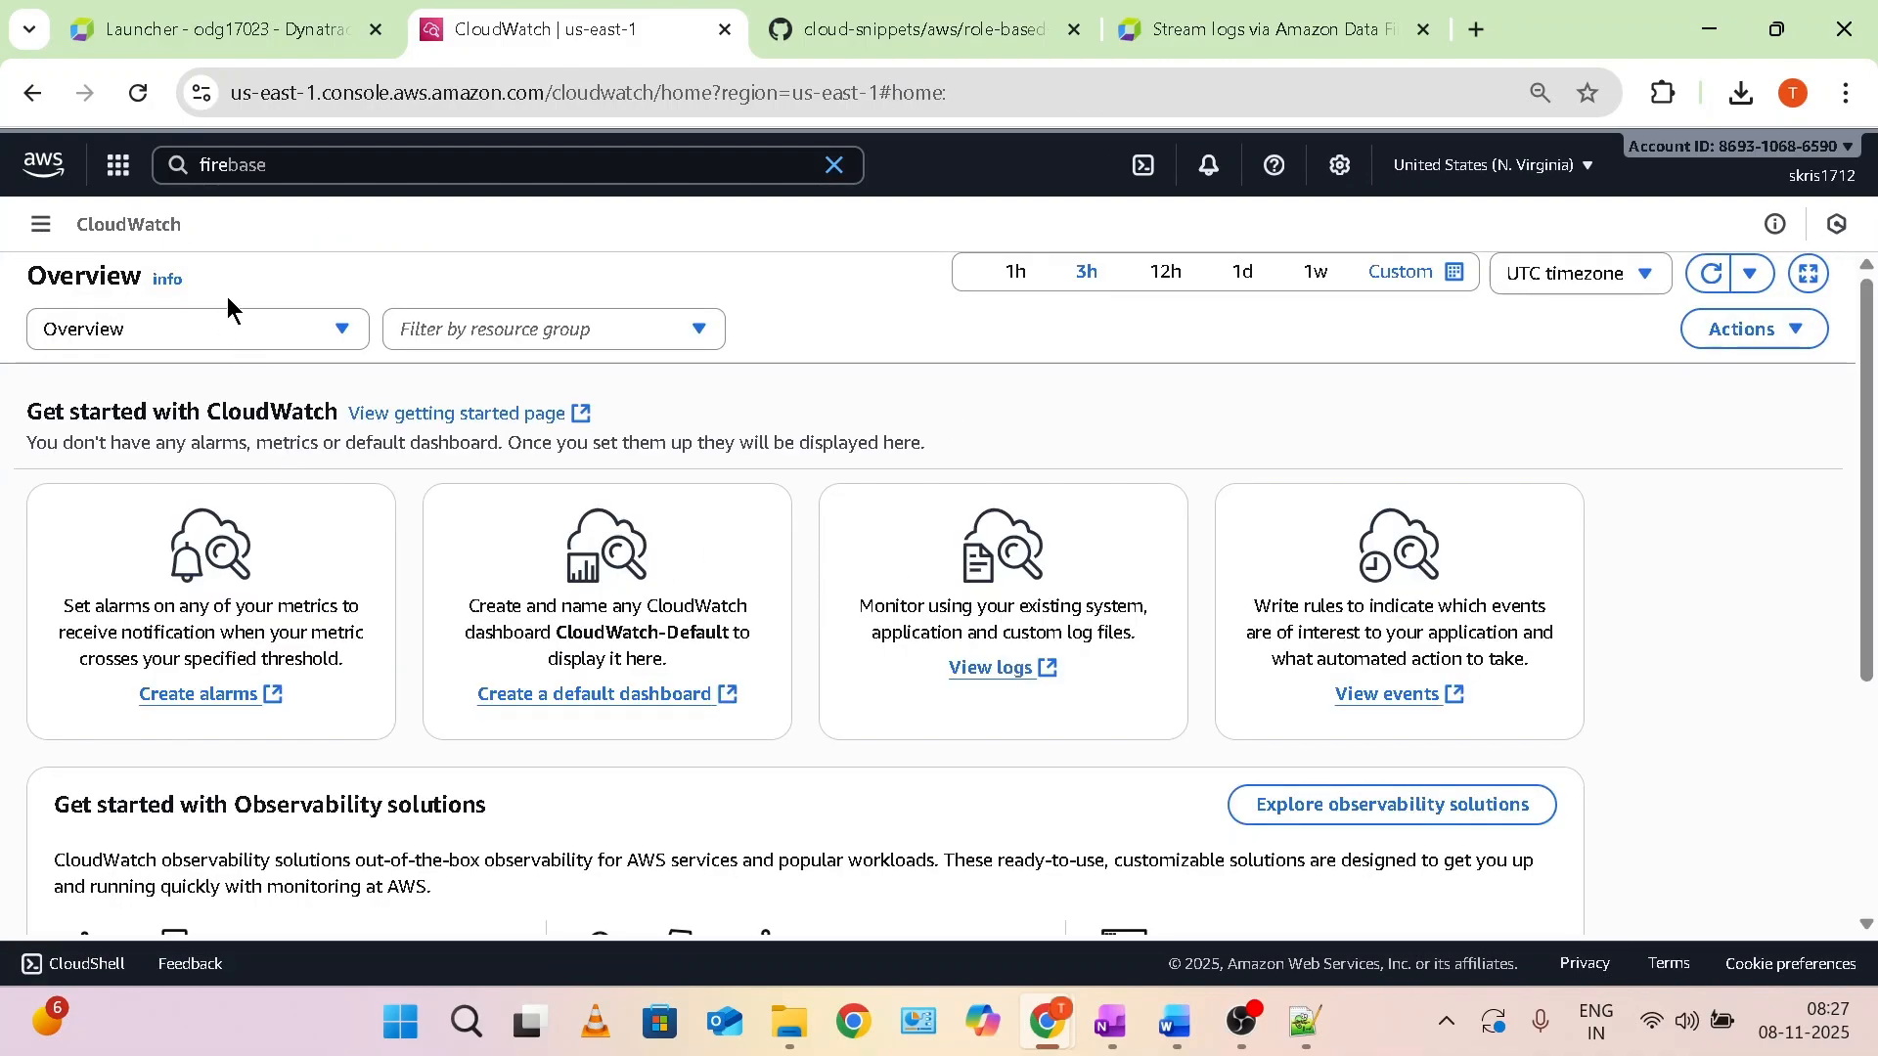
pyautogui.click(40, 224)
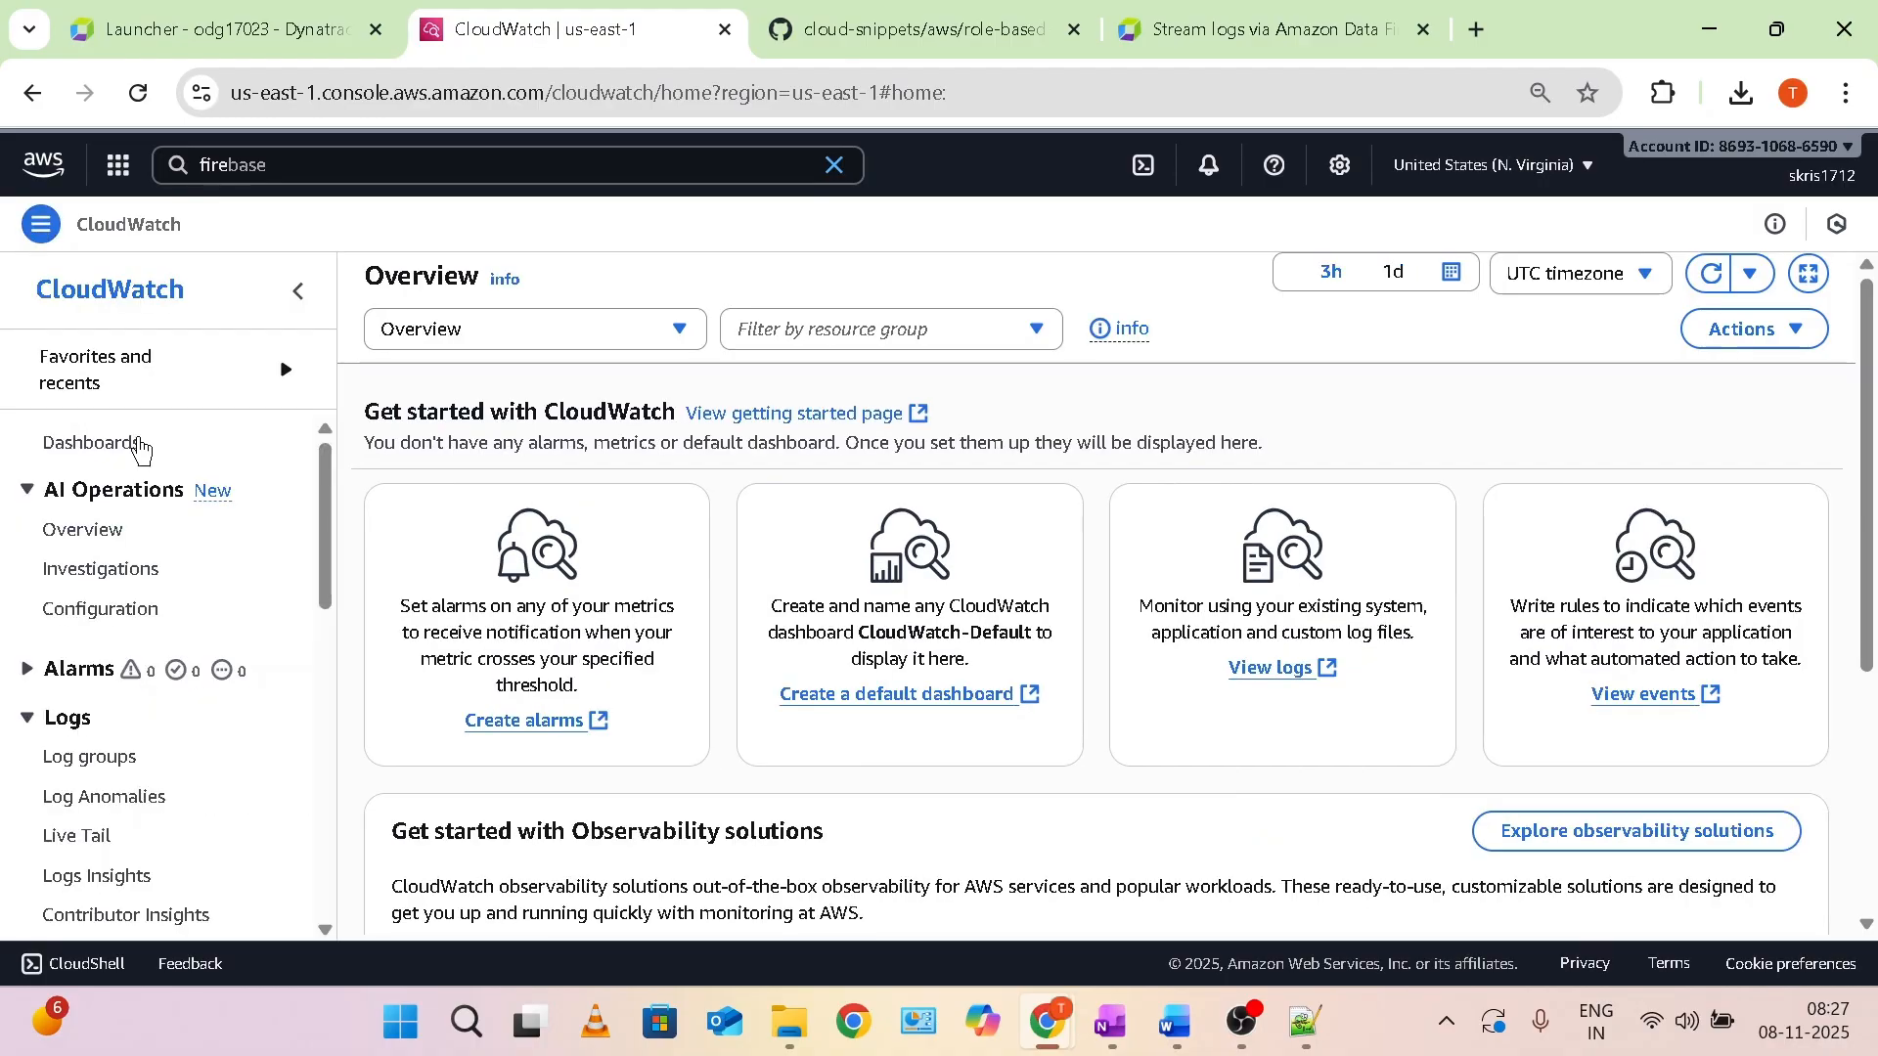
pyautogui.click(67, 719)
pyautogui.click(87, 728)
pyautogui.click(93, 768)
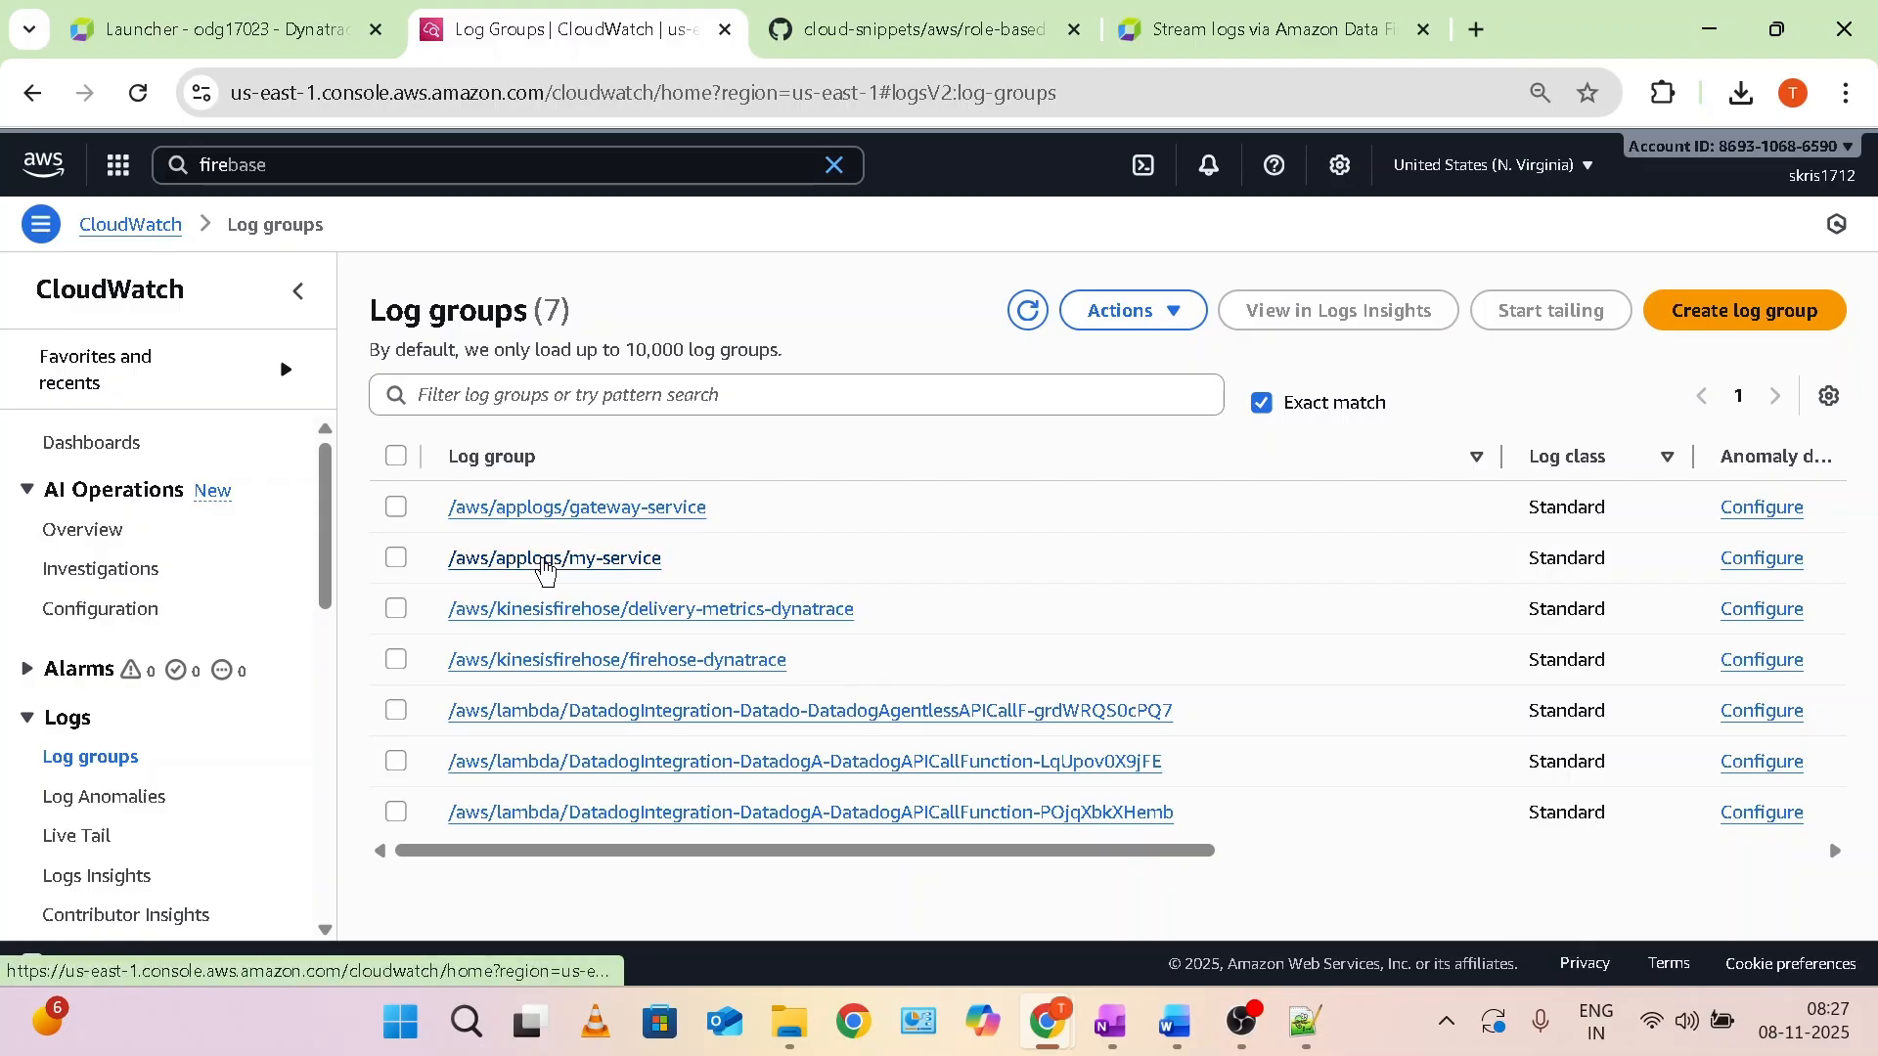
# Open the myapp-log-stream log stream in the /aws/applogs/my-service log group.
pyautogui.click(545, 558)
pyautogui.click(460, 389)
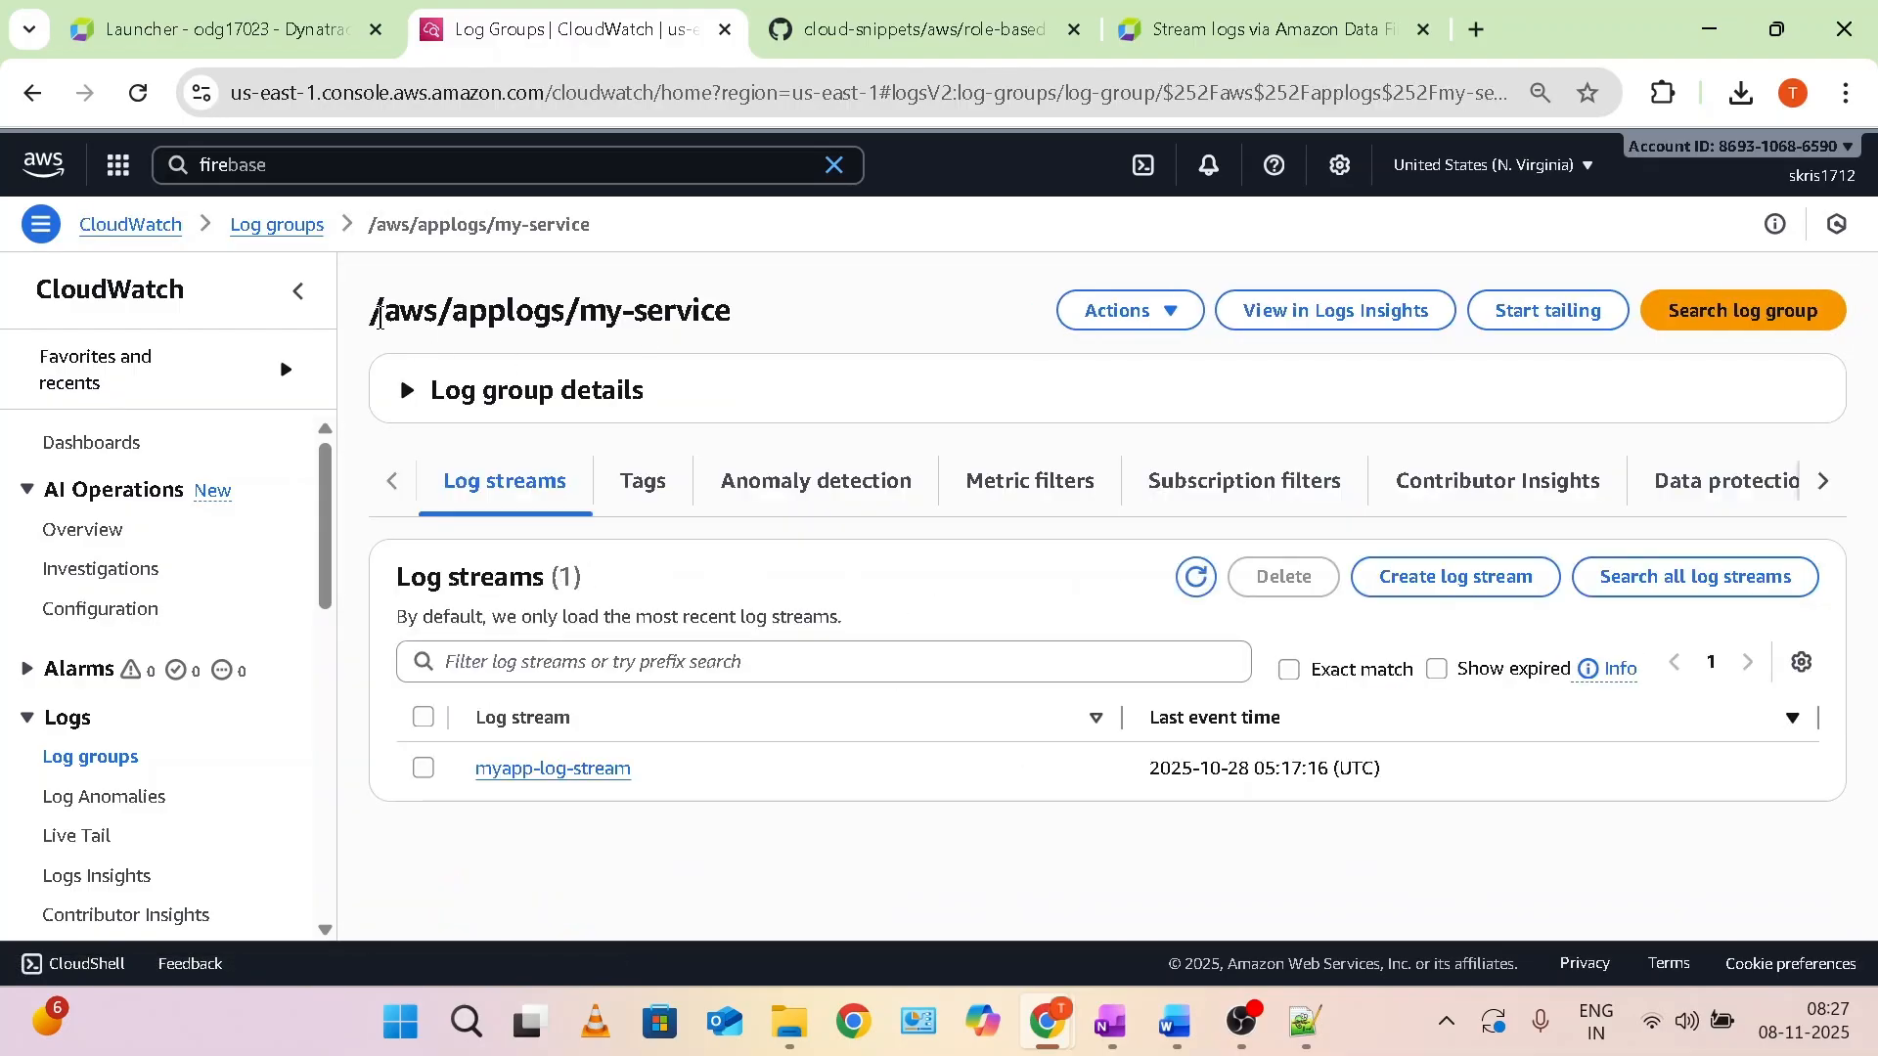
pyautogui.moveTo(384, 311); pyautogui.dragTo(748, 313)
pyautogui.click(600, 770)
# Examine the log event messages in myapp-log-stream, including the cache miss, null pointer exception and user authentication entries.
pyautogui.scroll(-10, 994, 680)
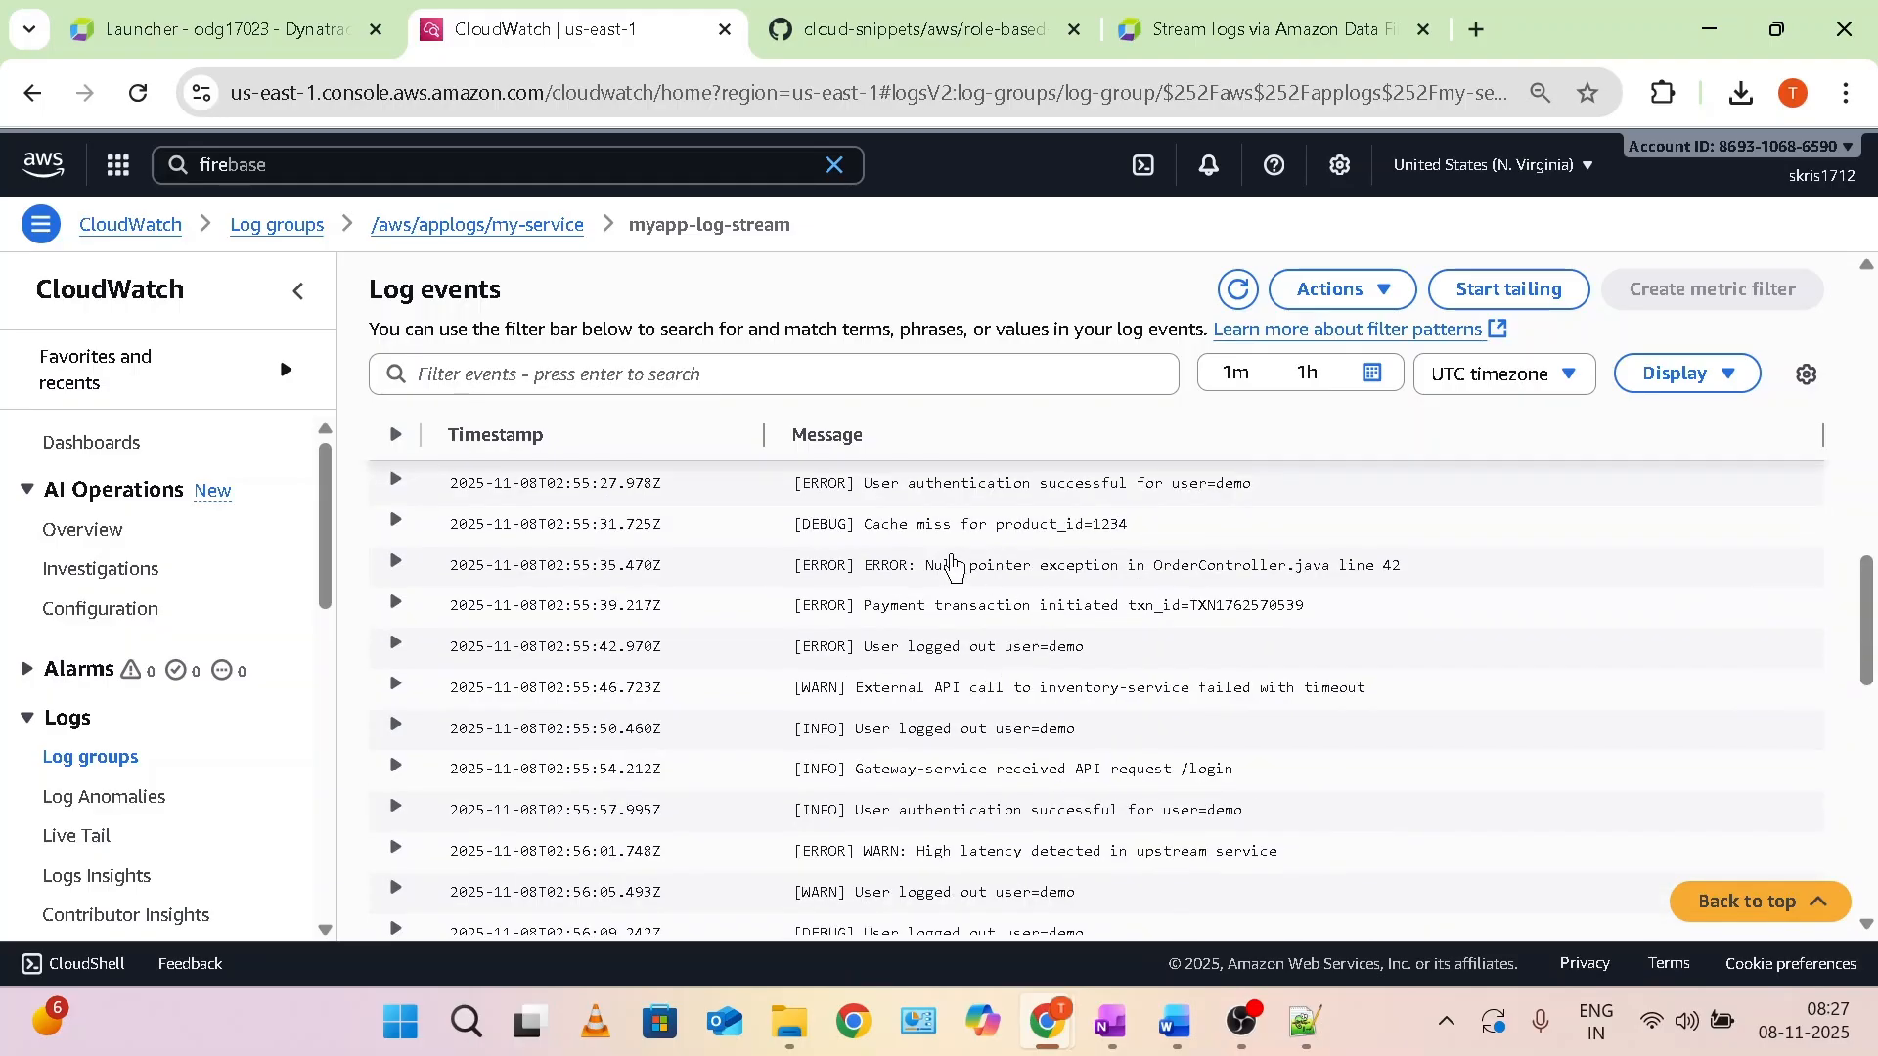
pyautogui.moveTo(870, 529); pyautogui.dragTo(1123, 535)
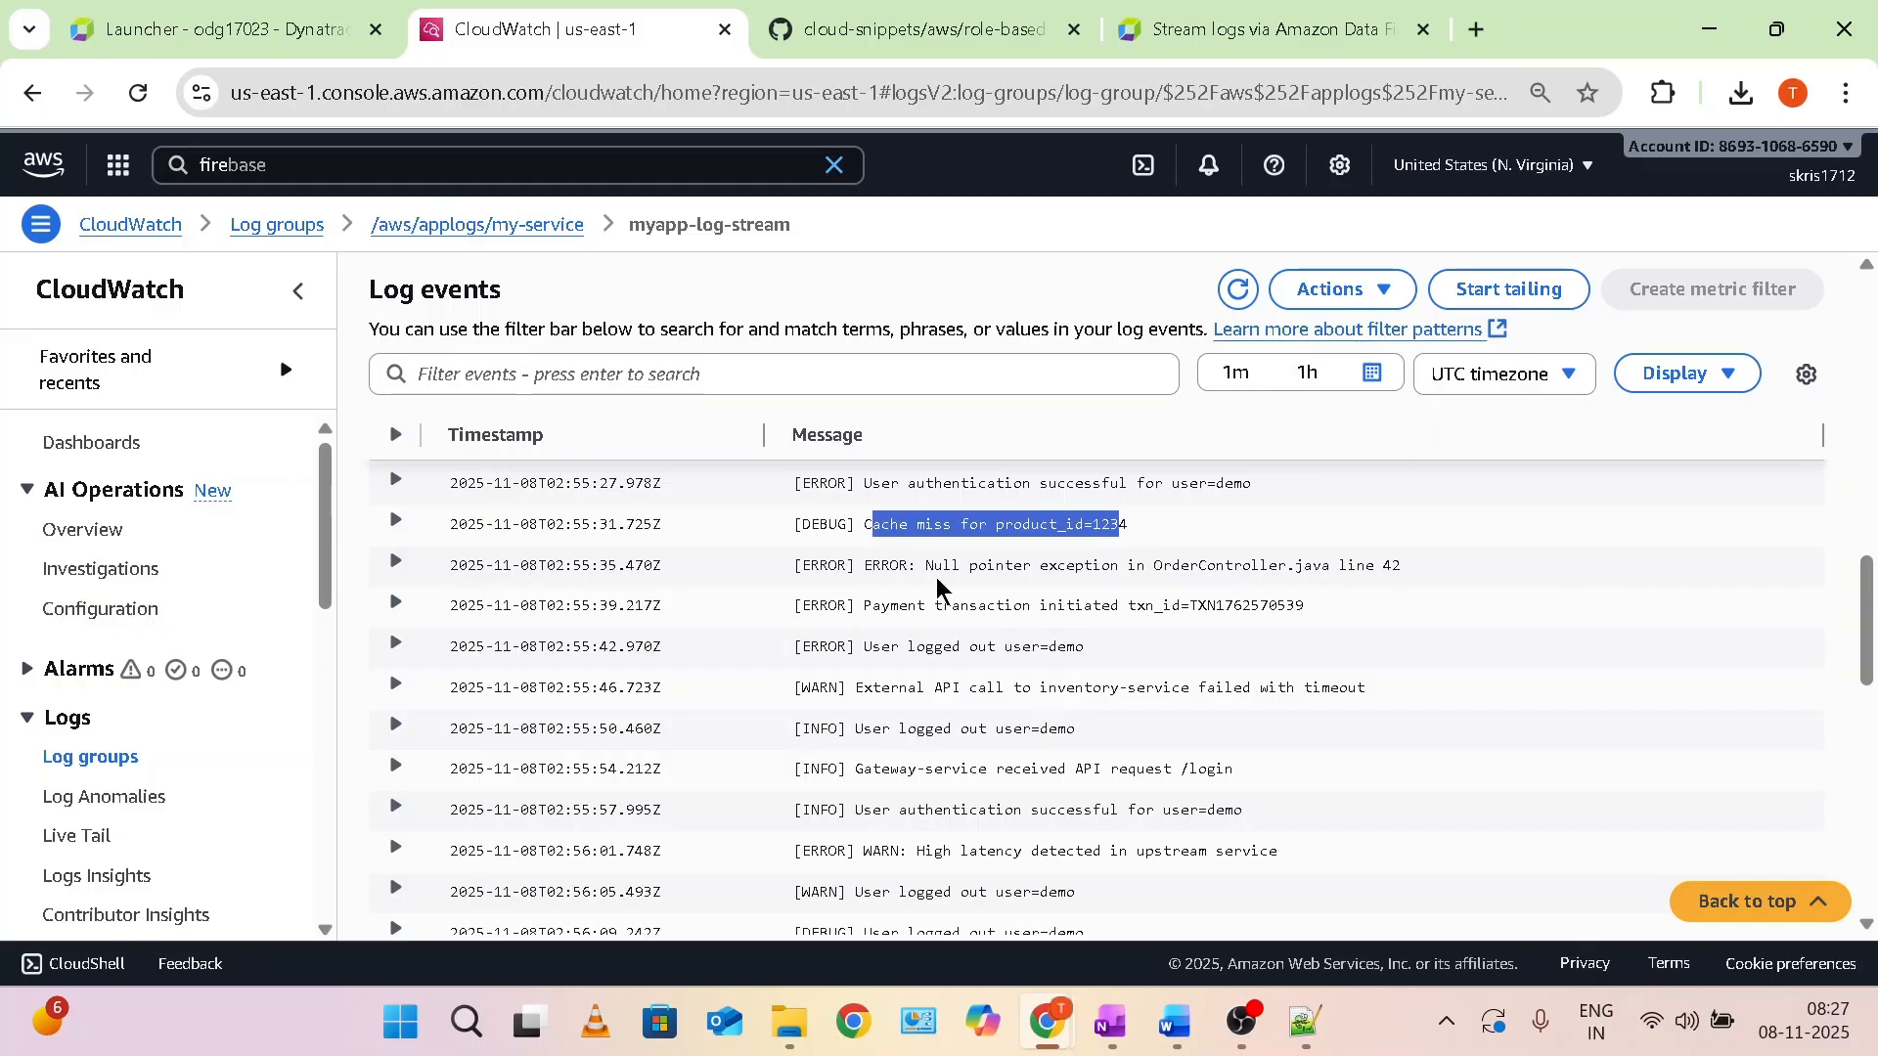
pyautogui.moveTo(937, 569); pyautogui.dragTo(1277, 568)
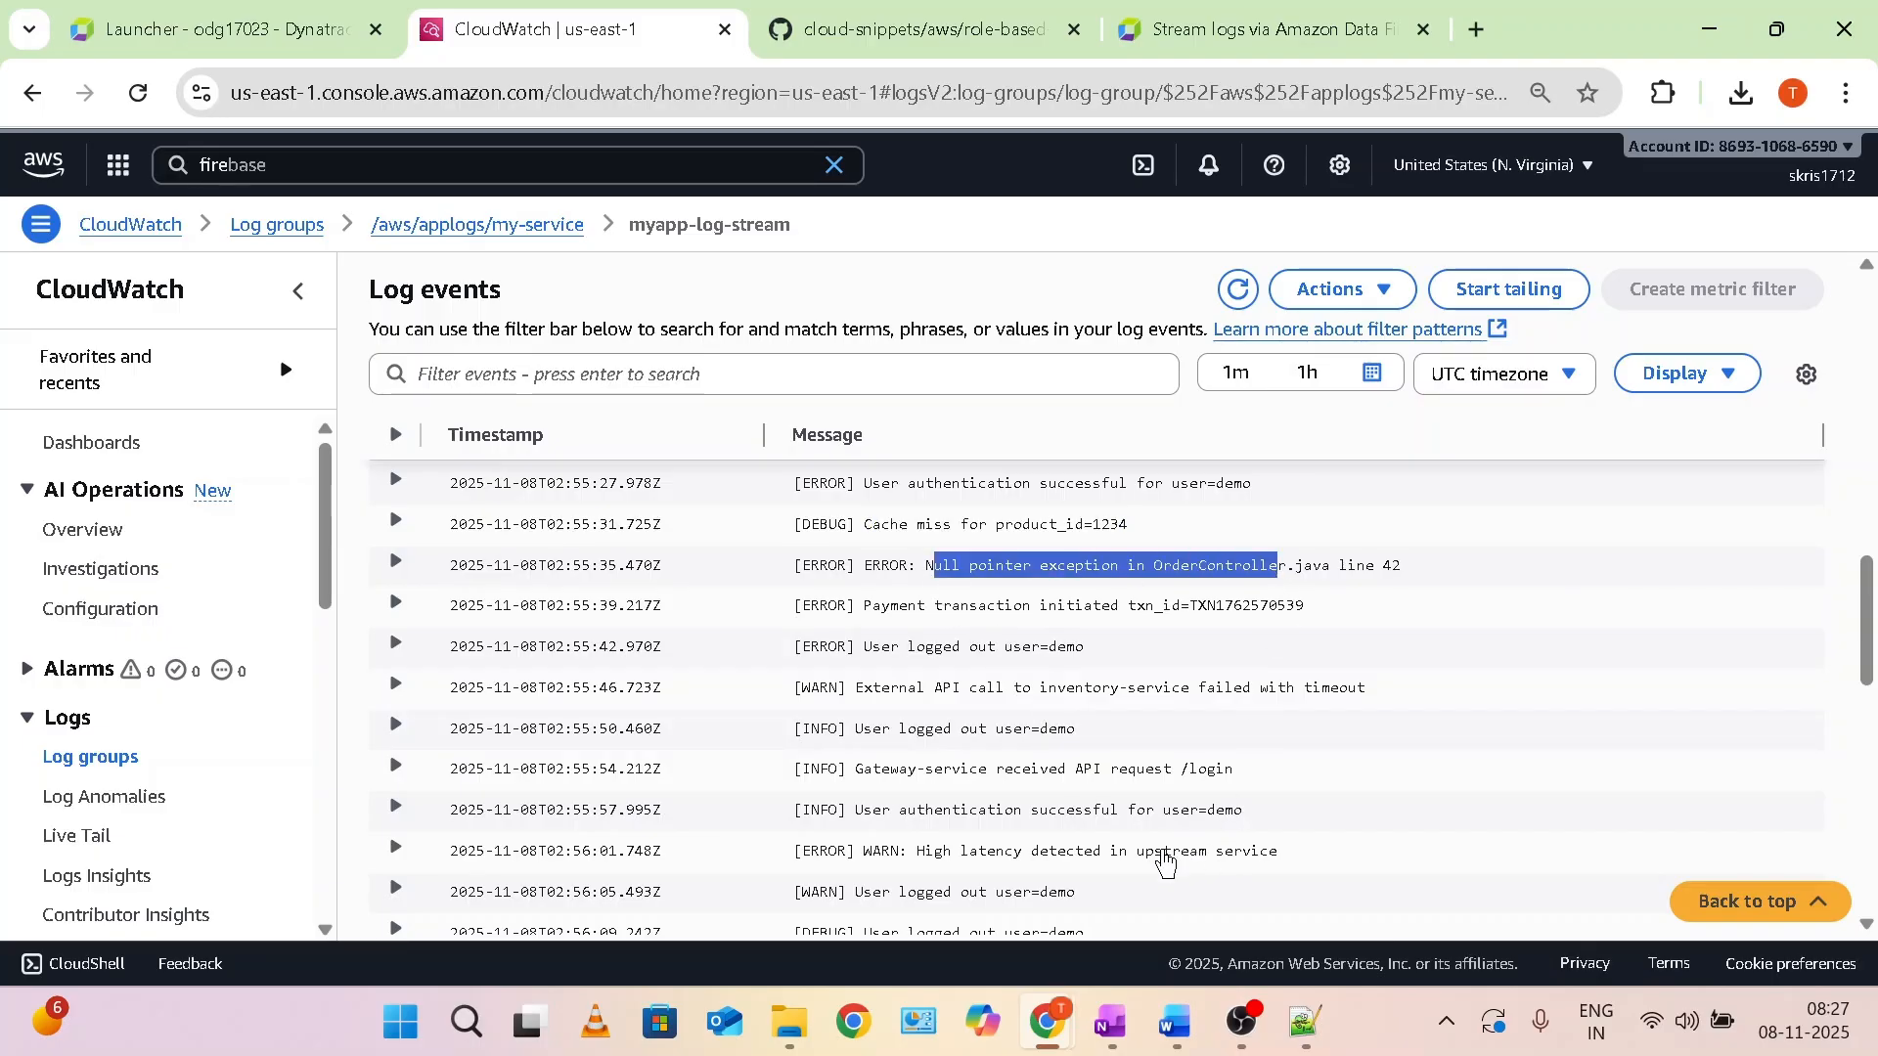
pyautogui.scroll(-3, 994, 874)
pyautogui.scroll(-1, 996, 875)
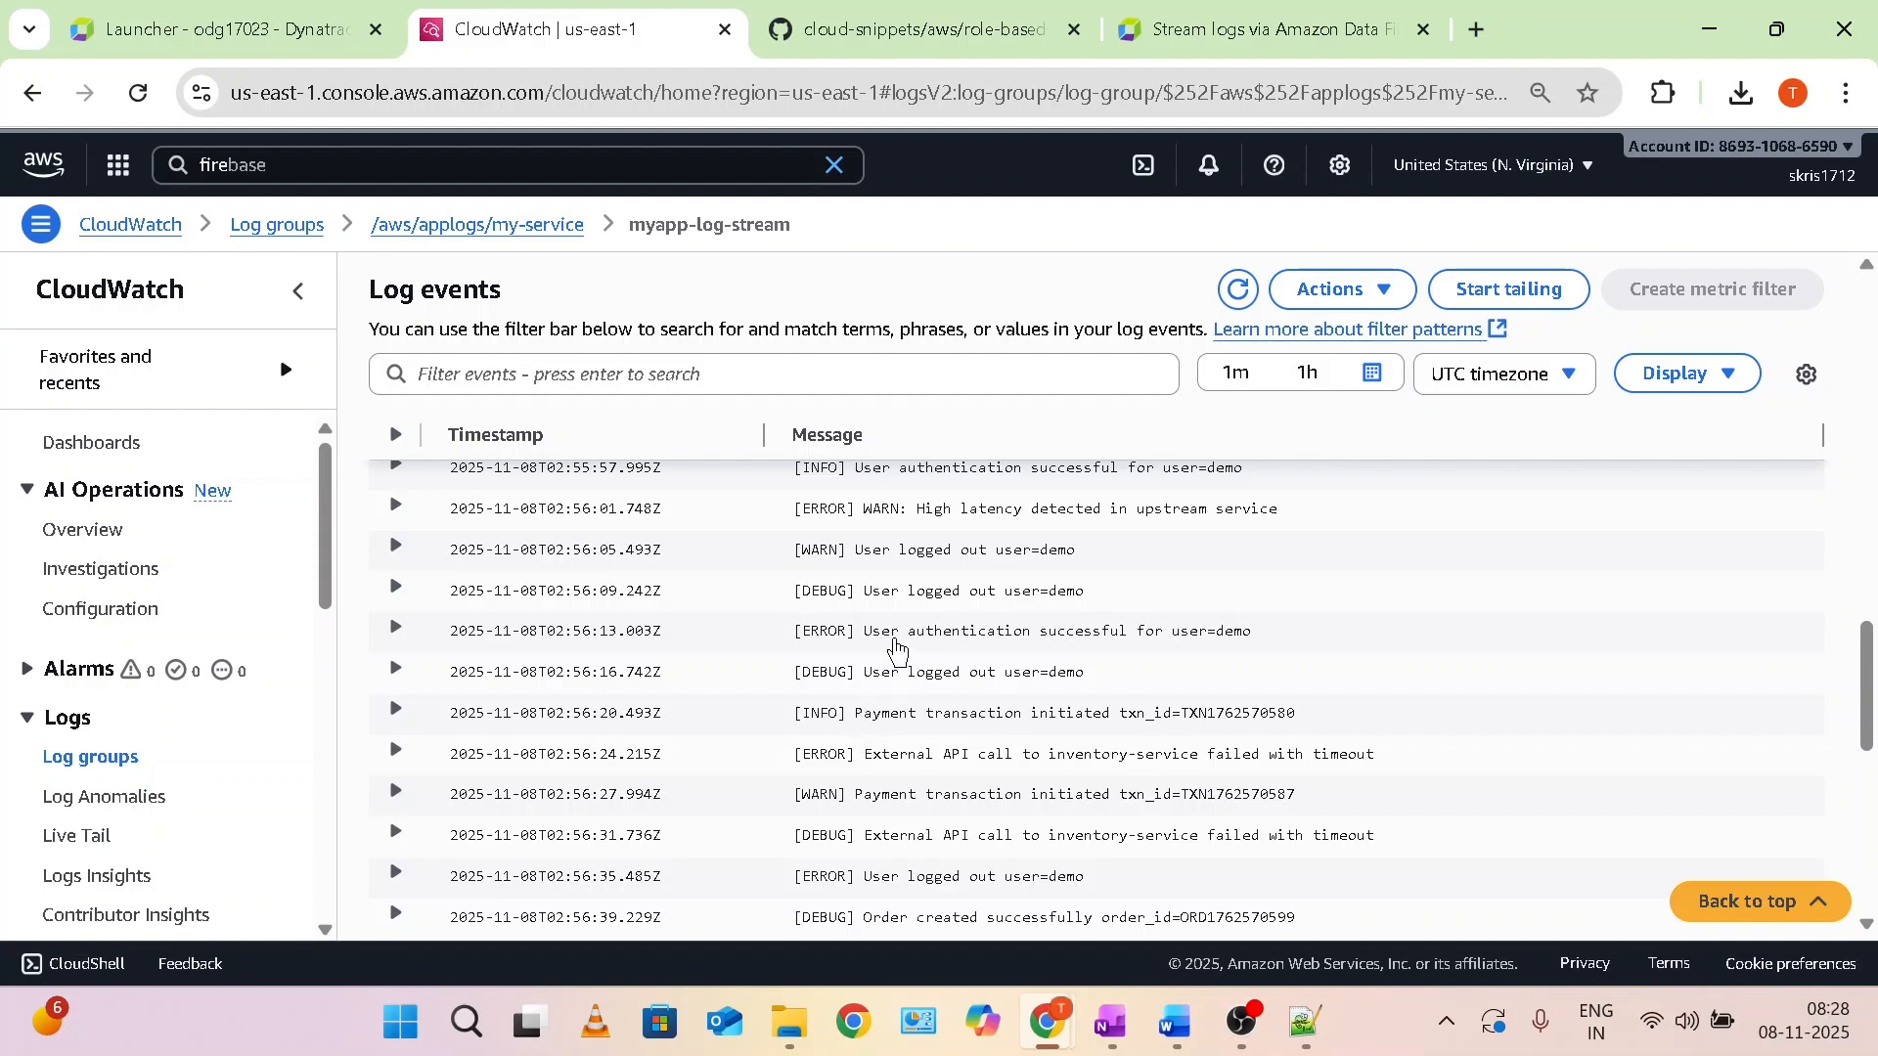
pyautogui.moveTo(873, 636); pyautogui.dragTo(1260, 645)
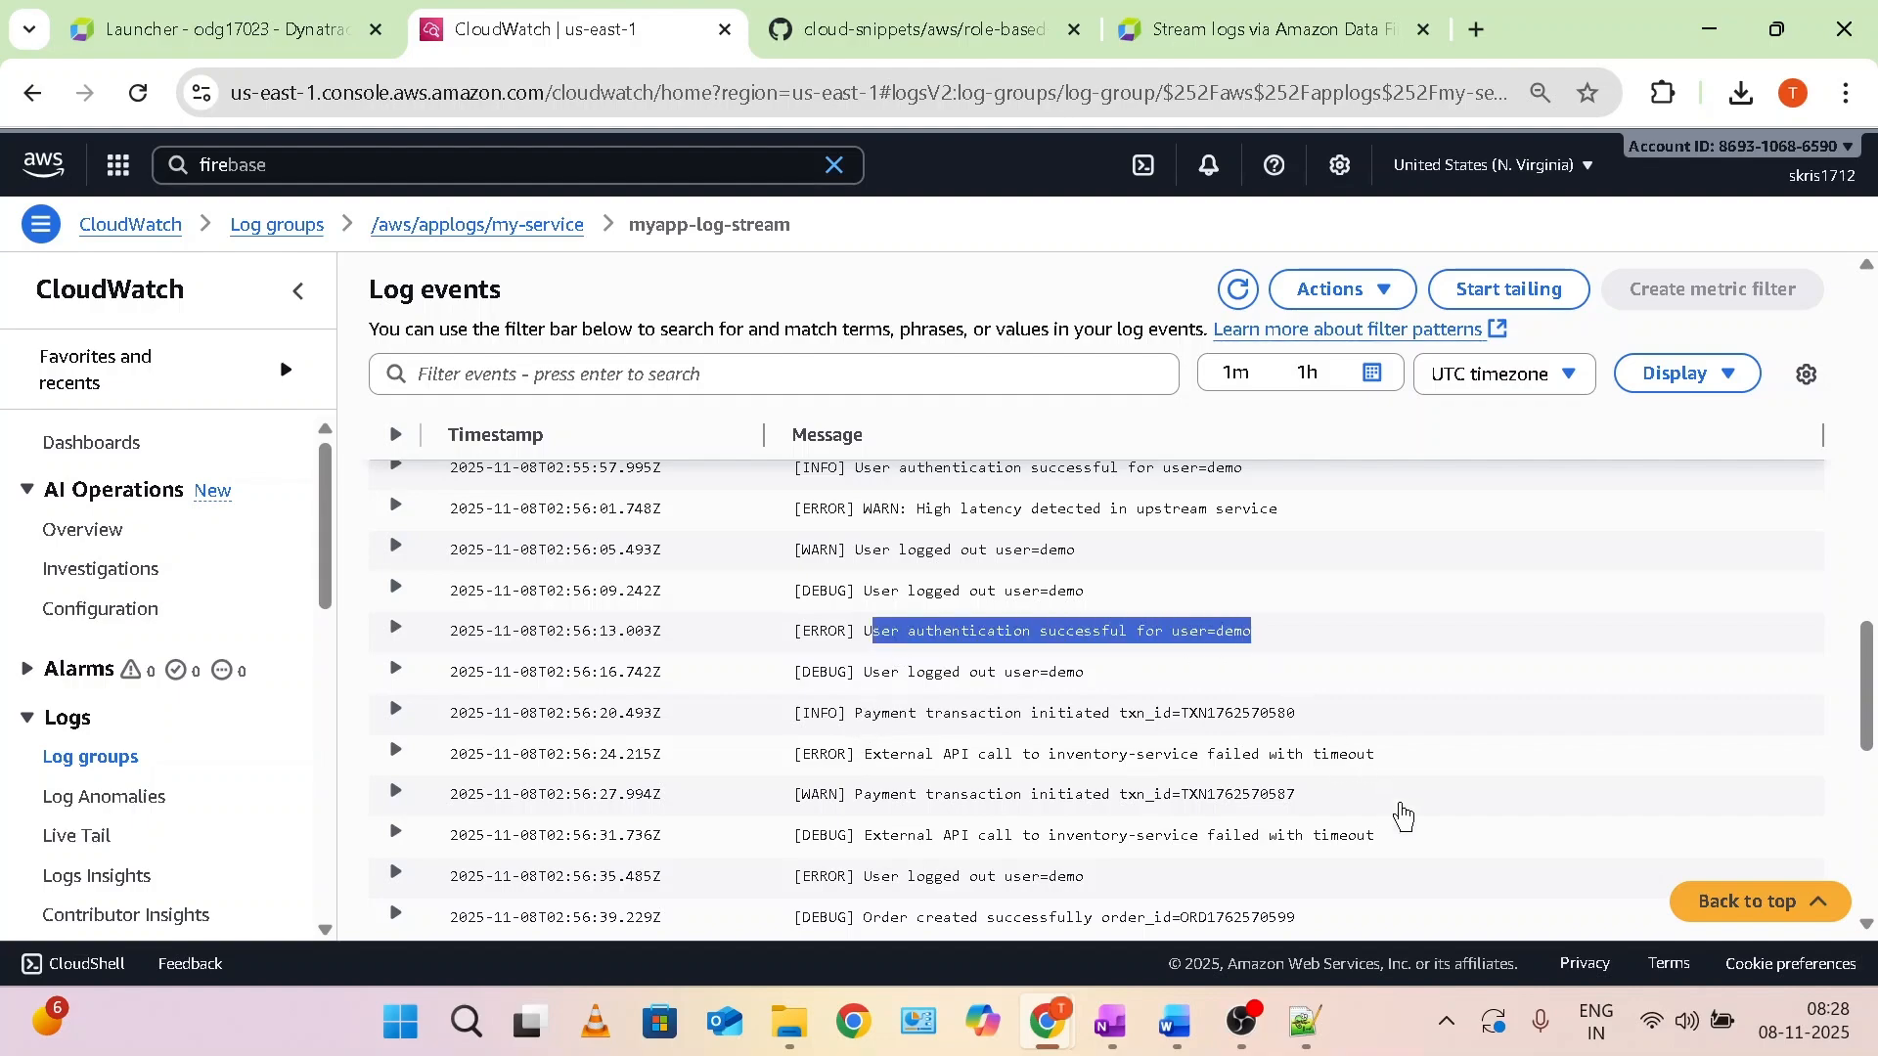
pyautogui.scroll(-7, 1402, 820)
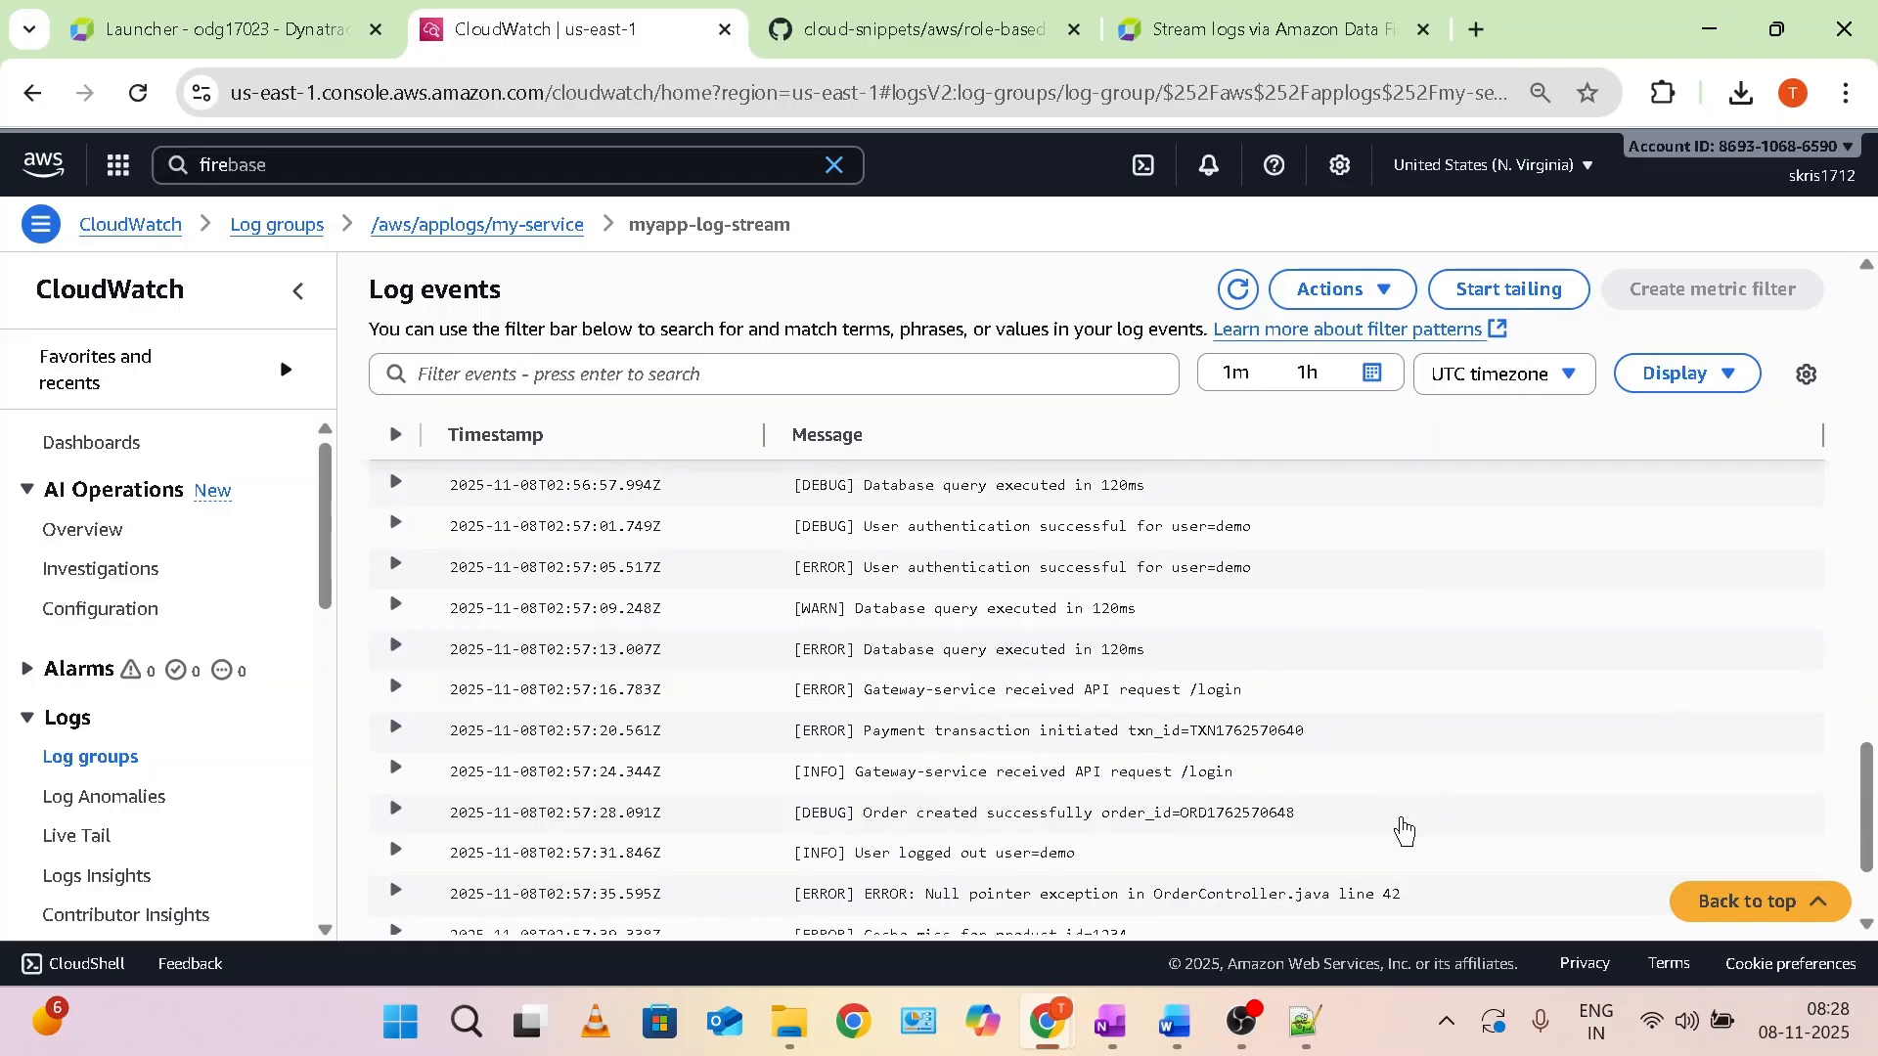
# Switch to Notepad++ and write "AWS Cloudwatch Logs" in the empty new 14 document.
pyautogui.moveTo(1284, 1007)
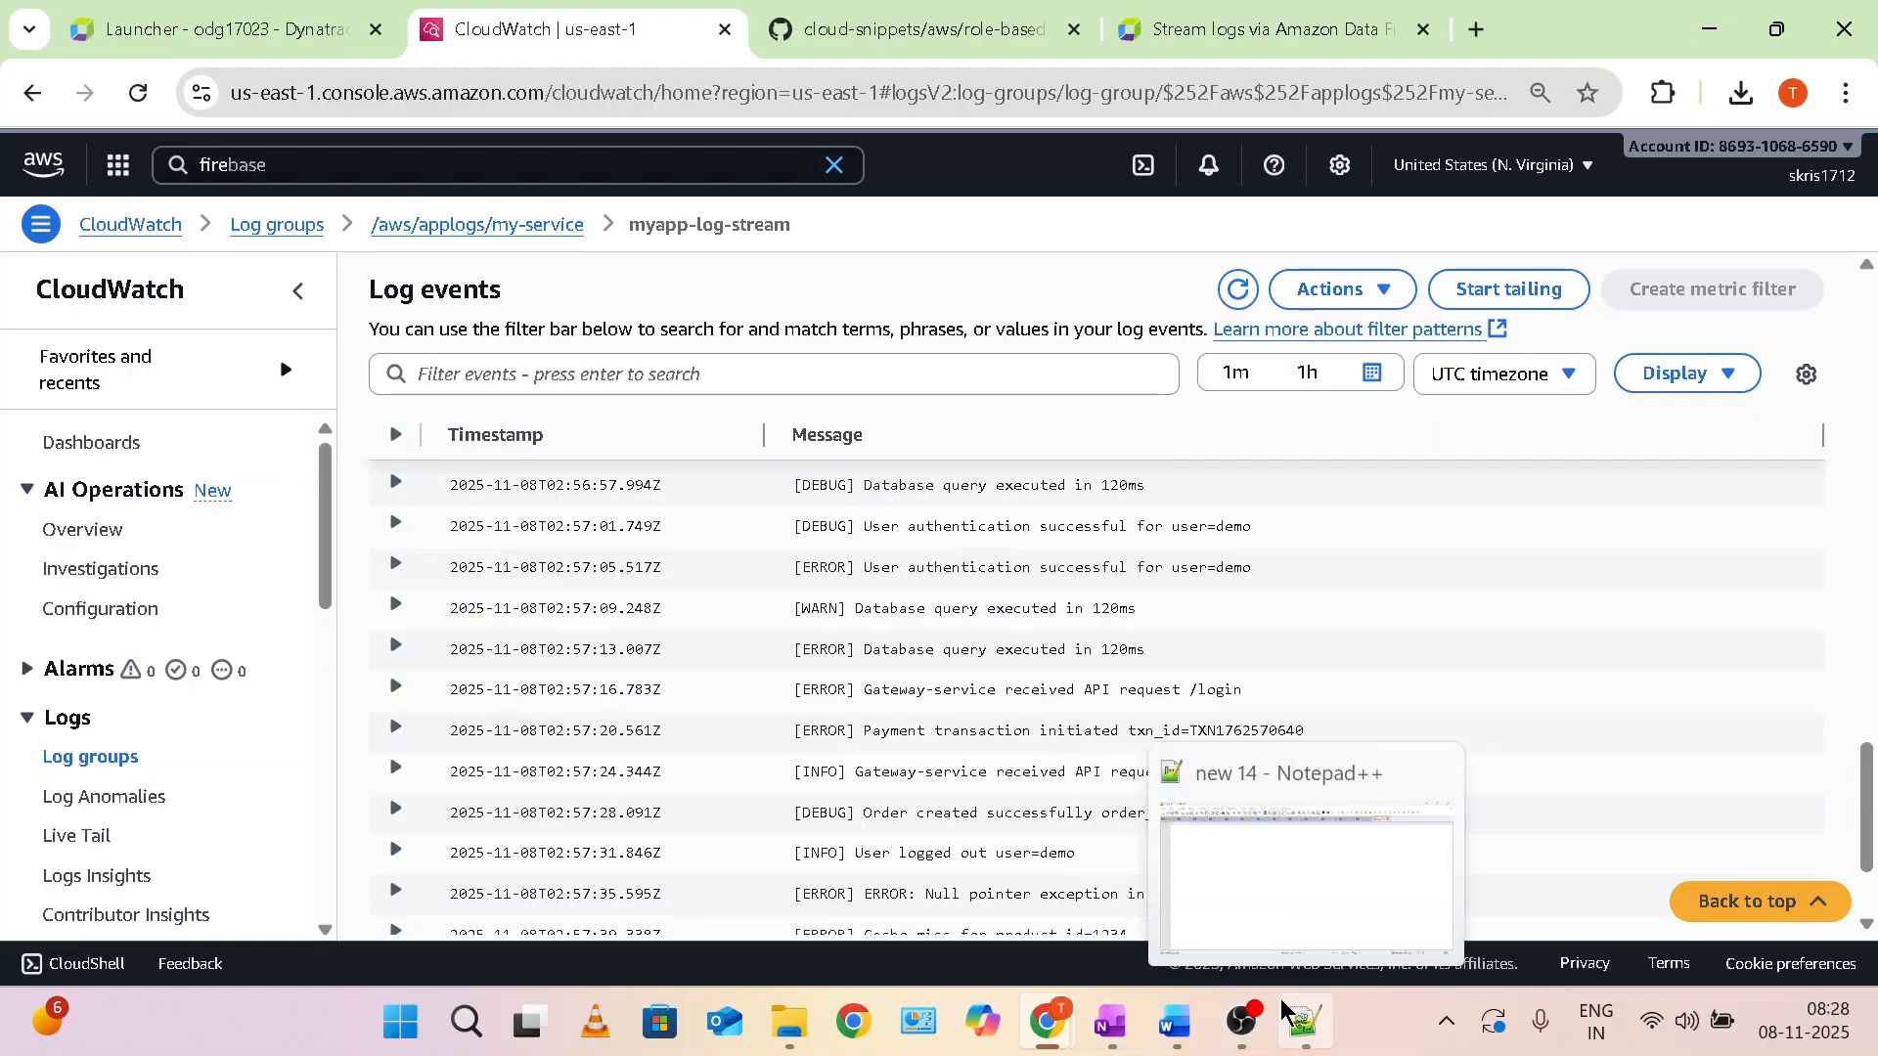
pyautogui.click(1306, 885)
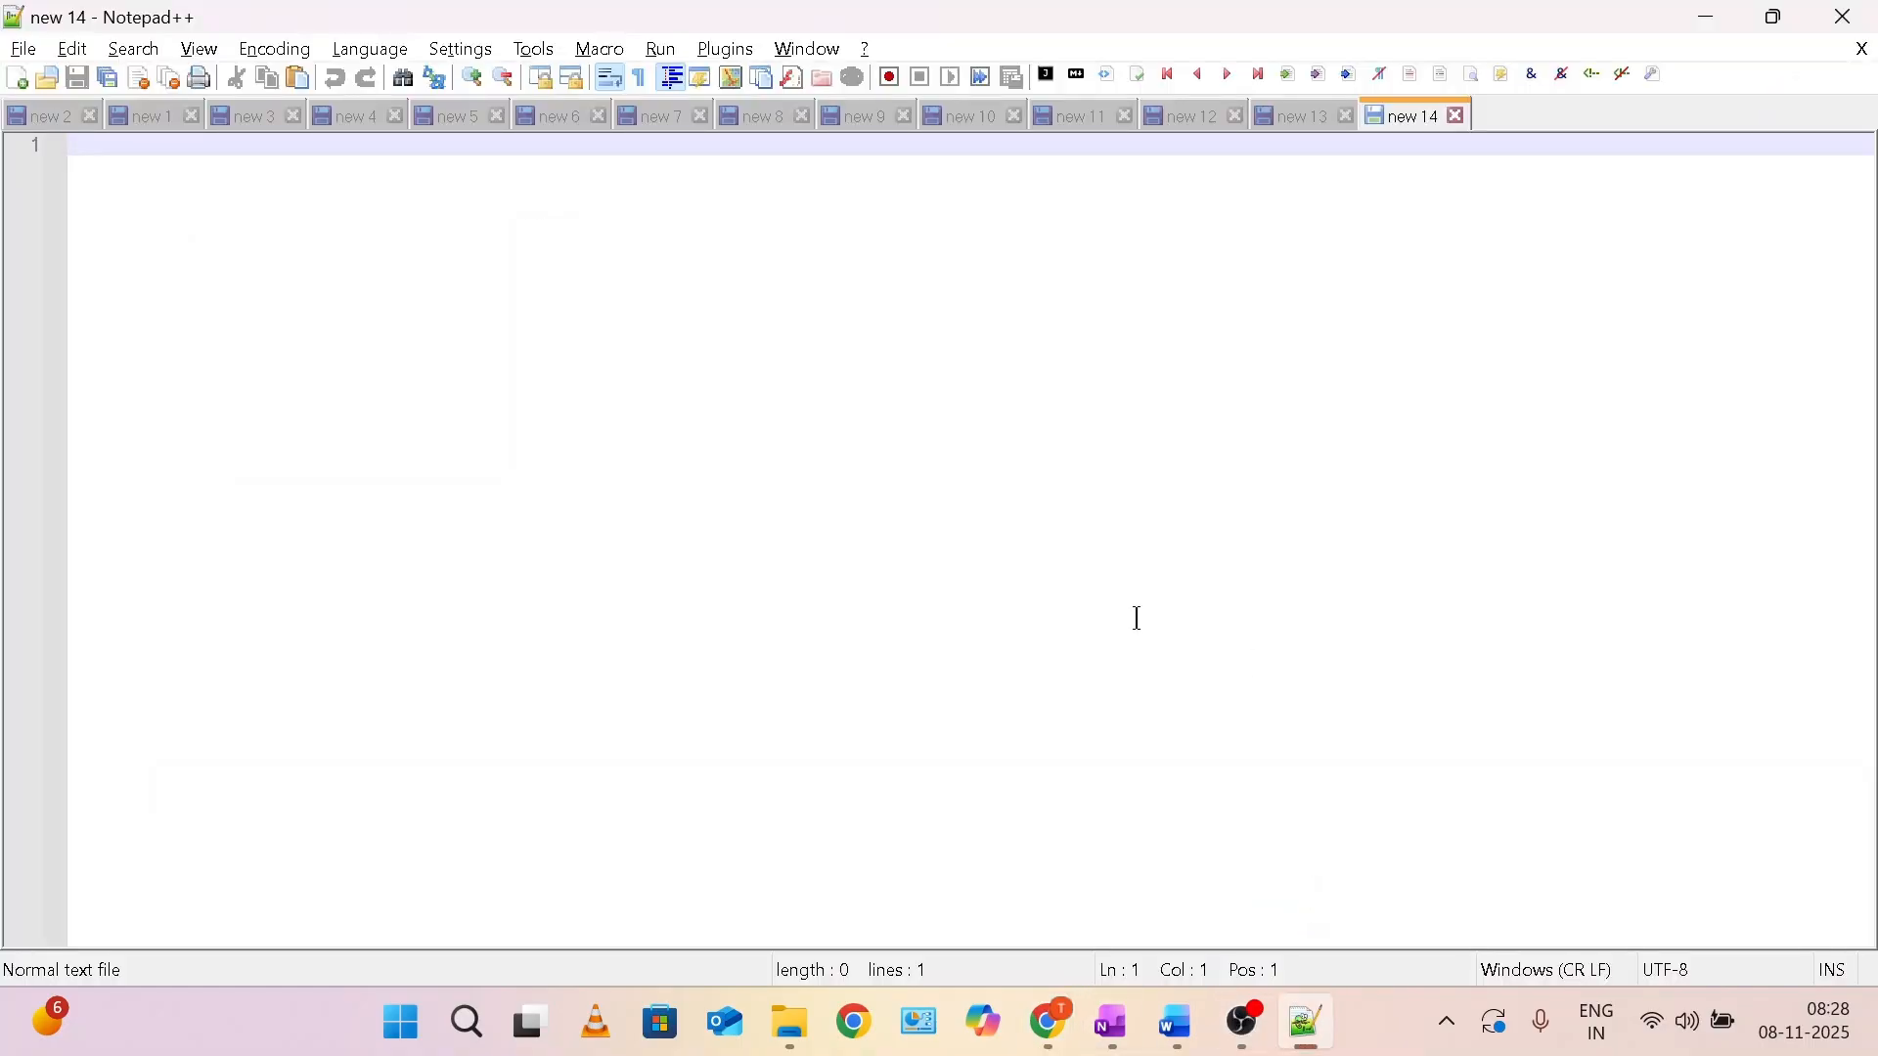
pyautogui.write('AWS Cl')
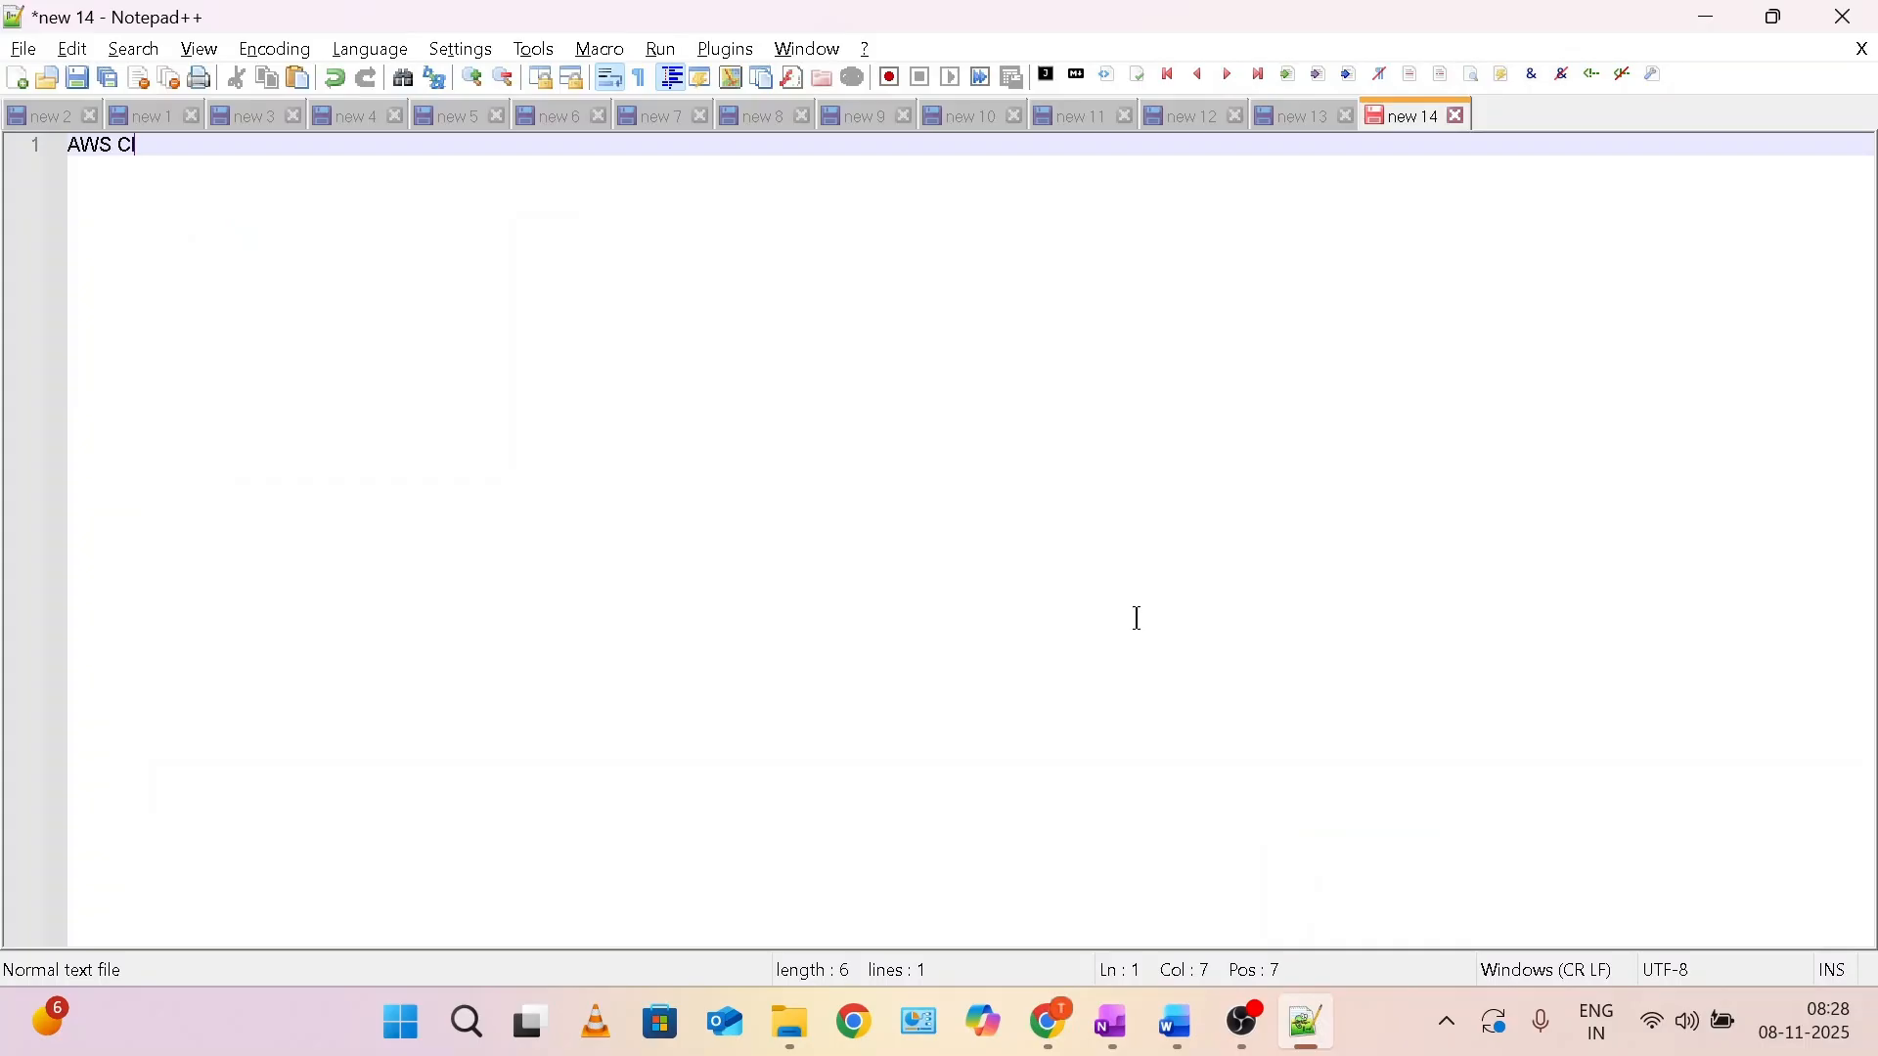
pyautogui.write('oud watch Logs')
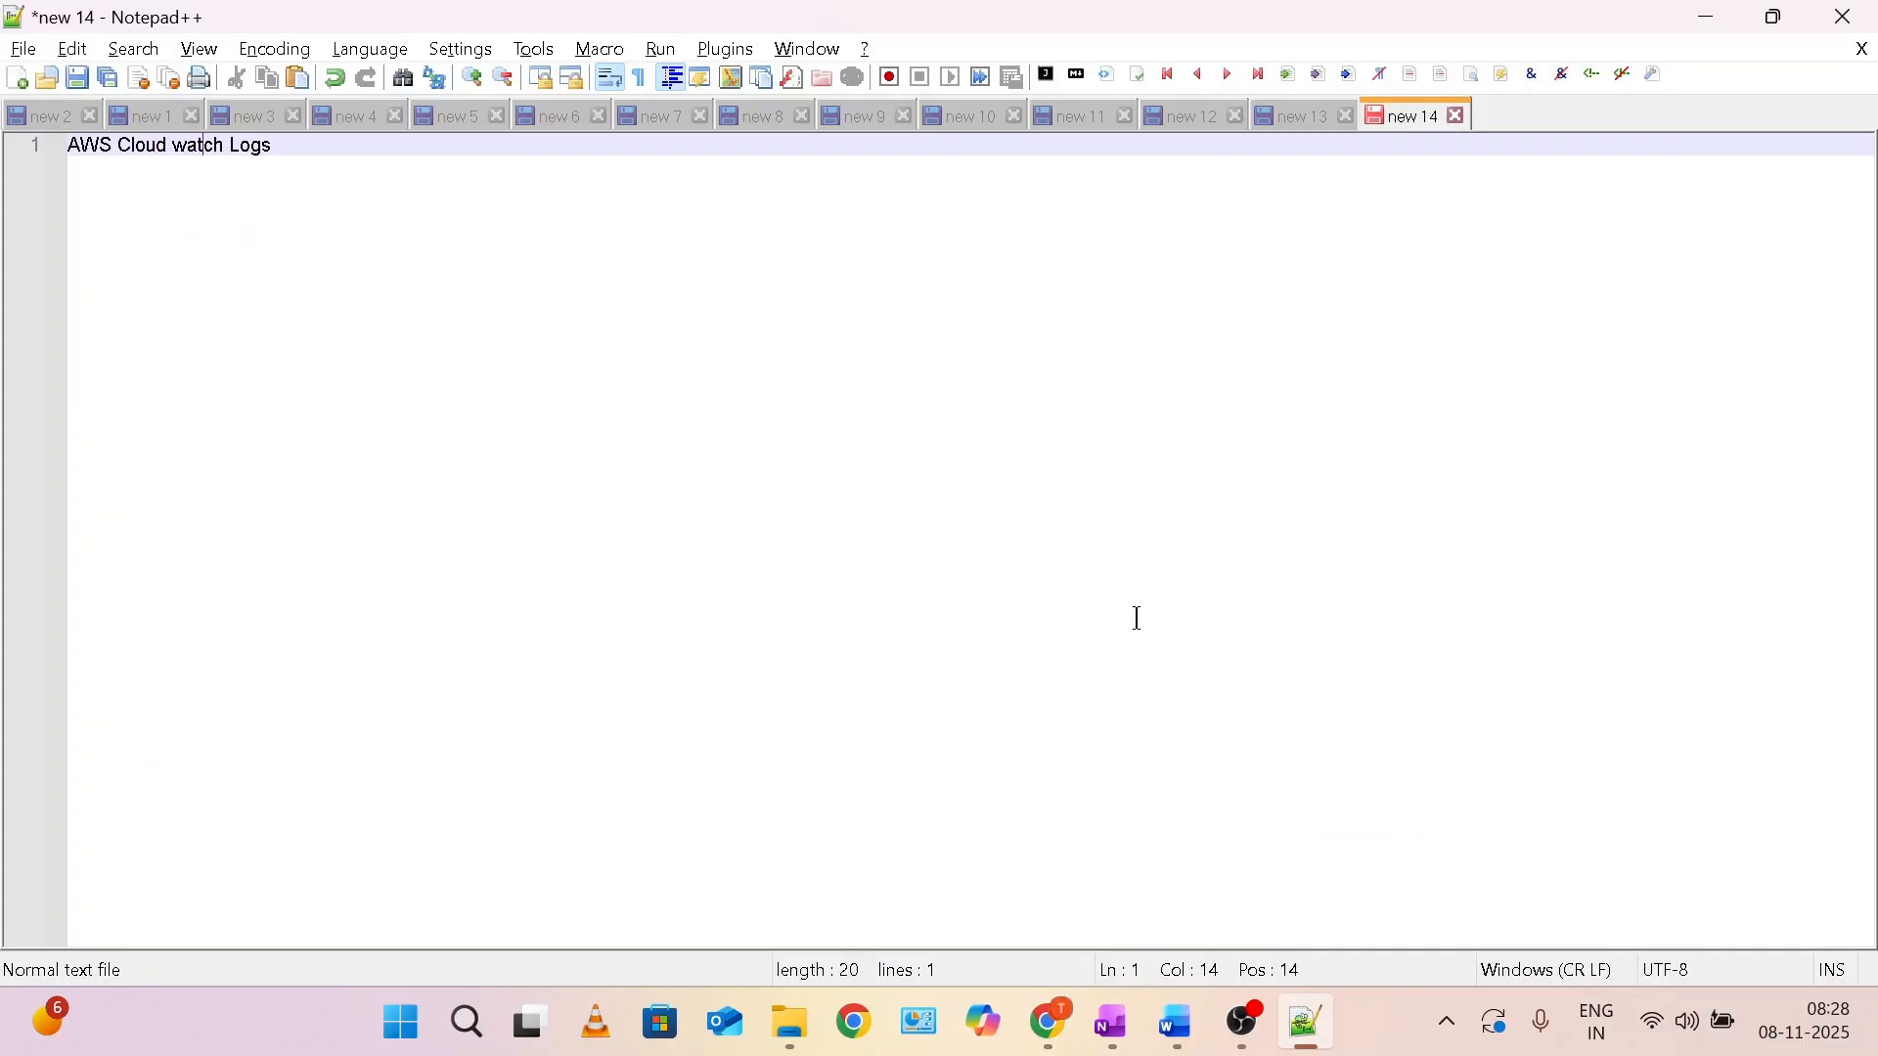
pyautogui.press('BackSpace')
# Extend the line after "AWS Cloudwatch Logs" with "==> AWS firehouse".
pyautogui.write('==? AWS Fire')
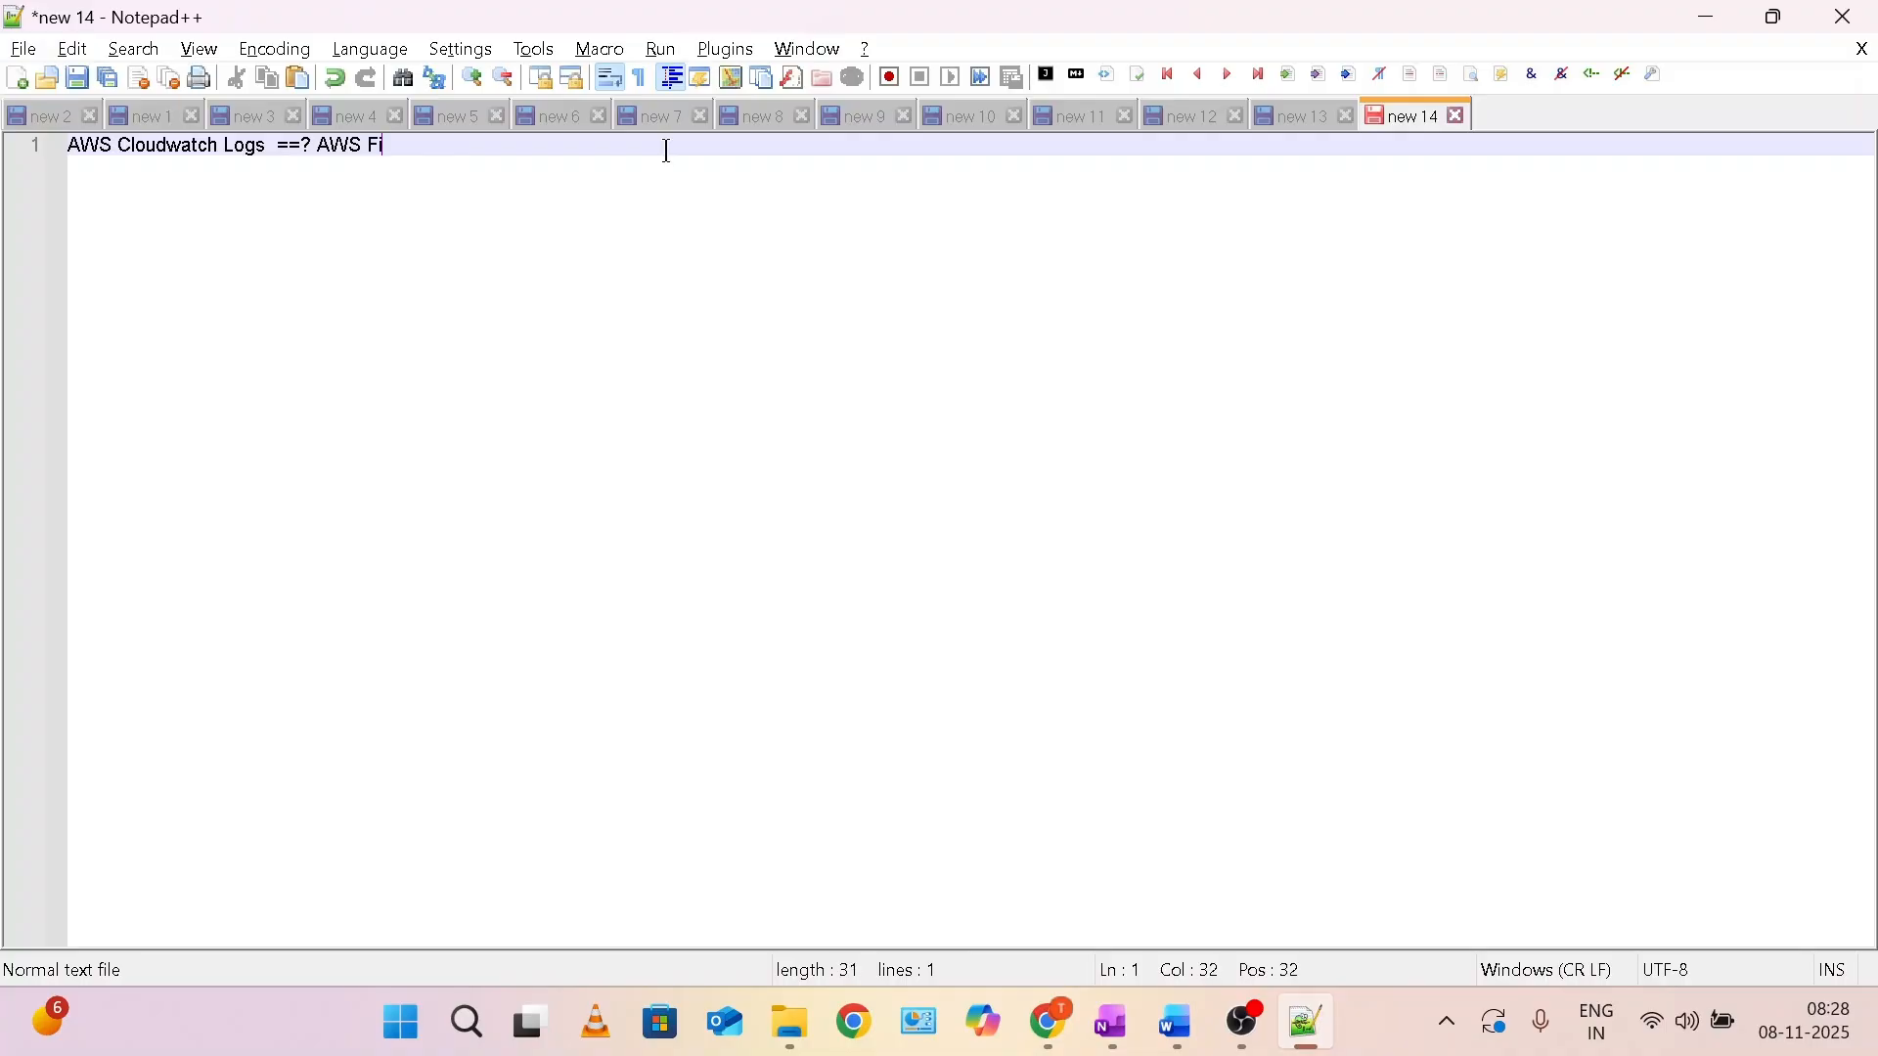
pyautogui.press('BackSpace')
pyautogui.press('BackSpace')
pyautogui.press('BackSpace')
pyautogui.press('BackSpace')
pyautogui.press('BackSpace')
pyautogui.press('BackSpace')
pyautogui.press('BackSpace')
pyautogui.press('BackSpace')
pyautogui.press('BackSpace')
pyautogui.press('BackSpace')
pyautogui.write('> AWS firehouse ')
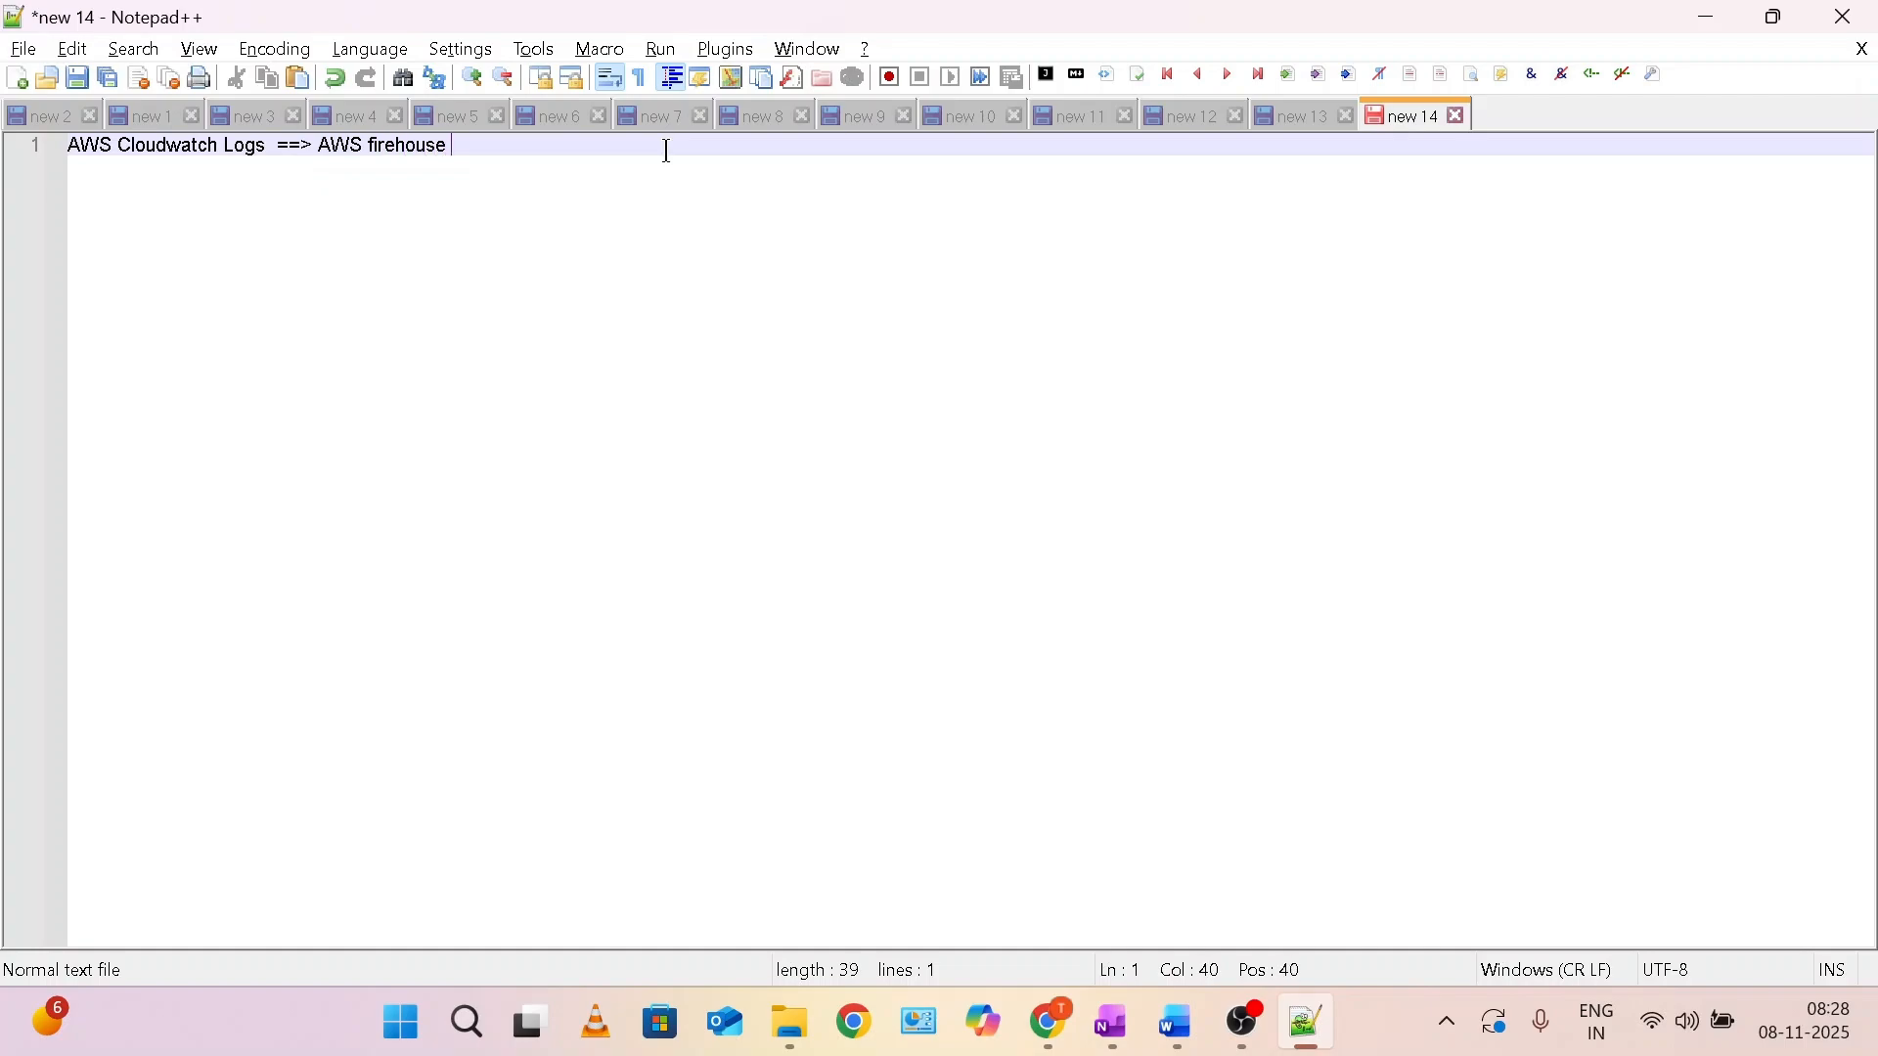
# Finish the flow line with "=====> Dynatrace" and insert six blank lines above it.
pyautogui.write('=====>')
pyautogui.press('BackSpace')
pyautogui.write('> Dynatrace')
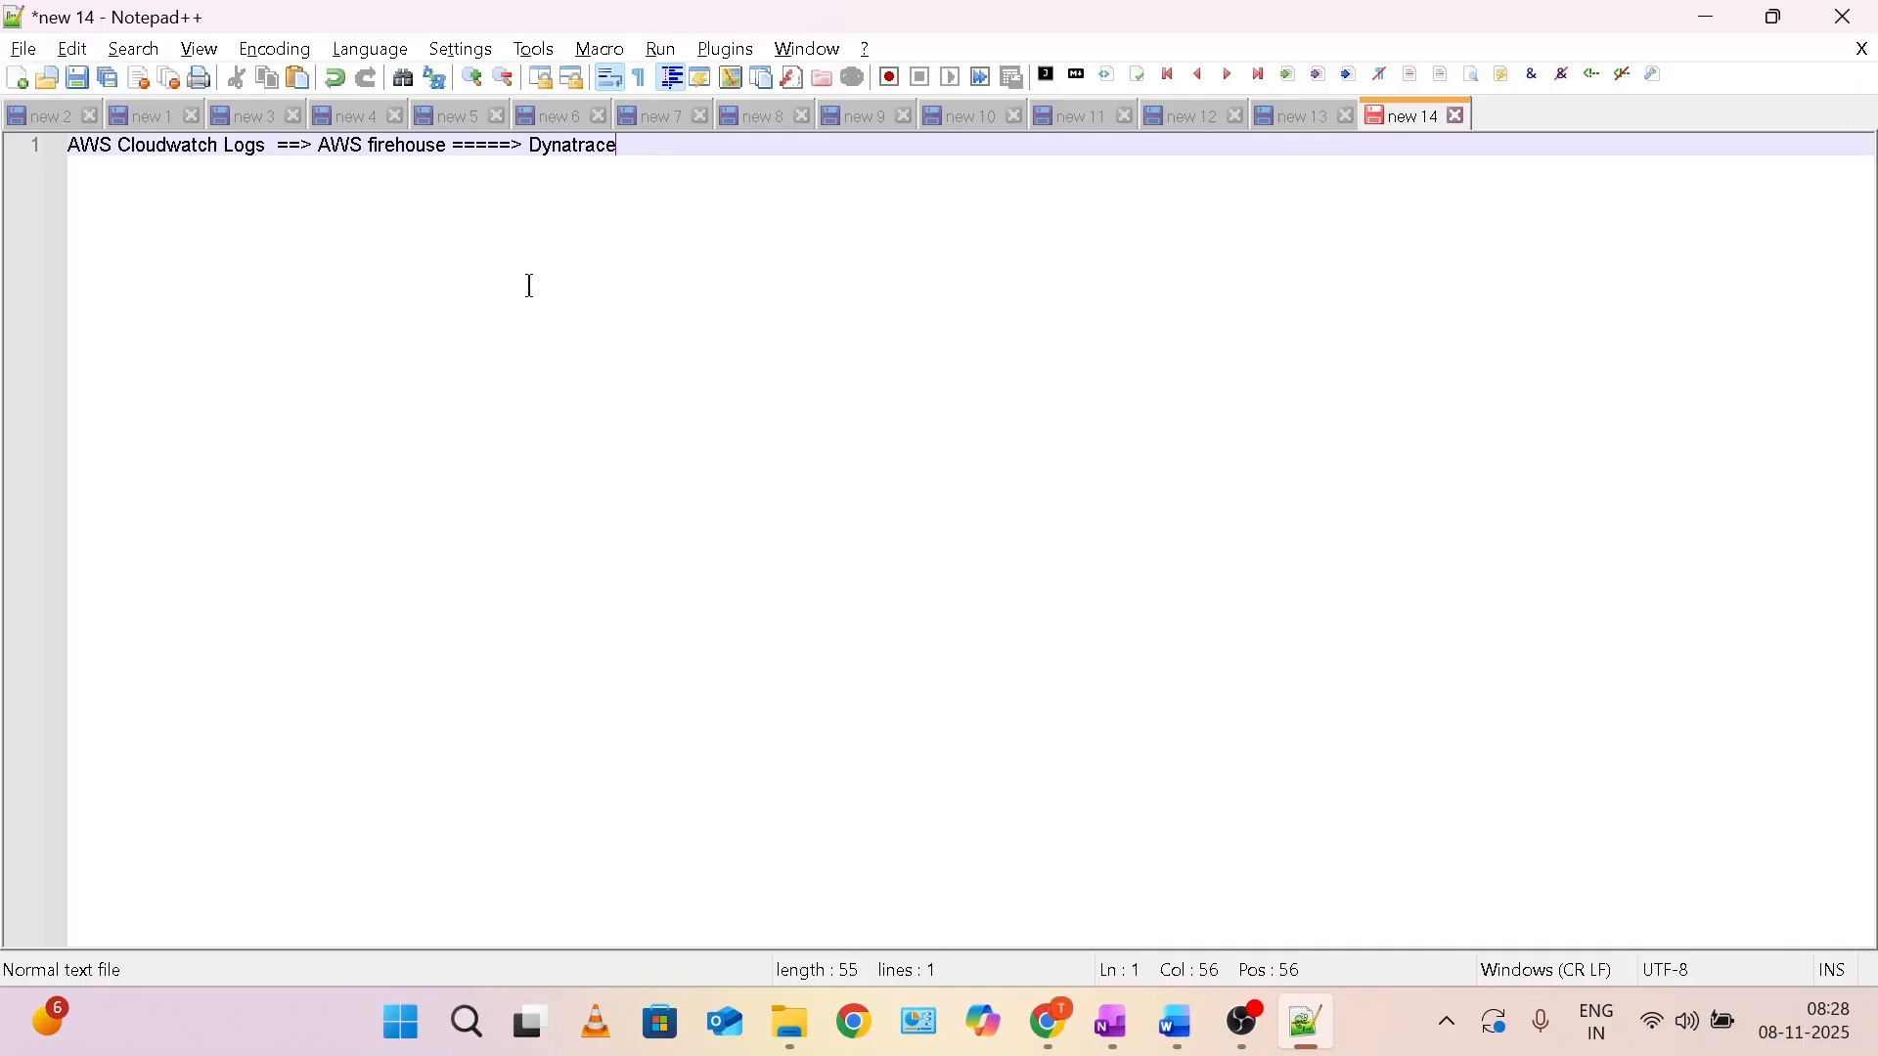
pyautogui.click(71, 155)
pyautogui.press('Return')
pyautogui.press('Return')
pyautogui.press('Return')
pyautogui.press('Return')
pyautogui.press('Return')
pyautogui.press('Return')
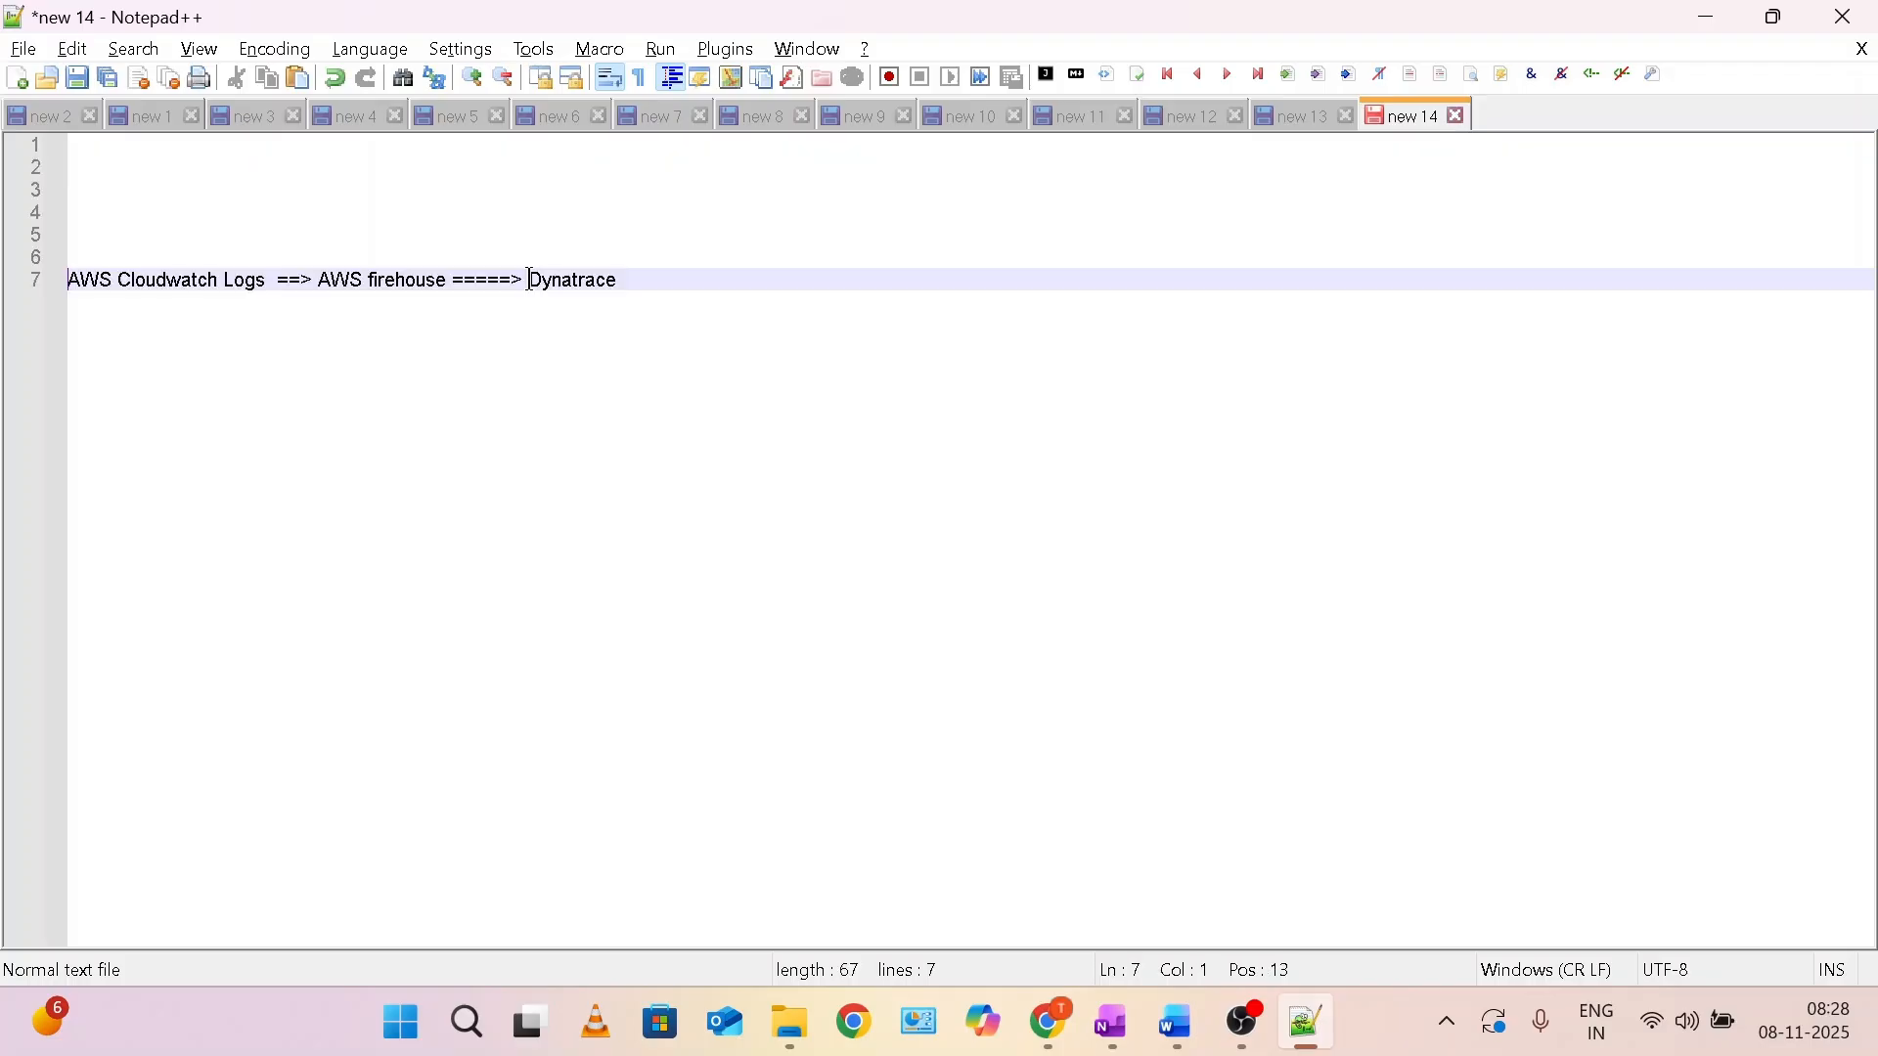
# Highlight the AWS firehouse and Dynatrace parts of the flow line to review the log path.
pyautogui.doubleClick(531, 280)
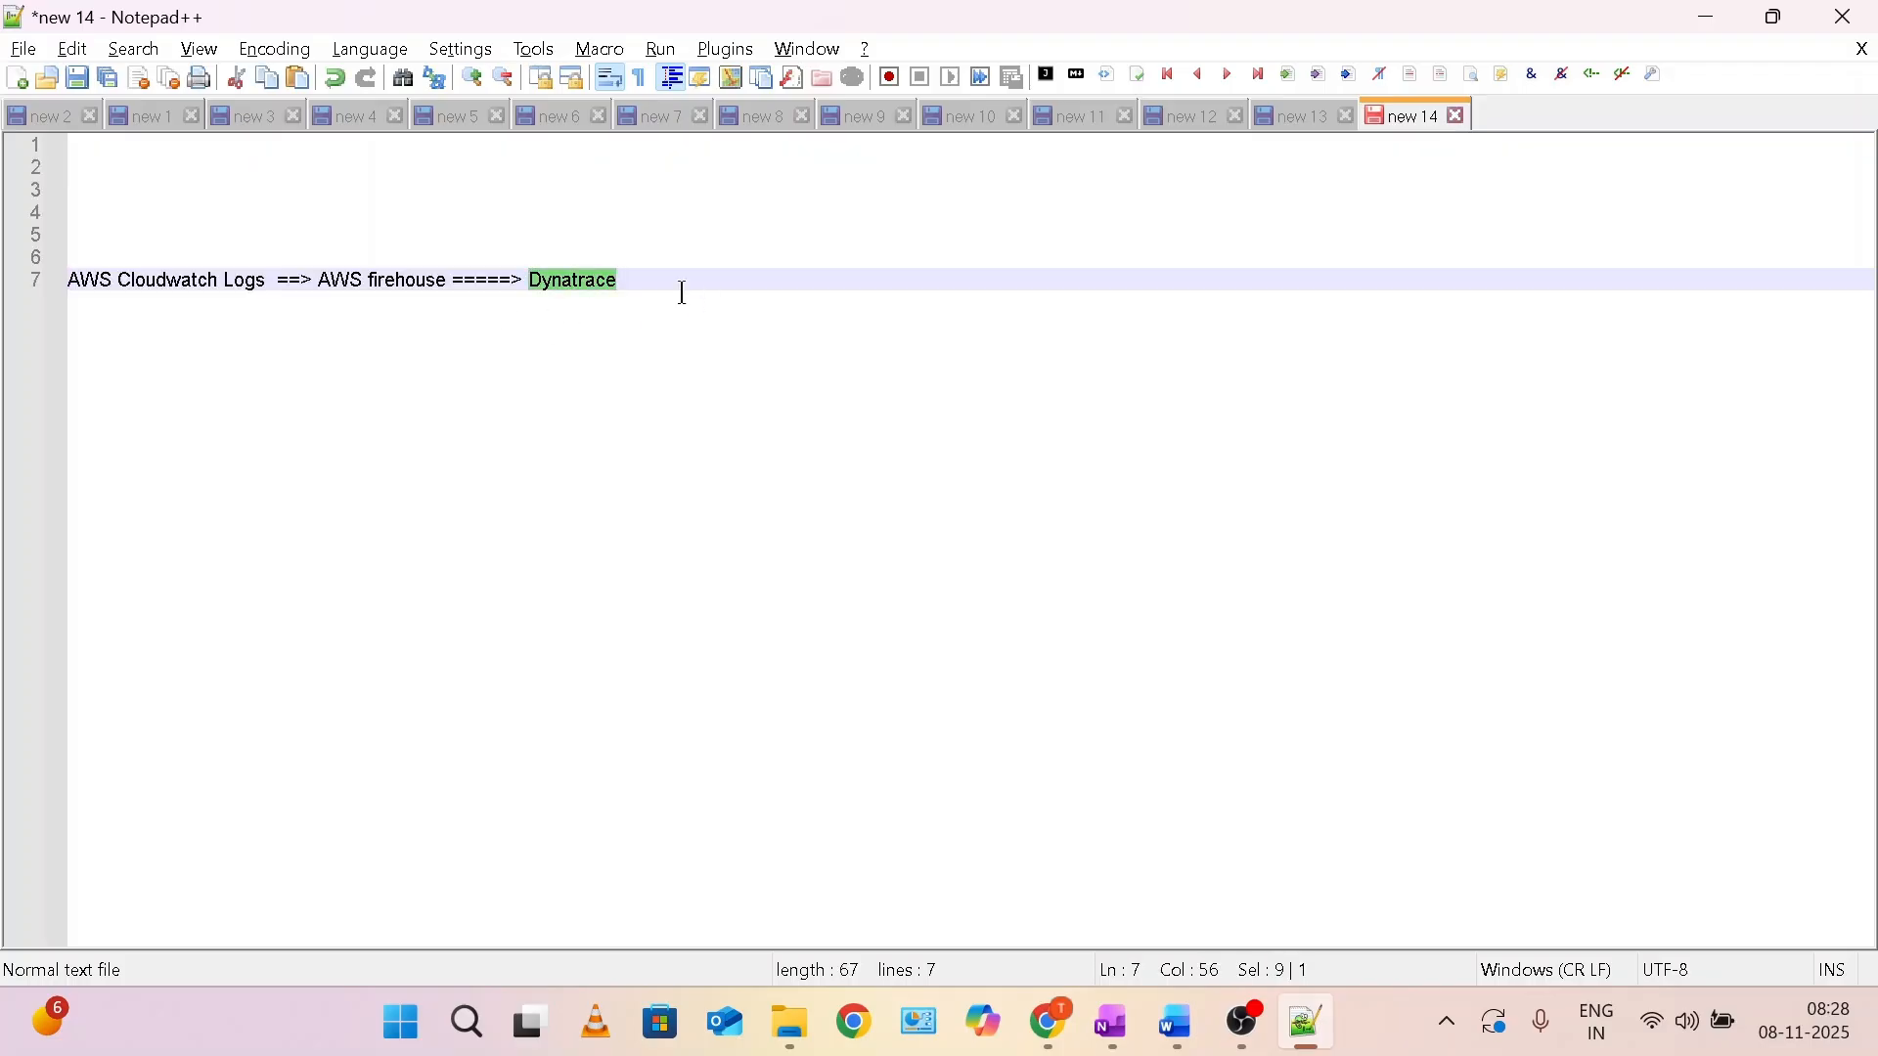
pyautogui.moveTo(446, 281); pyautogui.dragTo(306, 280)
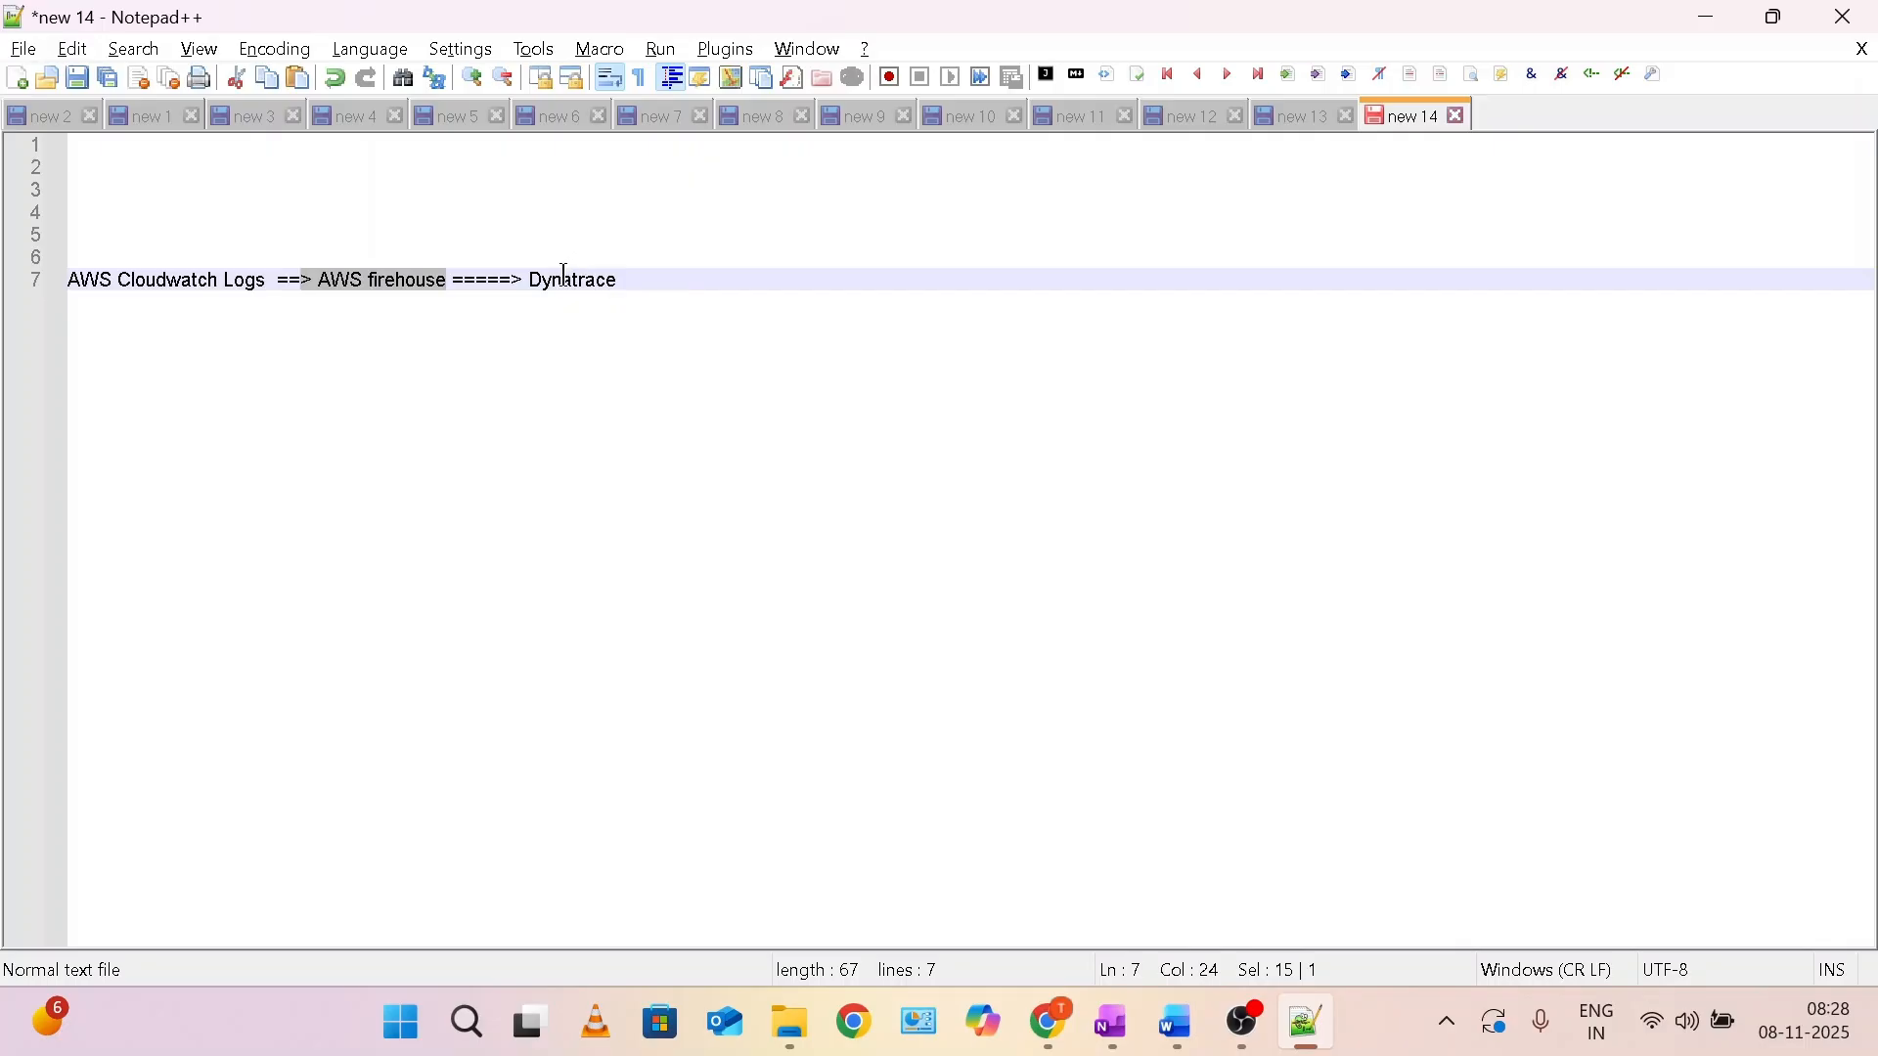
pyautogui.doubleClick(563, 279)
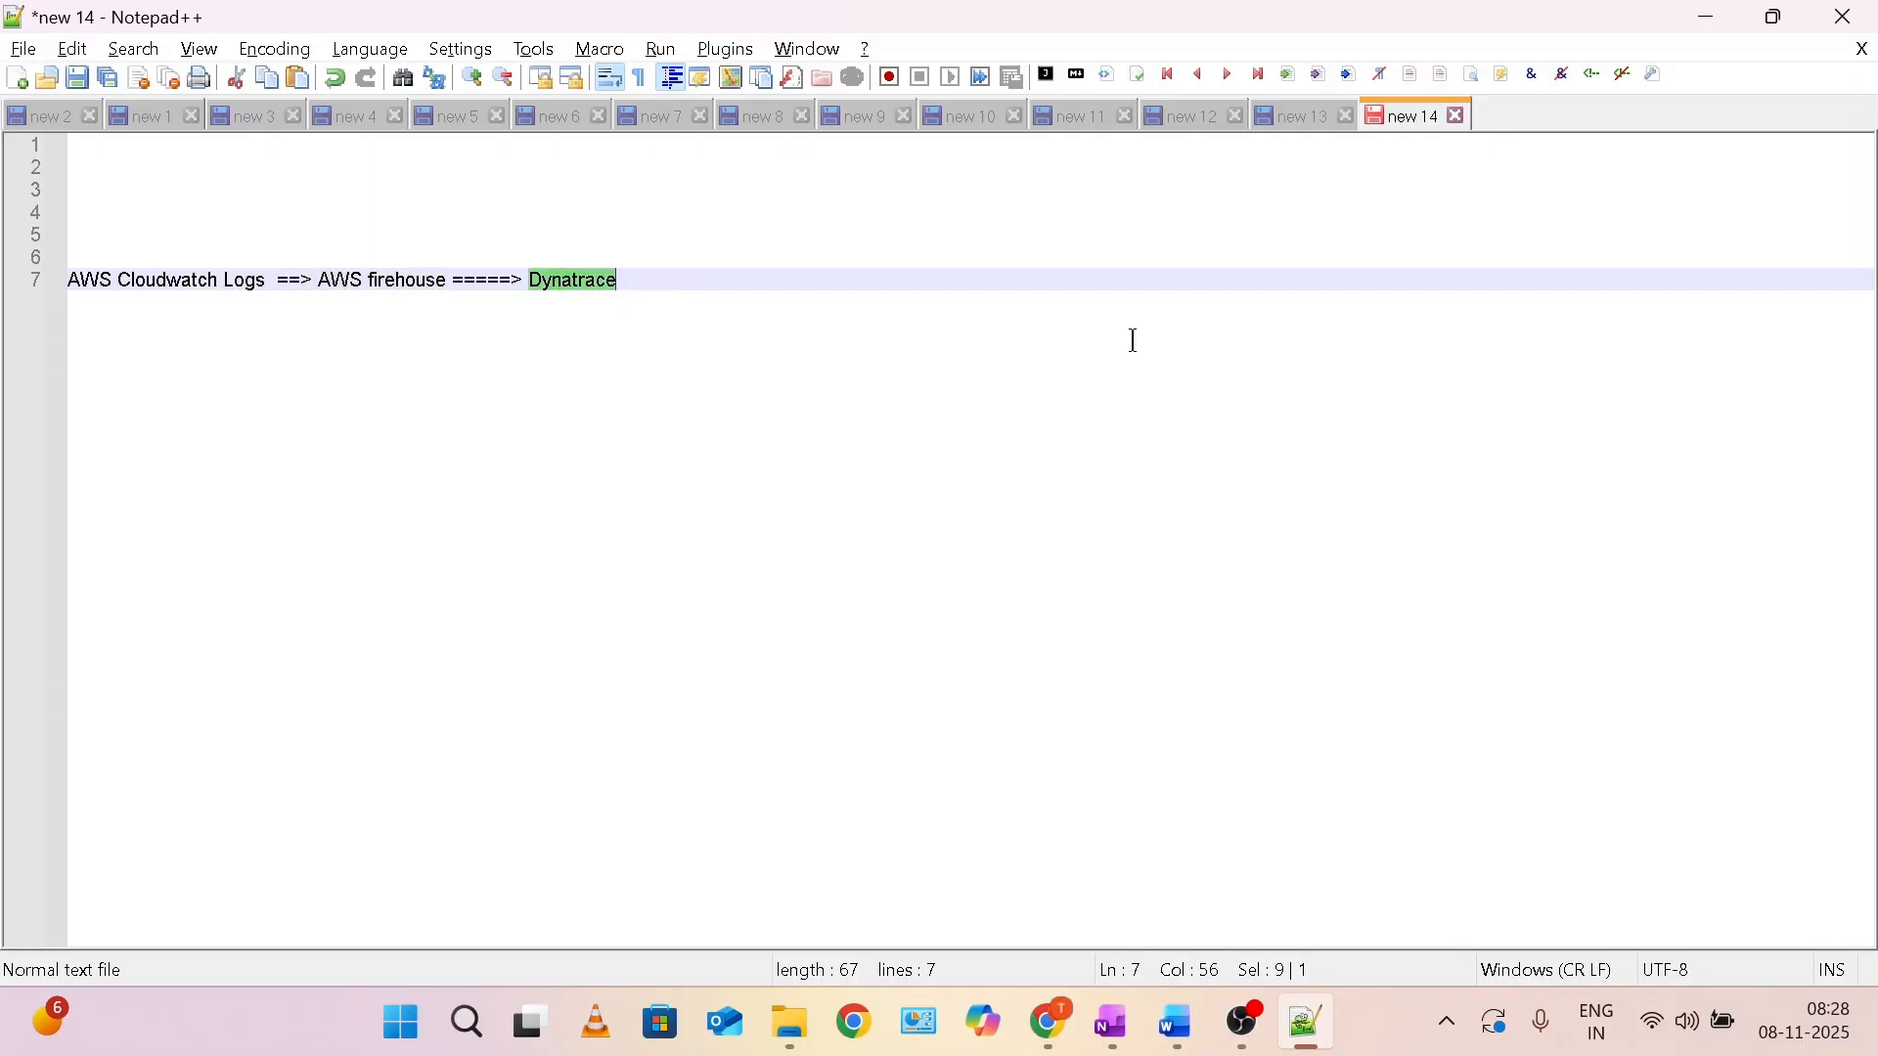
# Switch to Chrome and read the introduction of the Dynatrace documentation page "Stream logs via Amazon Data Firehose (Logs Classic)".
pyautogui.moveTo(1066, 1020)
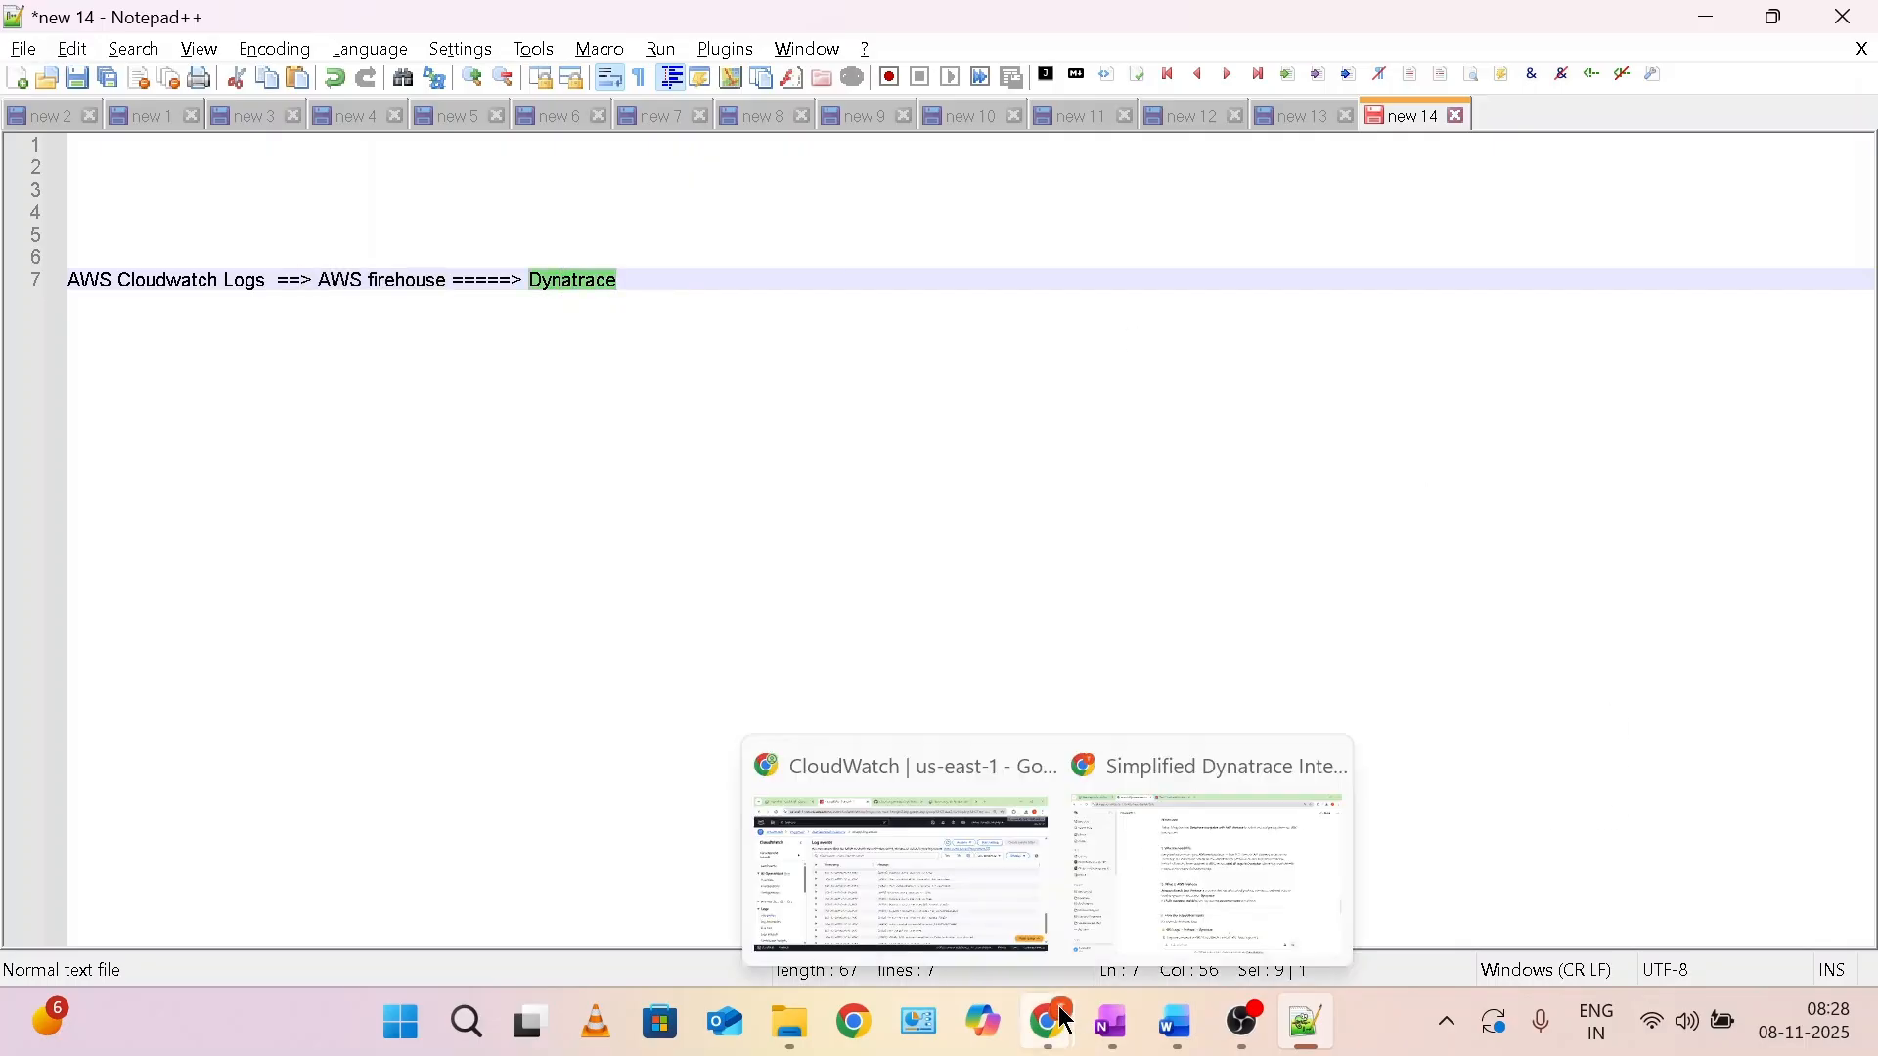
pyautogui.click(985, 890)
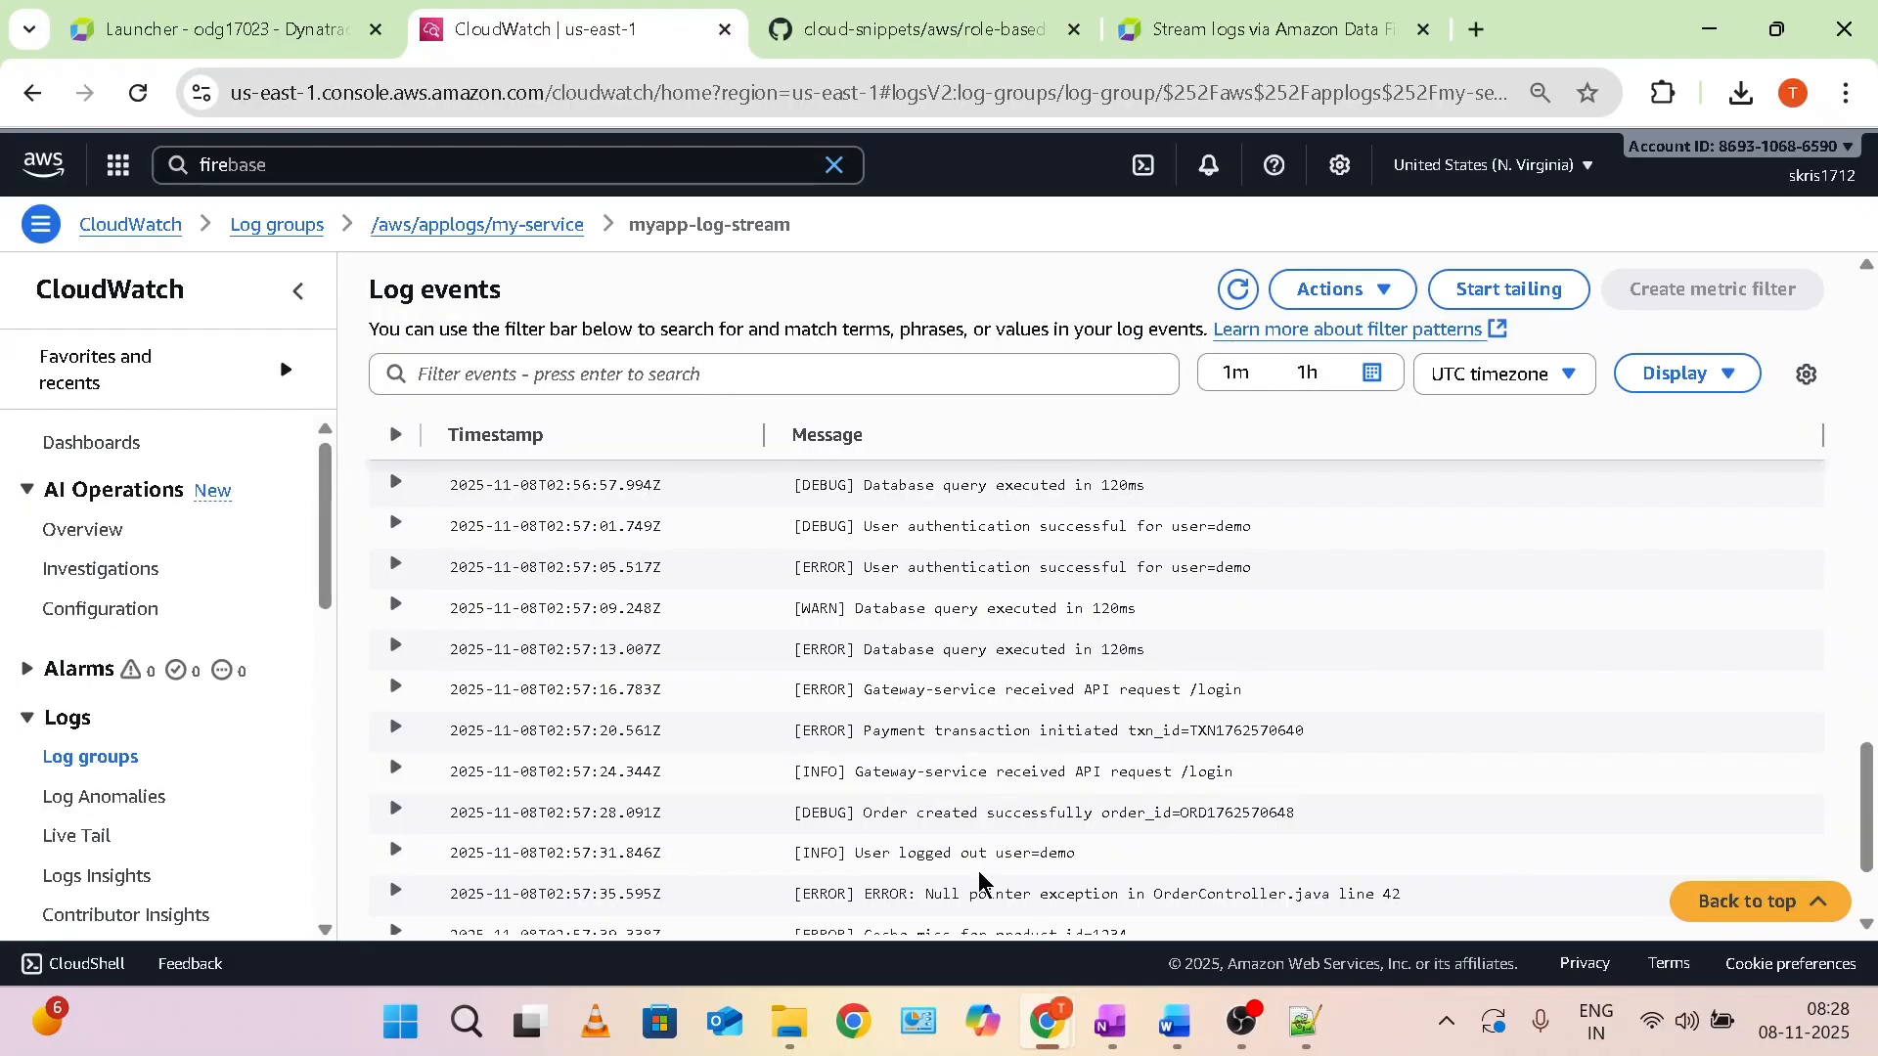
pyautogui.click(1224, 41)
pyautogui.moveTo(490, 284); pyautogui.dragTo(1164, 378)
pyautogui.scroll(-1, 1082, 672)
pyautogui.scroll(-1, 1083, 683)
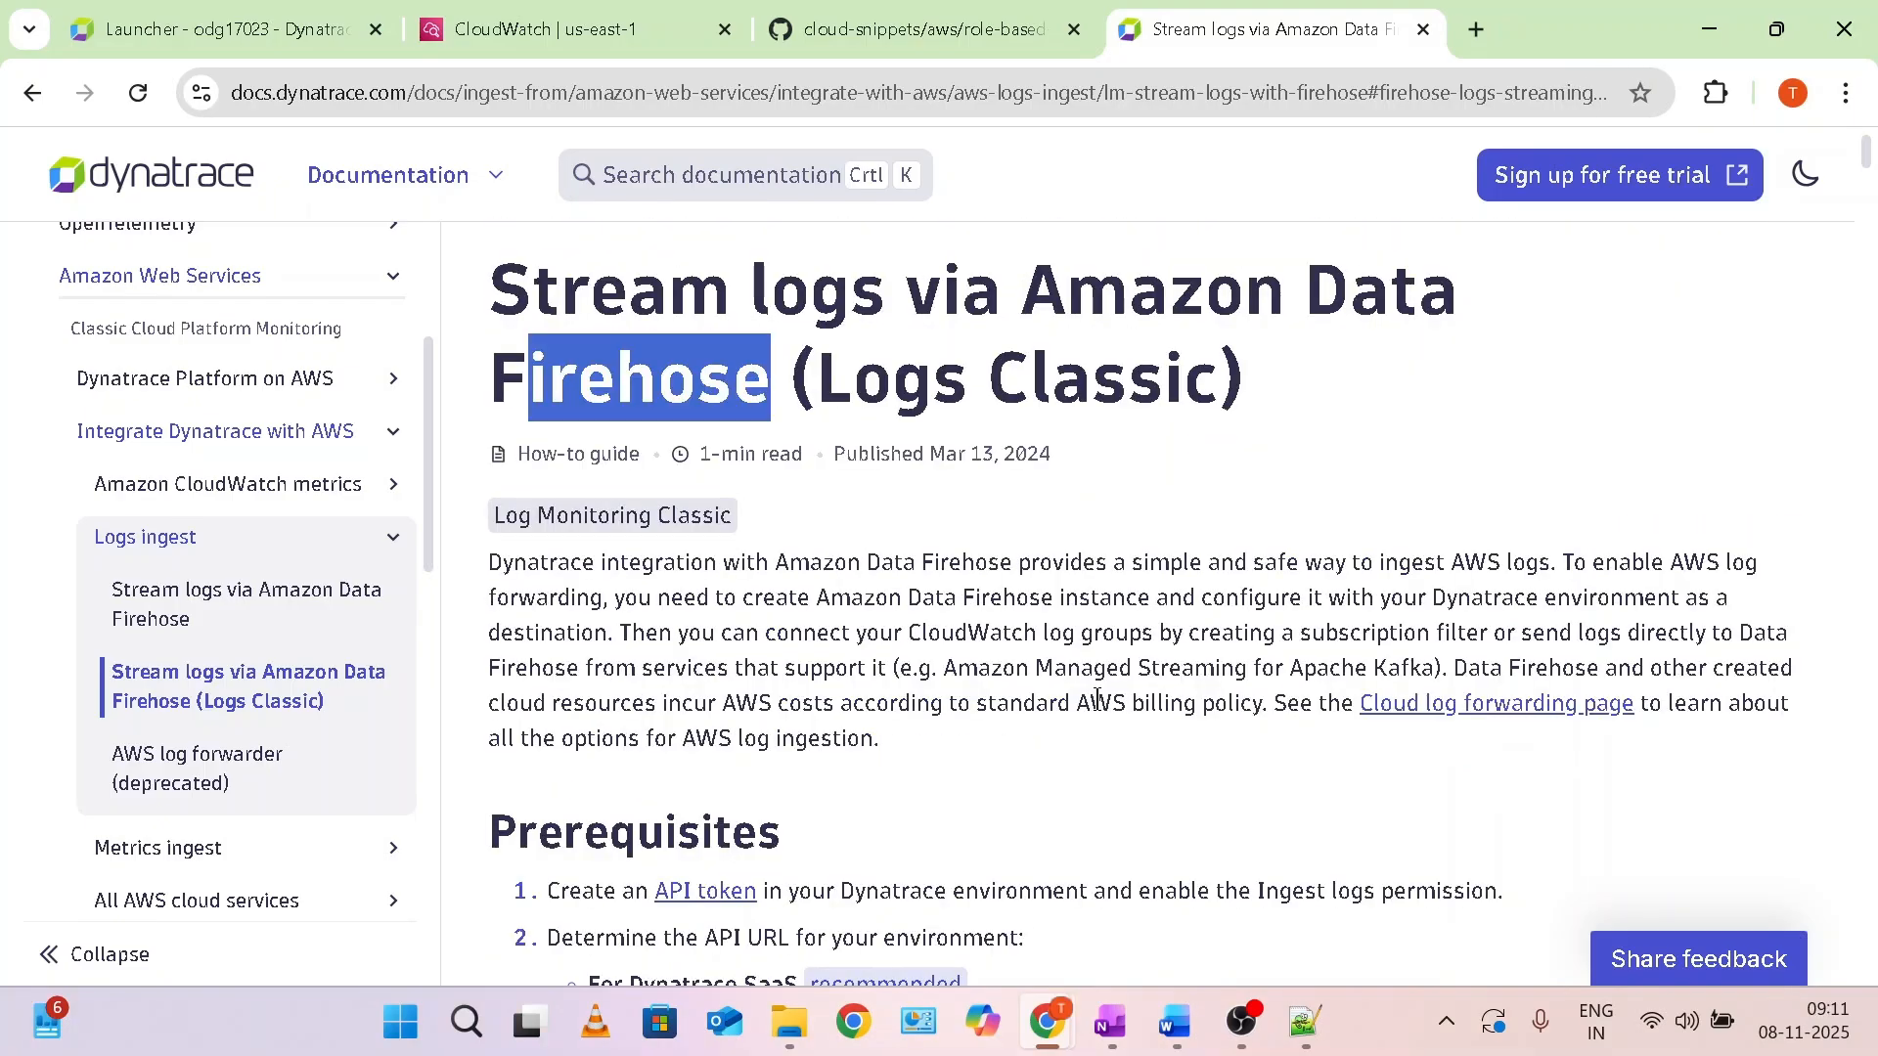
pyautogui.scroll(-2, 1105, 700)
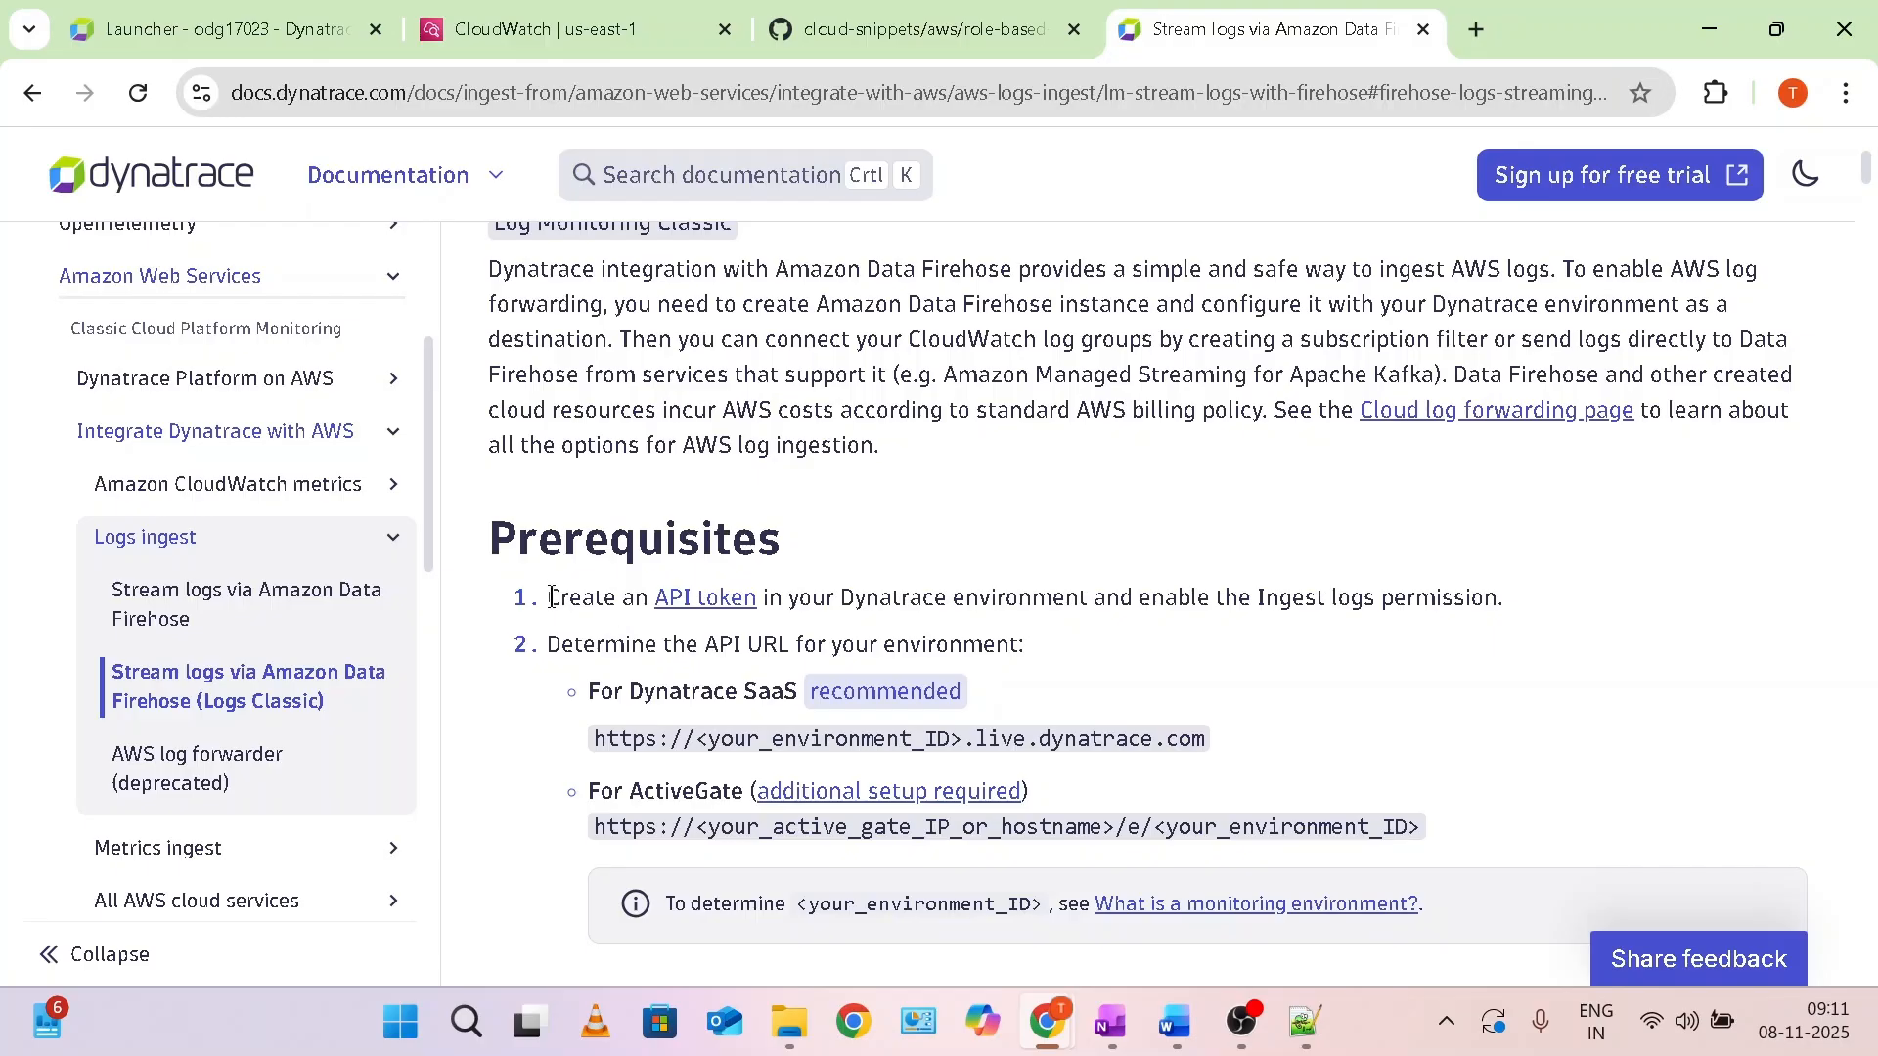
# Review the API token and SaaS API URL prerequisites, and compare the URL format with the Dynatrace environment's address.
pyautogui.moveTo(546, 597); pyautogui.dragTo(1117, 612)
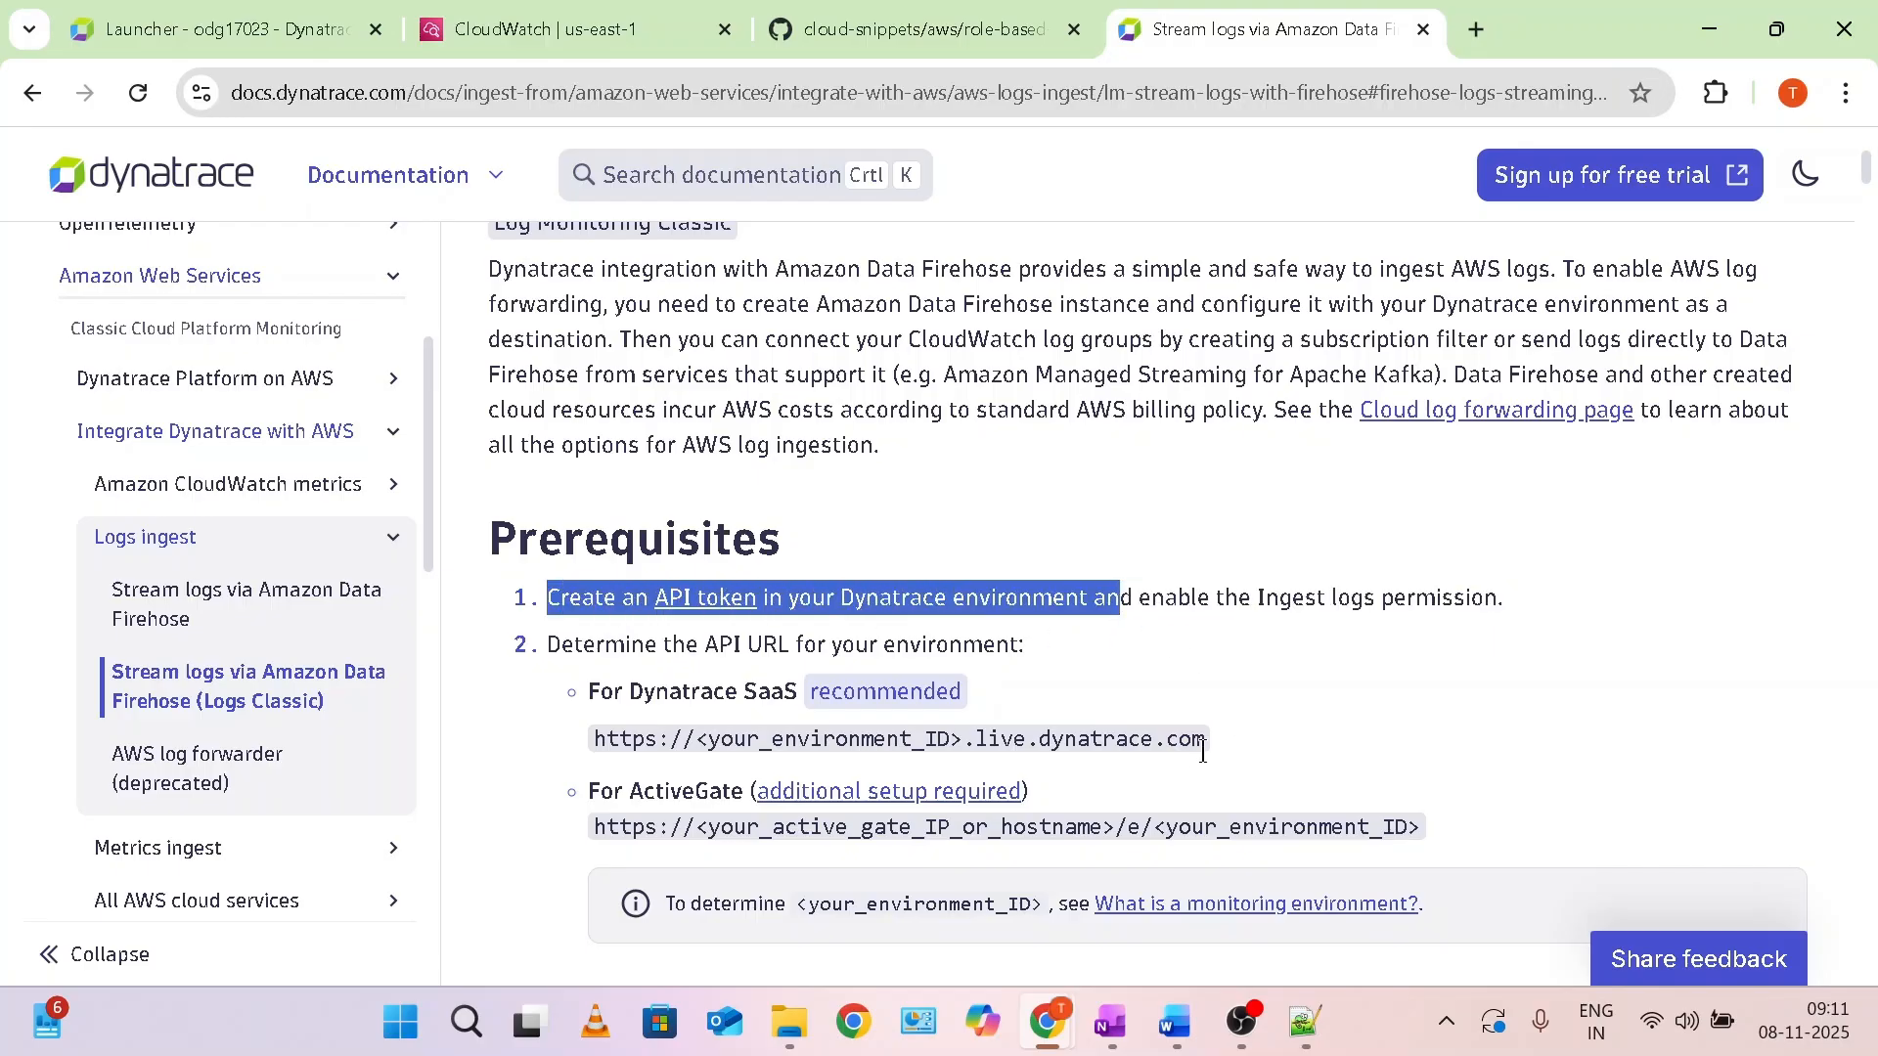
pyautogui.moveTo(1203, 747); pyautogui.dragTo(597, 746)
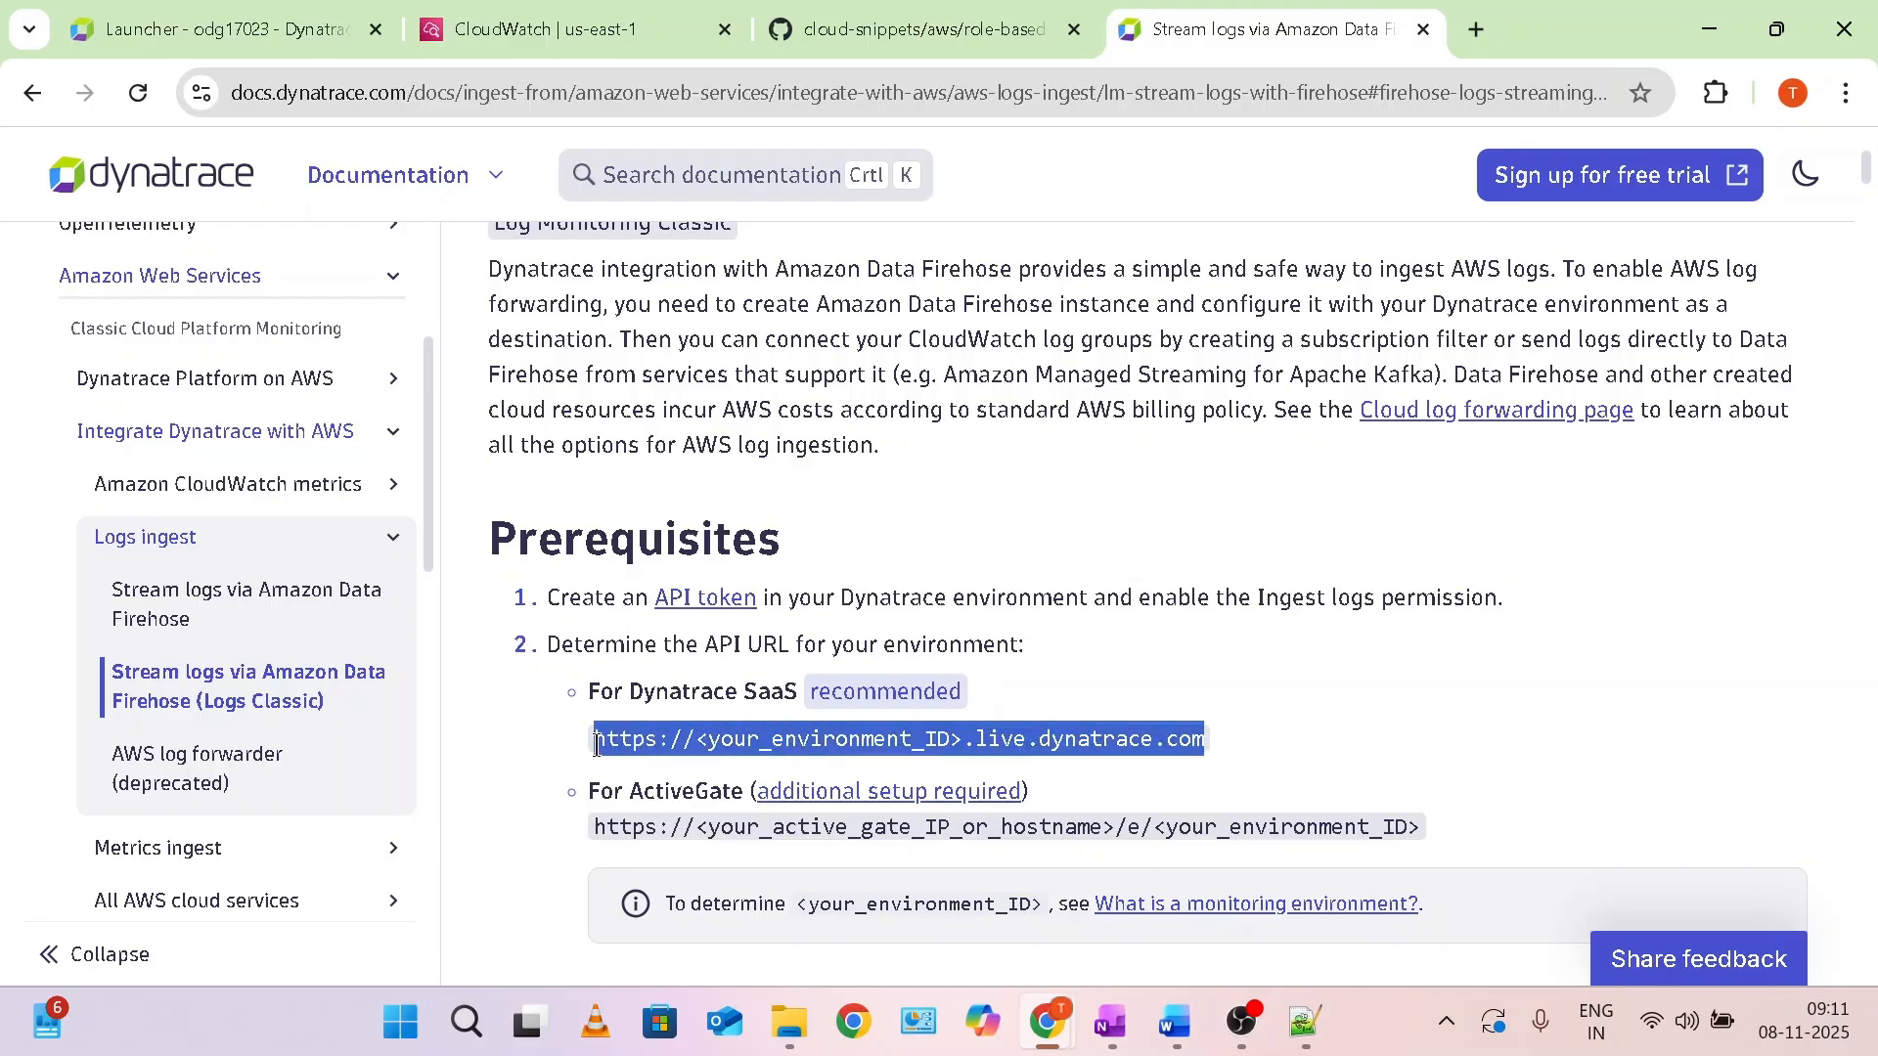
pyautogui.click(225, 29)
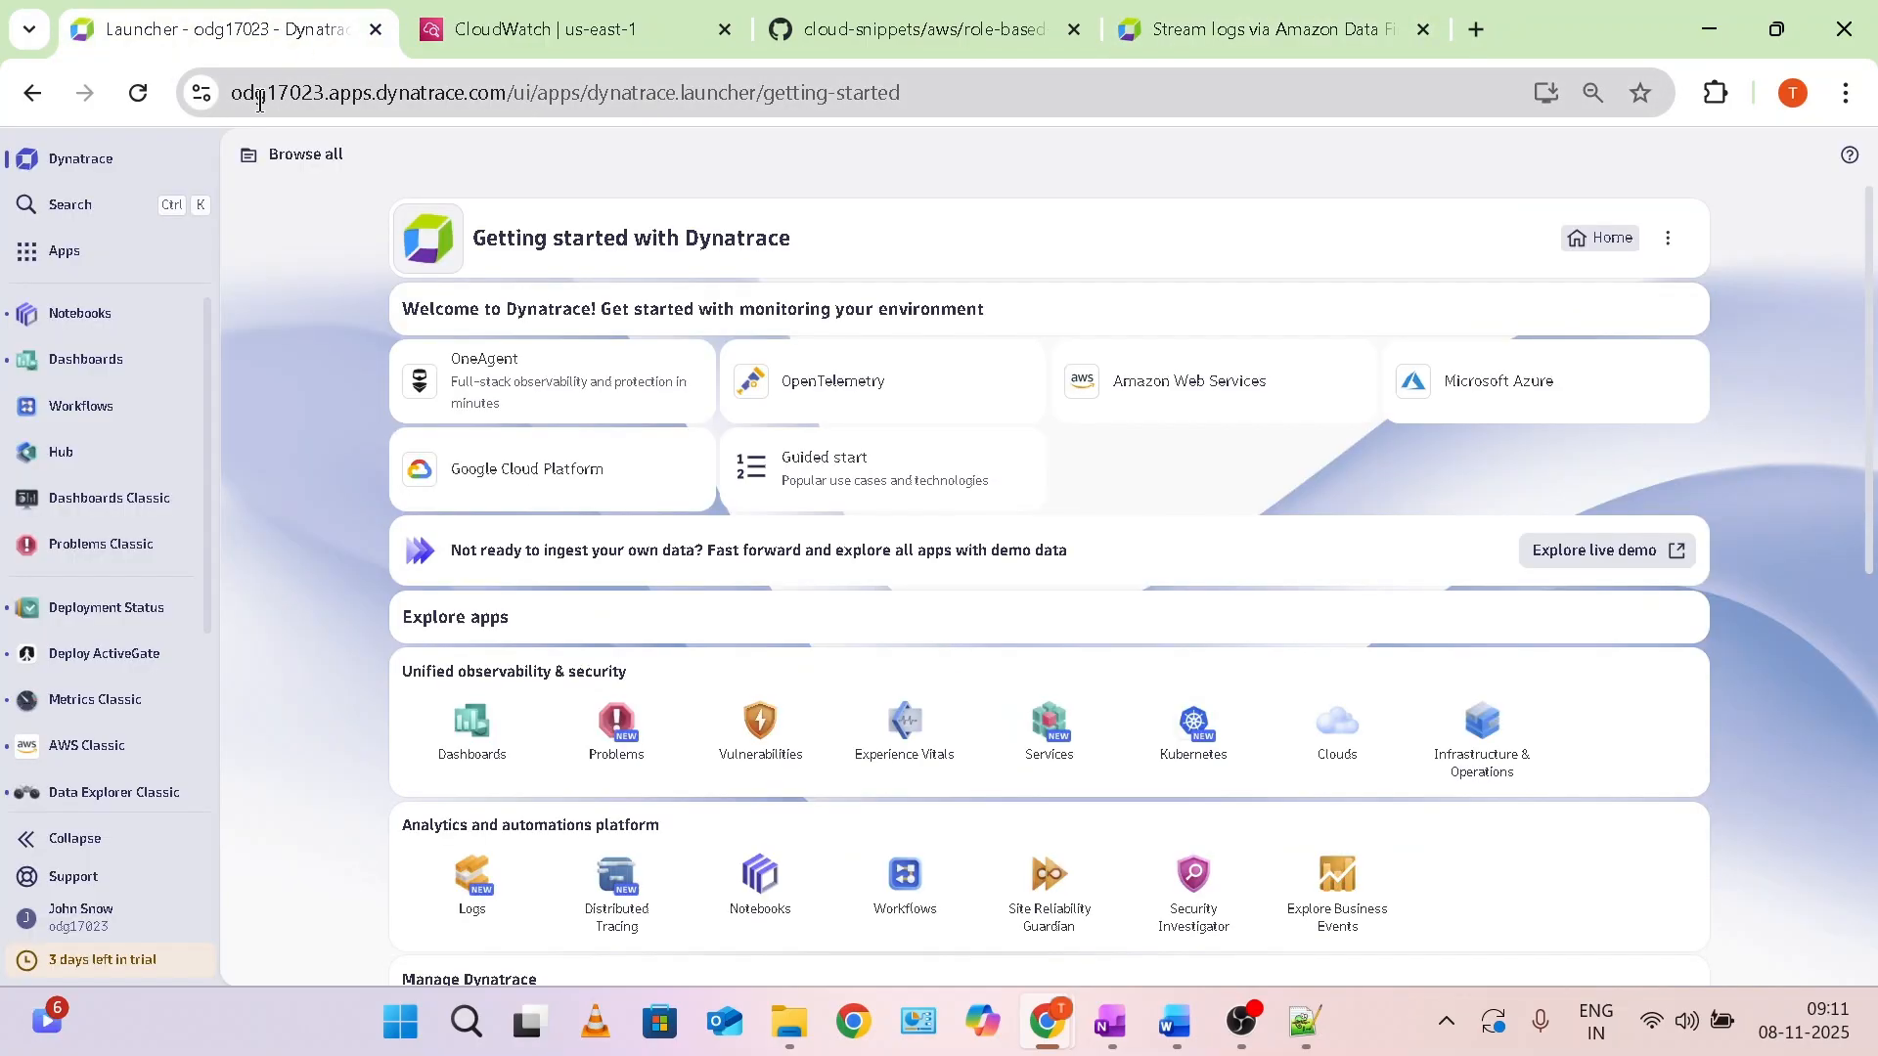
pyautogui.moveTo(259, 102); pyautogui.dragTo(476, 101)
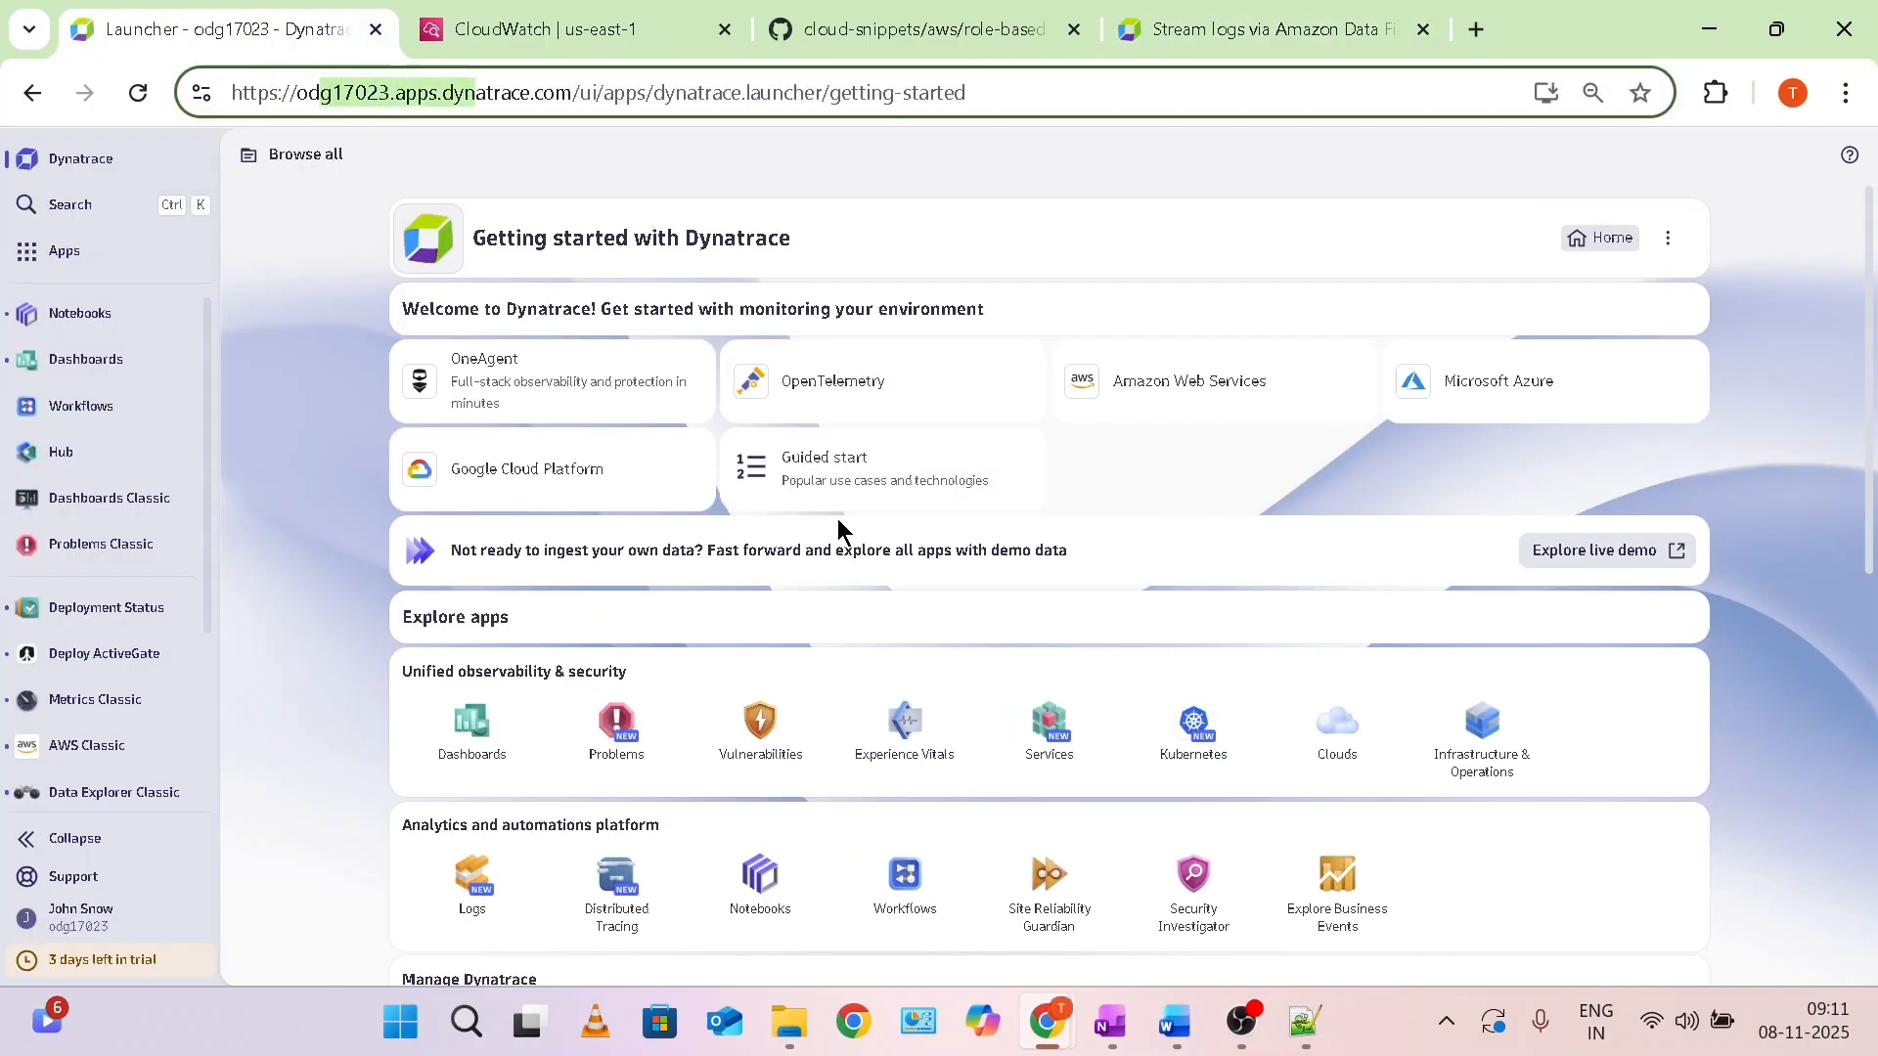
# Search the Dynatrace environment for "acce" and open the Access Tokens app.
pyautogui.click(183, 931)
pyautogui.click(60, 223)
pyautogui.write('acd')
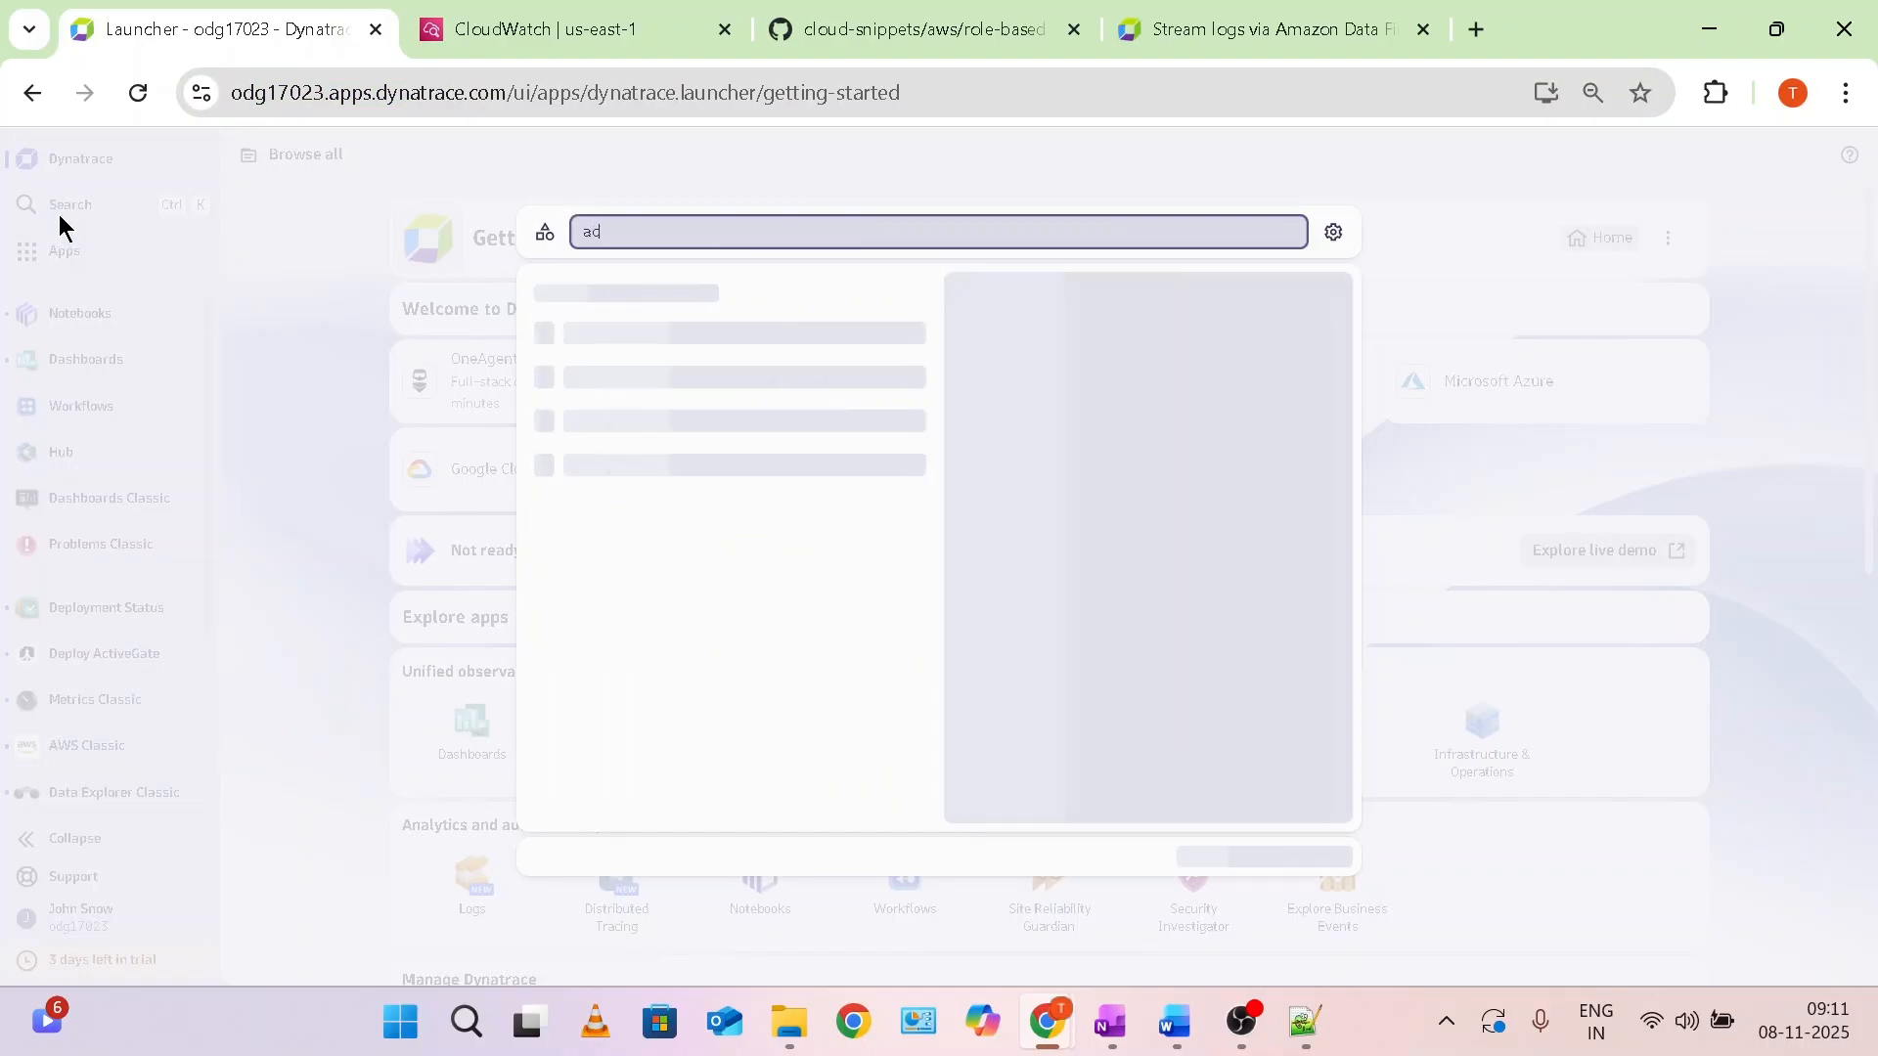
pyautogui.write('e')
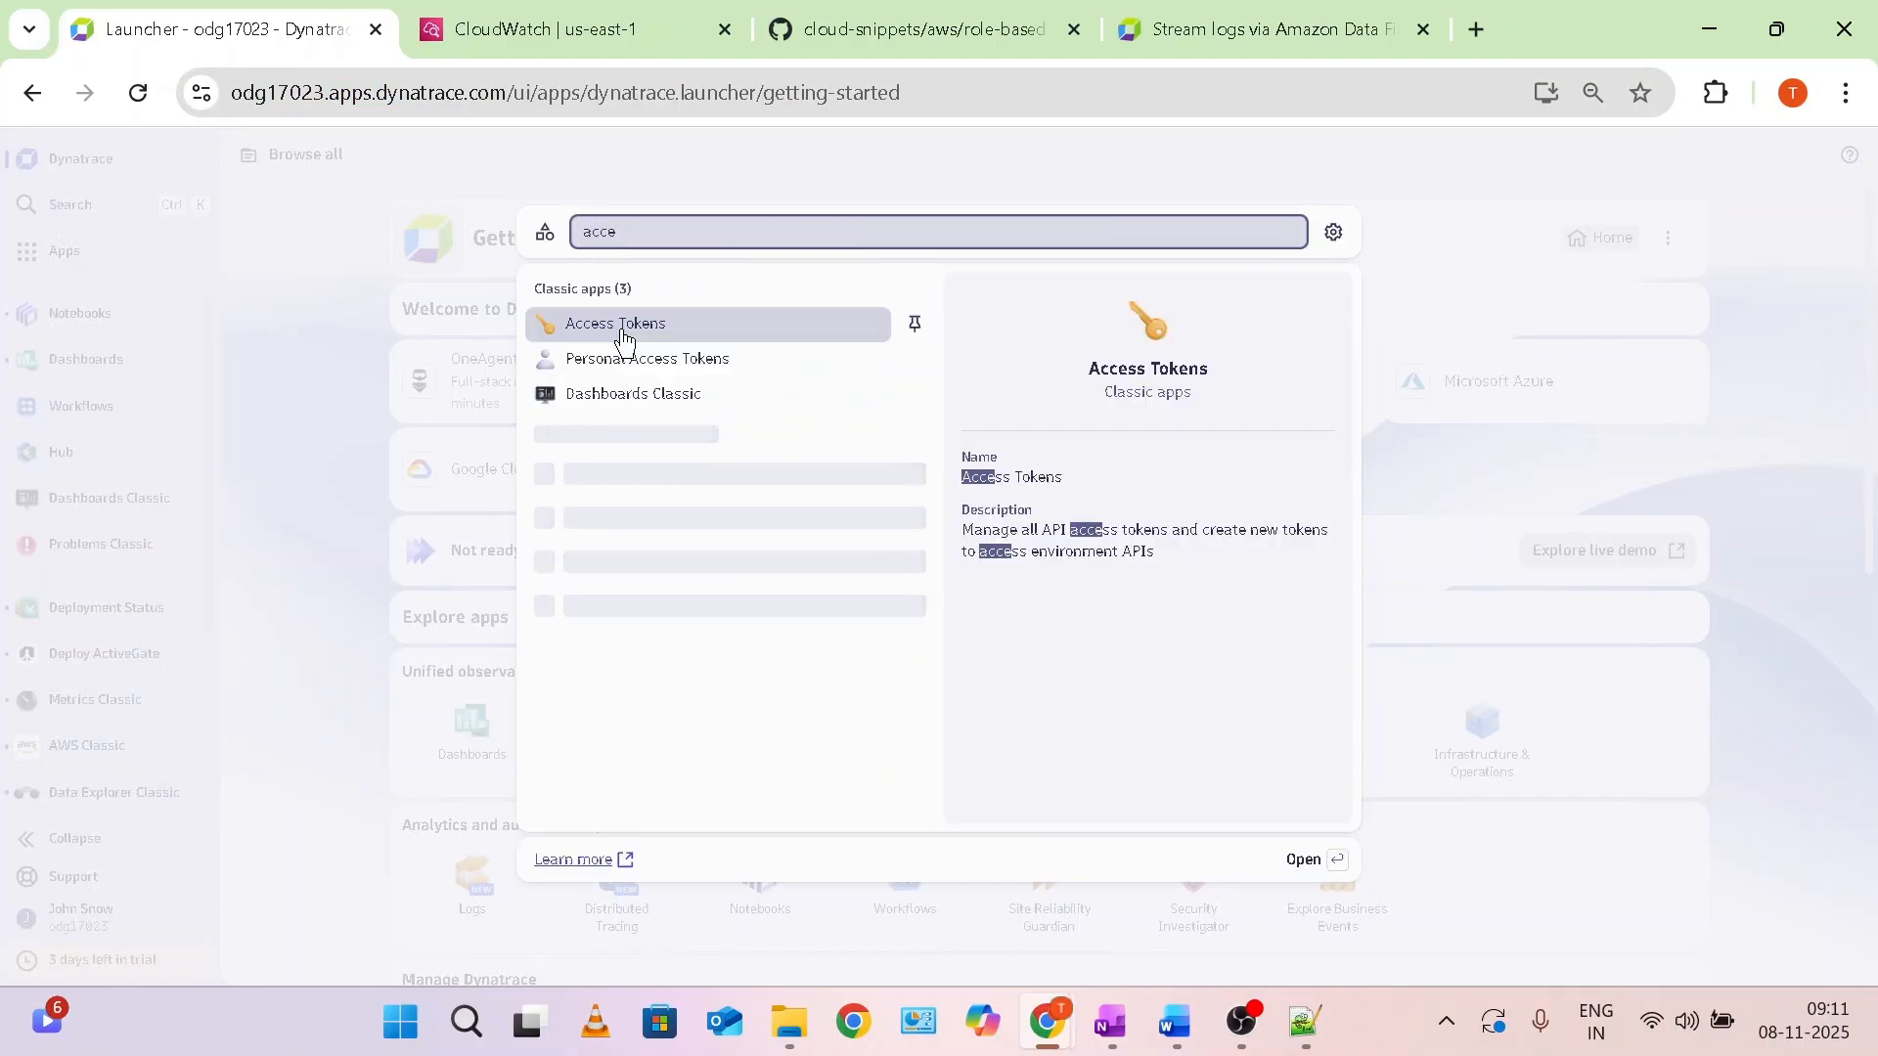
pyautogui.click(611, 332)
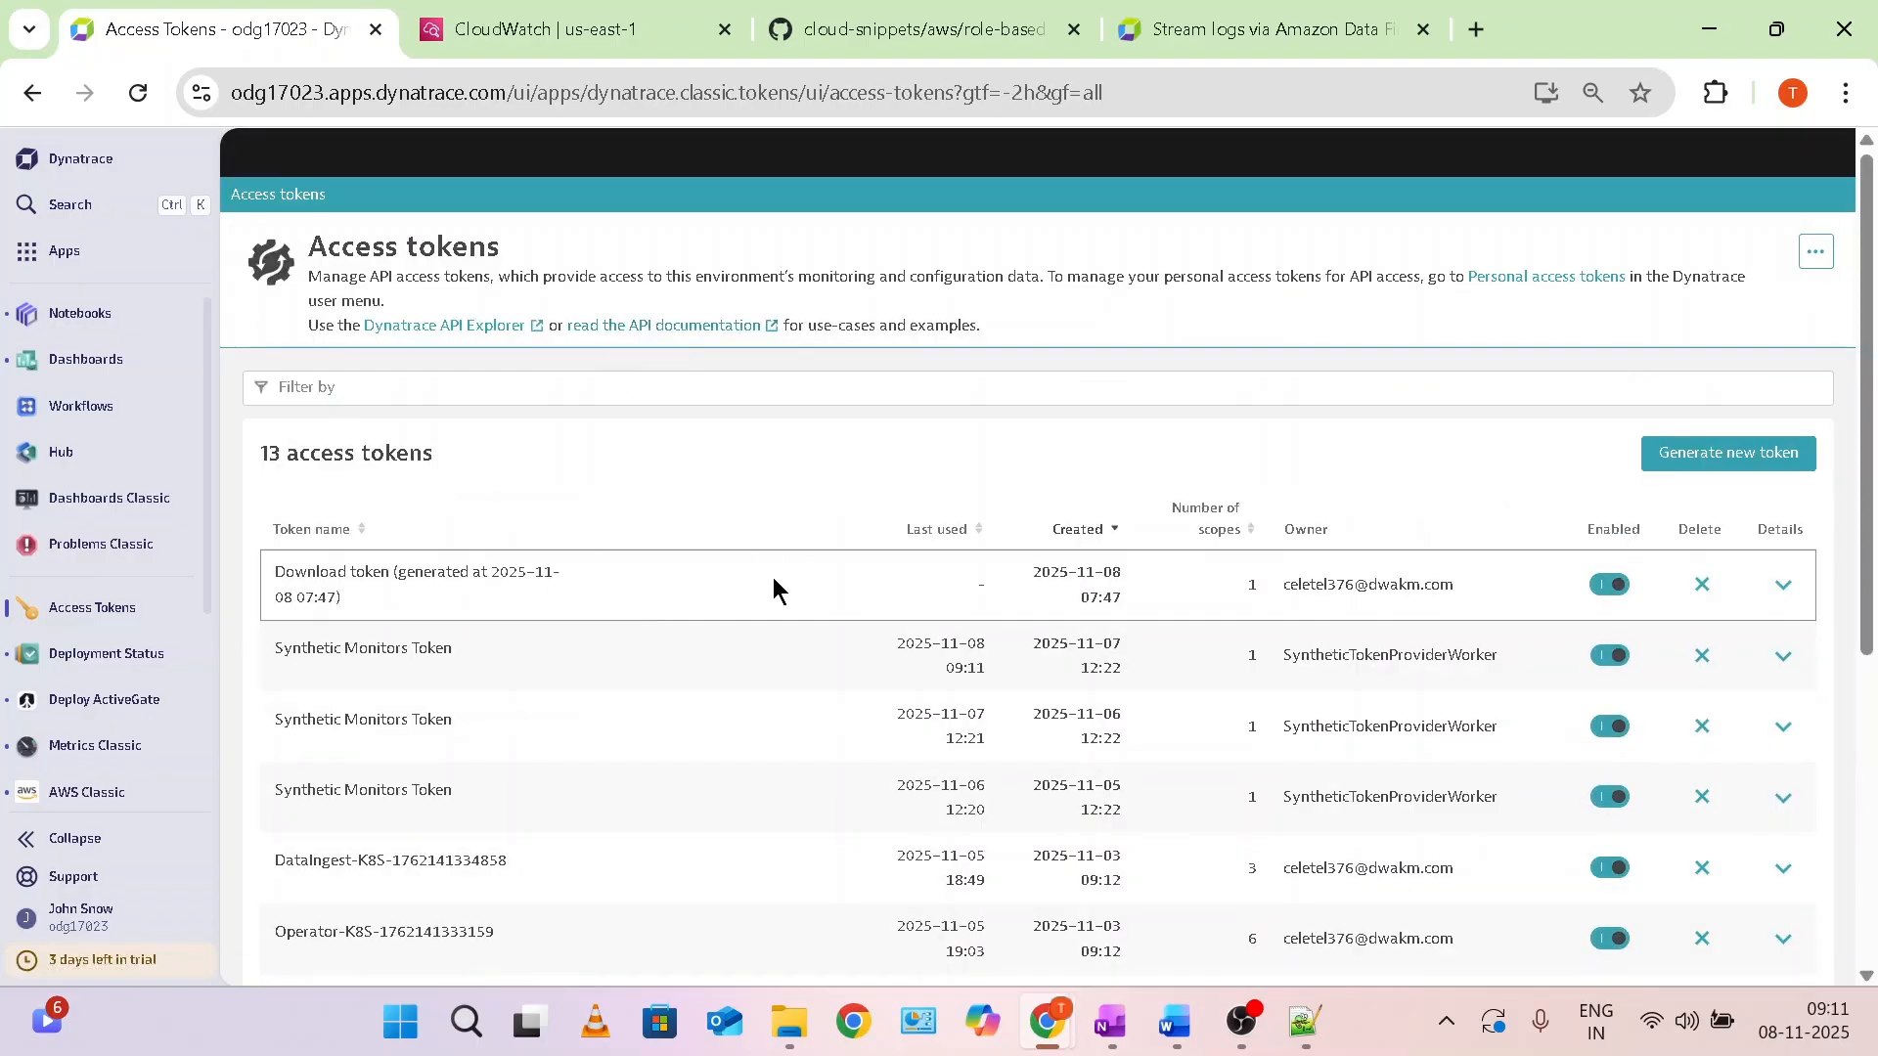
# Check the Dynatrace documentation prerequisites for the permission the API token requires.
pyautogui.click(1210, 31)
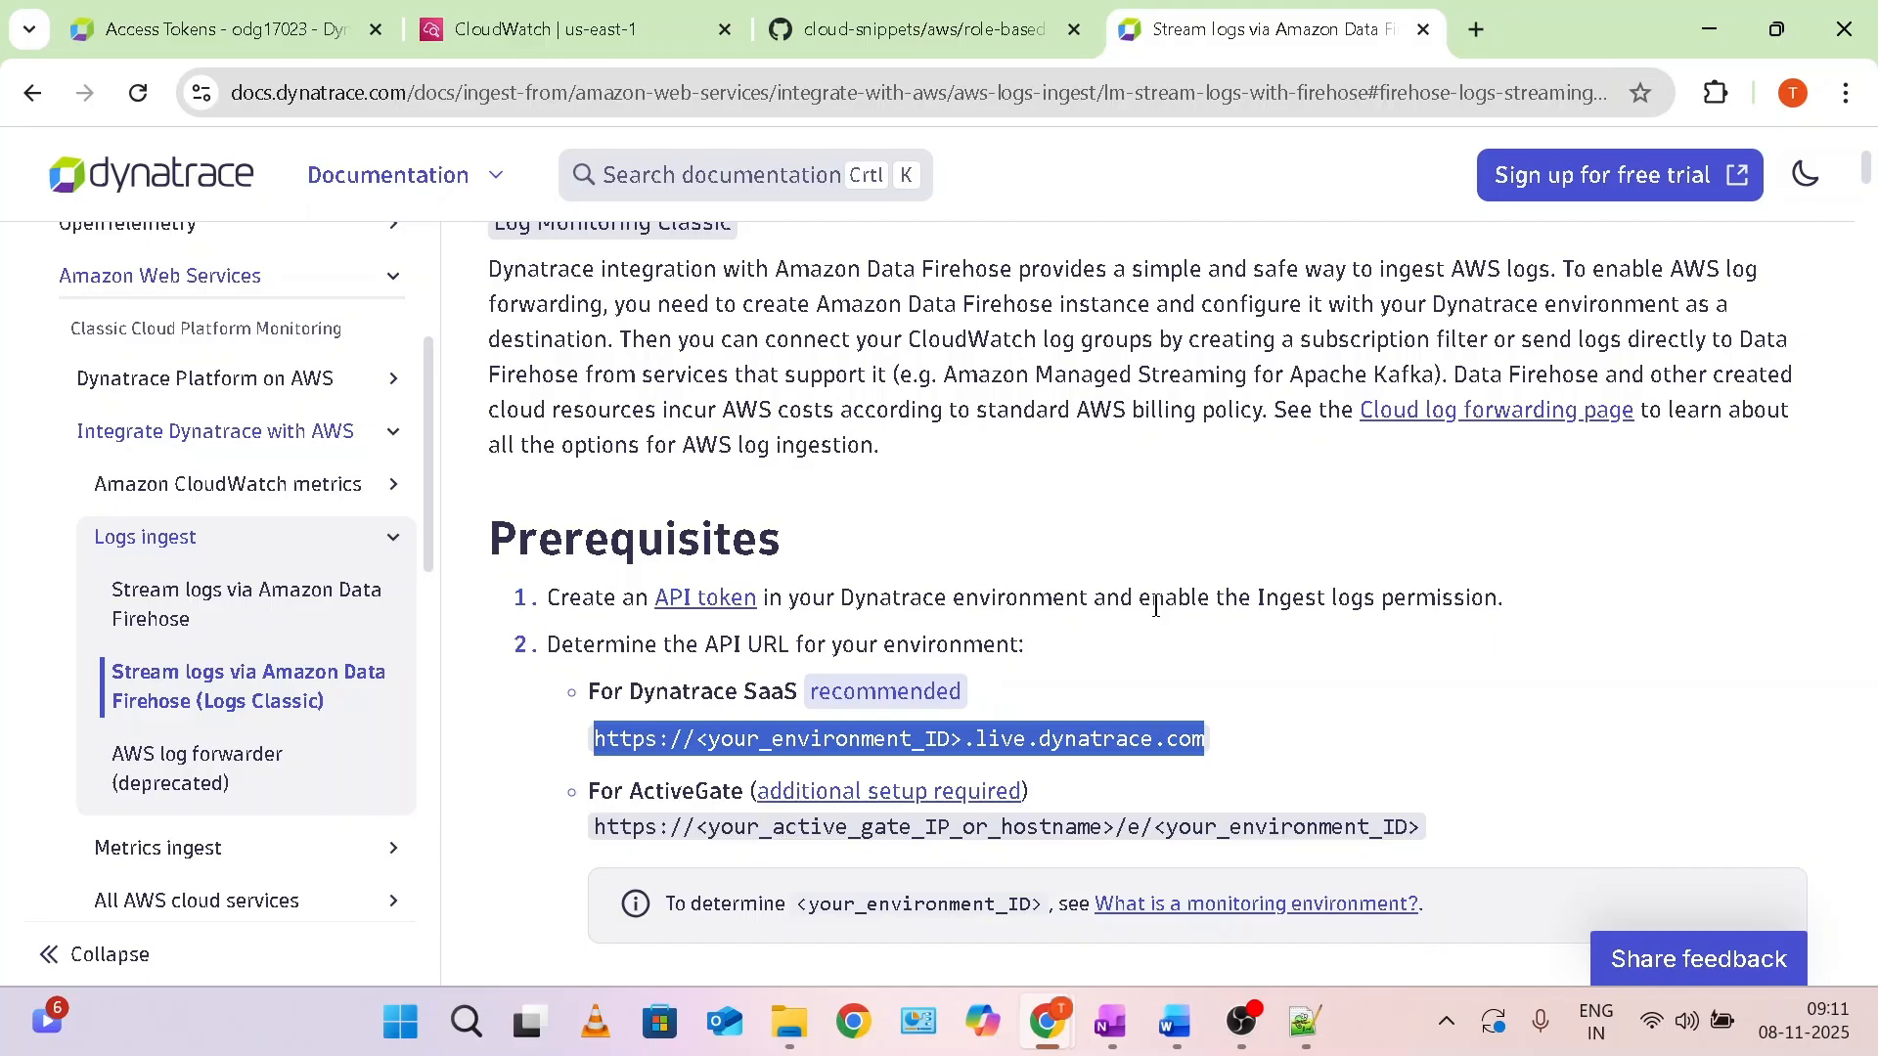
pyautogui.moveTo(1140, 597); pyautogui.dragTo(1485, 594)
pyautogui.doubleClick(1487, 595)
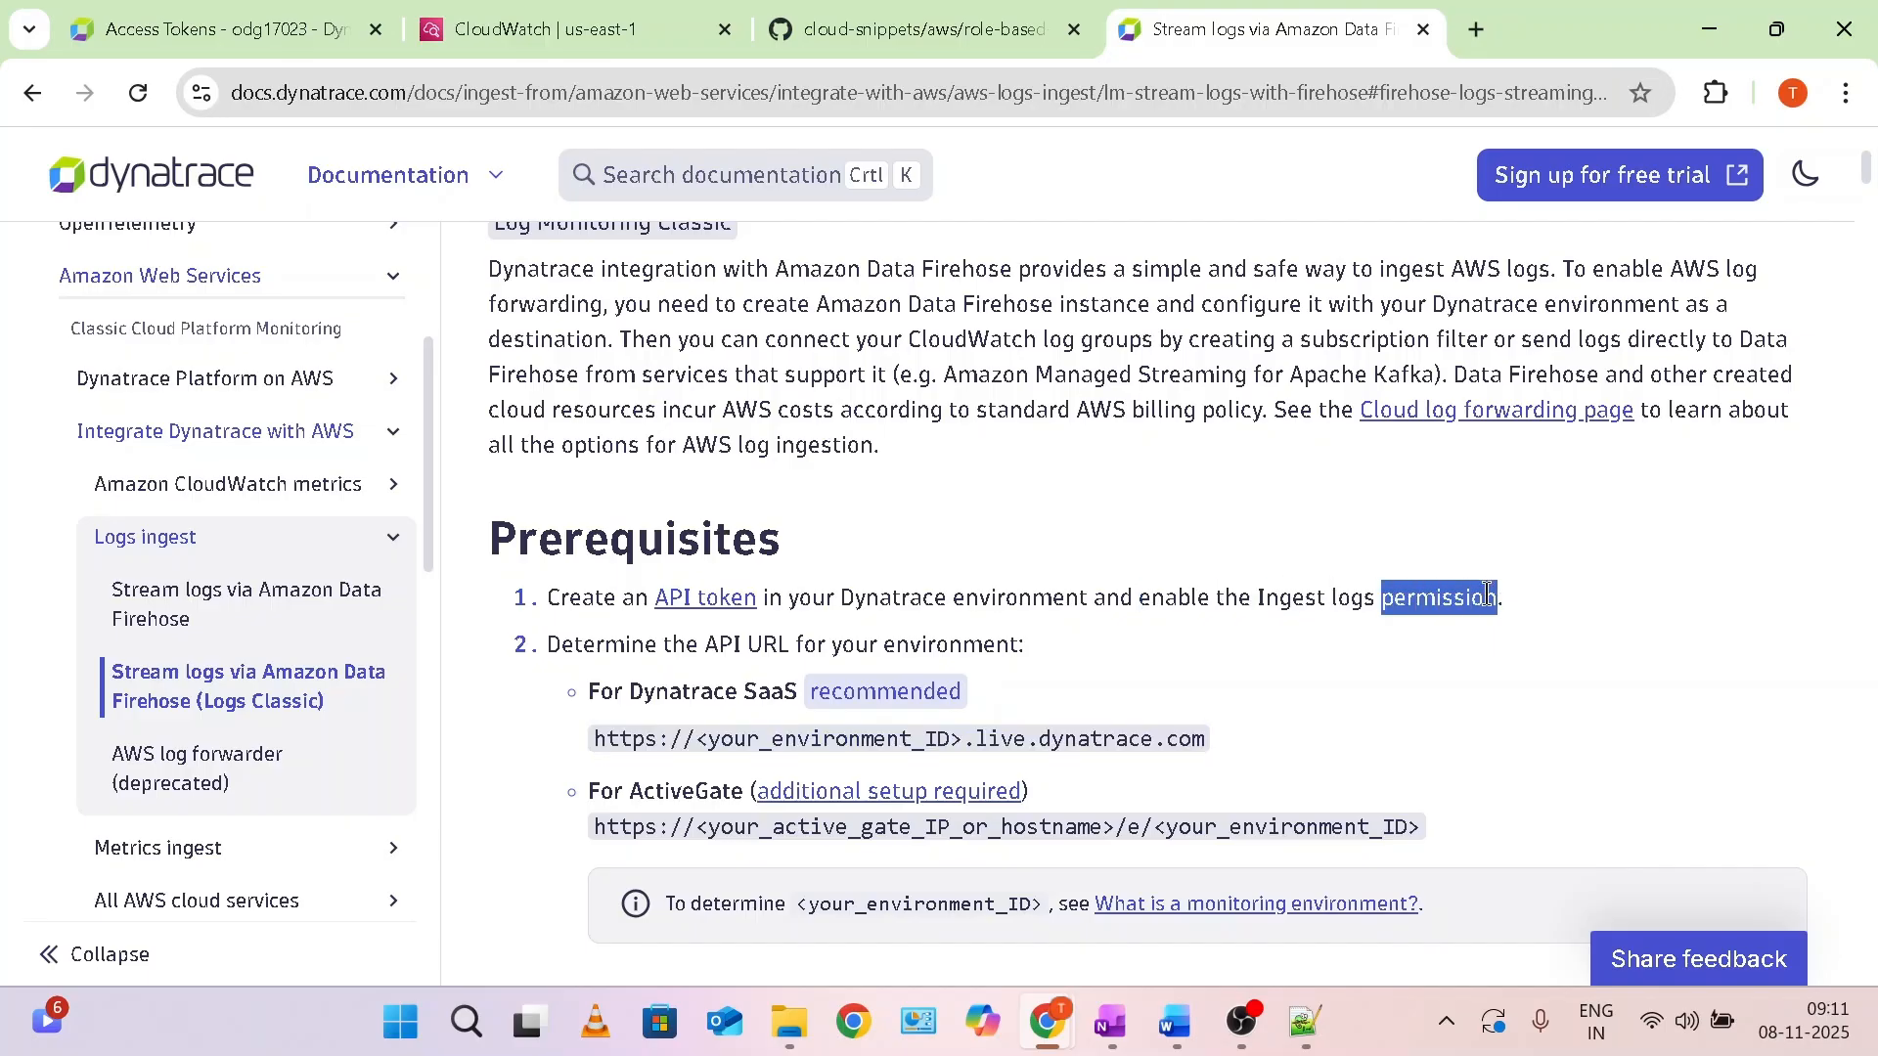
# Start generating a new access token in Dynatrace and filter the available scopes by "ingest".
pyautogui.click(264, 28)
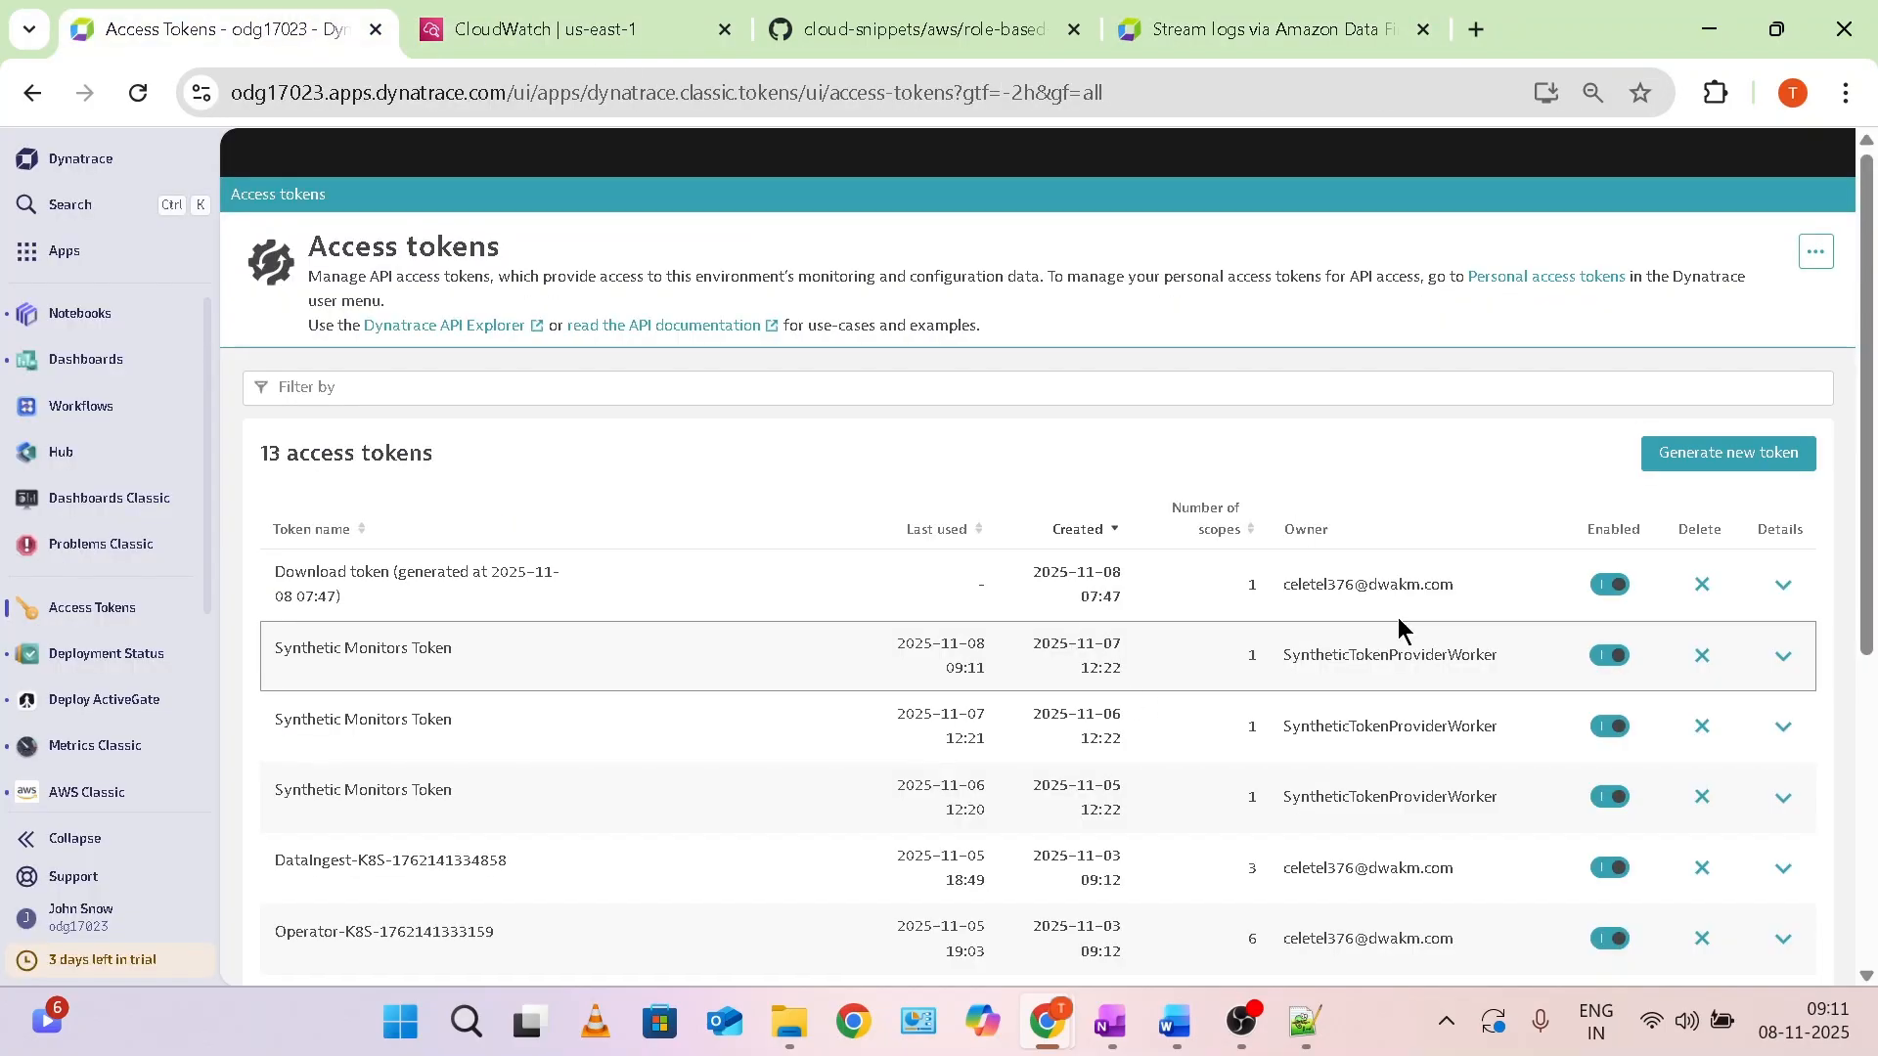
pyautogui.click(1718, 460)
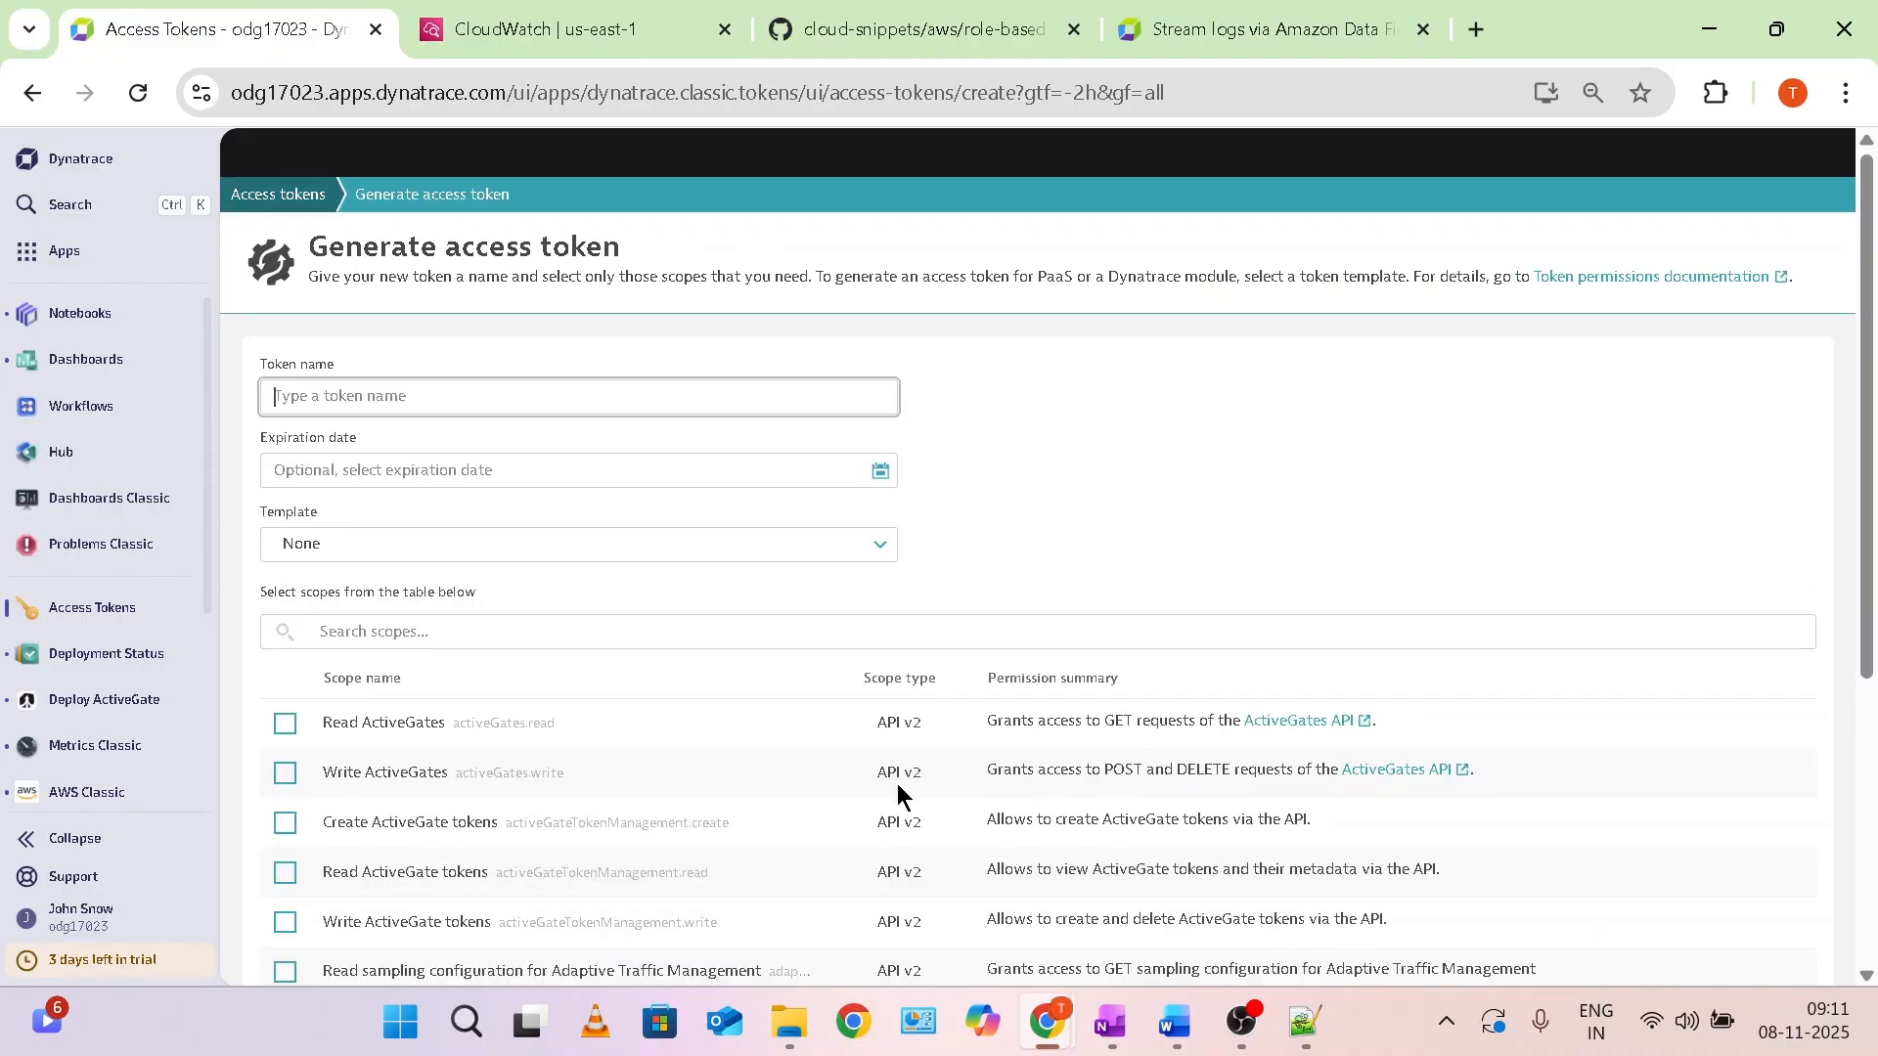
pyautogui.scroll(-3, 812, 781)
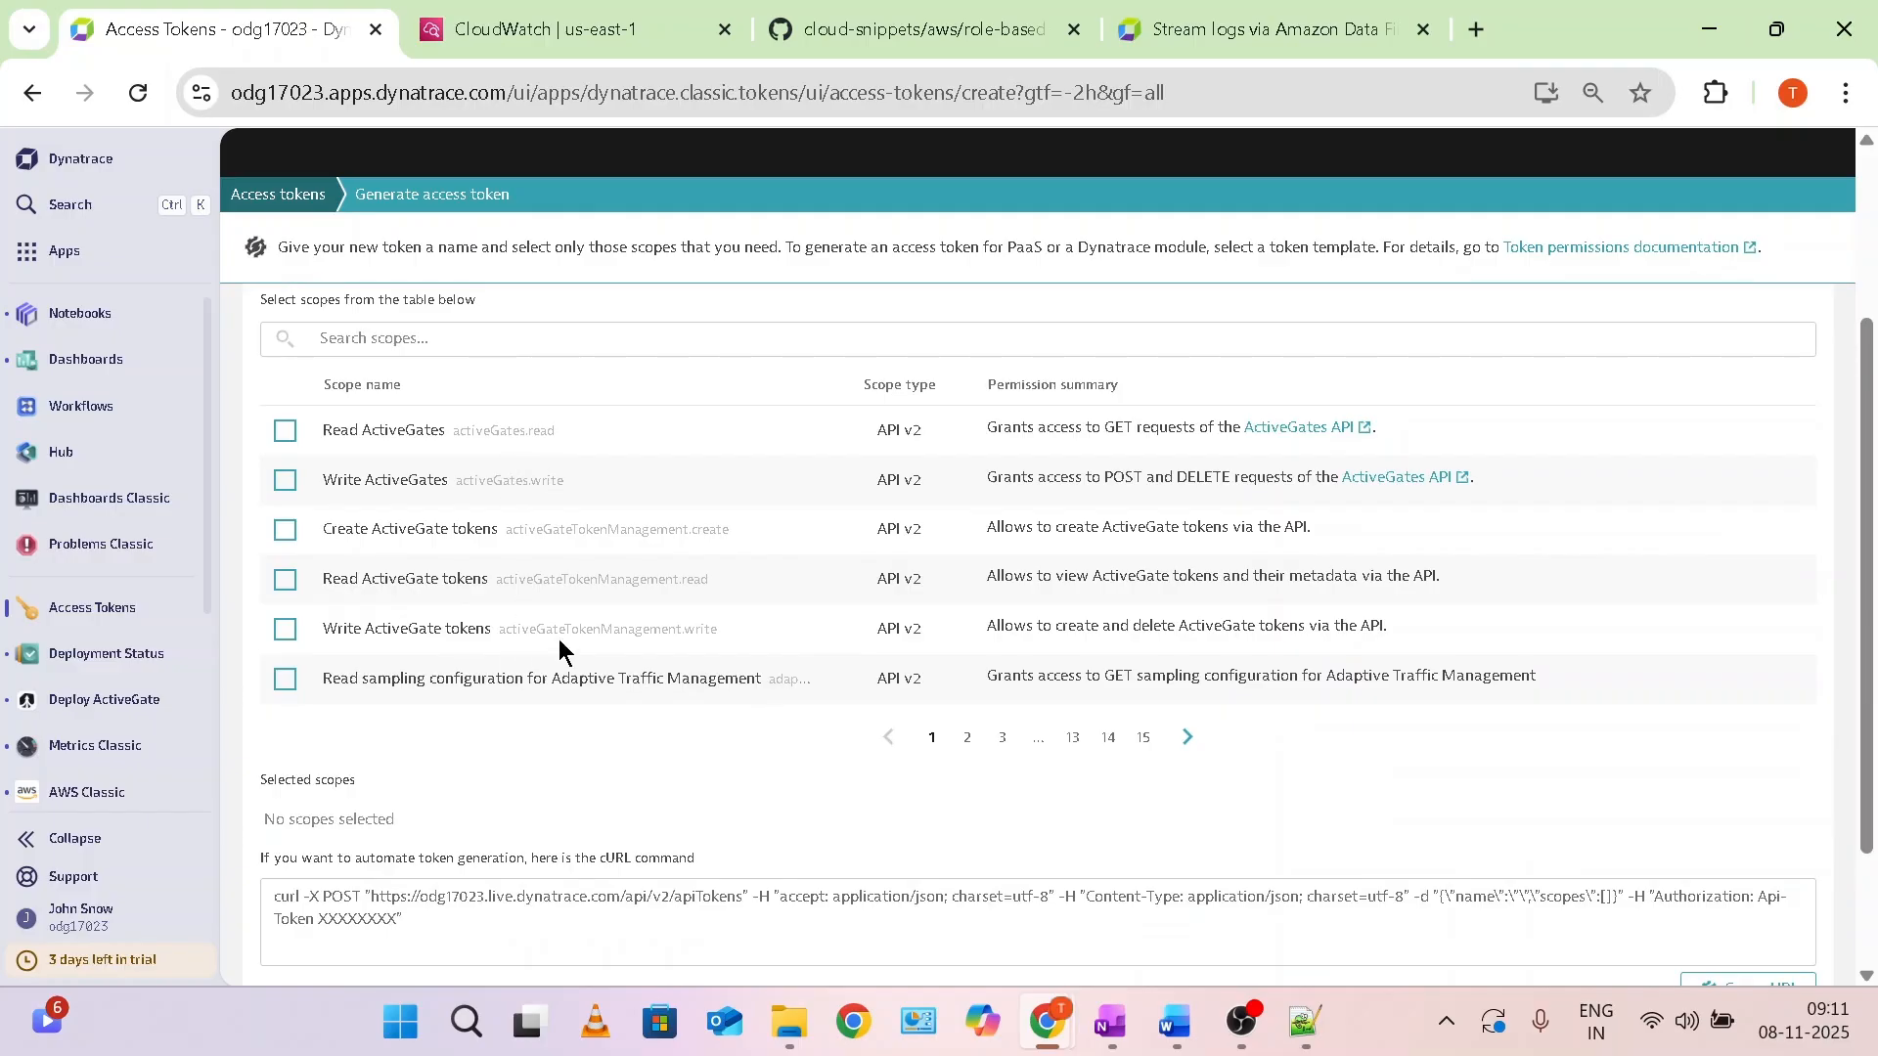
pyautogui.click(967, 736)
pyautogui.click(1002, 734)
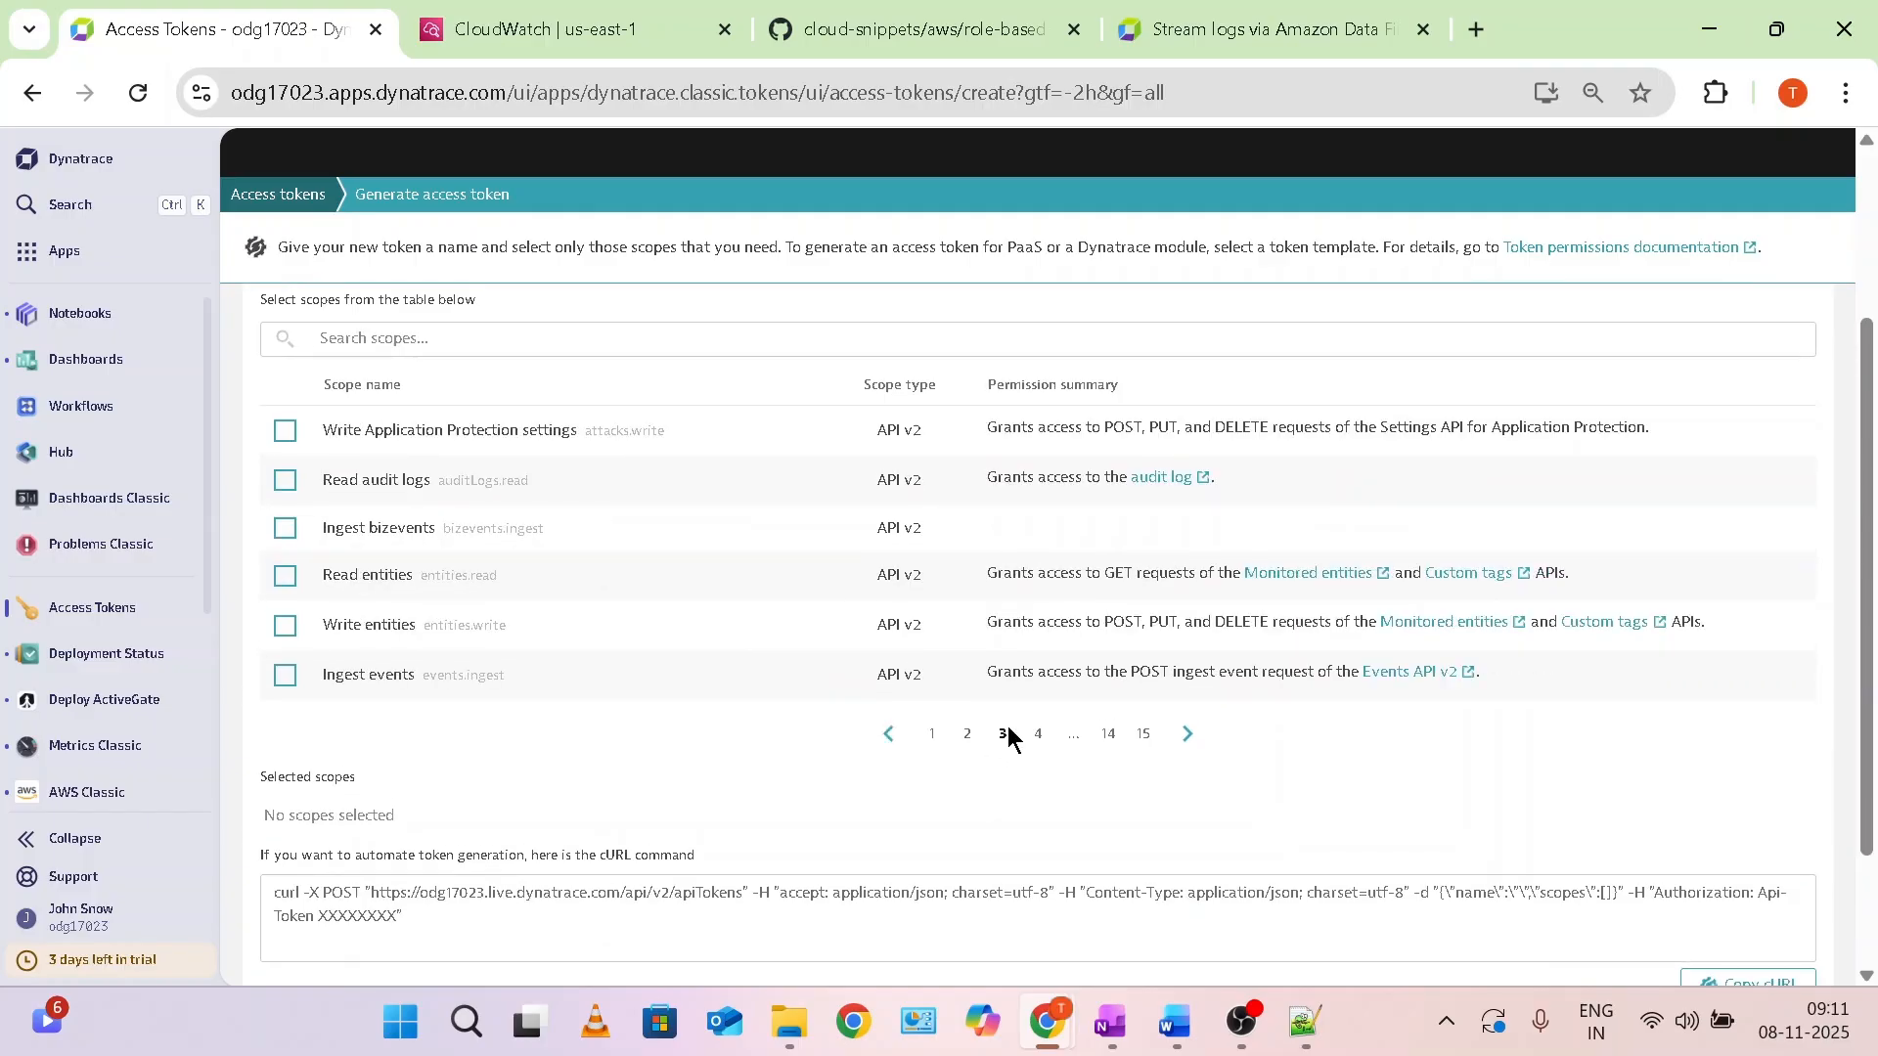
pyautogui.scroll(3, 743, 709)
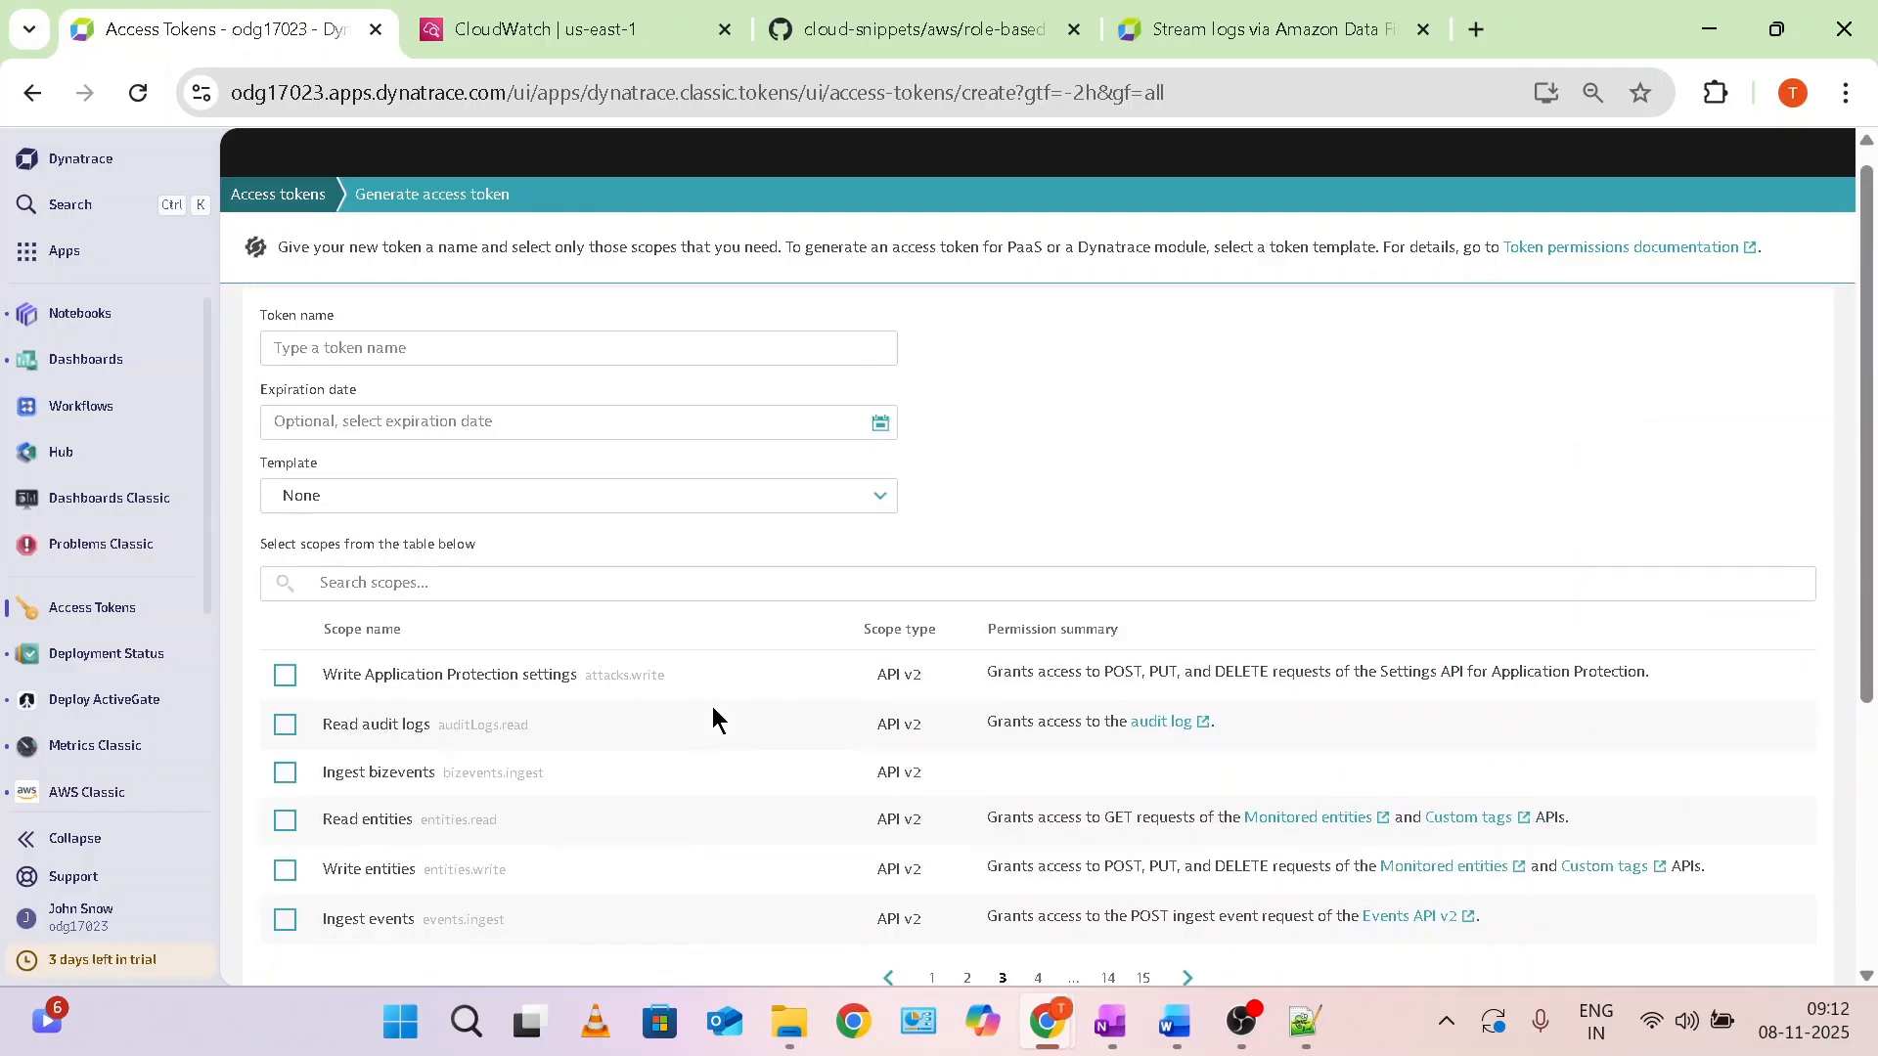
pyautogui.click(520, 592)
pyautogui.write('ingest')
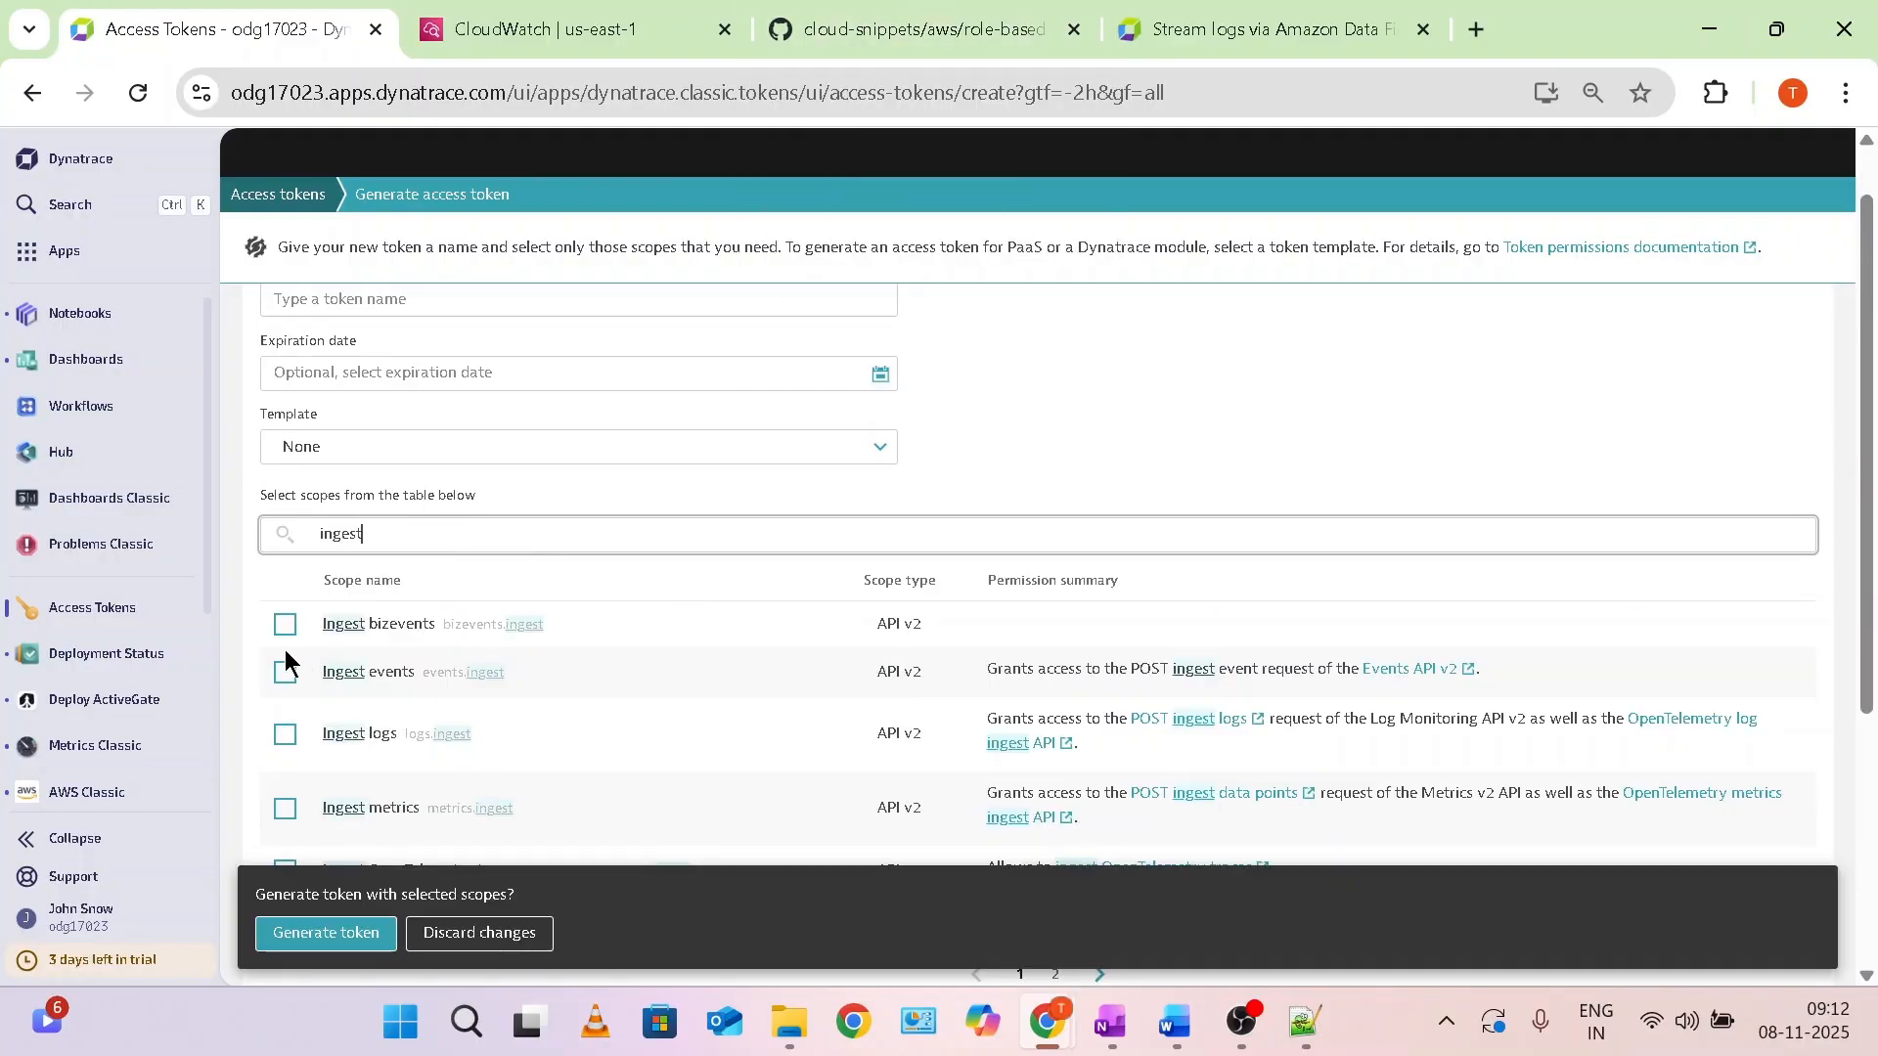
# Select the scopes Ingest bizevents, events, logs, metrics and OpenTelemetry traces, plus OpenPipeline – Ingest Events (Built-in).
pyautogui.click(285, 623)
pyautogui.click(284, 673)
pyautogui.click(285, 734)
pyautogui.scroll(-1, 293, 729)
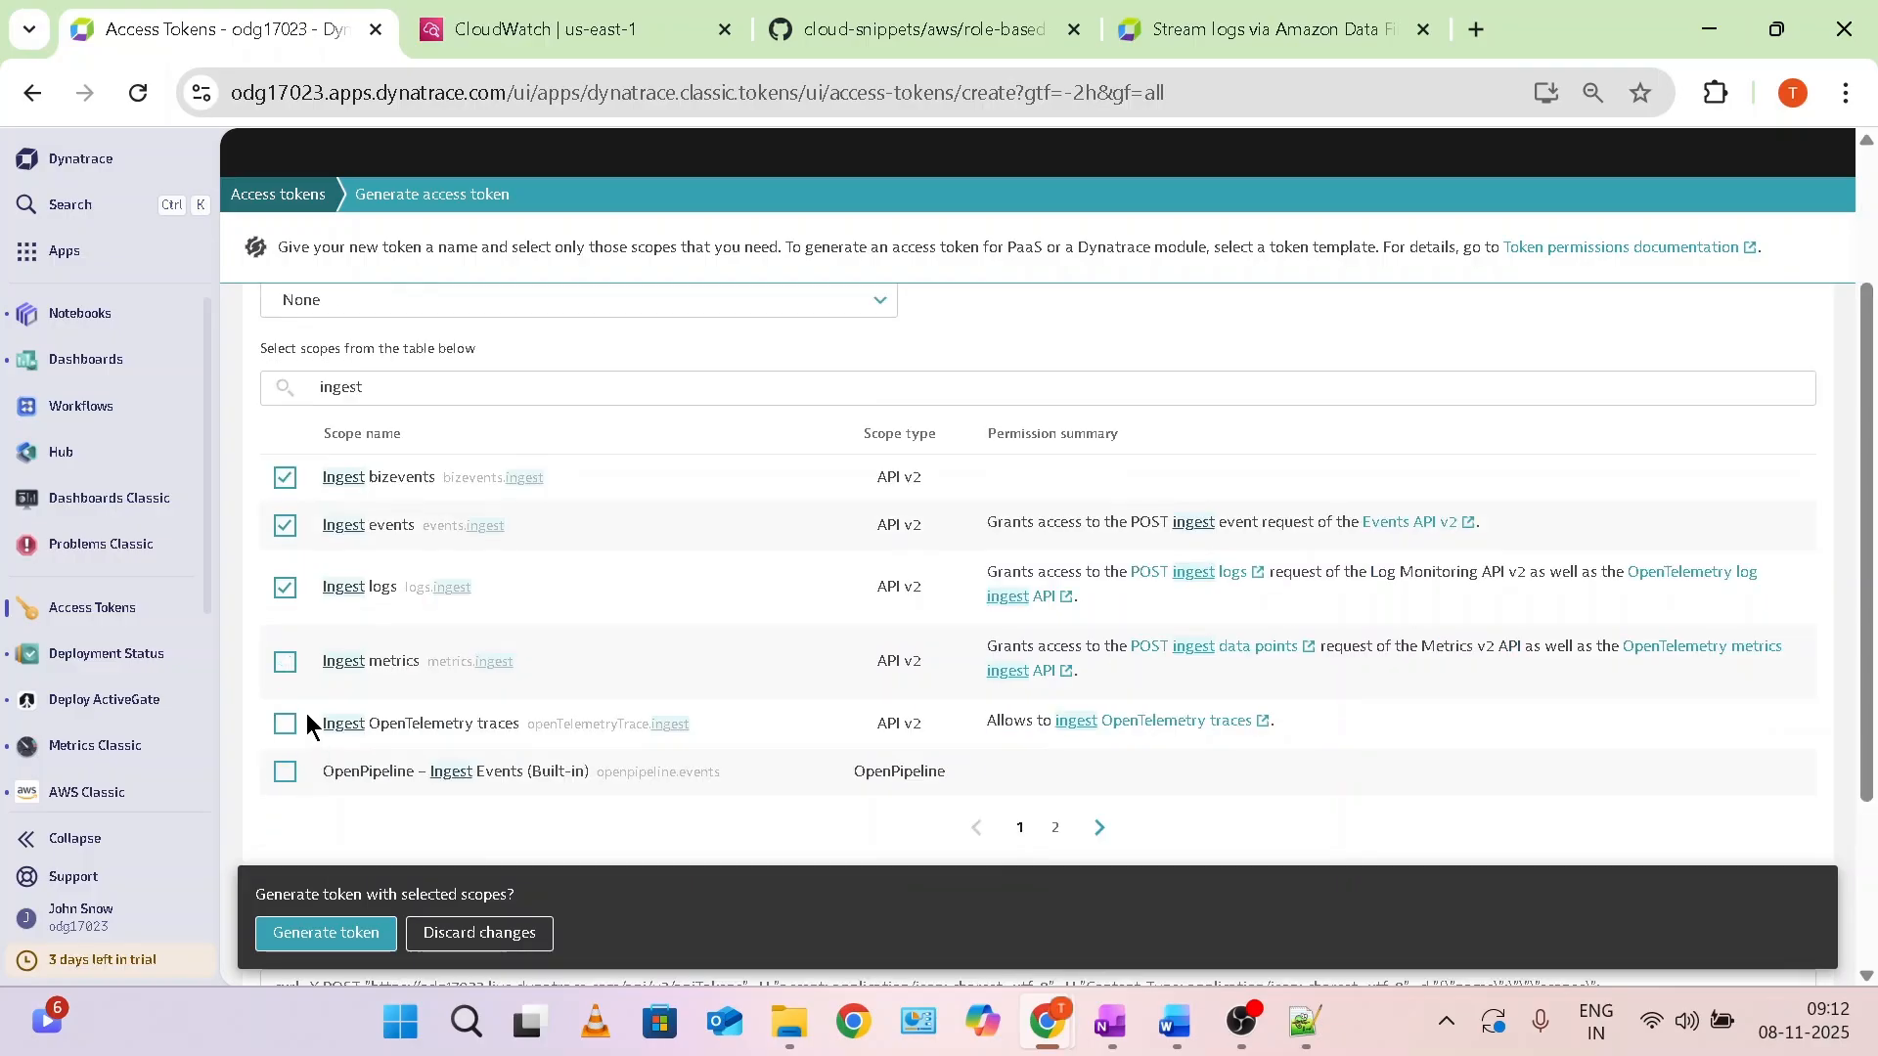
pyautogui.click(285, 662)
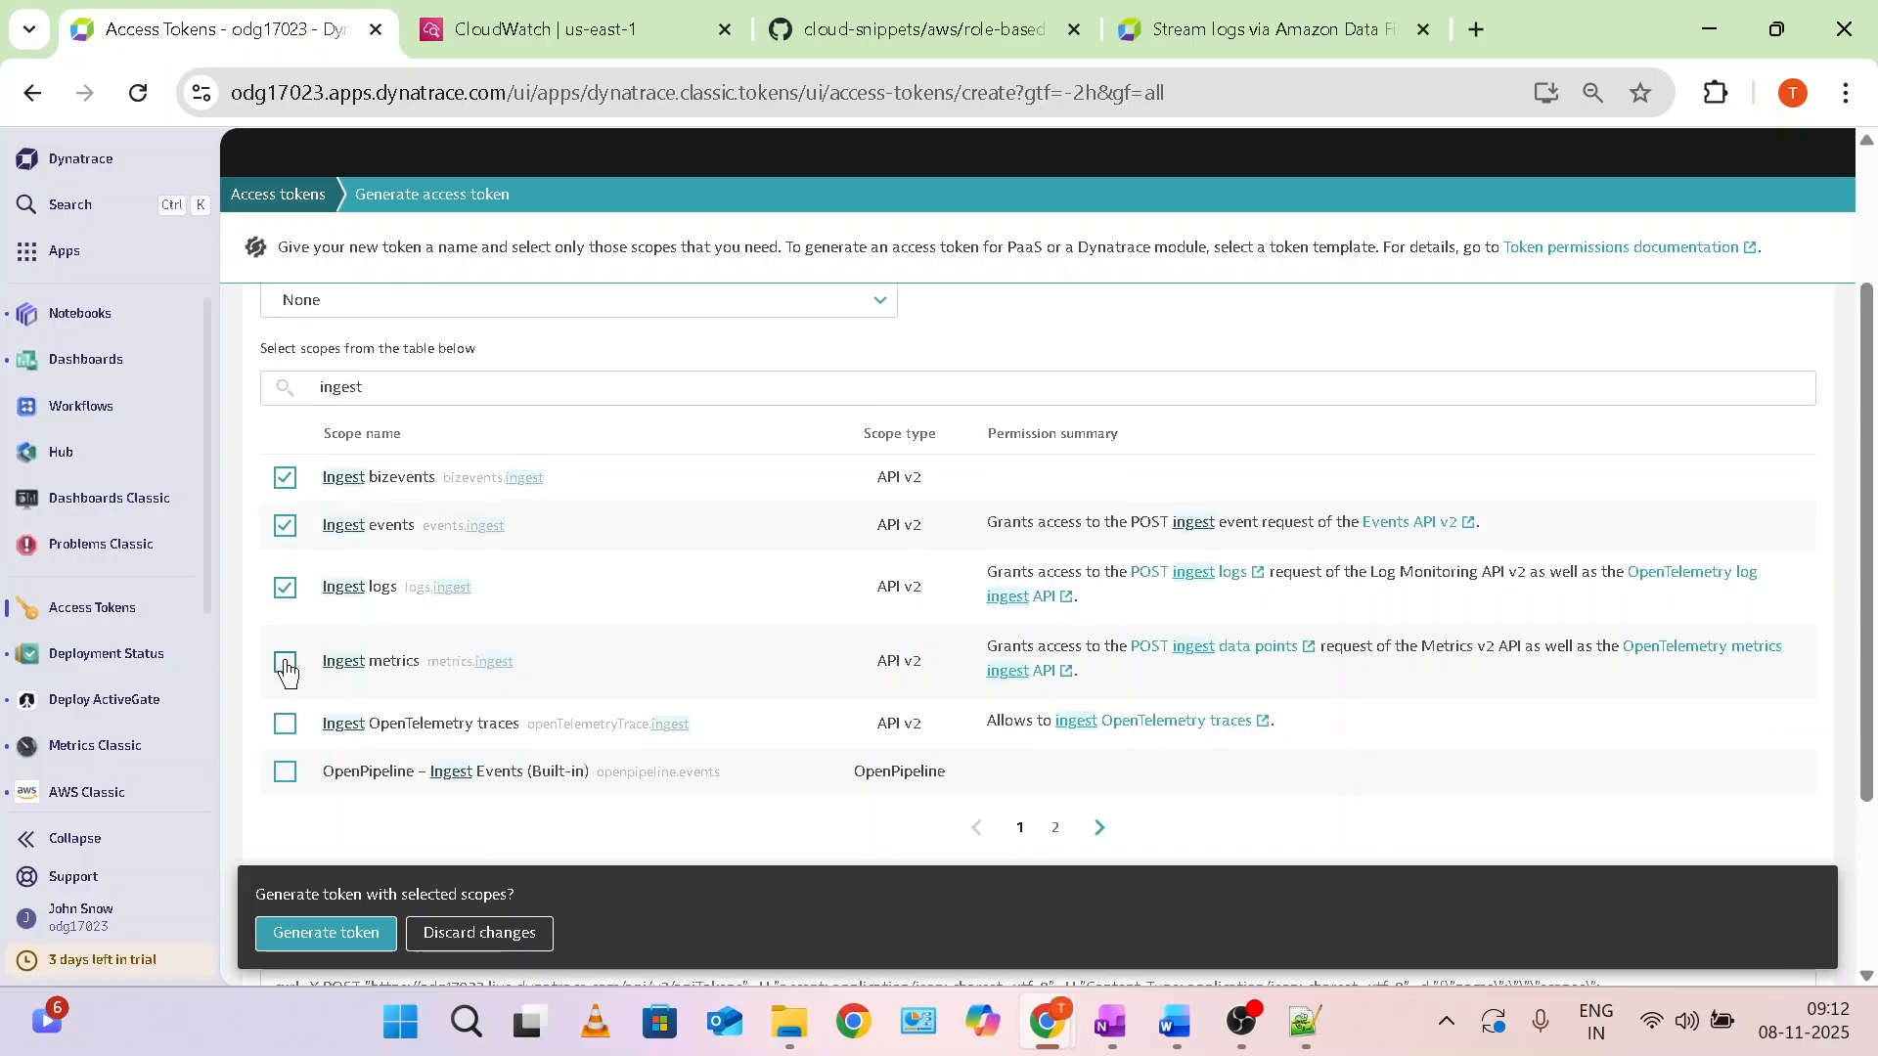
pyautogui.click(285, 774)
# Name the new access token log_token.
pyautogui.scroll(2, 573, 748)
pyautogui.scroll(1, 573, 749)
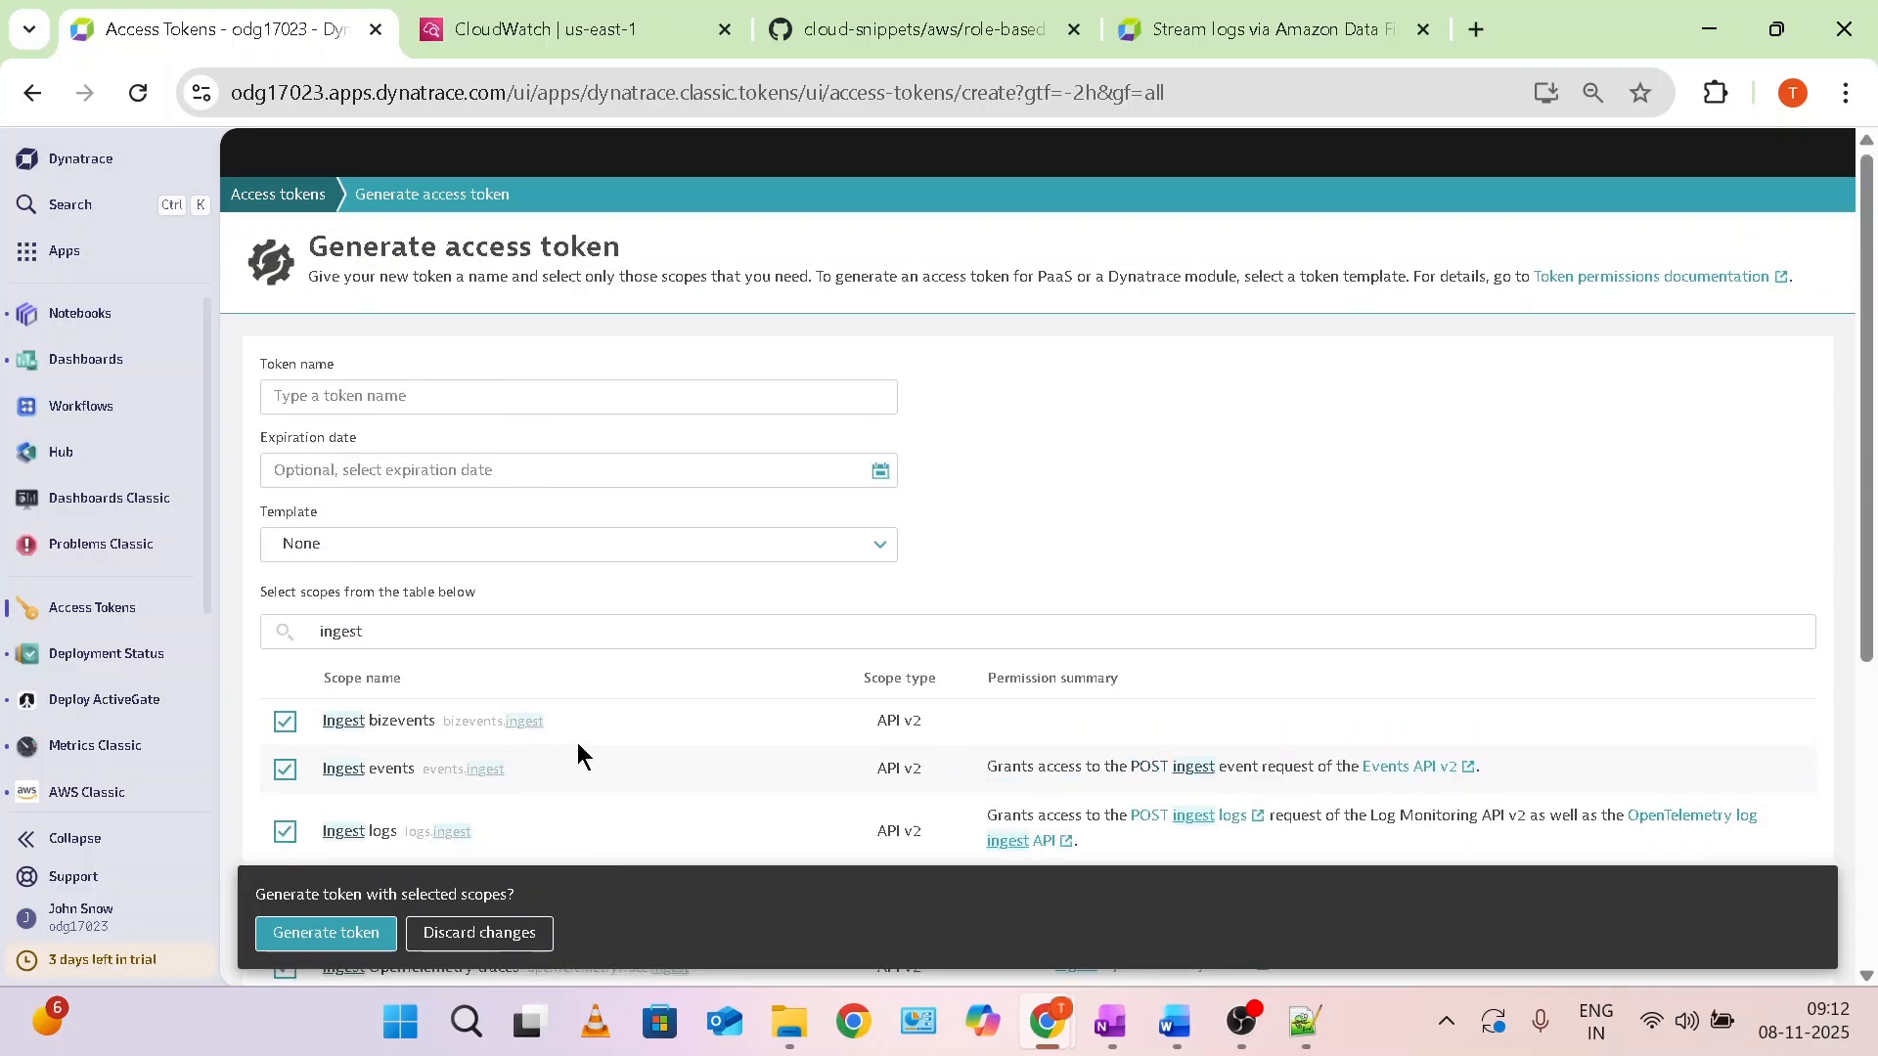
pyautogui.click(529, 403)
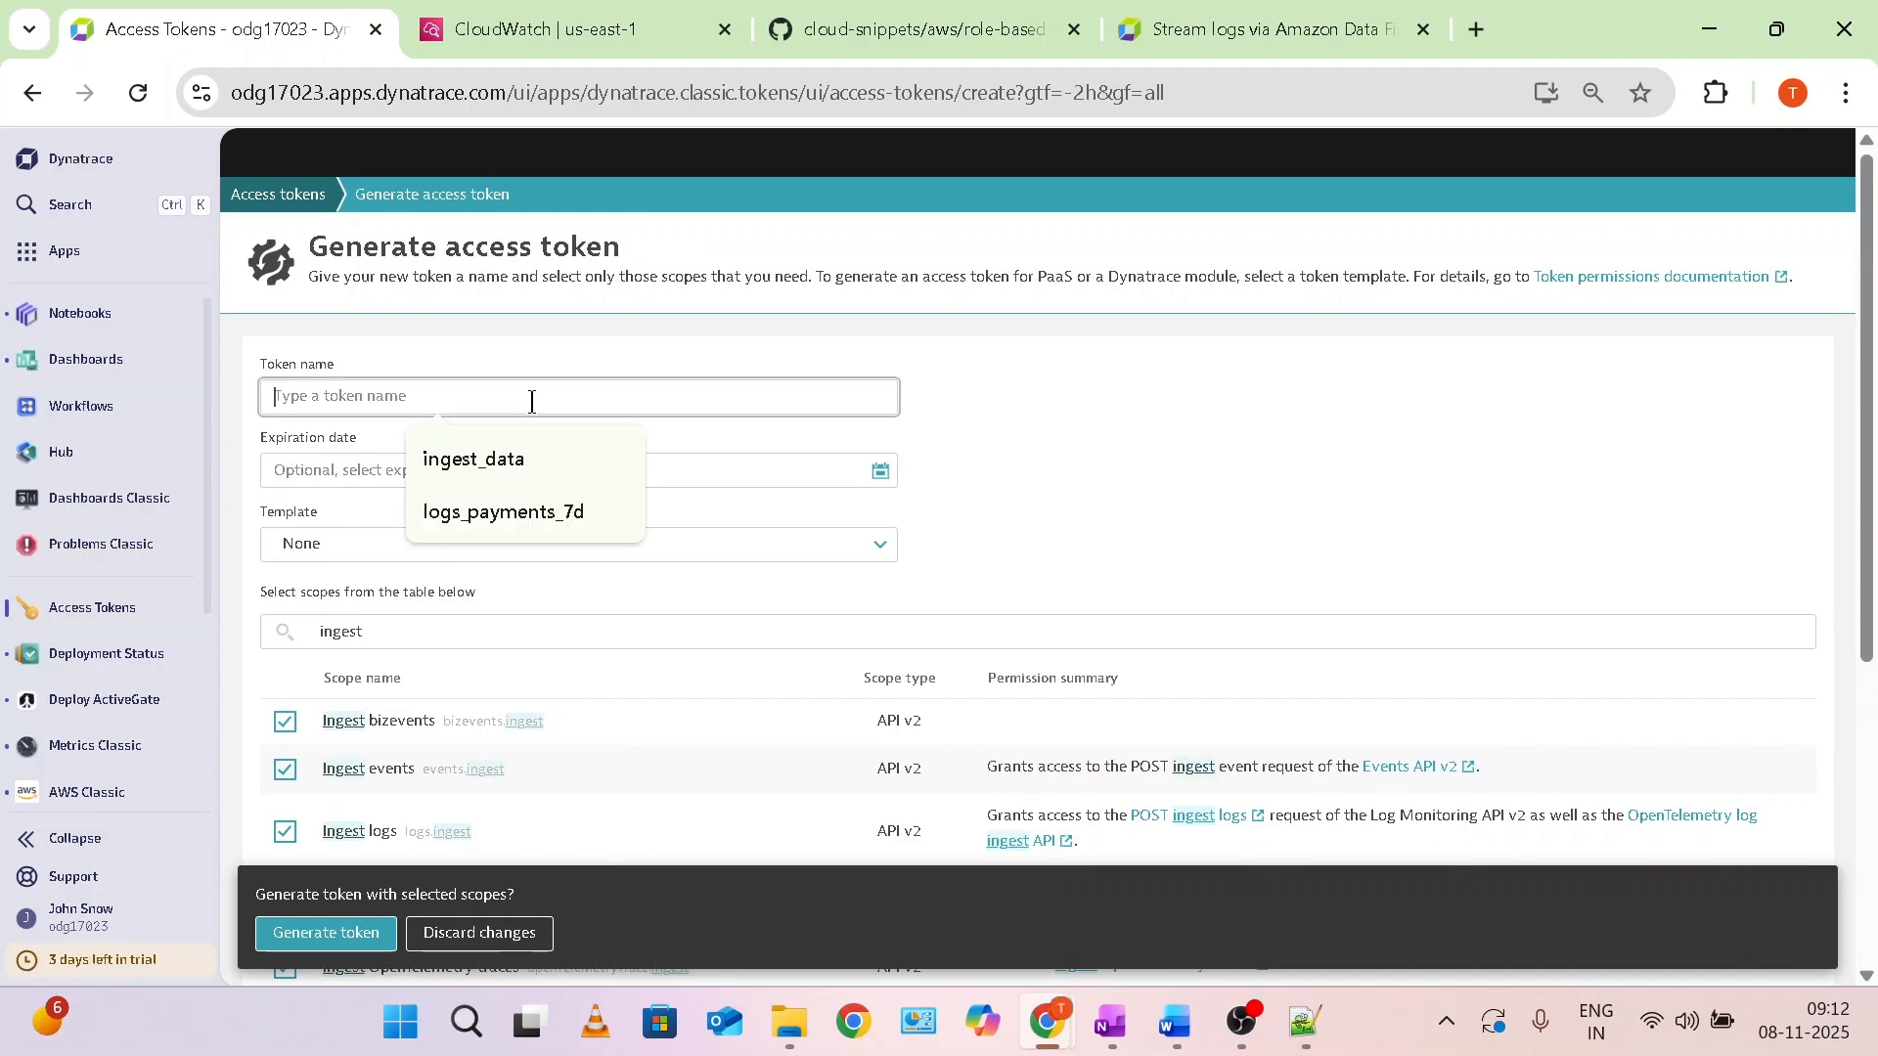
pyautogui.write('log_')
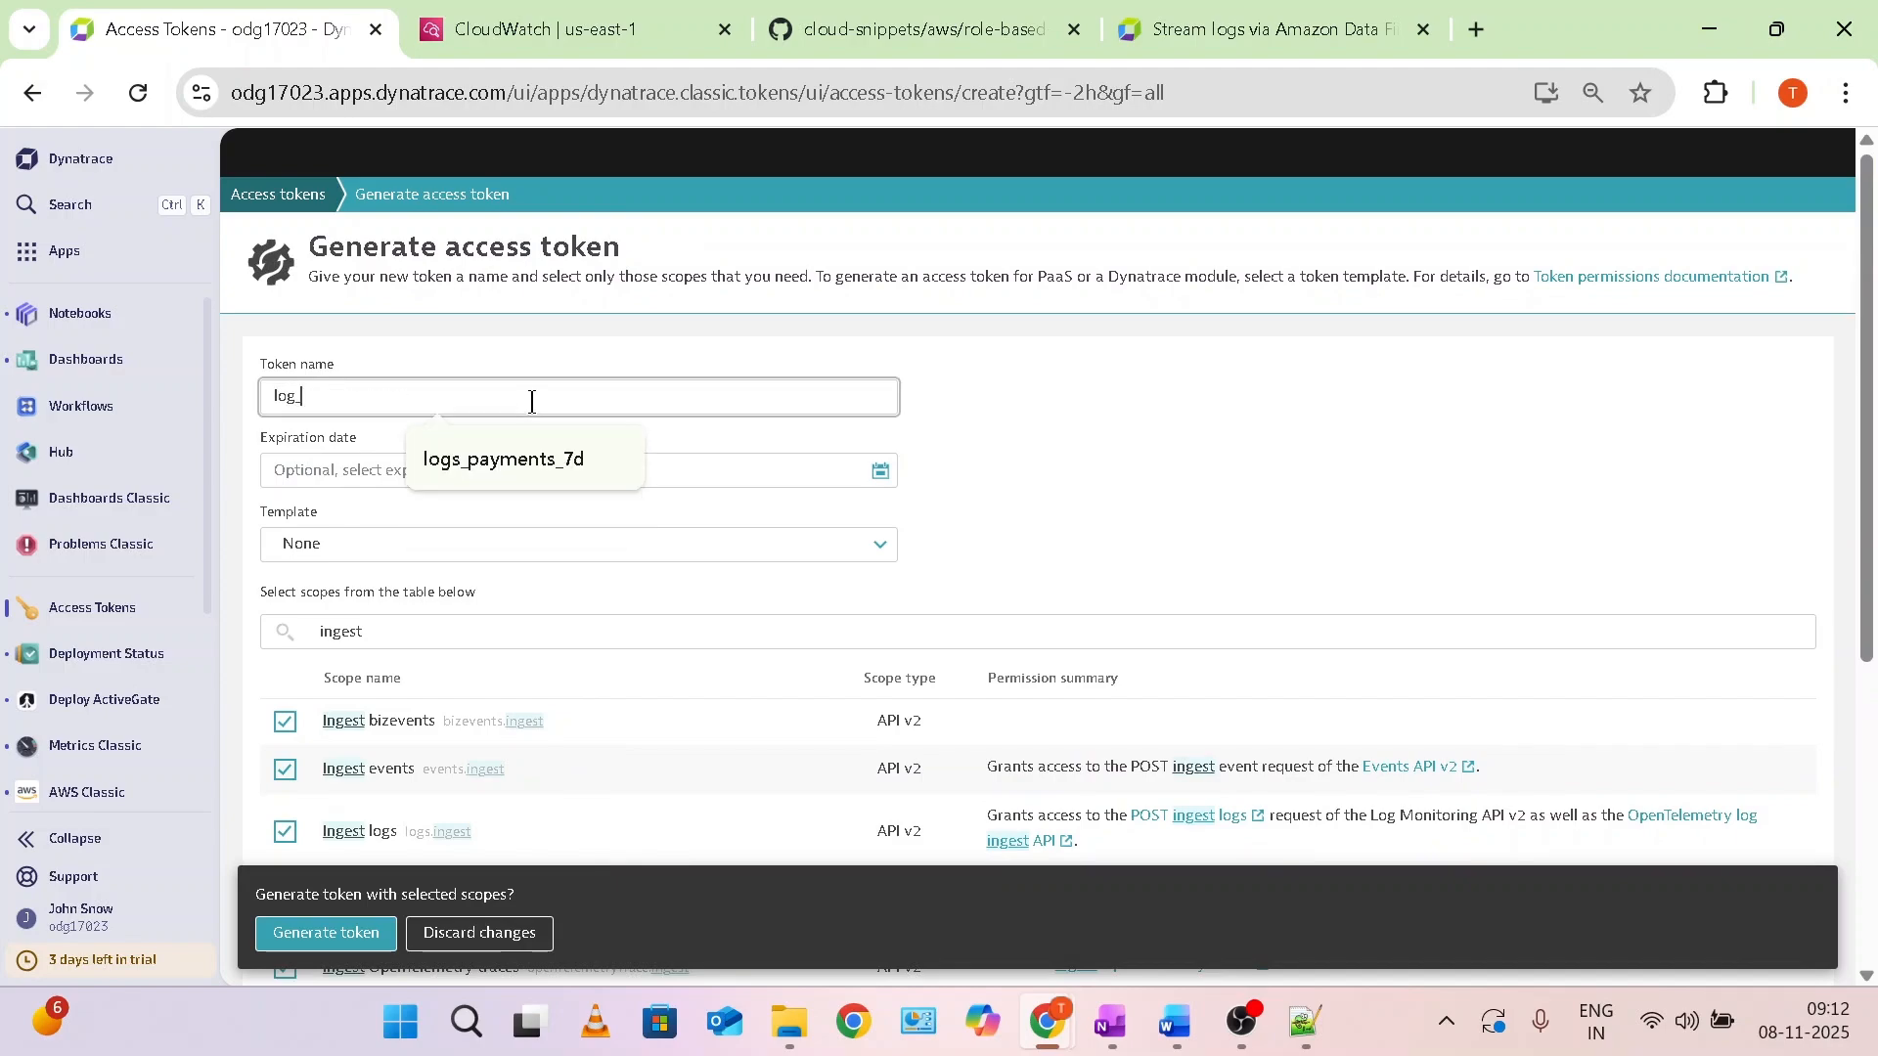
pyautogui.write('token')
# Set the token's expiration date to 31 January 2027.
pyautogui.click(882, 475)
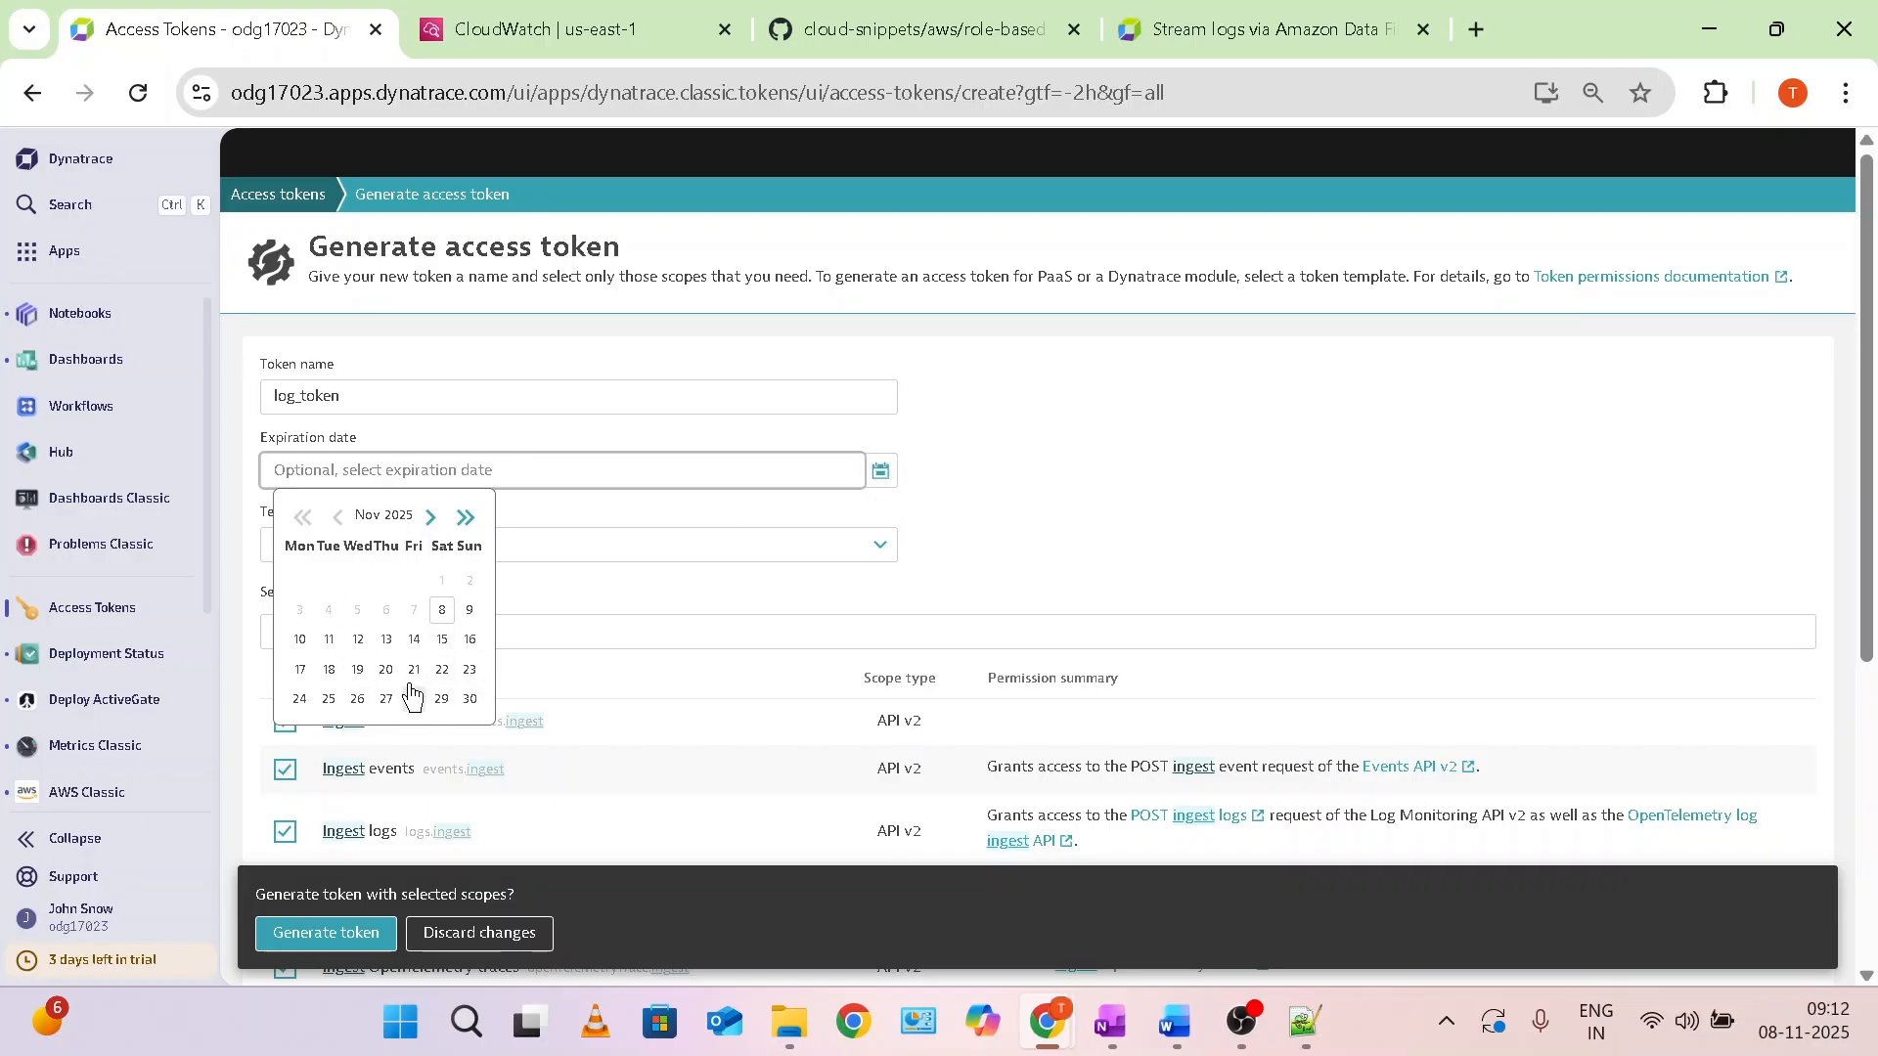
pyautogui.click(431, 518)
pyautogui.click(431, 518)
pyautogui.click(461, 519)
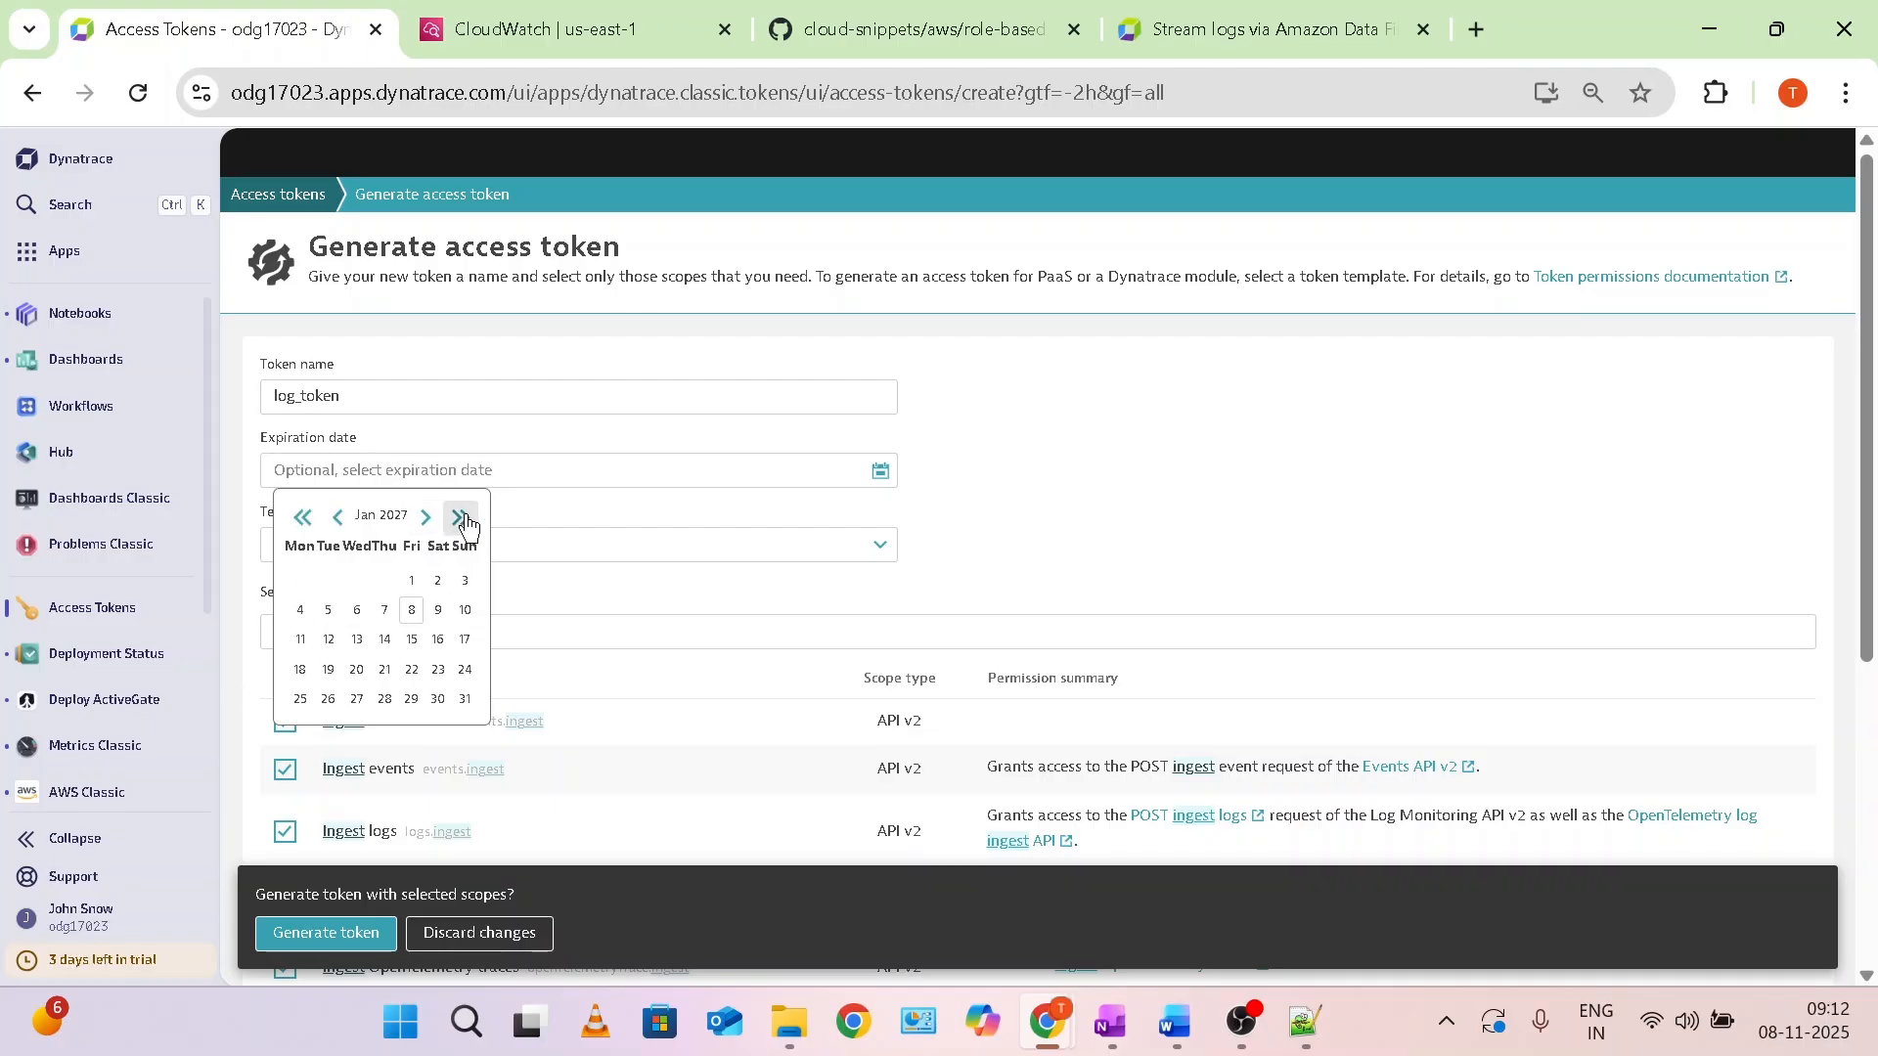
pyautogui.click(465, 698)
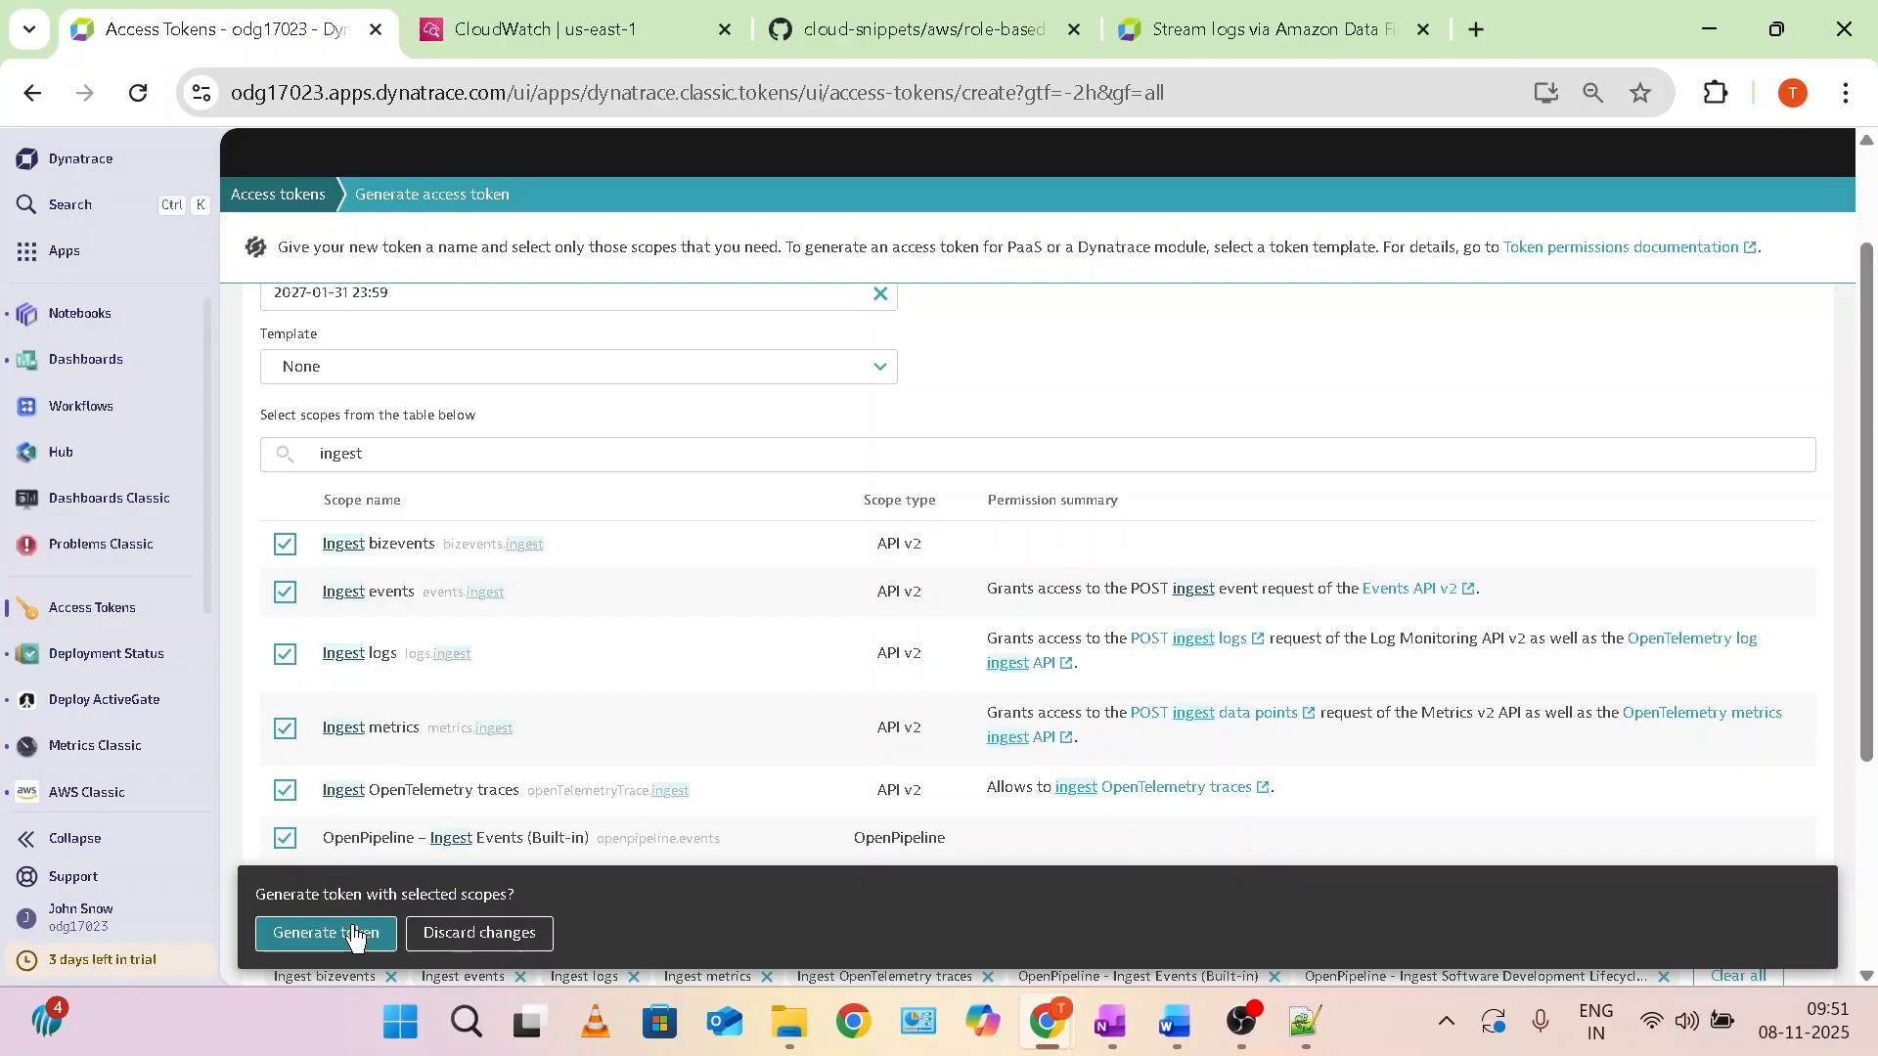
# Generate the access token with the selected scopes and copy its value.
pyautogui.click(356, 931)
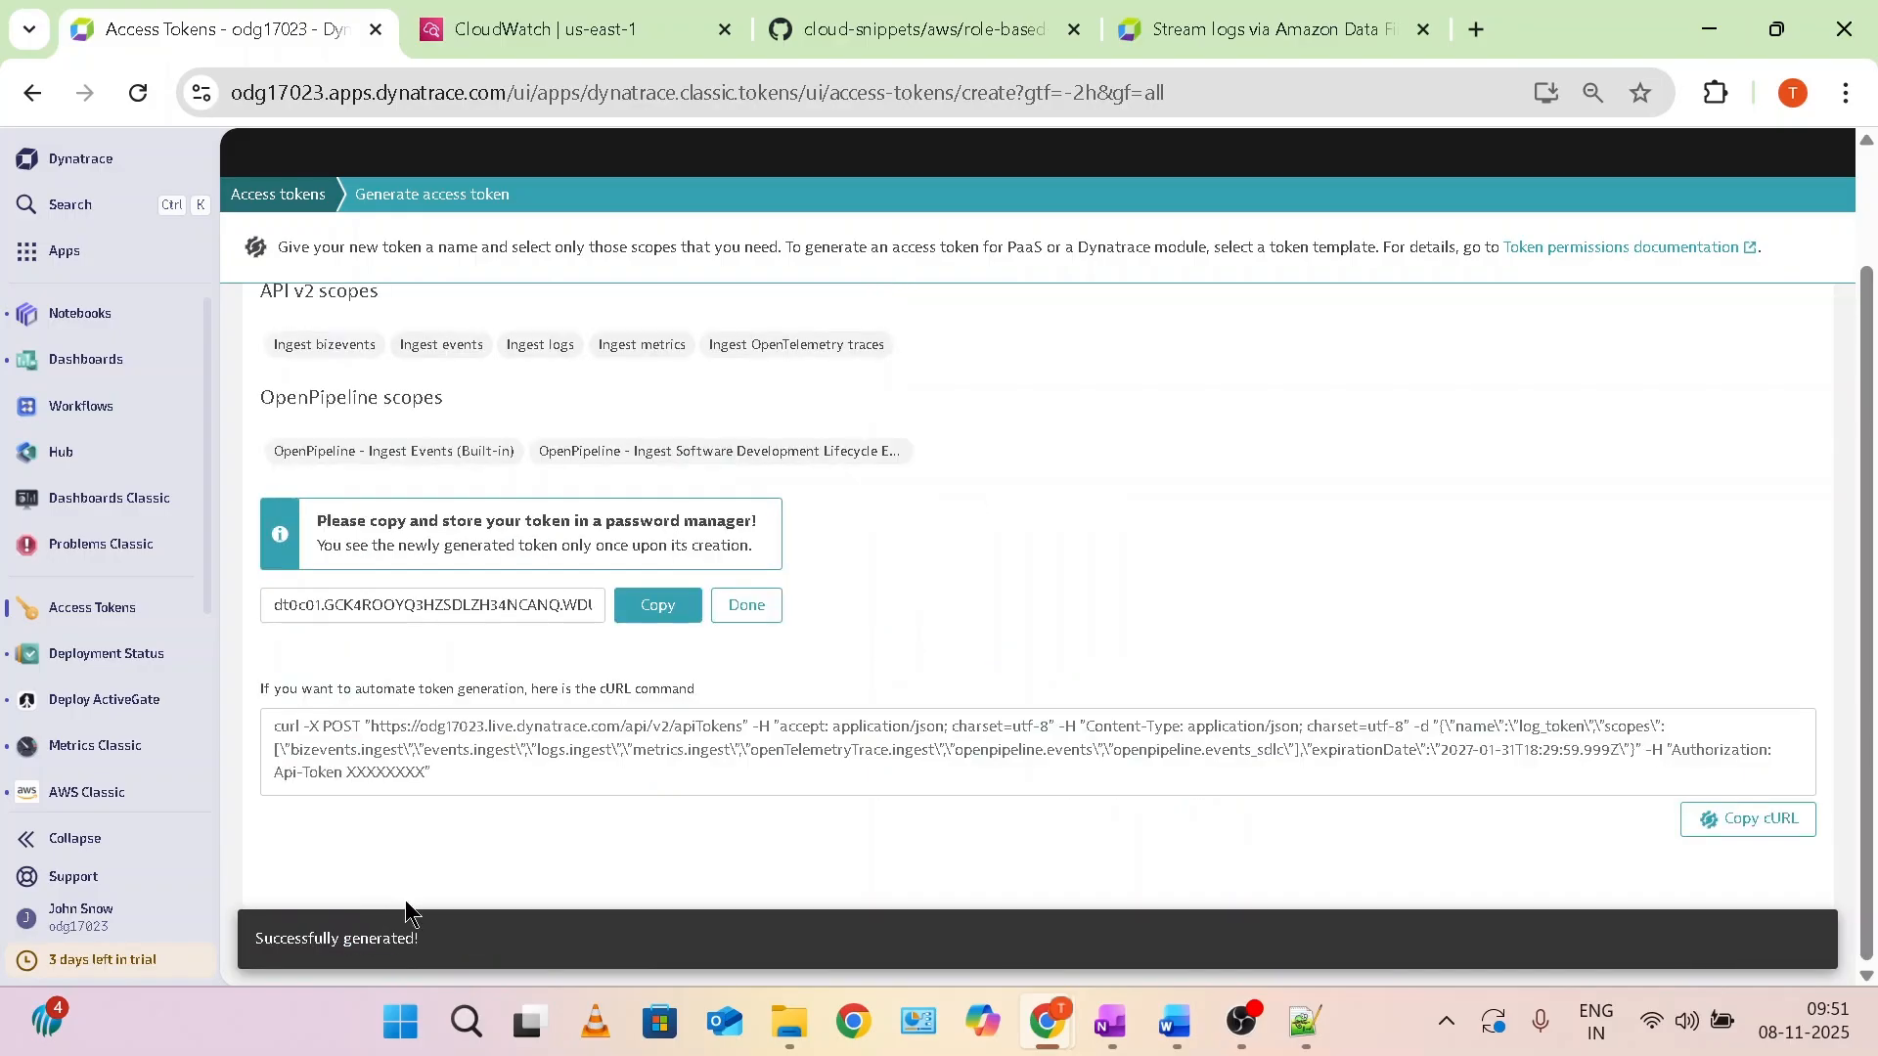
pyautogui.click(655, 606)
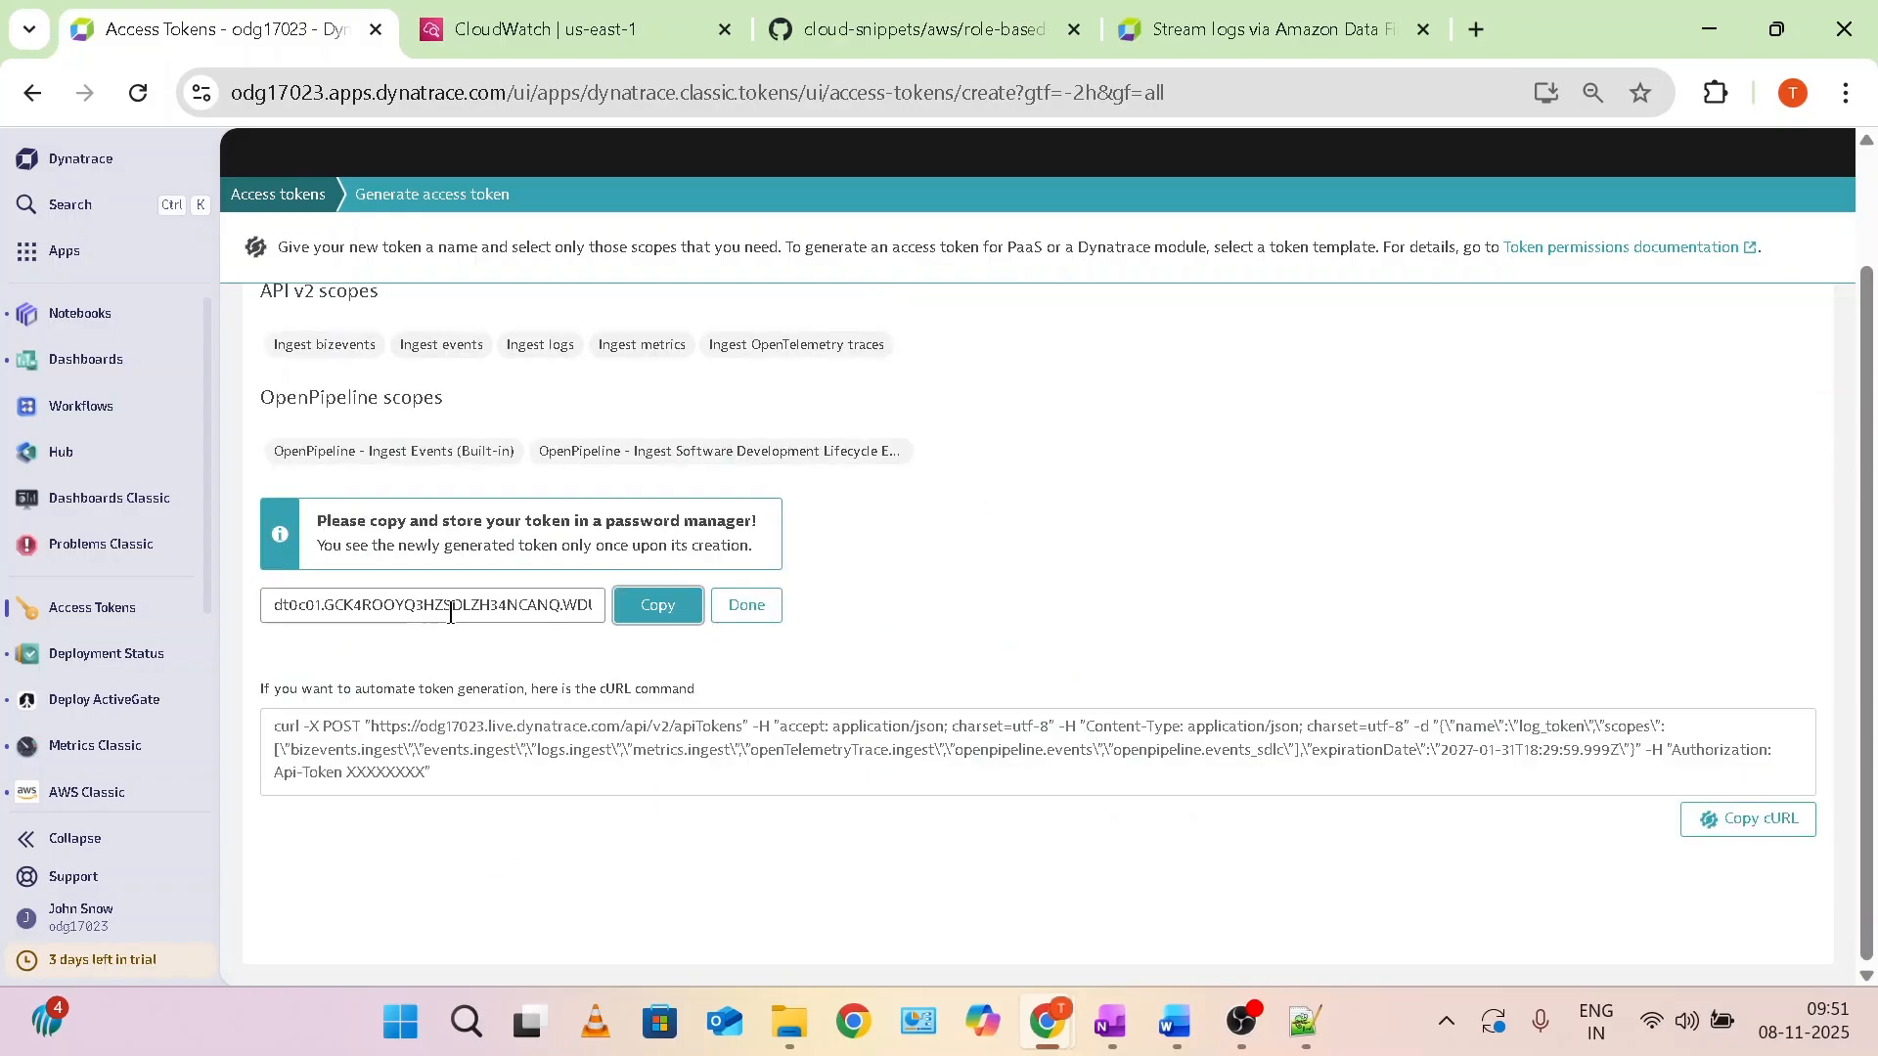
pyautogui.click(1110, 1022)
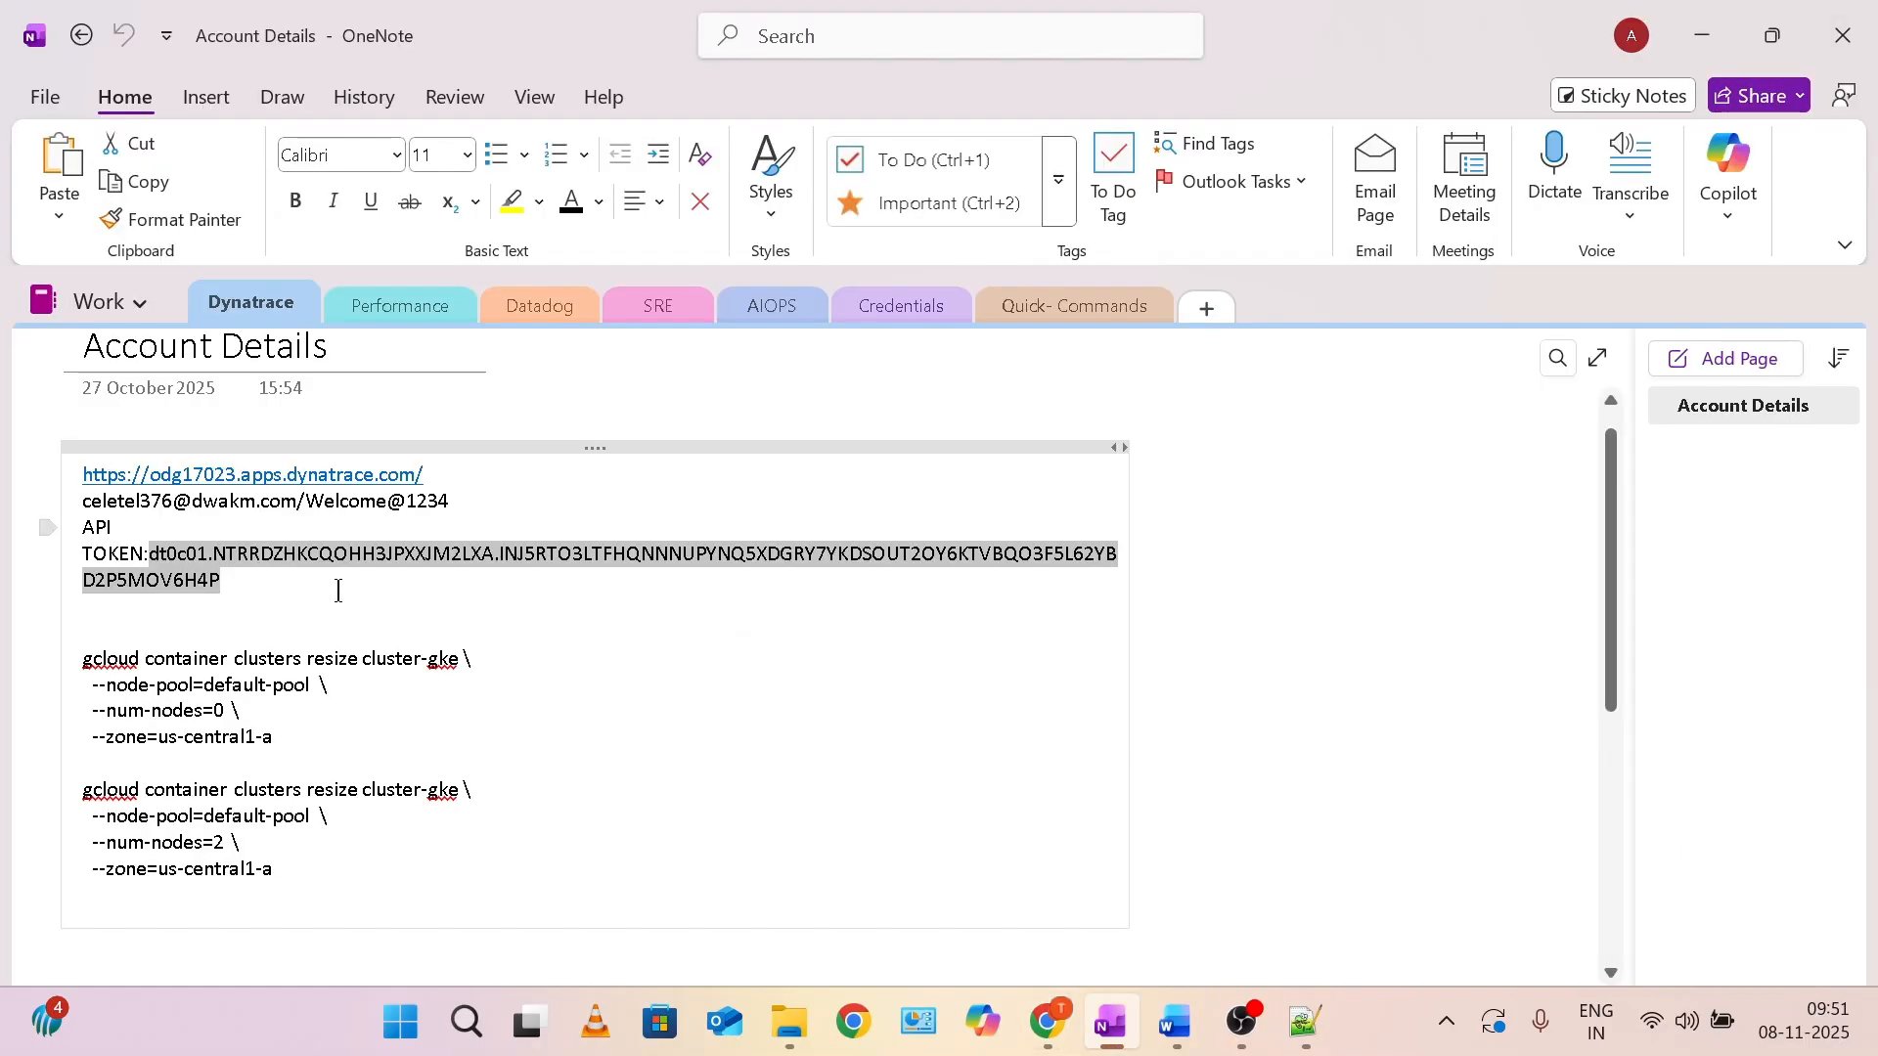
pyautogui.hotkey('alt', 'Tab')
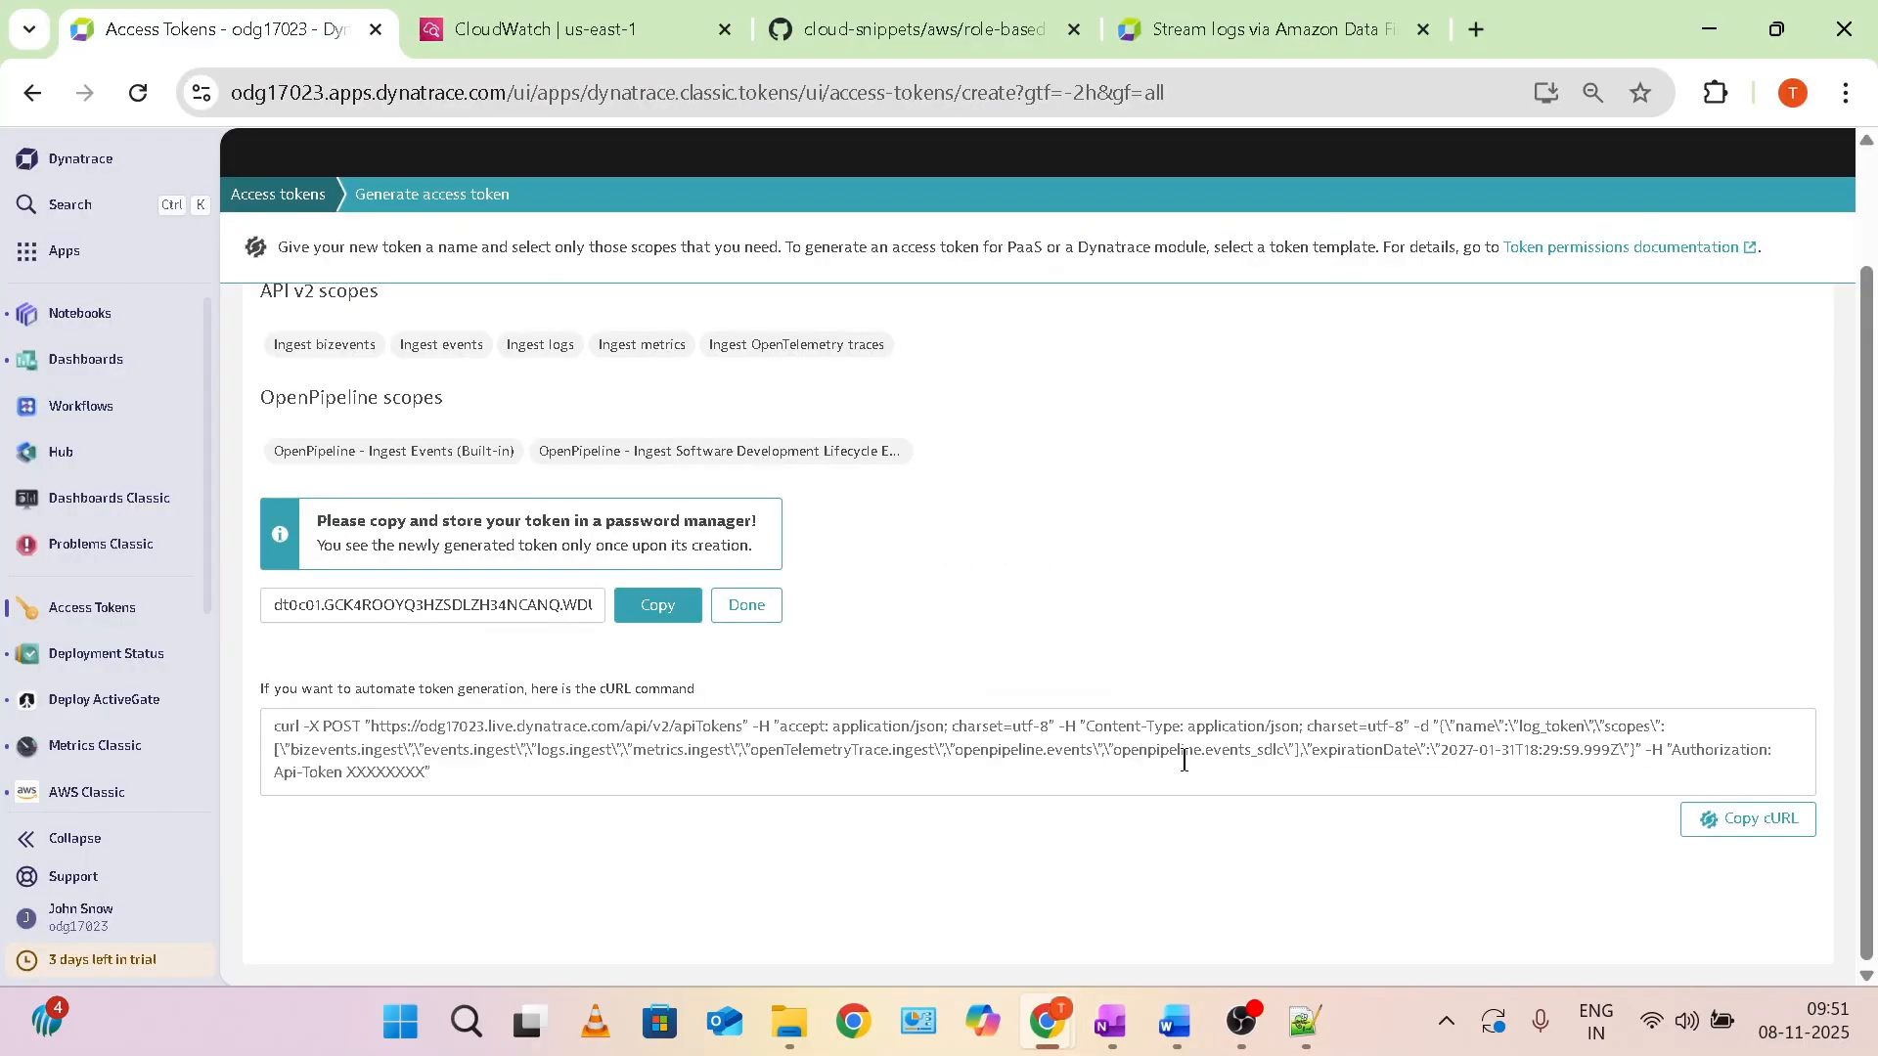
pyautogui.click(655, 610)
pyautogui.moveTo(400, 520); pyautogui.dragTo(775, 524)
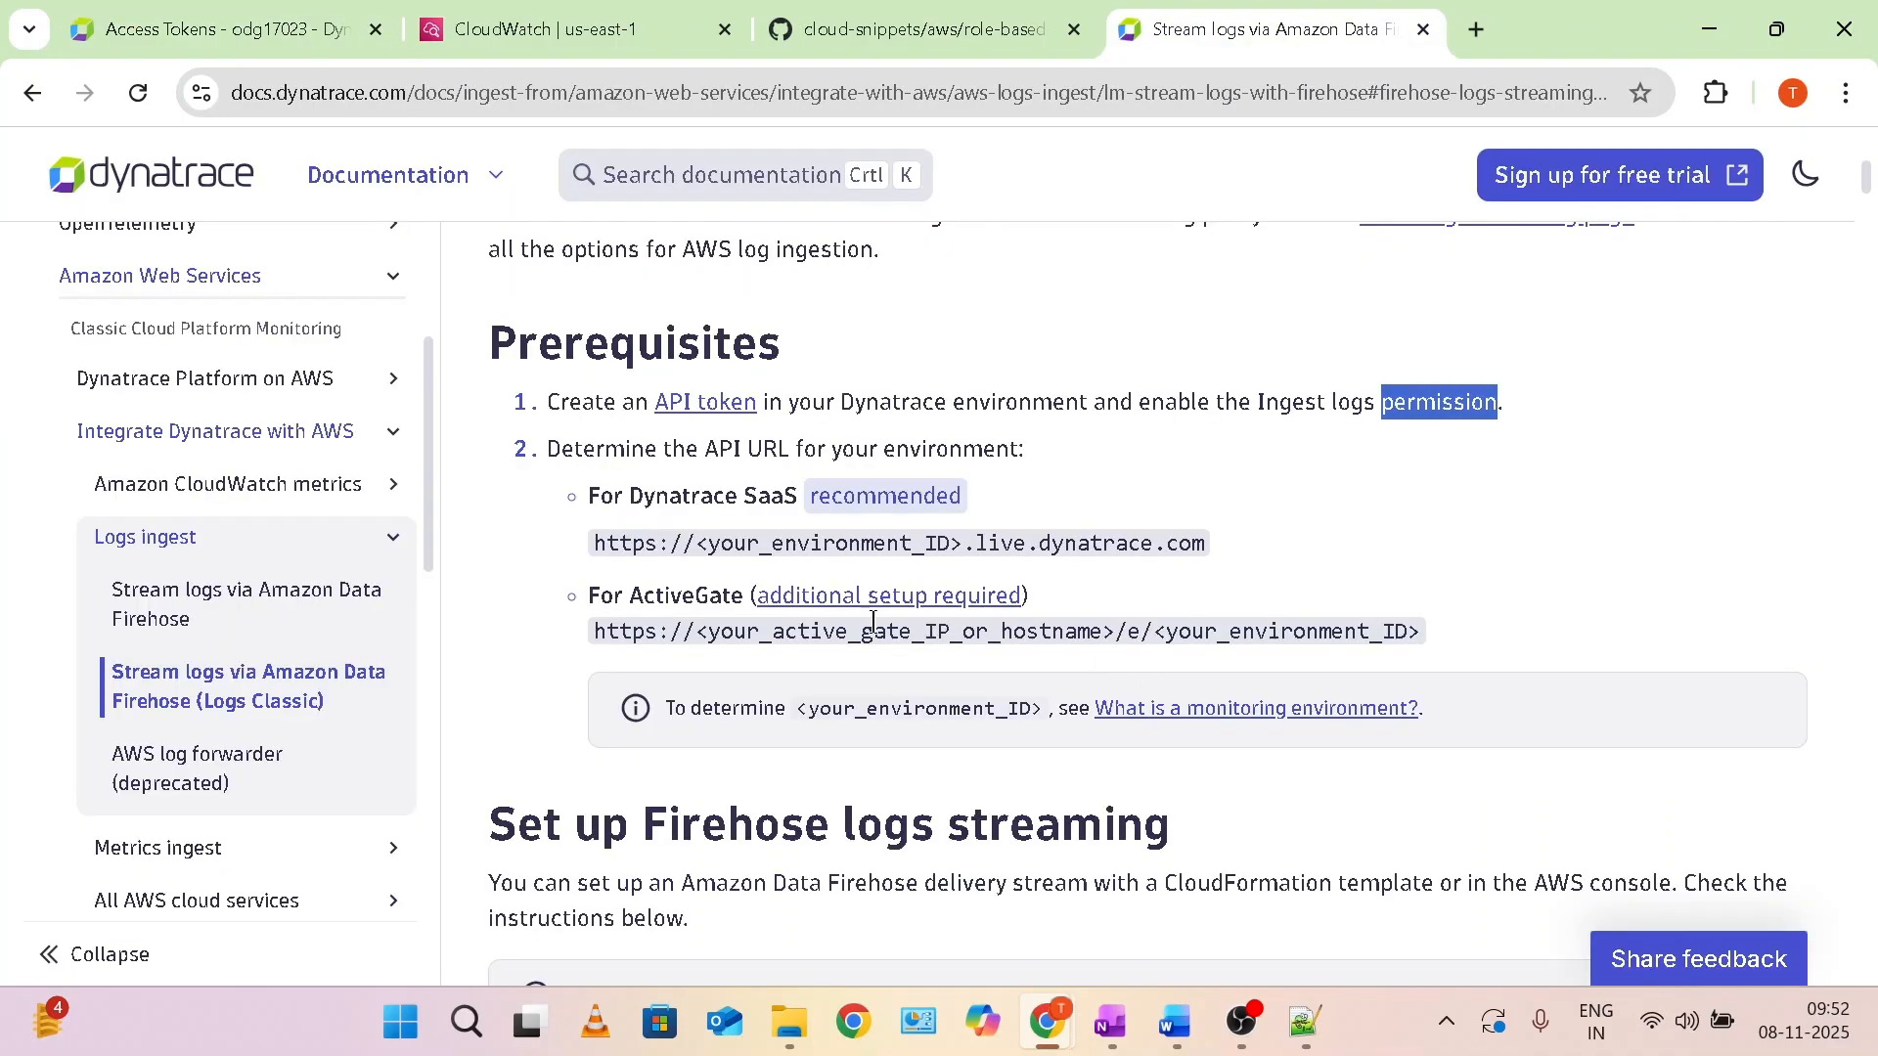
pyautogui.moveTo(590, 501); pyautogui.dragTo(802, 520)
pyautogui.moveTo(966, 544); pyautogui.dragTo(710, 544)
pyautogui.click(981, 551)
pyautogui.moveTo(981, 550); pyautogui.dragTo(604, 545)
pyautogui.tripleClick(604, 545)
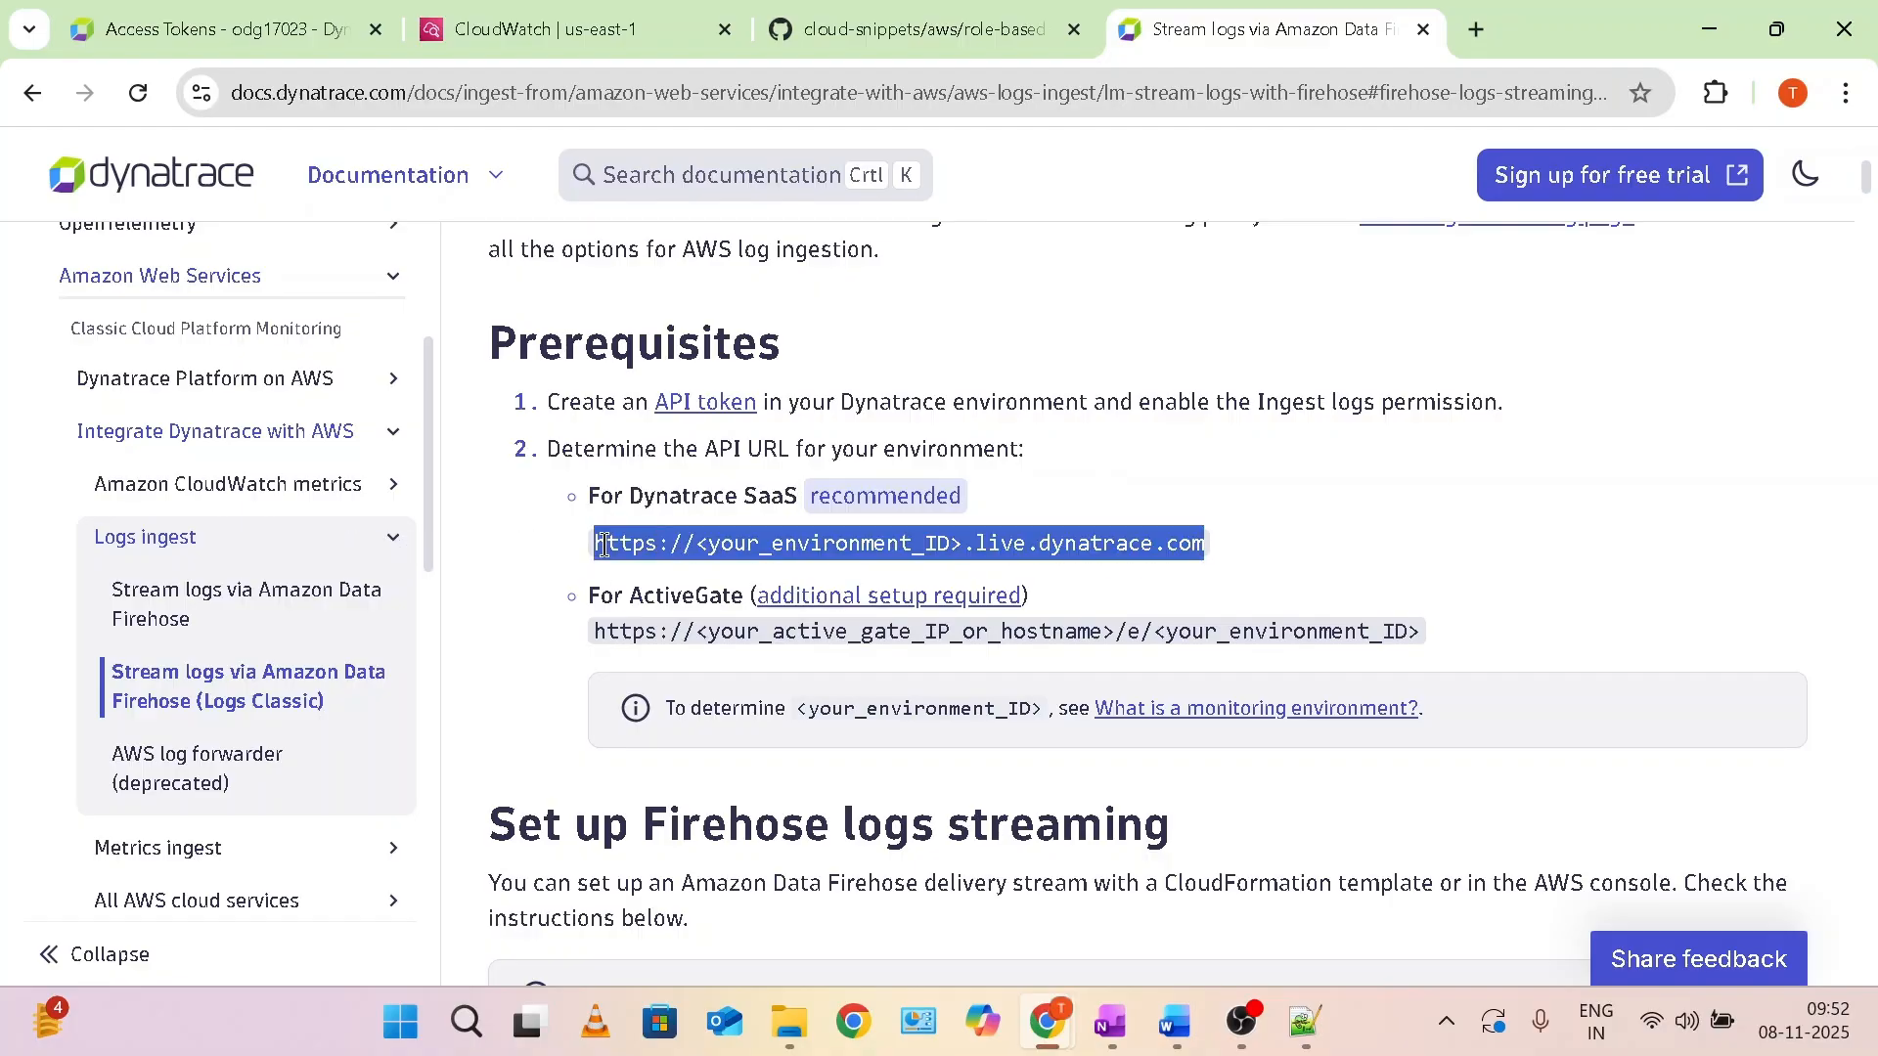
pyautogui.hotkey('alt', 'Tab')
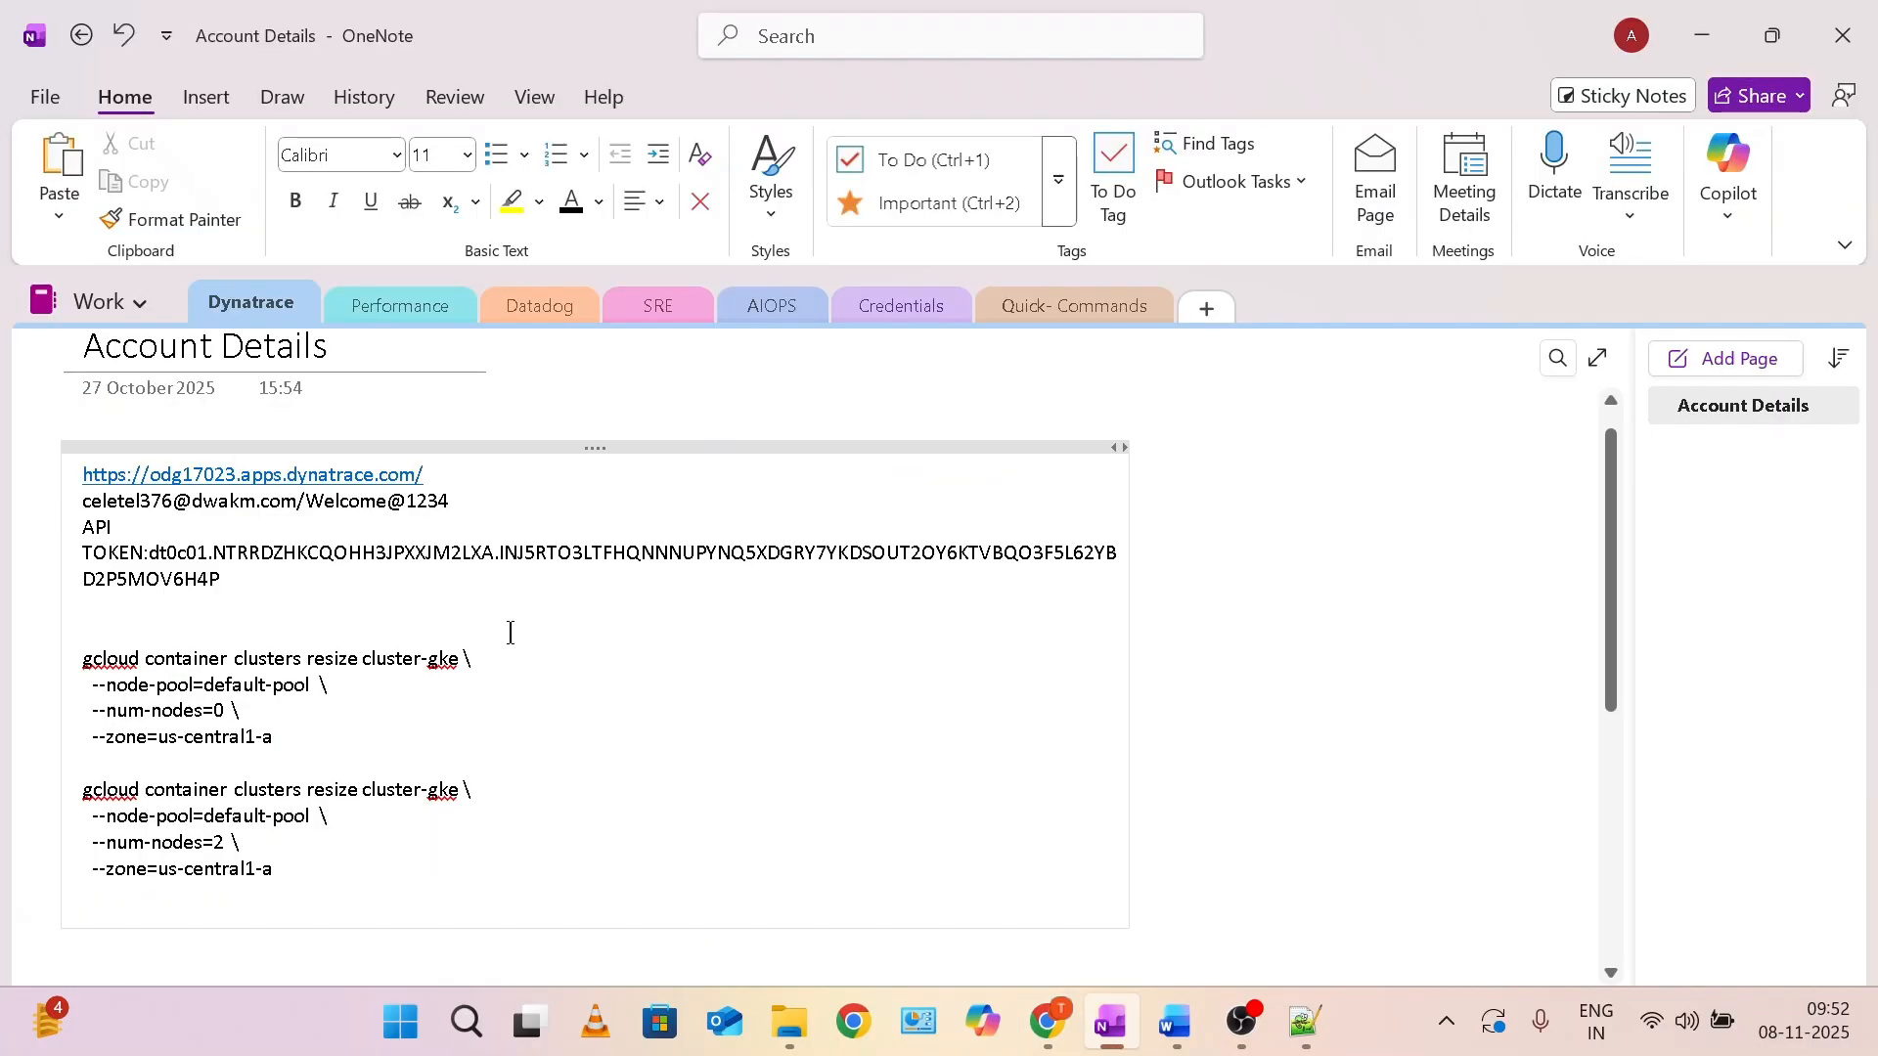
pyautogui.hotkey('ctrl', 'v')
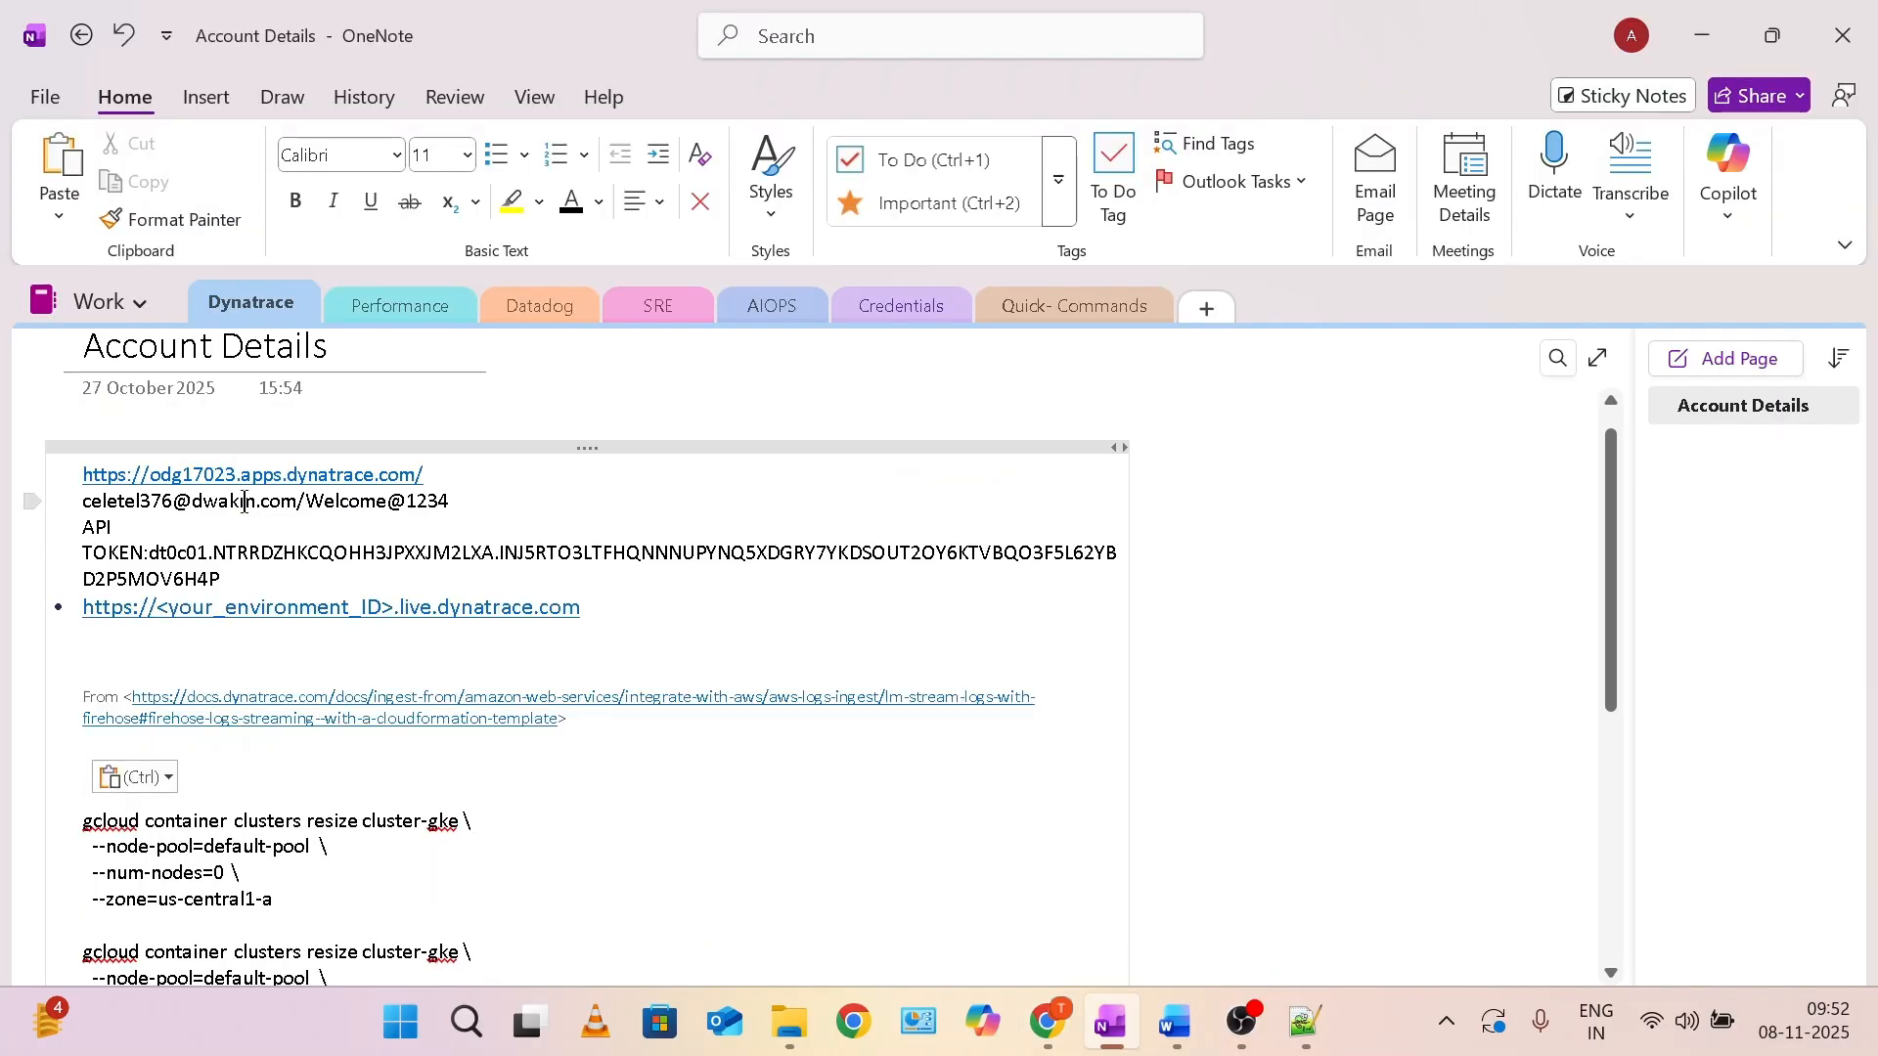
# Try to replace the <your_environment_ID> placeholder in the pasted URL with the environment ID copied from the account's web address.
pyautogui.moveTo(238, 480); pyautogui.dragTo(150, 479)
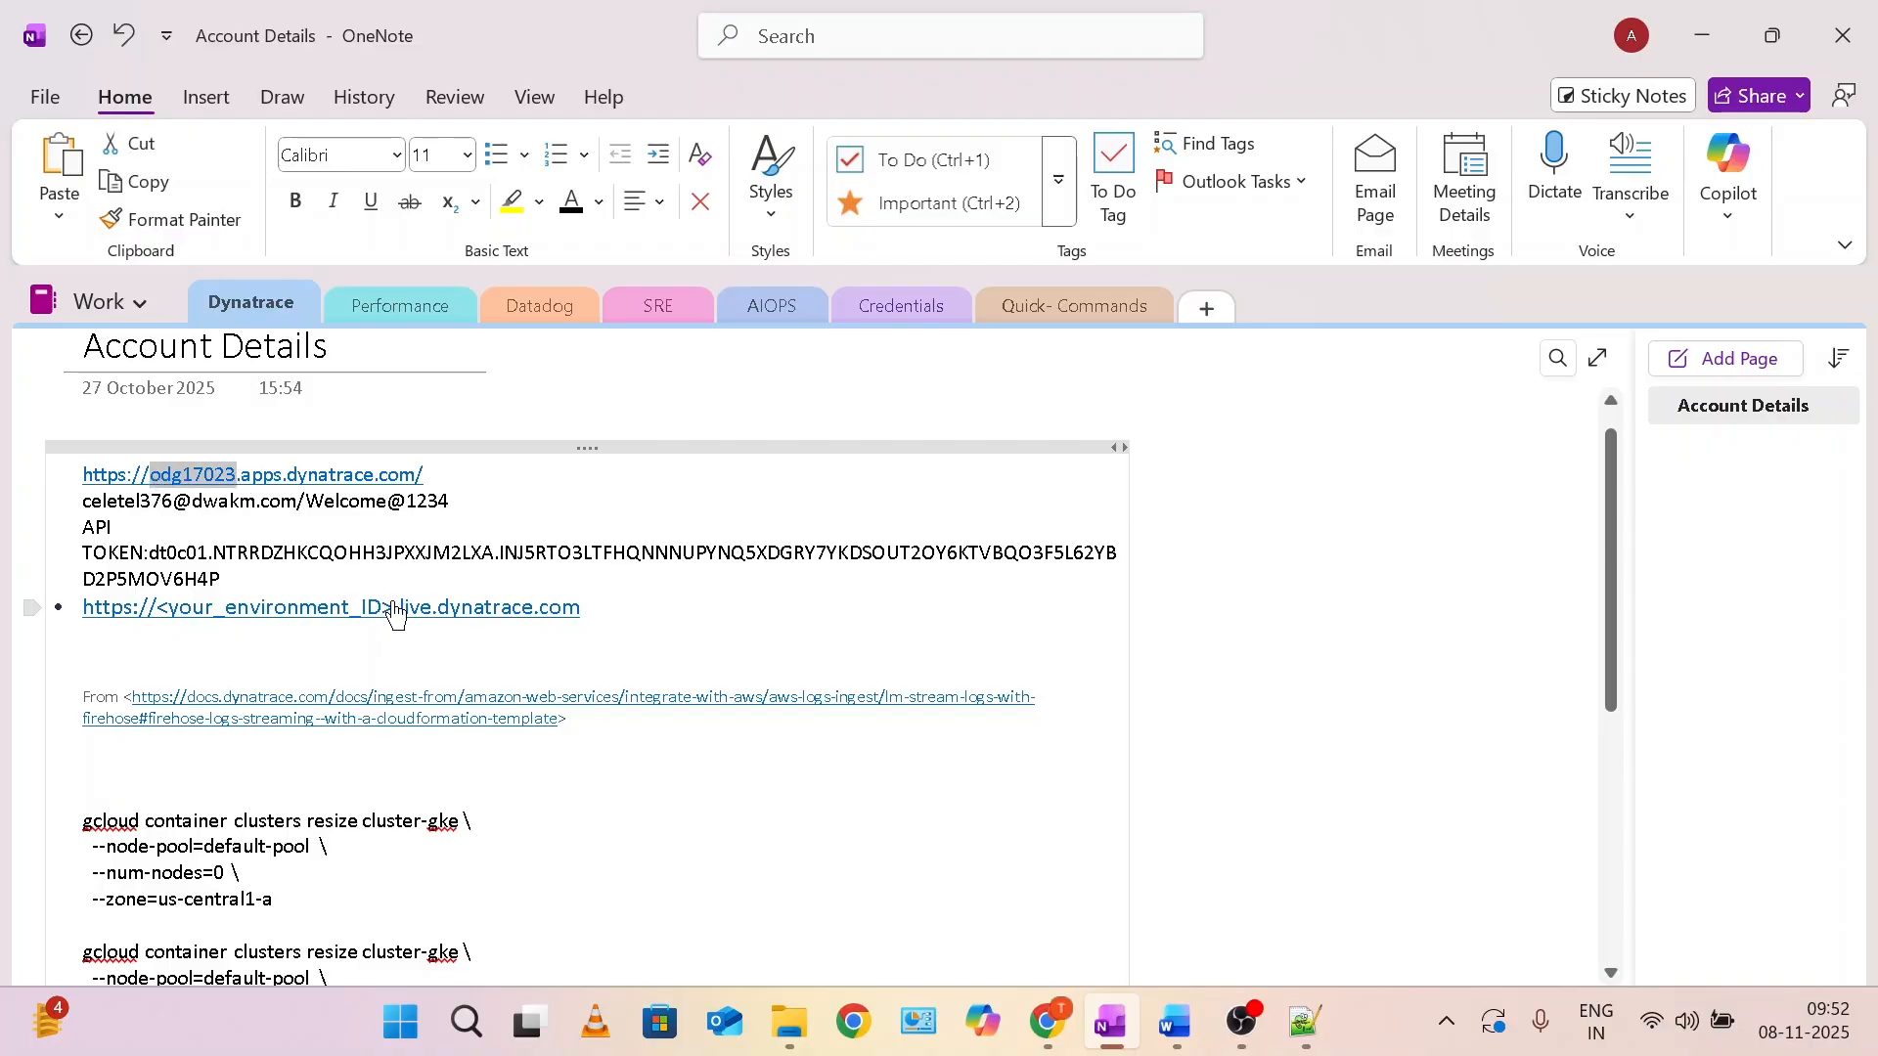
pyautogui.moveTo(395, 608); pyautogui.dragTo(159, 612)
pyautogui.hotkey('ctrl', 'v')
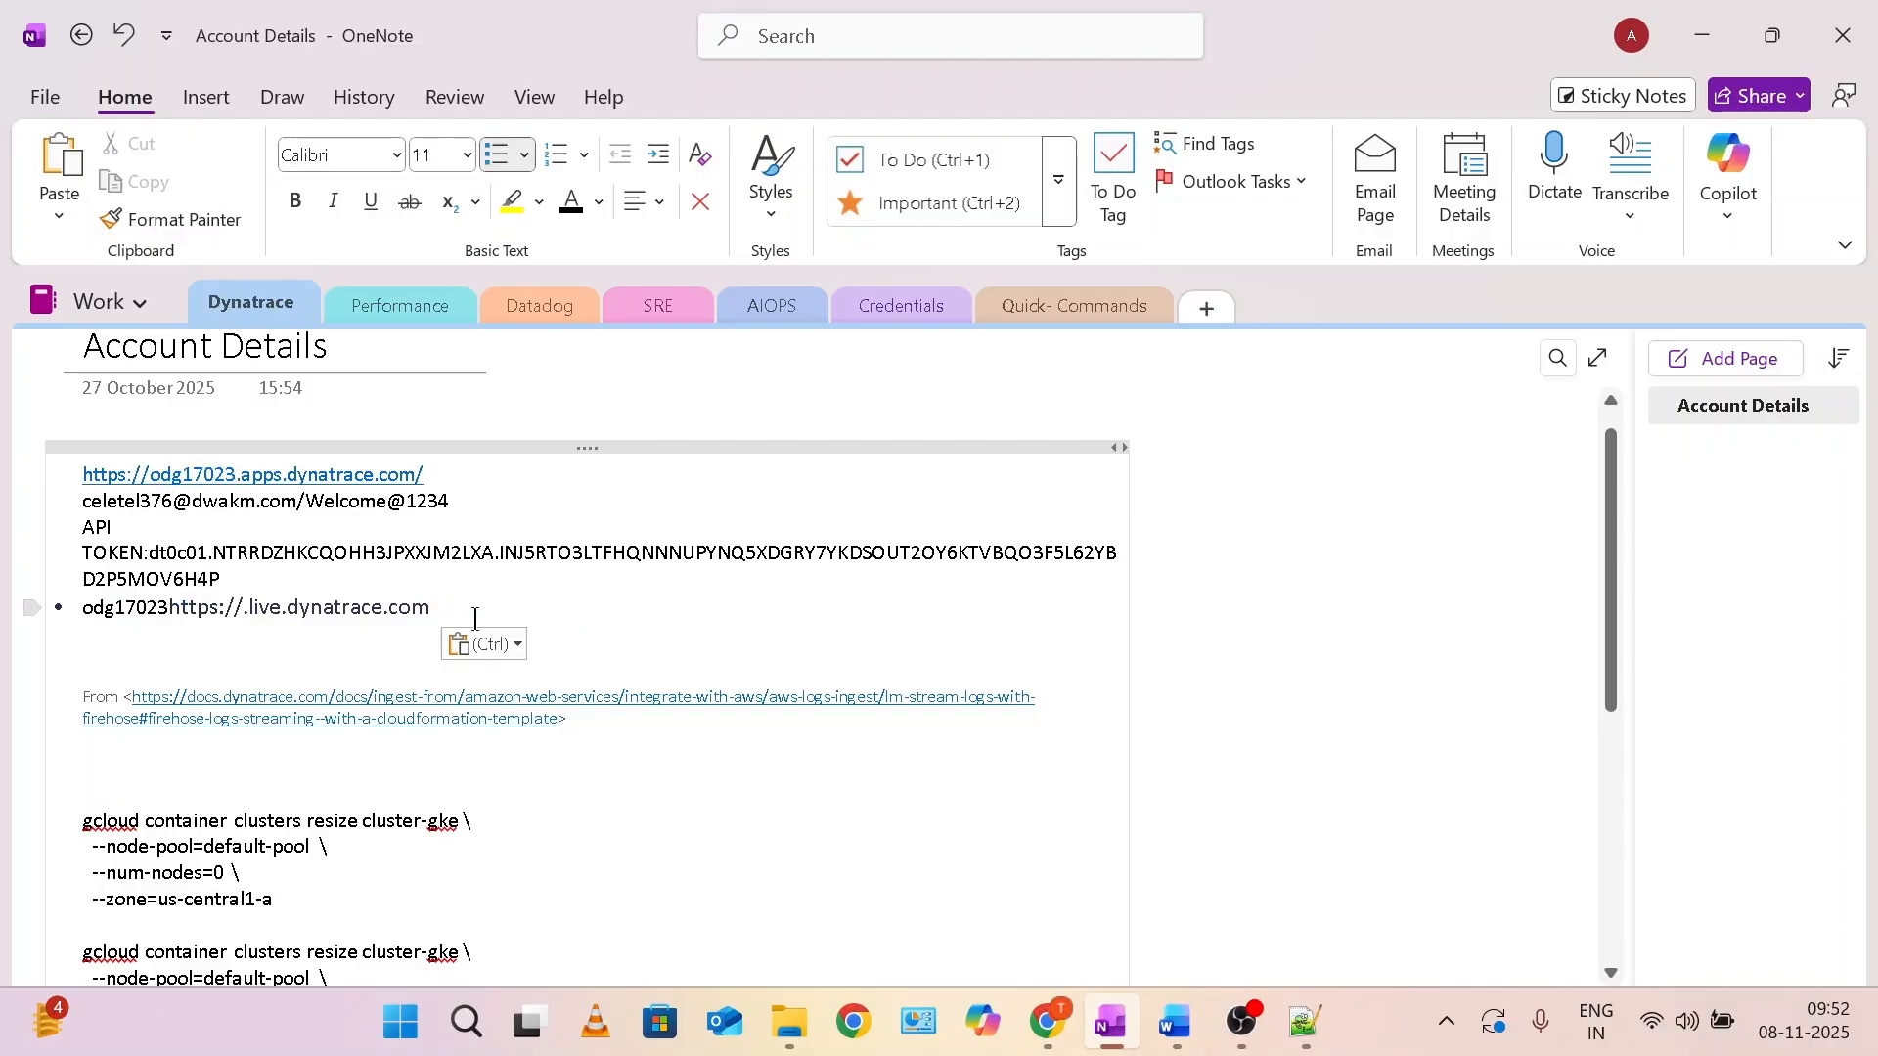
# Copy the API token and live URL lines from OneNote and paste them below the flow line in Notepad++.
pyautogui.moveTo(540, 609); pyautogui.dragTo(88, 558)
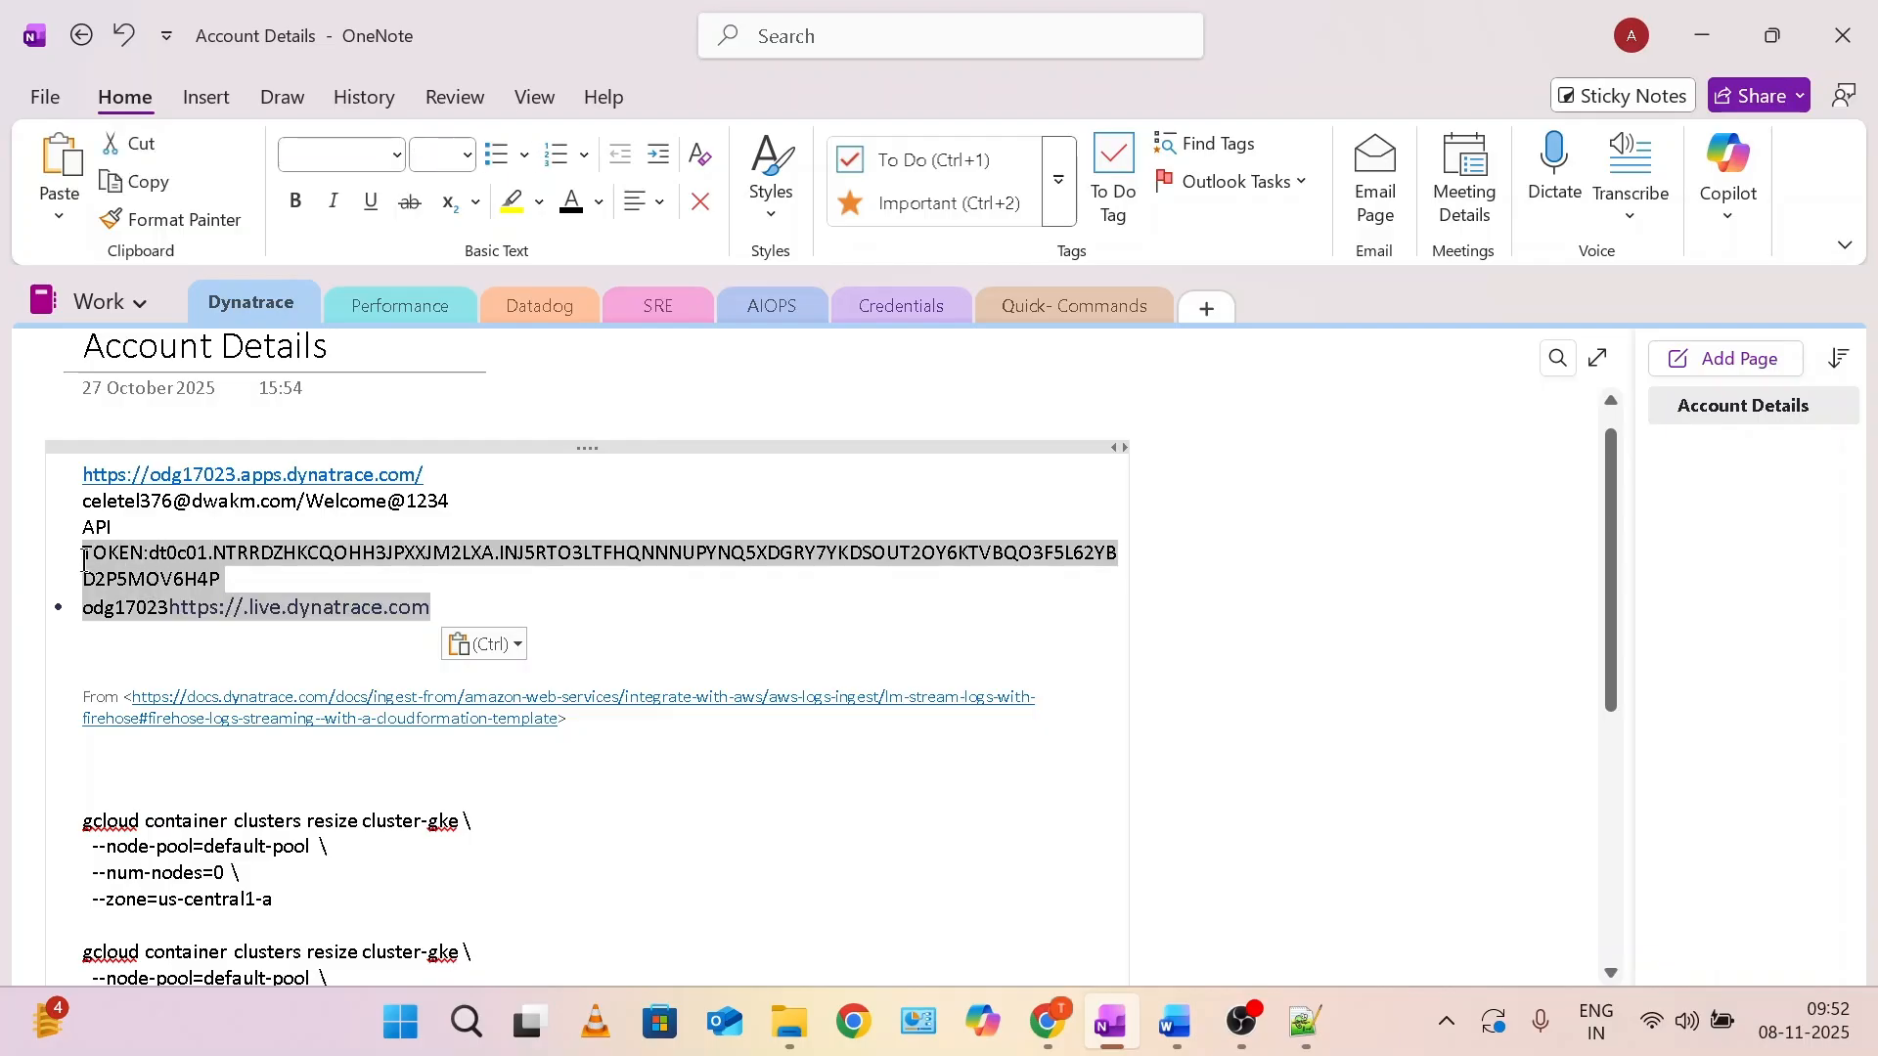
pyautogui.click(1323, 1029)
pyautogui.click(543, 427)
pyautogui.press('Return')
pyautogui.press('Return')
pyautogui.press('Return')
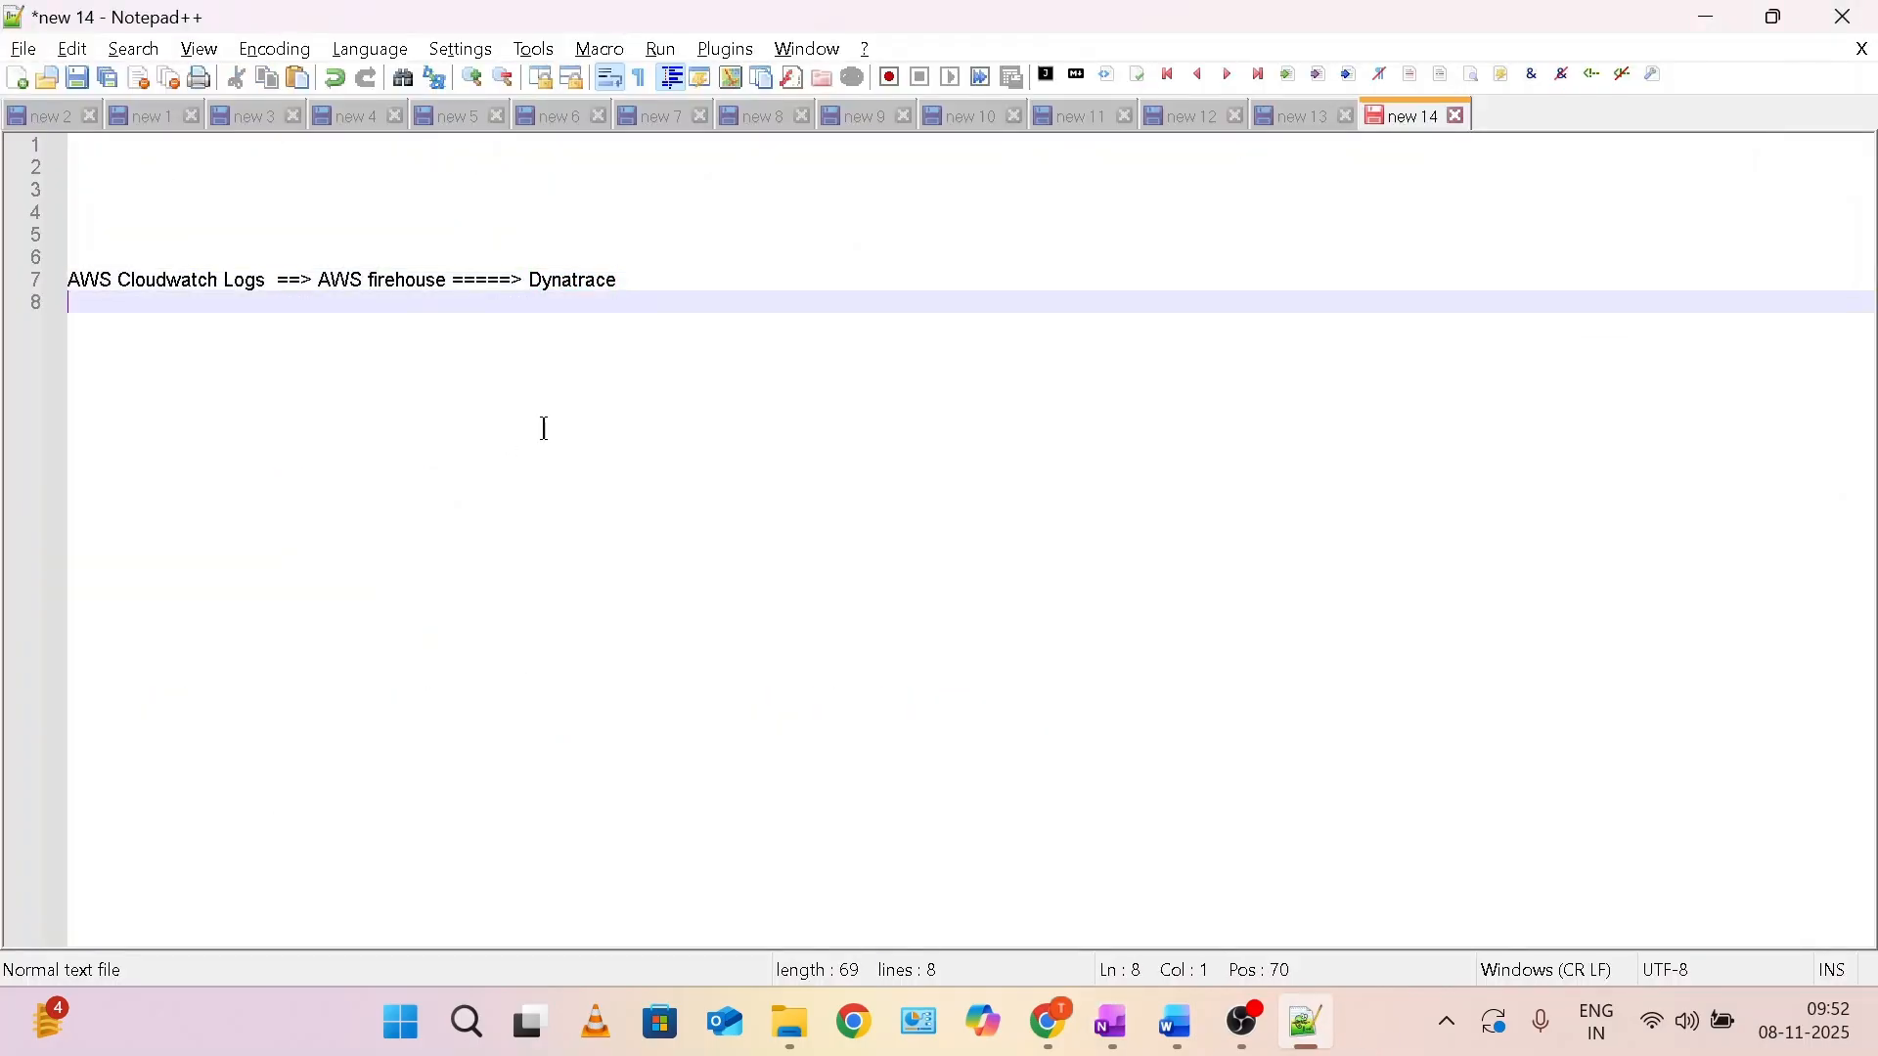
pyautogui.hotkey('ctrl', 'v')
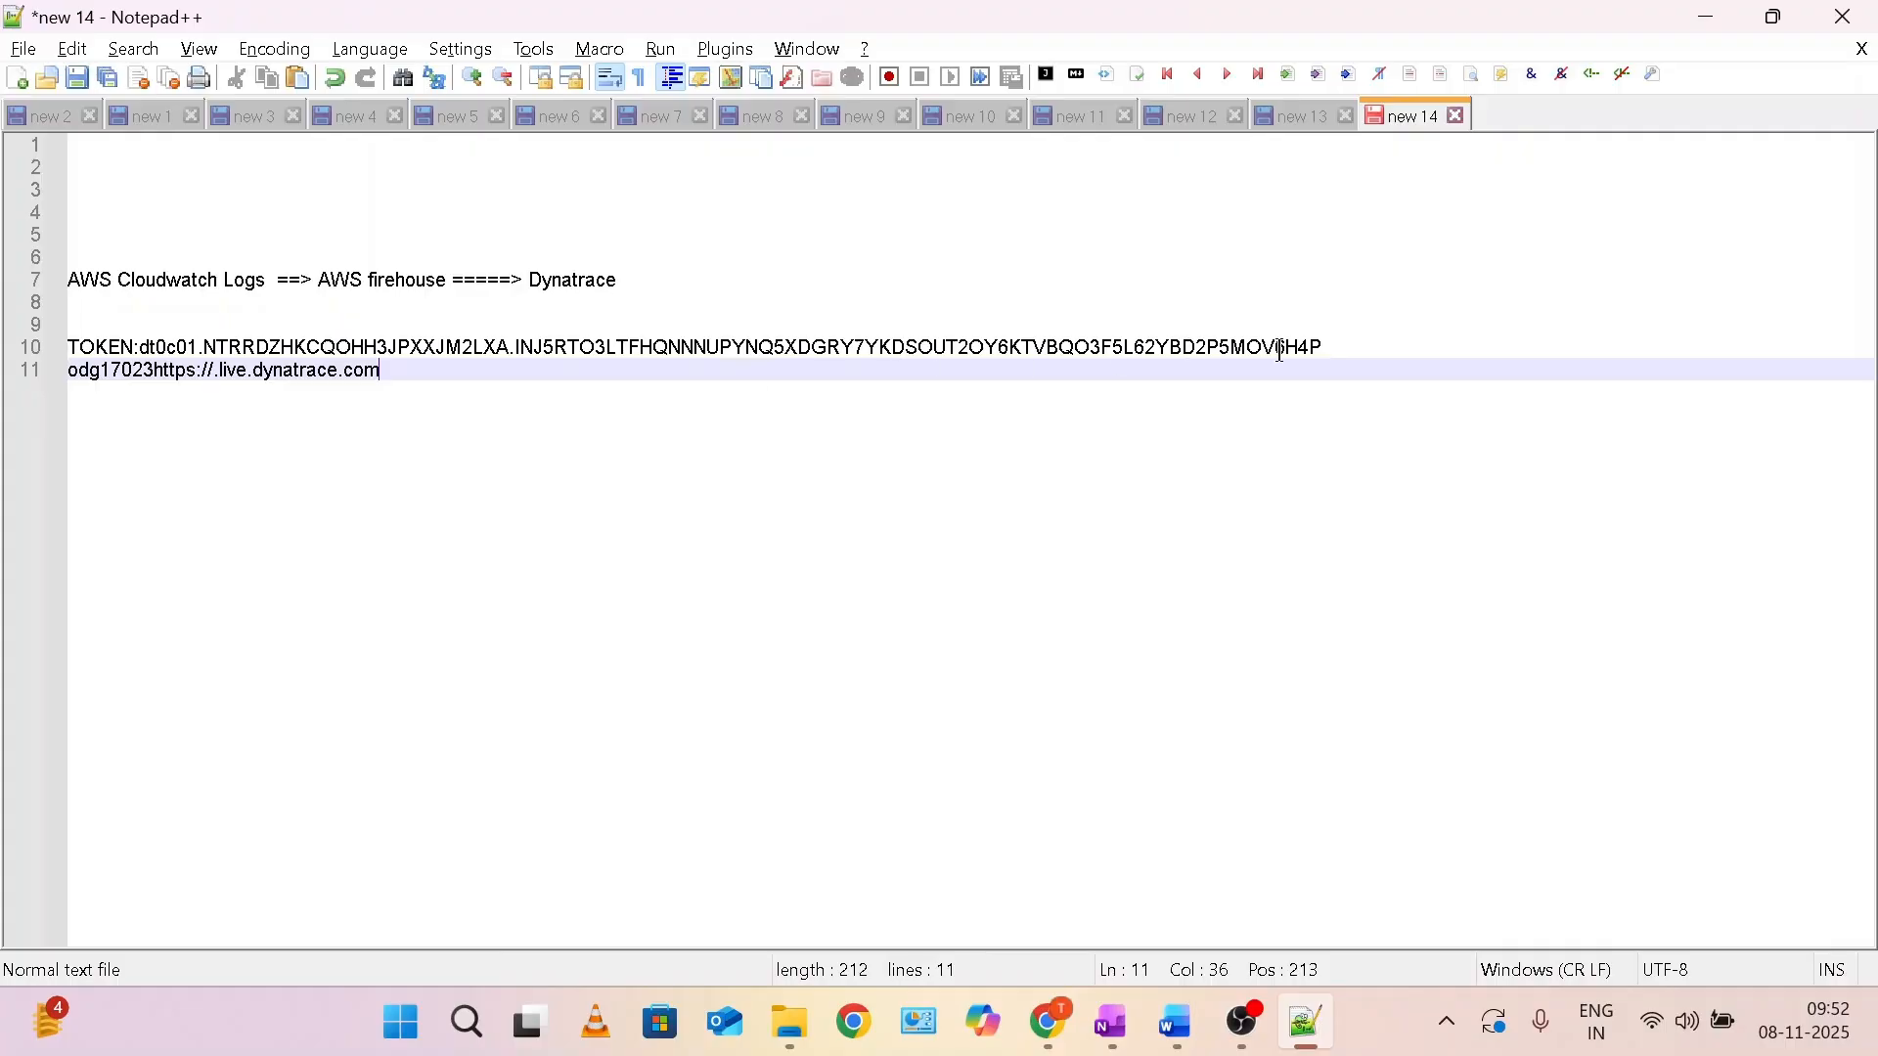
pyautogui.doubleClick(106, 373)
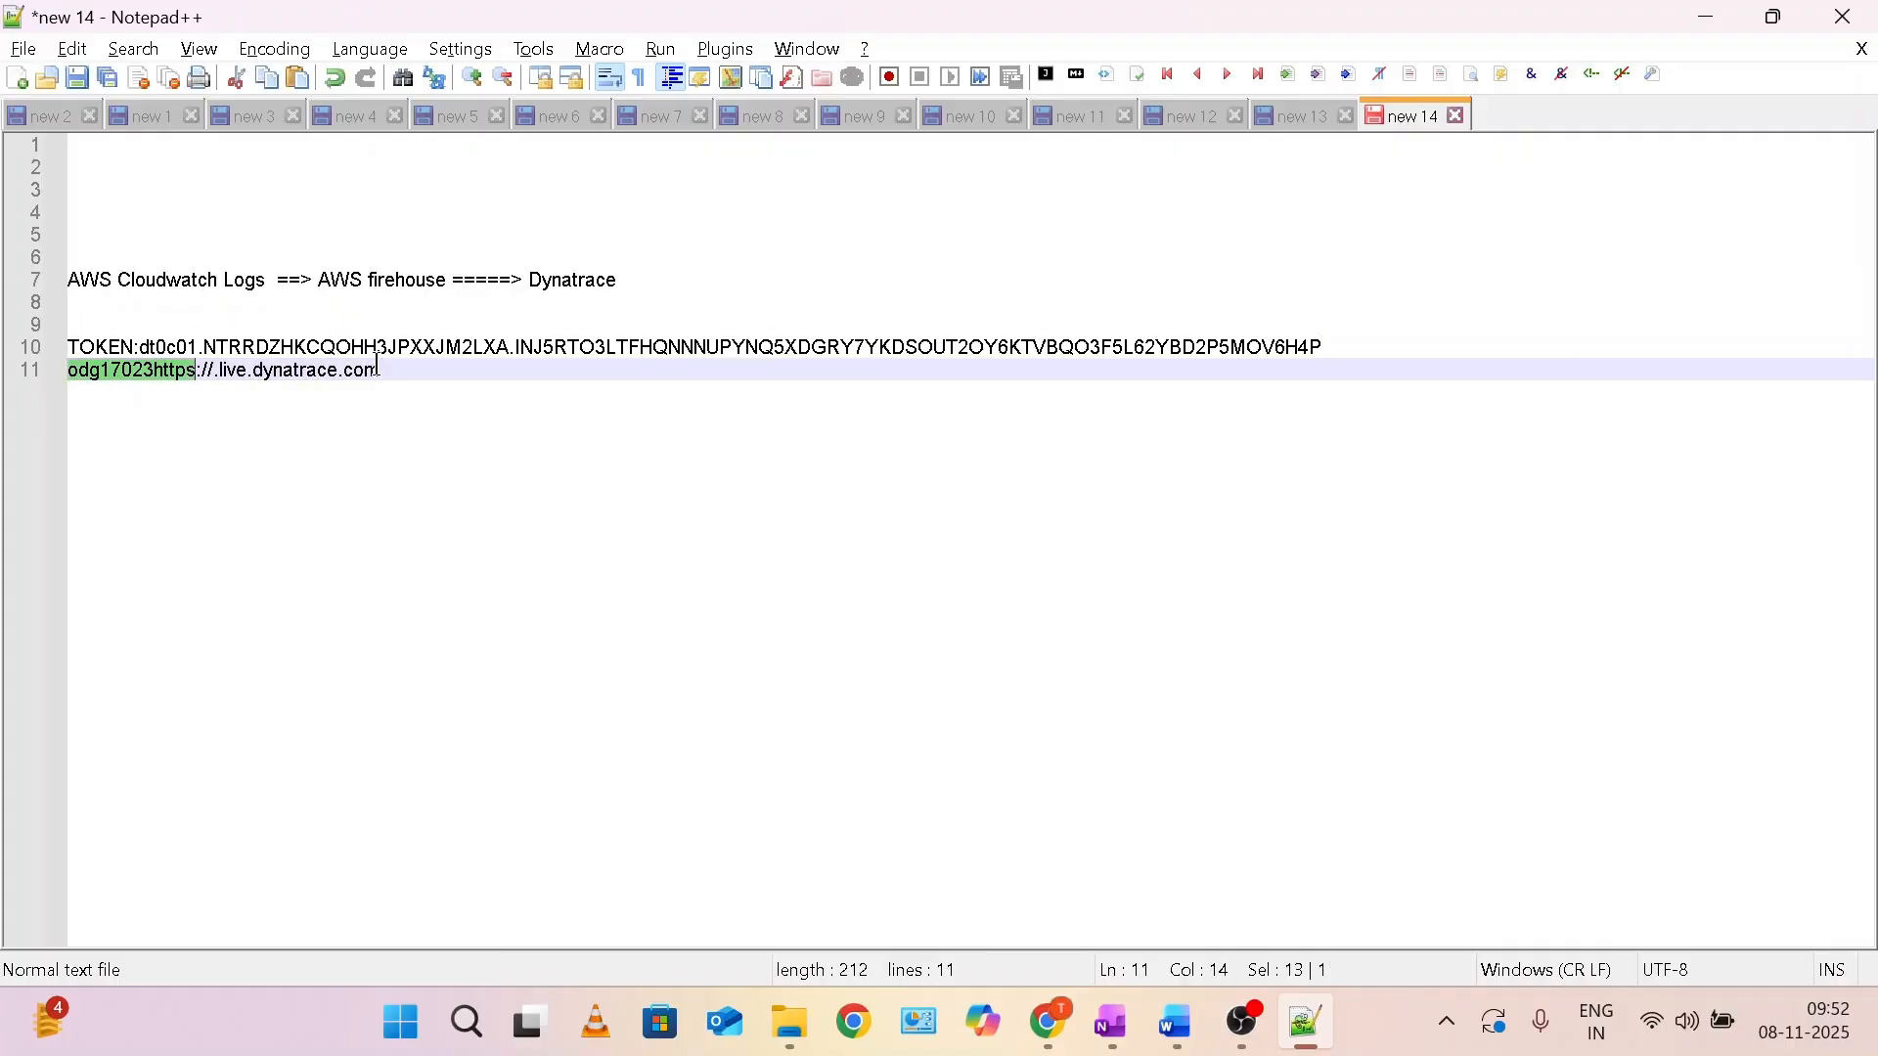
pyautogui.click(400, 376)
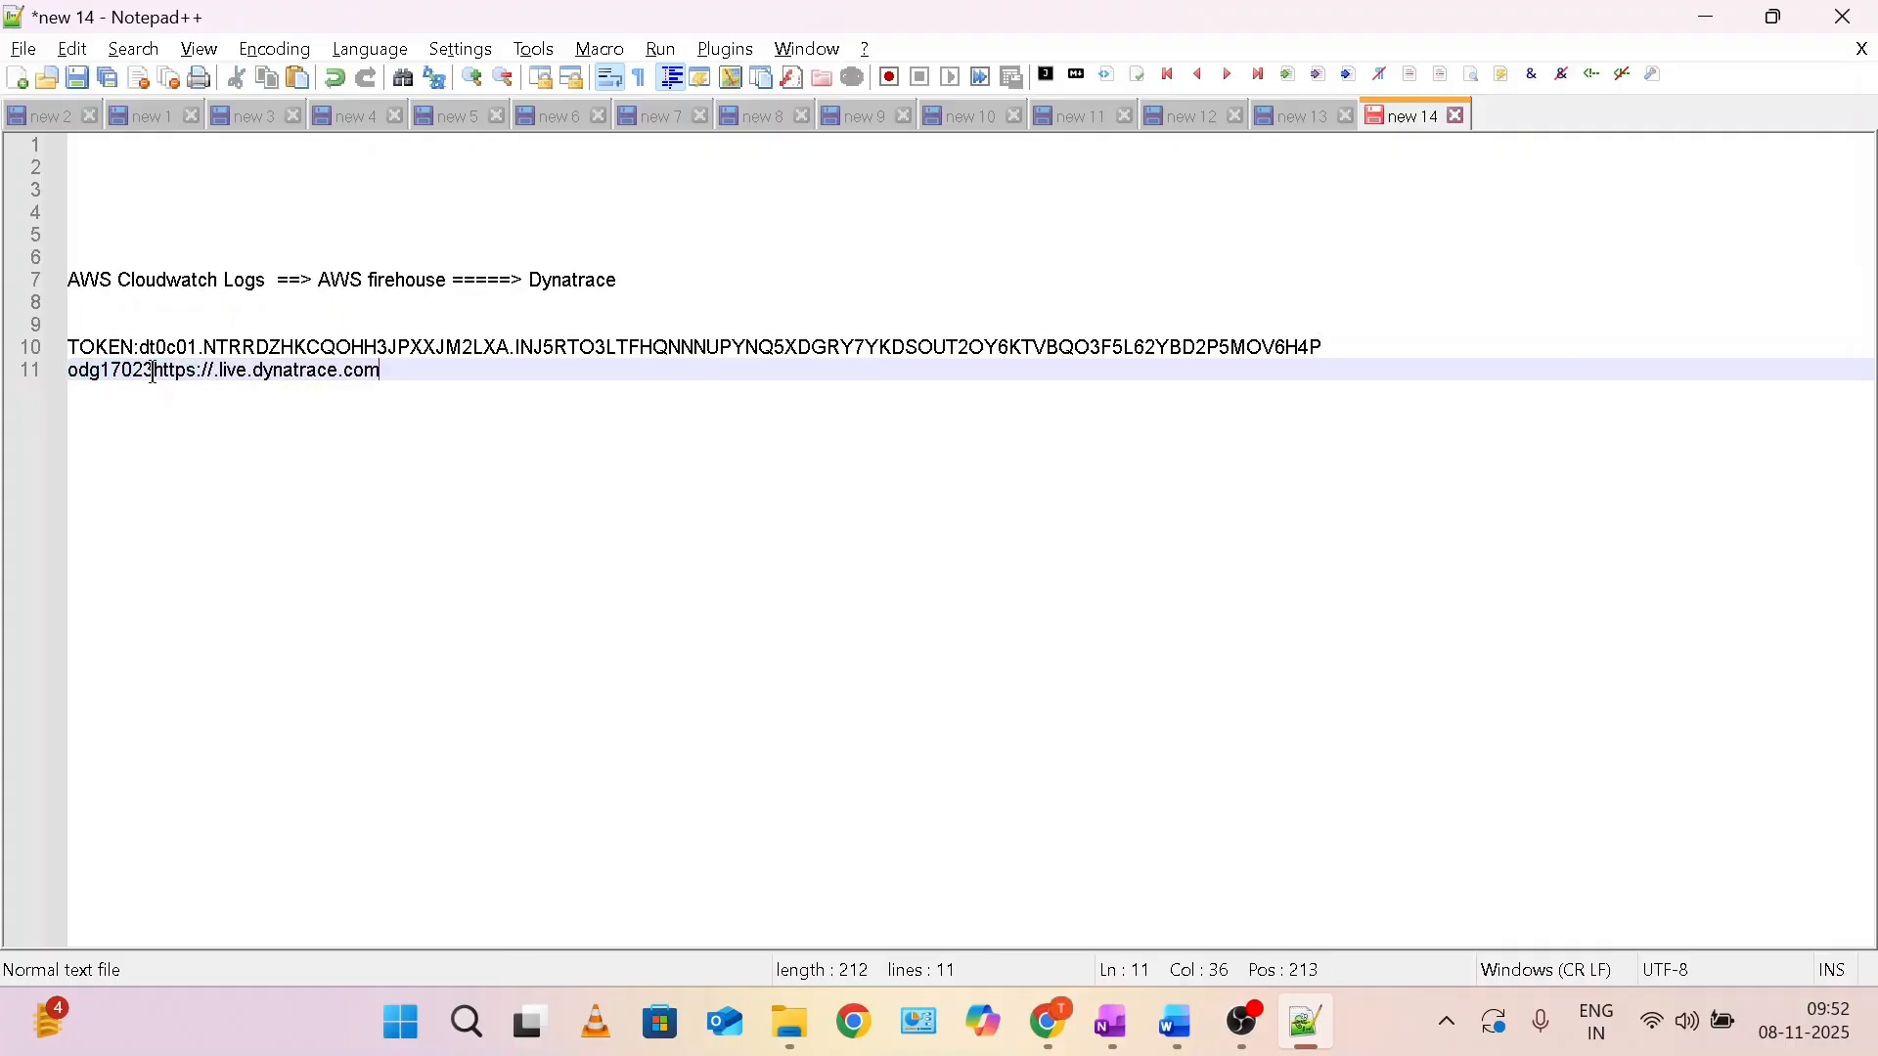
pyautogui.moveTo(154, 375); pyautogui.dragTo(6, 385)
pyautogui.press('BackSpace')
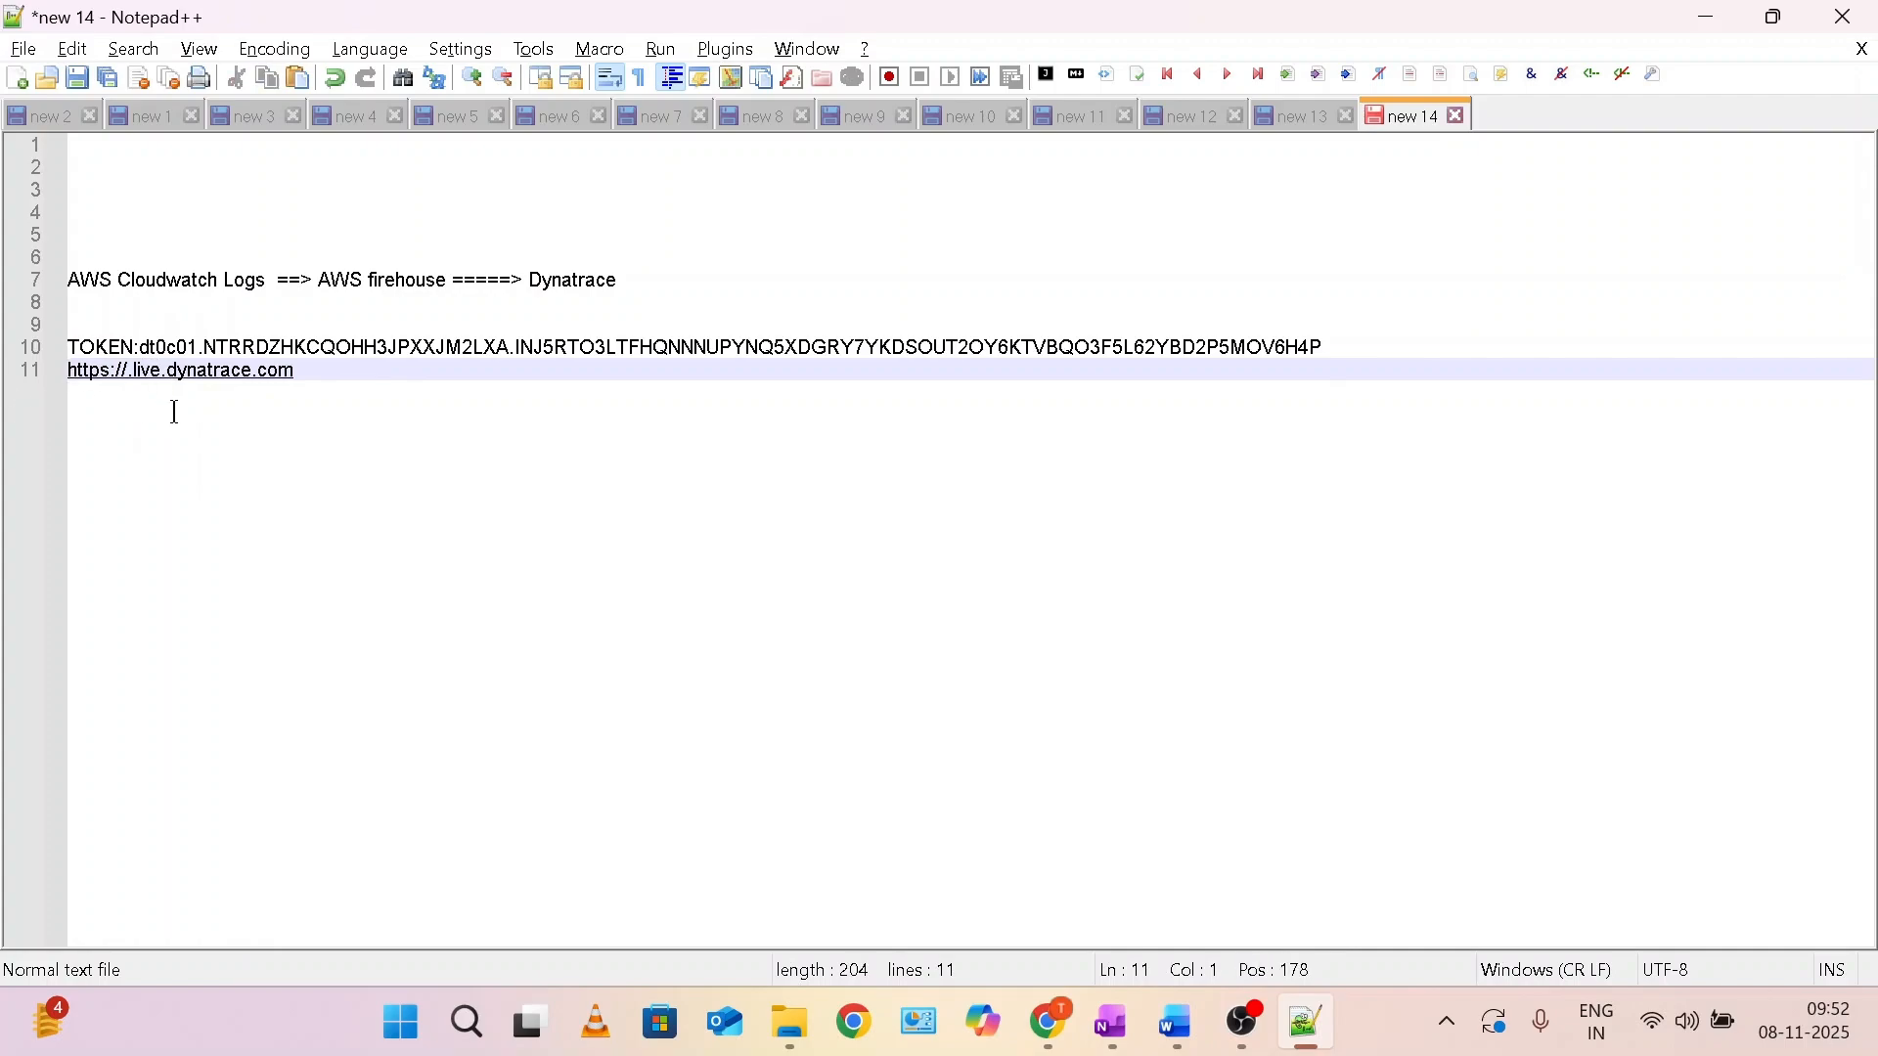
pyautogui.click(128, 379)
pyautogui.hotkey('ctrl', 'v')
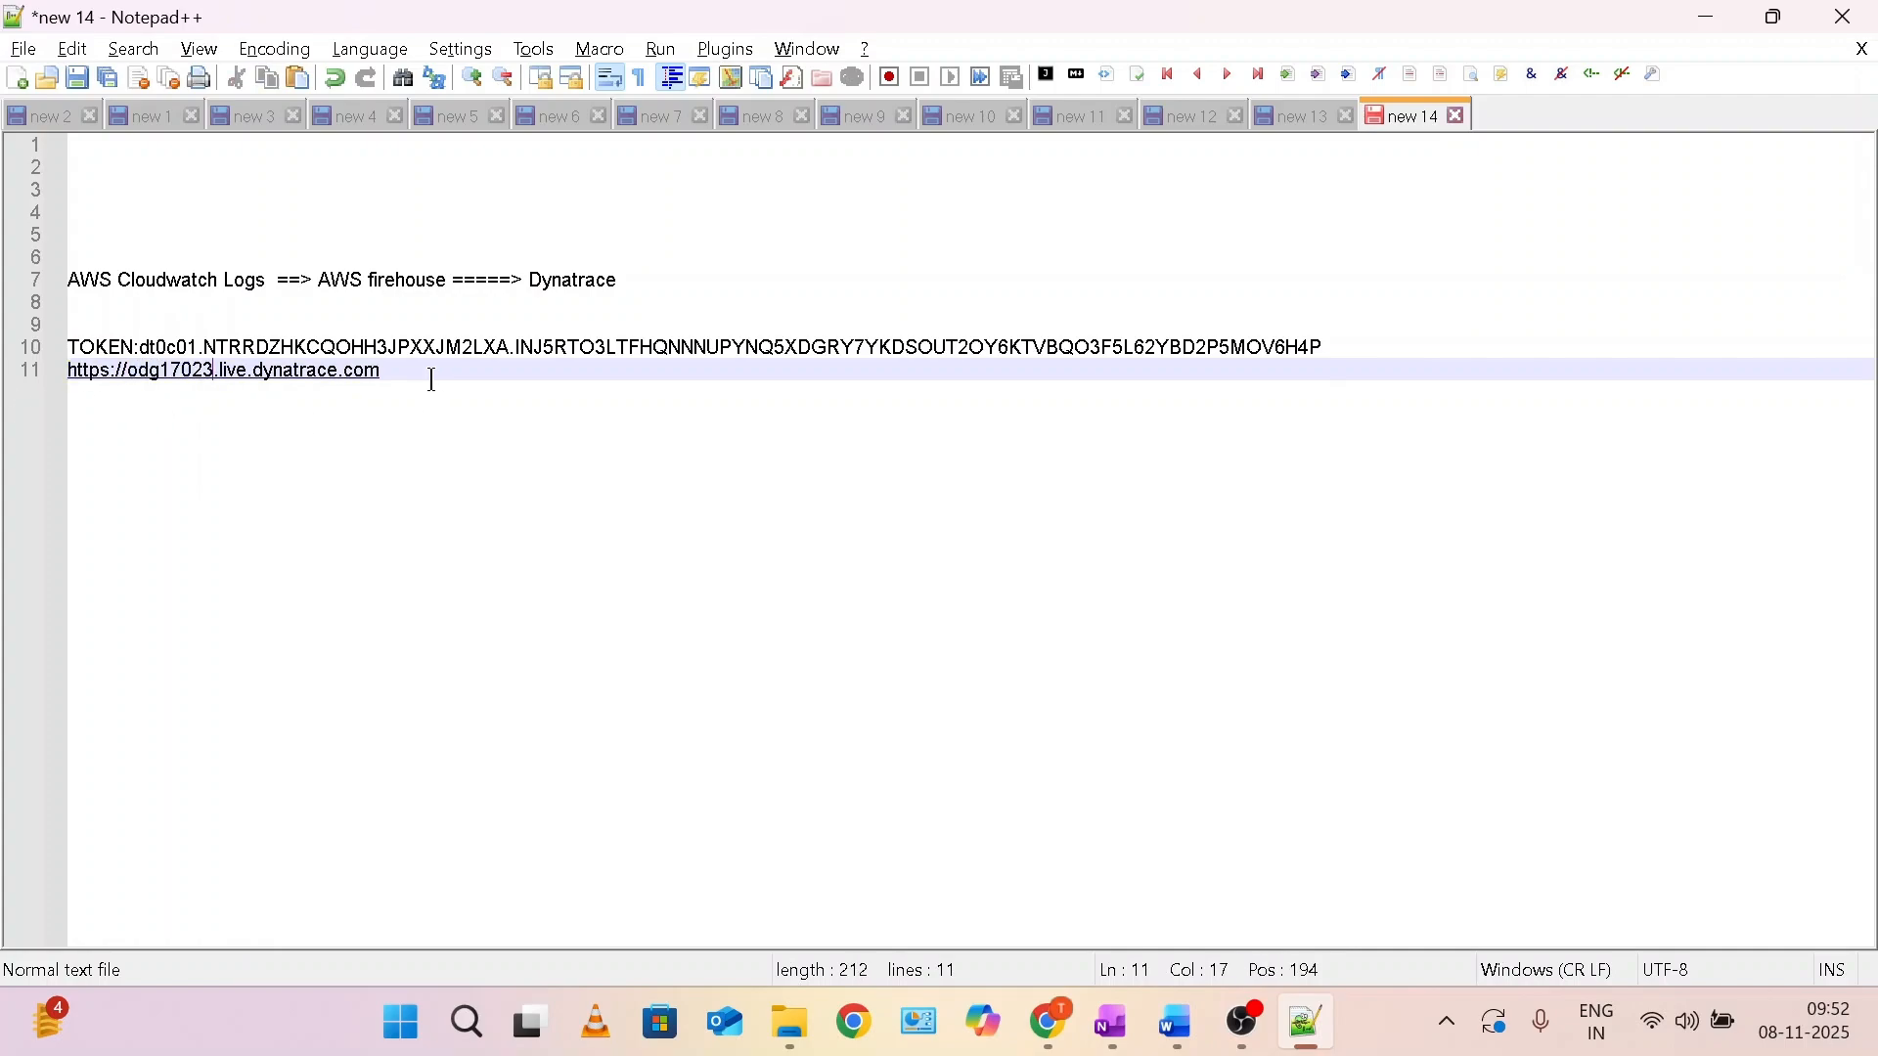
pyautogui.moveTo(433, 380); pyautogui.dragTo(6, 352)
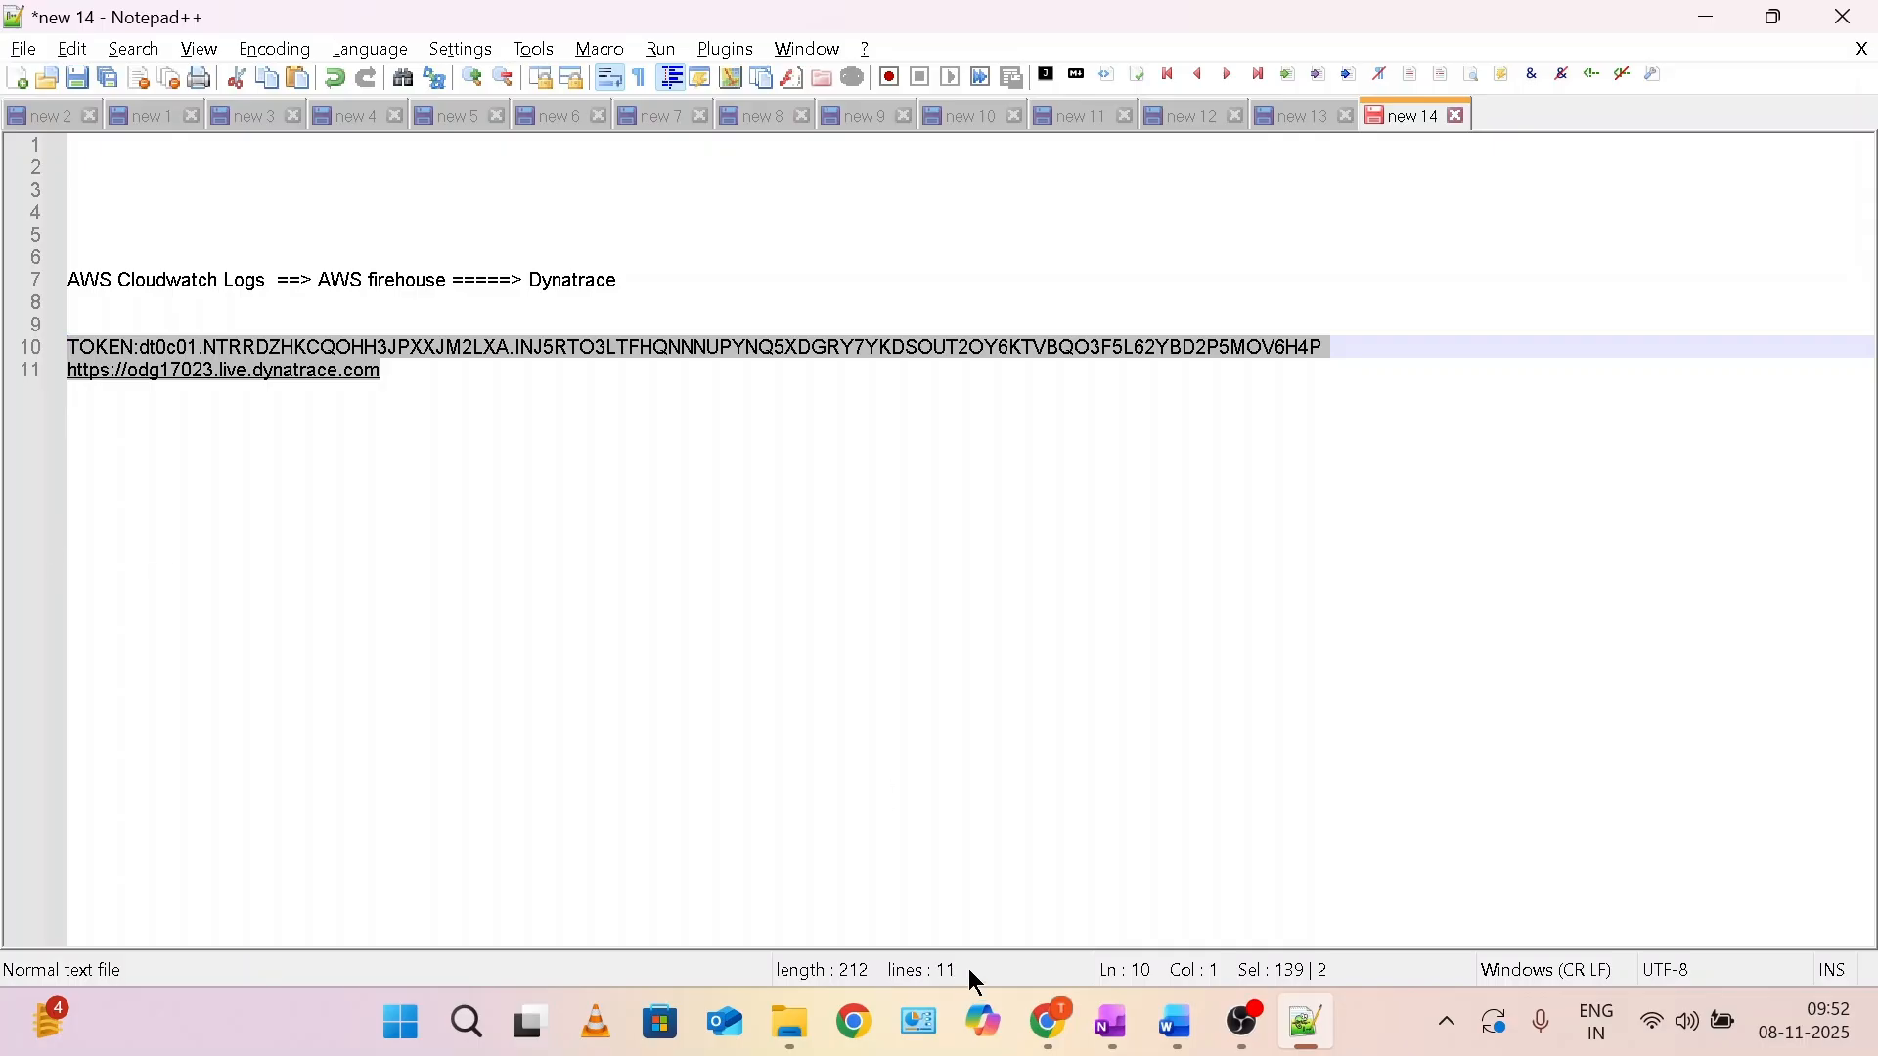
# In the Dynatrace documentation, review the Firehose logs streaming setup section, including the AWS console instructions for creating the delivery stream.
pyautogui.moveTo(1049, 1022)
pyautogui.click(969, 895)
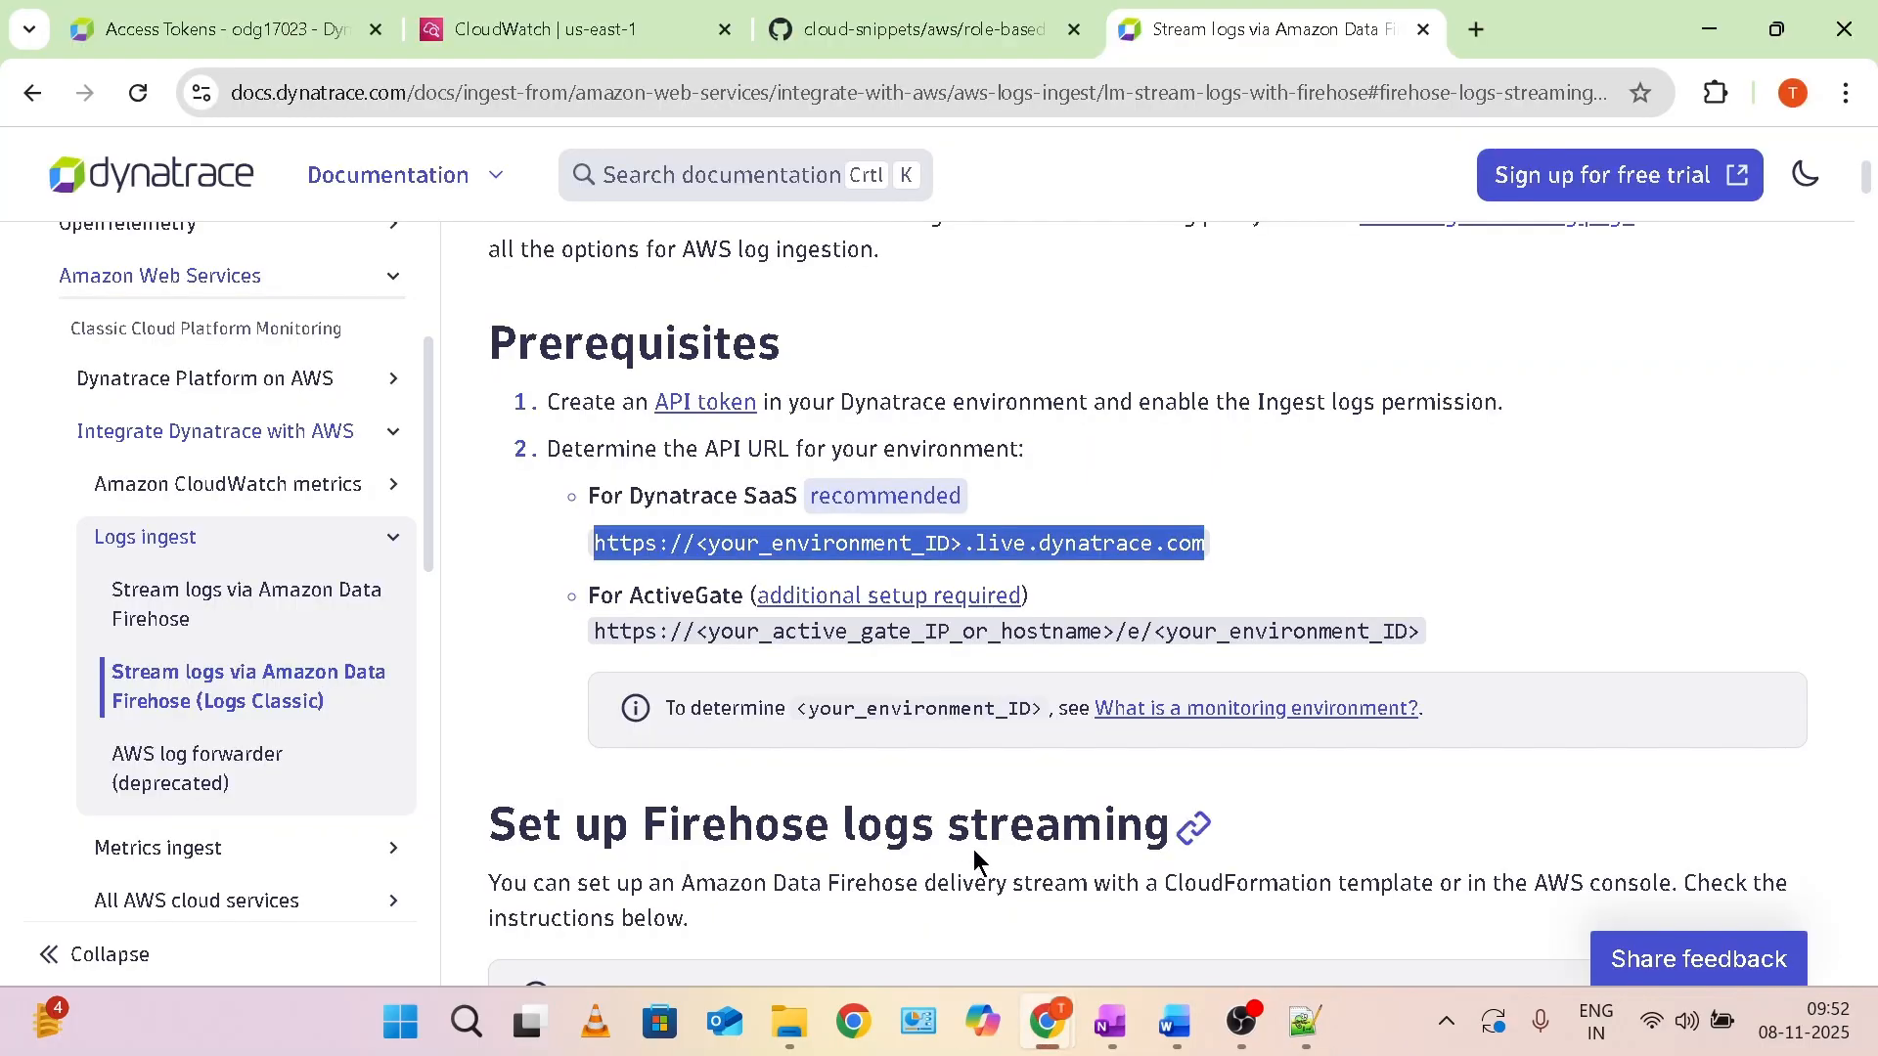
pyautogui.scroll(-3, 976, 849)
pyautogui.moveTo(519, 484); pyautogui.dragTo(1196, 506)
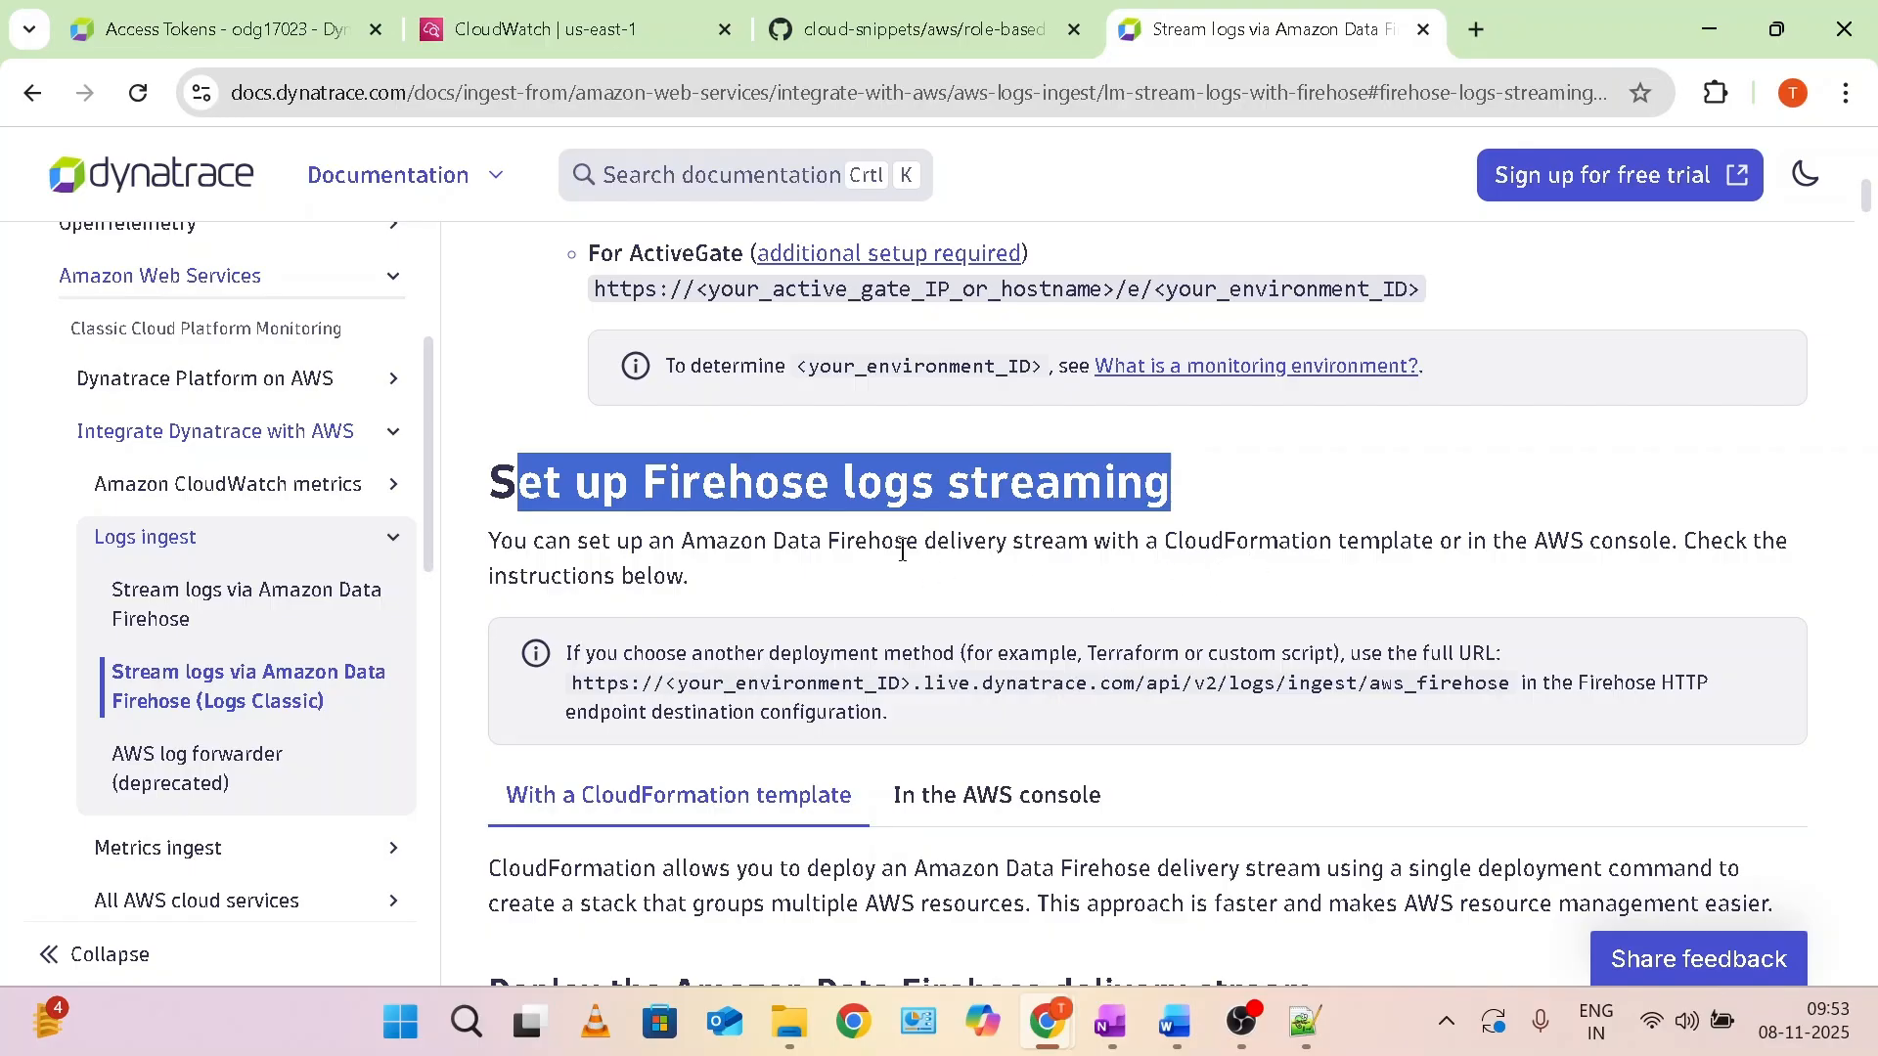
pyautogui.moveTo(771, 541); pyautogui.dragTo(936, 541)
pyautogui.scroll(-3, 1092, 606)
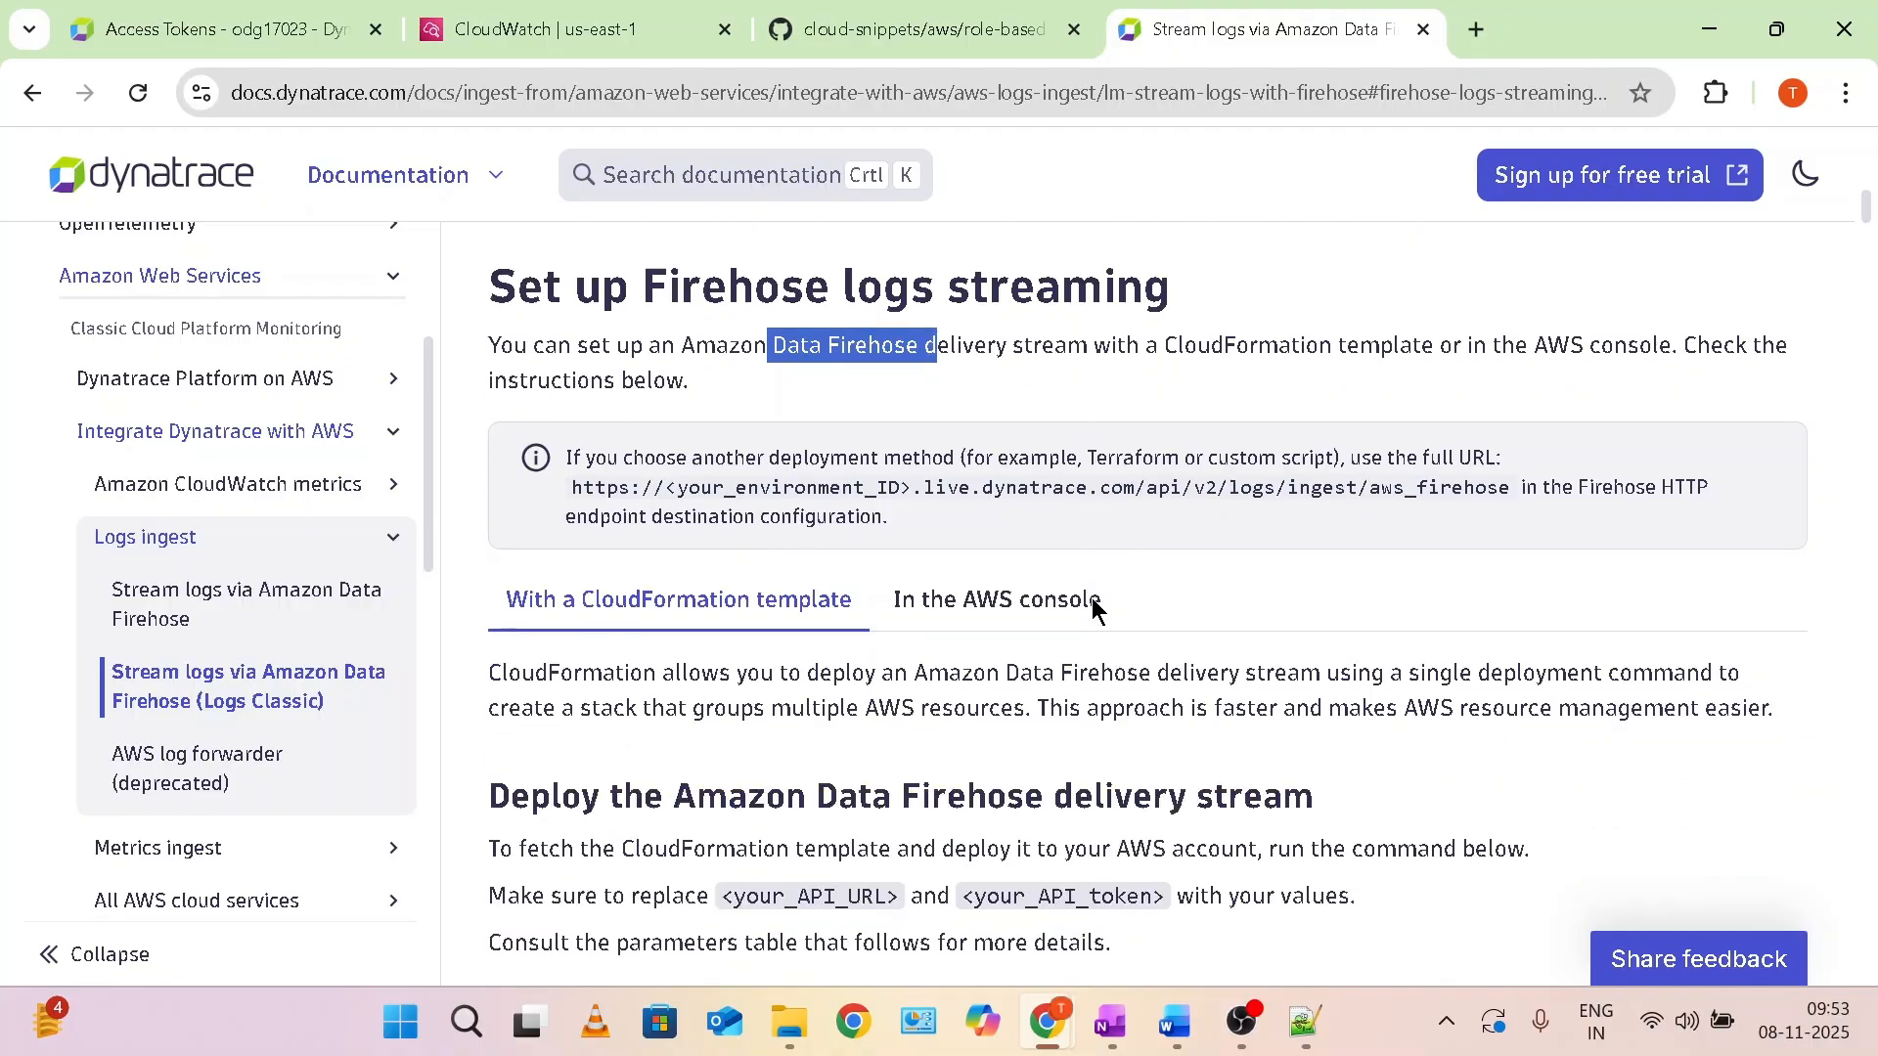
pyautogui.scroll(-2, 1092, 606)
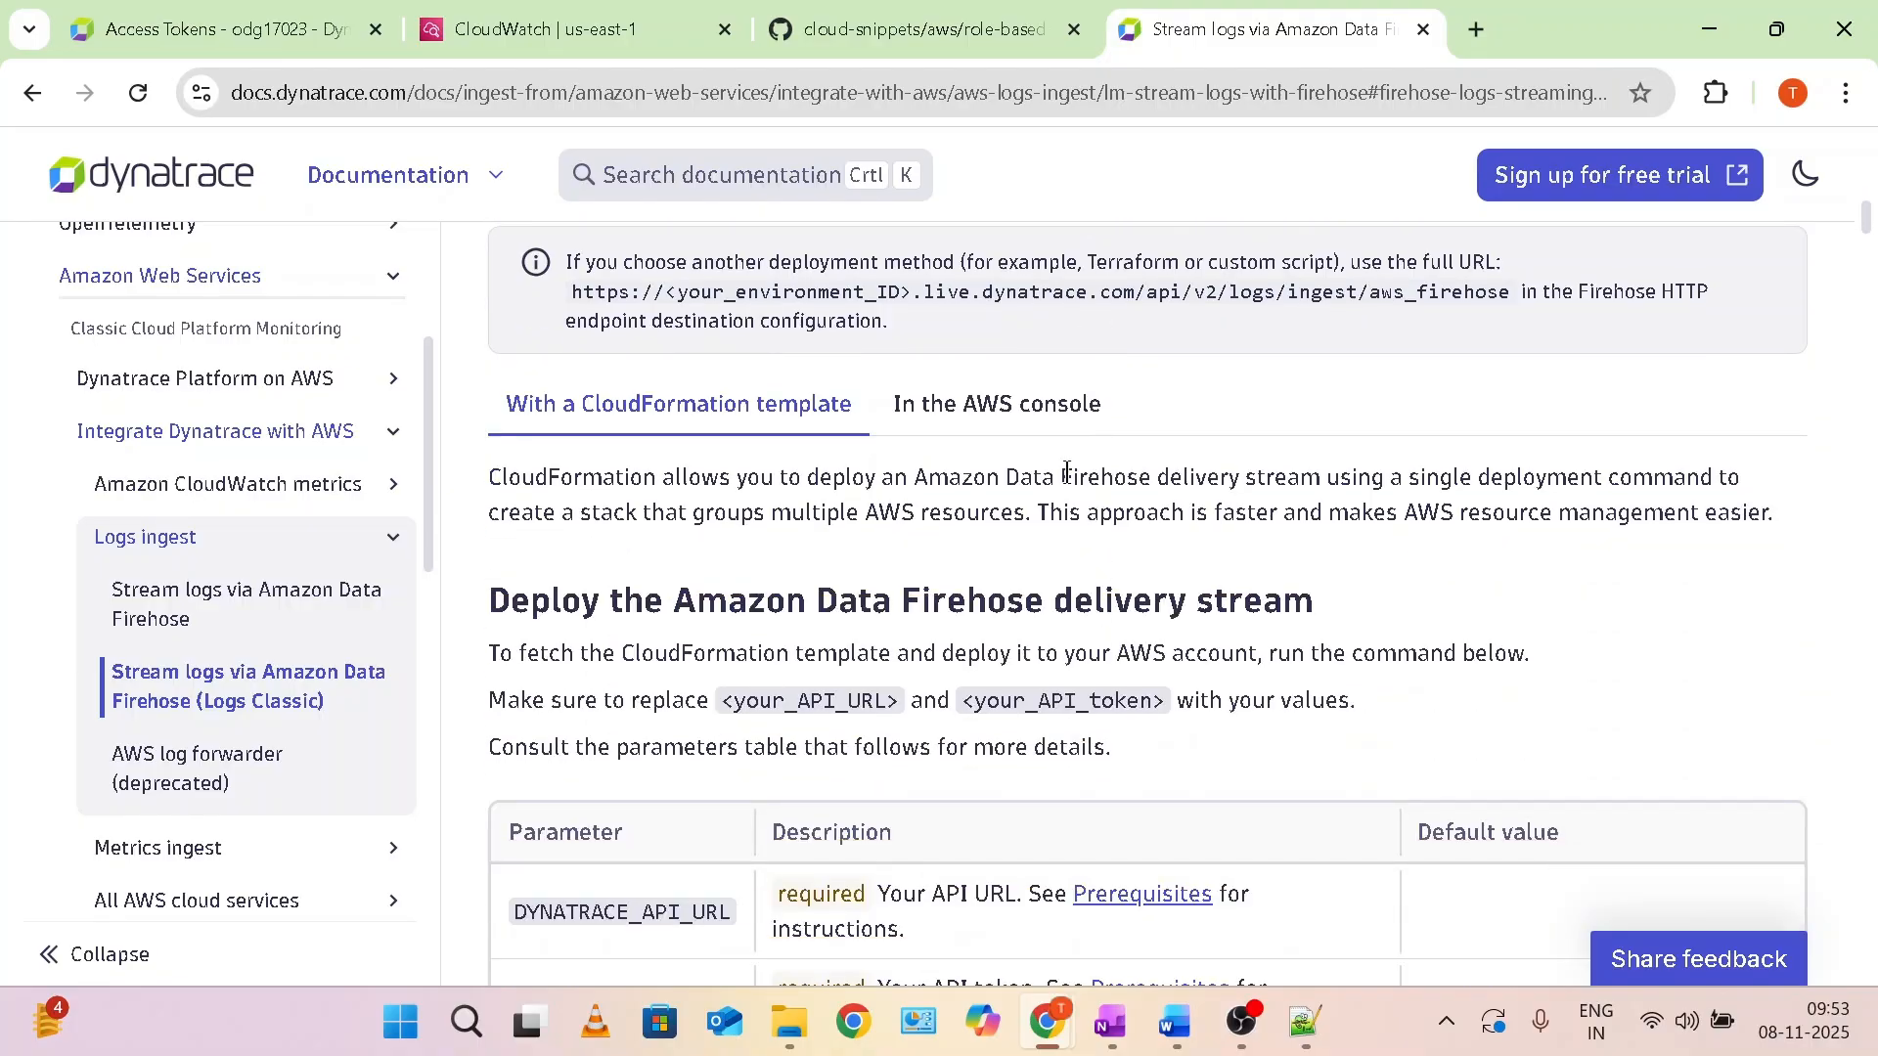
pyautogui.click(1028, 414)
pyautogui.moveTo(526, 533); pyautogui.dragTo(1103, 685)
pyautogui.scroll(-2, 1099, 685)
pyautogui.scroll(-4, 745, 528)
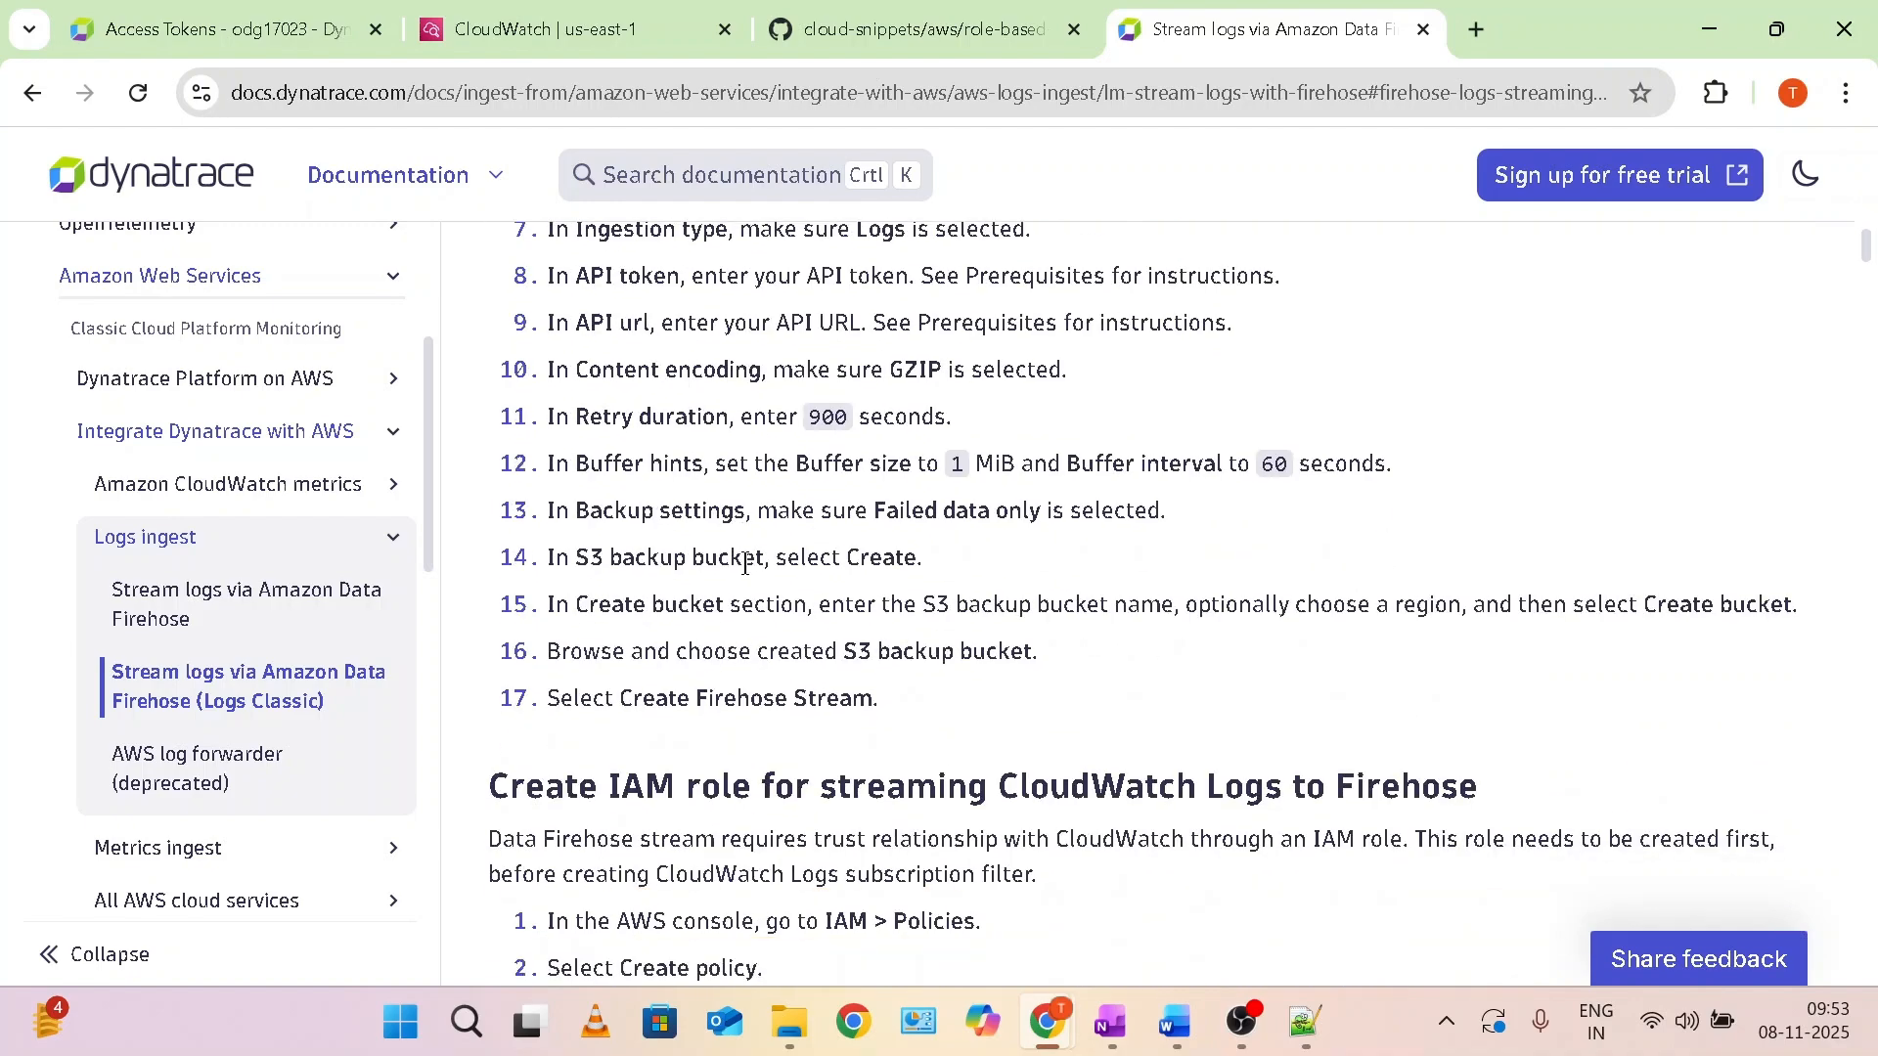
pyautogui.scroll(2, 925, 627)
pyautogui.scroll(3, 1072, 675)
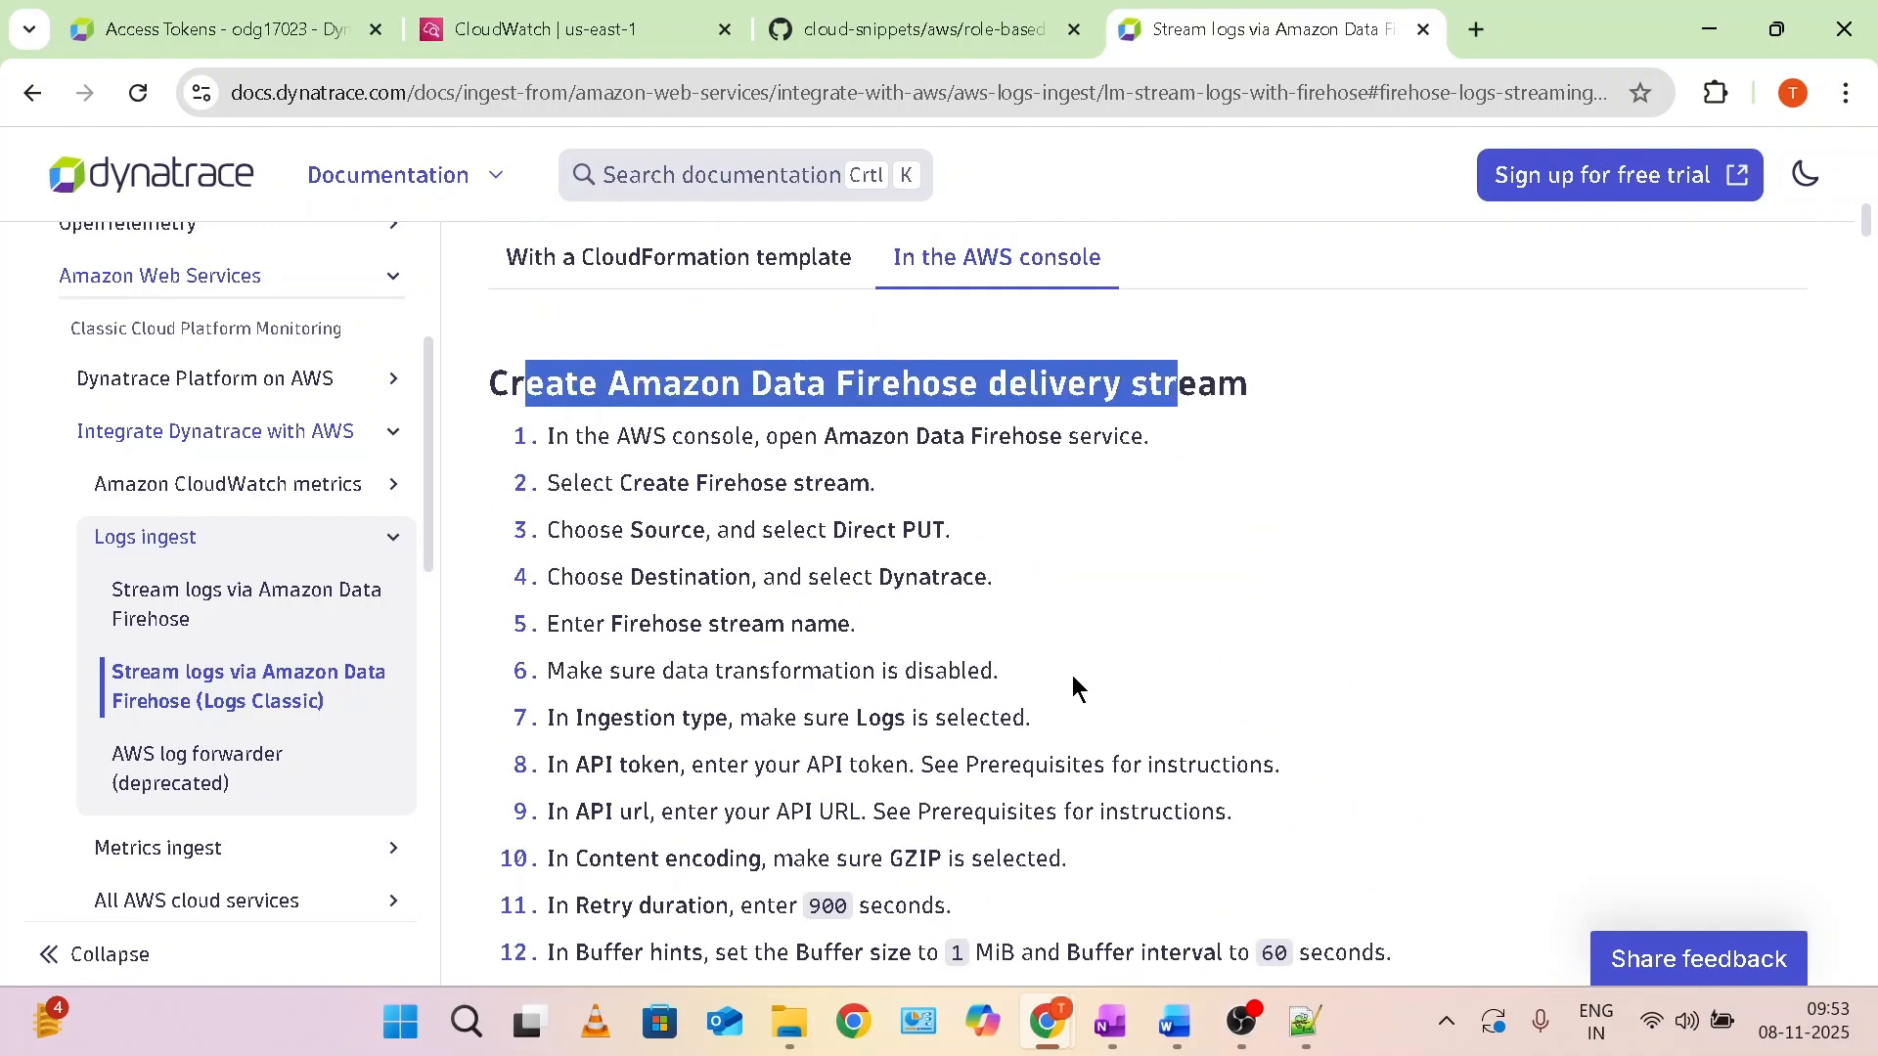
# Copy the deployment commands for the CloudFormation template method and paste them into Notepad++ two blank lines below the live URL.
pyautogui.click(771, 331)
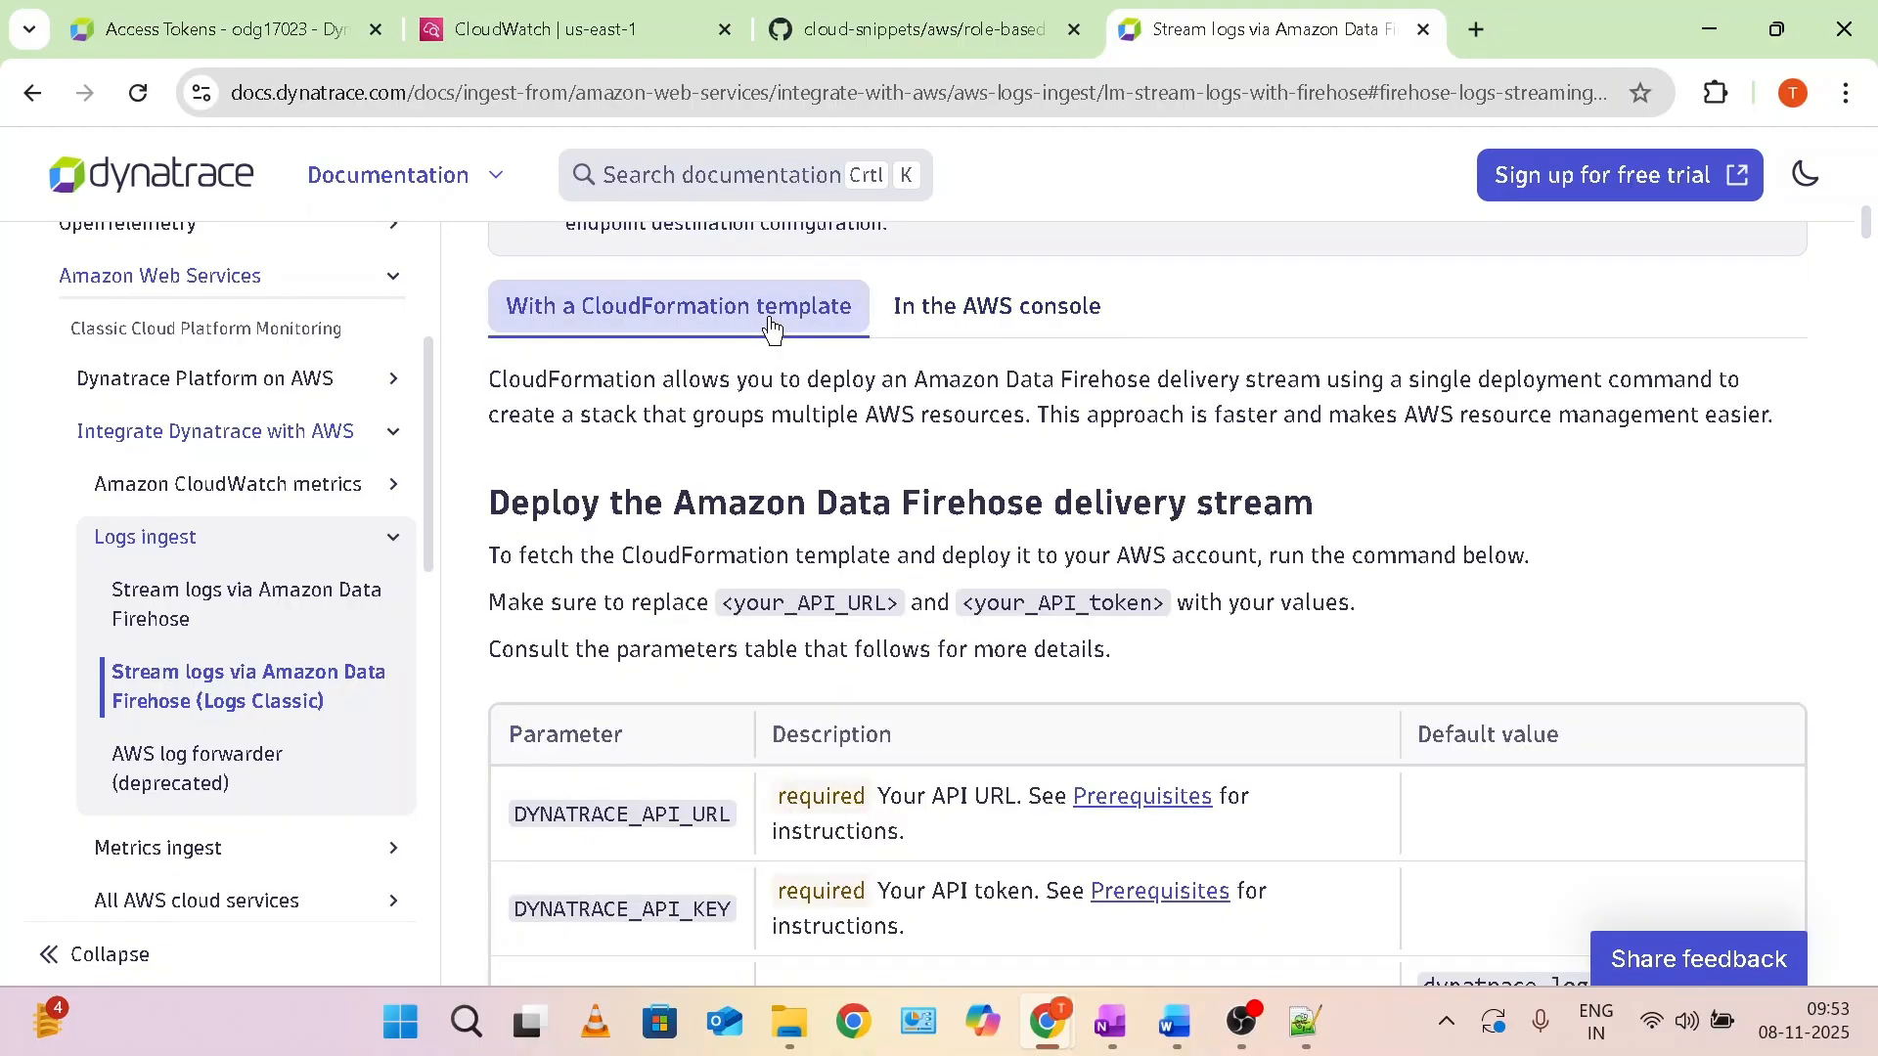
pyautogui.scroll(-5, 1096, 560)
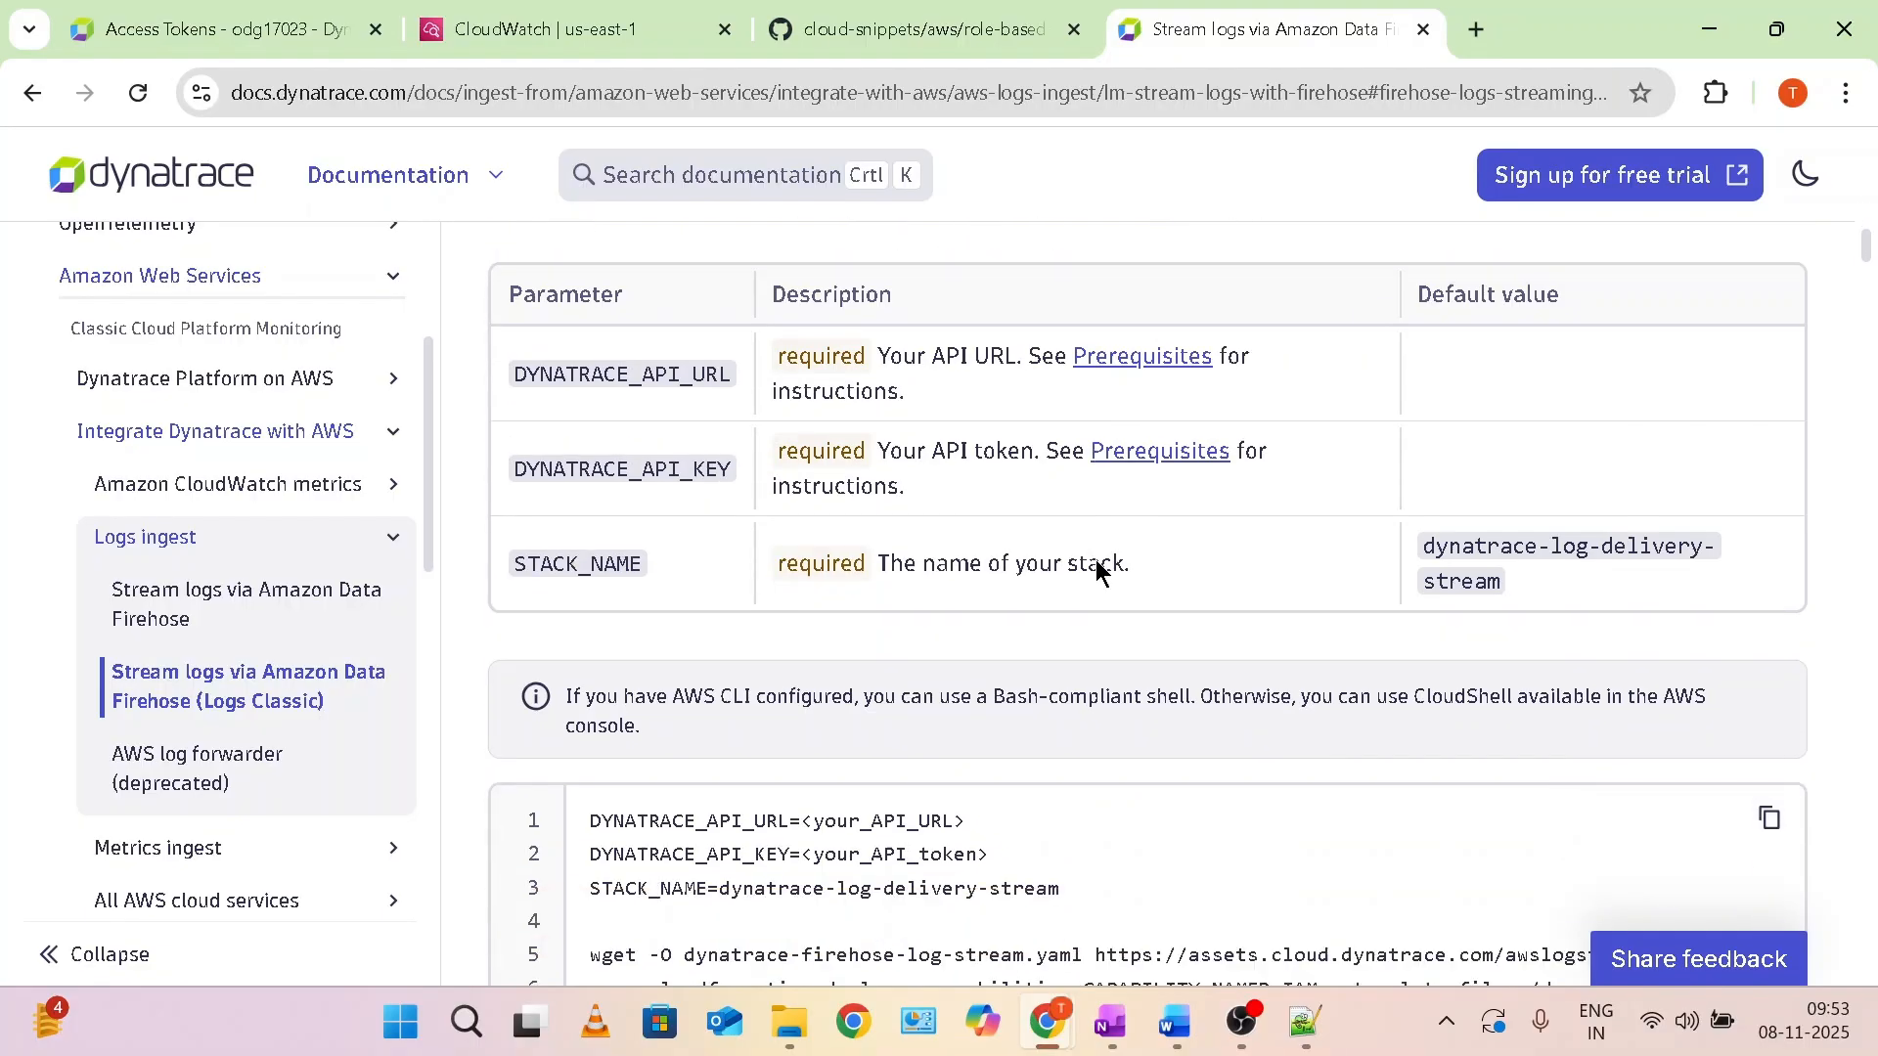
pyautogui.click(1771, 672)
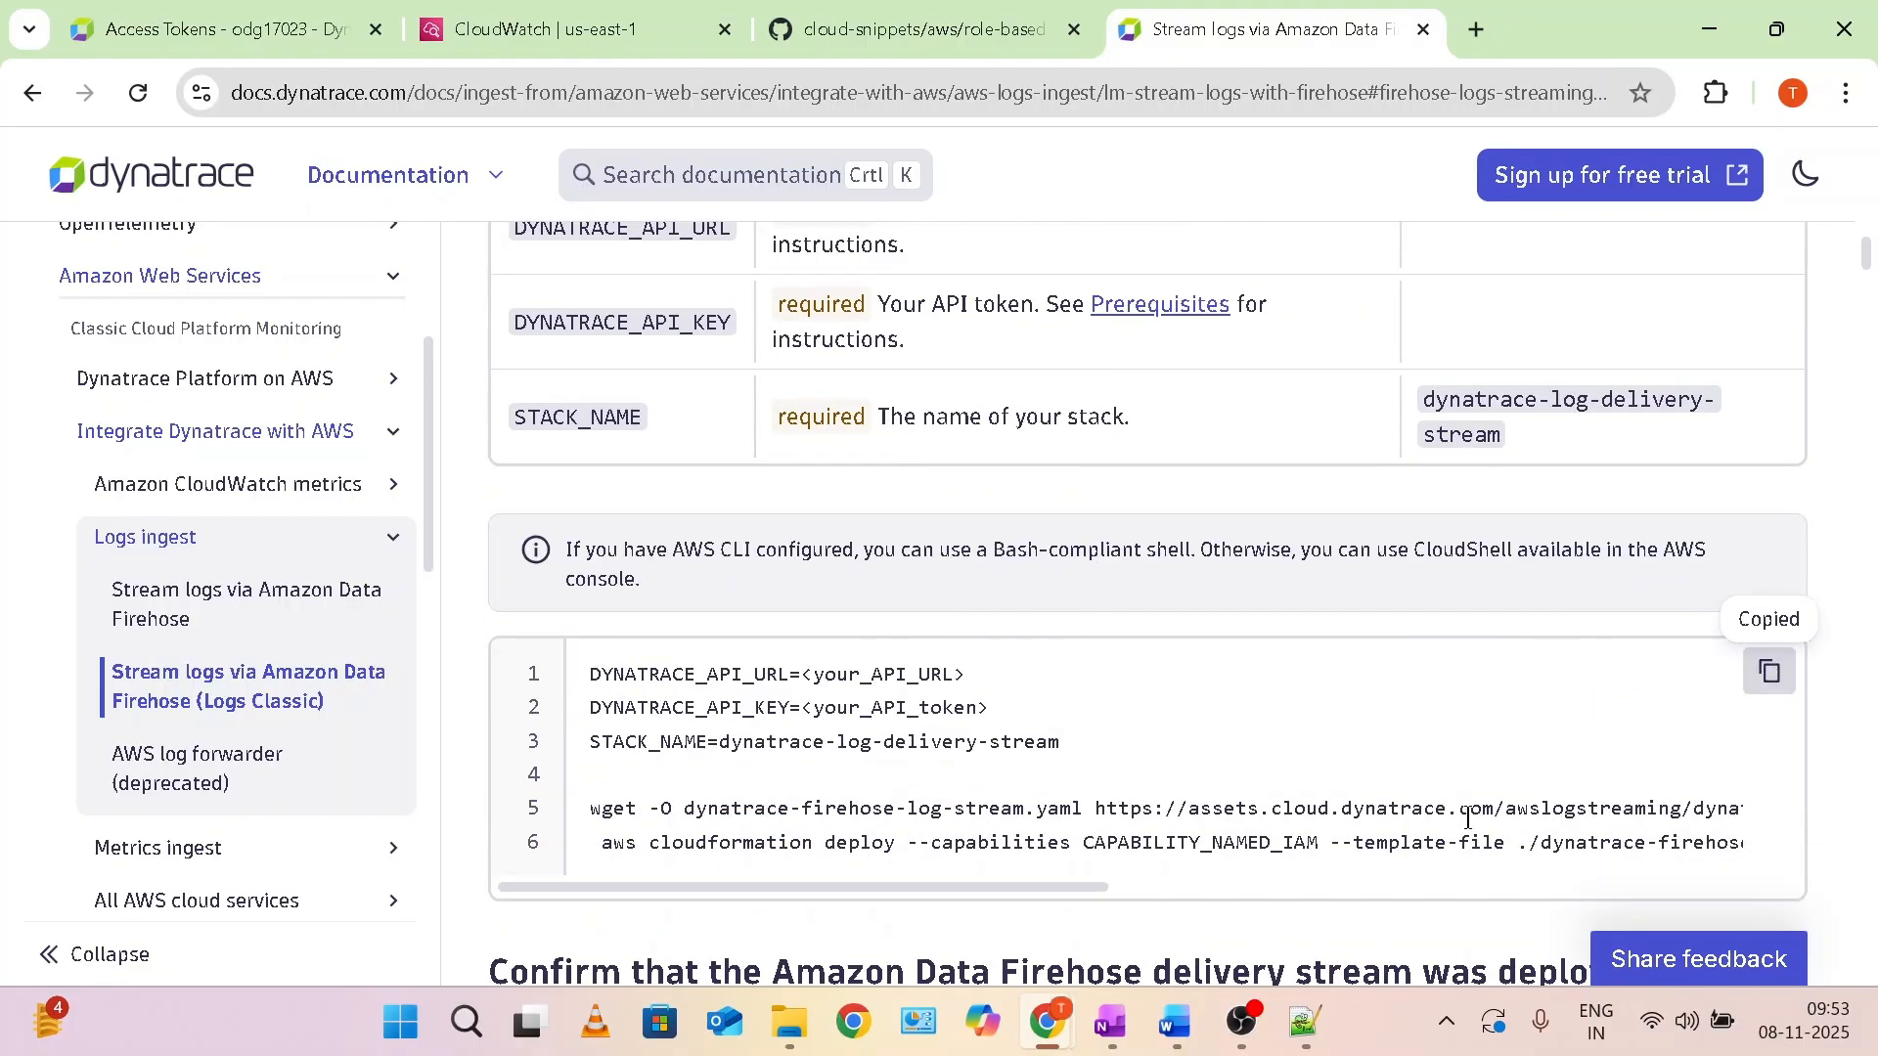
pyautogui.click(1305, 1022)
pyautogui.click(836, 716)
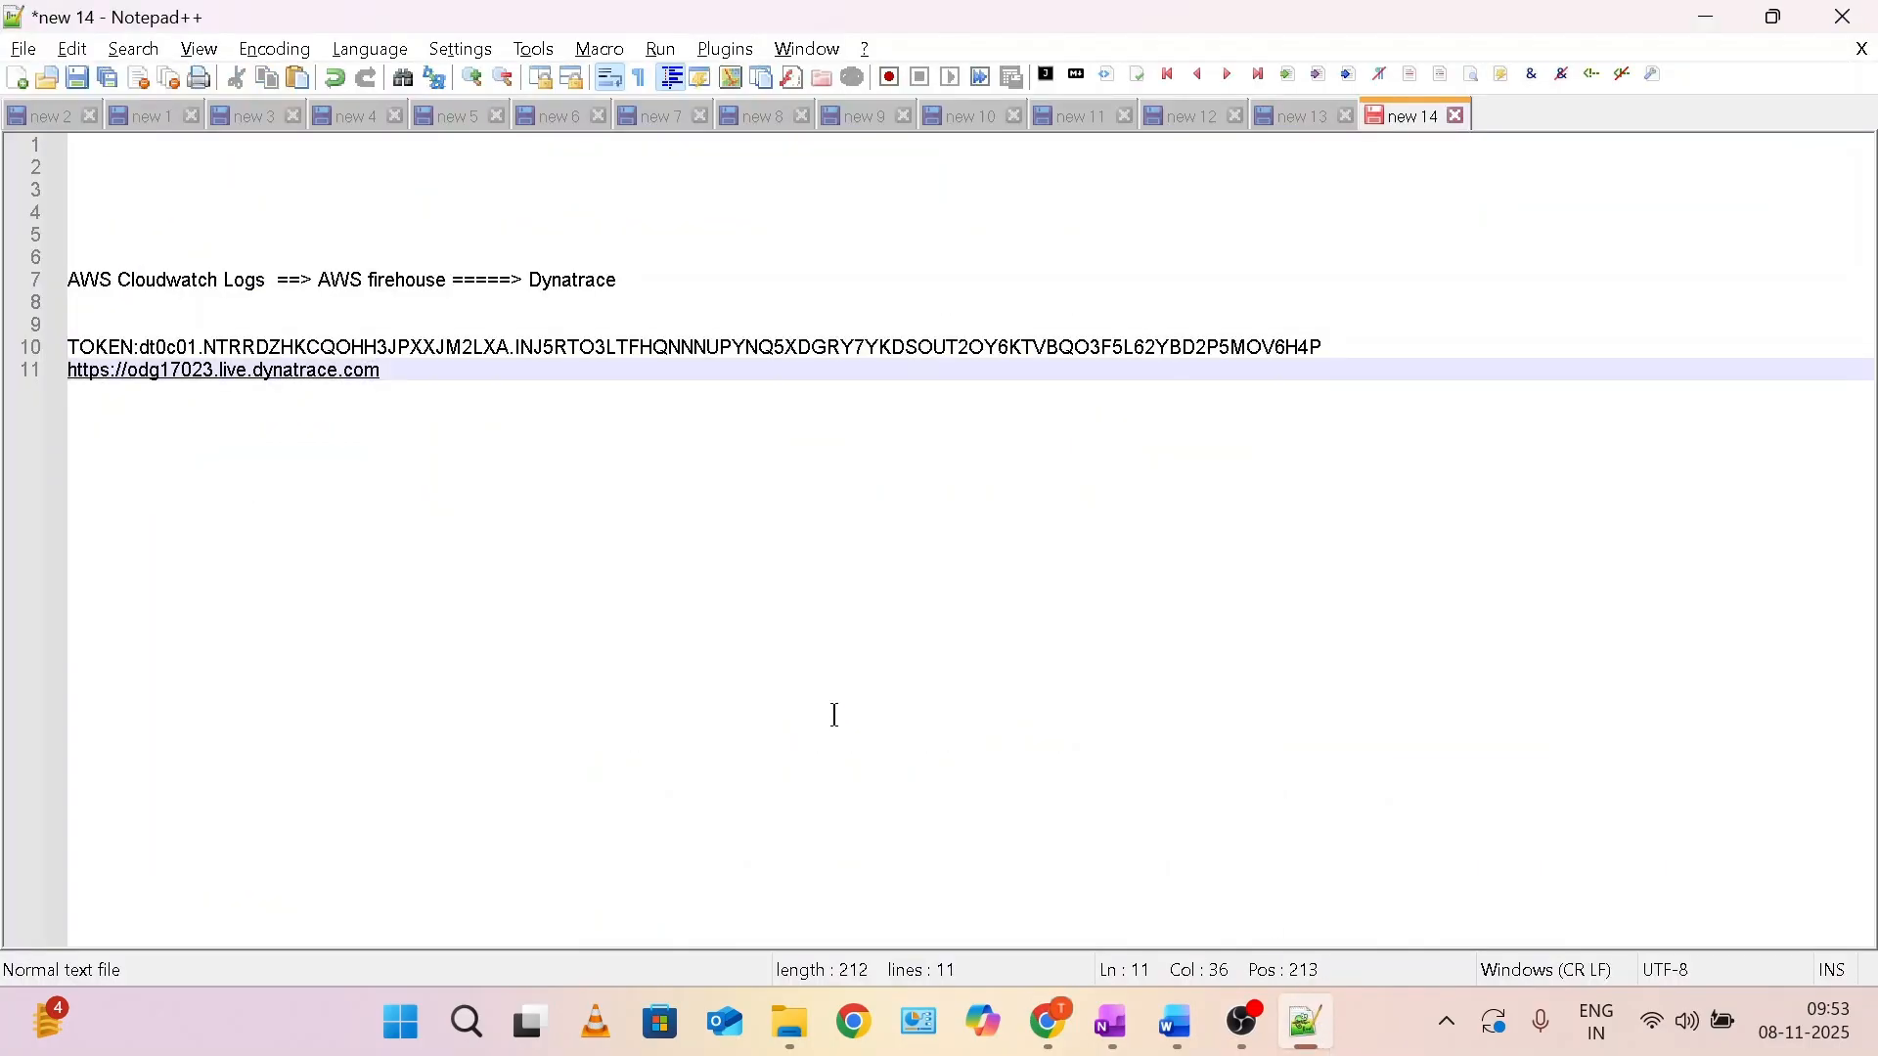
pyautogui.press('Return')
pyautogui.press('Return')
pyautogui.press('Return')
pyautogui.hotkey('ctrl', 'v')
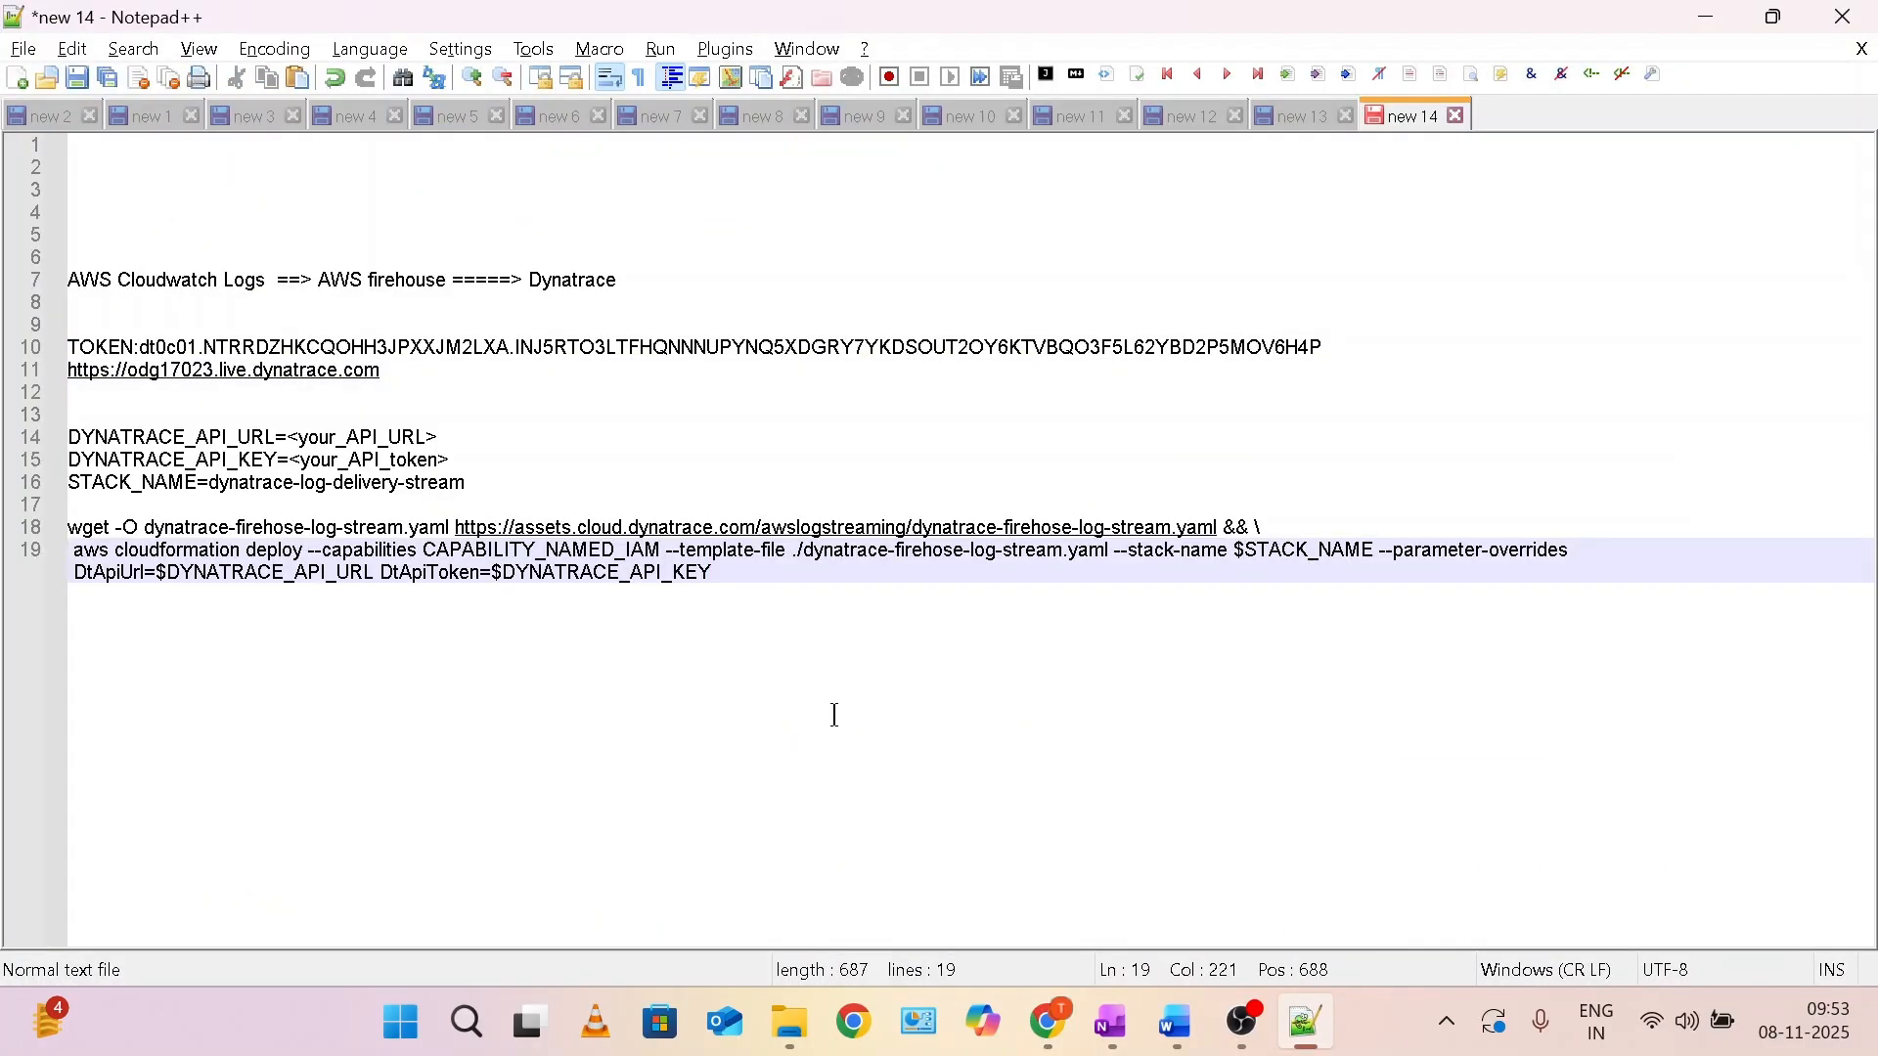
# Replace <your_API_URL> with the environment's live URL and <your_API_token> with the Dynatrace API token in the pasted variables.
pyautogui.click(408, 371)
pyautogui.moveTo(474, 438); pyautogui.dragTo(288, 437)
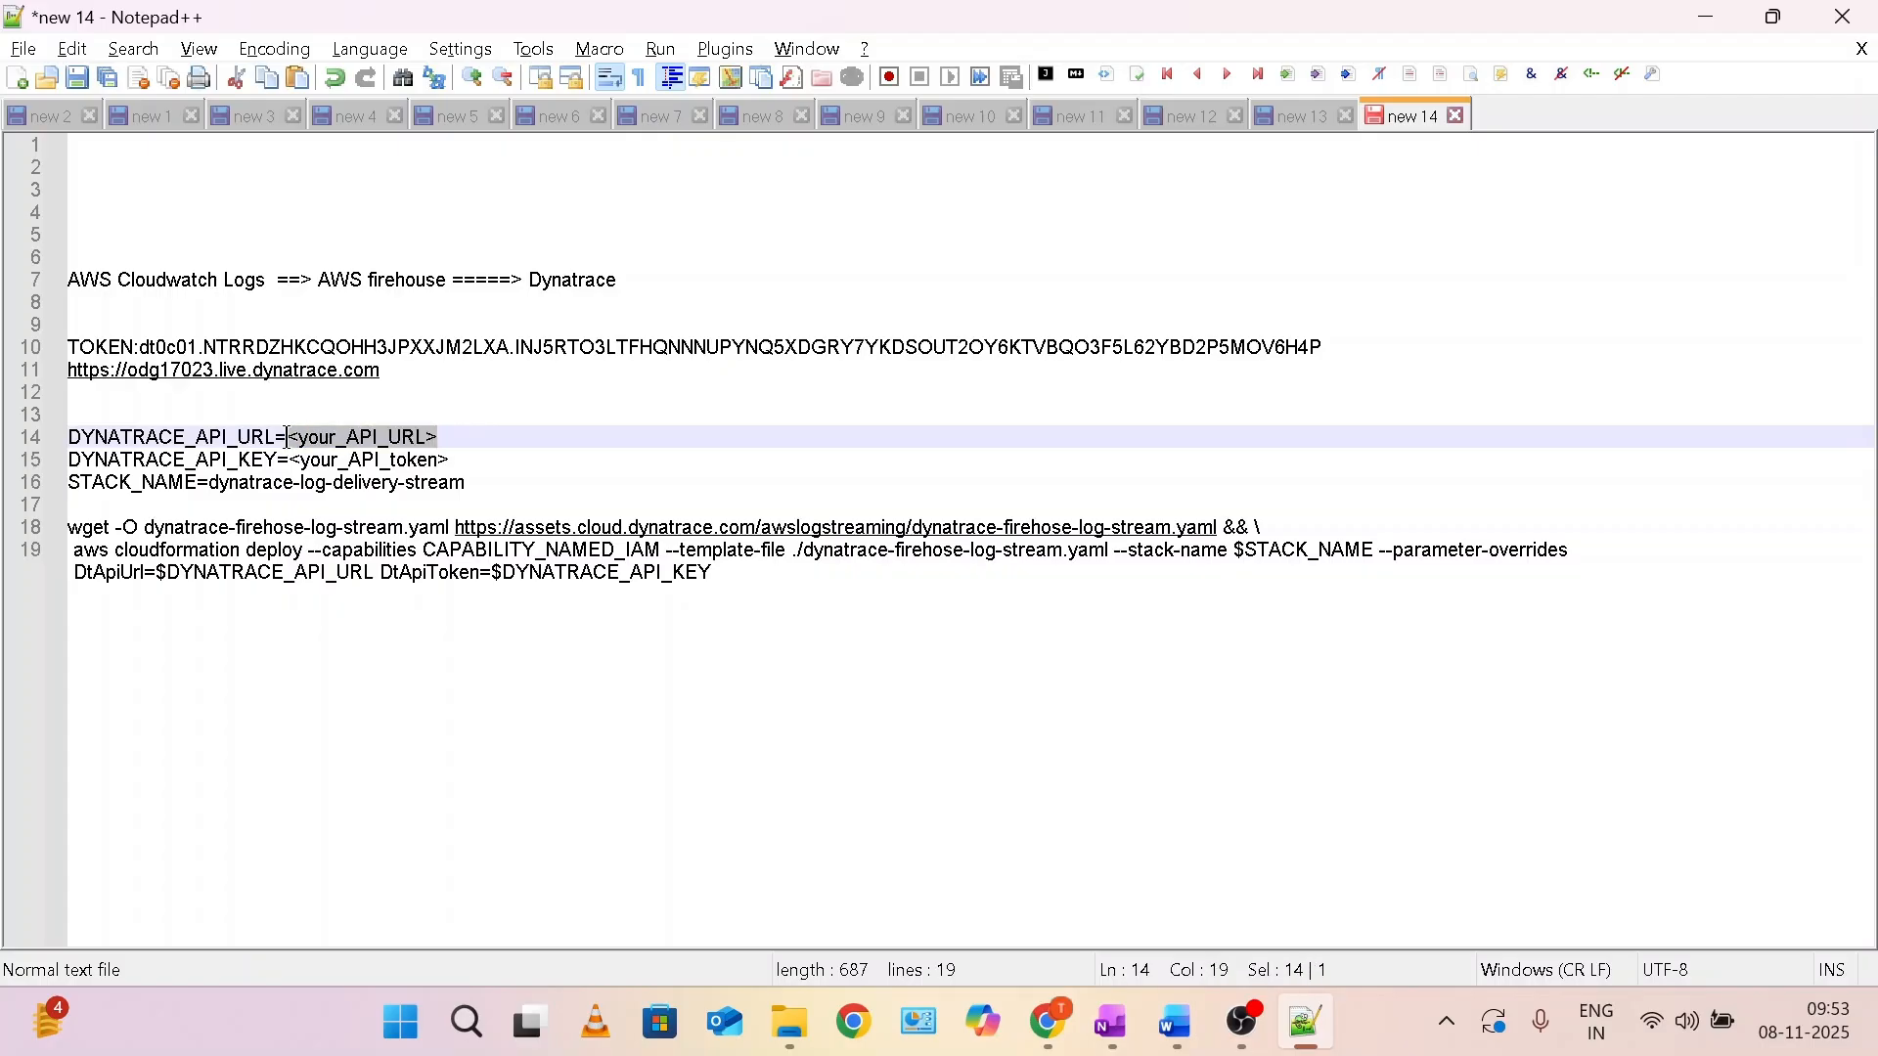
pyautogui.hotkey('ctrl', 'v')
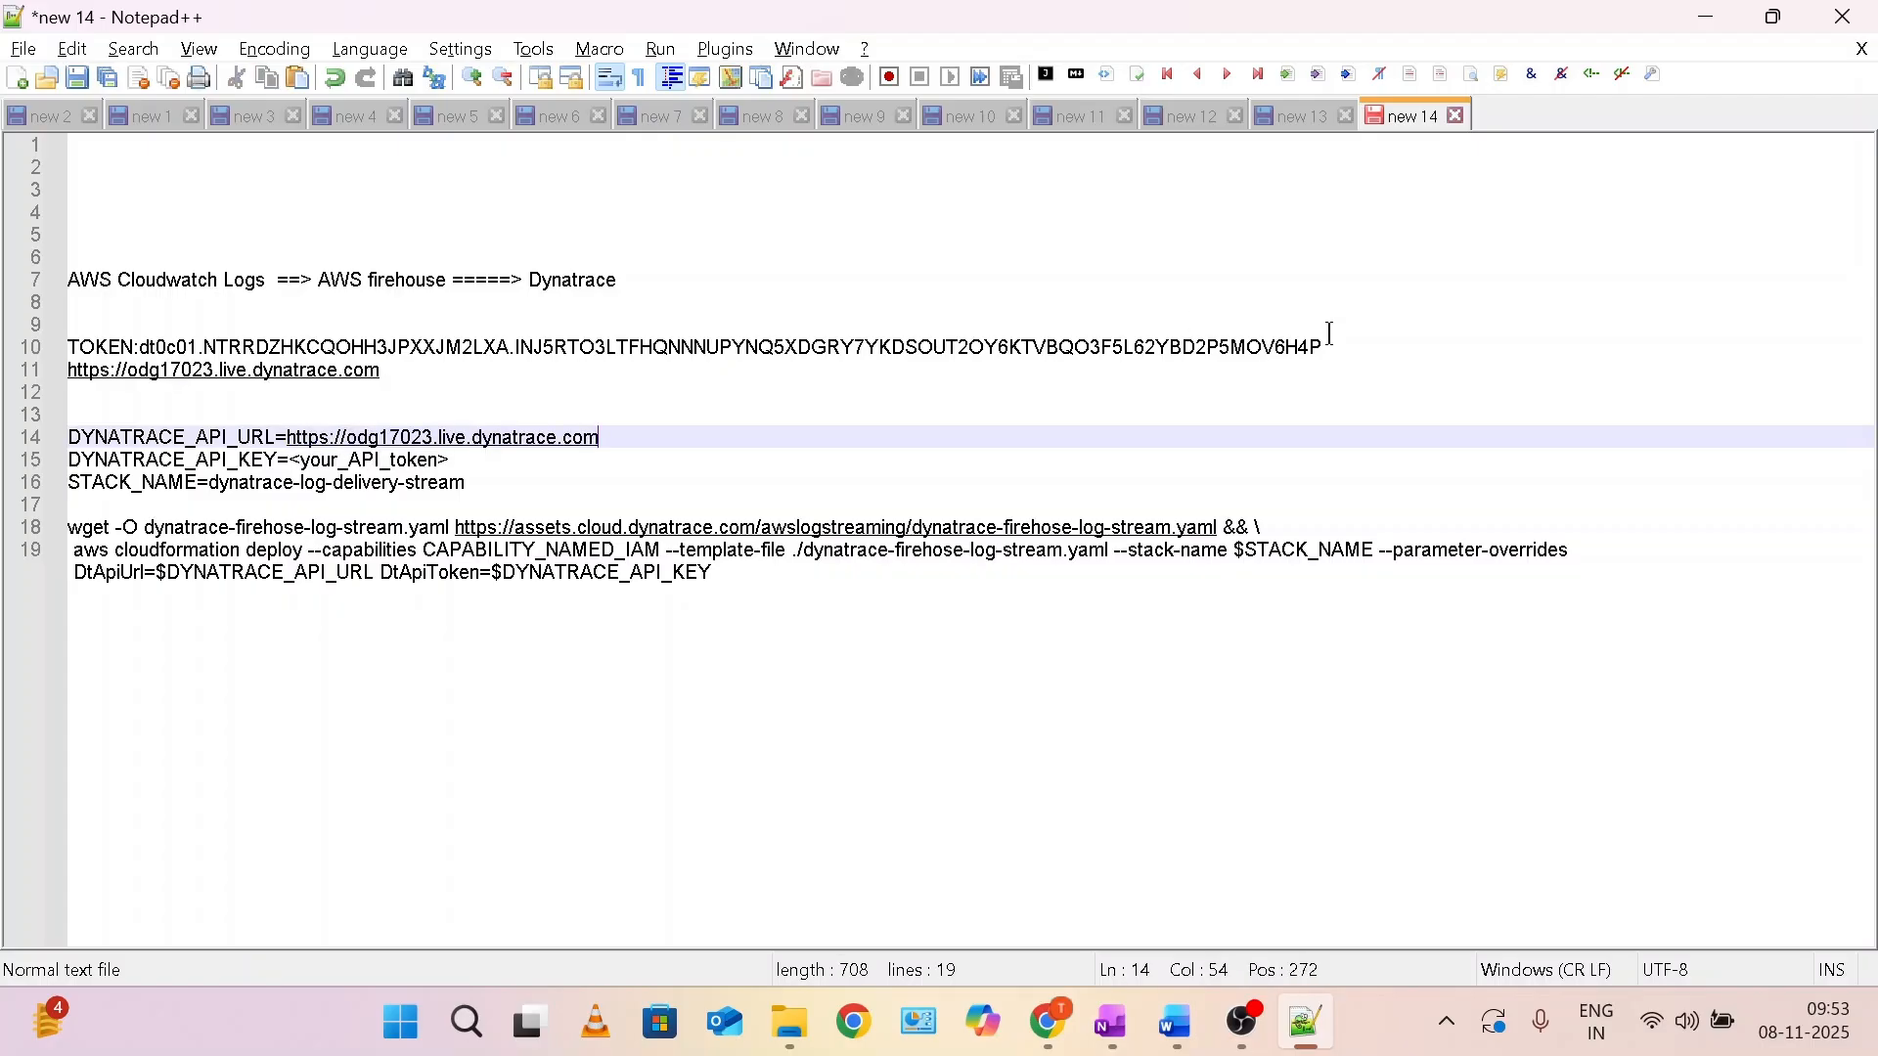
pyautogui.moveTo(1330, 338); pyautogui.dragTo(147, 364)
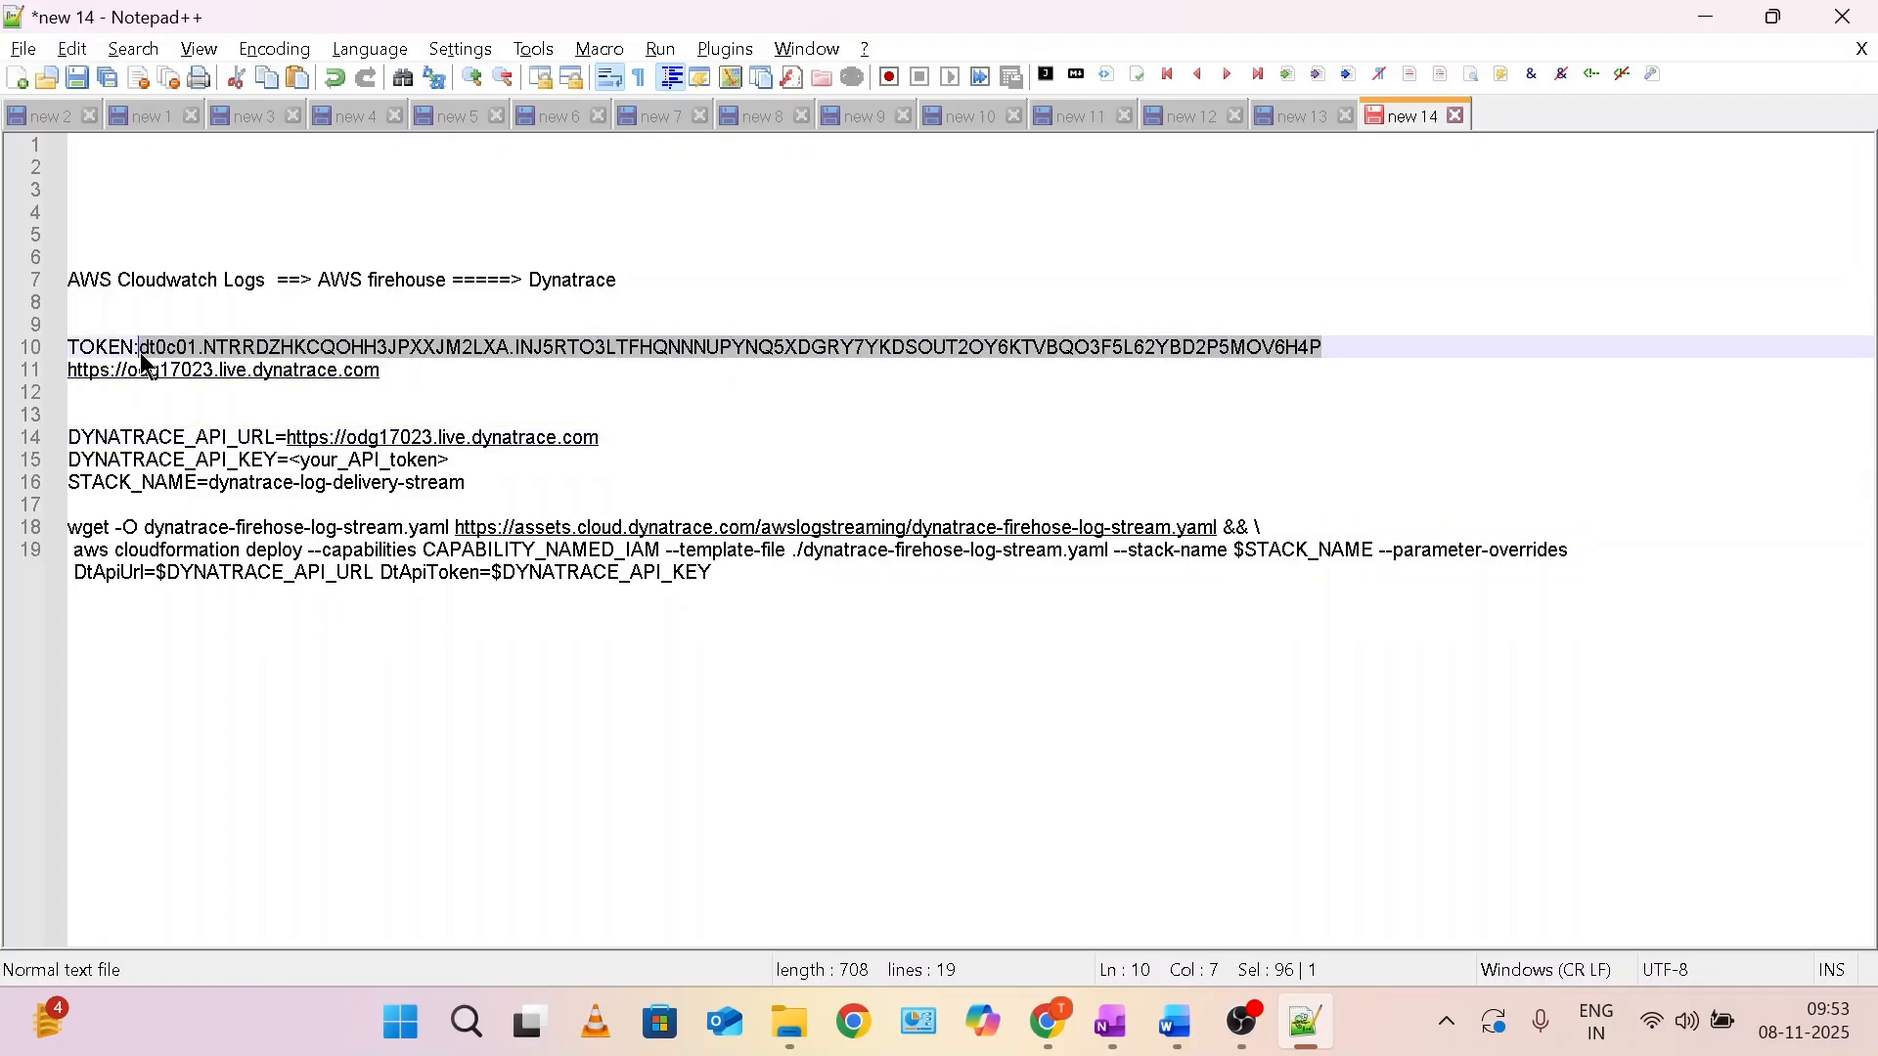
pyautogui.moveTo(452, 460); pyautogui.dragTo(291, 463)
pyautogui.hotkey('ctrl', 'v')
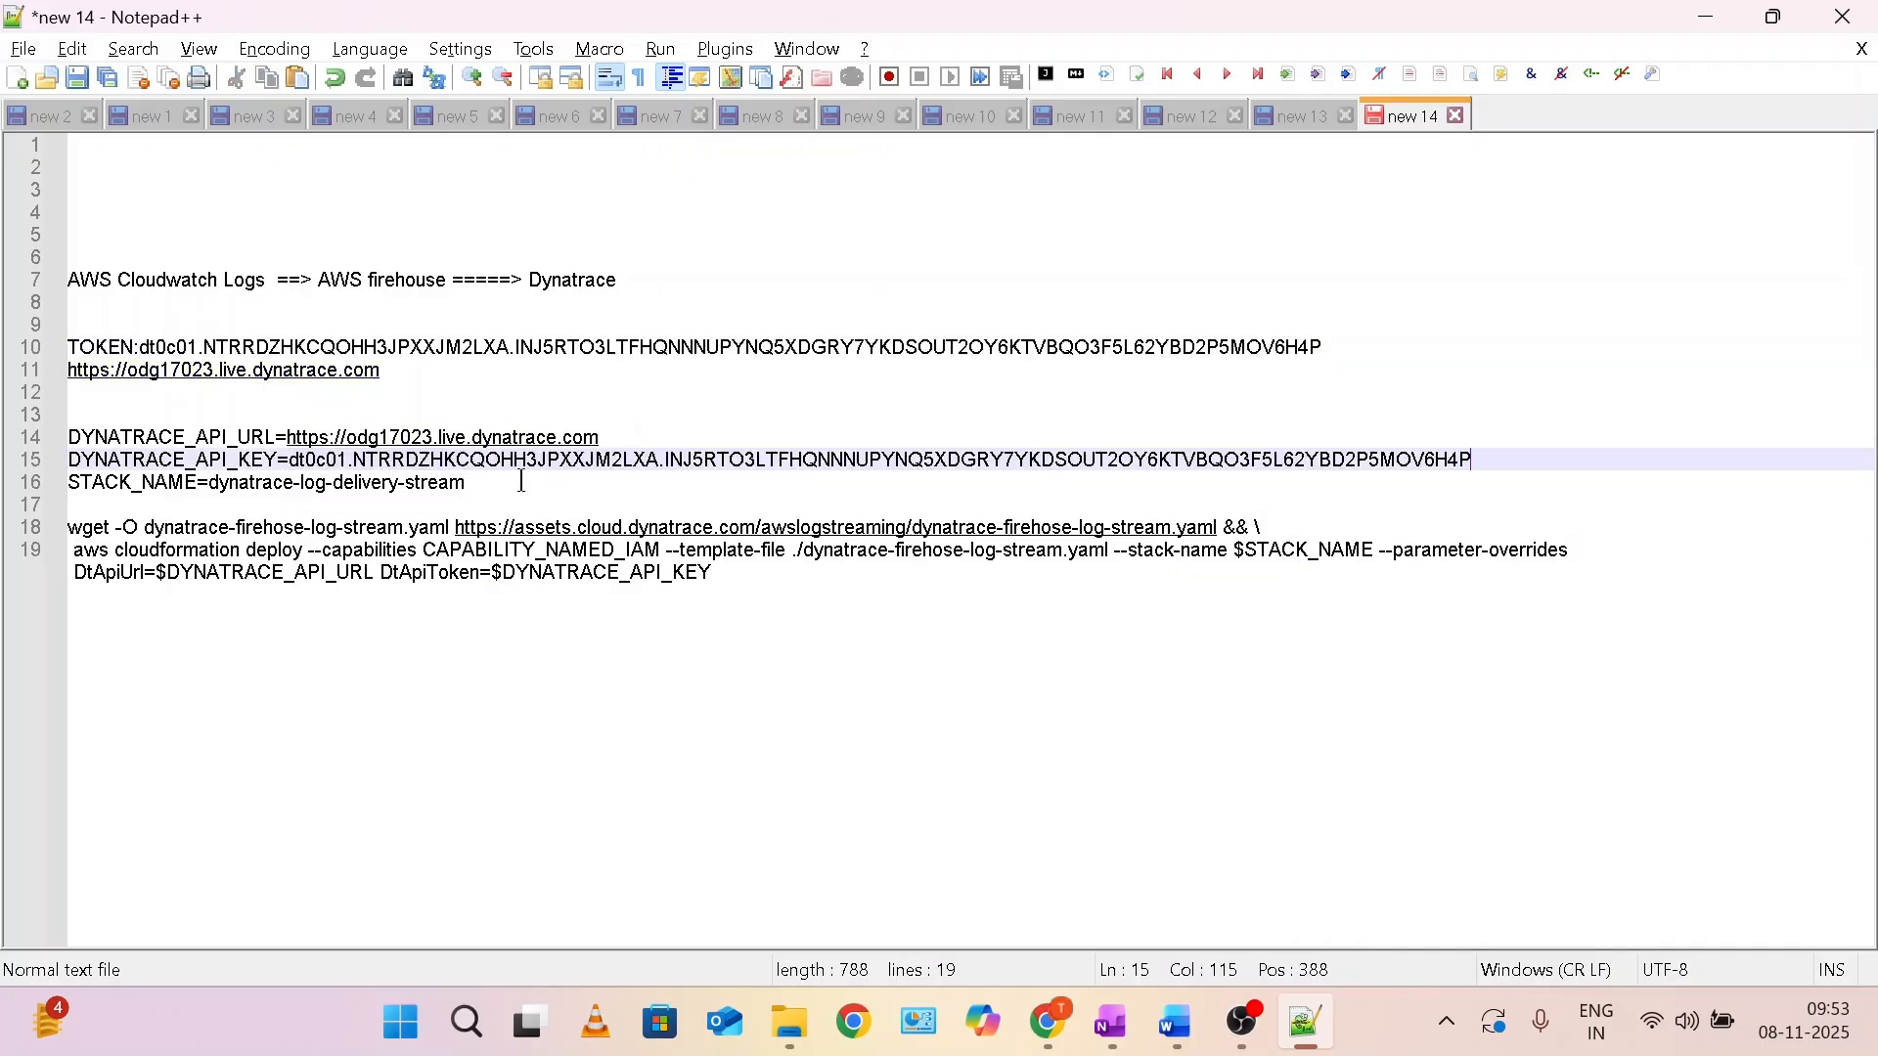
# Copy the DYNATRACE_API_URL, DYNATRACE_API_KEY and STACK_NAME lines and open CloudShell in the AWS console.
pyautogui.moveTo(523, 482); pyautogui.dragTo(47, 446)
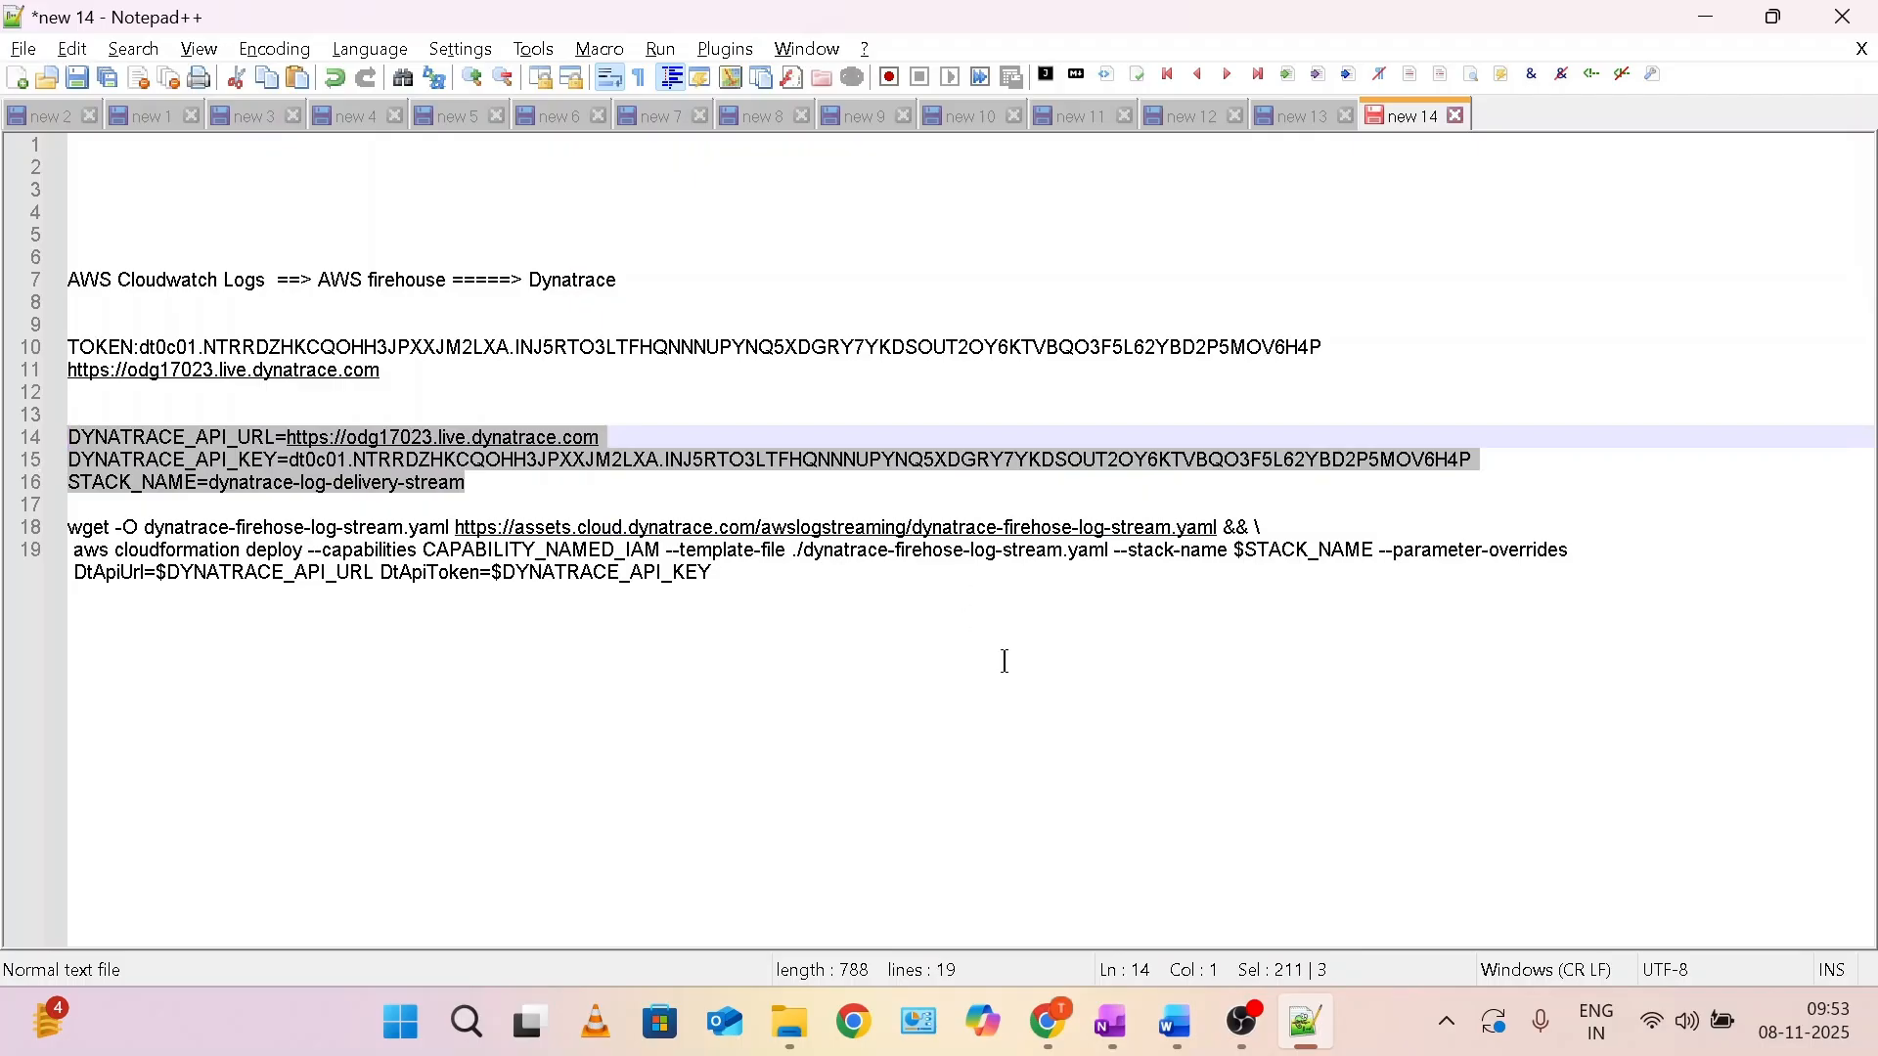
pyautogui.moveTo(1050, 1022)
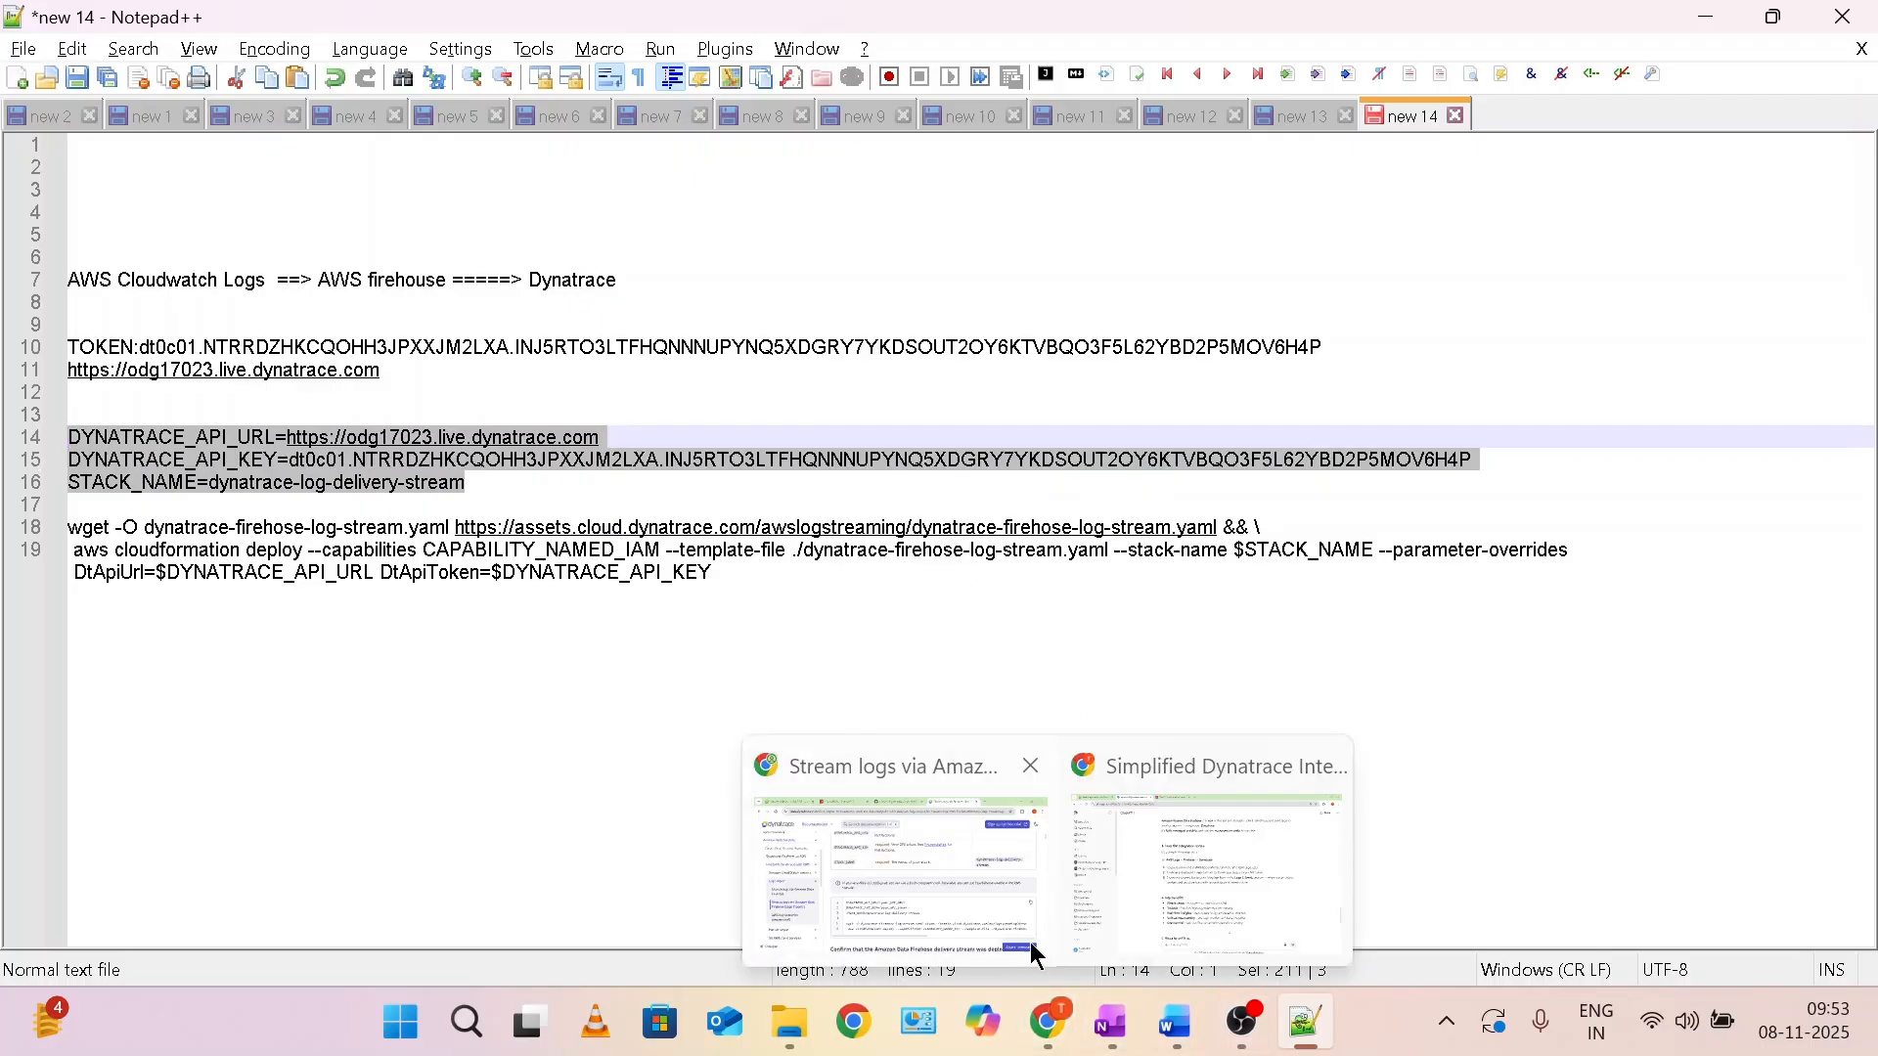
pyautogui.click(914, 812)
pyautogui.click(528, 30)
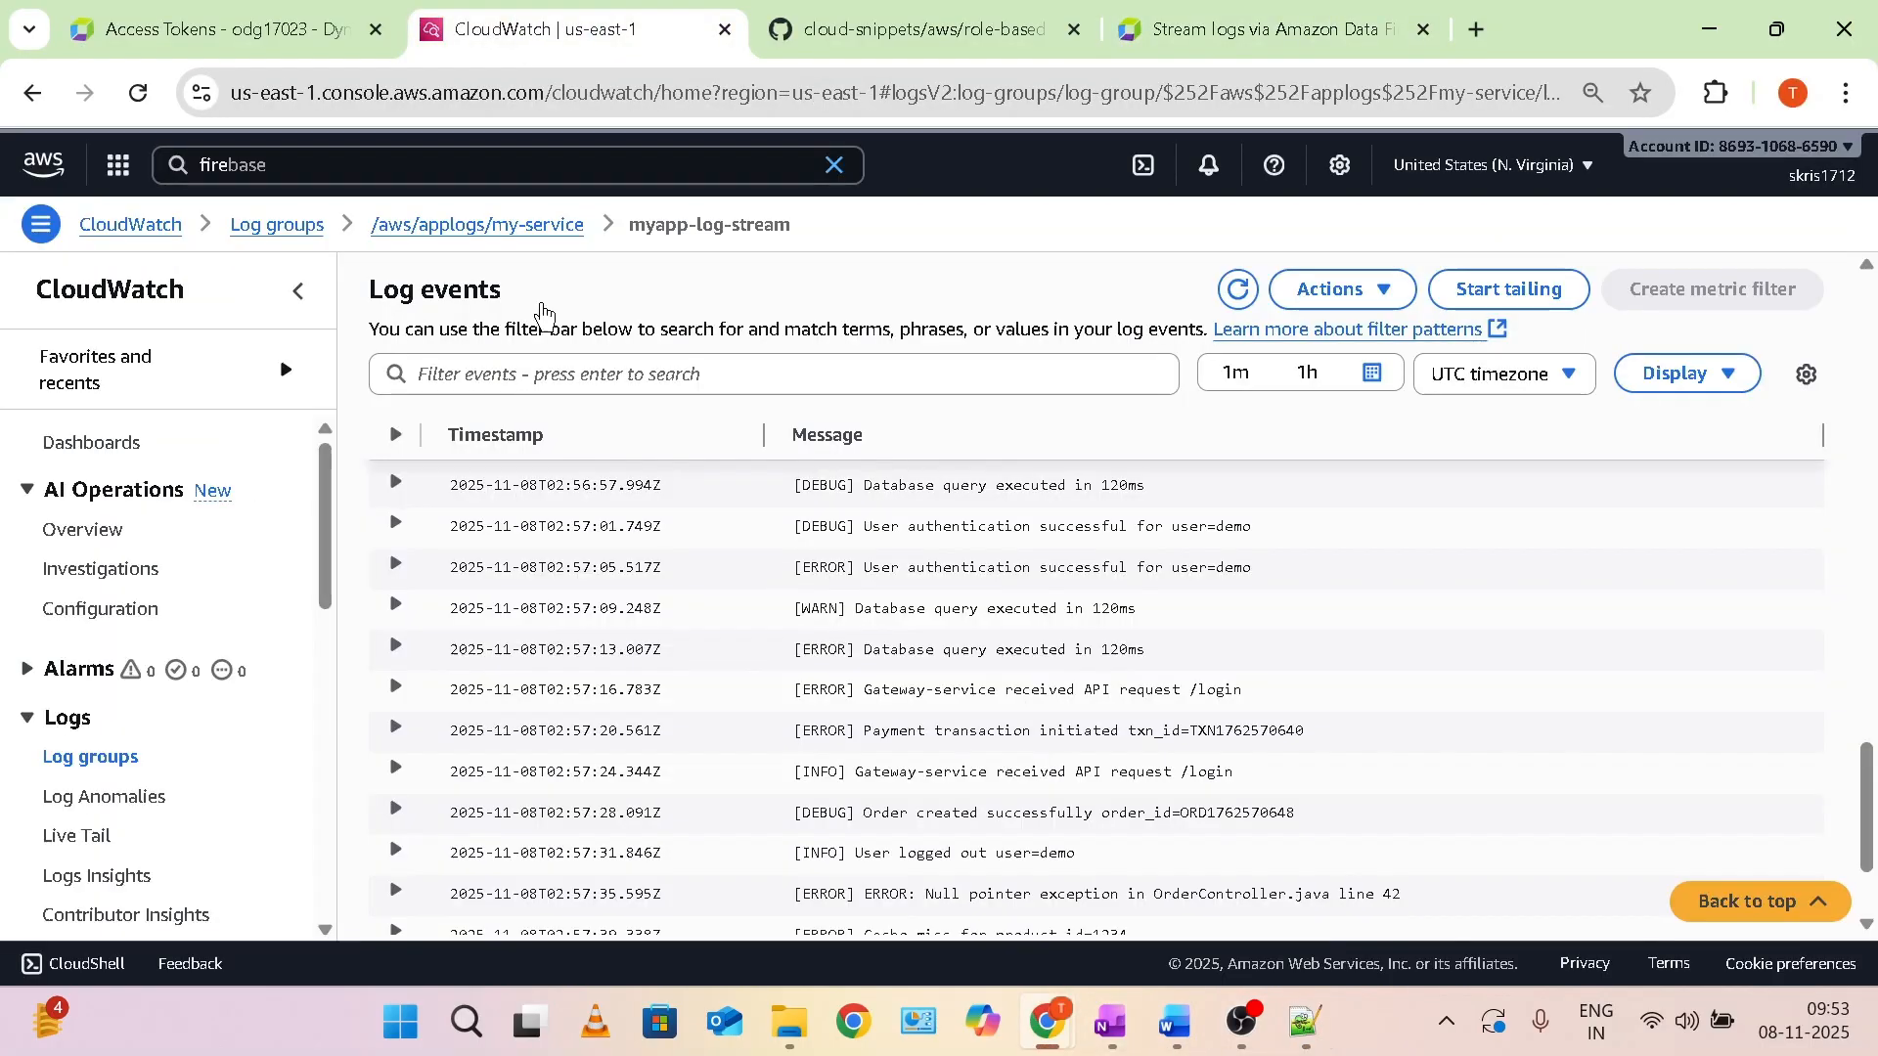
pyautogui.click(262, 39)
pyautogui.click(514, 47)
pyautogui.click(1136, 182)
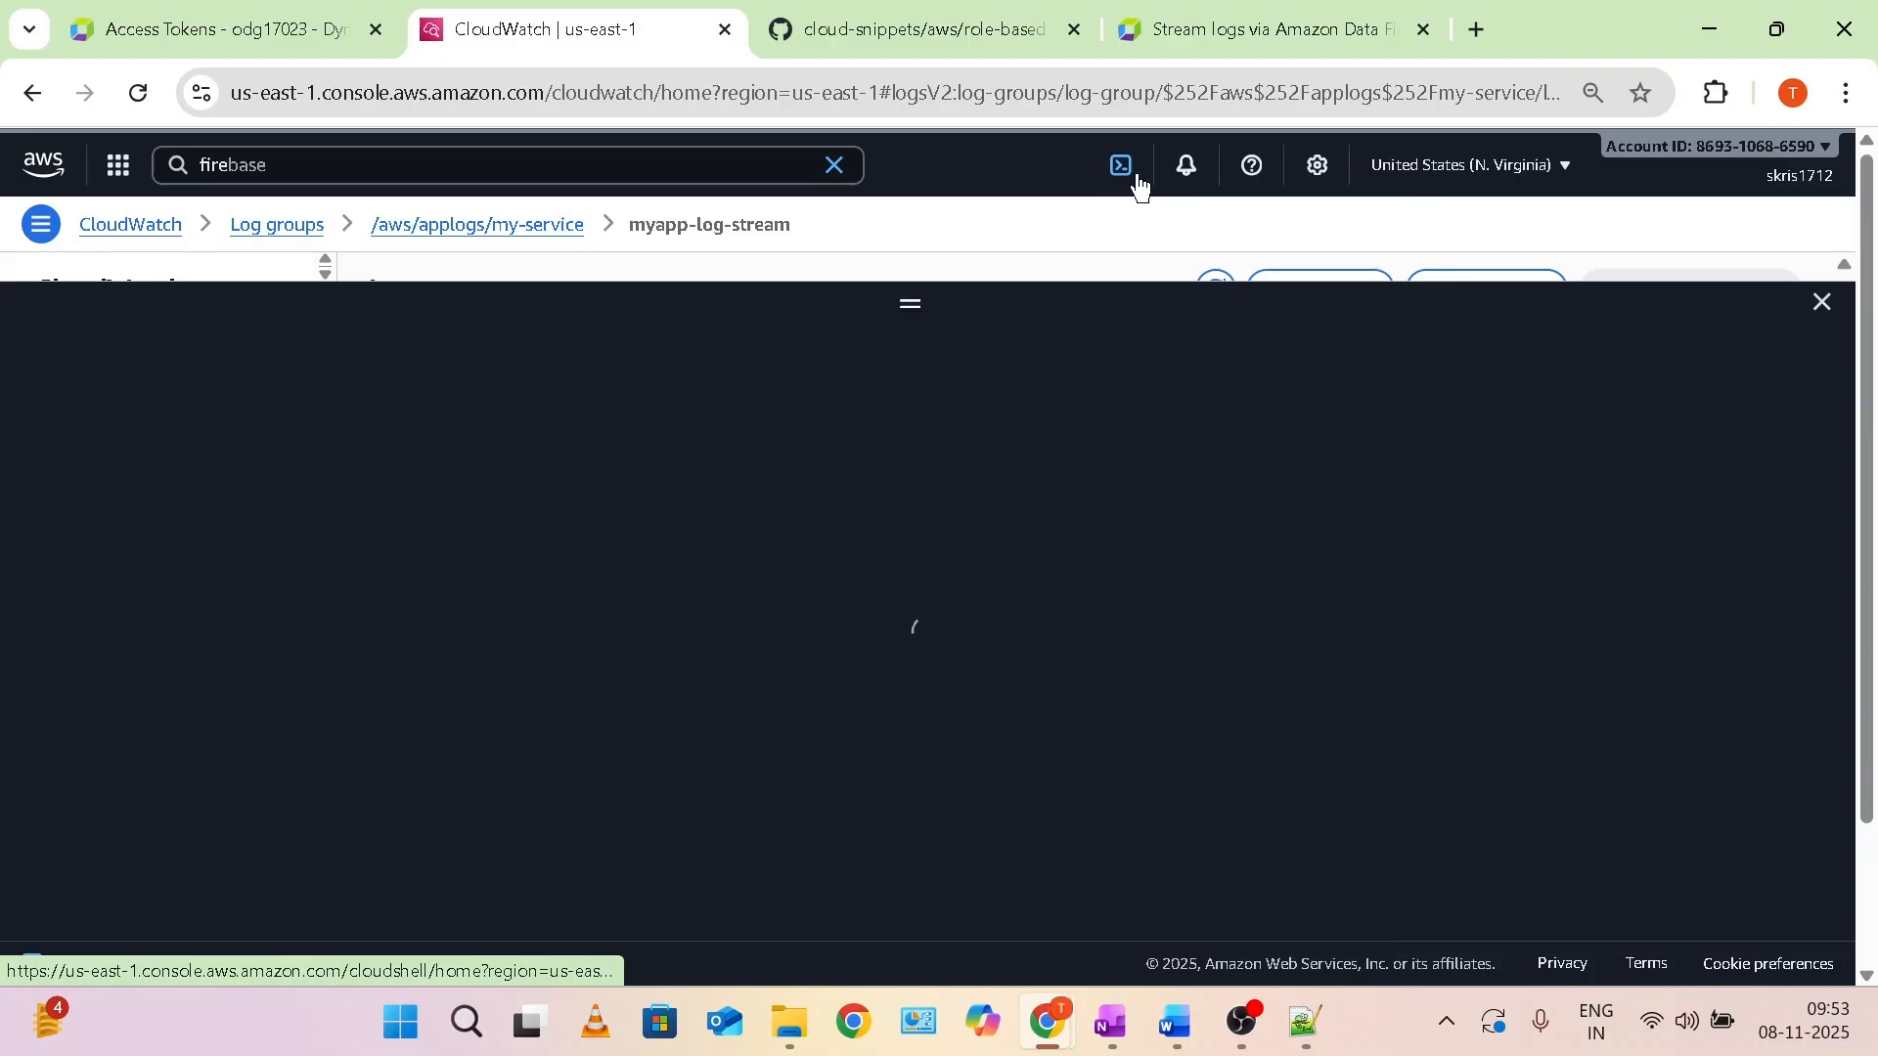
# Paste the API URL, API key and stack name variable assignments into CloudShell and run them.
pyautogui.rightClick(547, 637)
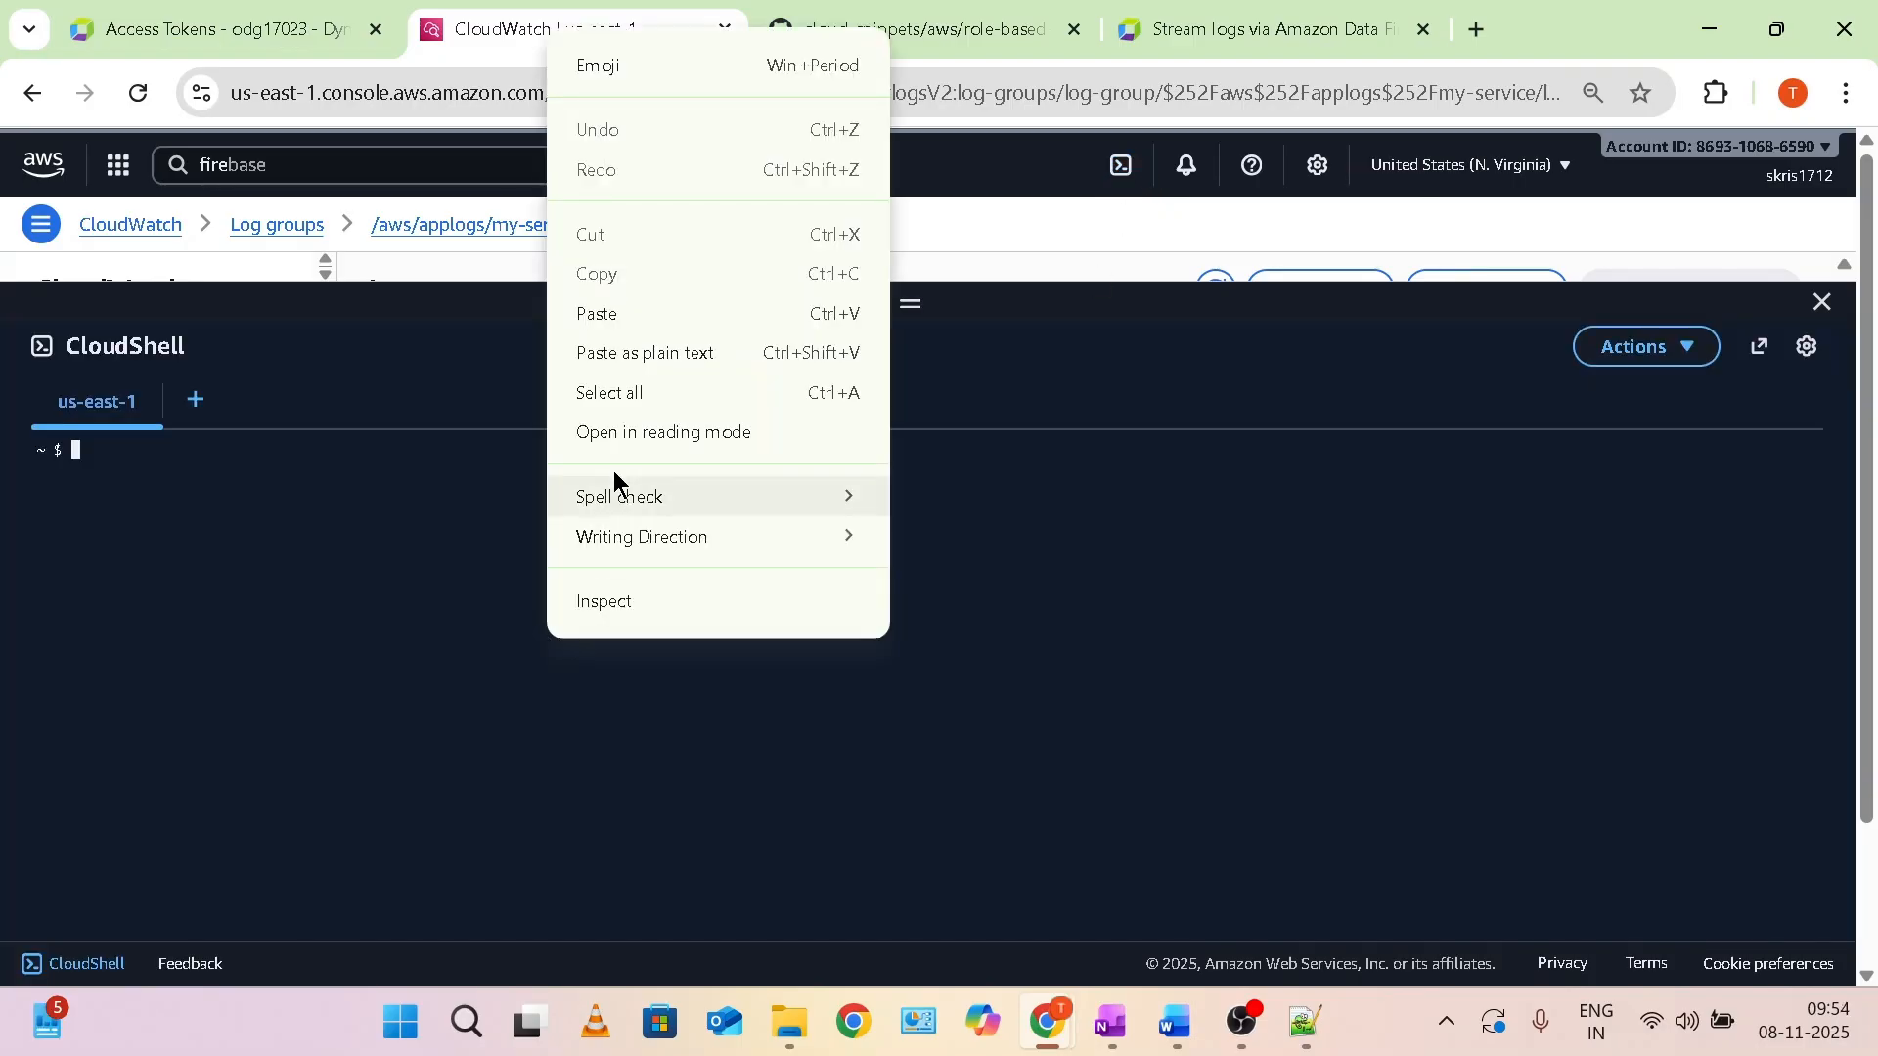
pyautogui.click(600, 310)
pyautogui.click(1103, 833)
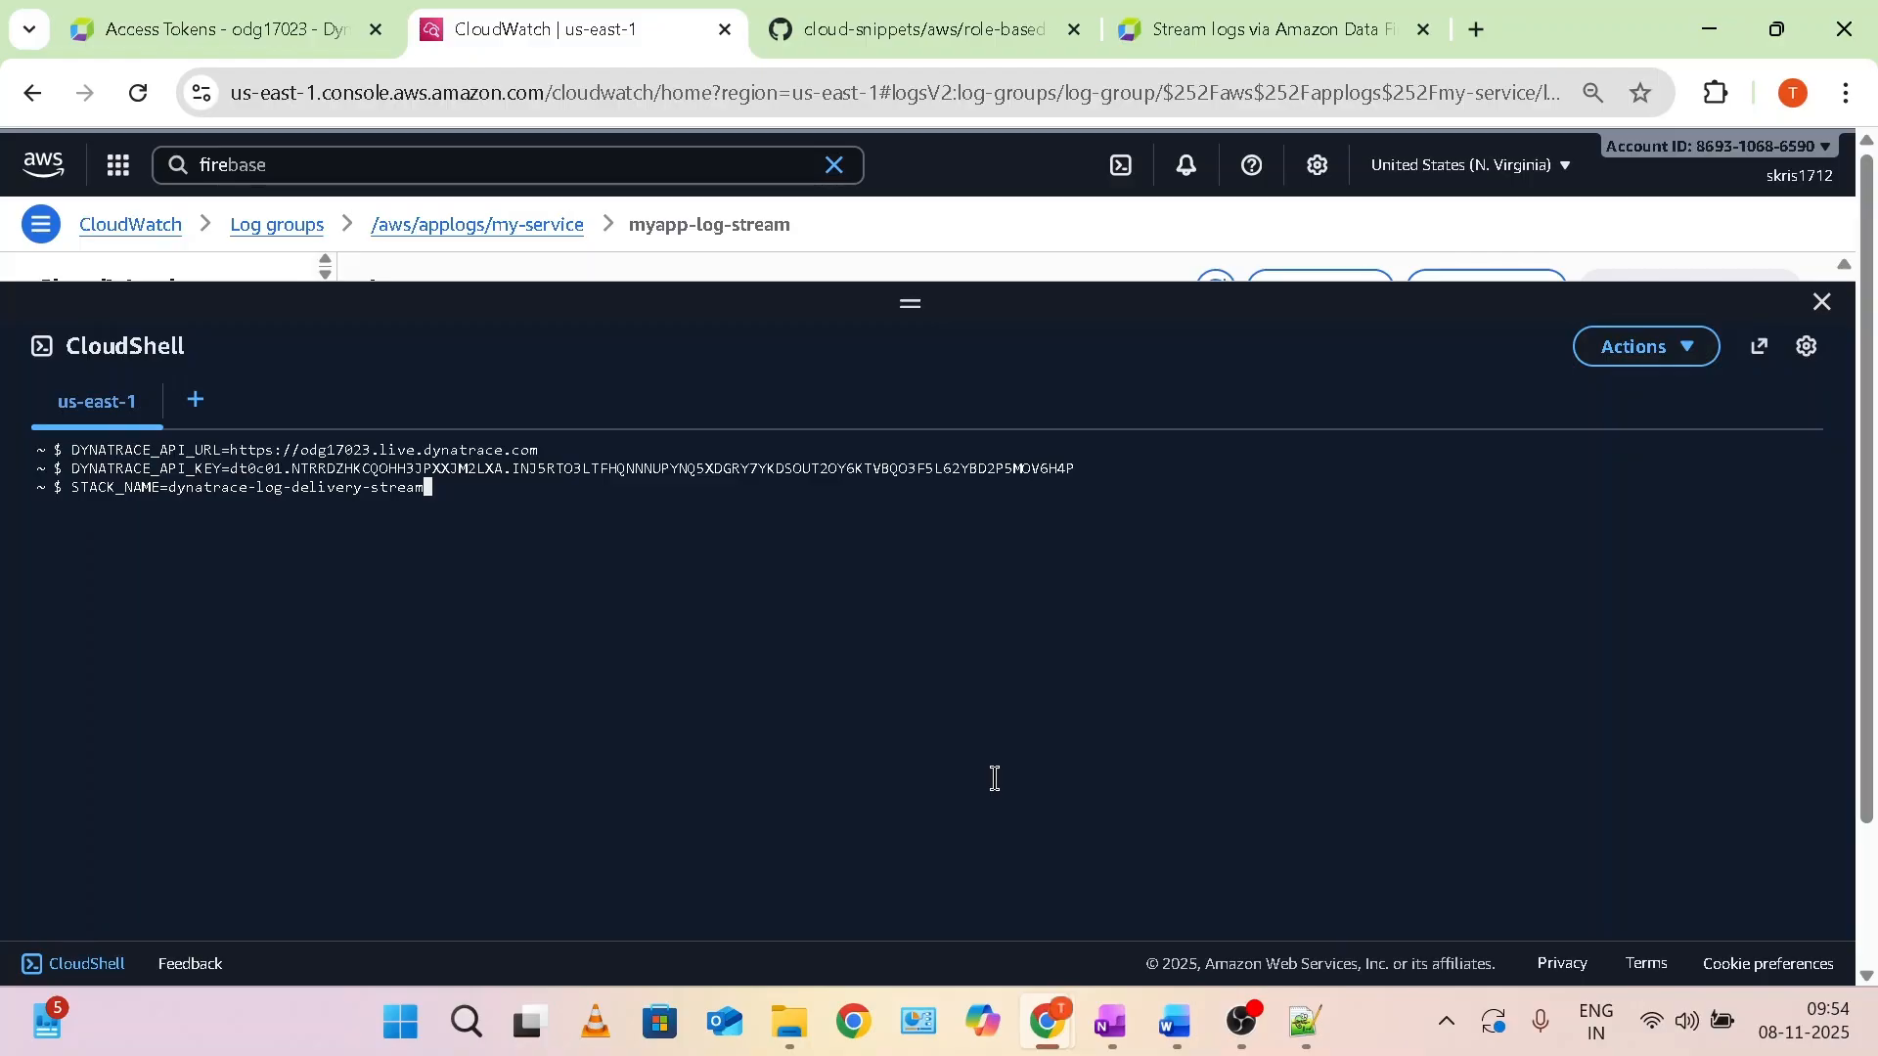
pyautogui.press('Return')
# Copy the wget and aws cloudformation deploy commands for dynatrace-firehose-log-stream.yaml from Notepad++ and run them in CloudShell.
pyautogui.click(1307, 1023)
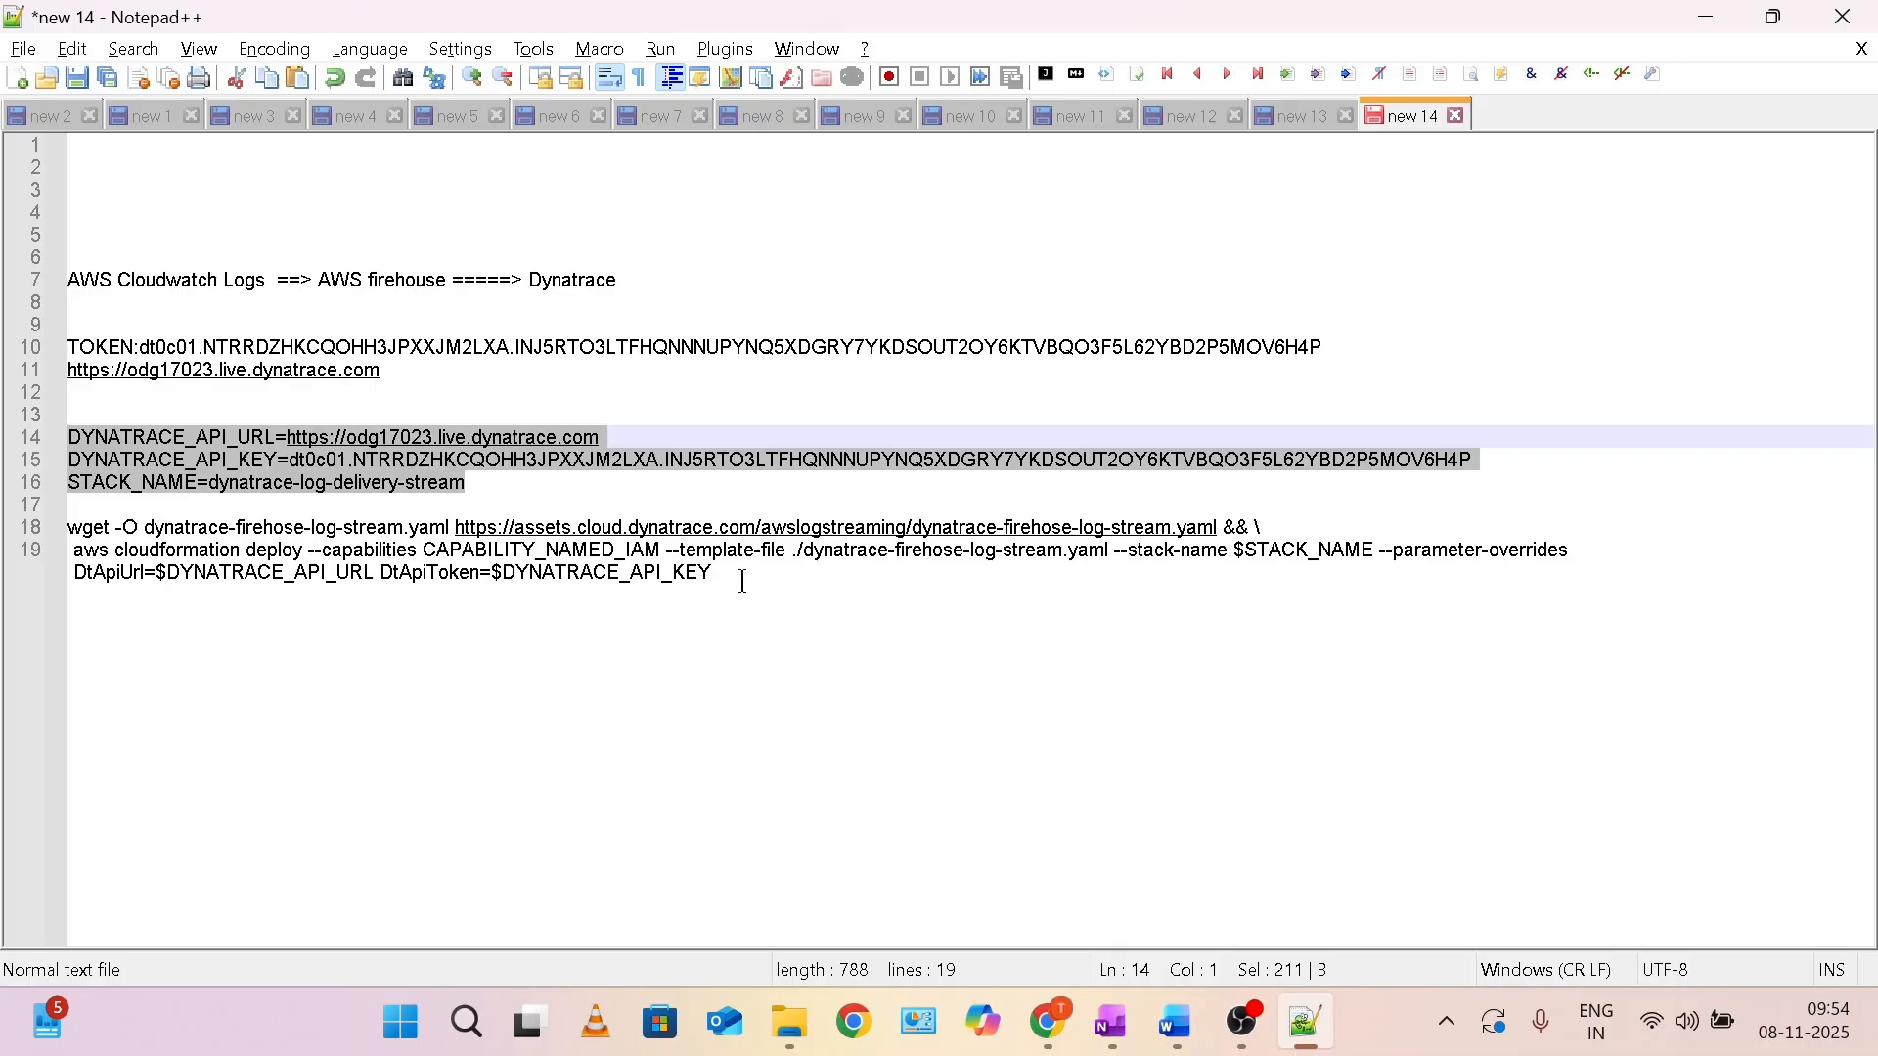
pyautogui.moveTo(744, 581); pyautogui.dragTo(56, 528)
pyautogui.hotkey('ctrl', 'c')
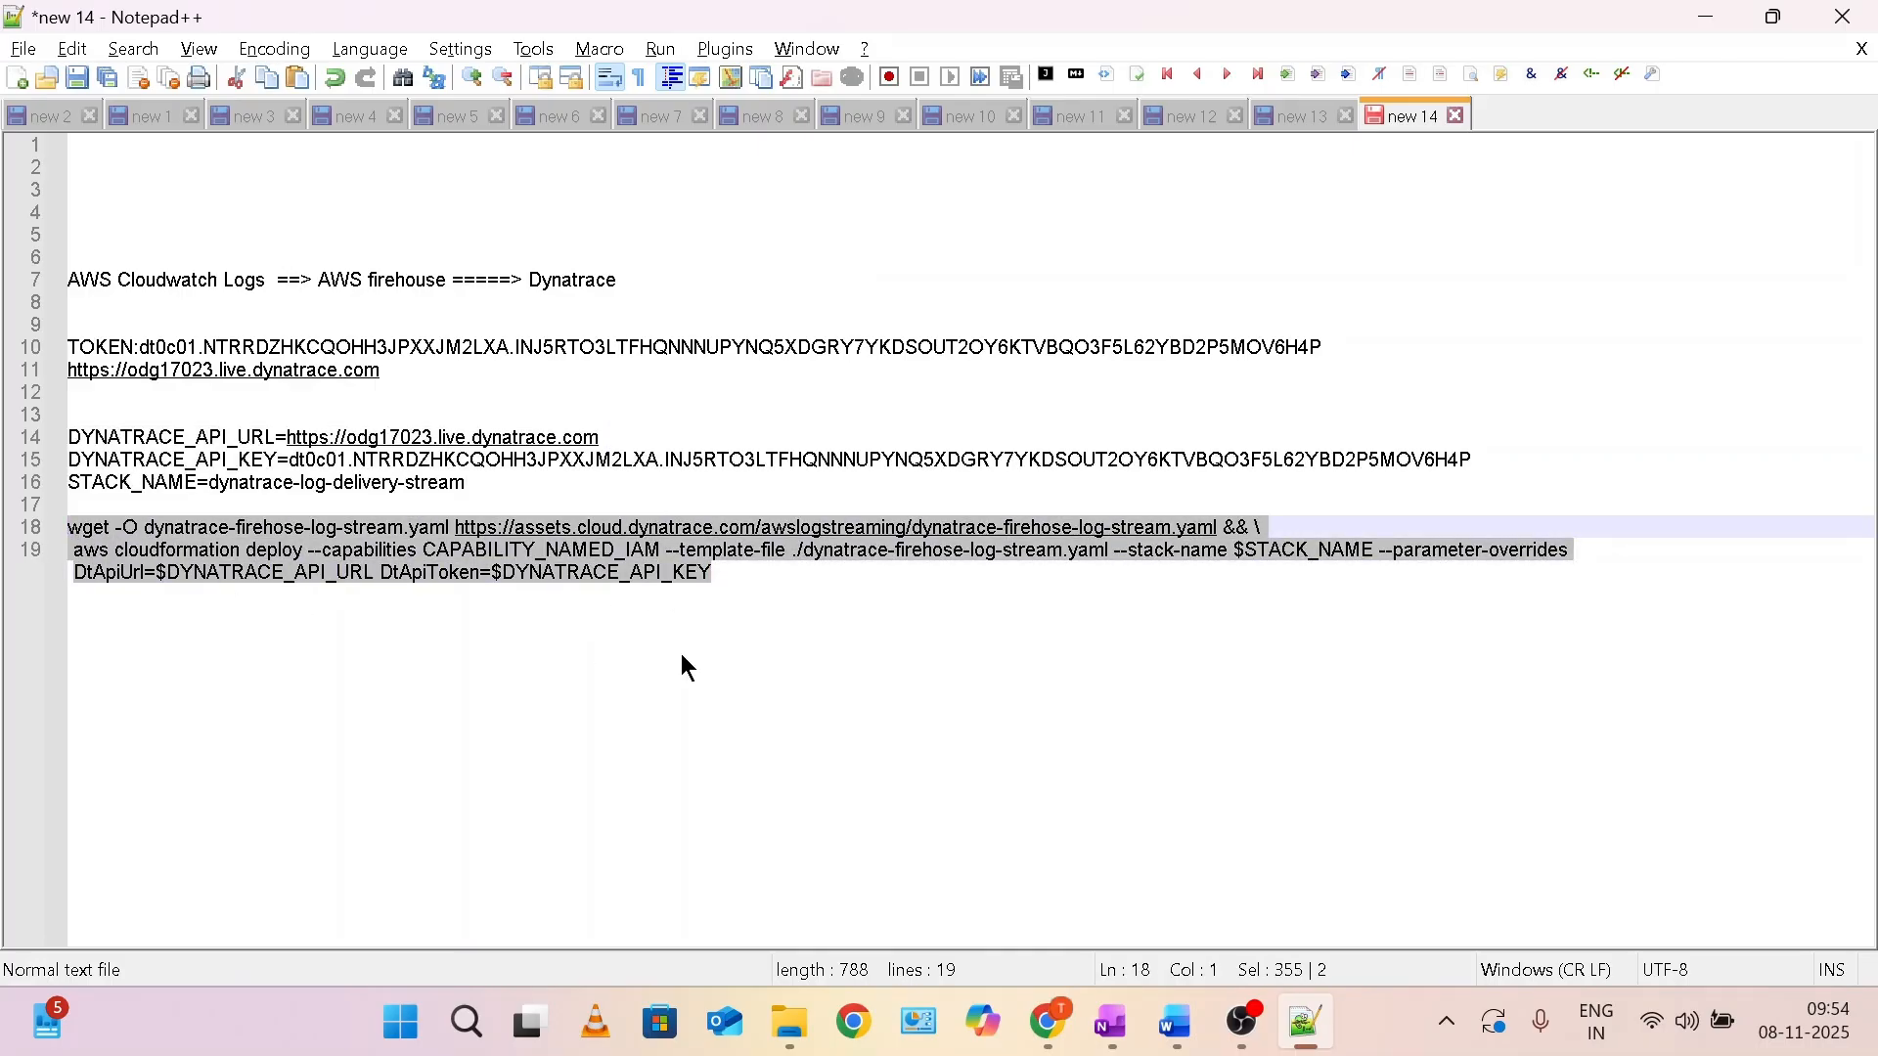
pyautogui.moveTo(1050, 1024)
pyautogui.click(783, 800)
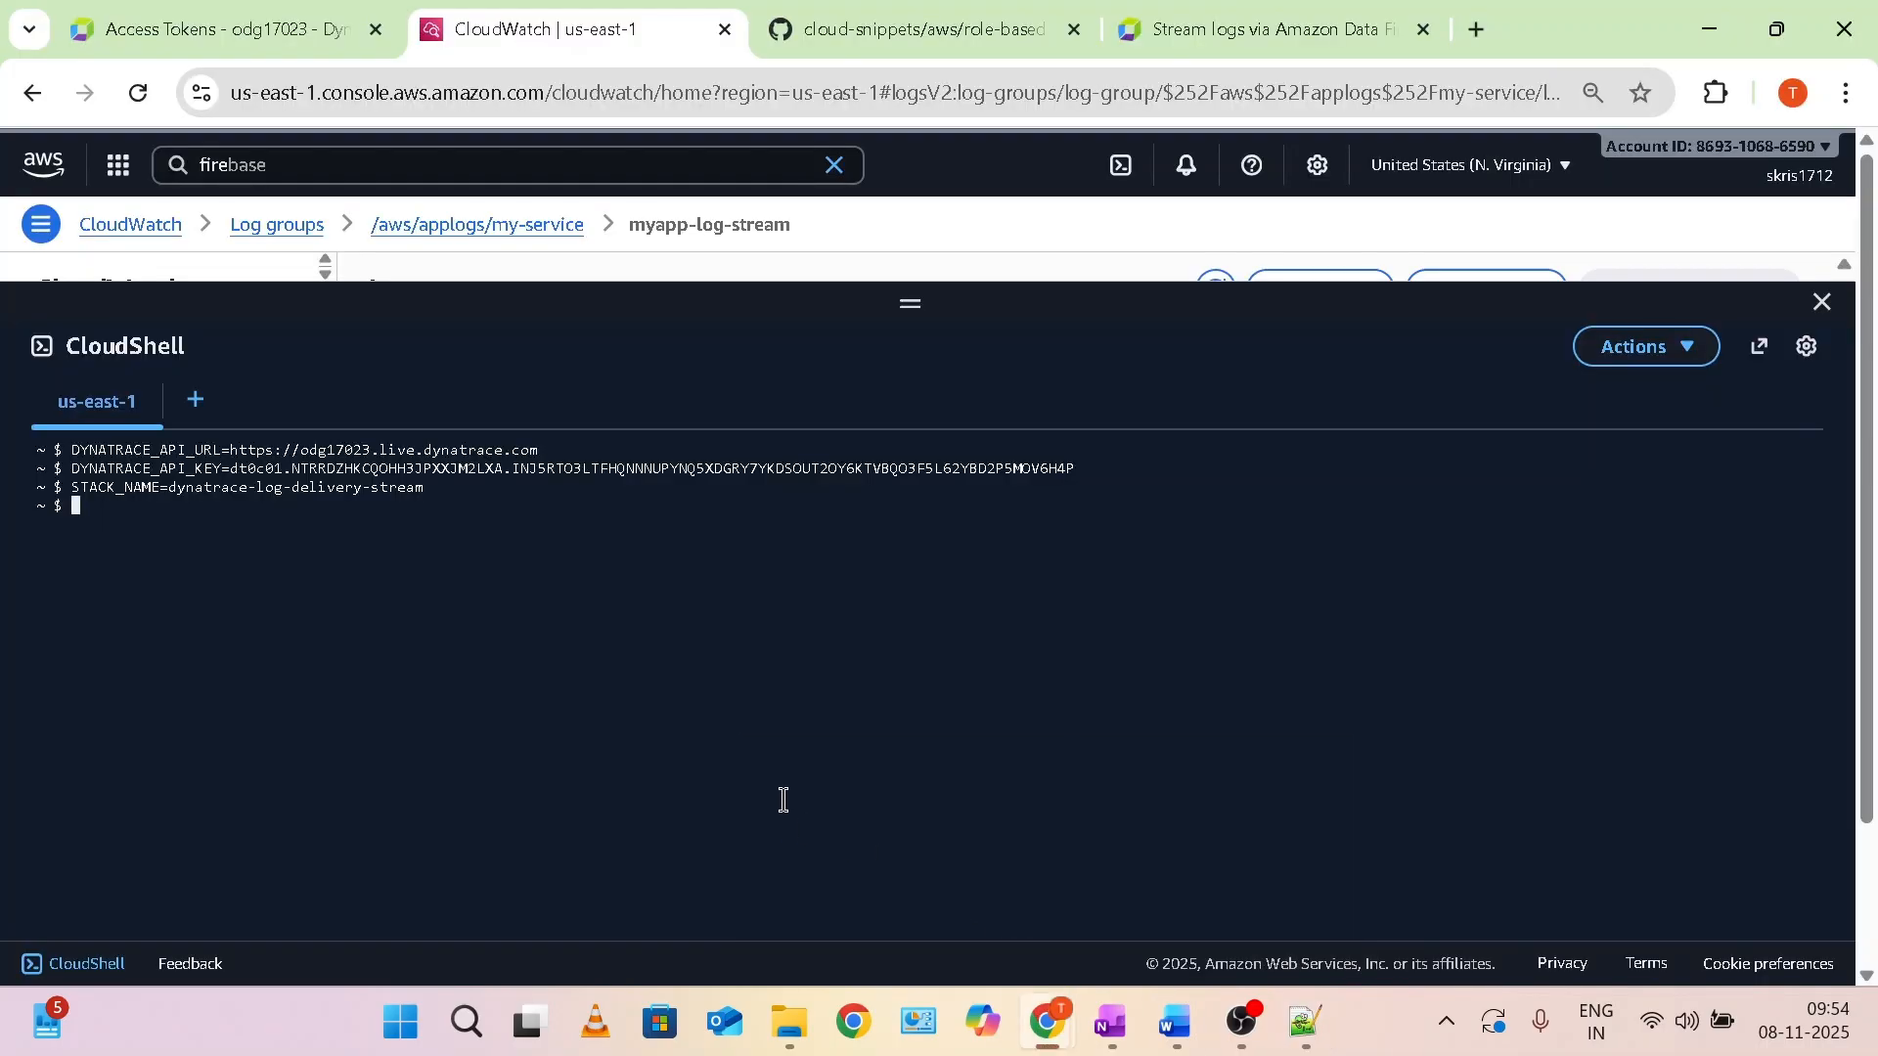
pyautogui.rightClick(786, 800)
pyautogui.click(841, 479)
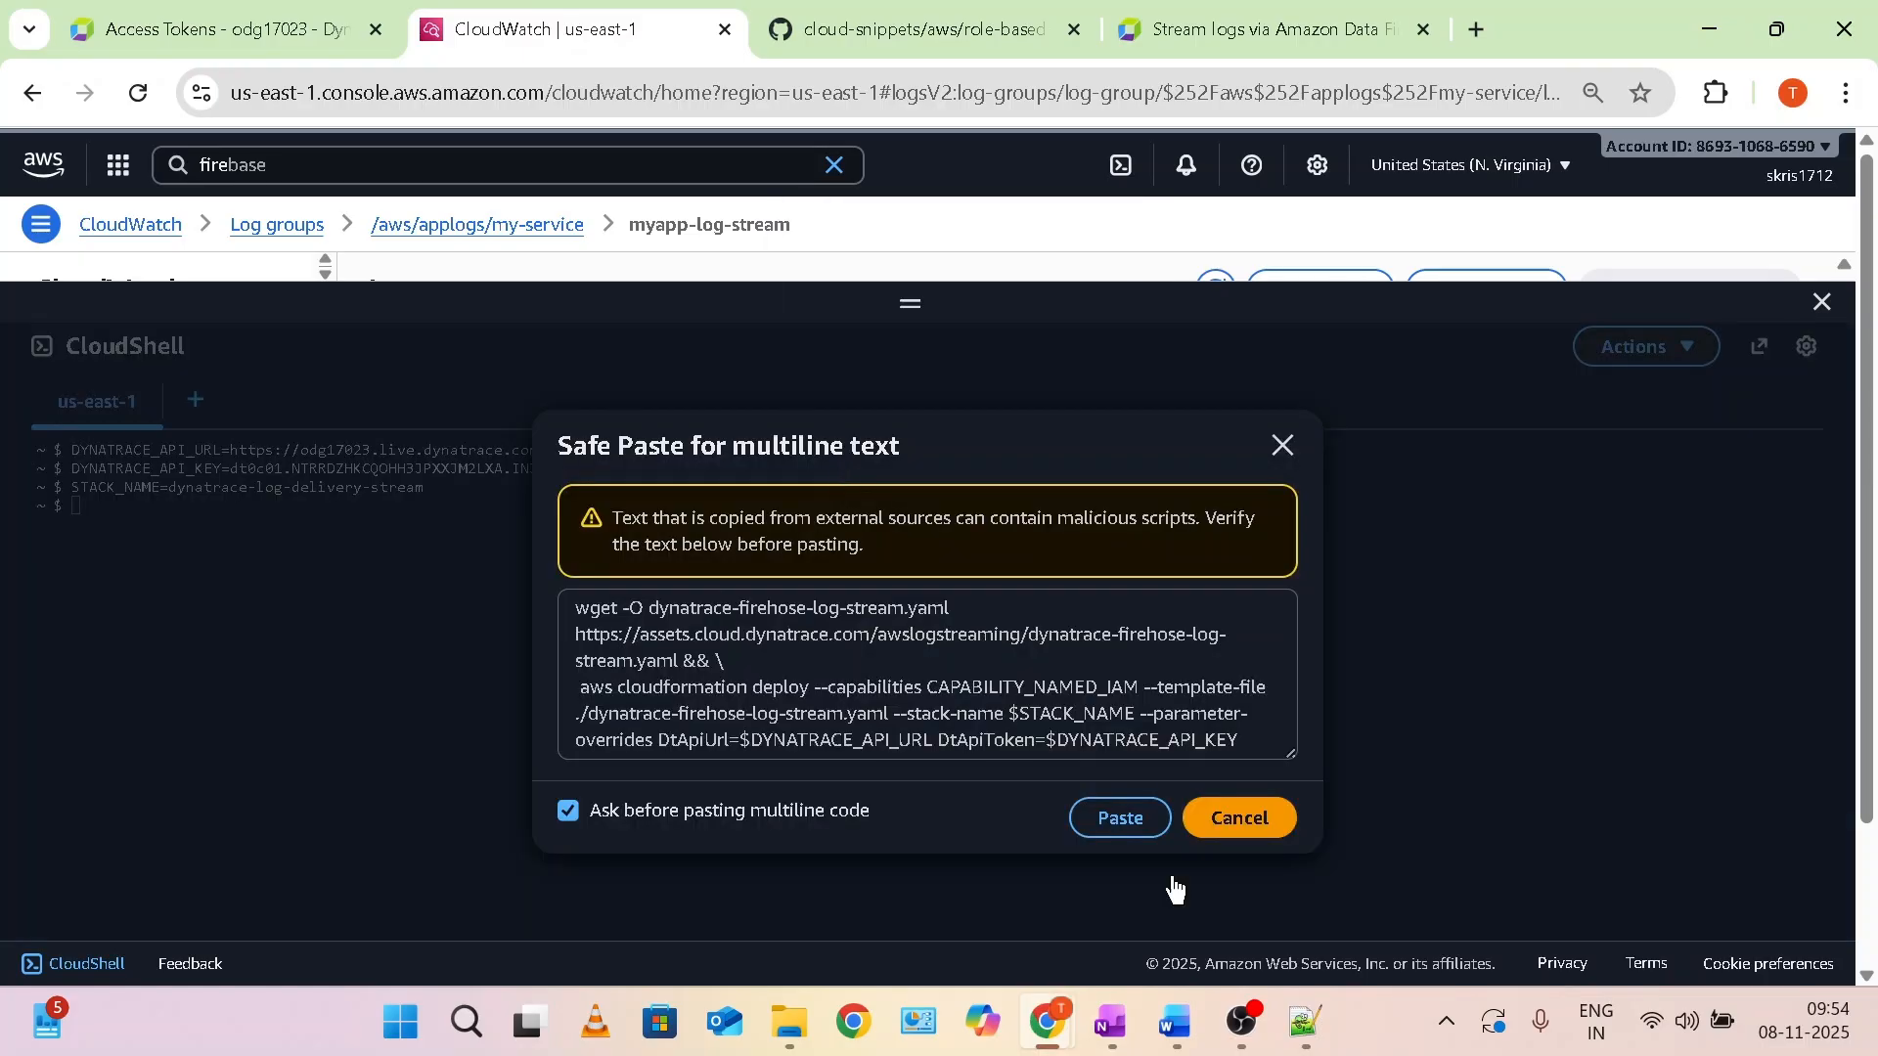
pyautogui.click(1120, 819)
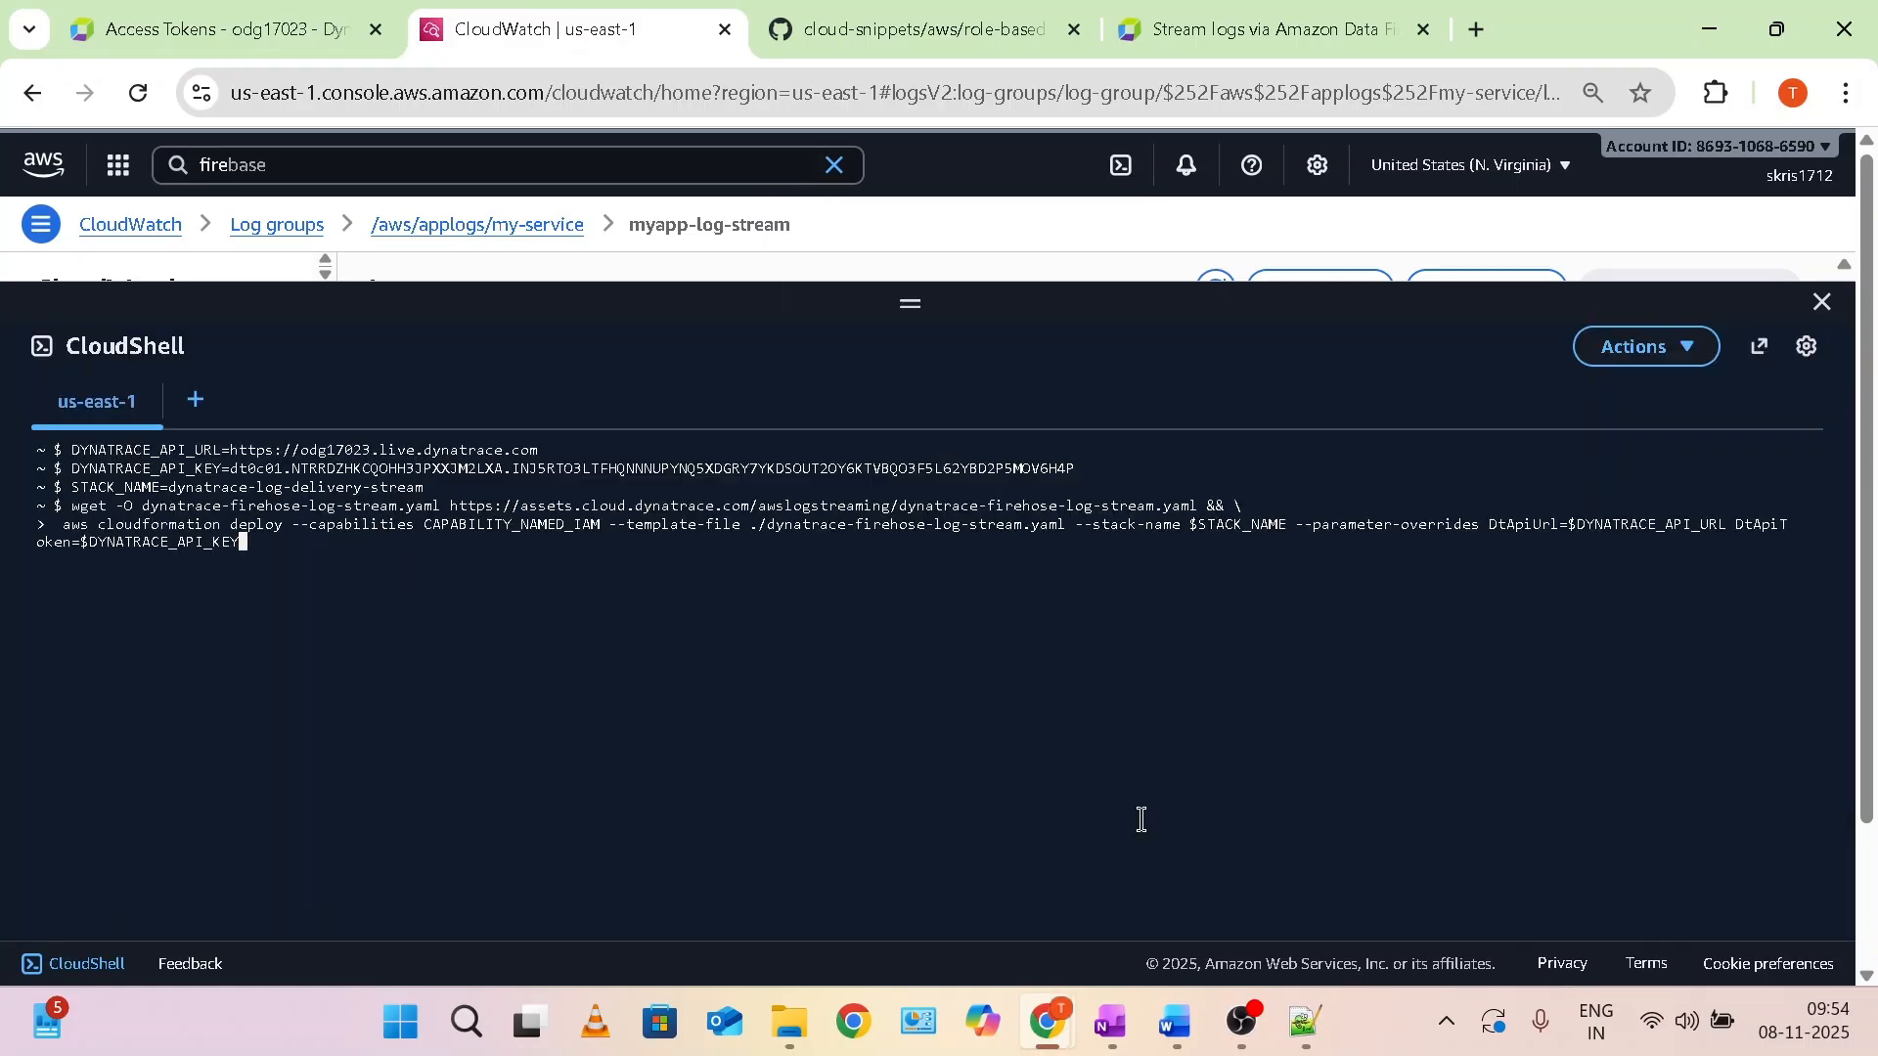
pyautogui.press('Return')
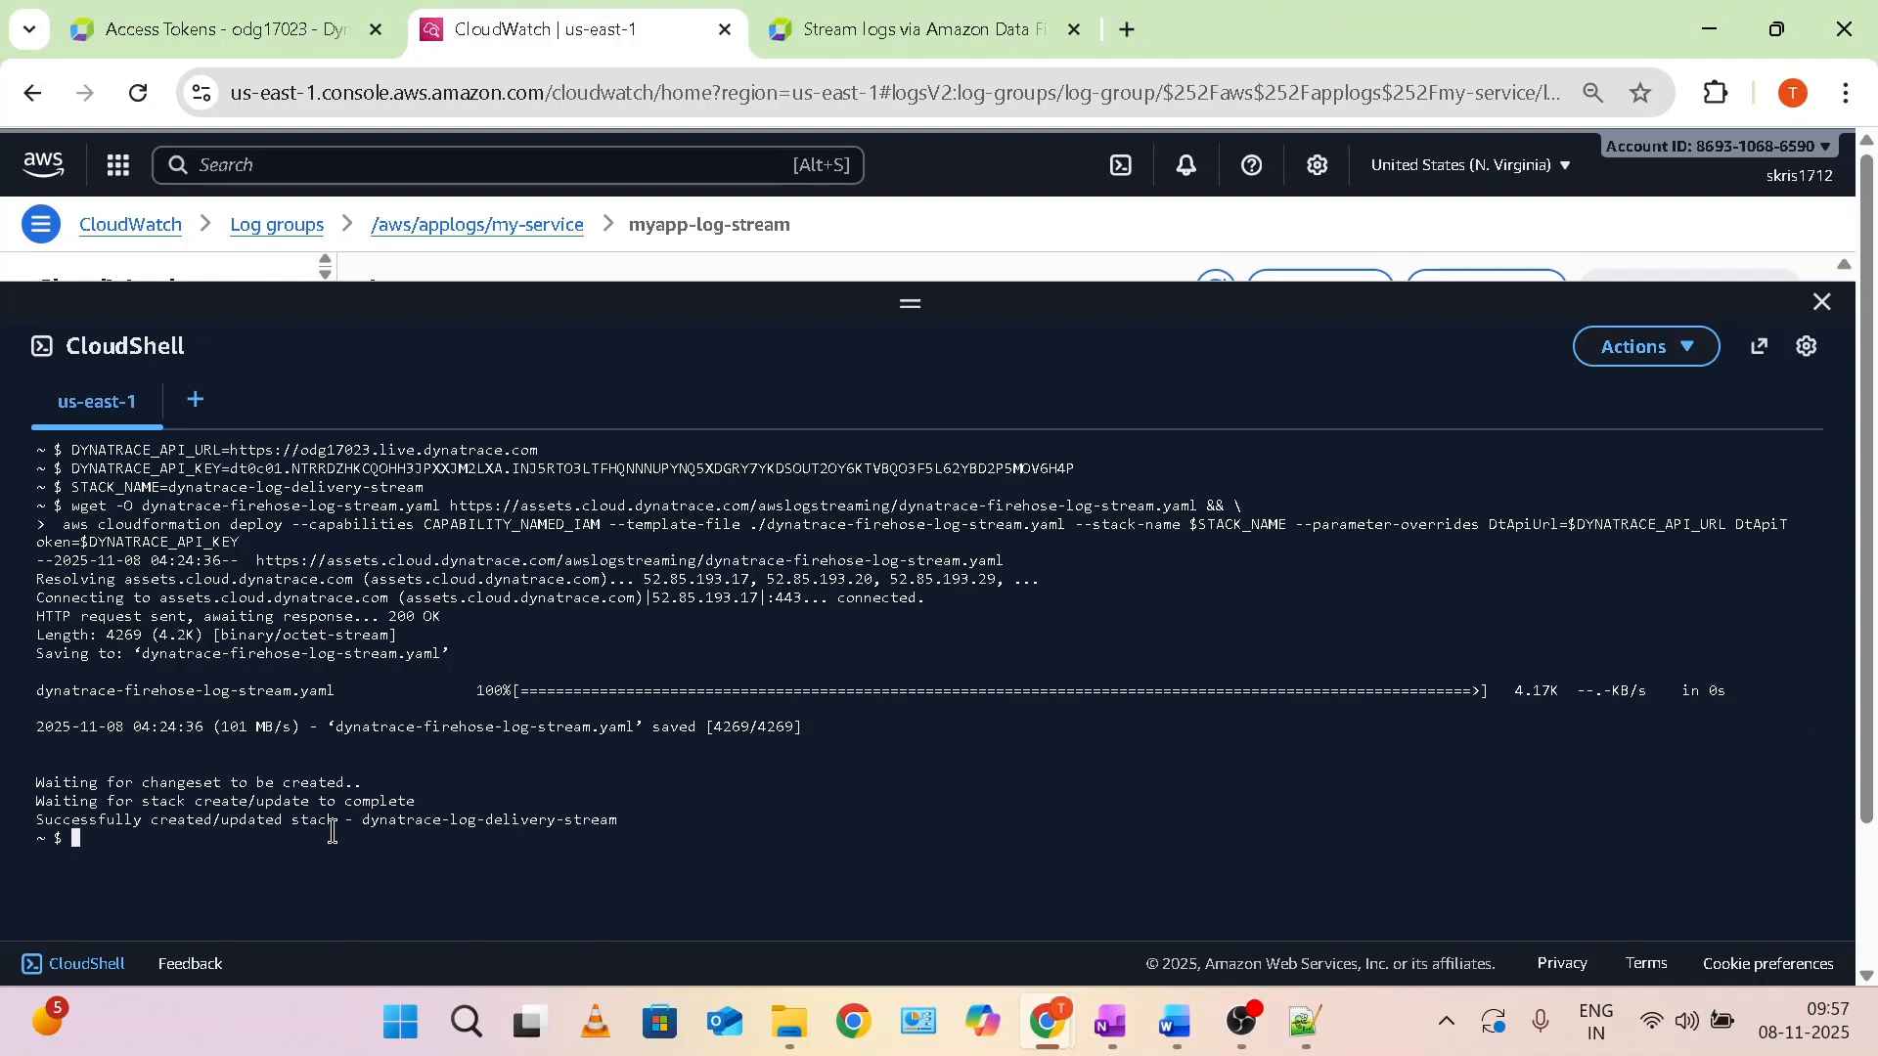
# Check the deployment output, shrink the CloudShell pane, and open the CloudFormation service to view its stacks.
pyautogui.moveTo(609, 822); pyautogui.dragTo(97, 821)
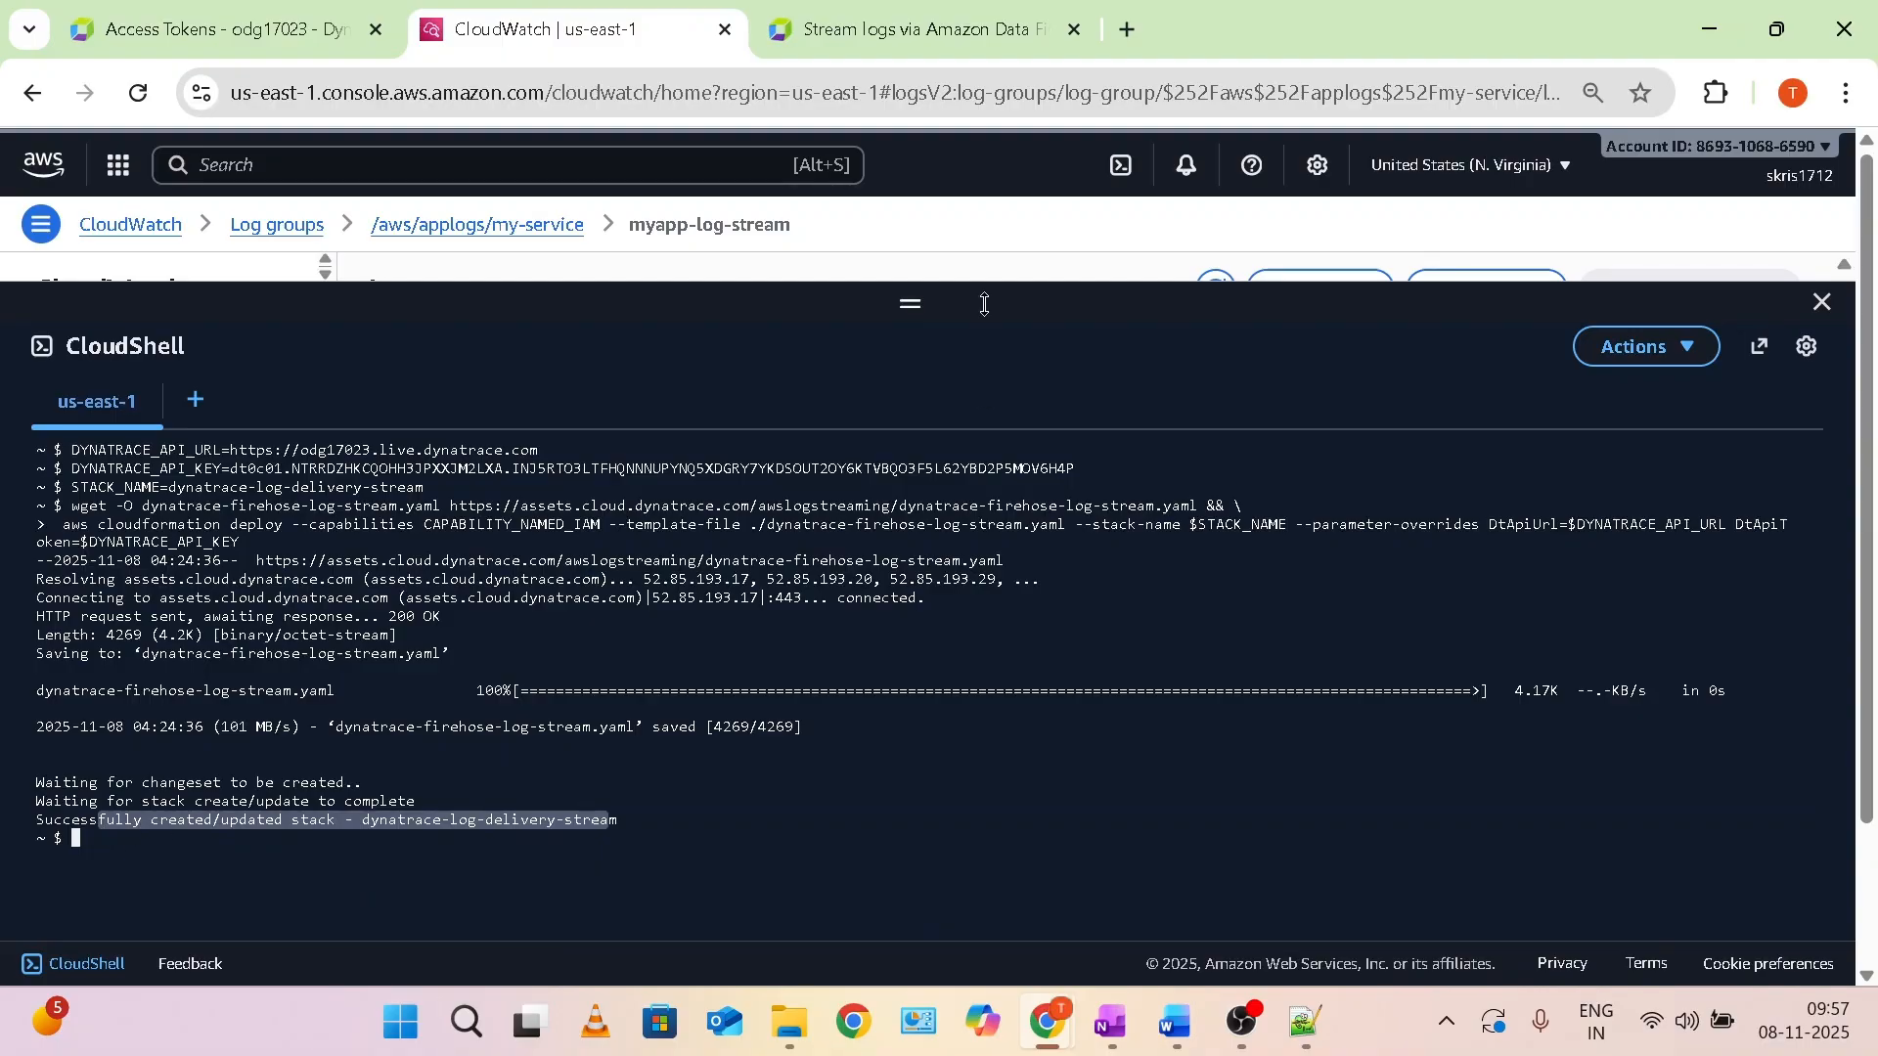
pyautogui.moveTo(909, 308); pyautogui.dragTo(920, 778)
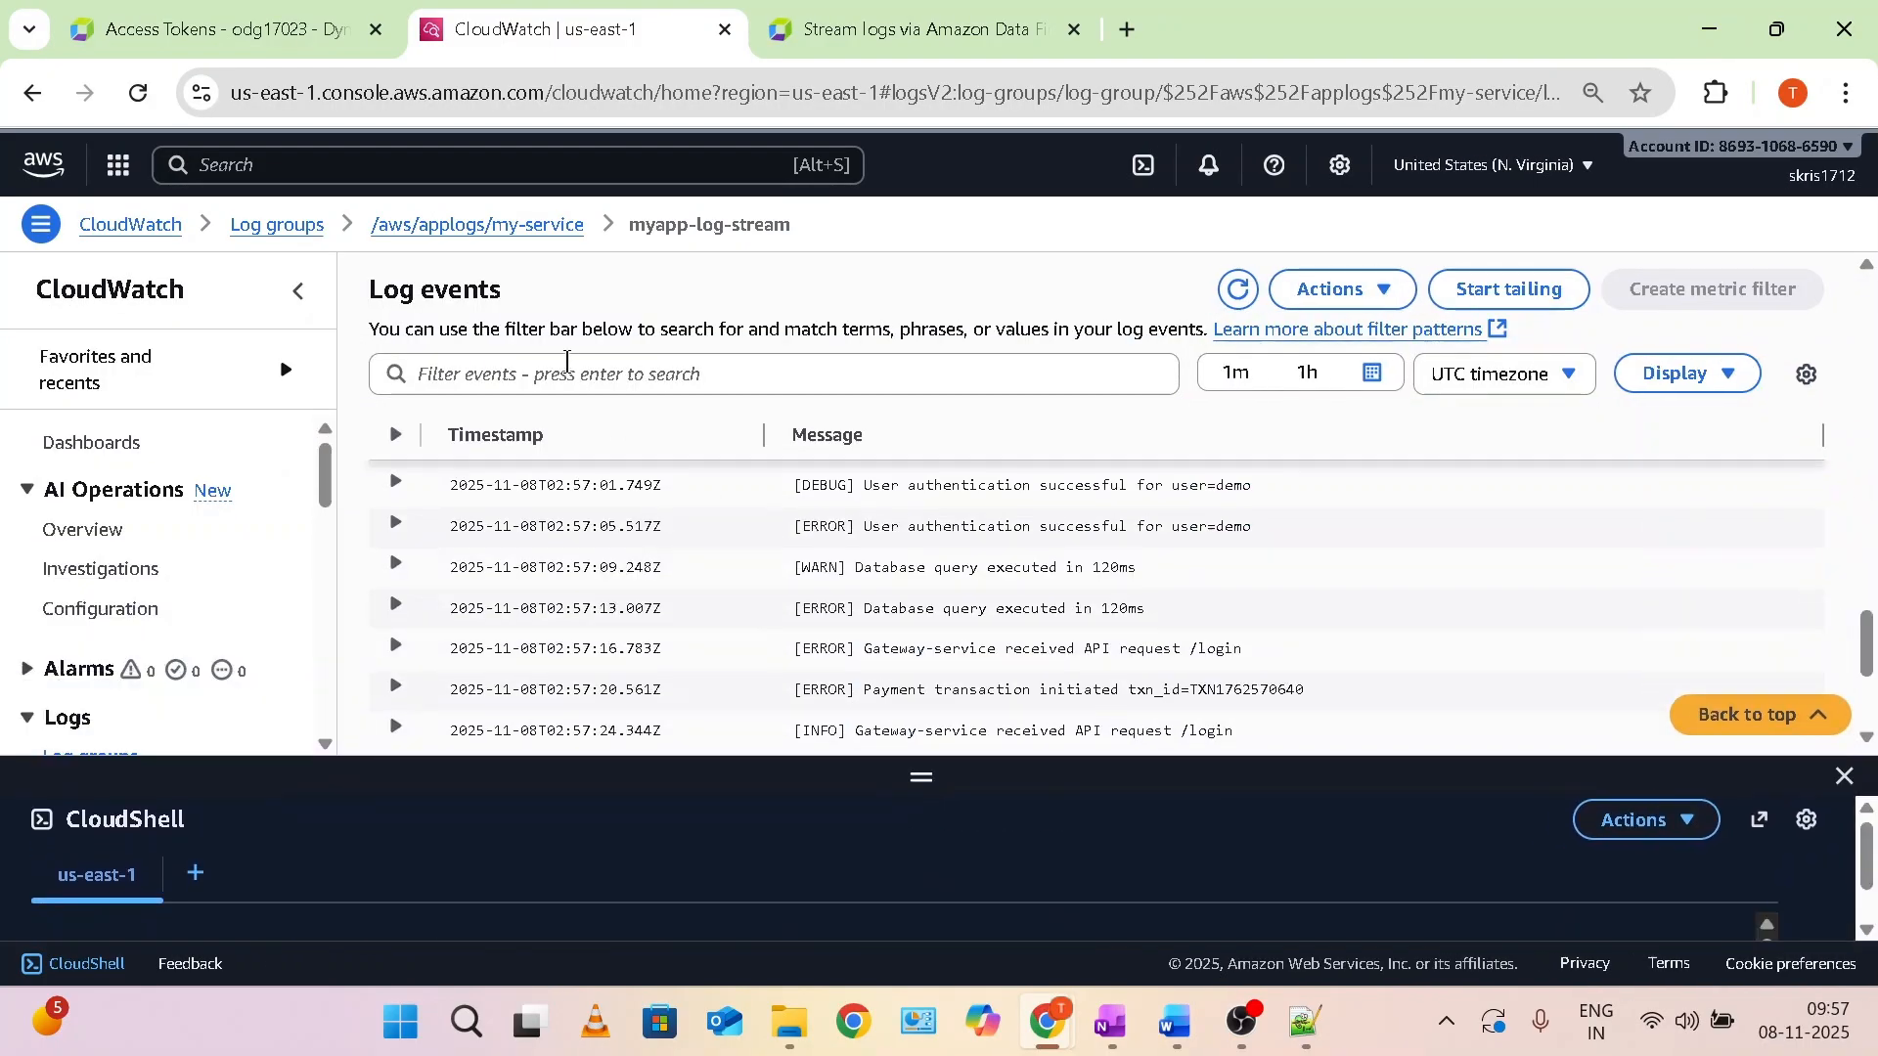
pyautogui.click(535, 168)
pyautogui.write('clou')
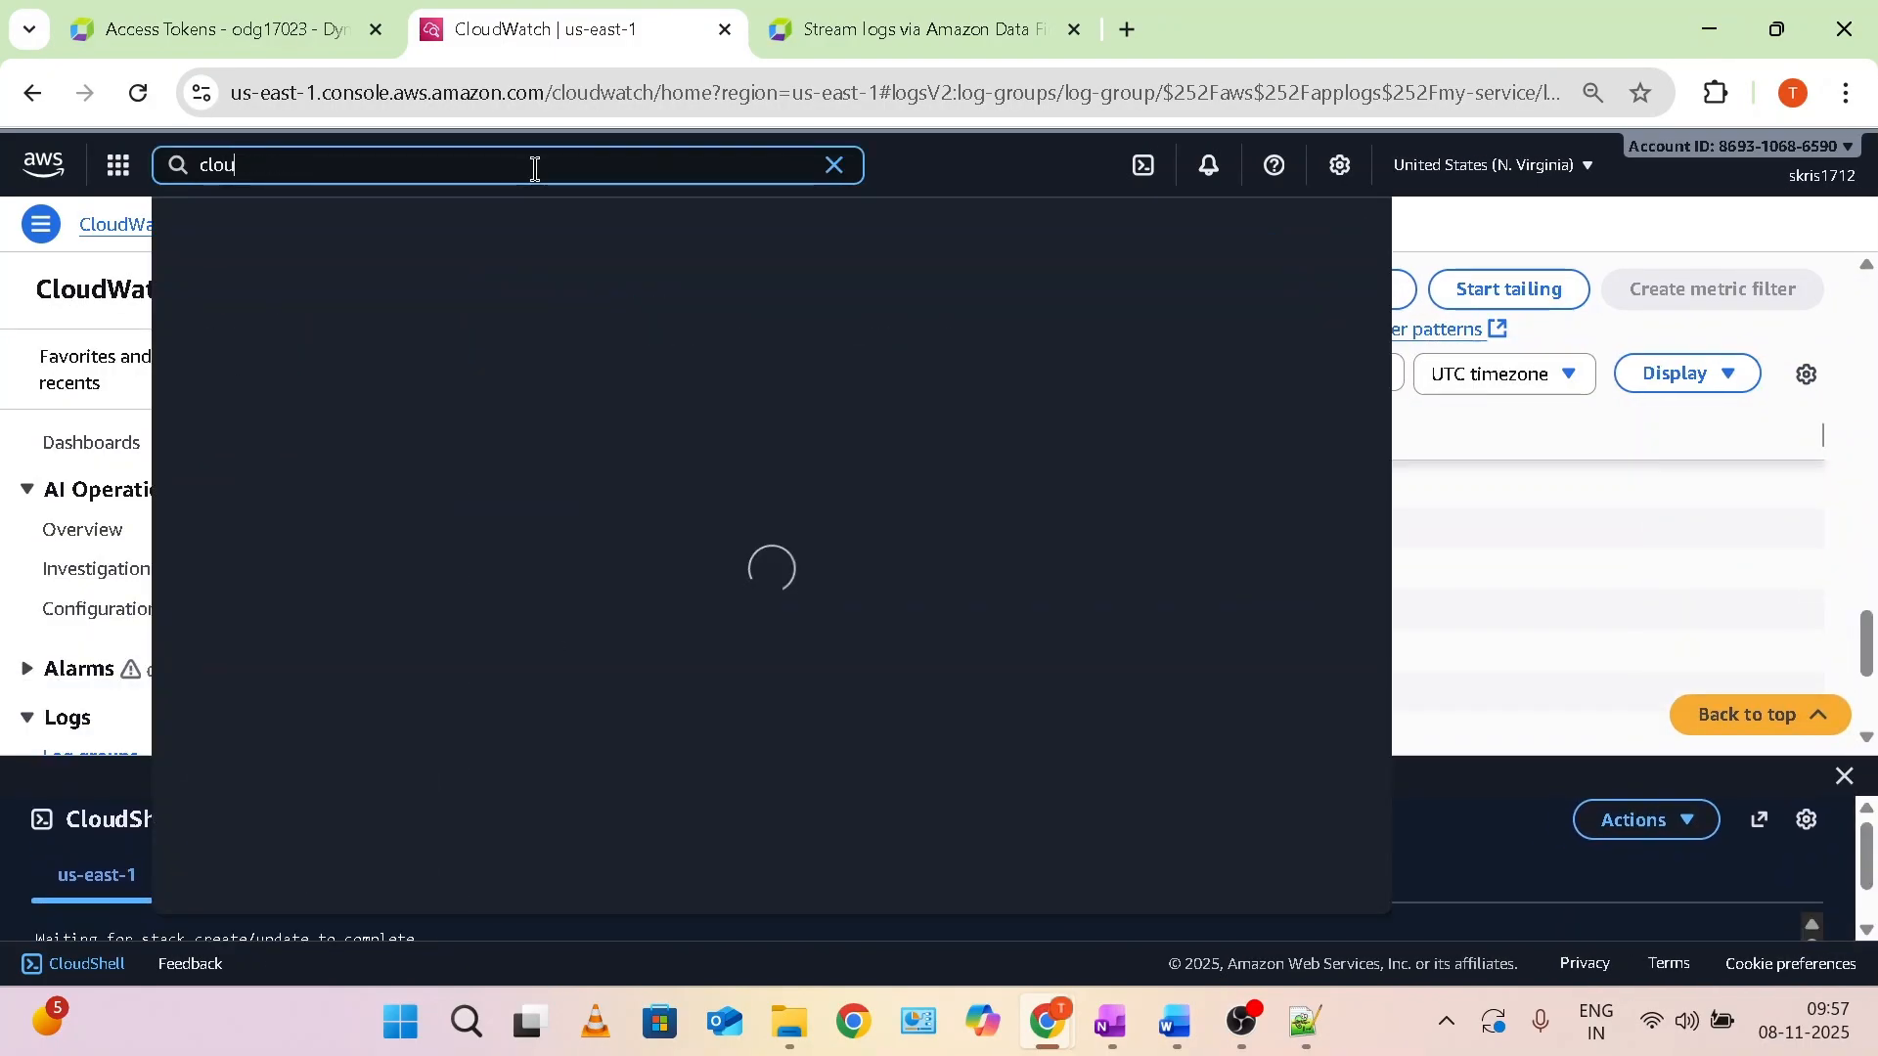
pyautogui.write('dfo')
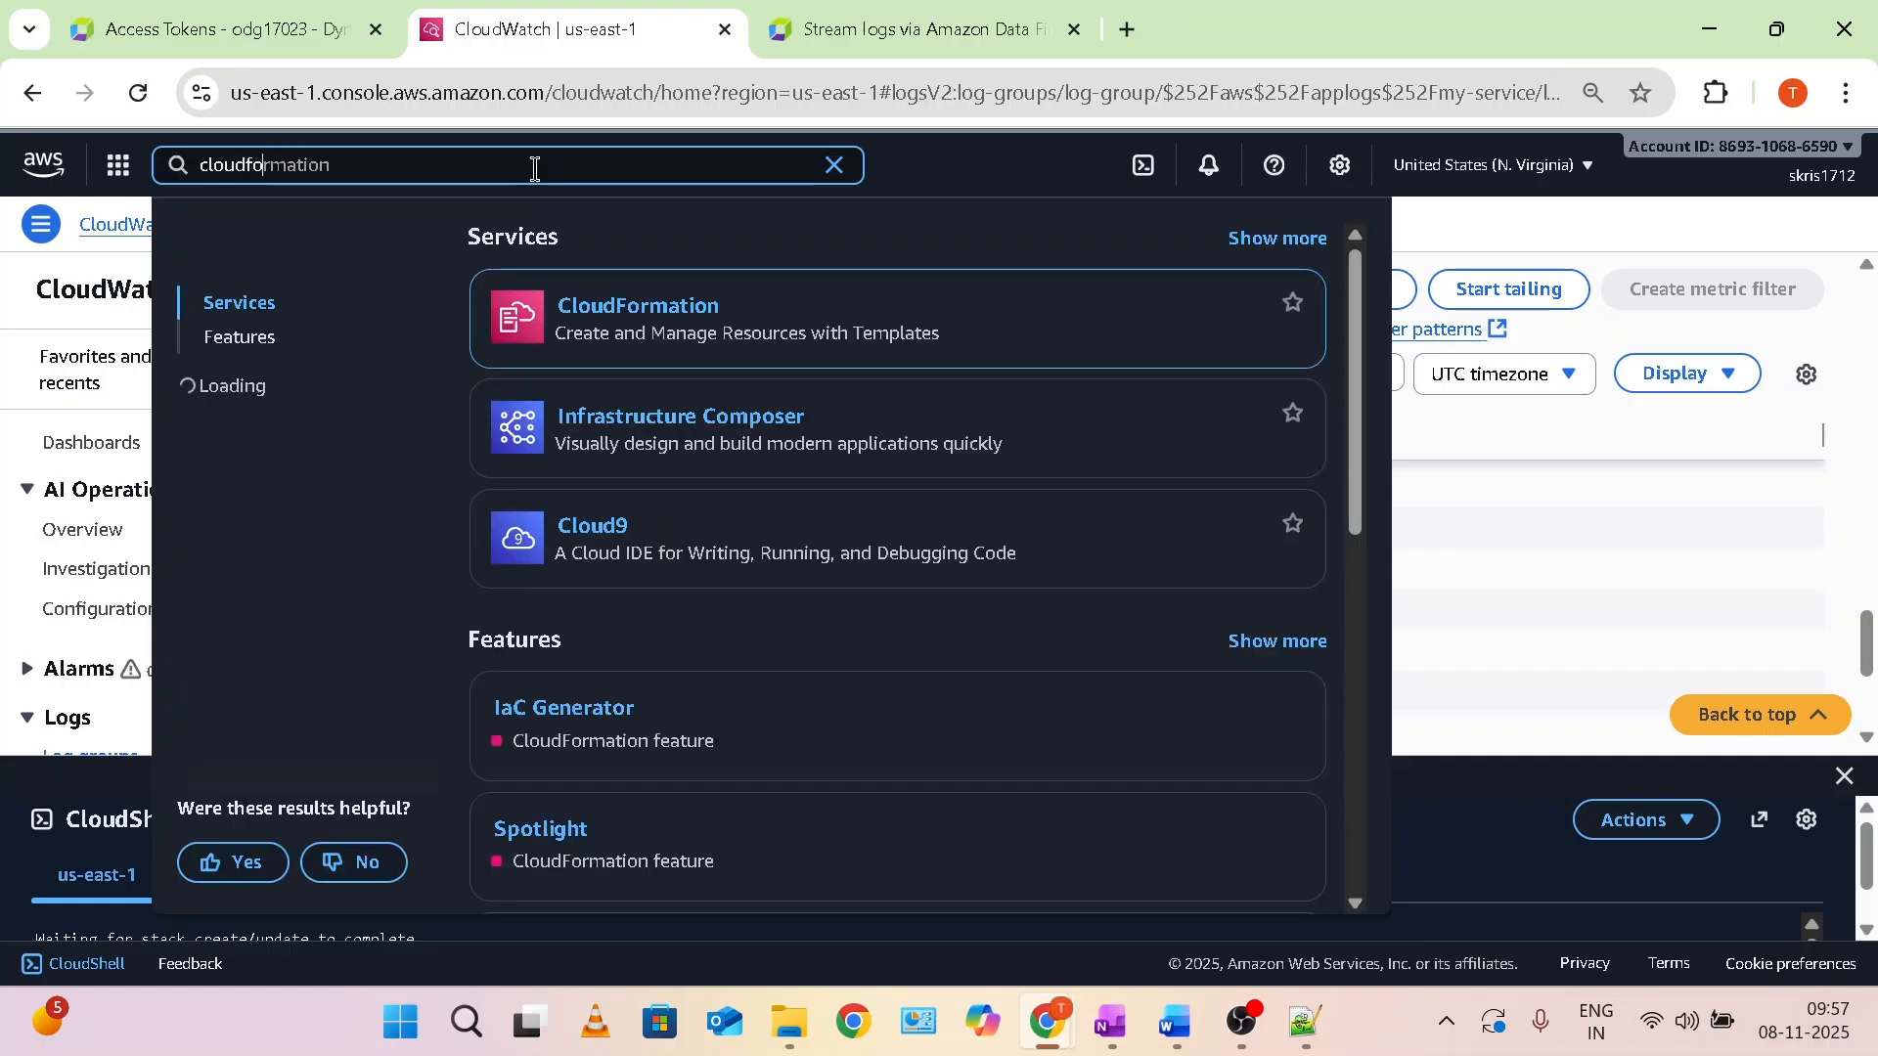
pyautogui.click(691, 309)
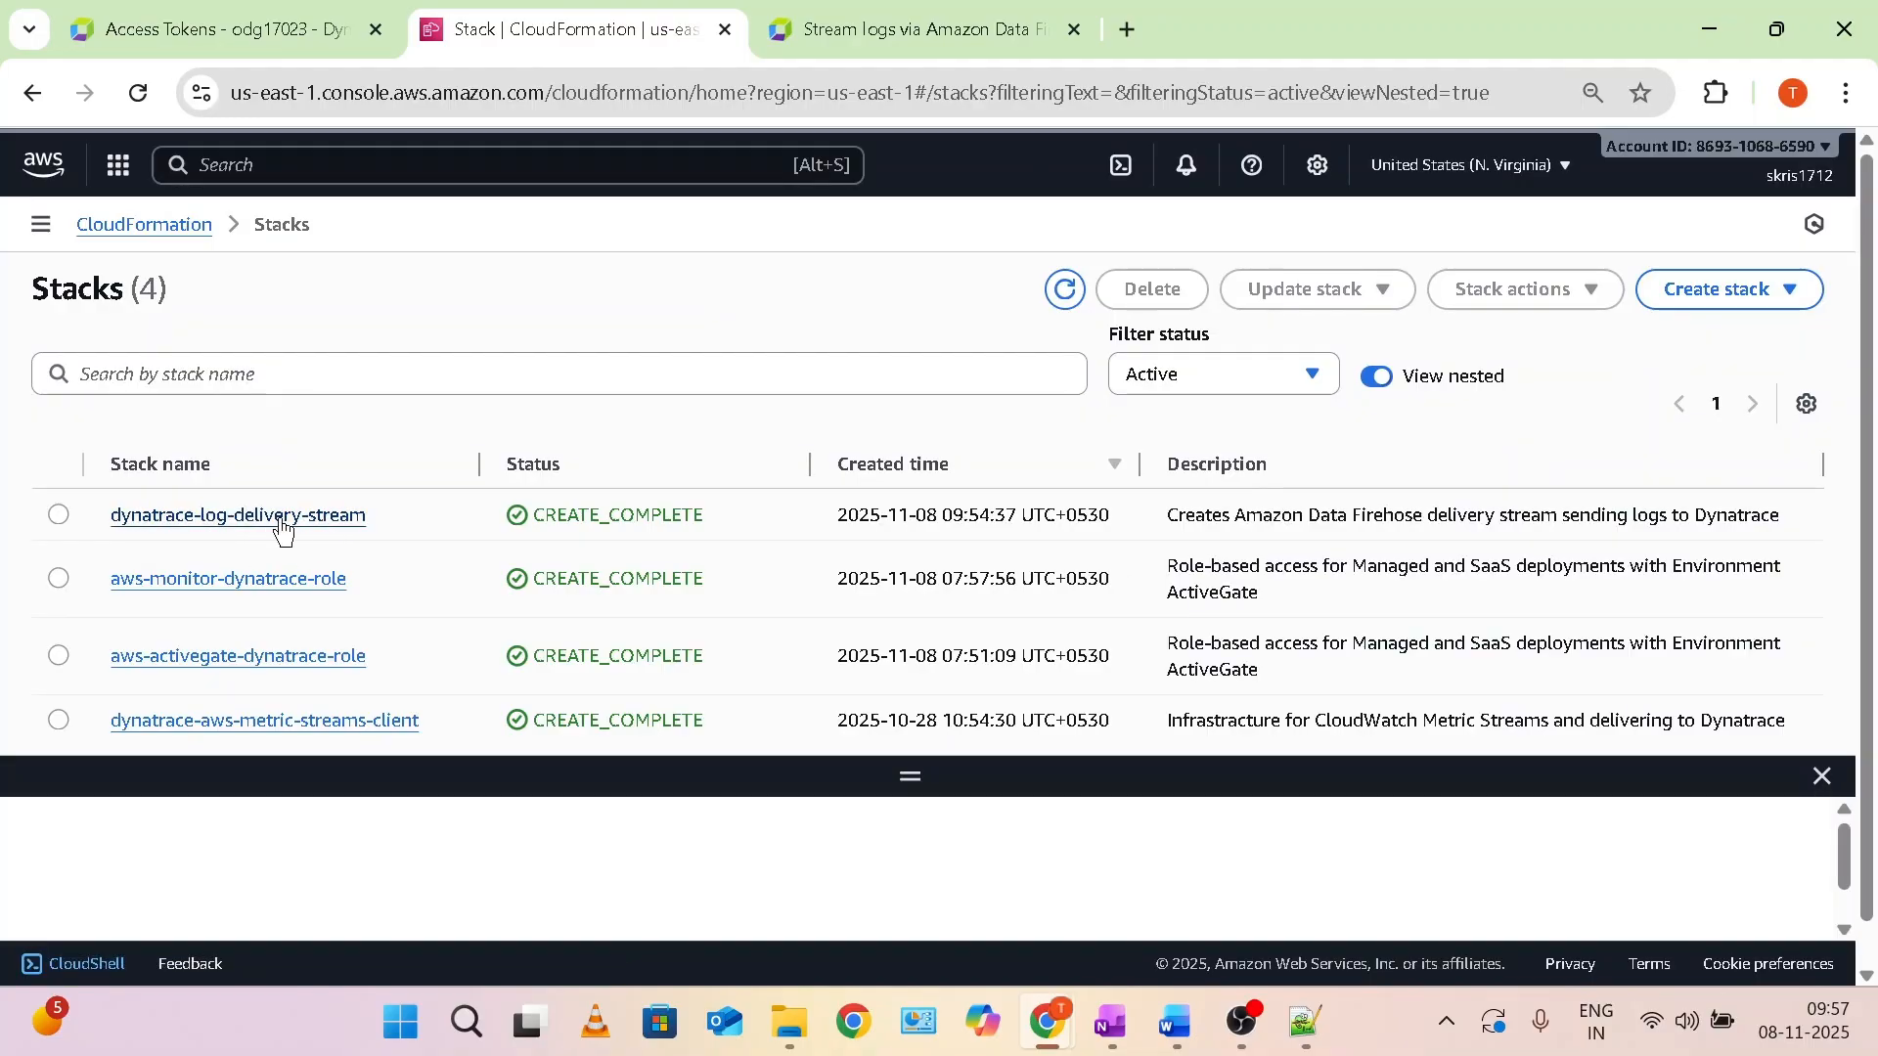
# Search the AWS console for "firehouse" and open the Amazon Data Firehose service.
pyautogui.click(454, 164)
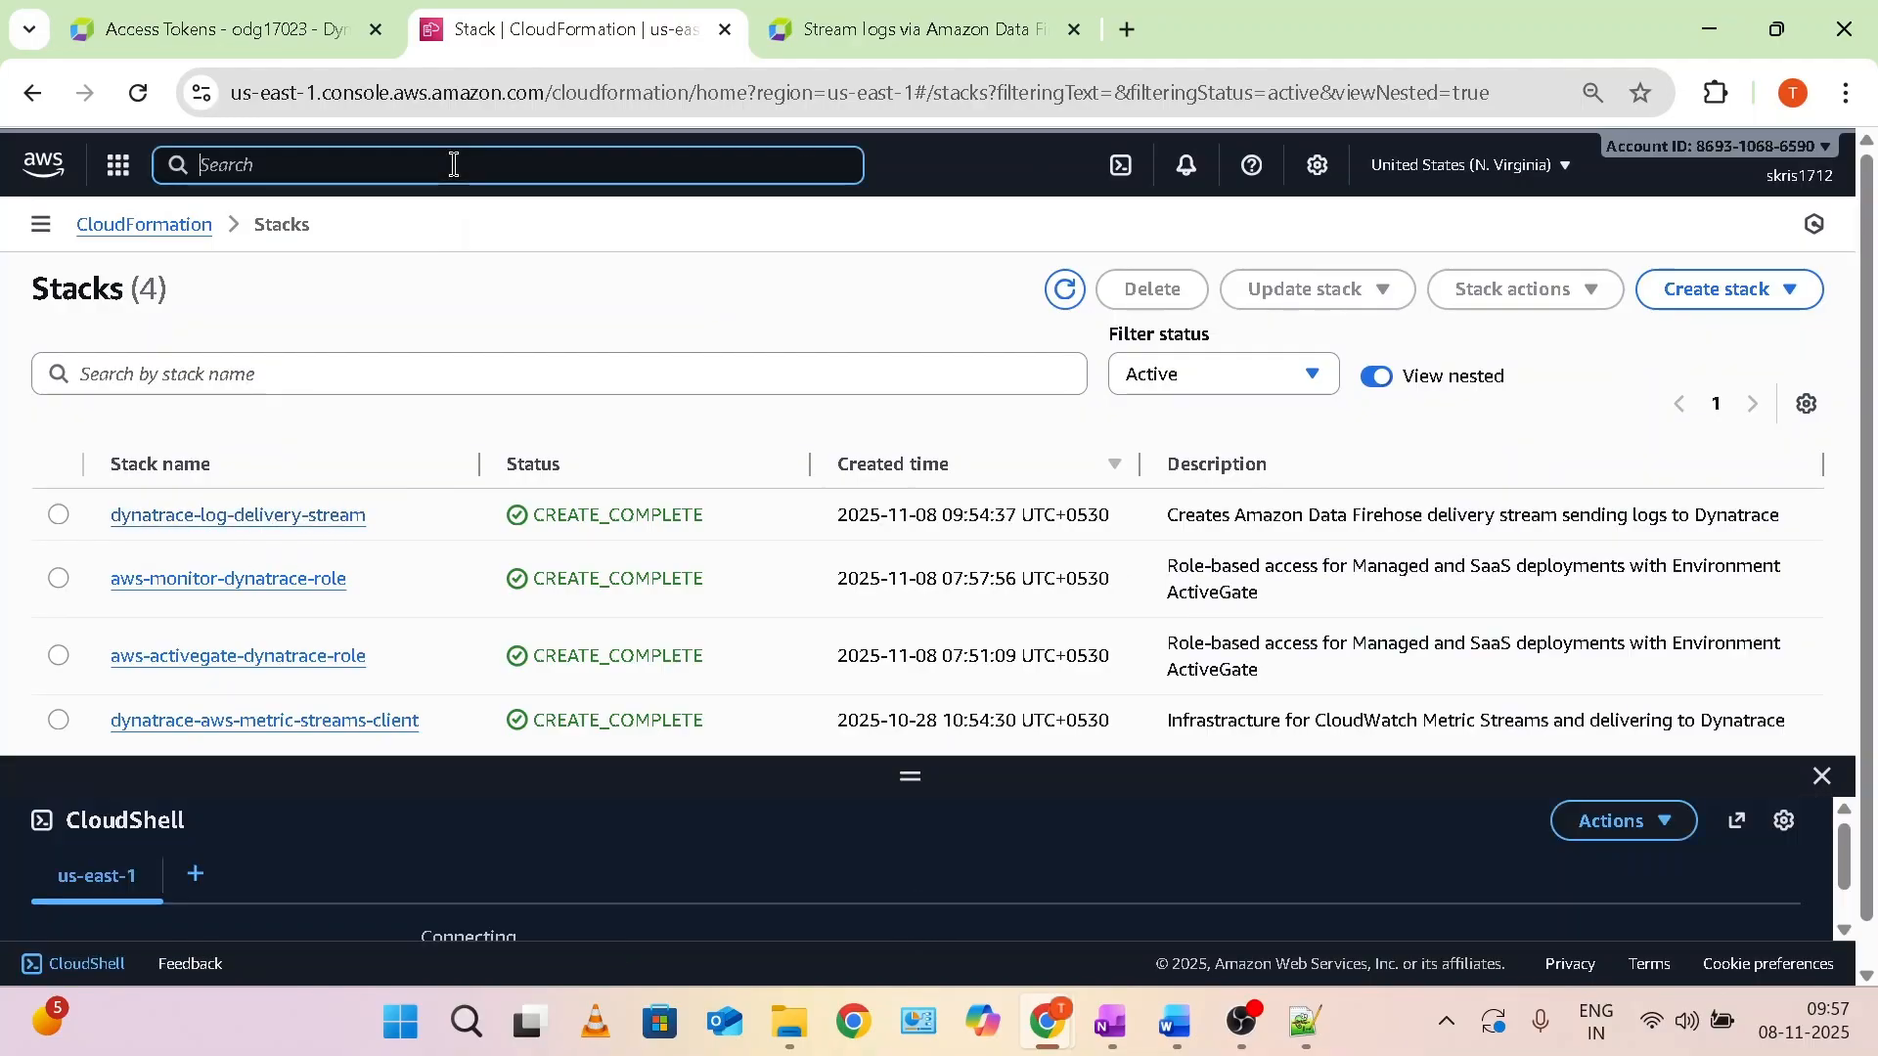
pyautogui.write('fireho')
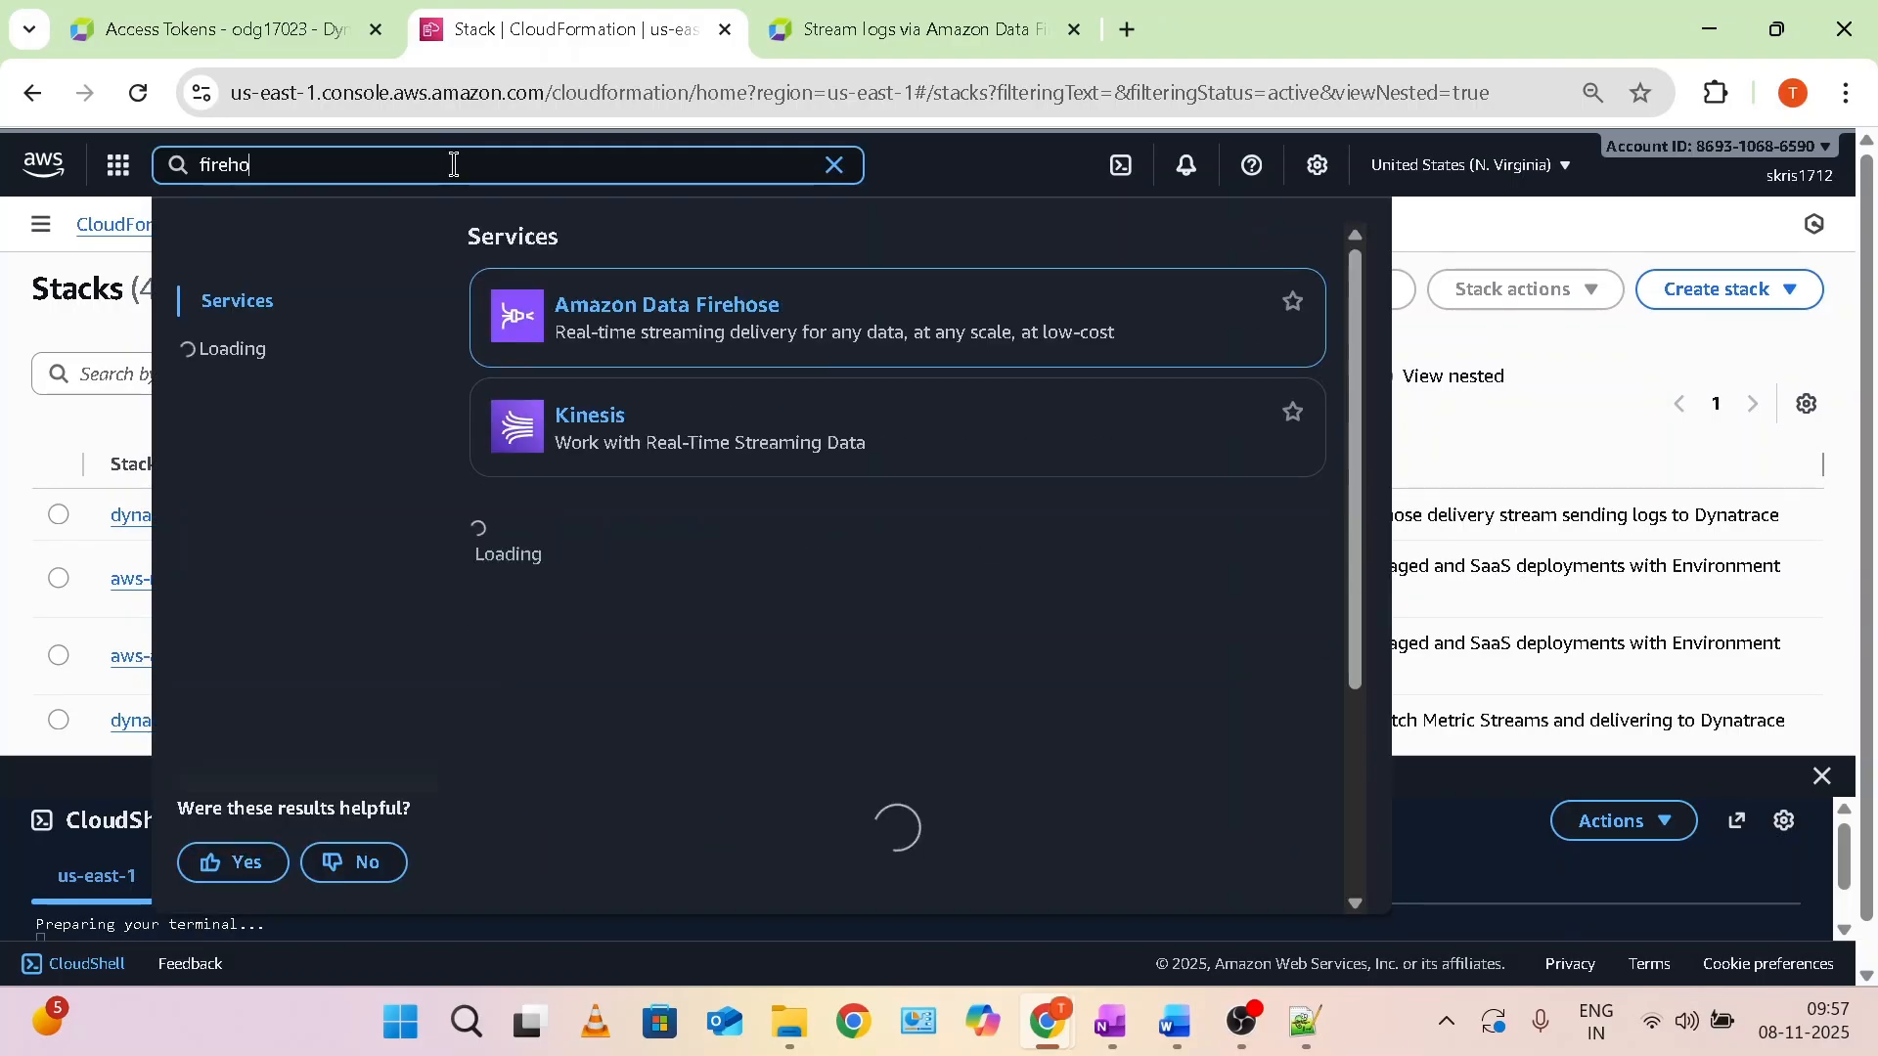
pyautogui.write('use')
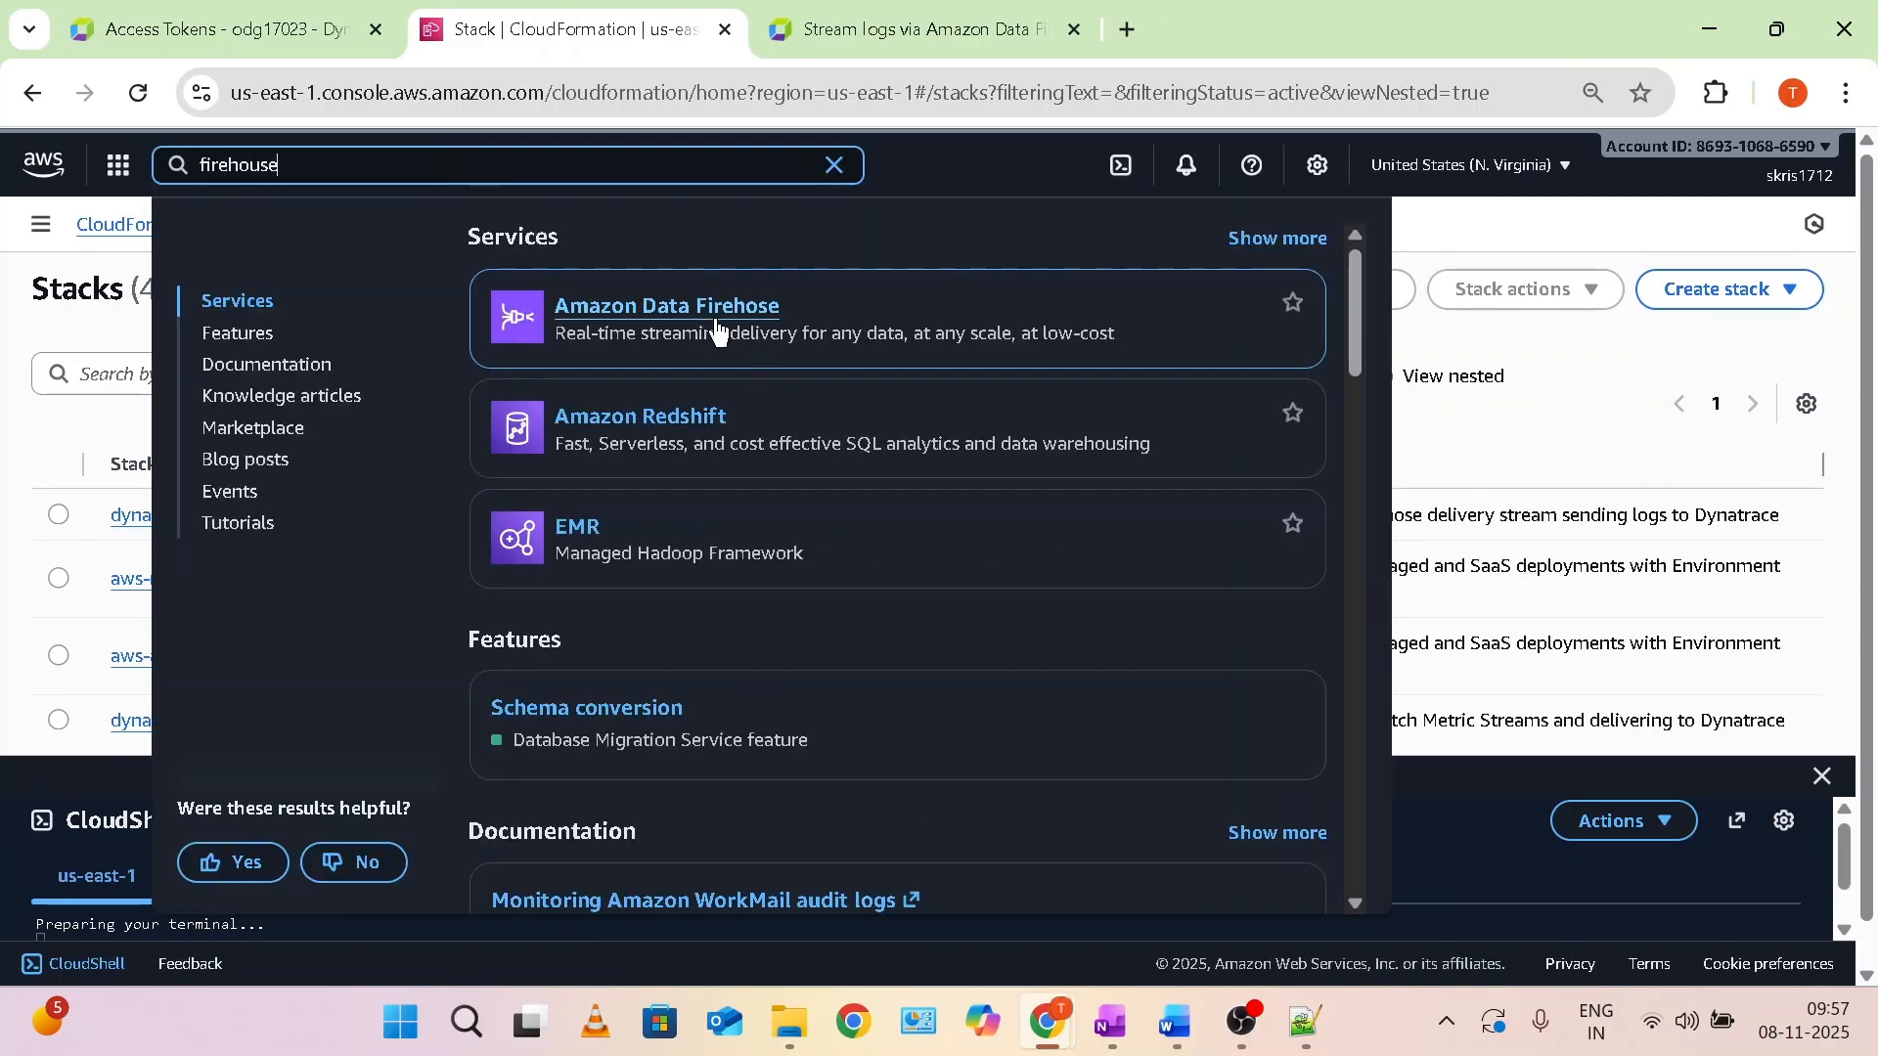
pyautogui.click(718, 314)
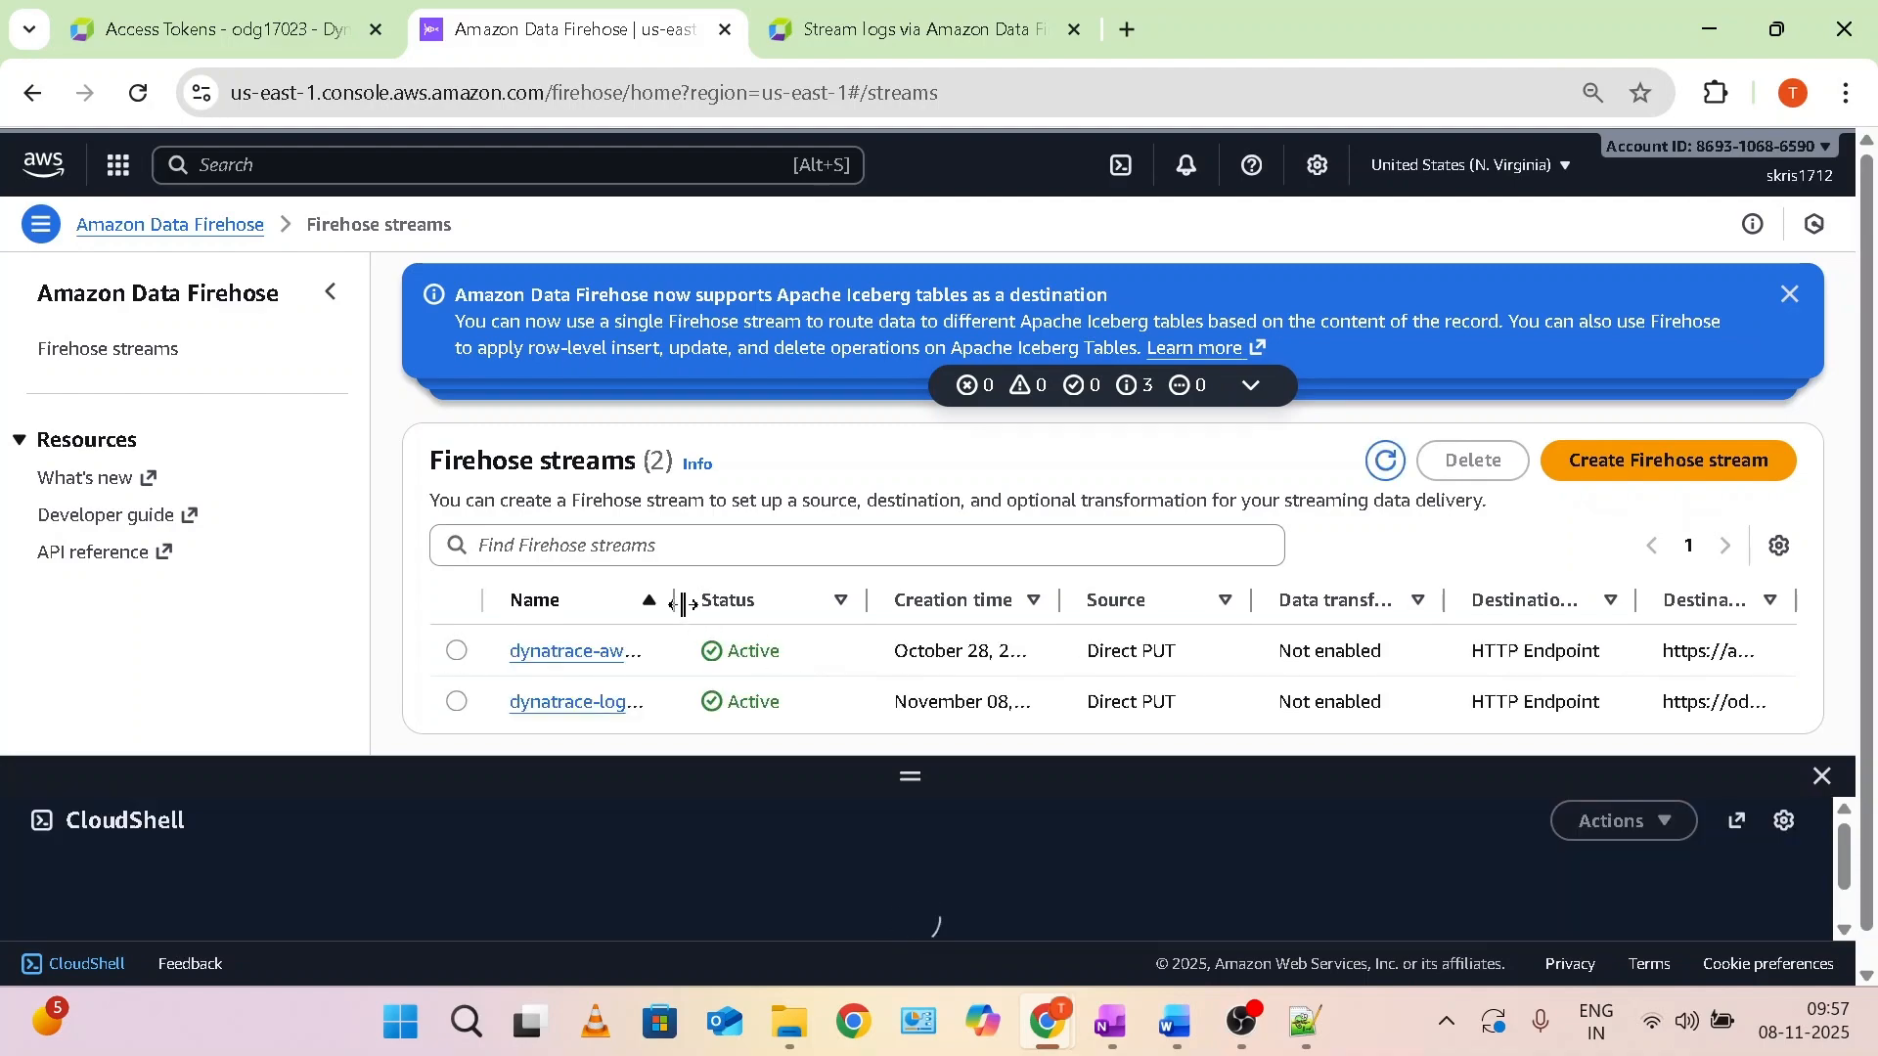
# Widen the Name and Creation time columns of the Firehose streams list, check dynatrace-log-delivery-stream, and shrink the CloudShell pane.
pyautogui.moveTo(683, 603); pyautogui.dragTo(788, 609)
pyautogui.moveTo(1177, 607); pyautogui.dragTo(1355, 604)
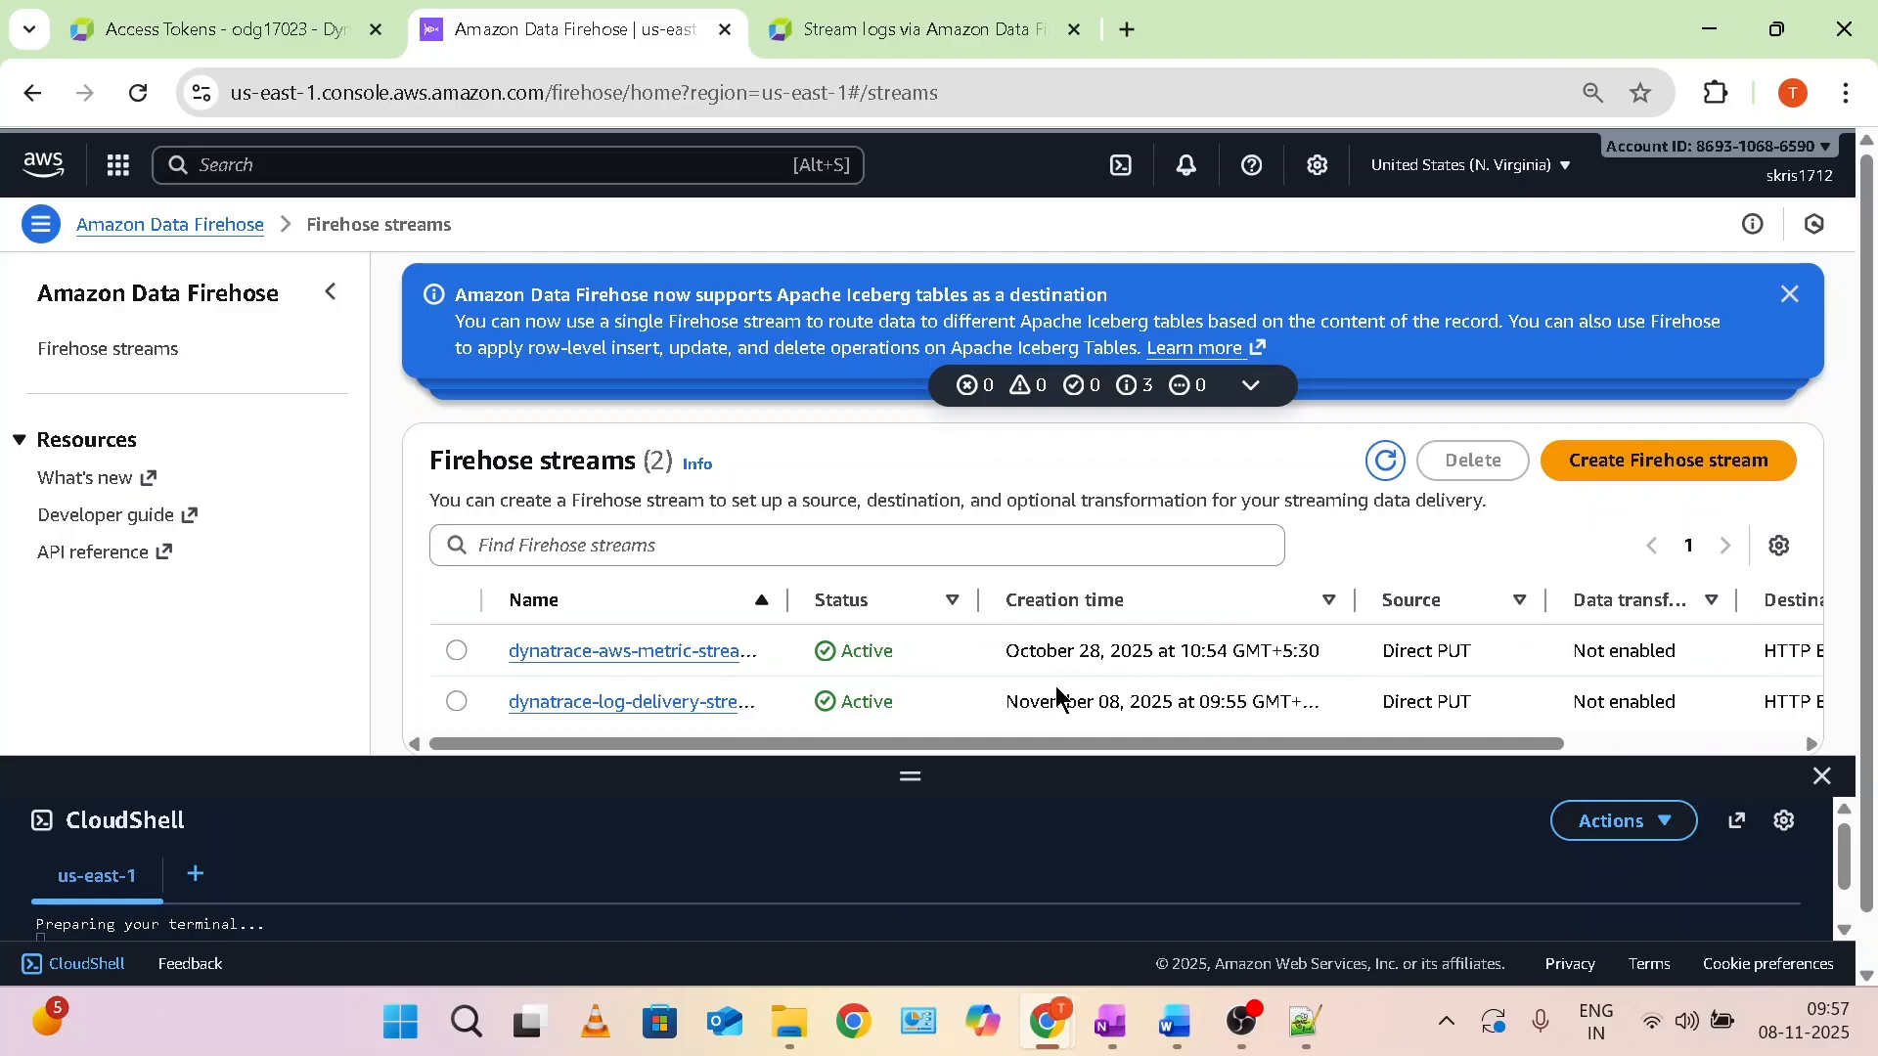
pyautogui.moveTo(1018, 704); pyautogui.dragTo(1130, 705)
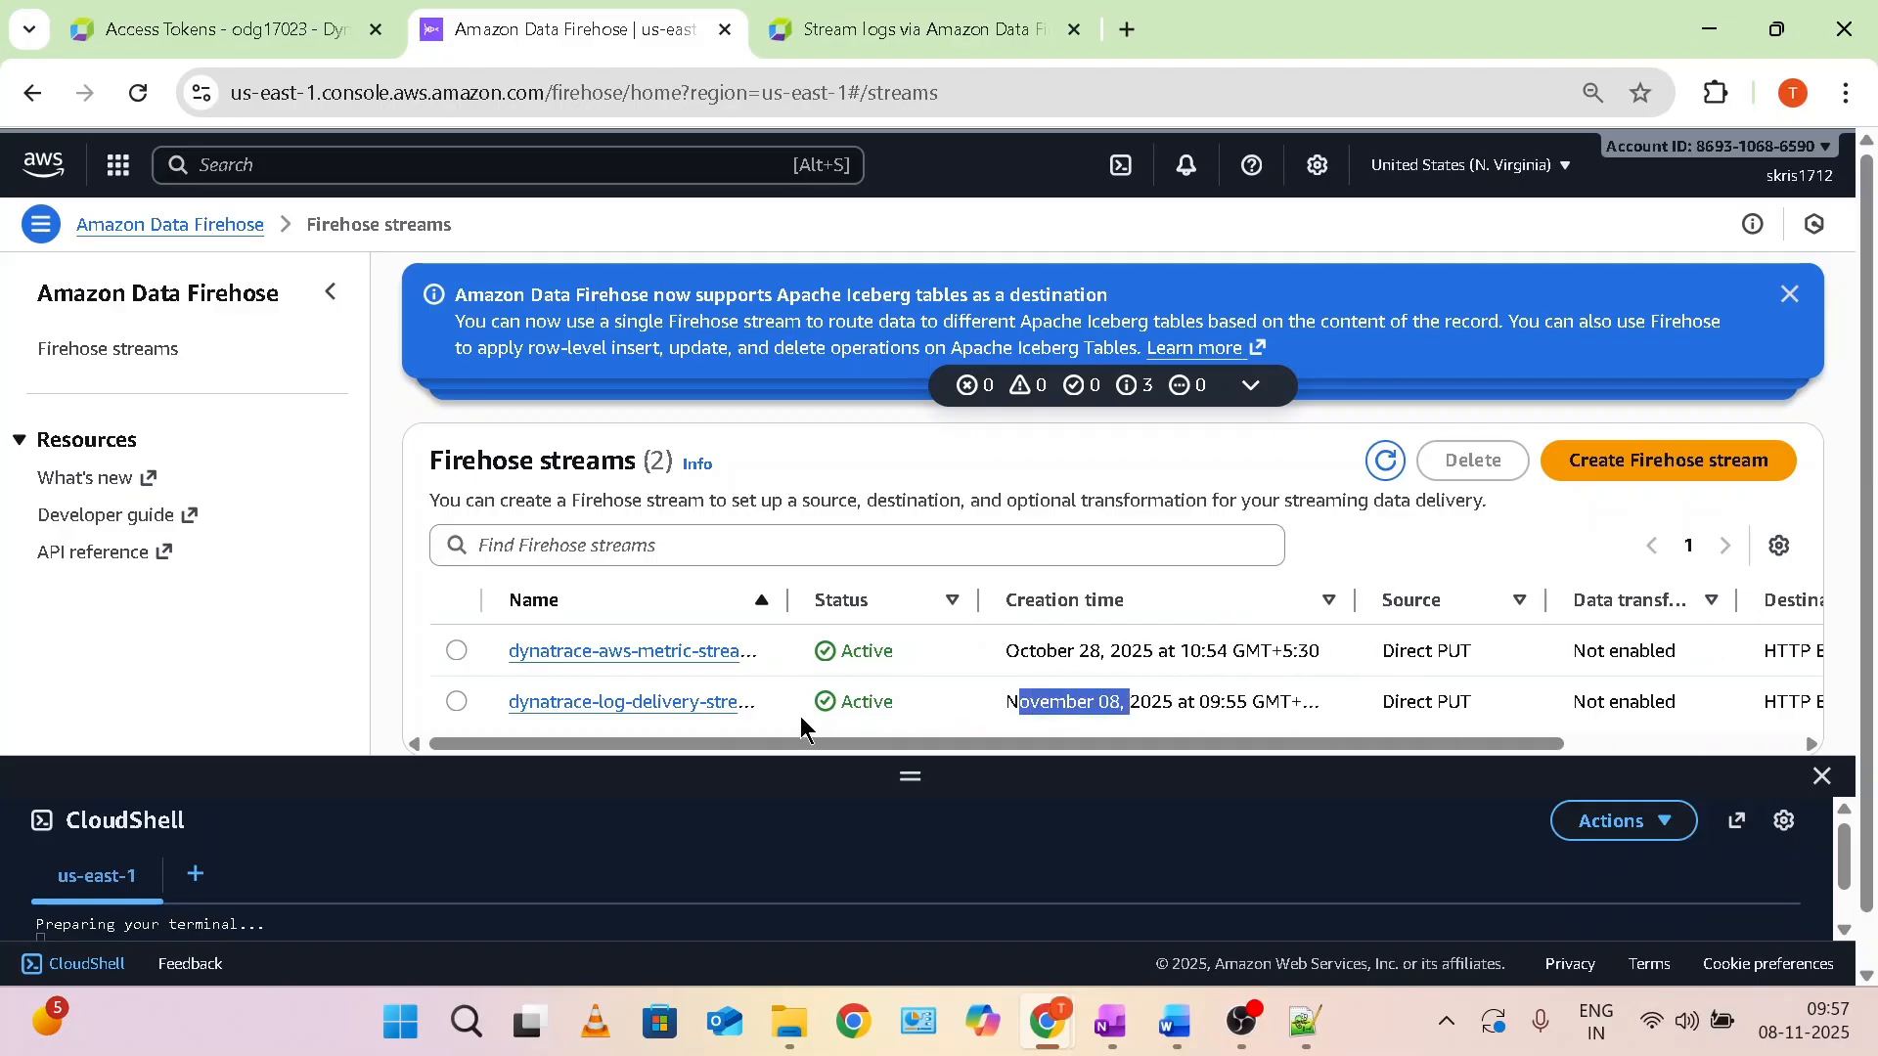
pyautogui.moveTo(782, 599); pyautogui.dragTo(827, 600)
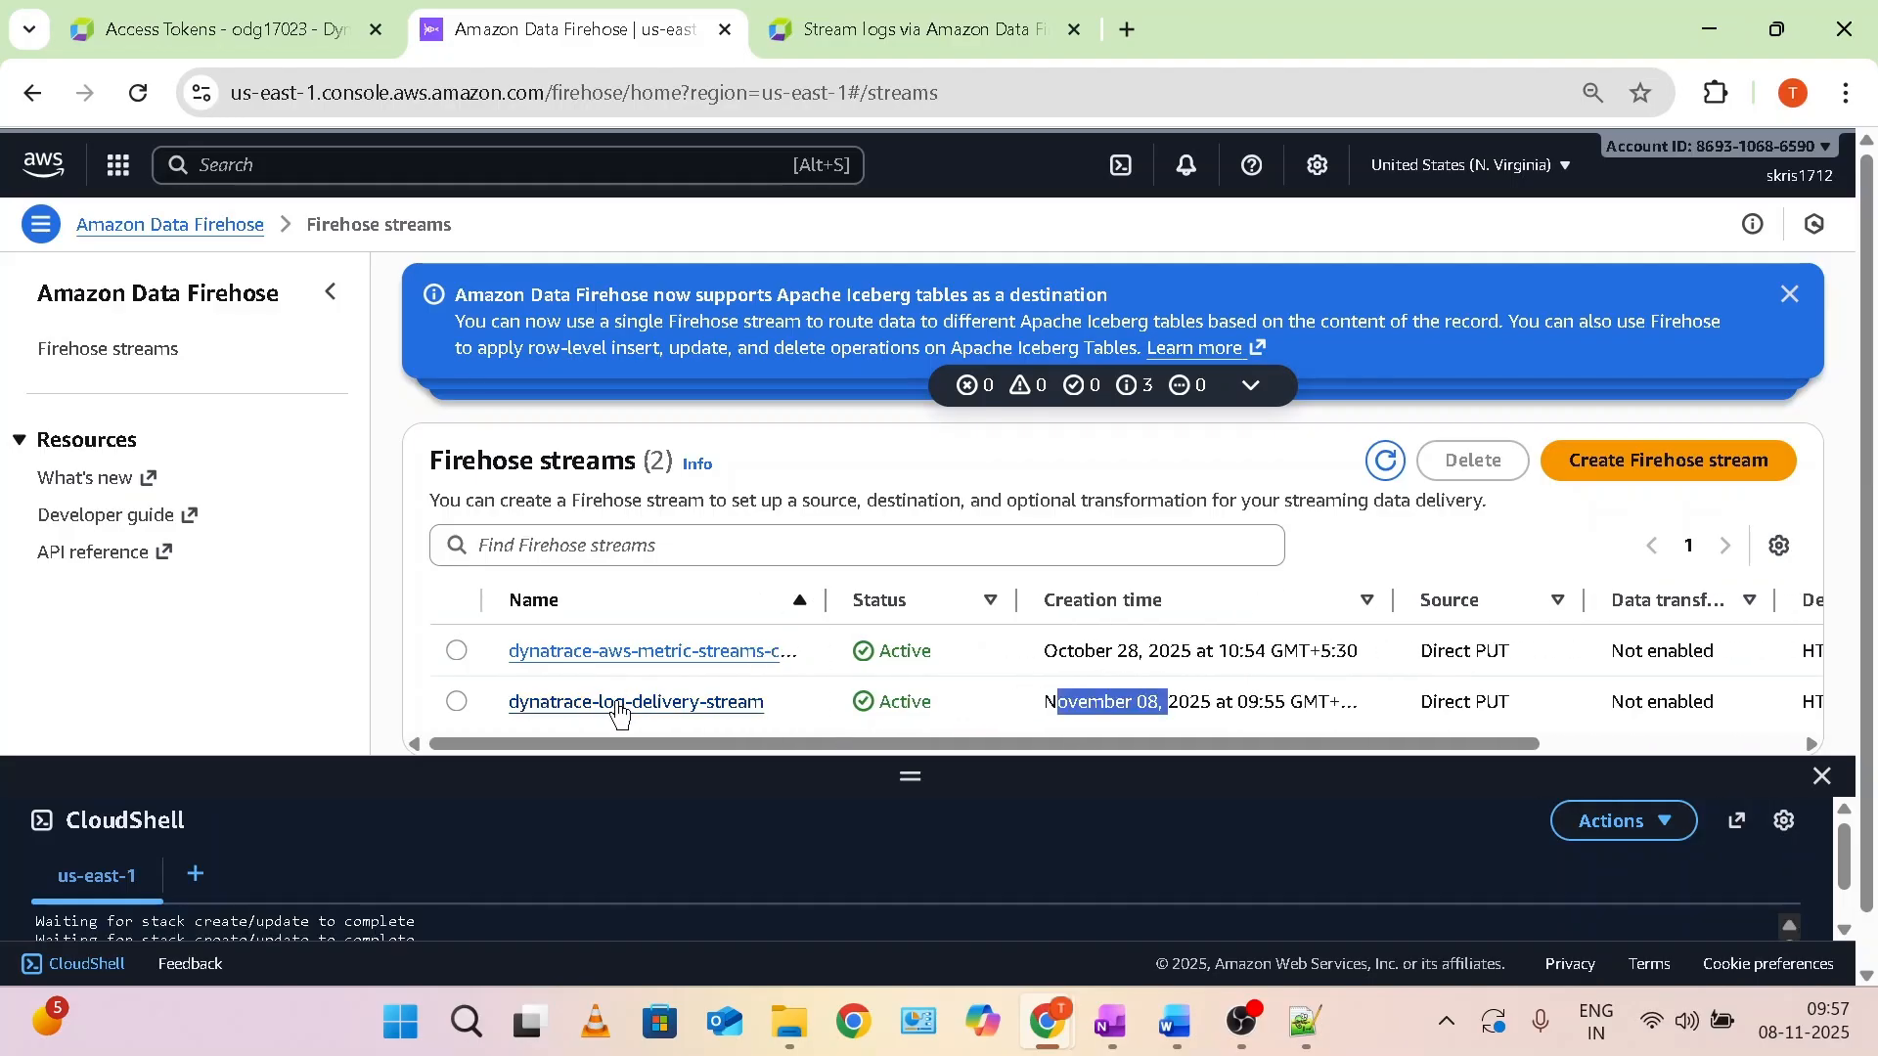
pyautogui.moveTo(911, 779); pyautogui.dragTo(940, 914)
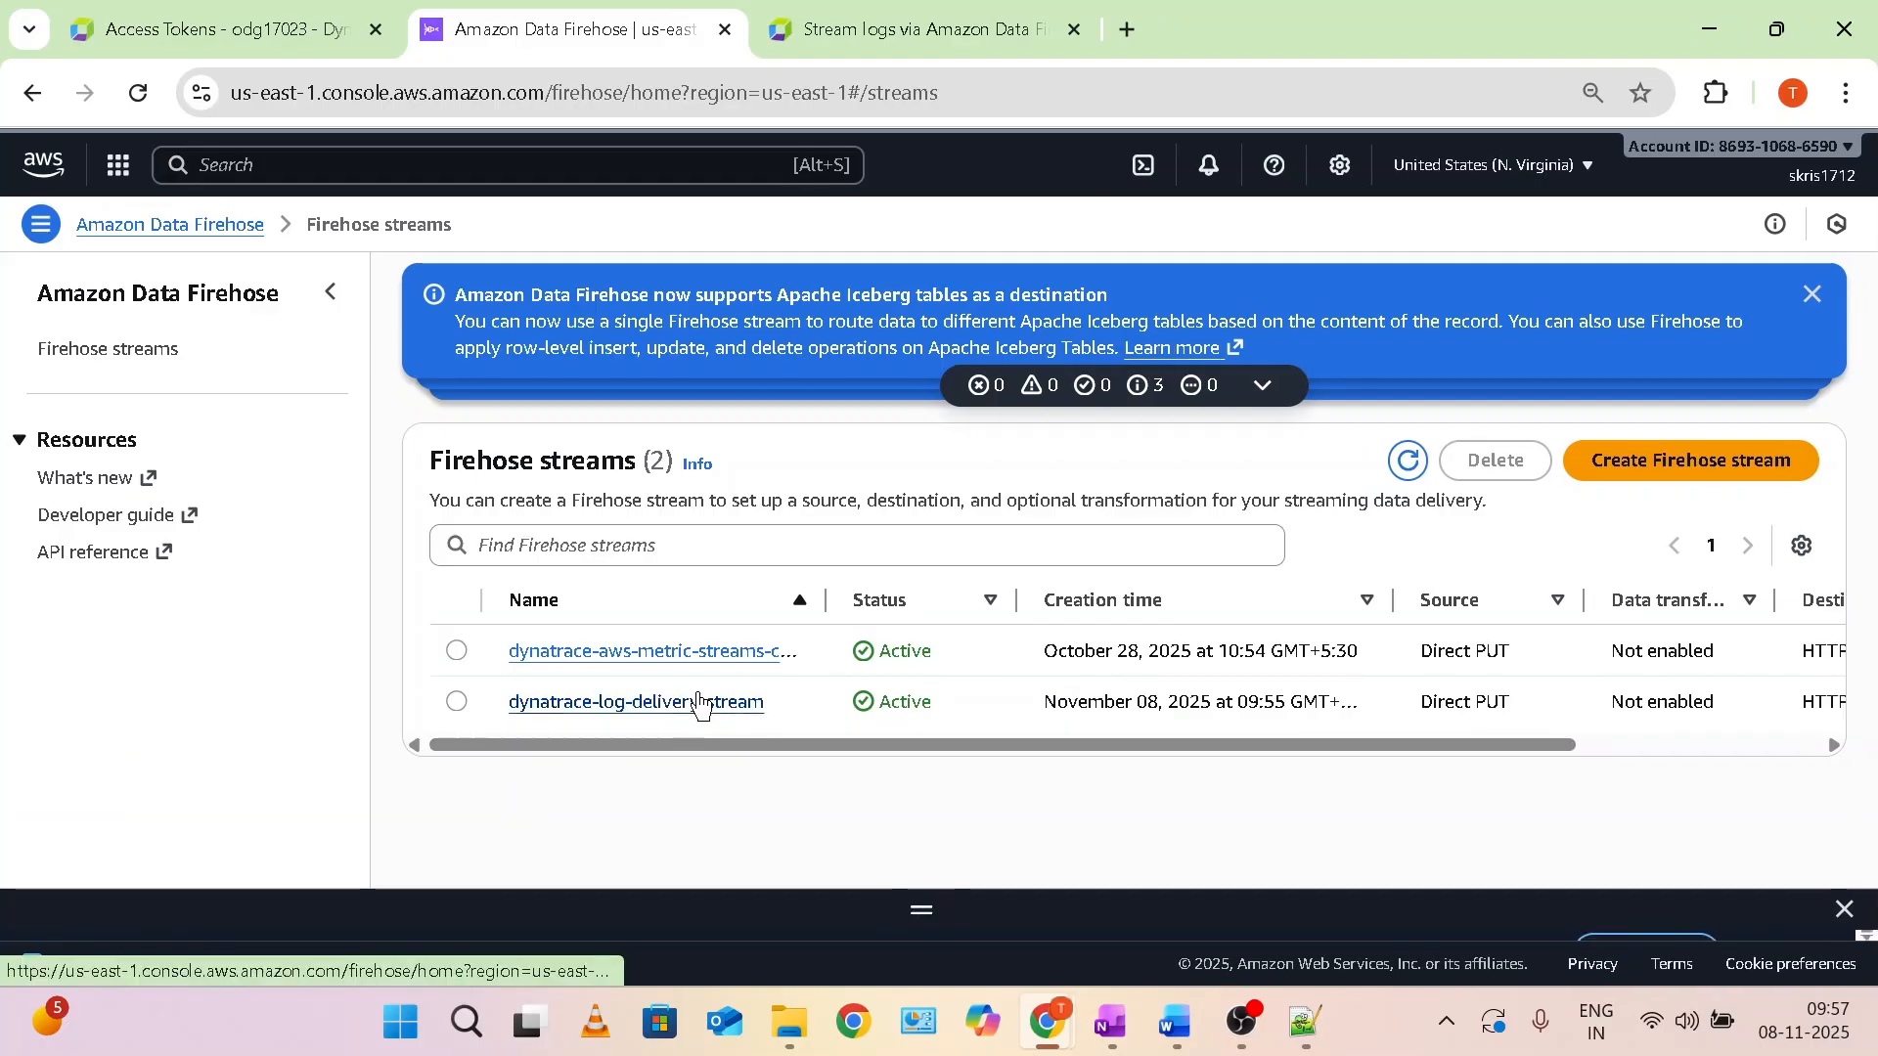
# Read the Dynatrace documentation steps for confirming that the Amazon Data Firehose delivery stream was deployed correctly.
pyautogui.click(910, 29)
pyautogui.scroll(3, 1103, 618)
pyautogui.scroll(7, 1102, 618)
pyautogui.scroll(-2, 1110, 607)
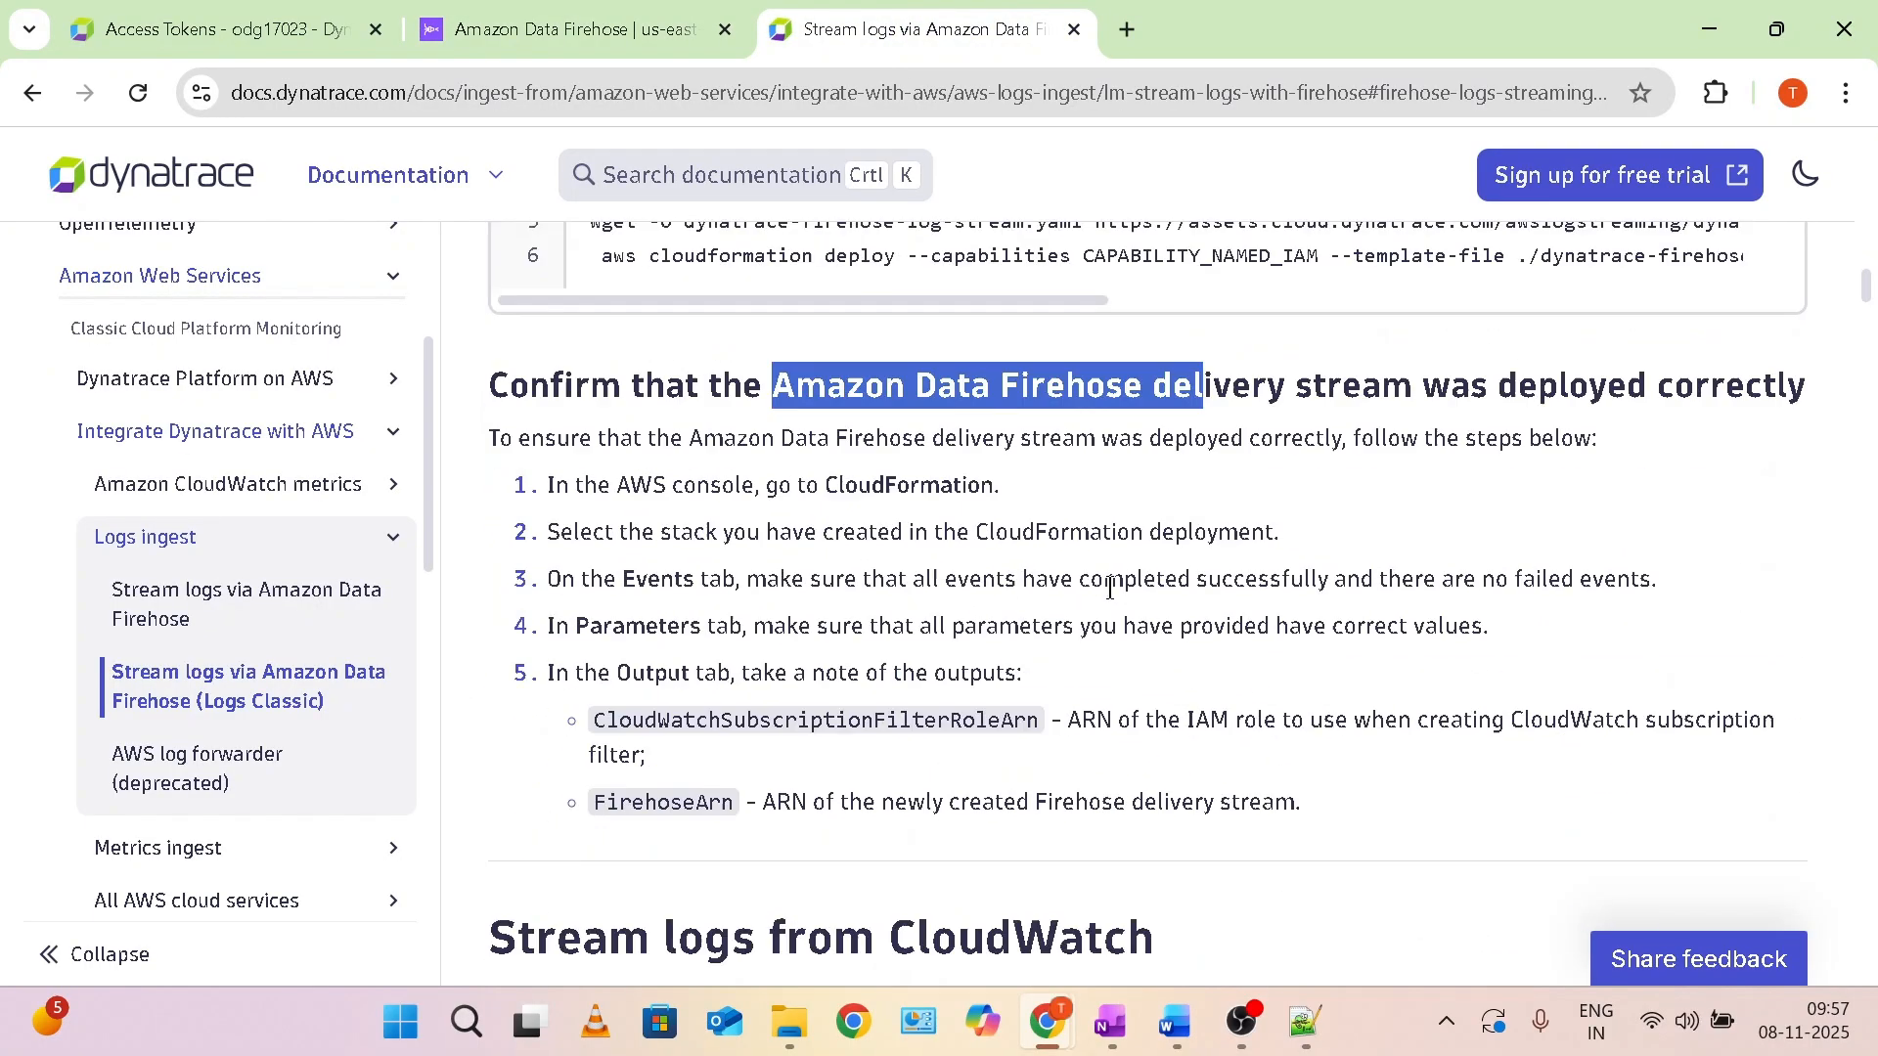
pyautogui.moveTo(669, 536); pyautogui.dragTo(954, 492)
pyautogui.moveTo(643, 534); pyautogui.dragTo(790, 537)
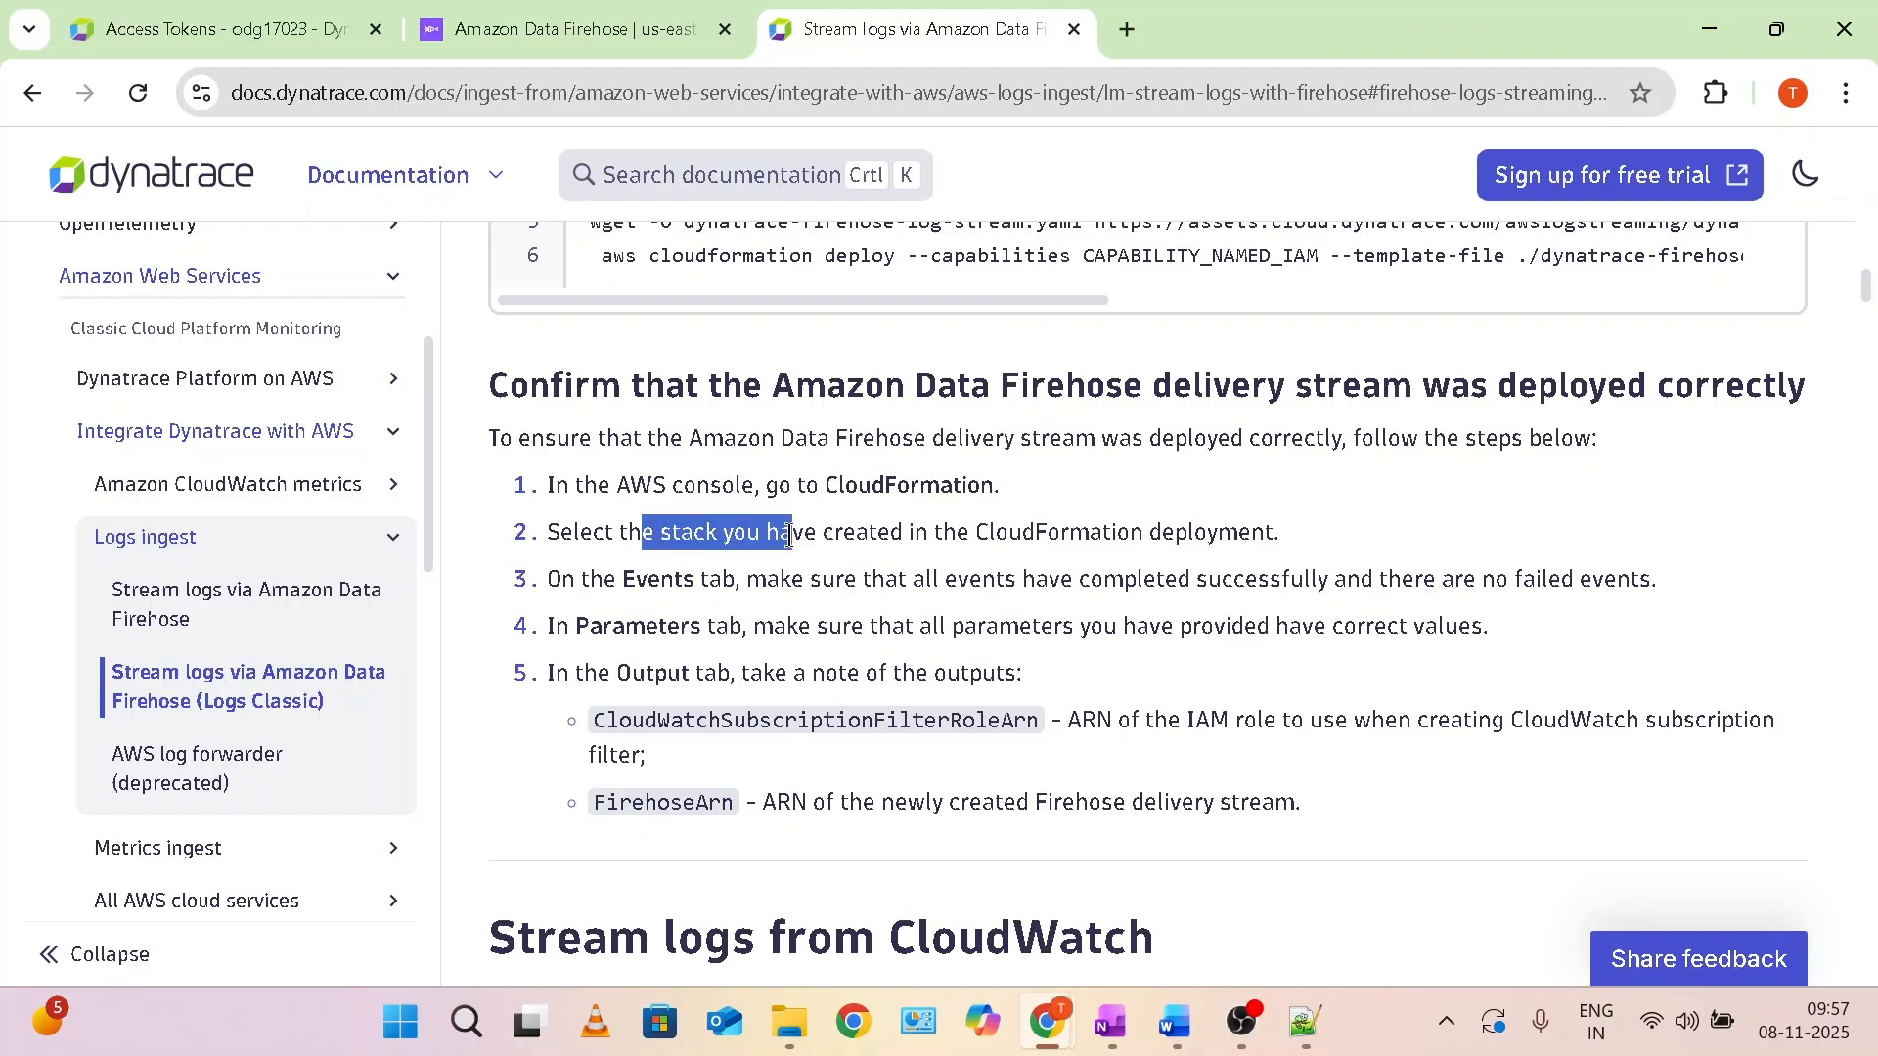
pyautogui.moveTo(573, 627); pyautogui.dragTo(707, 628)
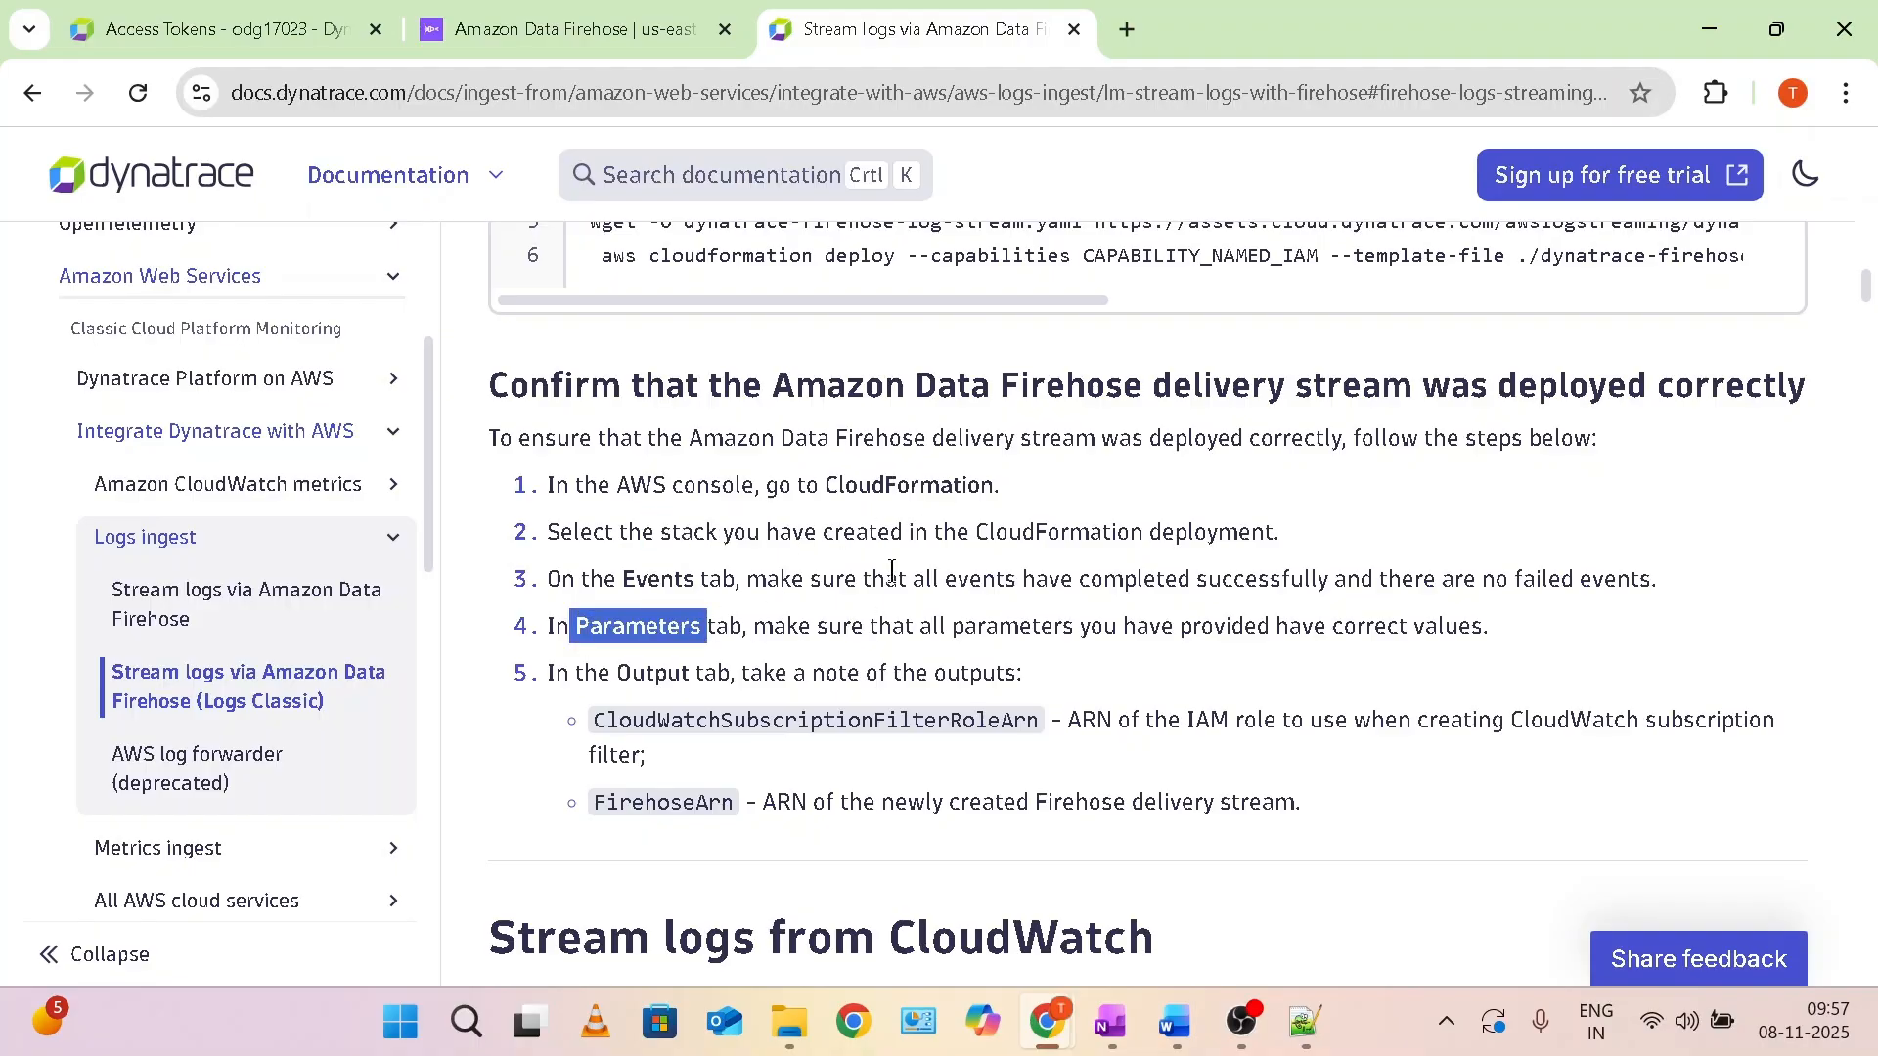
# Return to the AWS console, search for cloudformation, and open the dynatrace-log-delivery-stream stack in CloudFormation.
pyautogui.click(595, 38)
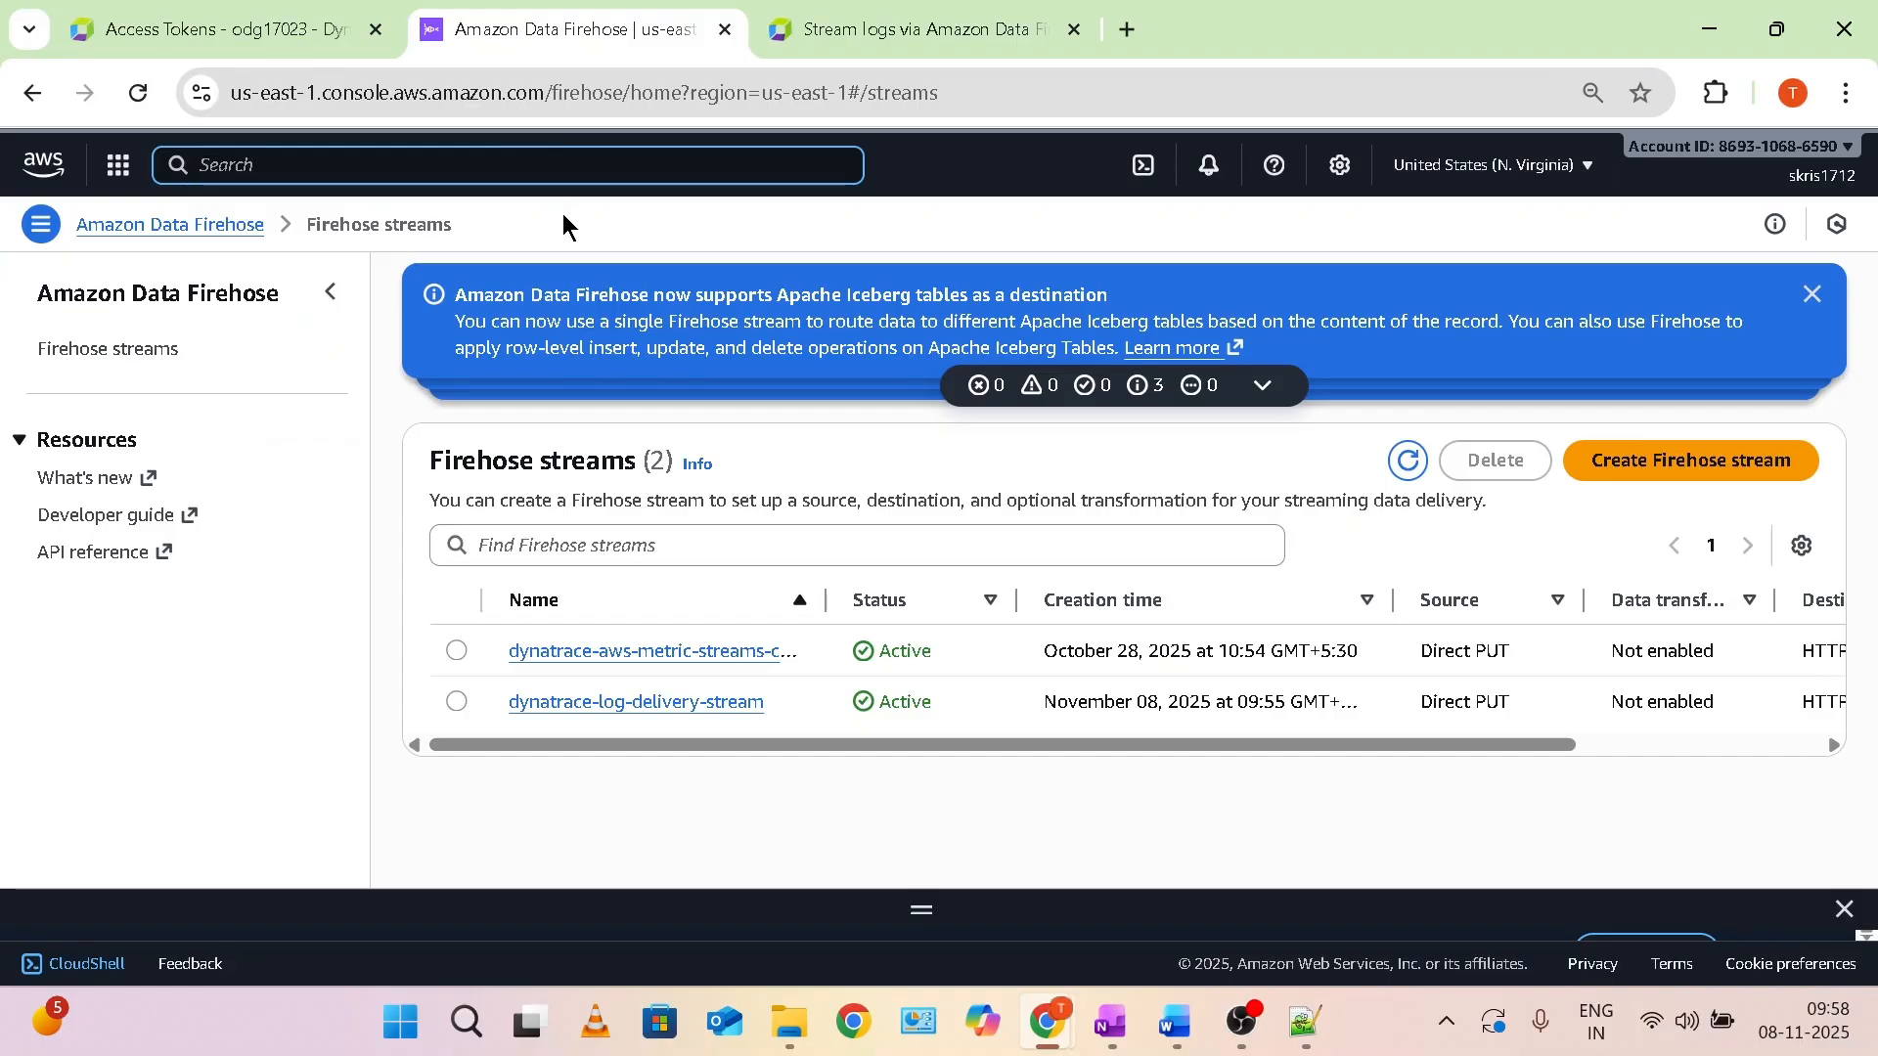
pyautogui.write('cloud WAN')
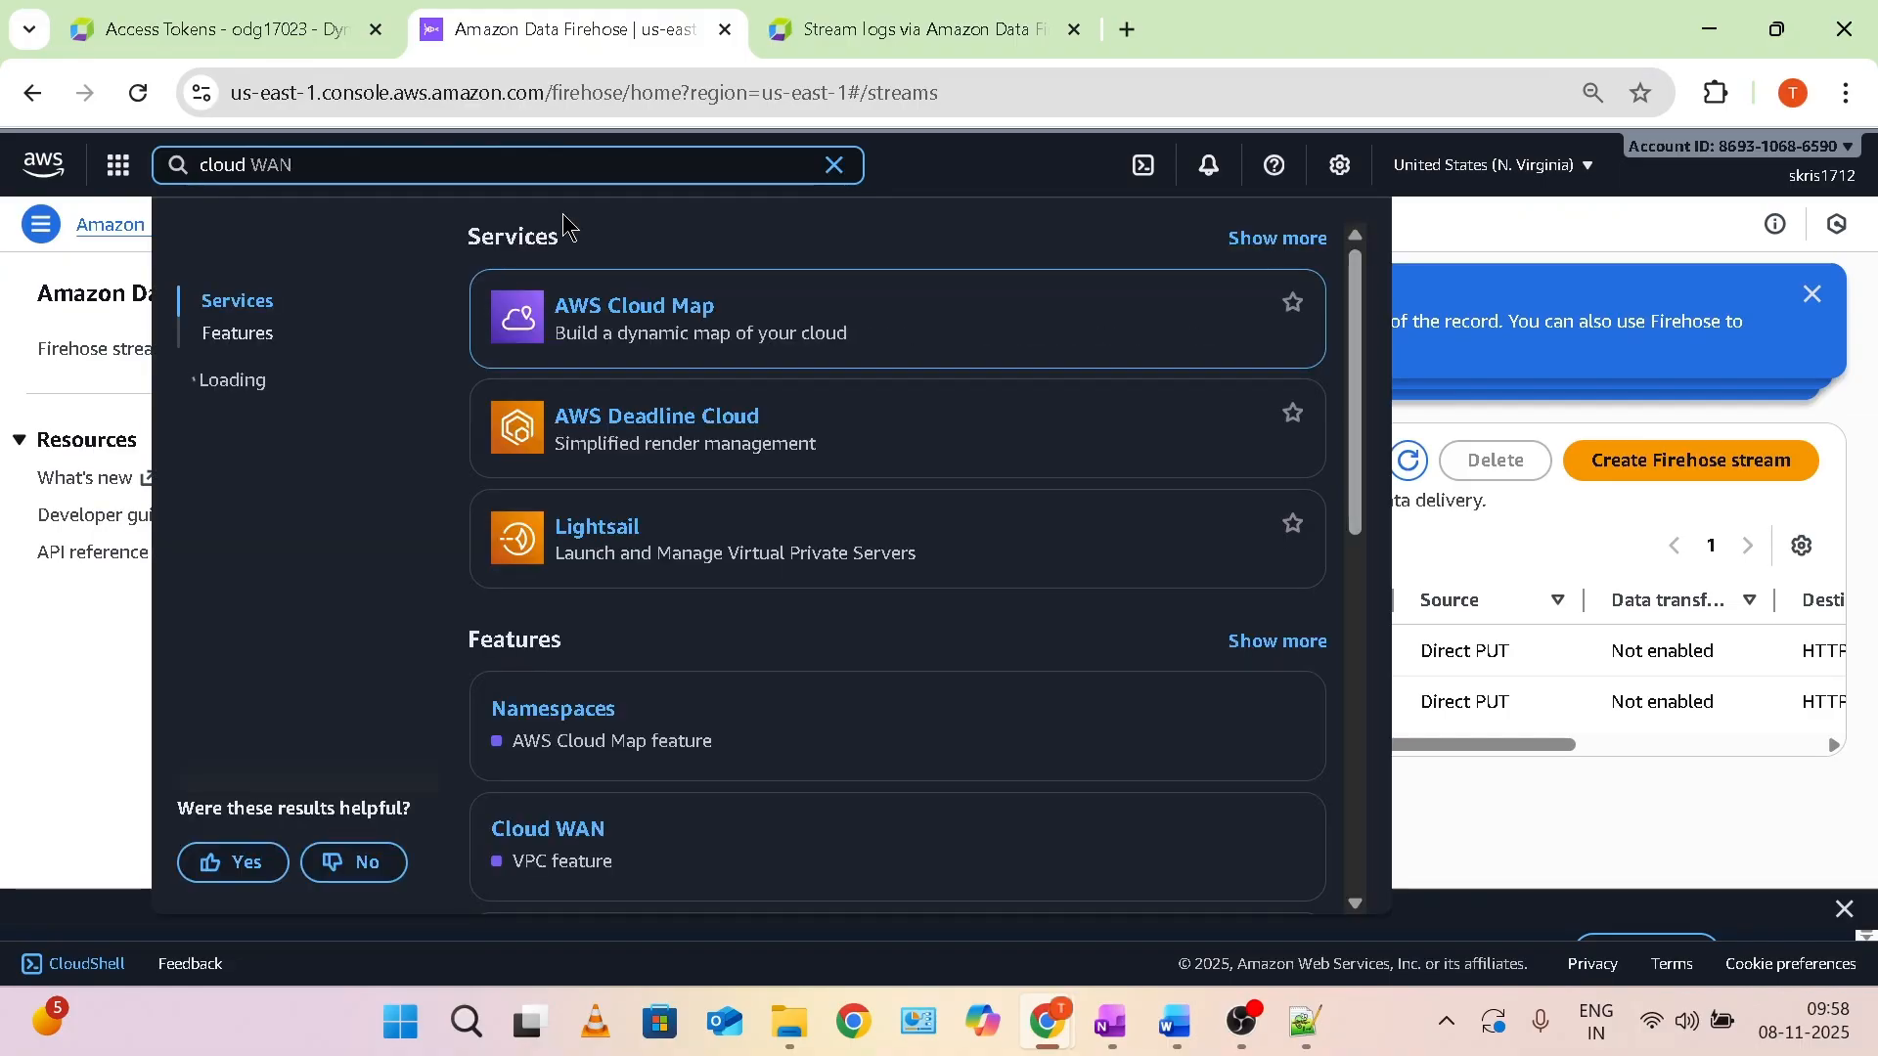
pyautogui.press('BackSpace')
pyautogui.press('BackSpace')
pyautogui.press('BackSpace')
pyautogui.press('BackSpace')
pyautogui.write('fomr')
pyautogui.press('BackSpace')
pyautogui.press('BackSpace')
pyautogui.write('rmation')
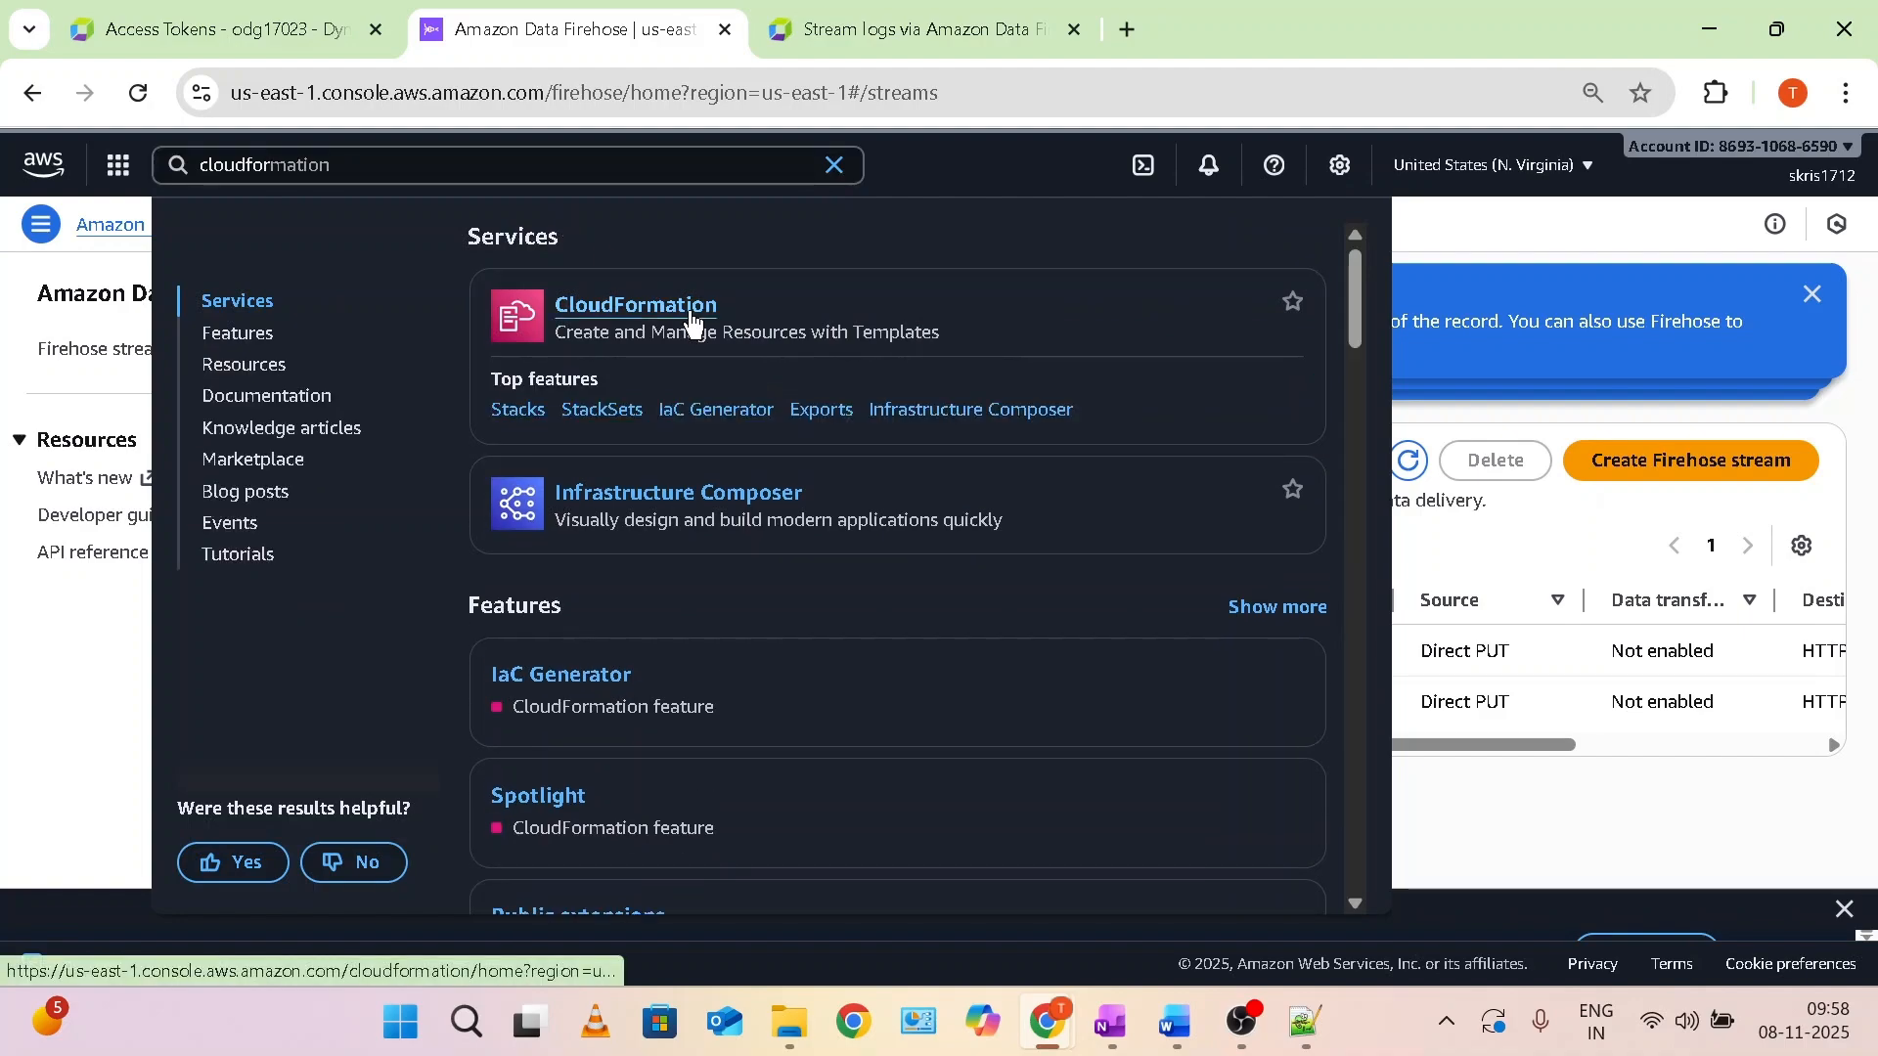
pyautogui.click(690, 315)
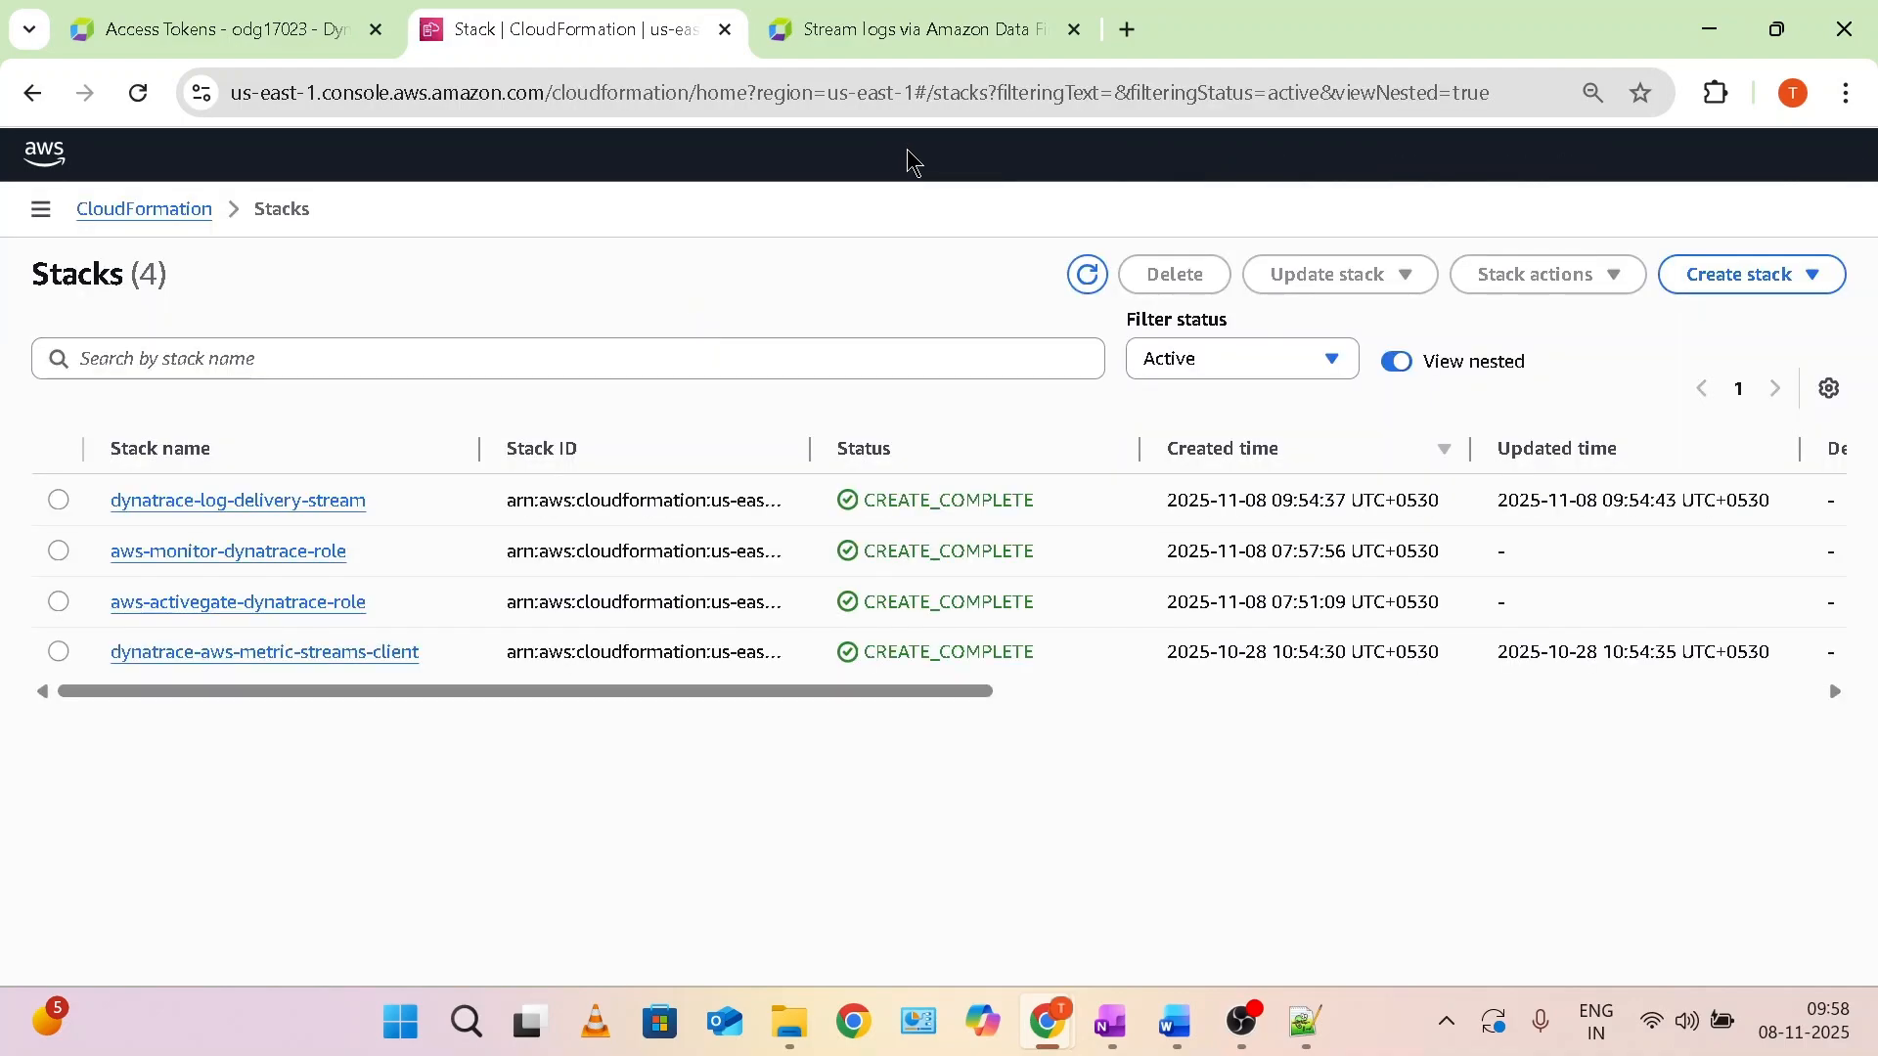
pyautogui.click(258, 522)
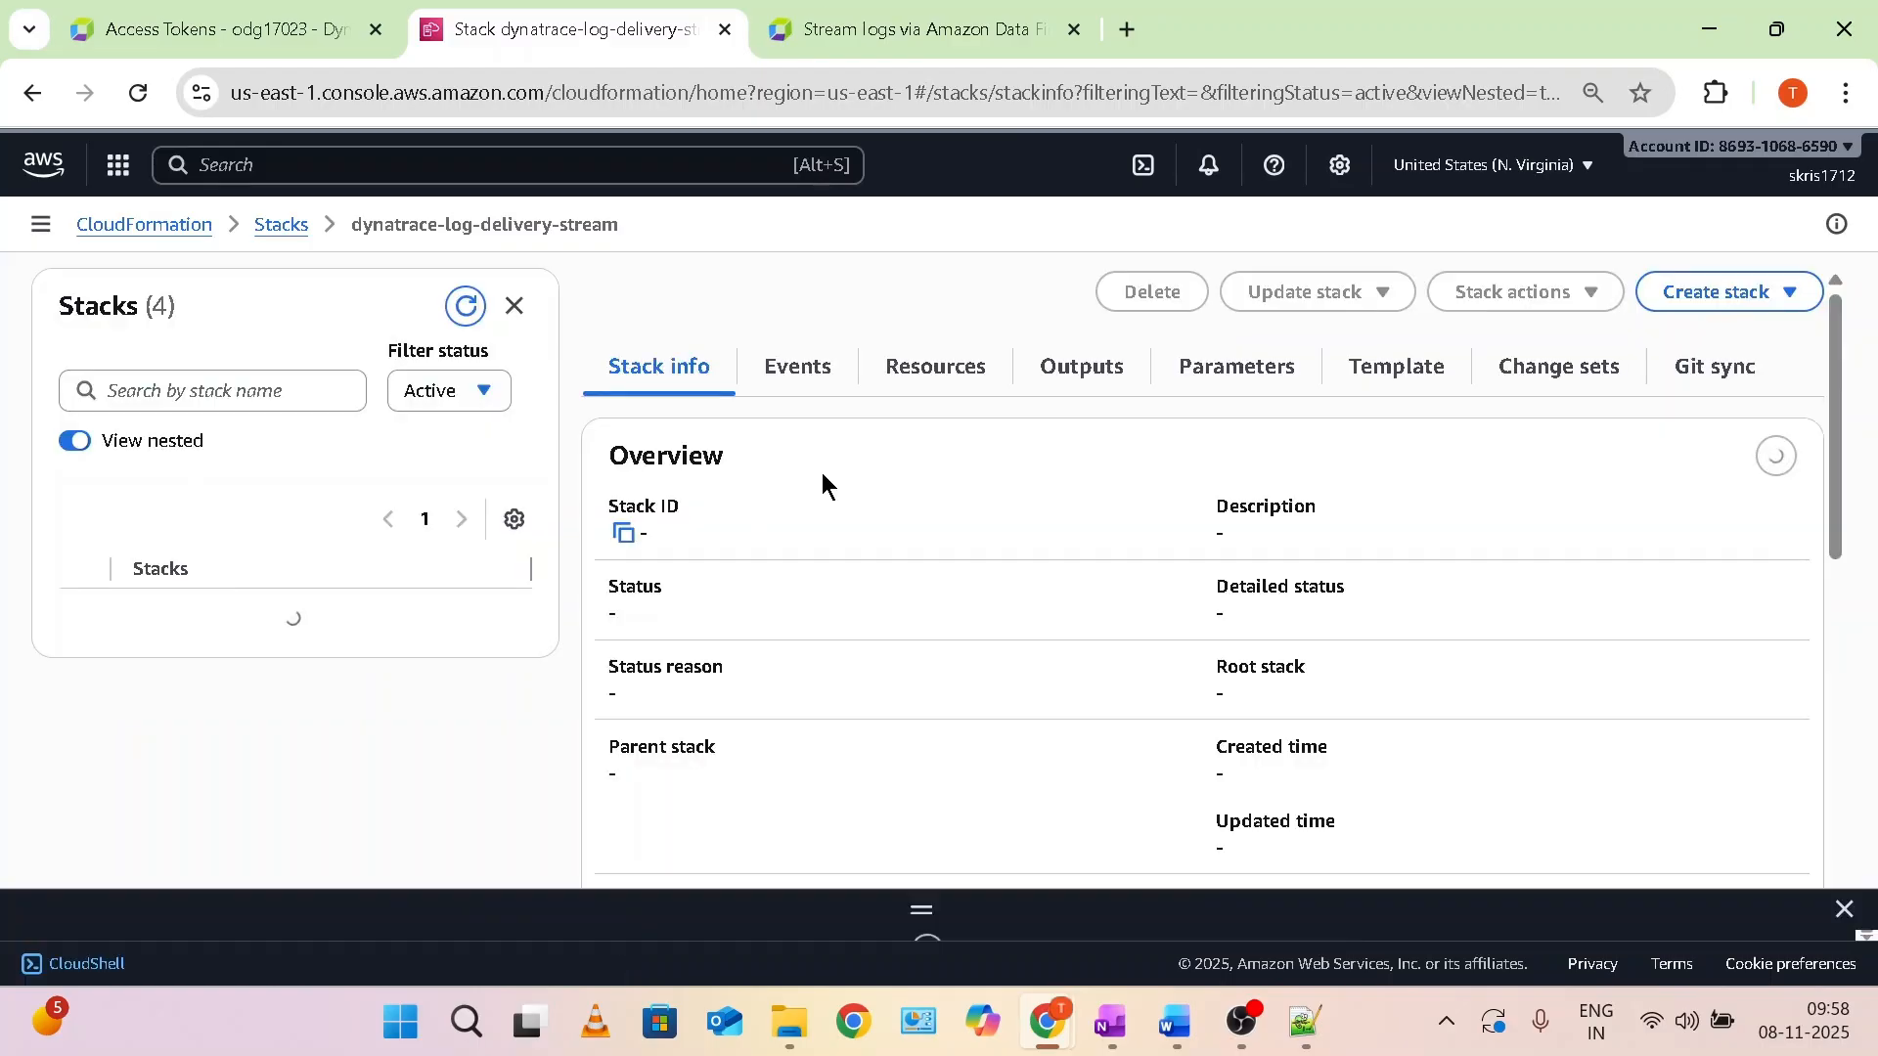
# Check the DtApiToken and DtApiUrl parameters of the dynatrace-log-delivery-stream stack.
pyautogui.click(1257, 401)
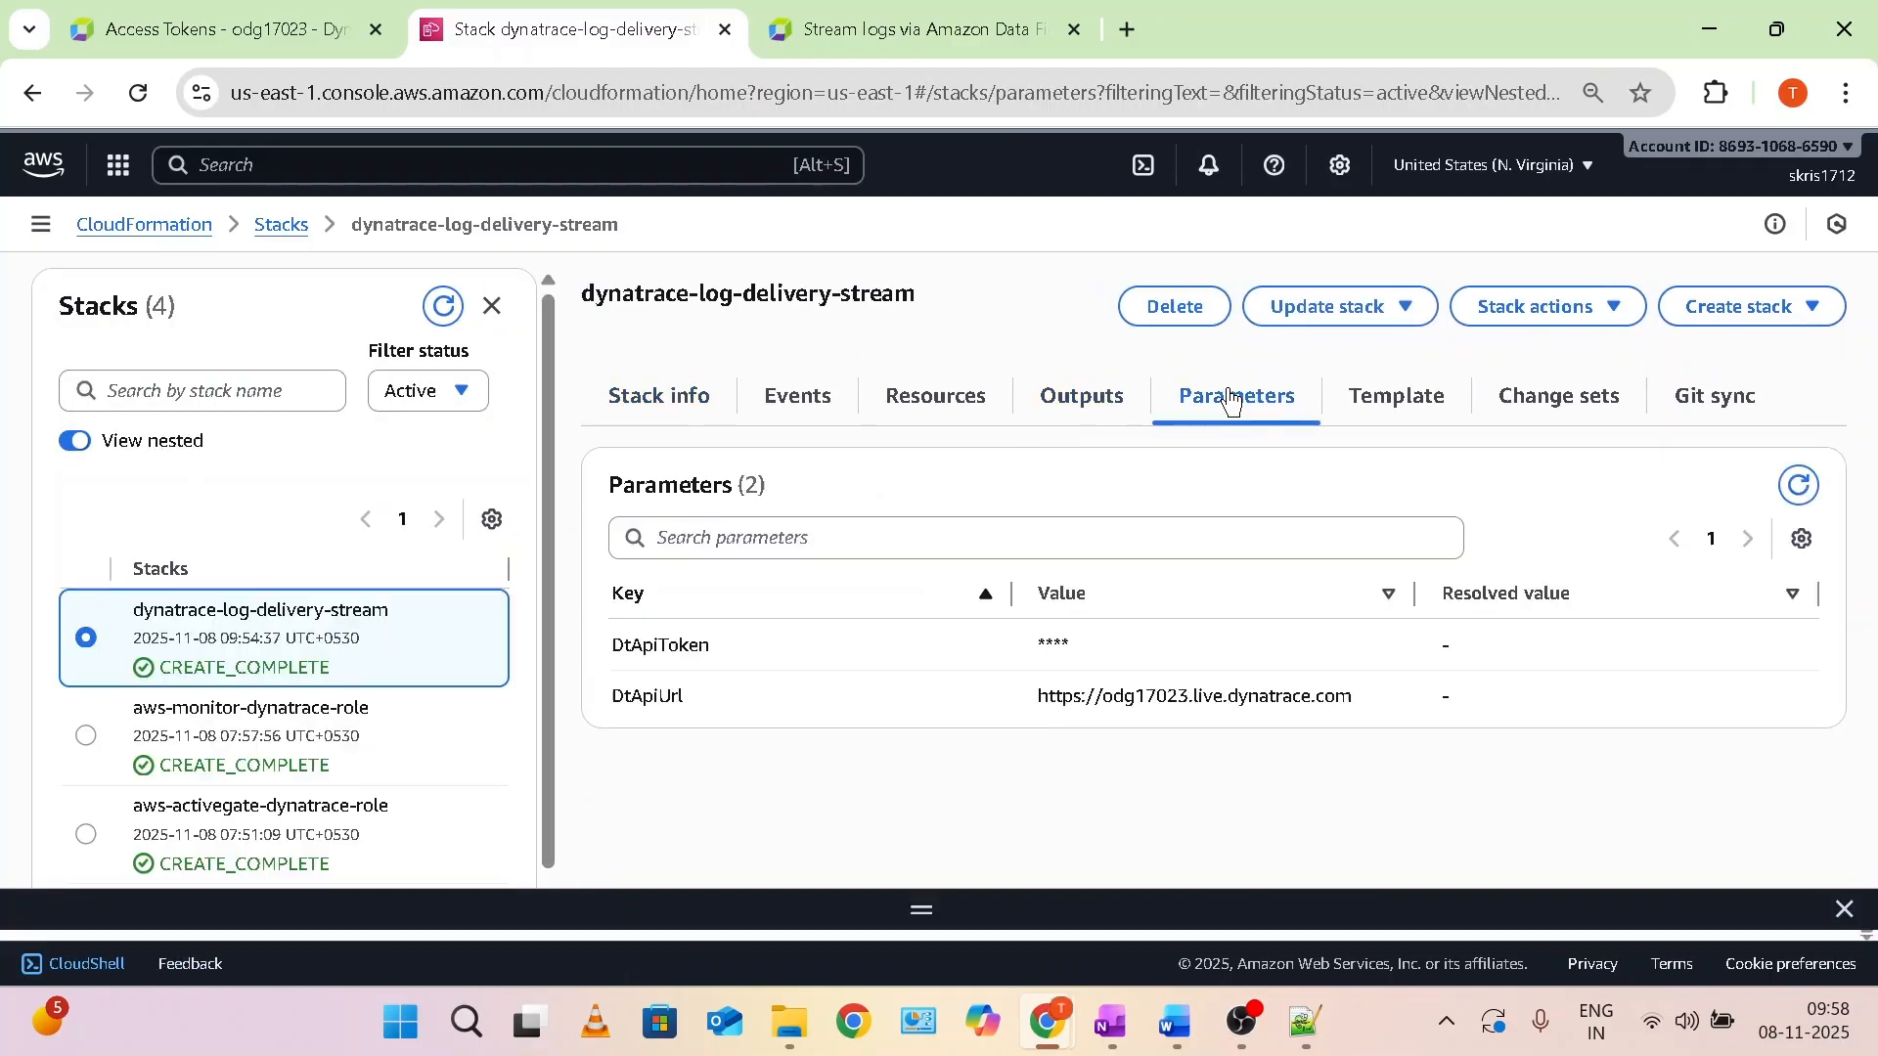
pyautogui.moveTo(615, 650); pyautogui.dragTo(675, 651)
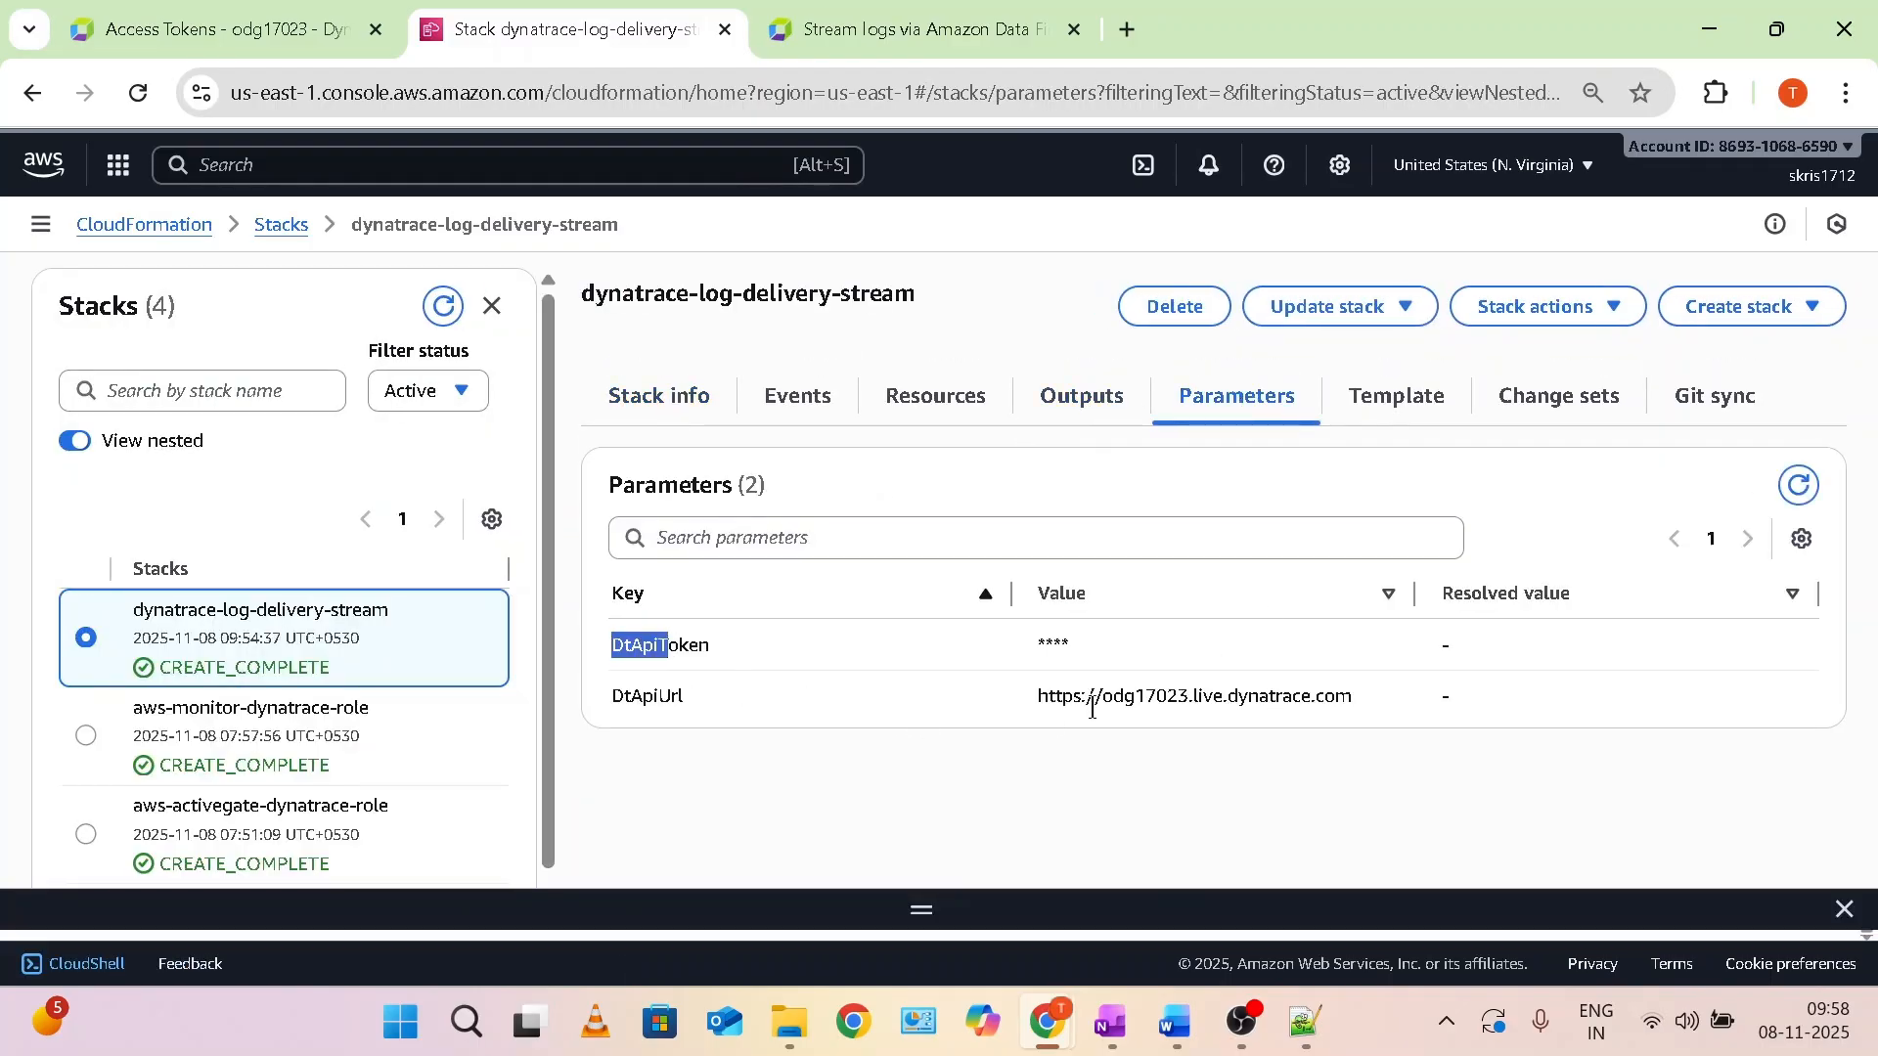
pyautogui.moveTo(1037, 695); pyautogui.dragTo(1317, 682)
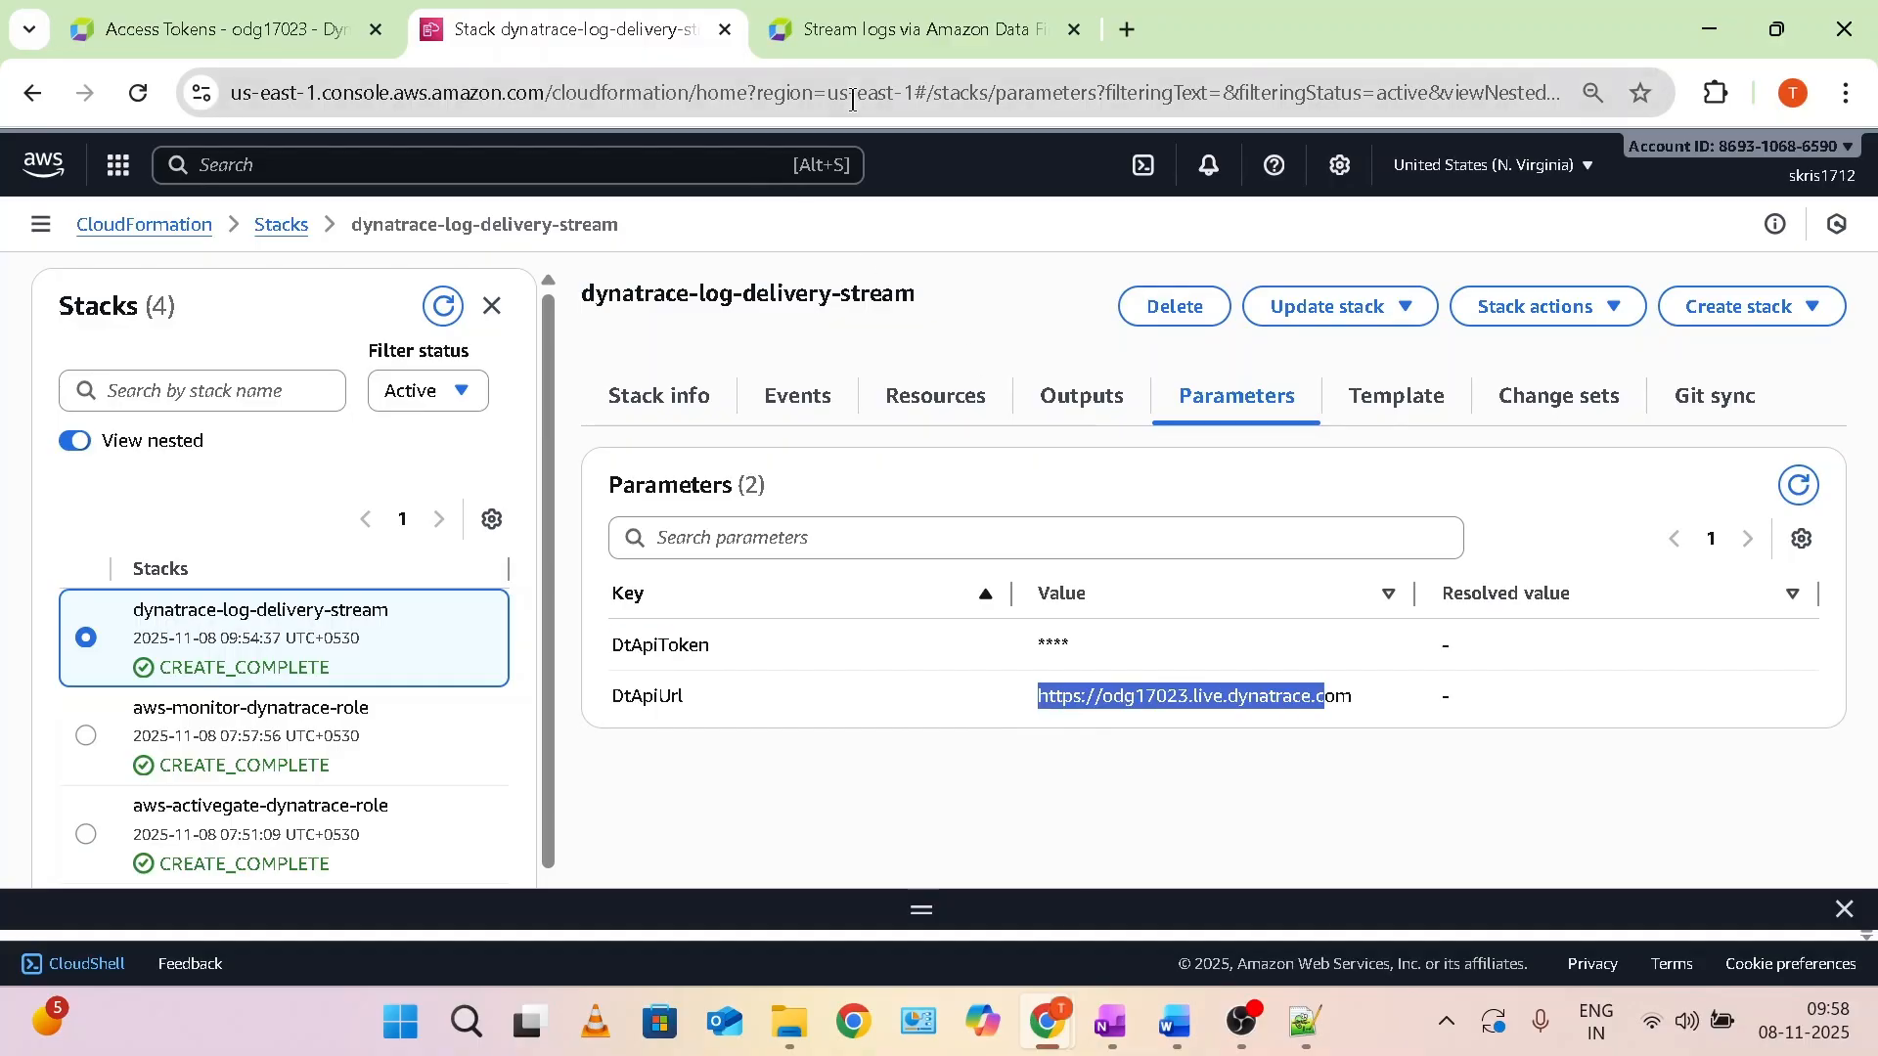
# Consult the documentation's events check and examine the stack's deployment events timeline for failures.
pyautogui.click(858, 44)
pyautogui.click(661, 577)
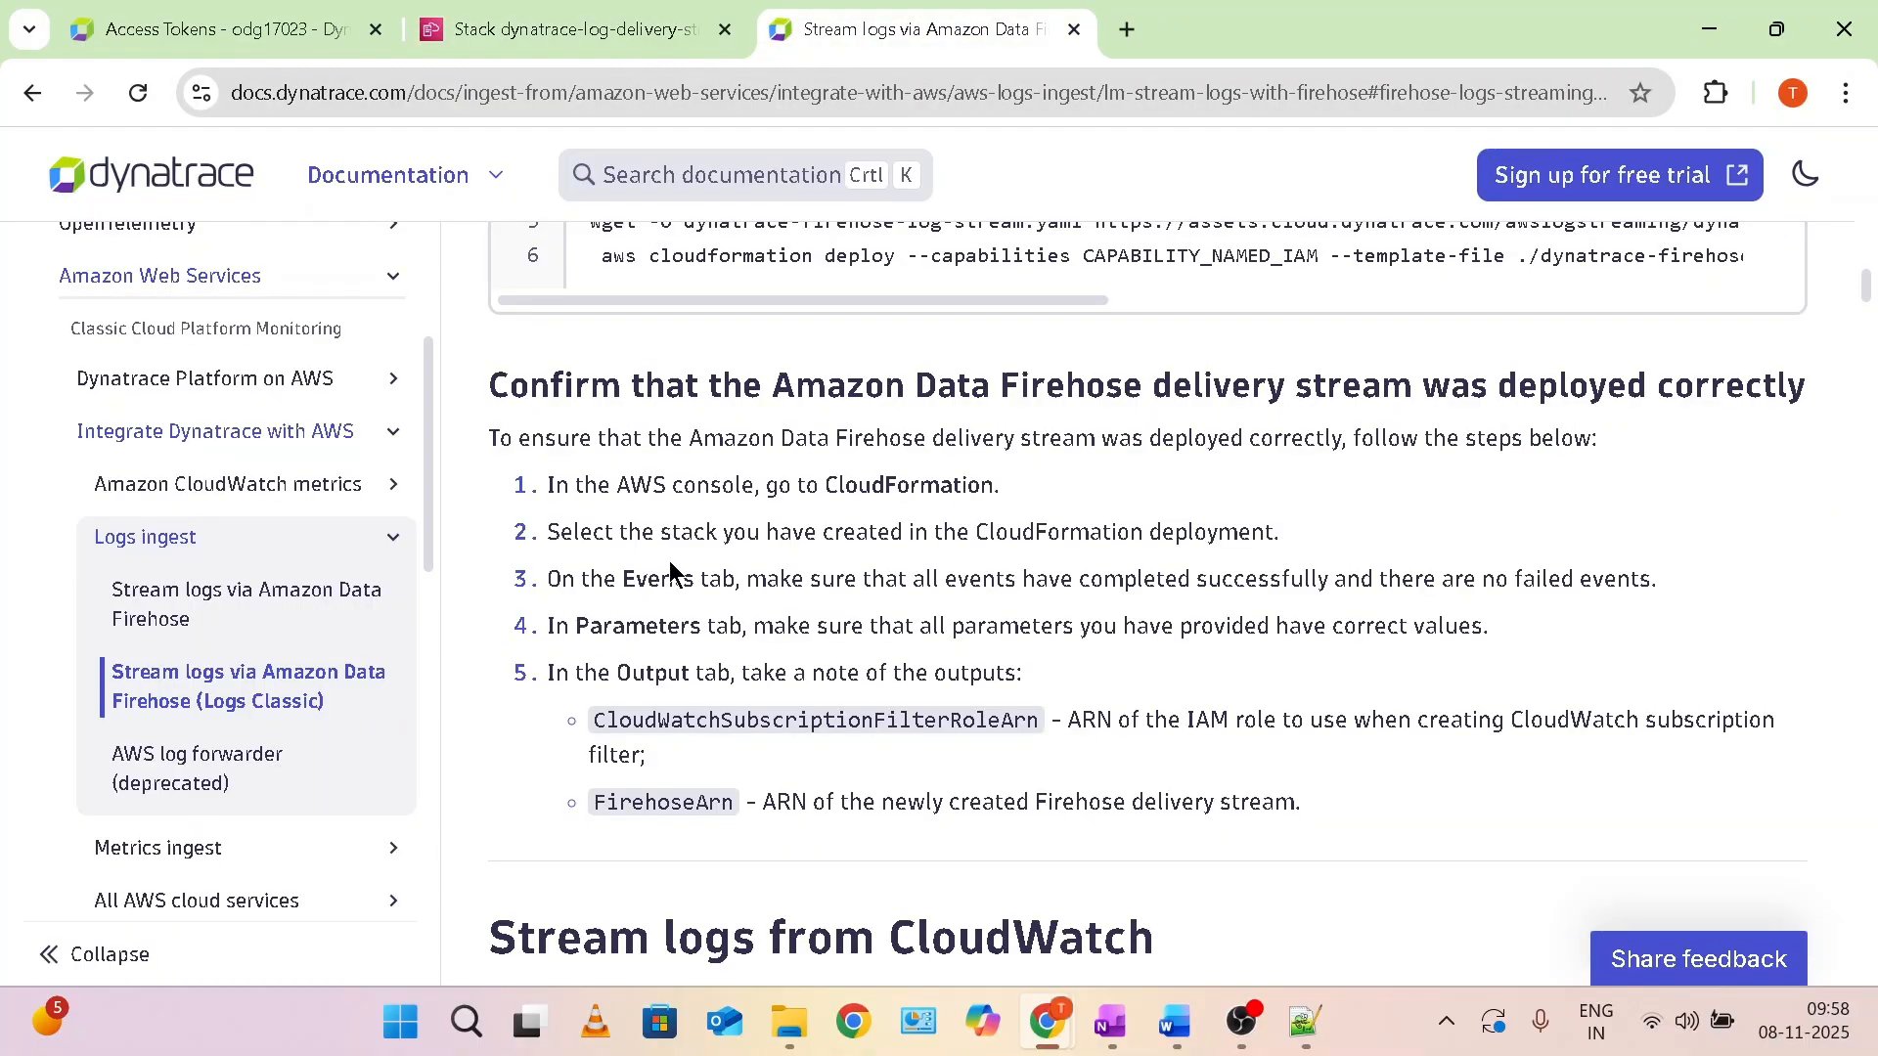
pyautogui.doubleClick(669, 575)
pyautogui.hotkey('ctrl', 'shift', 'Tab')
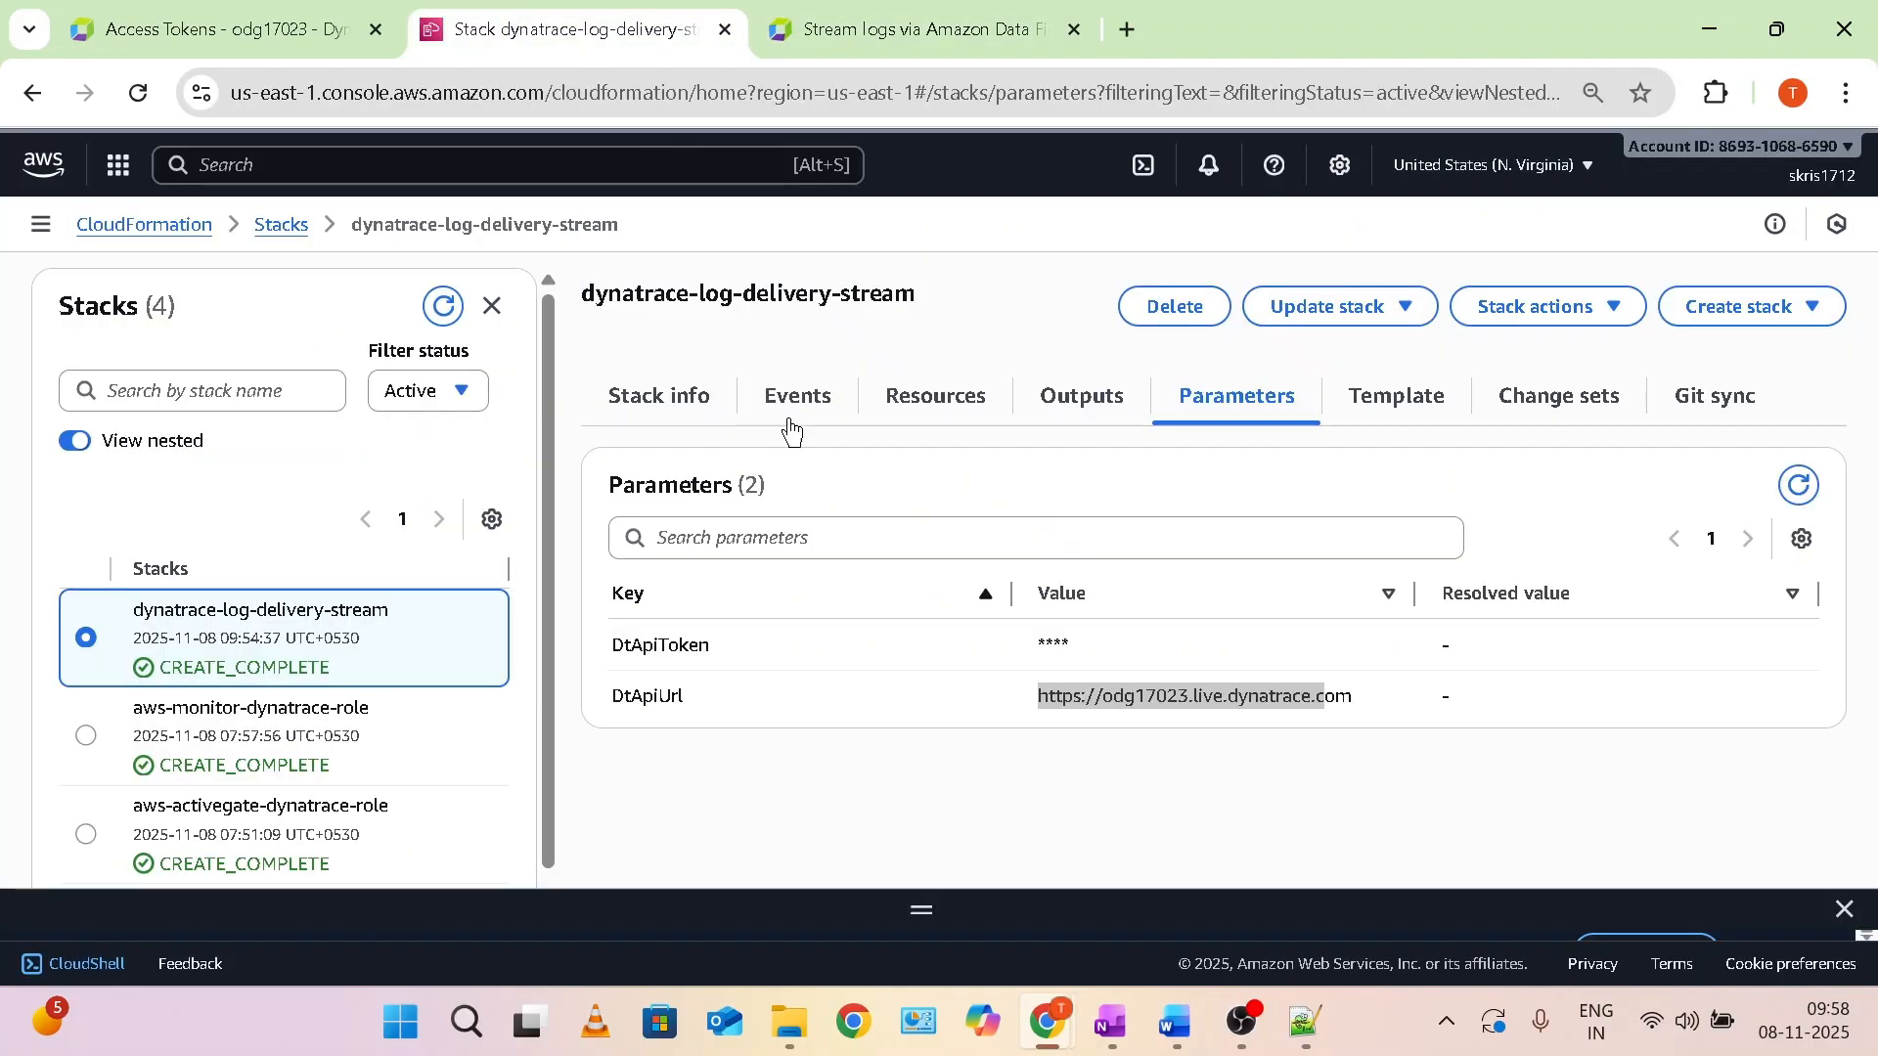
pyautogui.click(796, 396)
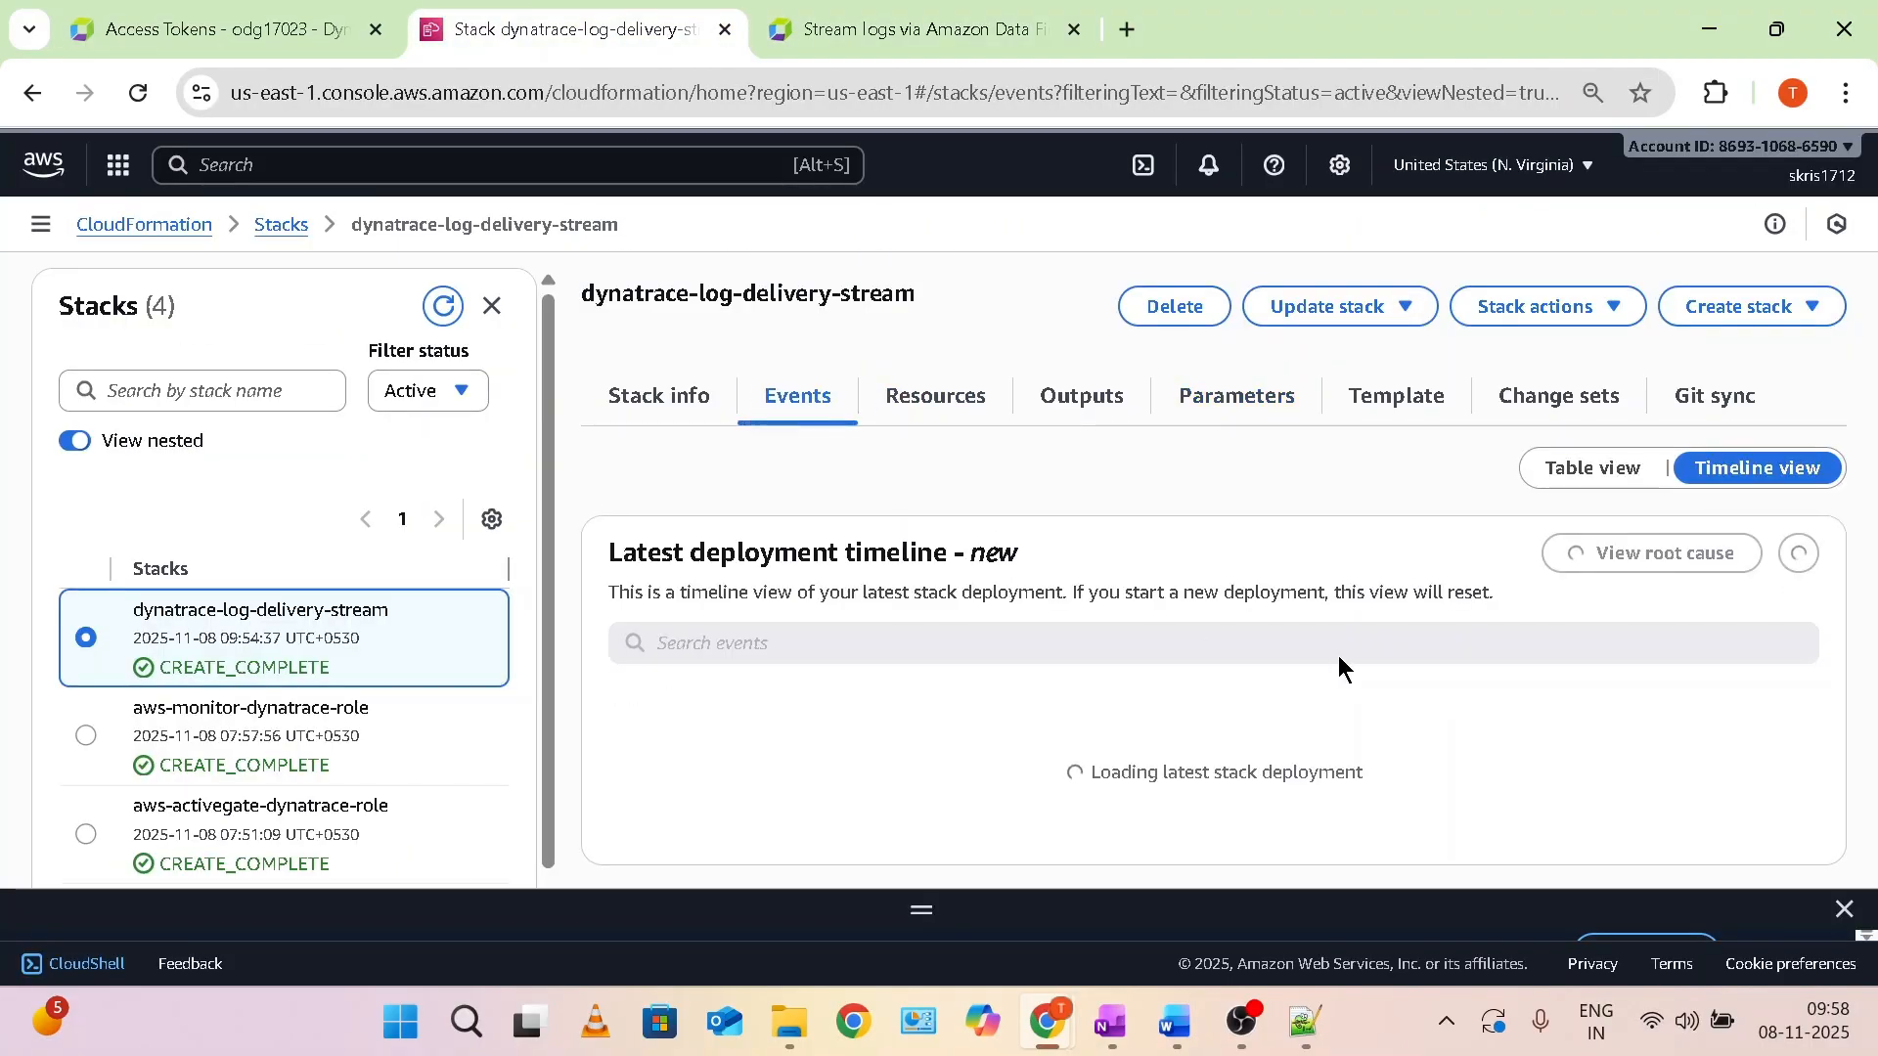
pyautogui.scroll(-3, 1338, 660)
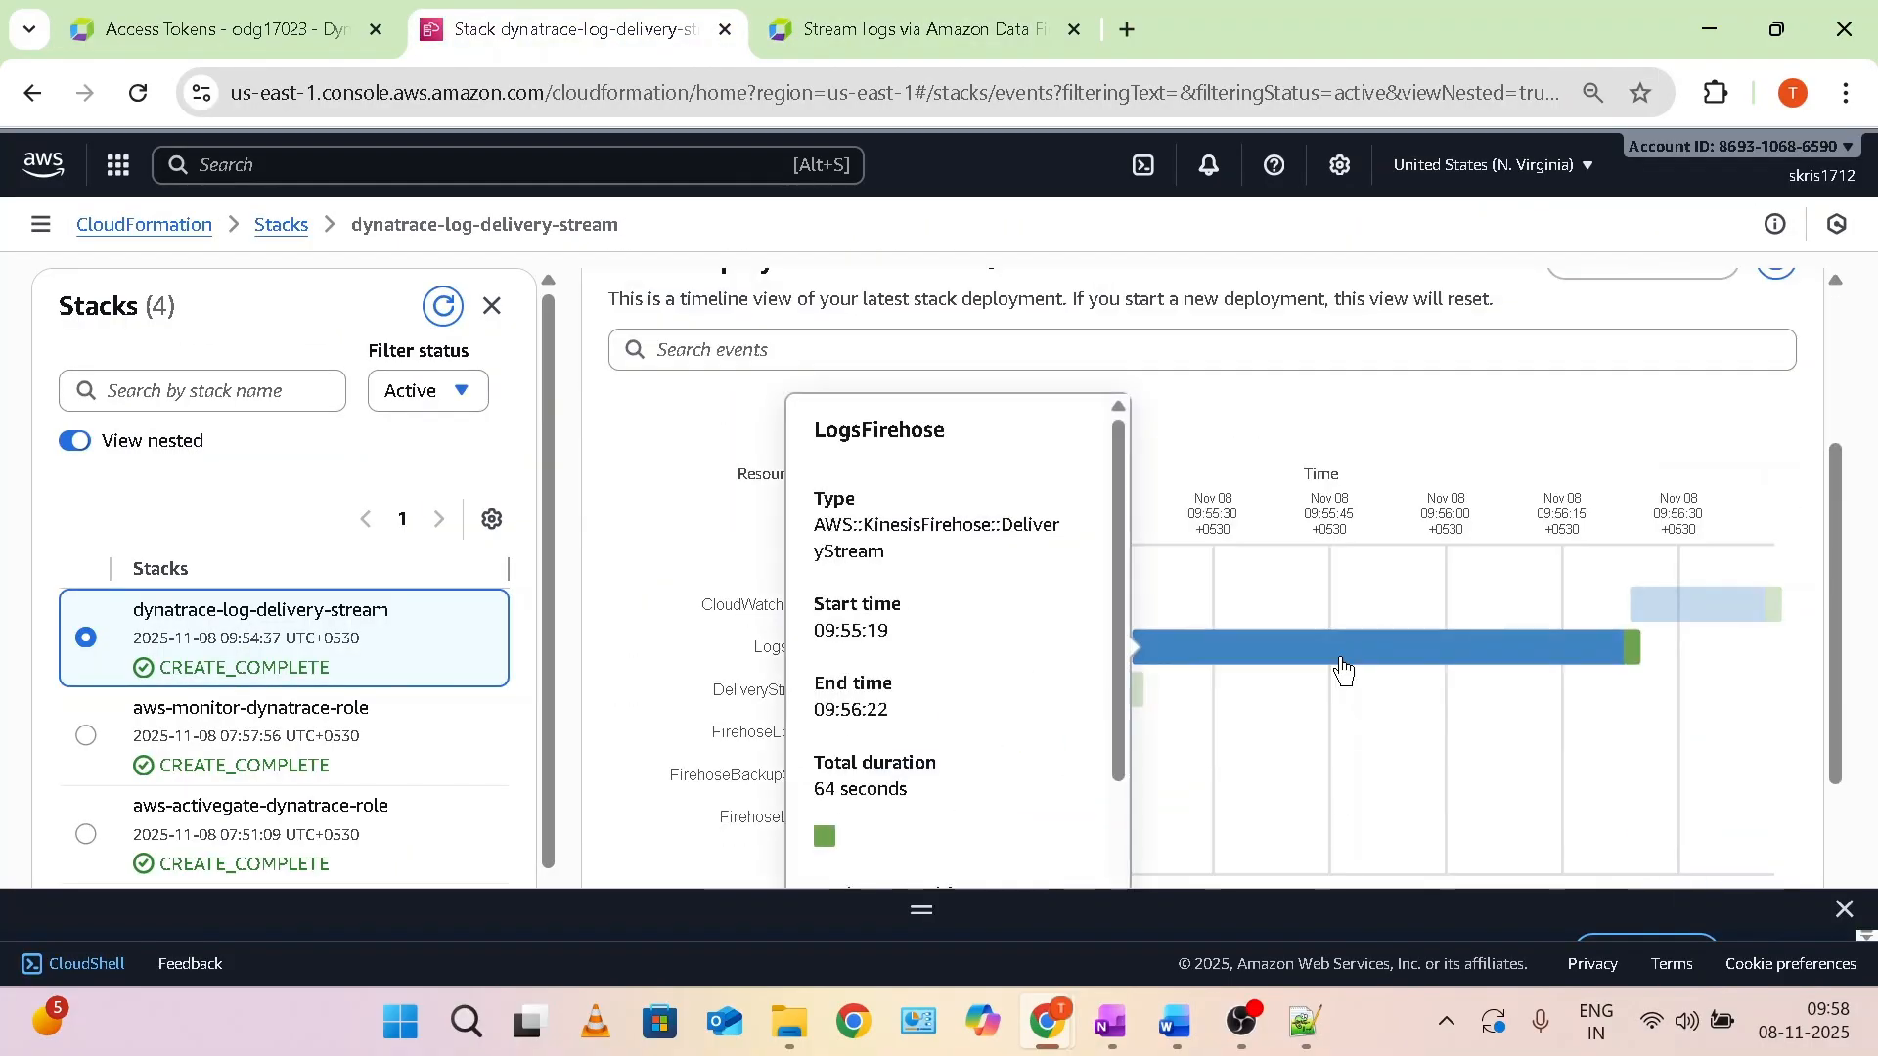
# Consult the documentation's output instruction and open the outputs of the dynatrace-log-delivery-stream stack.
pyautogui.click(886, 24)
pyautogui.moveTo(618, 673); pyautogui.dragTo(673, 673)
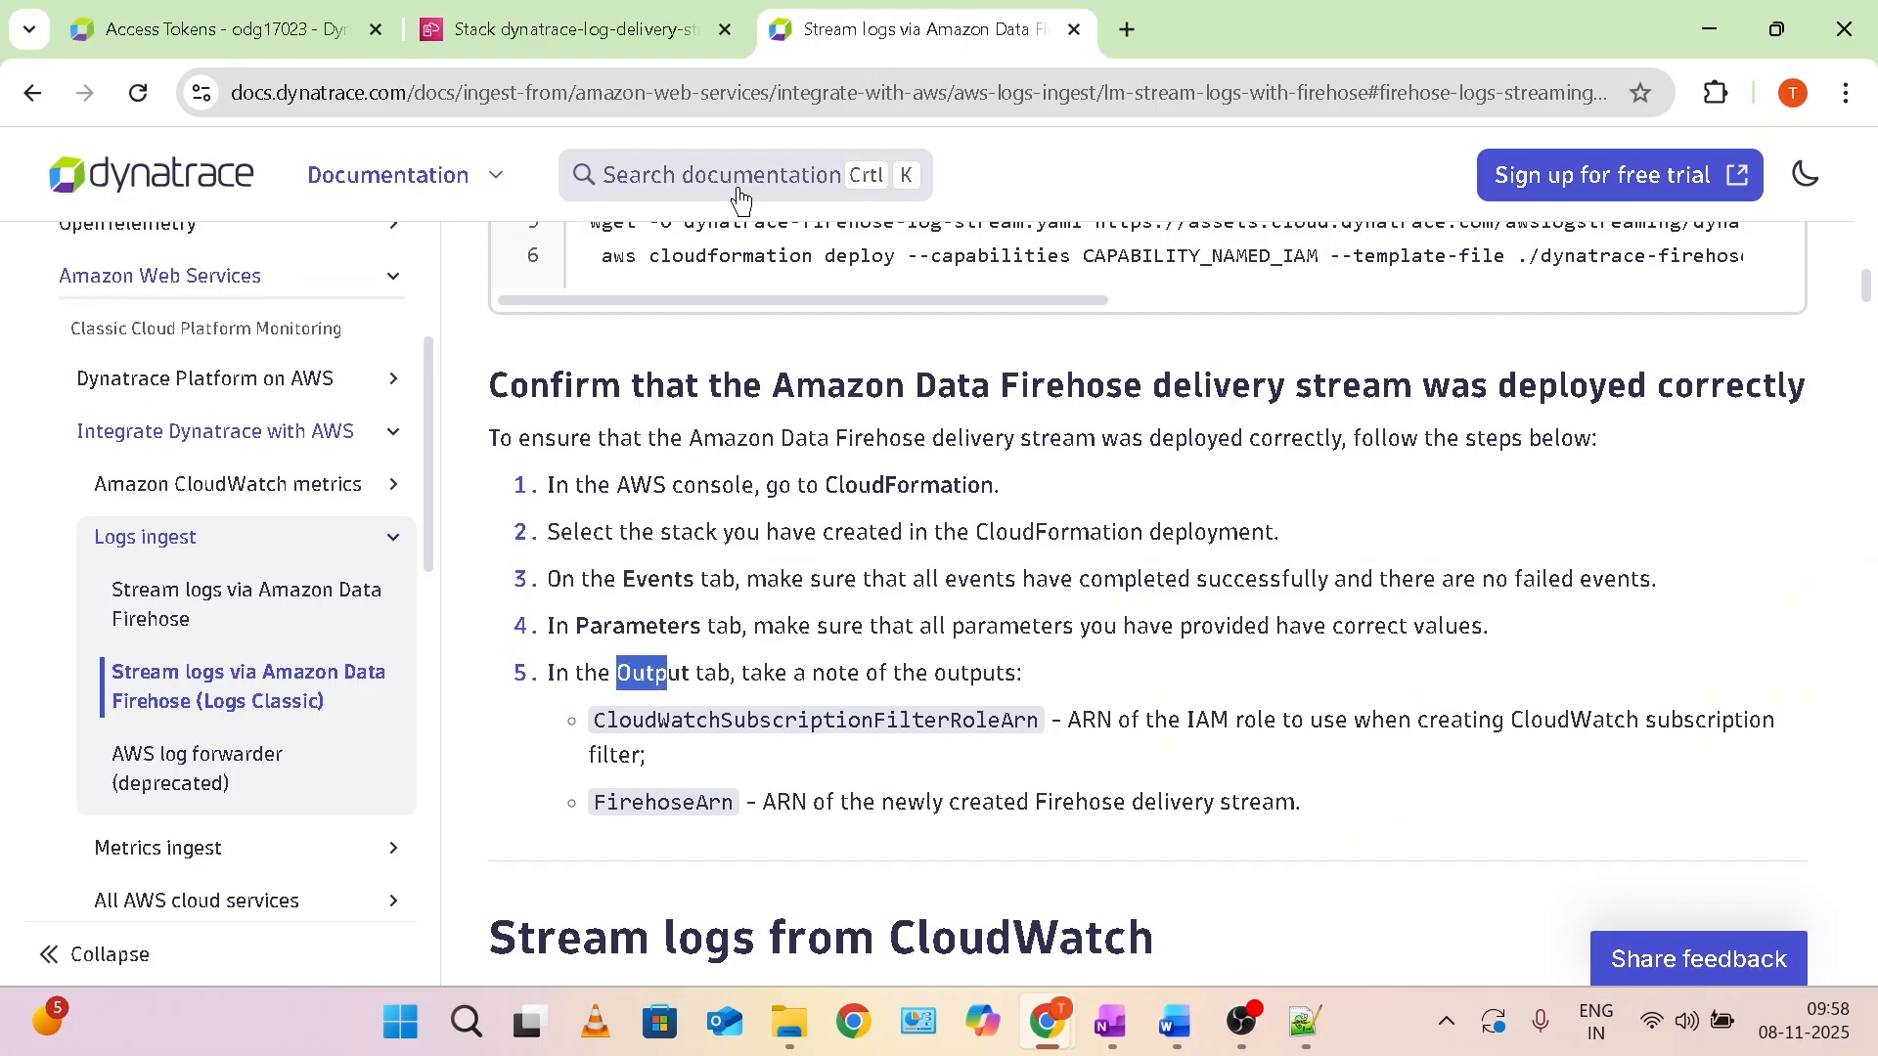
pyautogui.click(650, 57)
pyautogui.scroll(2, 1159, 485)
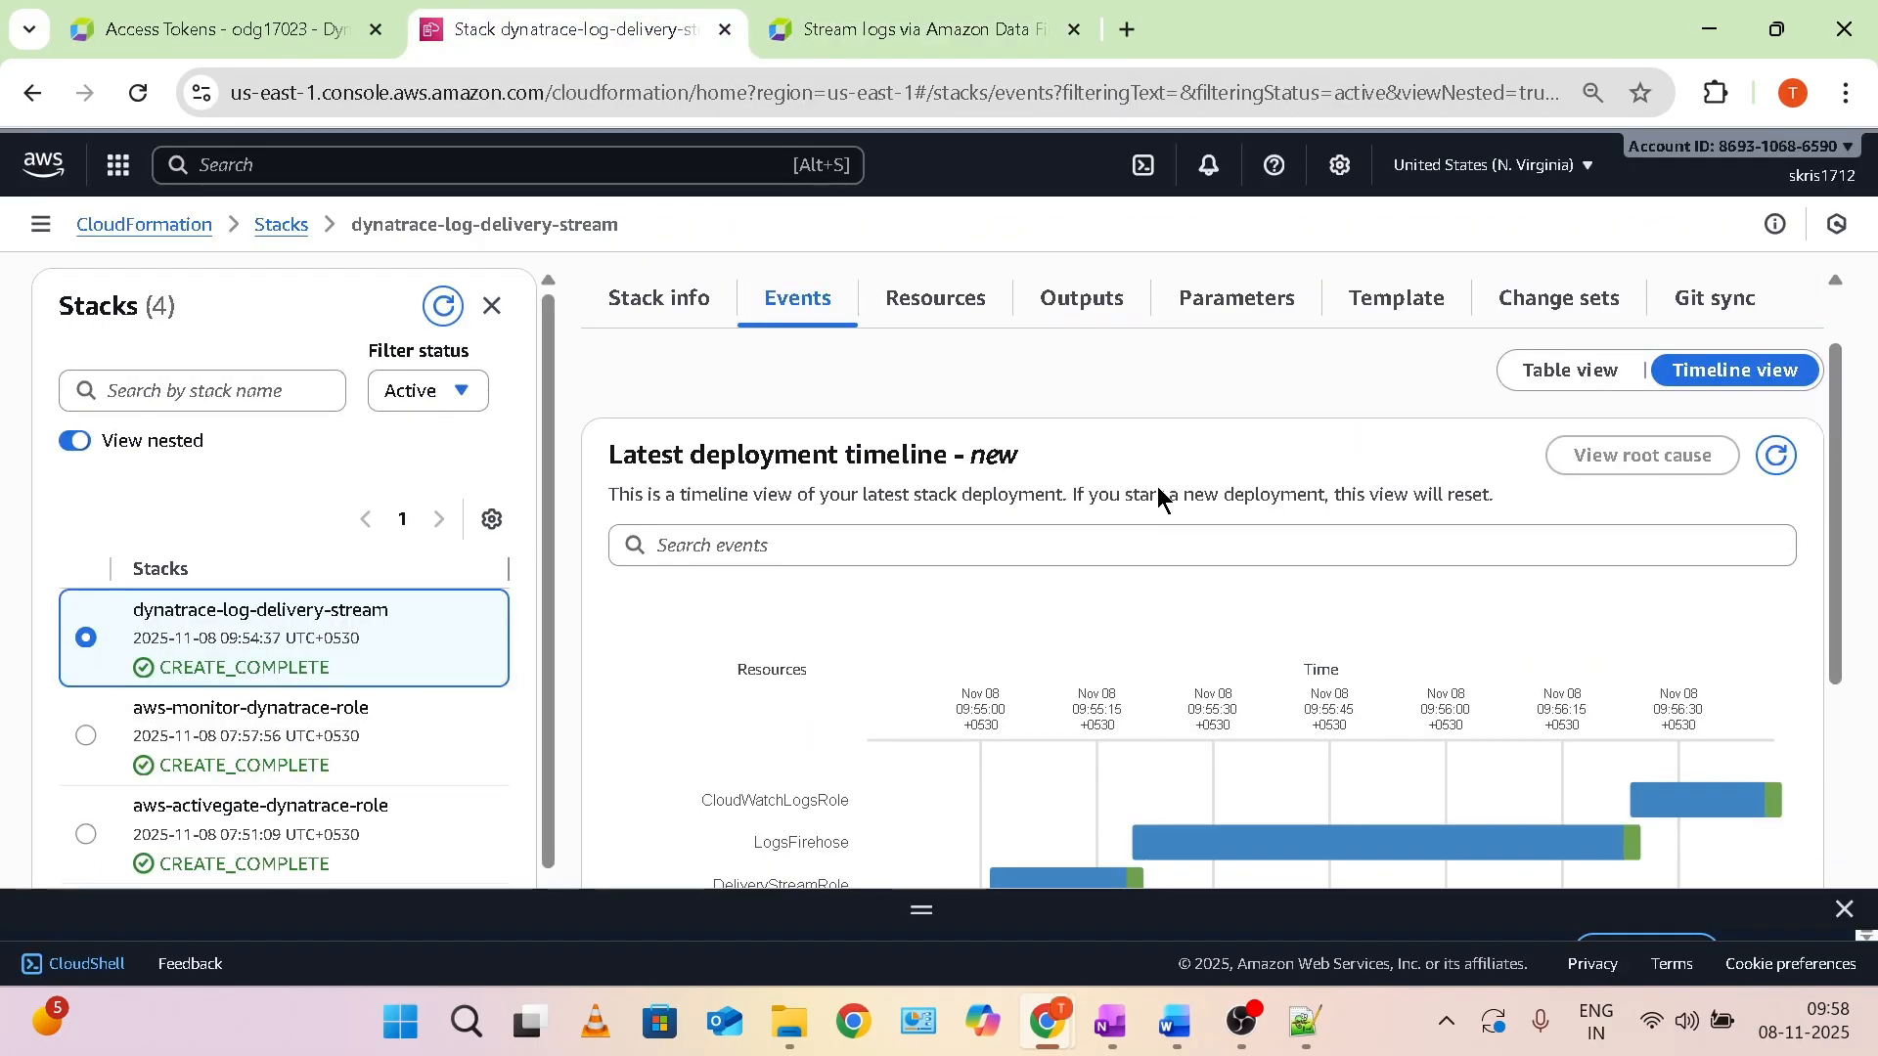
pyautogui.click(1115, 299)
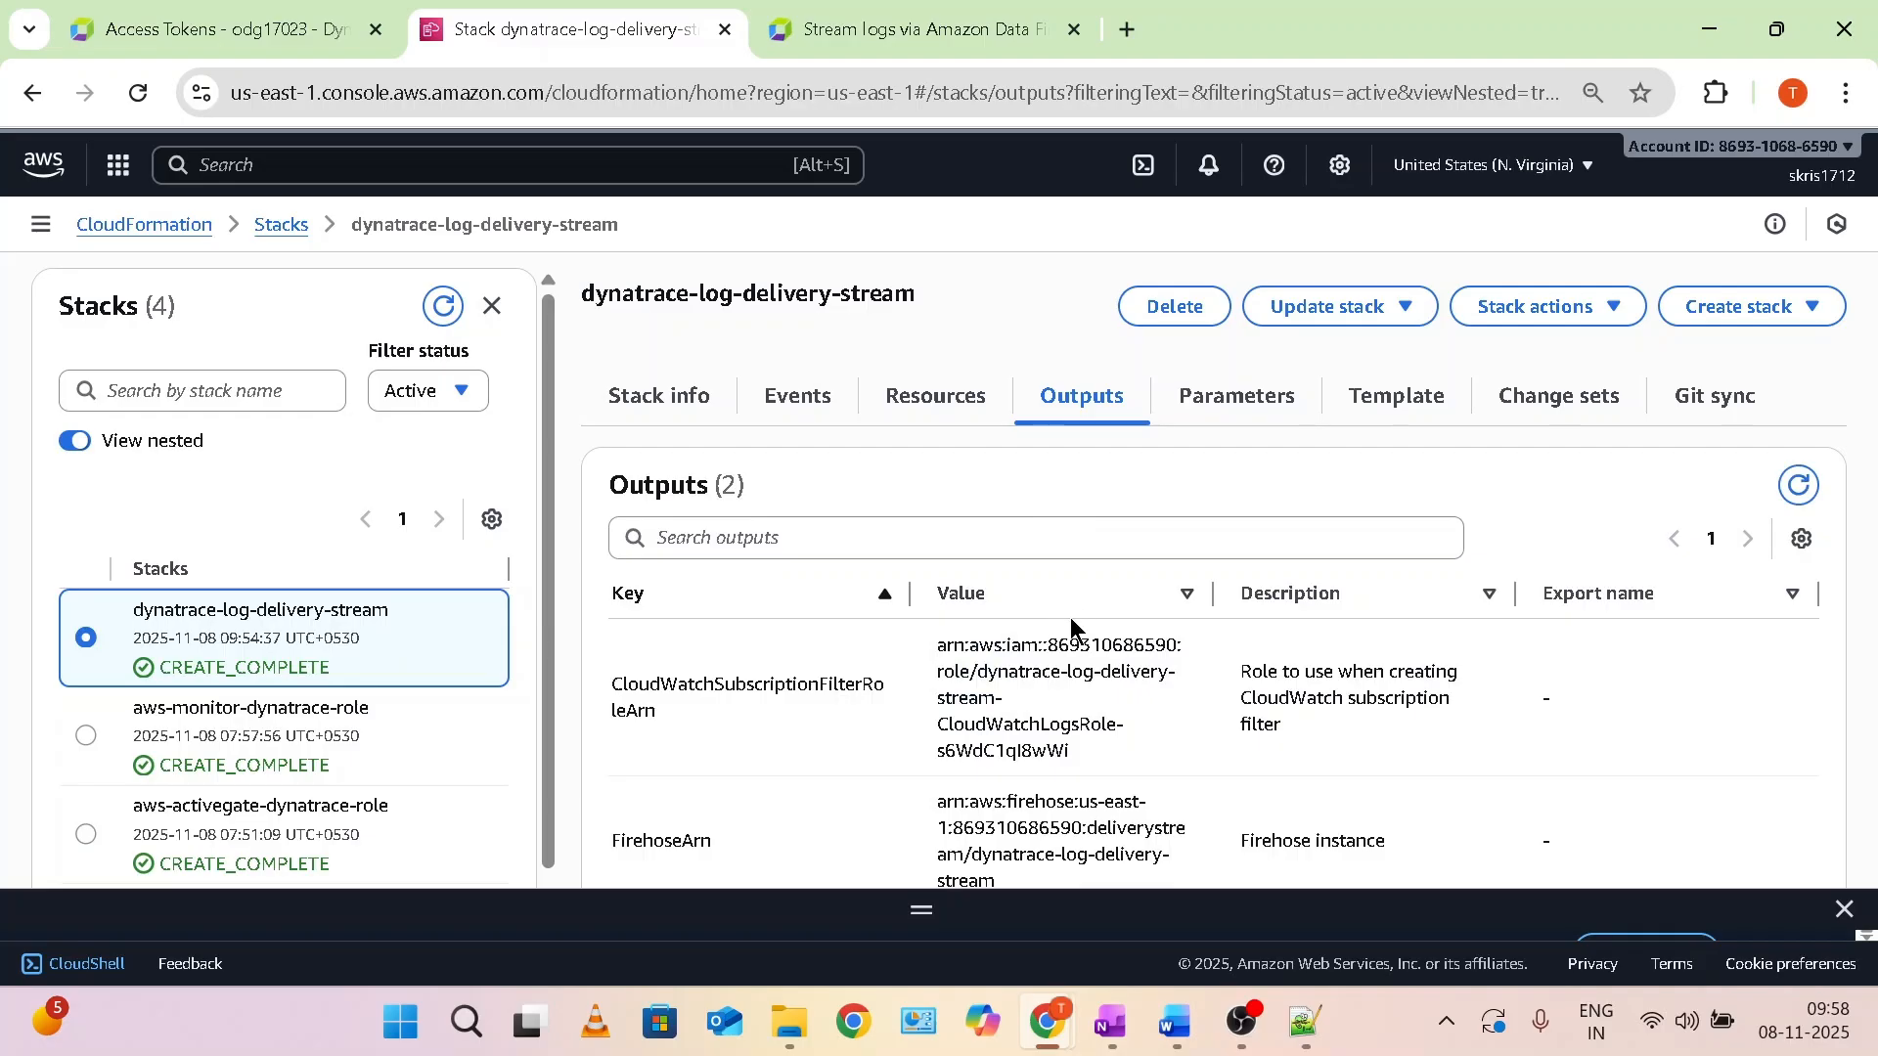
# Copy the CloudWatchSubscriptionFilterRoleArn output value and paste it below the deploy commands in the Notepad++ notes, leaving blank lines between.
pyautogui.moveTo(622, 692); pyautogui.dragTo(837, 685)
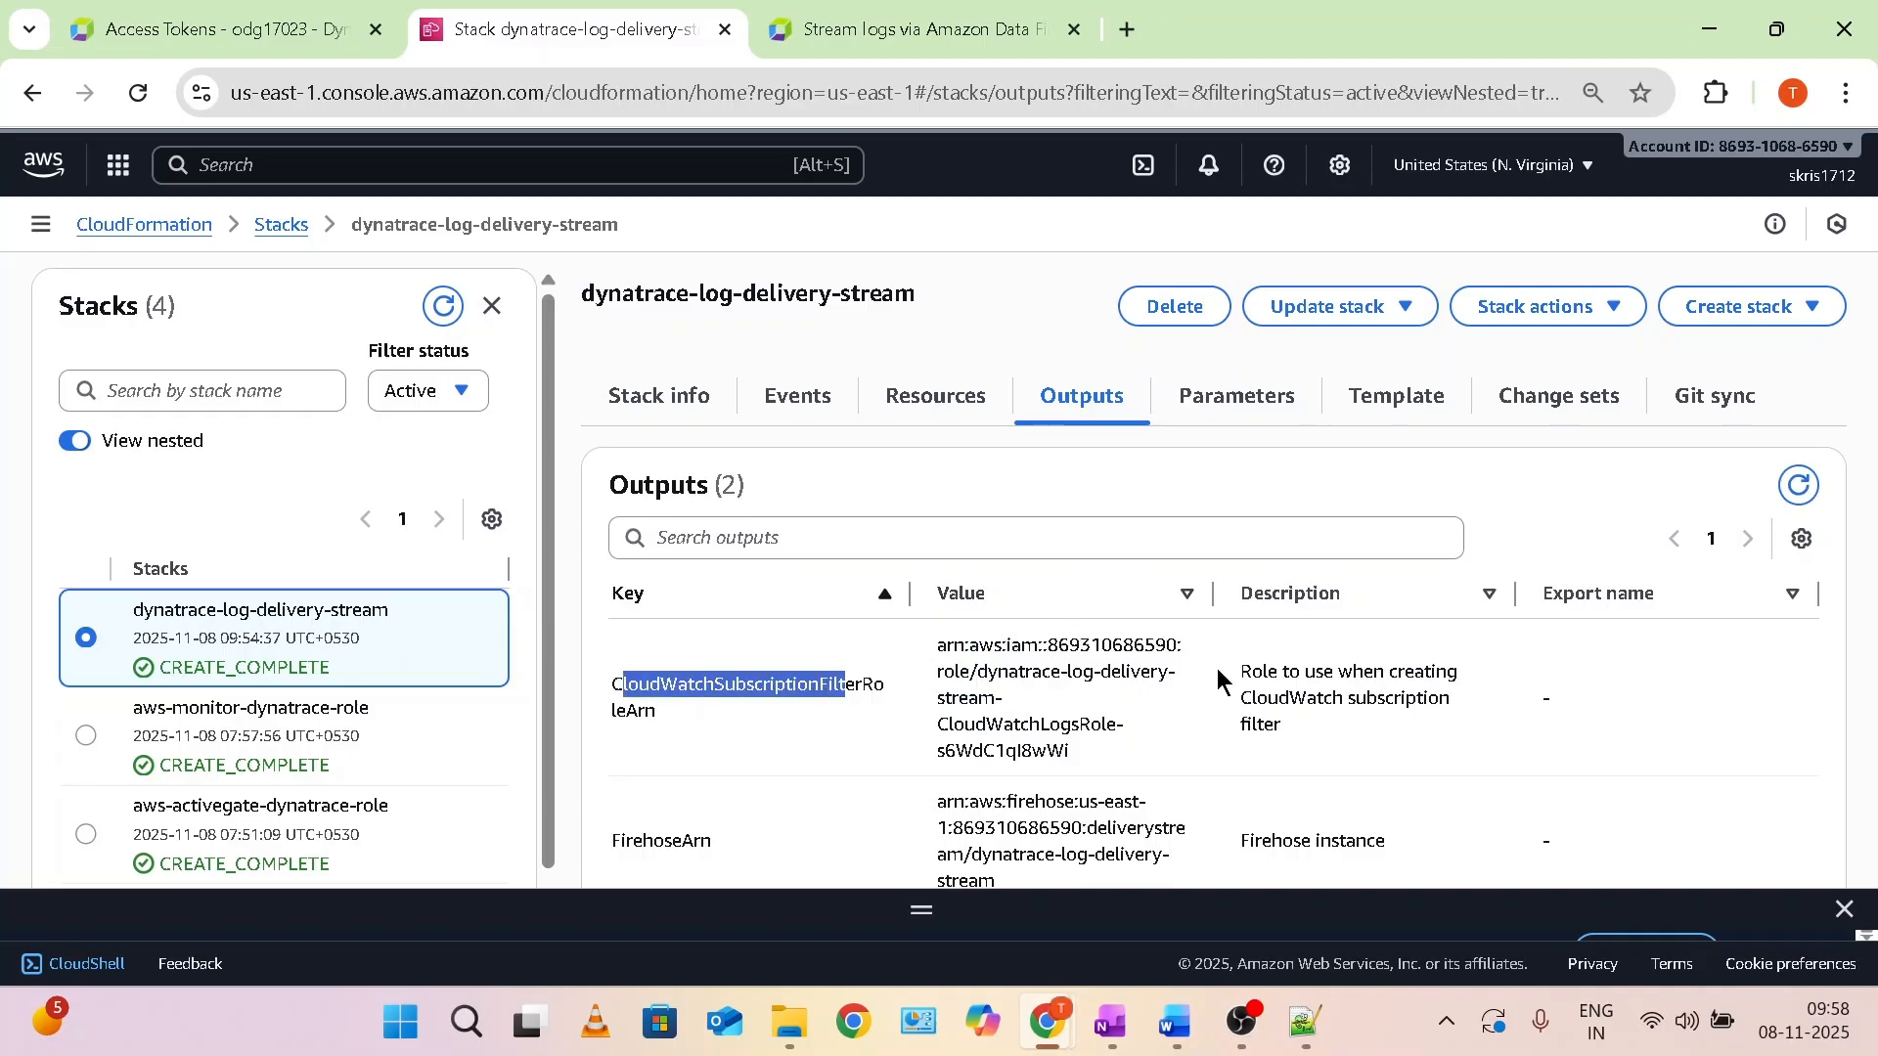
pyautogui.moveTo(1076, 758); pyautogui.dragTo(942, 646)
pyautogui.hotkey('ctrl', 'c')
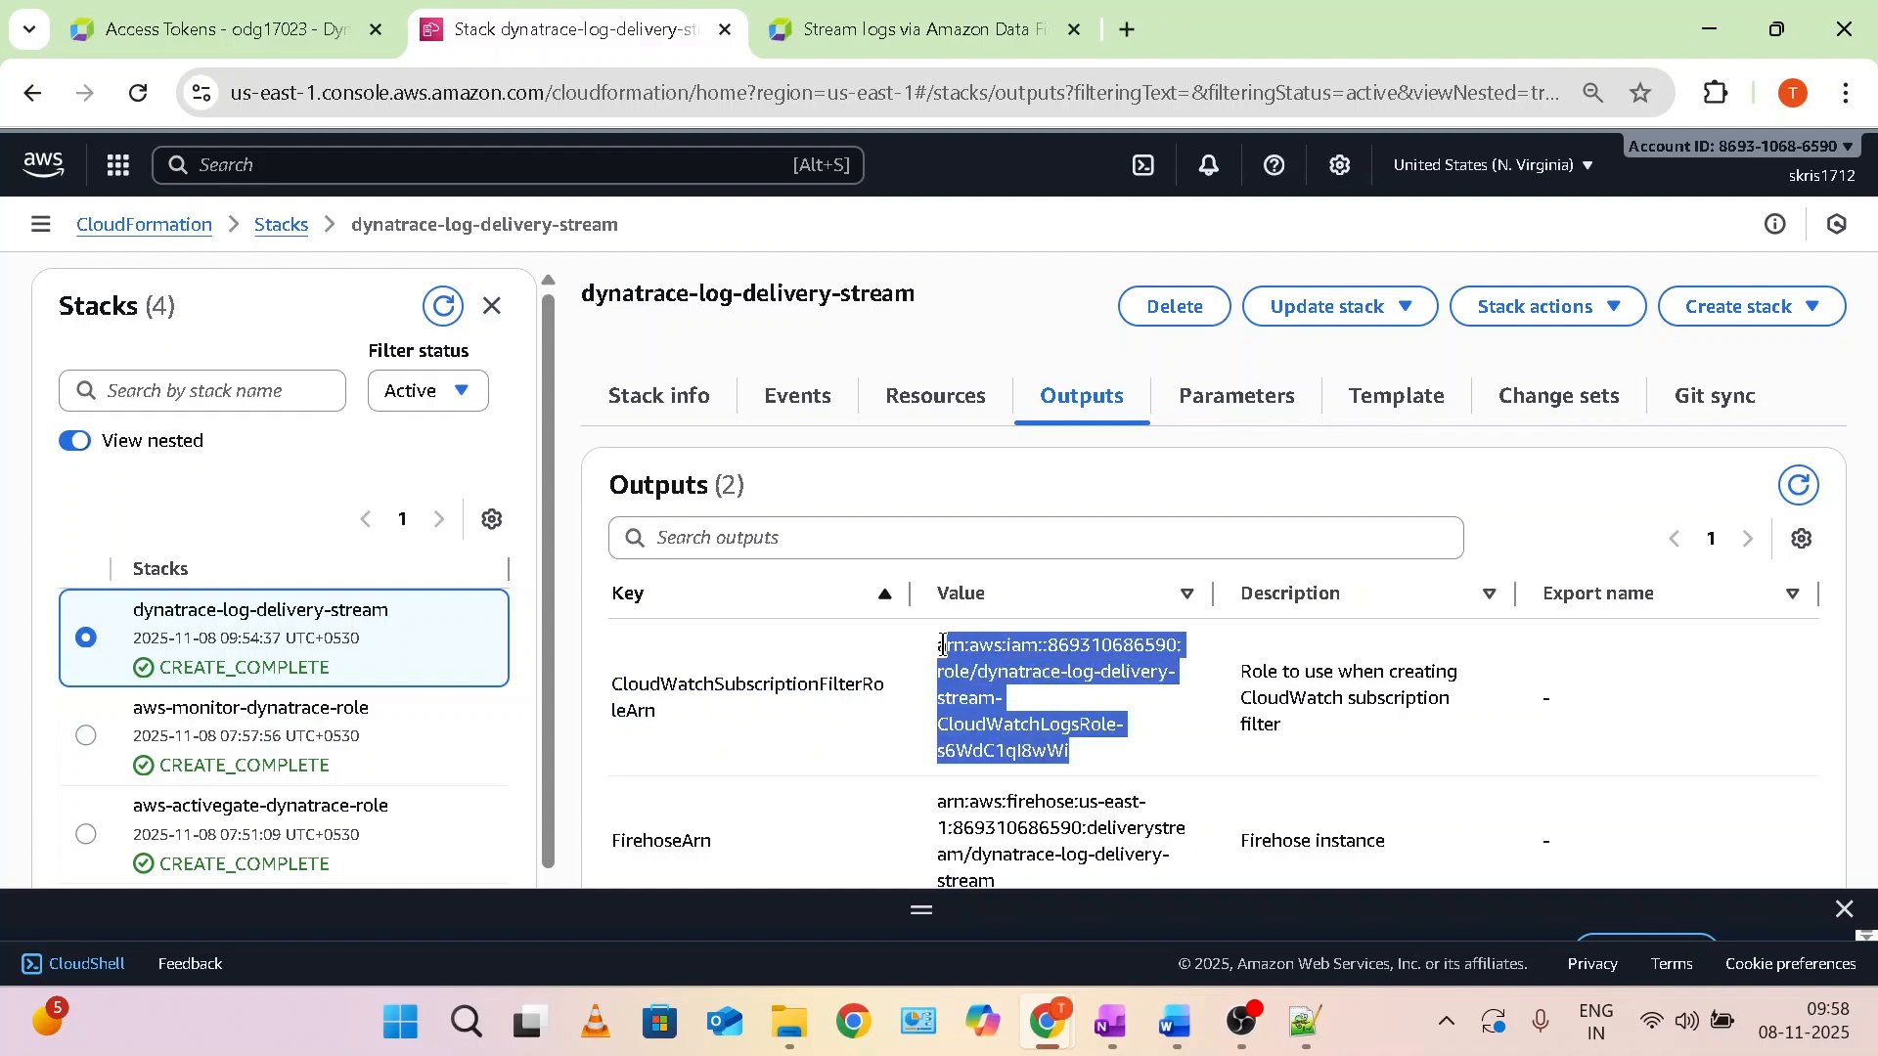
pyautogui.click(1306, 1022)
pyautogui.click(968, 622)
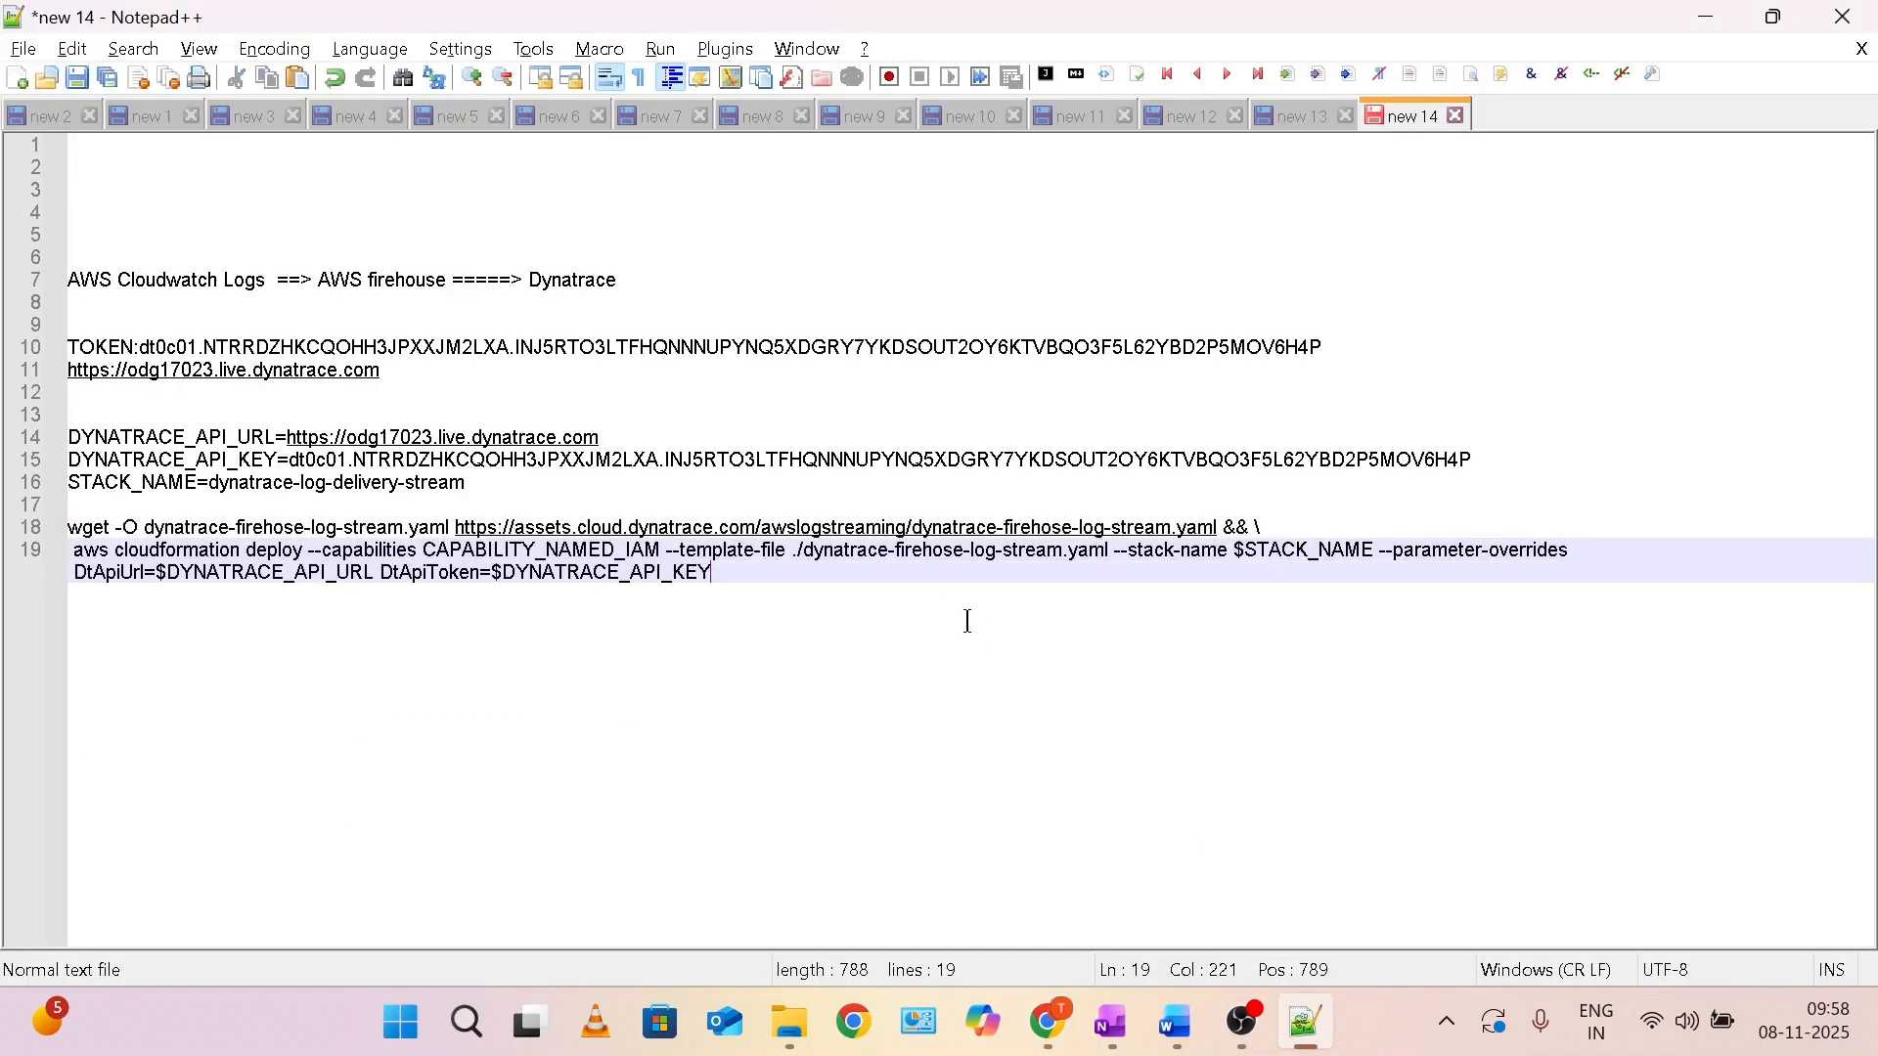
pyautogui.press('Return')
pyautogui.press('Return')
pyautogui.press('Return')
pyautogui.press('Return')
pyautogui.hotkey('ctrl', 'v')
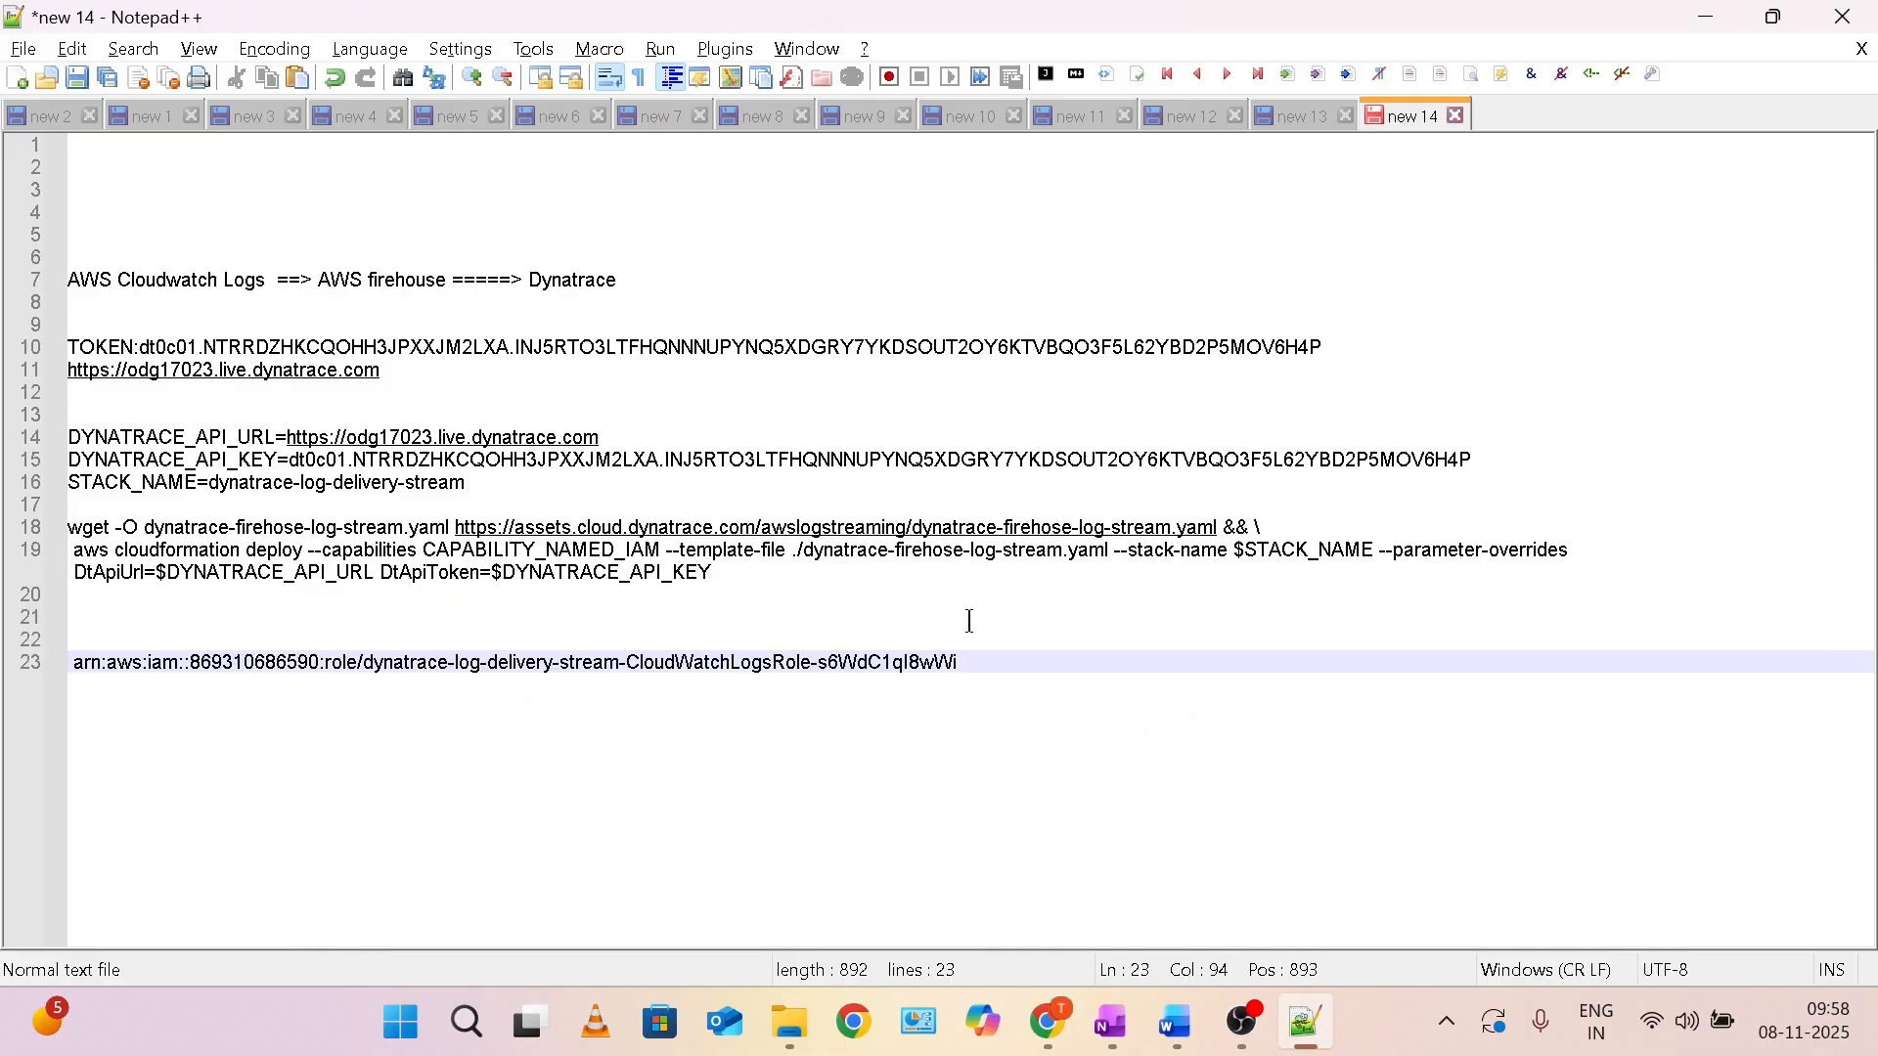
# Copy the FirehoseArn output value, paste it on a new line under the role ARN in Notepad++, and minimize the editor.
pyautogui.hotkey('alt', 'Tab')
pyautogui.moveTo(998, 885); pyautogui.dragTo(934, 800)
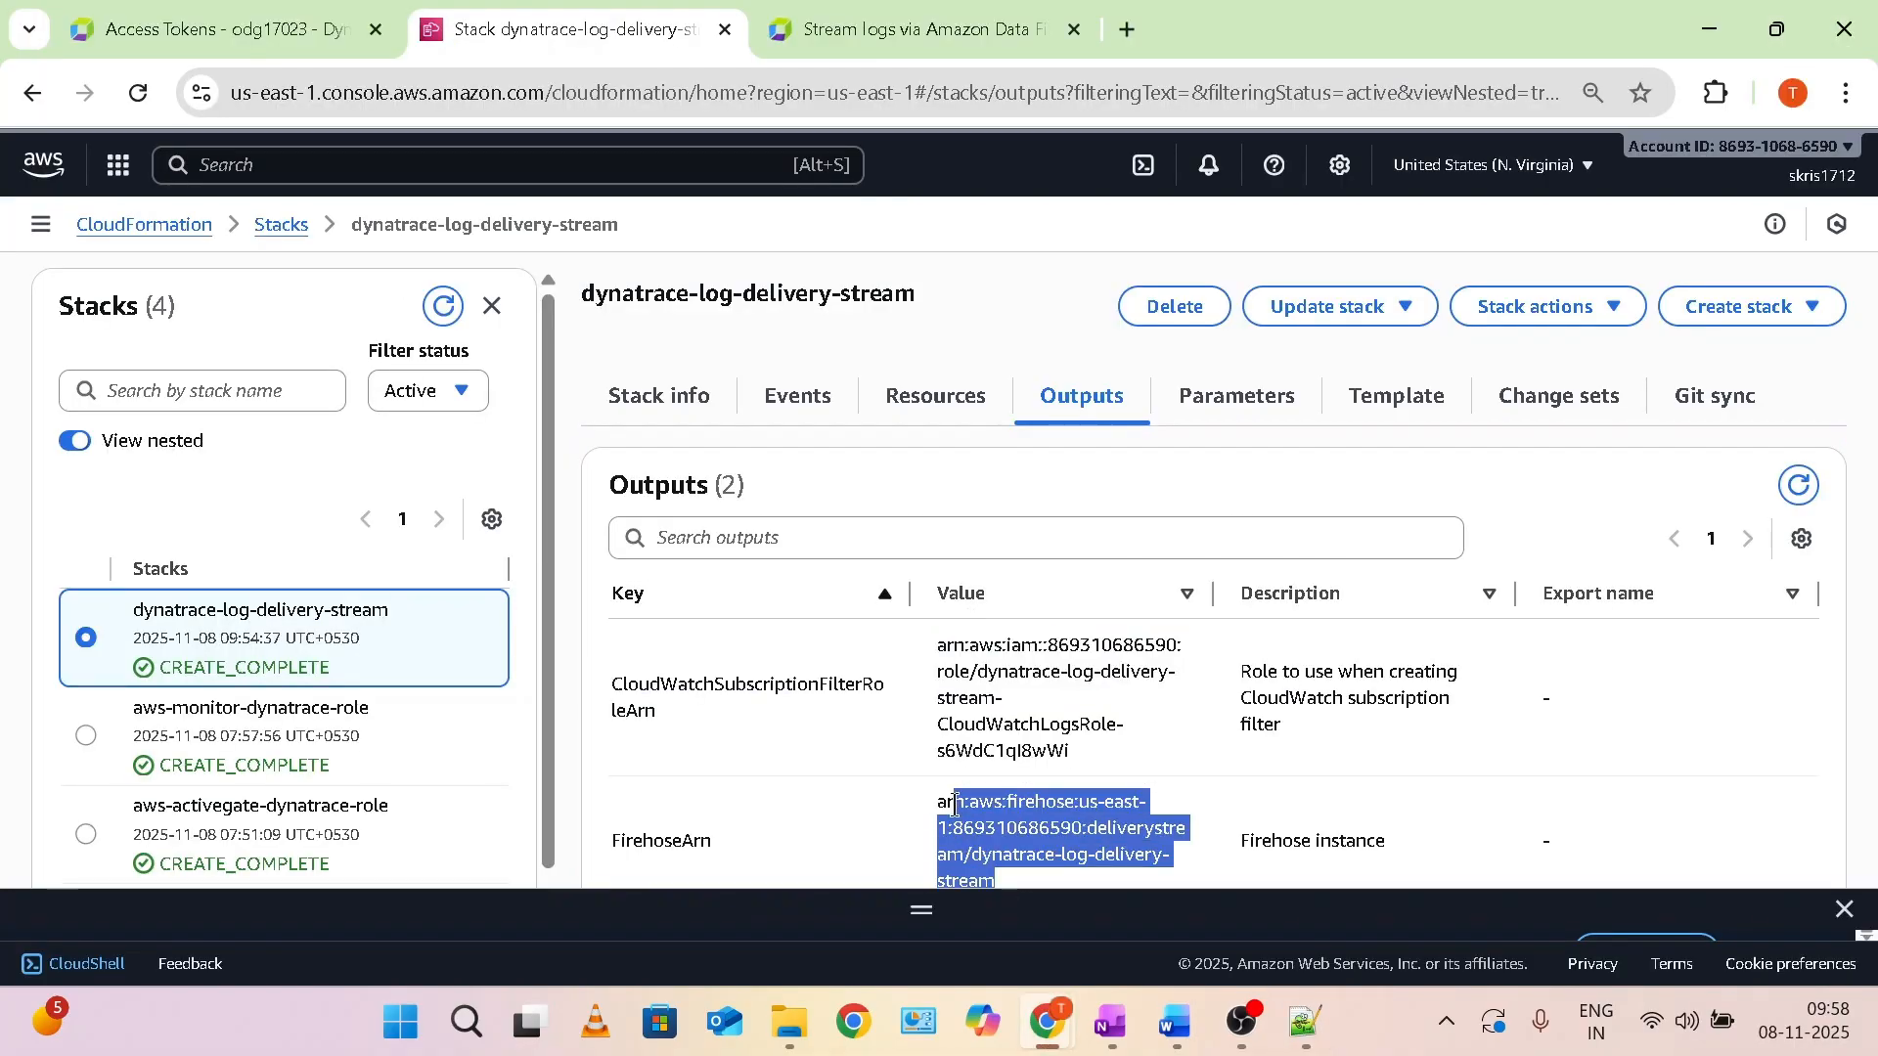
pyautogui.hotkey('ctrl', 'c')
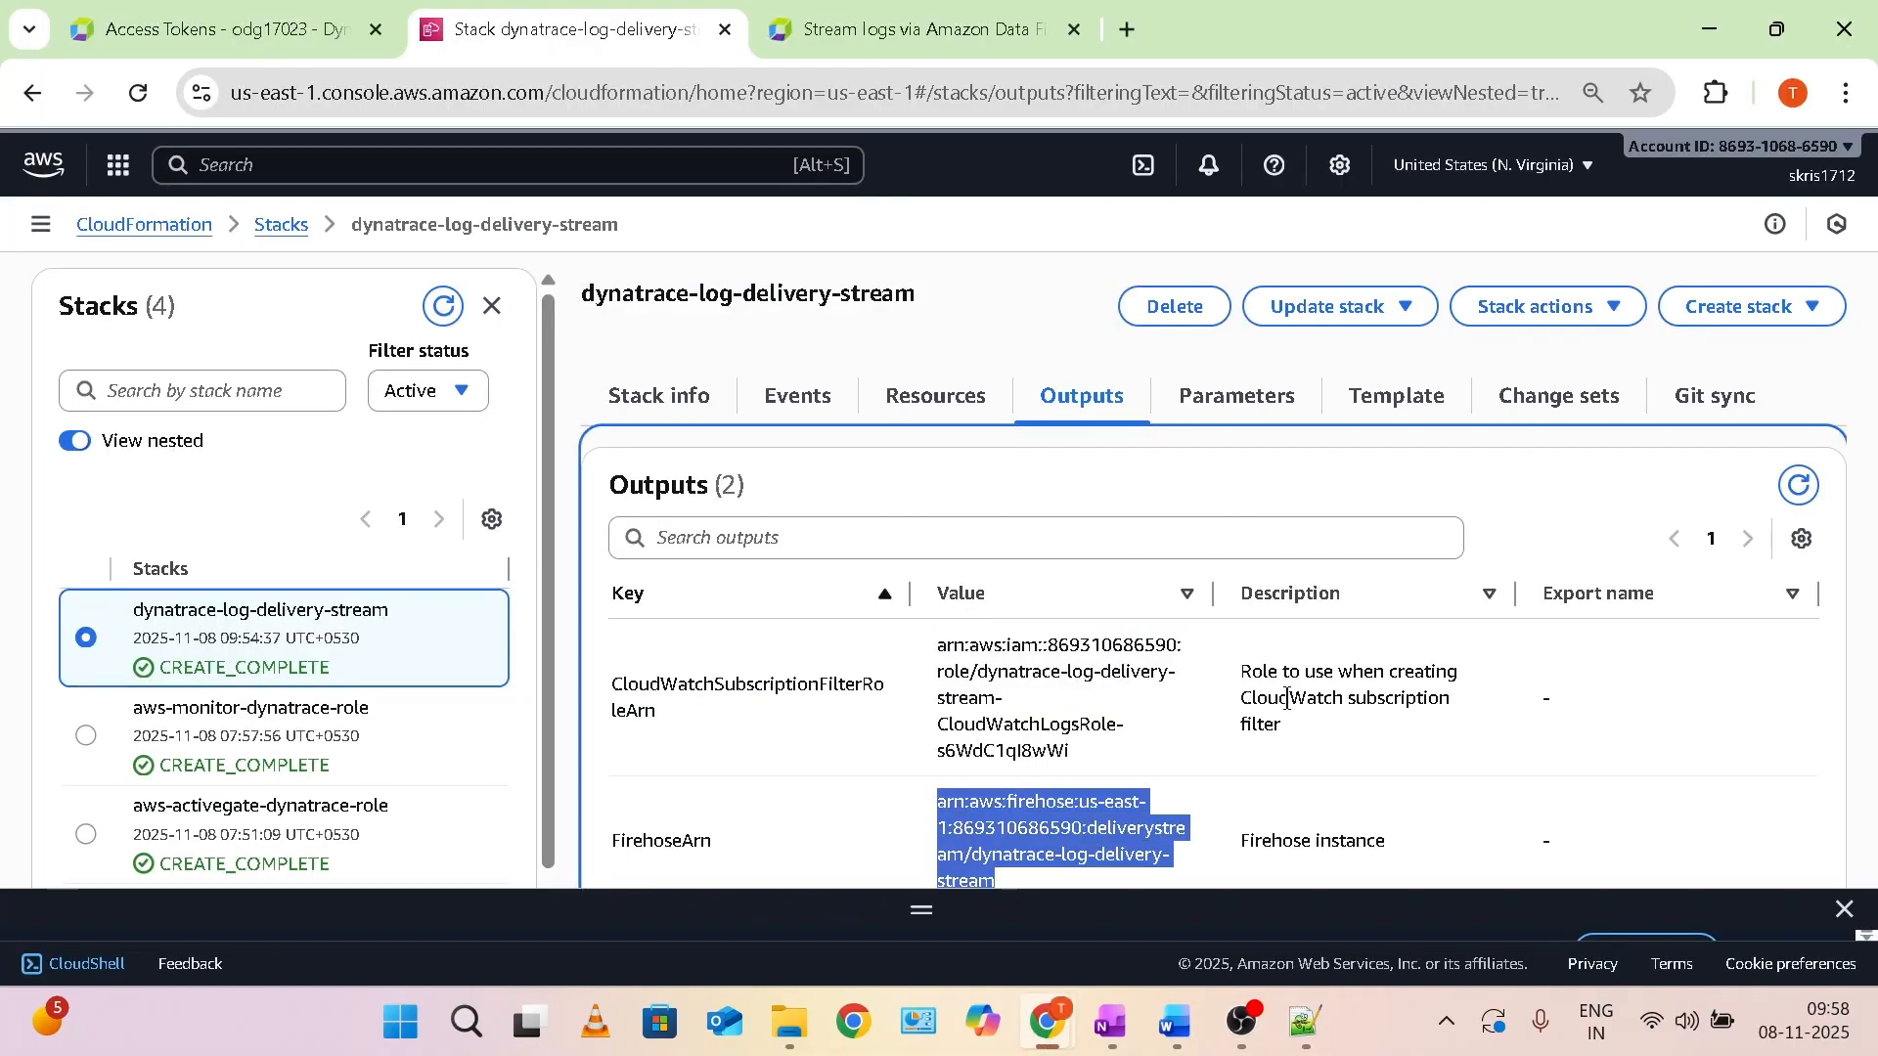
pyautogui.hotkey('alt', 'Tab')
pyautogui.press('Return')
pyautogui.hotkey('ctrl', 'v')
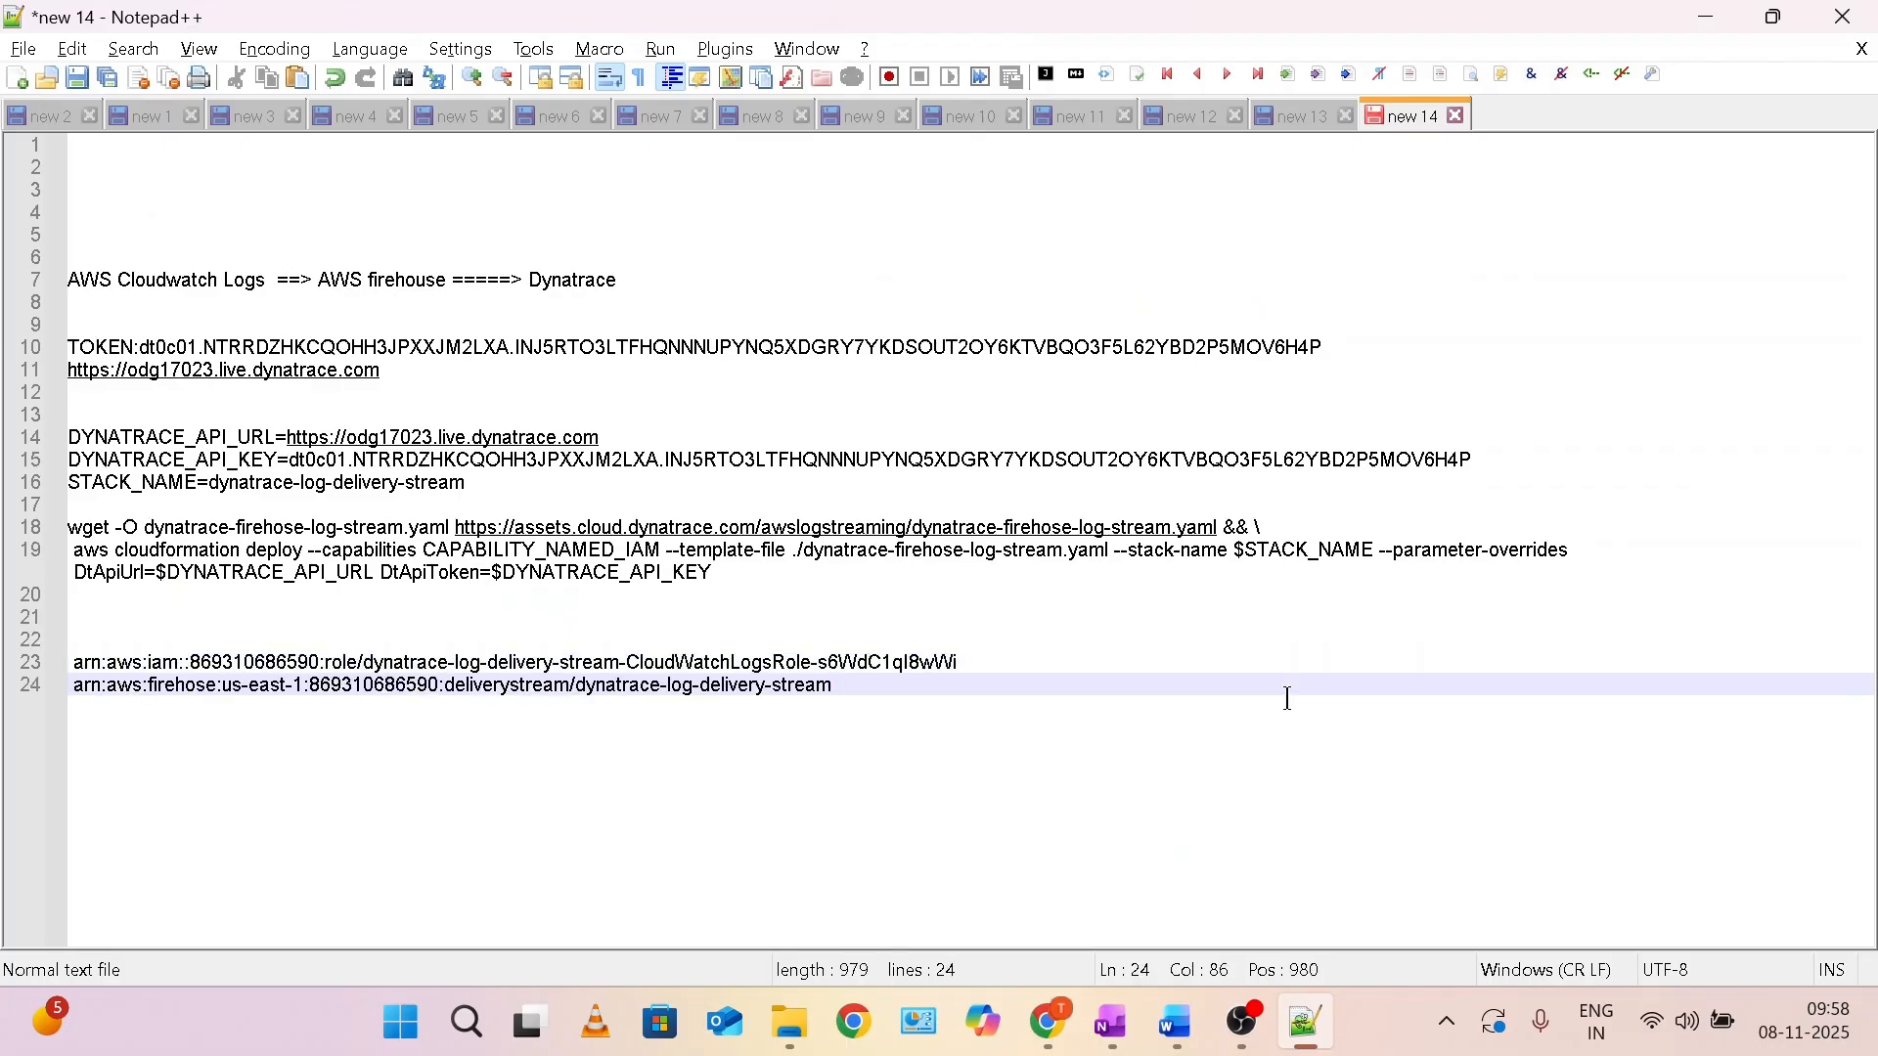
pyautogui.click(1707, 17)
# Consult the documentation's Stream logs from CloudWatch section in Chrome and copy its shell script download command.
pyautogui.hotkey('ctrl', 'Tab')
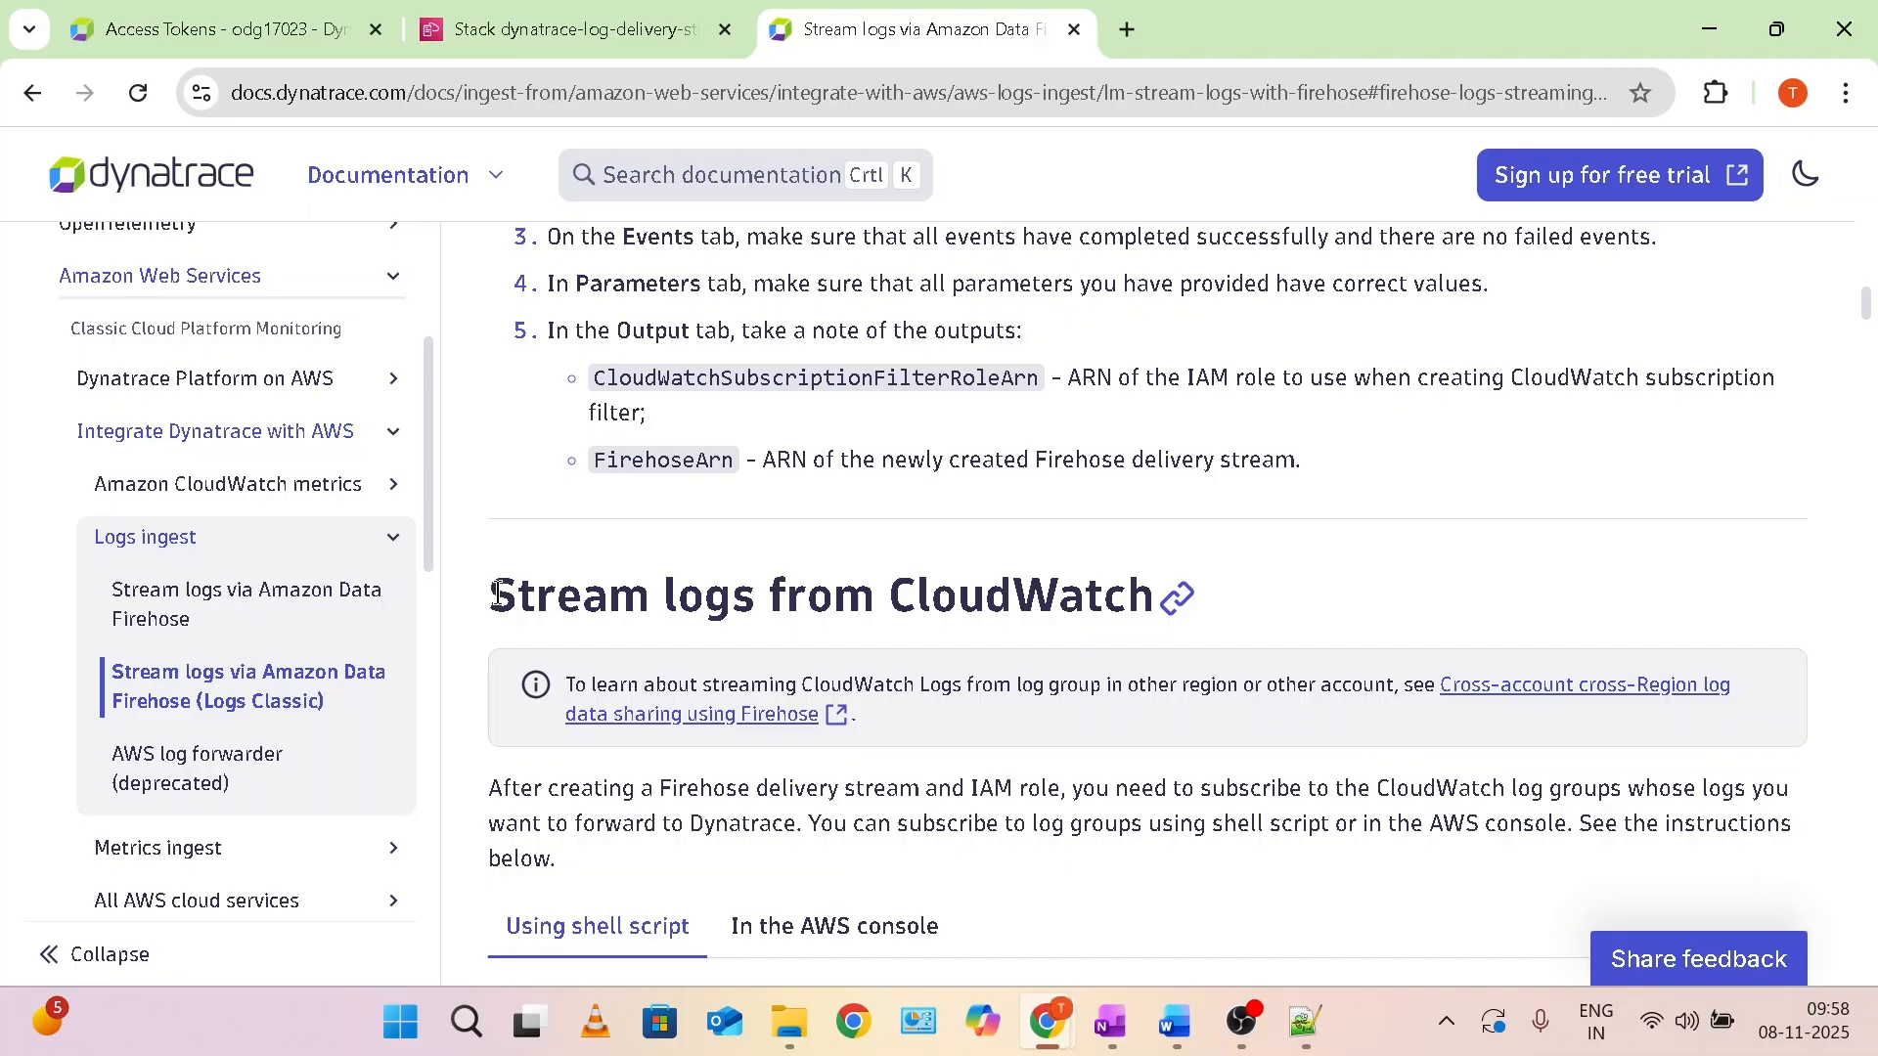
pyautogui.moveTo(498, 594); pyautogui.dragTo(1074, 578)
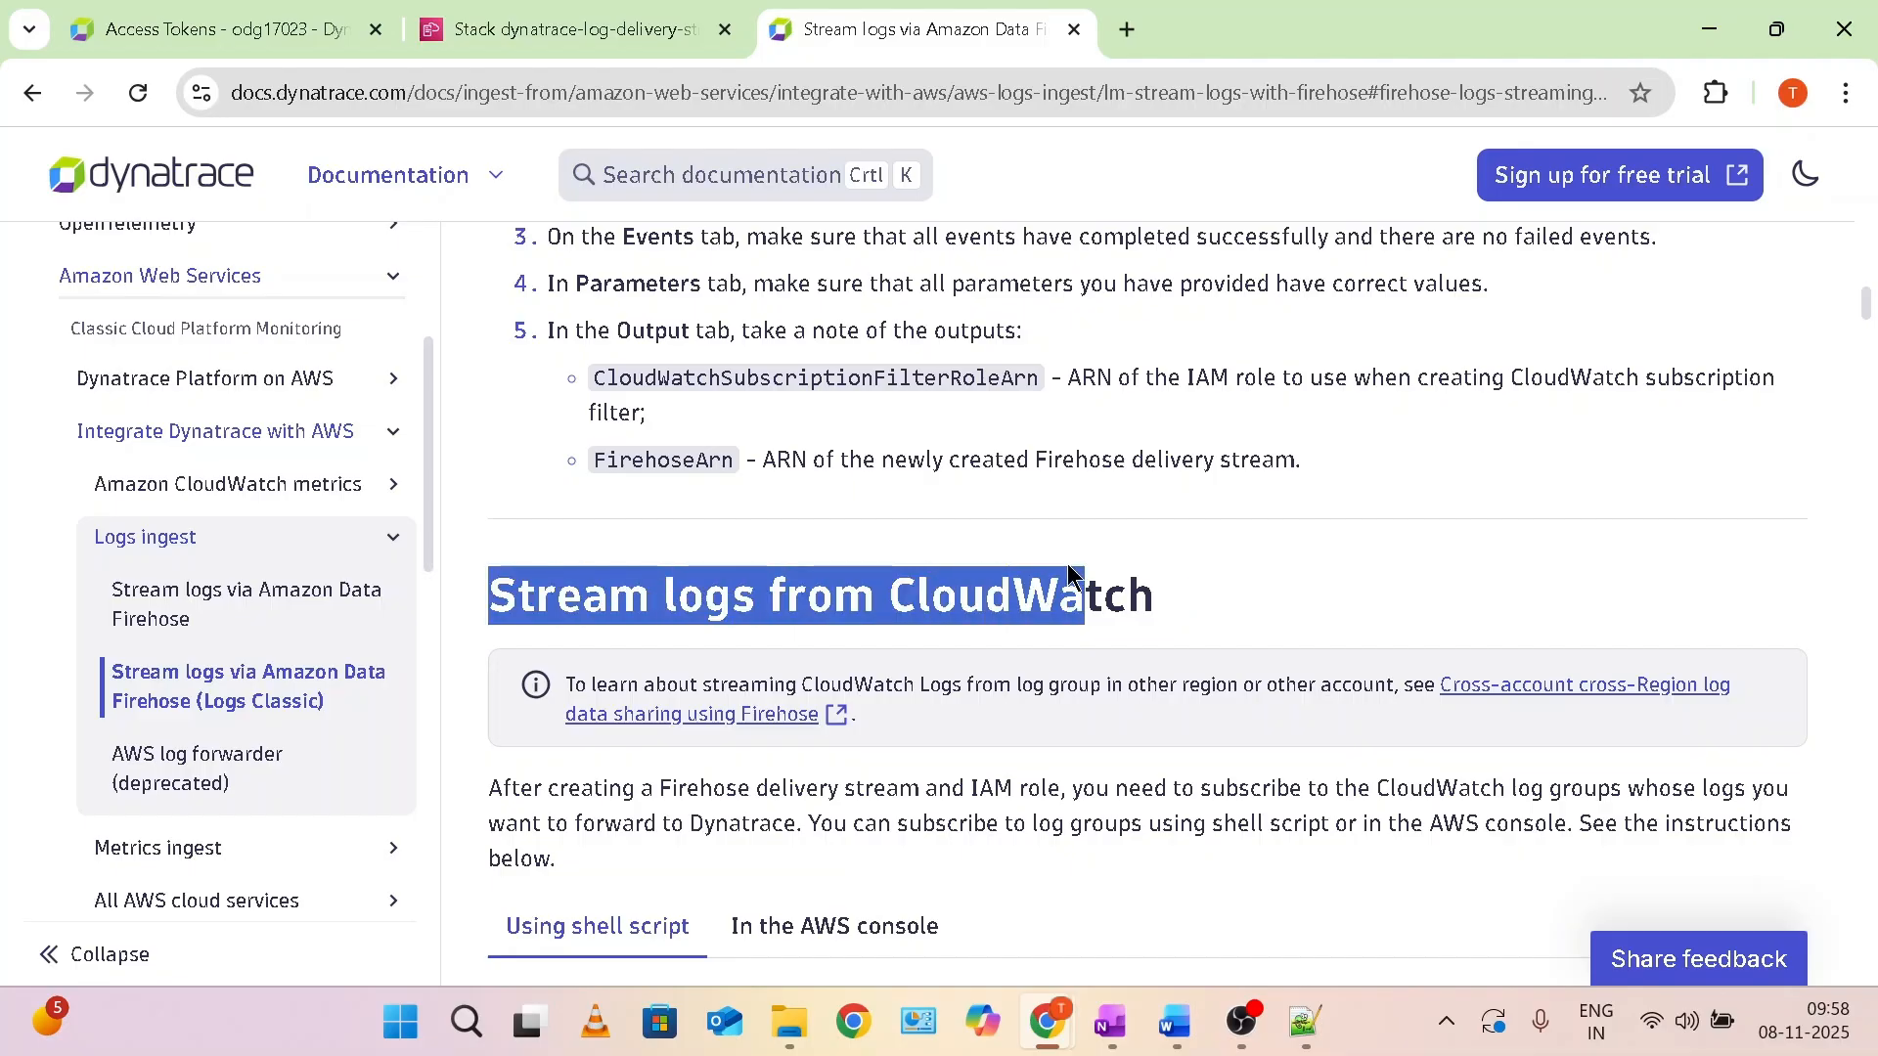
pyautogui.scroll(-5, 1045, 558)
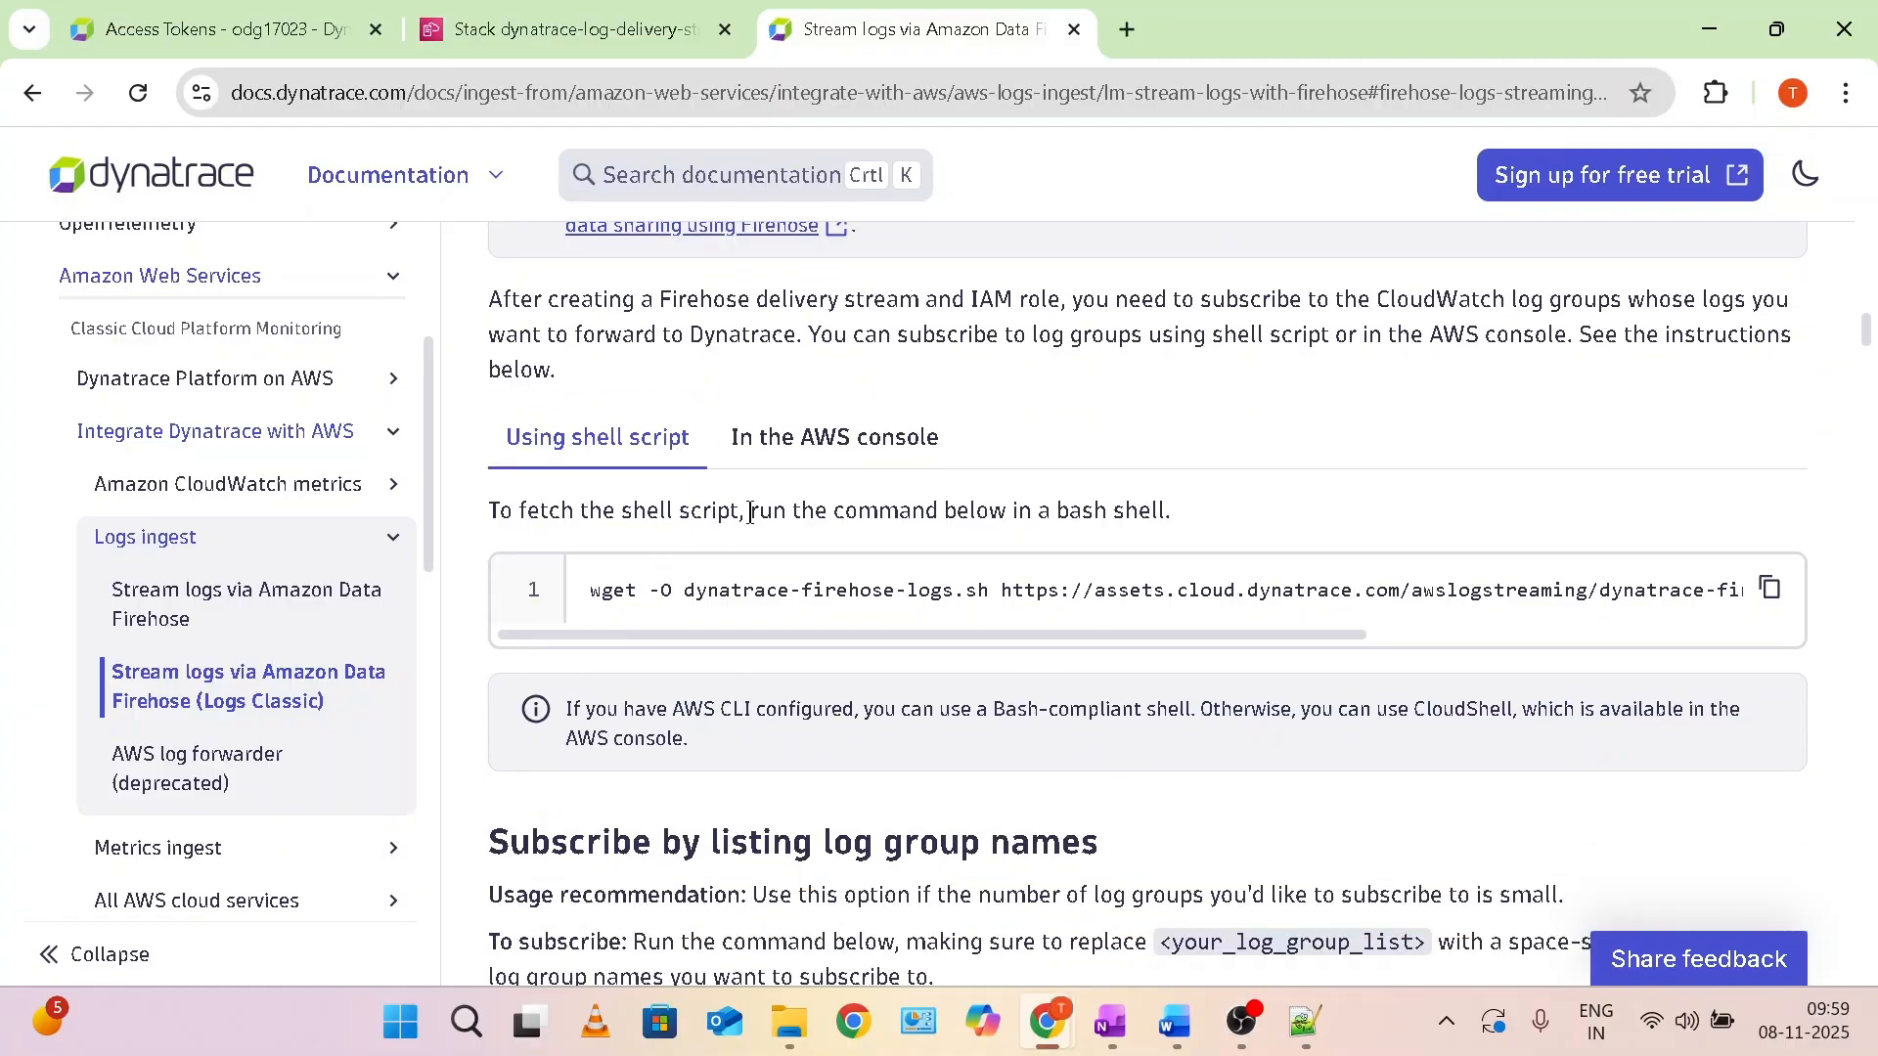
pyautogui.moveTo(749, 513); pyautogui.dragTo(1018, 504)
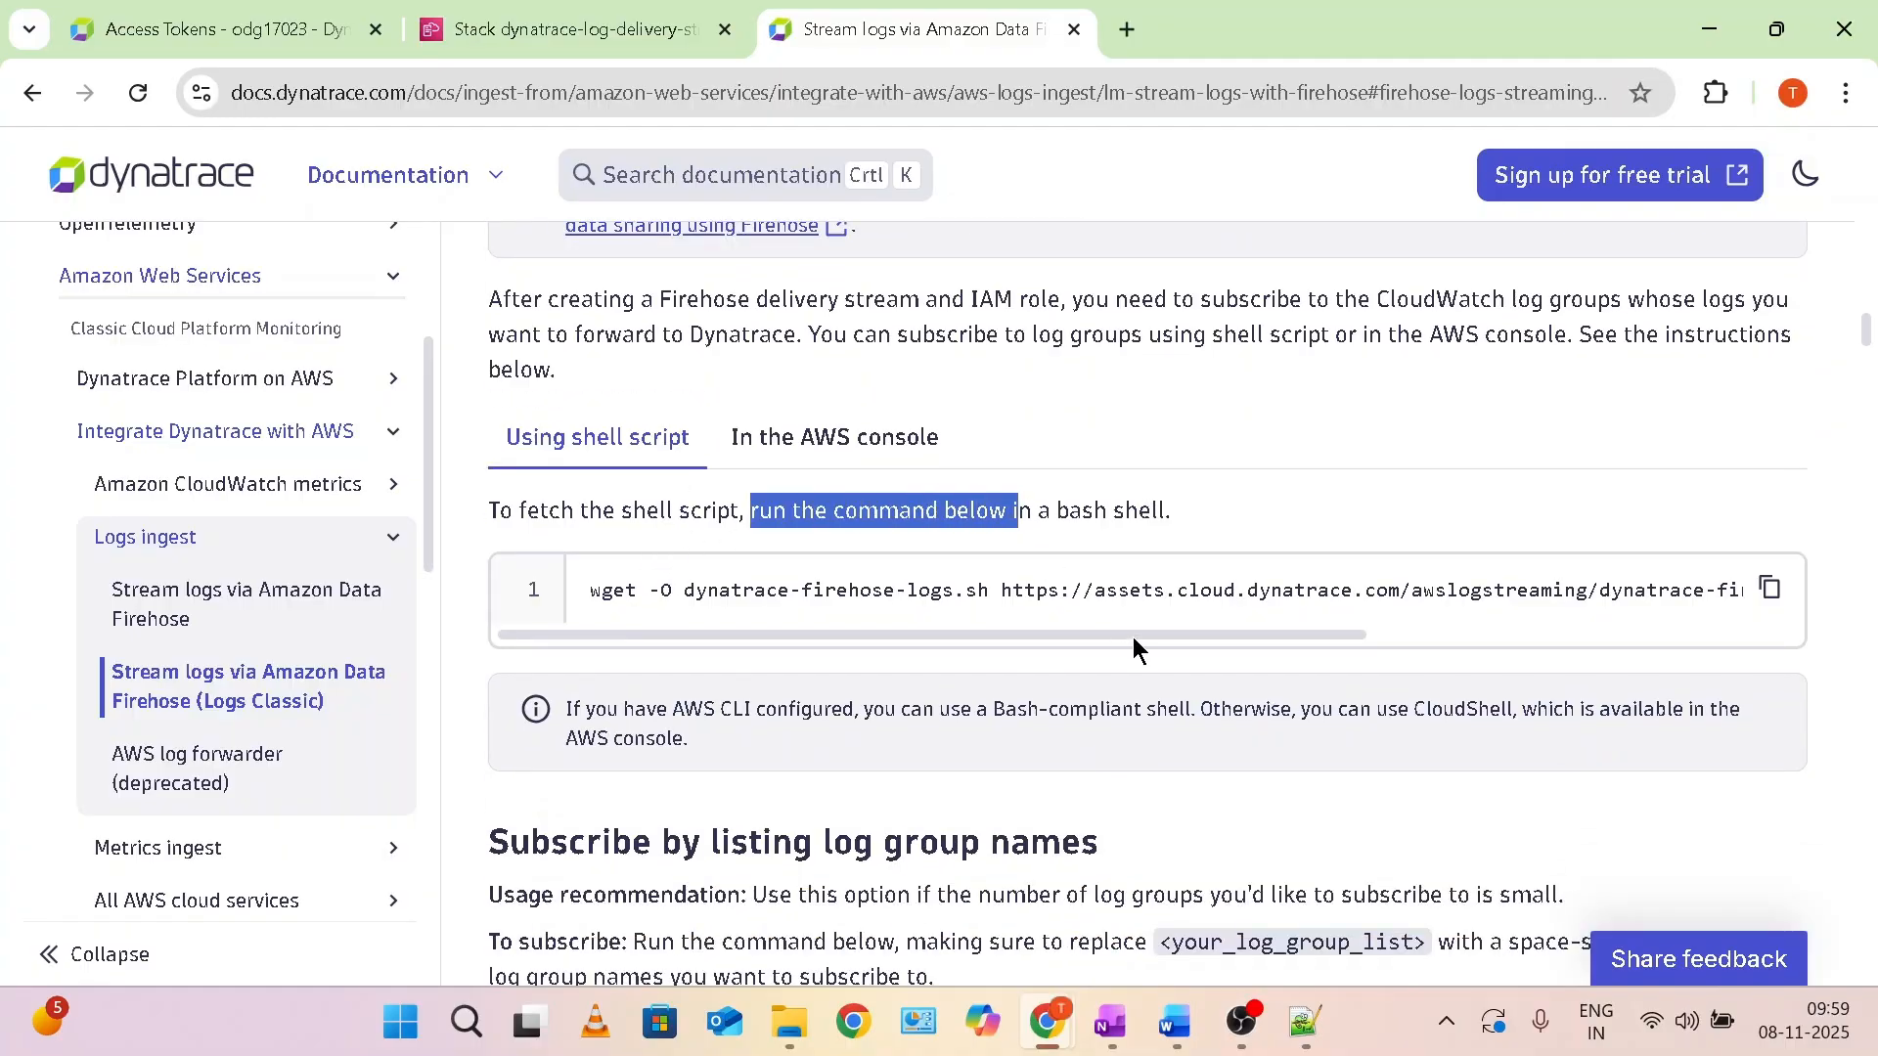
pyautogui.moveTo(1134, 636); pyautogui.dragTo(1663, 638)
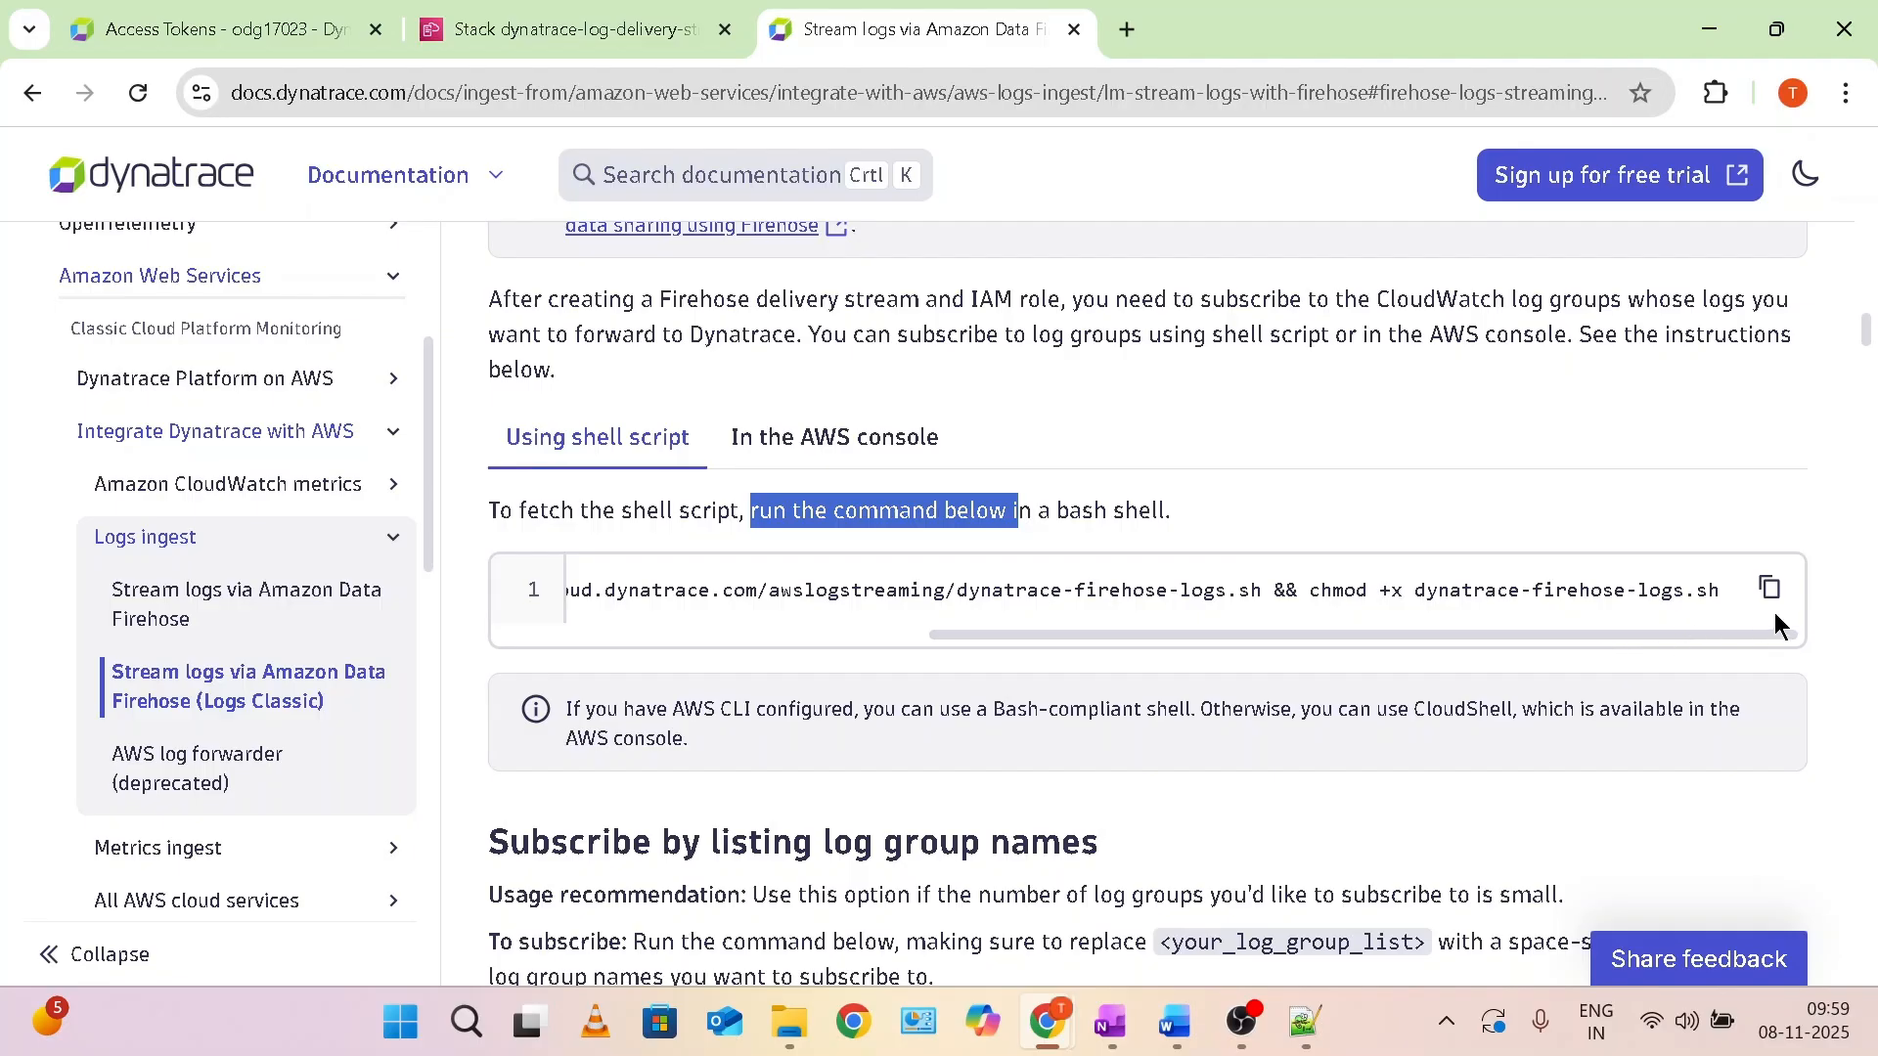
pyautogui.click(1772, 590)
# Switch to the Word notes and read the Stream logs from CloudWatch section on subscribing to log groups.
pyautogui.click(1174, 1023)
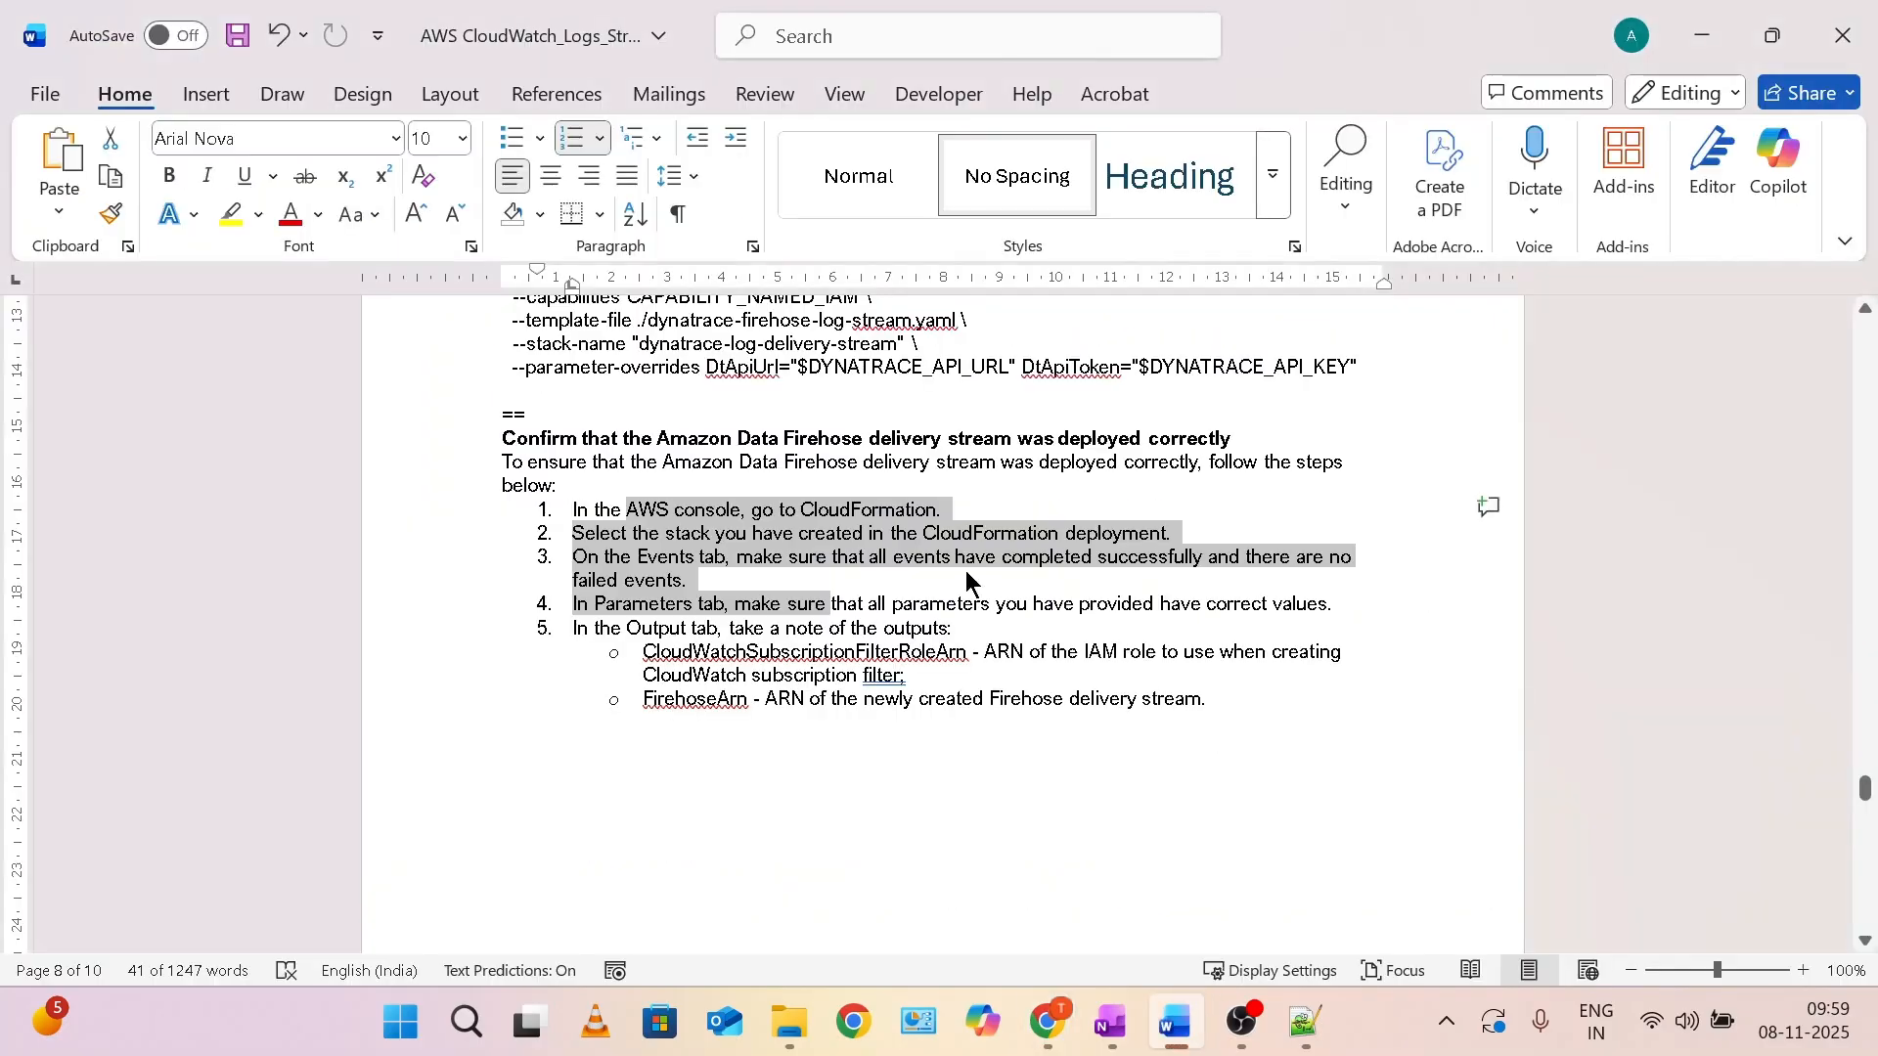
pyautogui.scroll(-15, 975, 577)
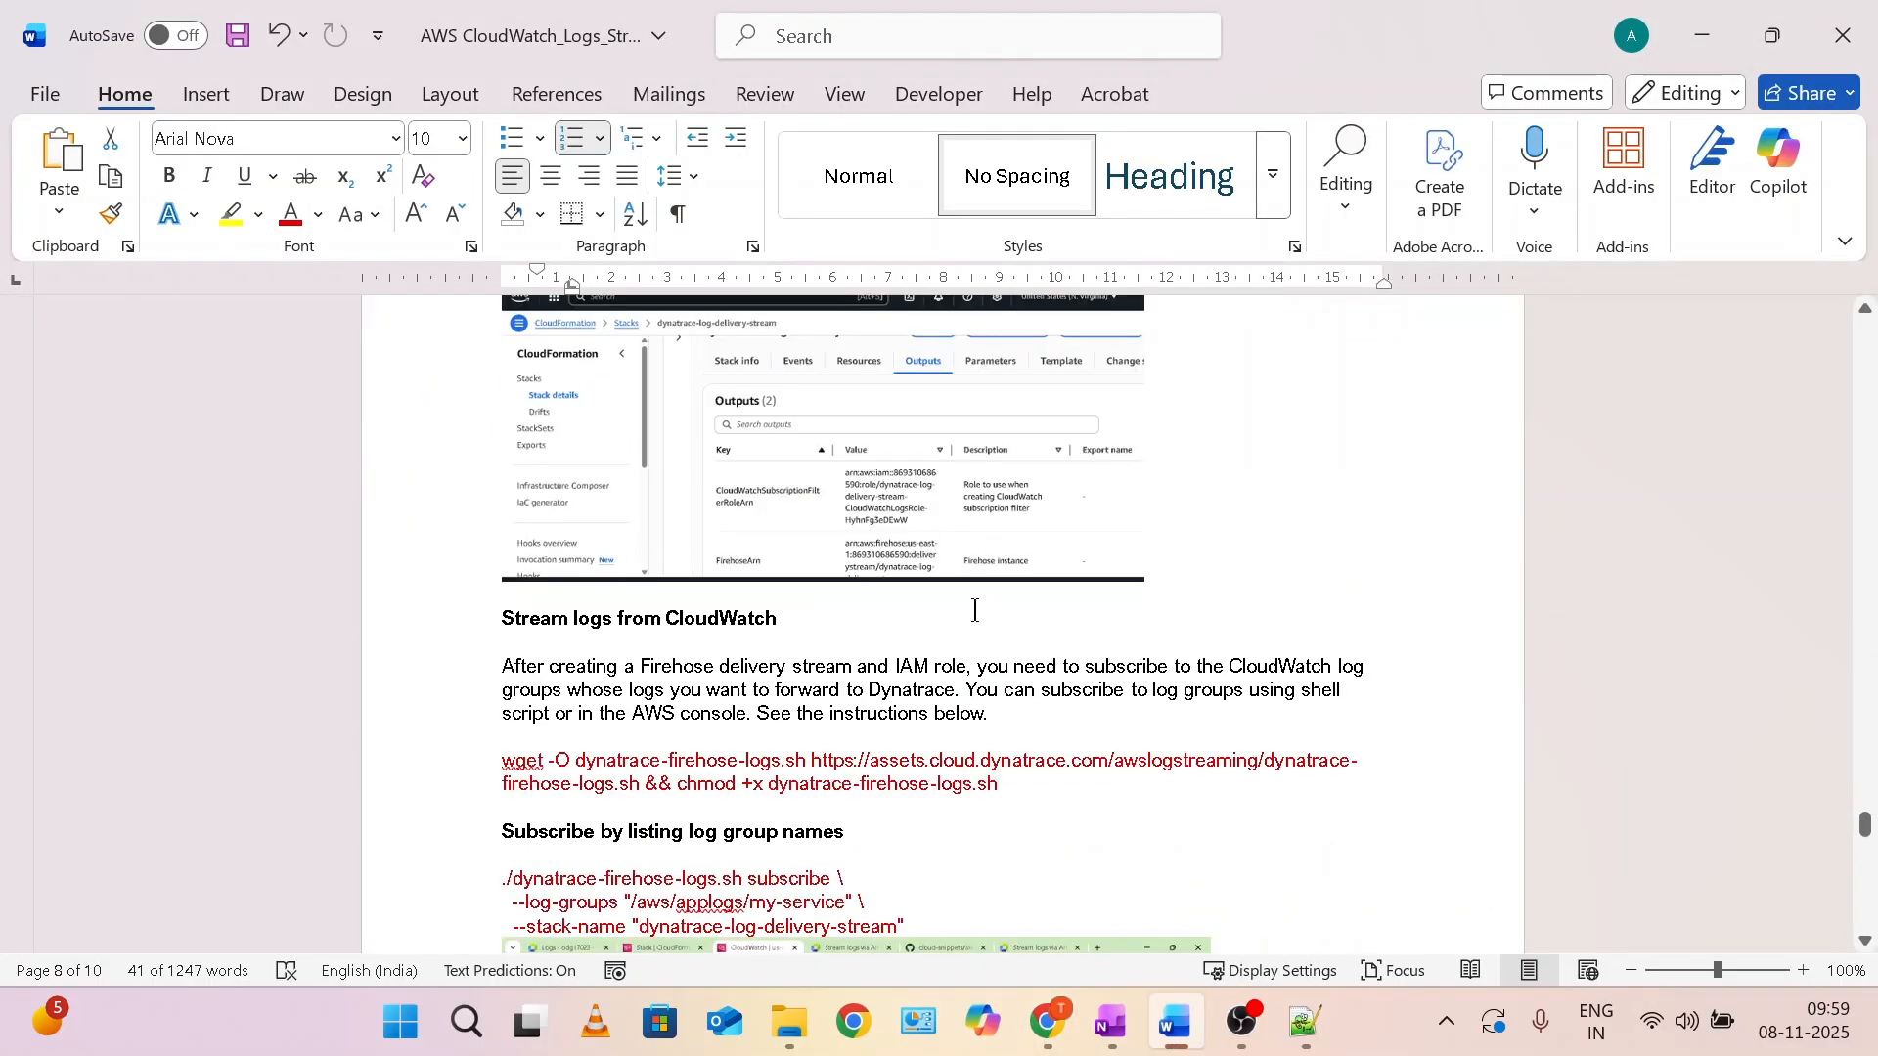
pyautogui.moveTo(642, 572); pyautogui.dragTo(896, 573)
pyautogui.click(920, 567)
pyautogui.doubleClick(920, 570)
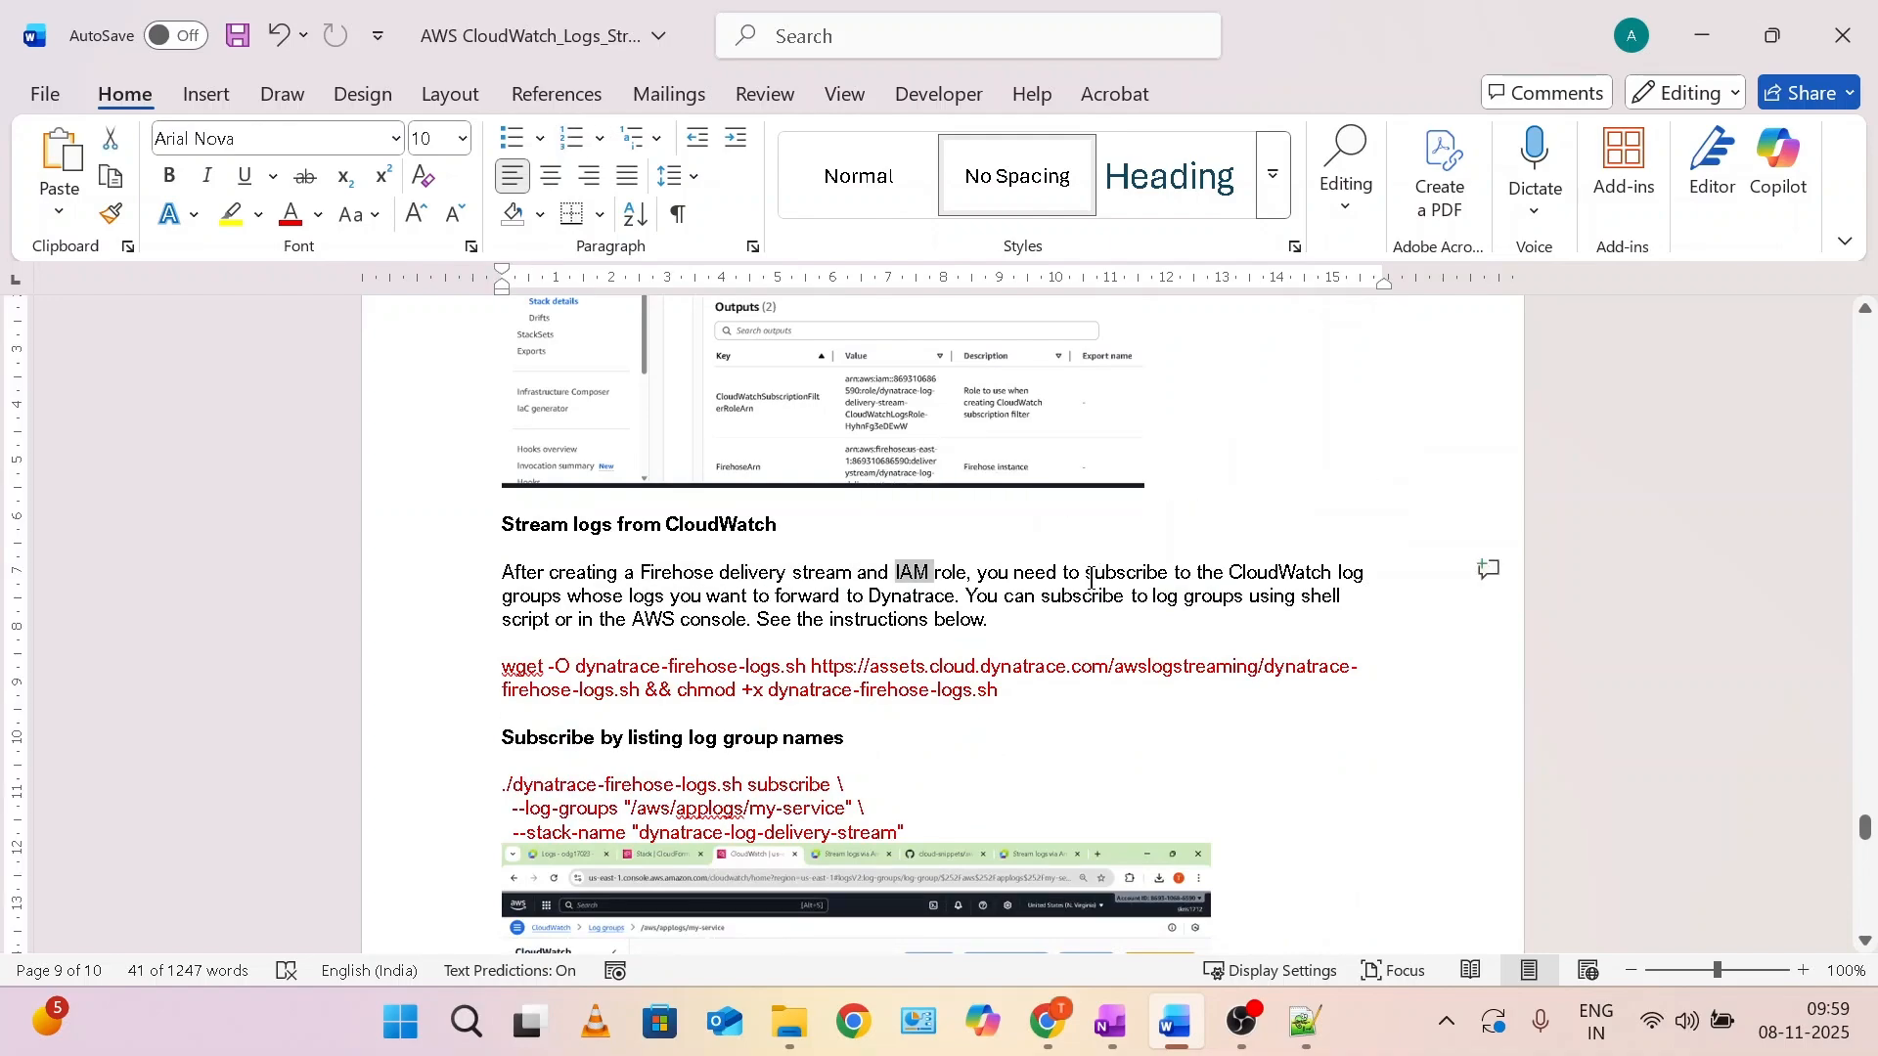
pyautogui.doubleClick(1115, 572)
pyautogui.moveTo(1227, 572); pyautogui.dragTo(661, 605)
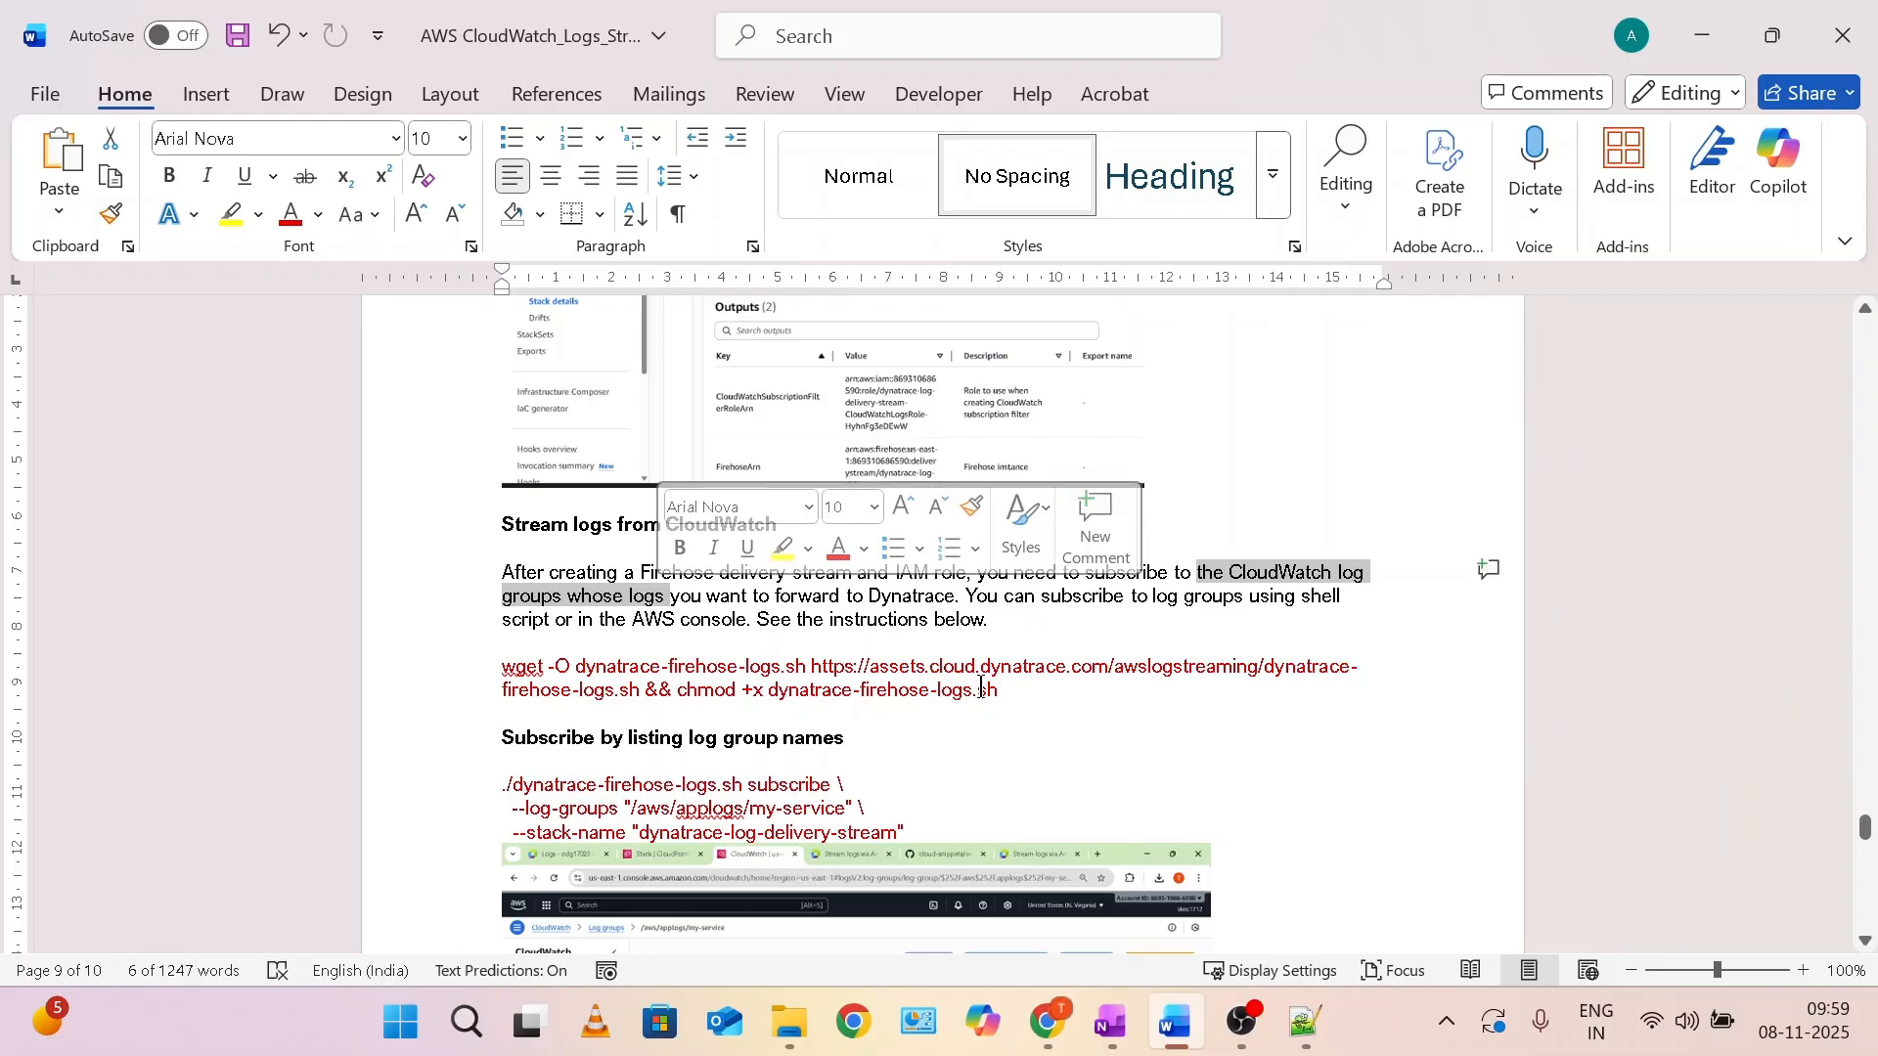
# Switch to the AWS console in Chrome, search for the CloudWatch service, and open its log groups list.
pyautogui.moveTo(1046, 1022)
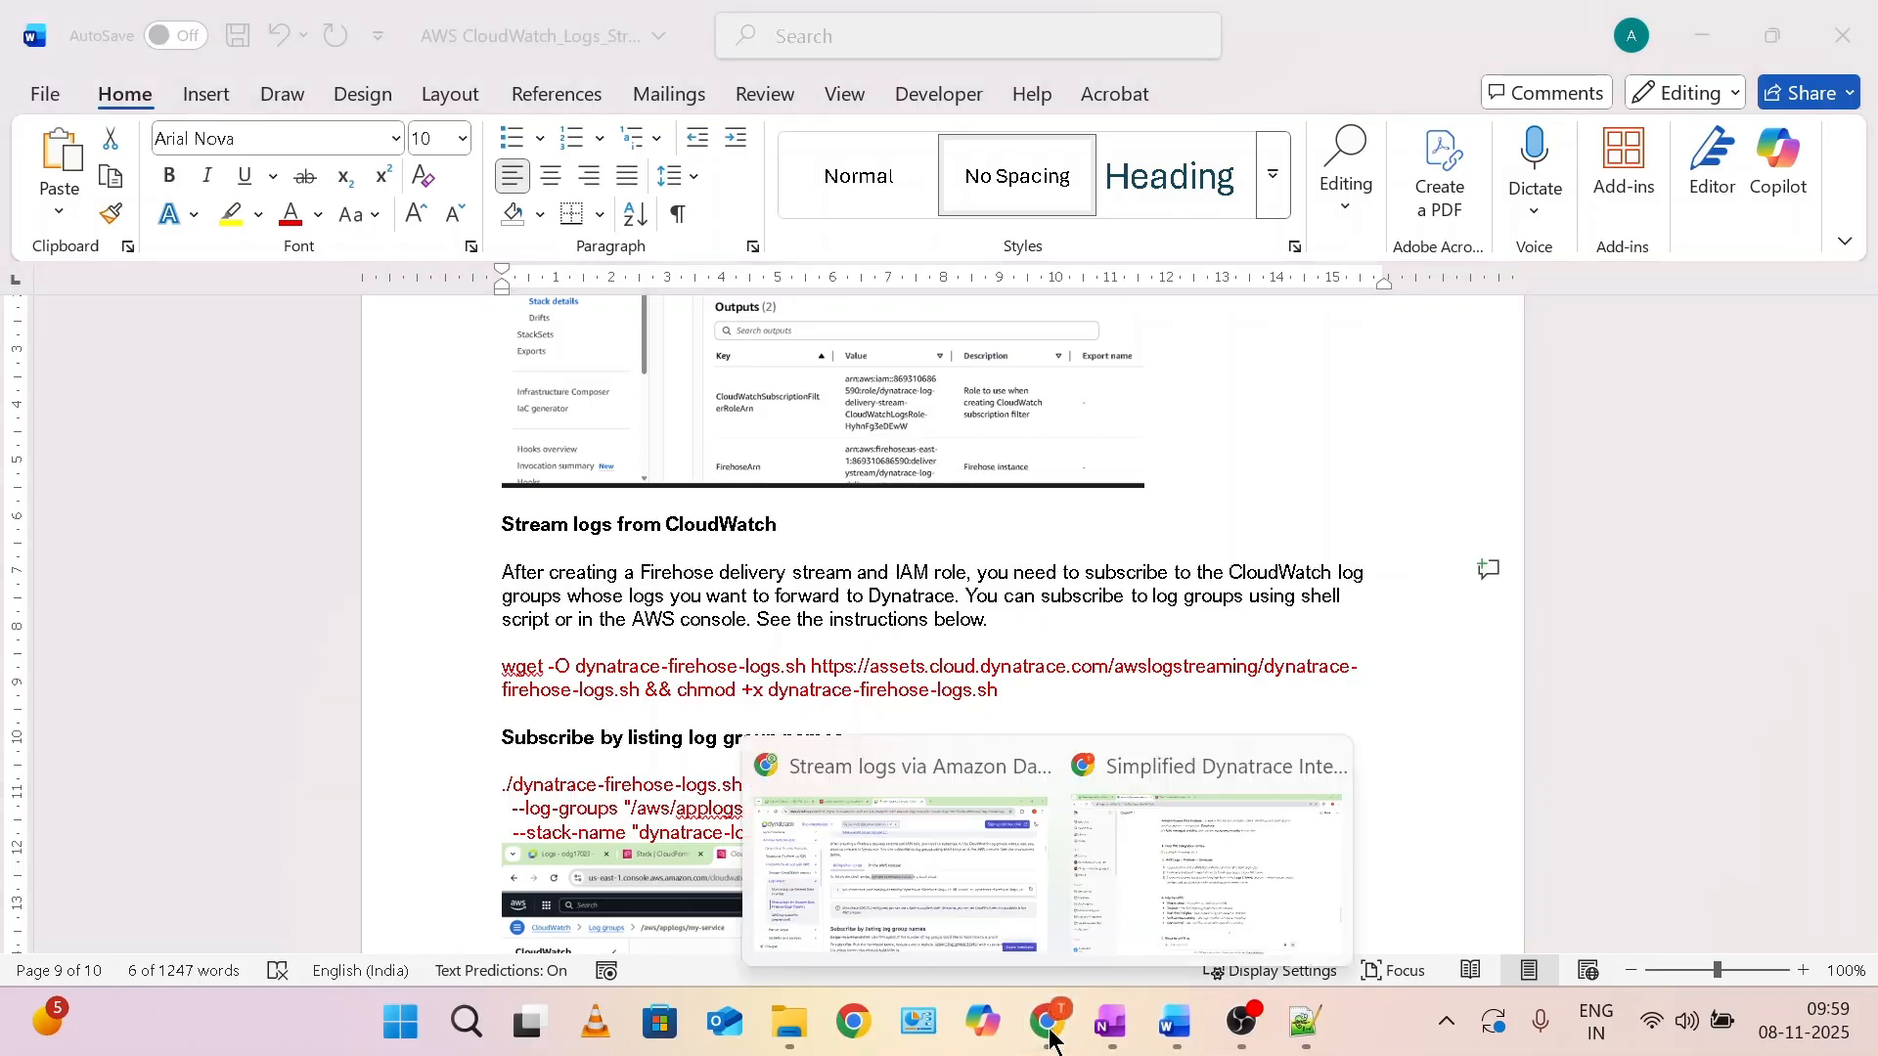
pyautogui.click(899, 840)
pyautogui.click(572, 29)
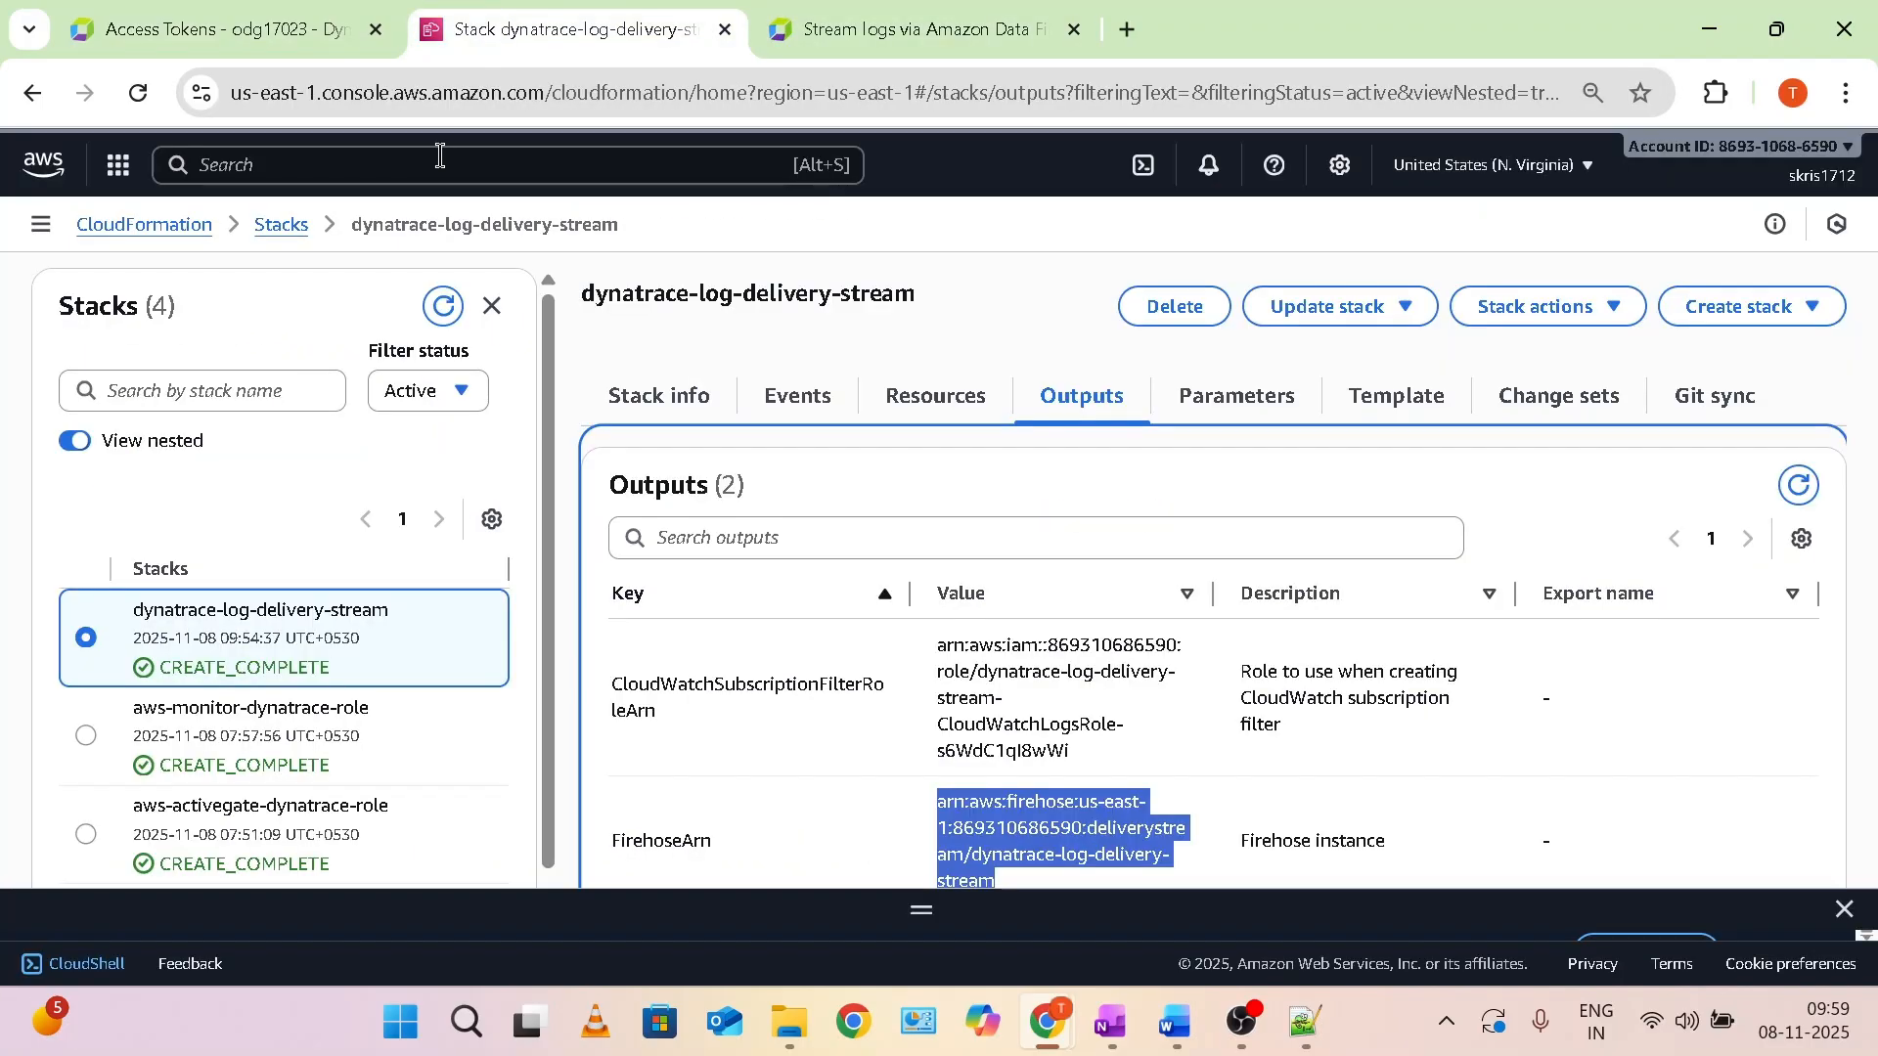
pyautogui.click(439, 169)
pyautogui.write('cloudwatch')
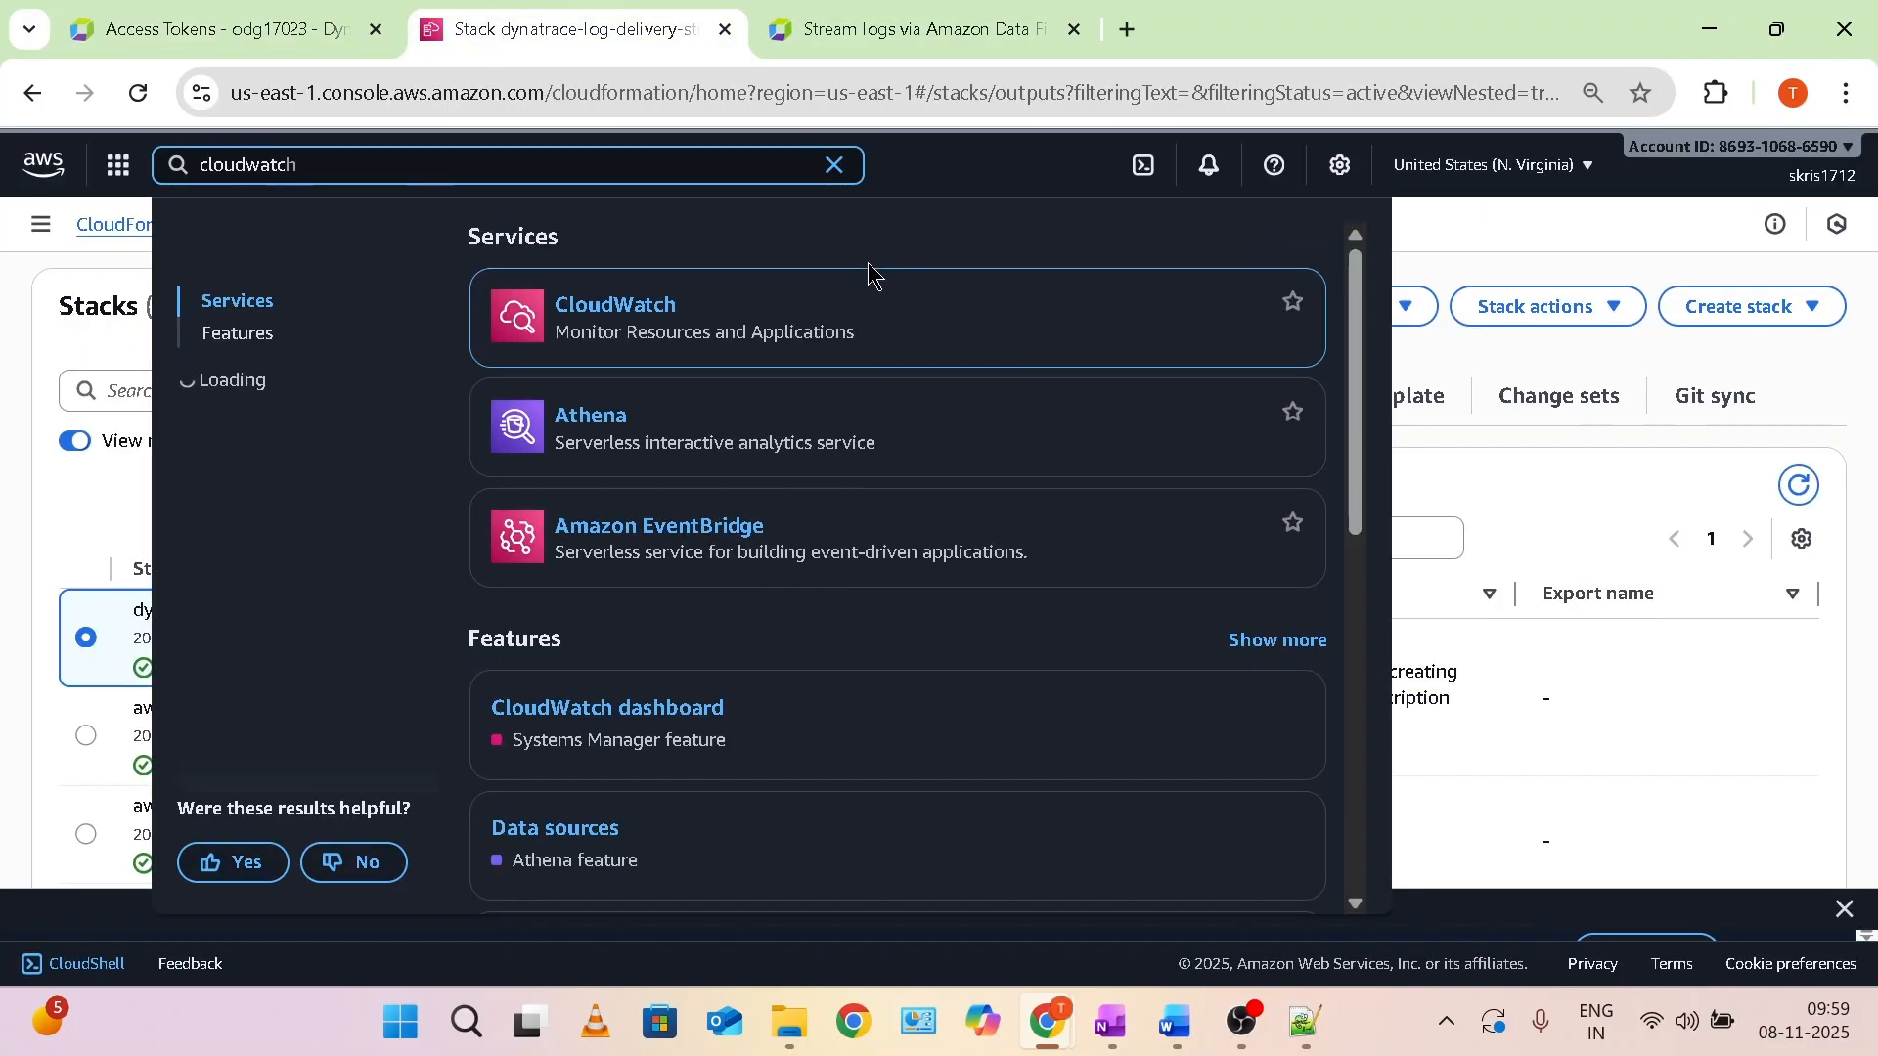
pyautogui.click(874, 283)
pyautogui.scroll(-2, 264, 675)
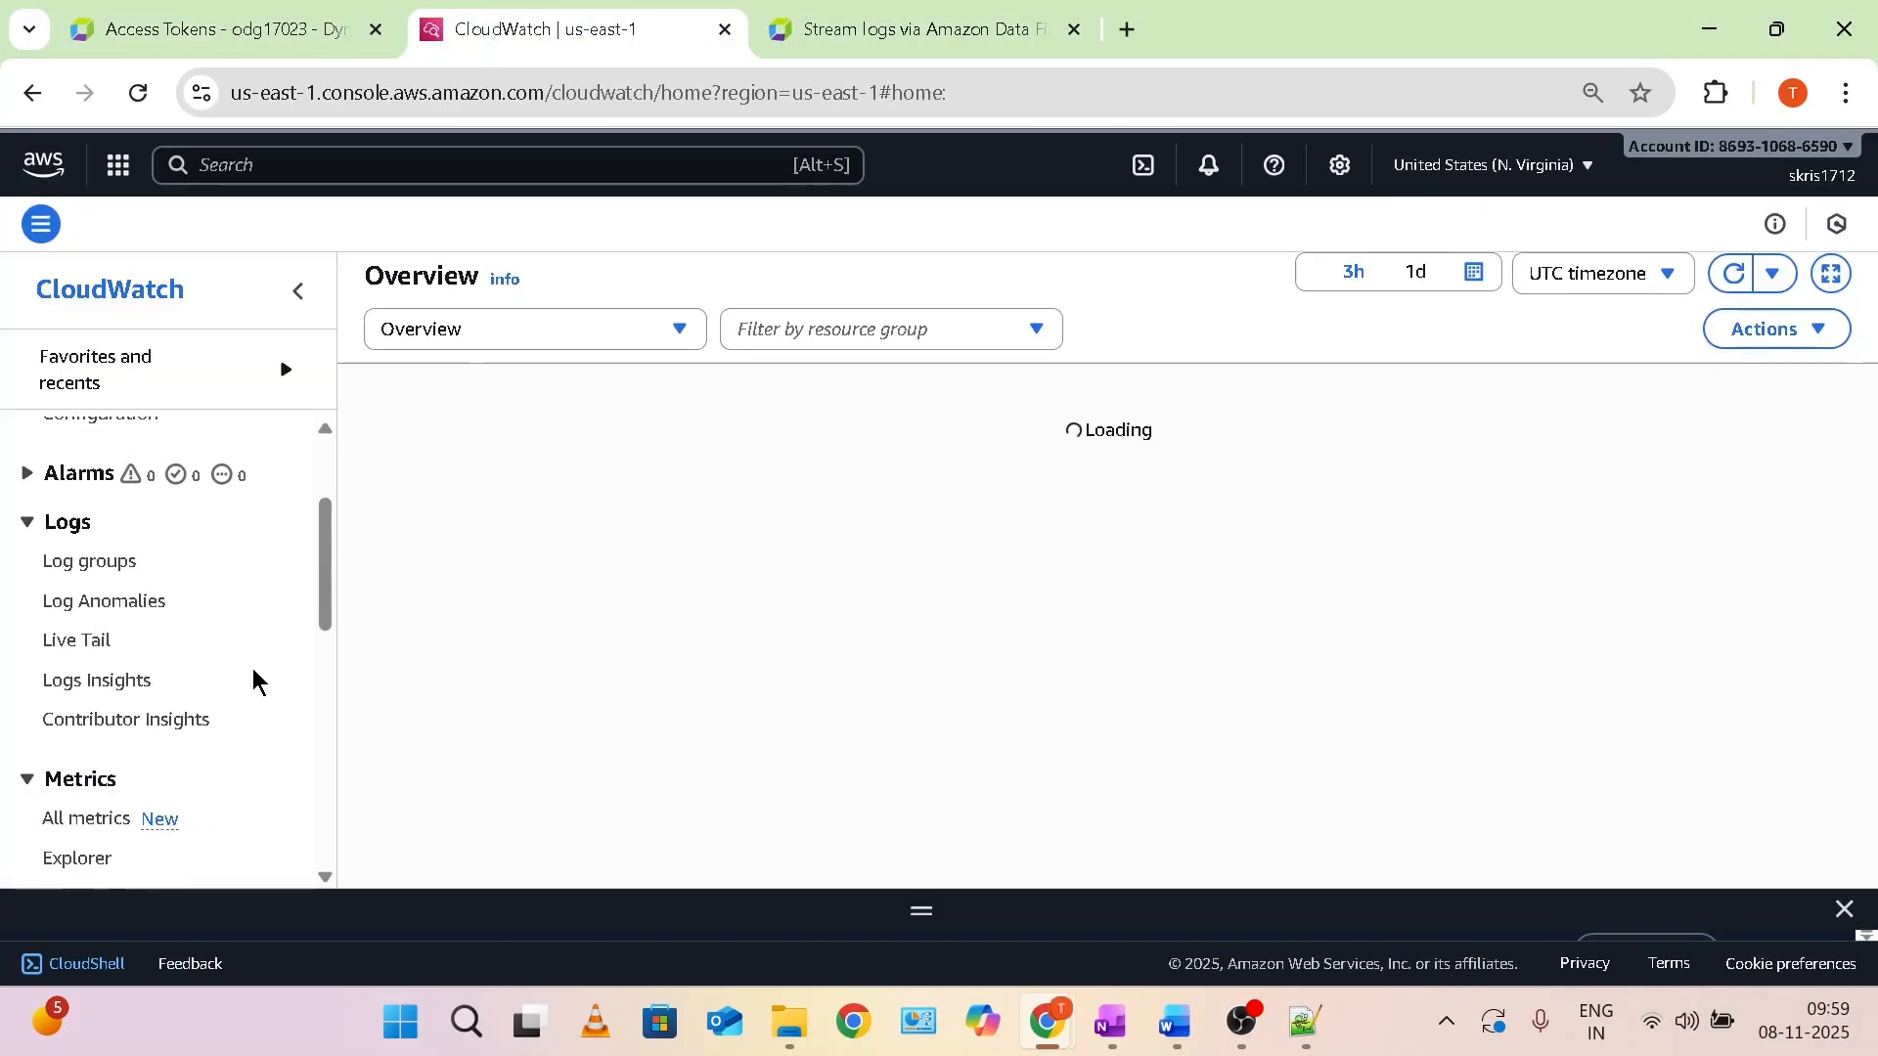
pyautogui.click(86, 560)
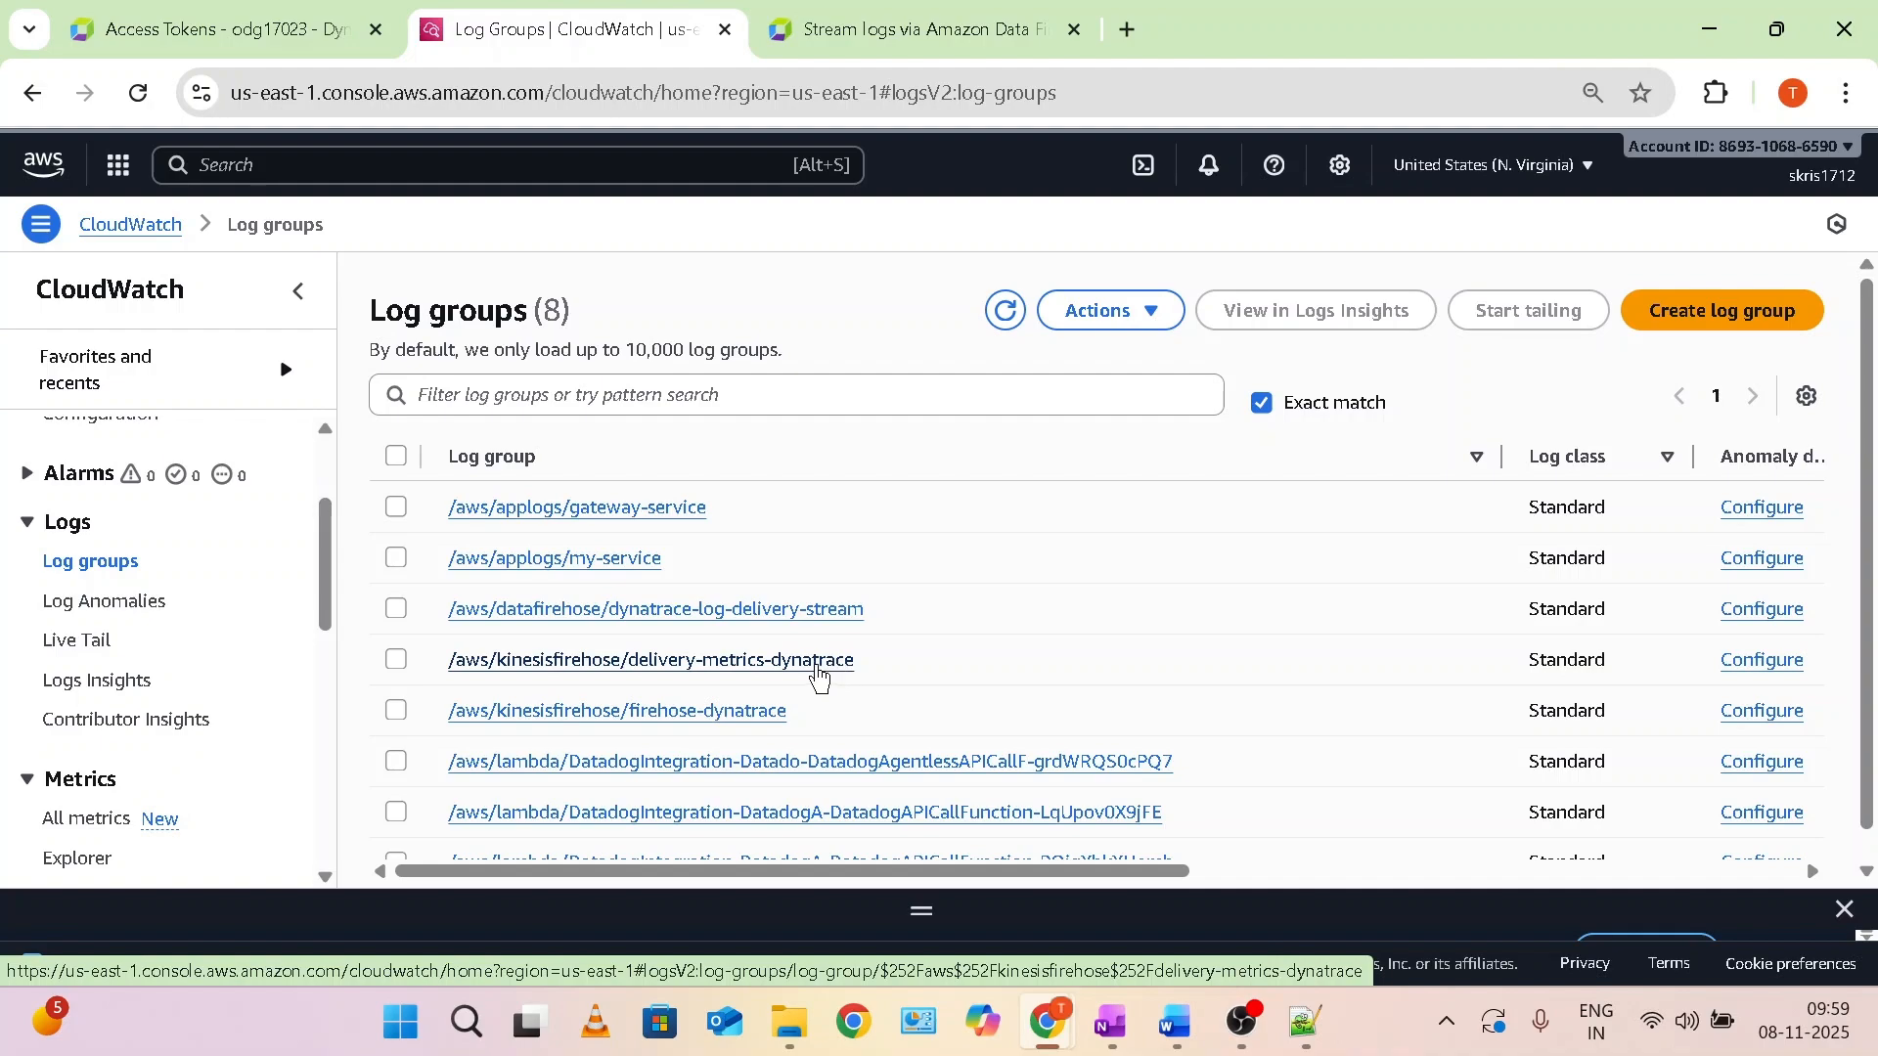
# Open the /aws/applogs/my-service log group and its myapp-log-stream log stream.
pyautogui.click(564, 562)
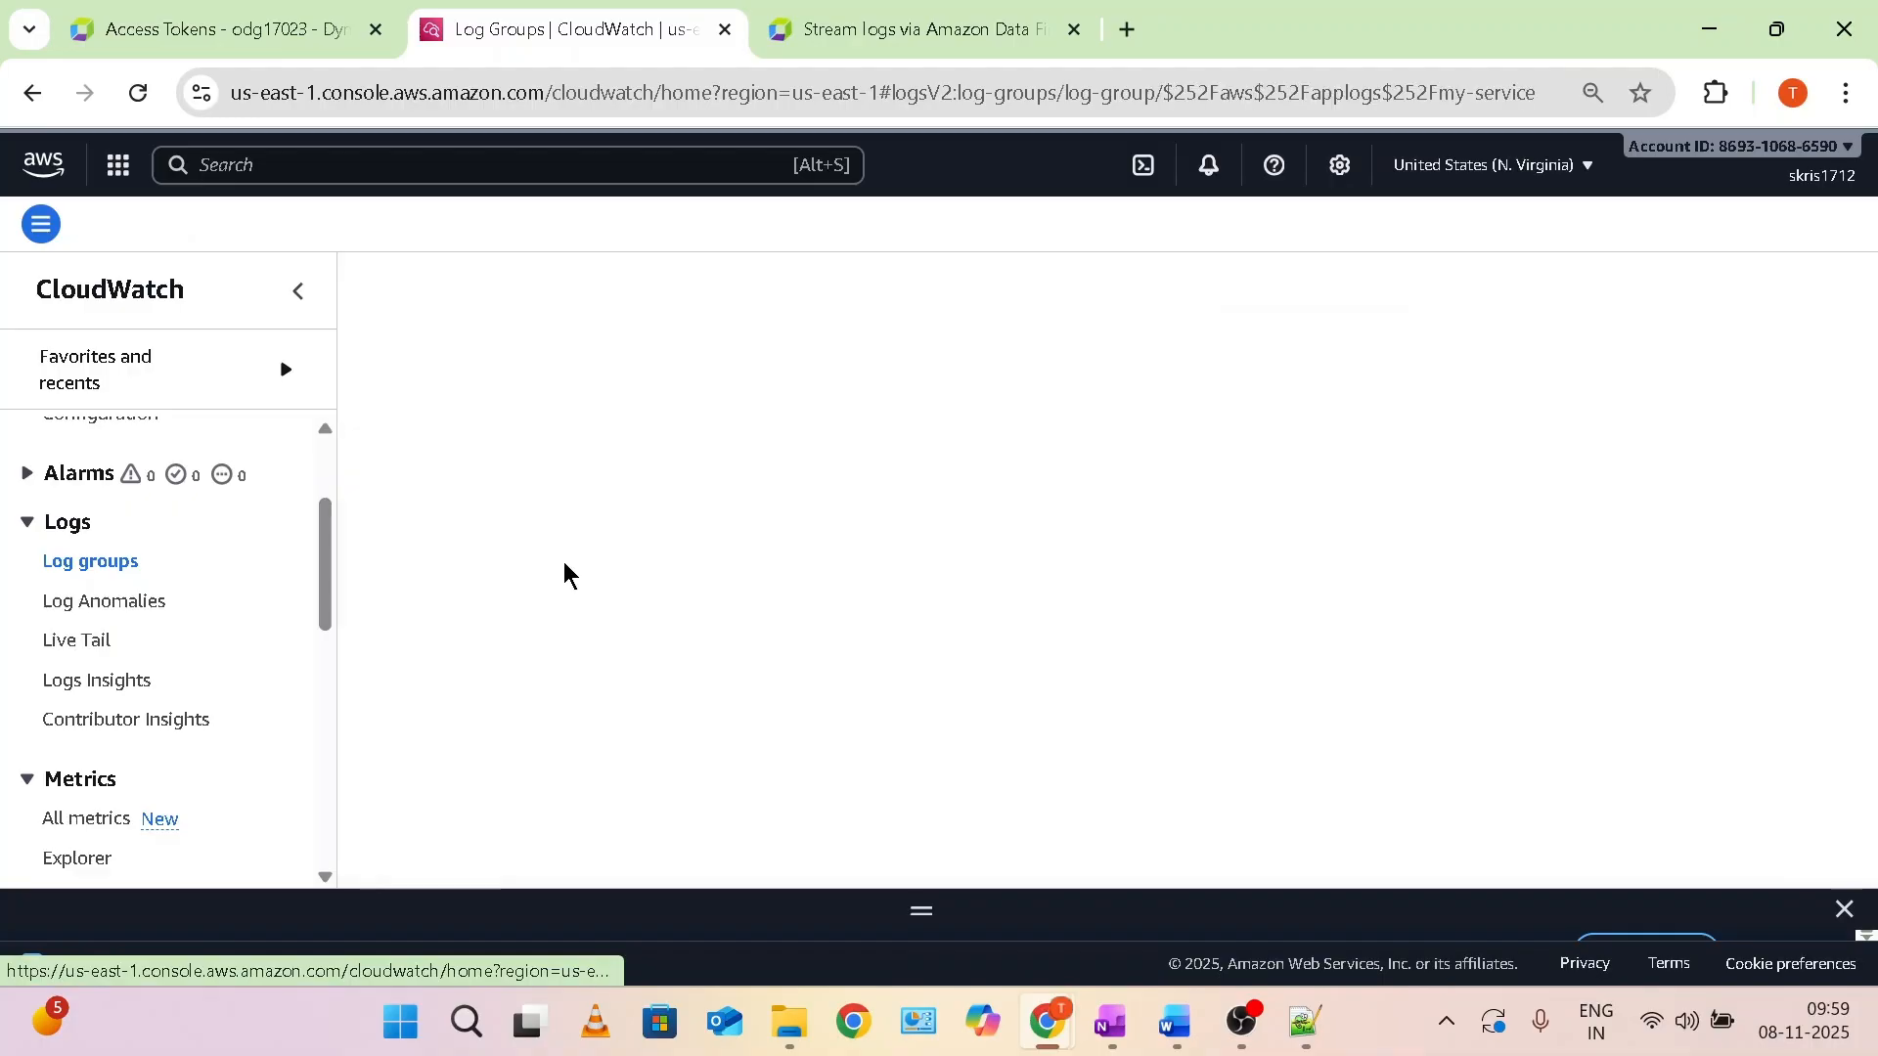
pyautogui.click(608, 390)
pyautogui.moveTo(579, 311); pyautogui.dragTo(708, 319)
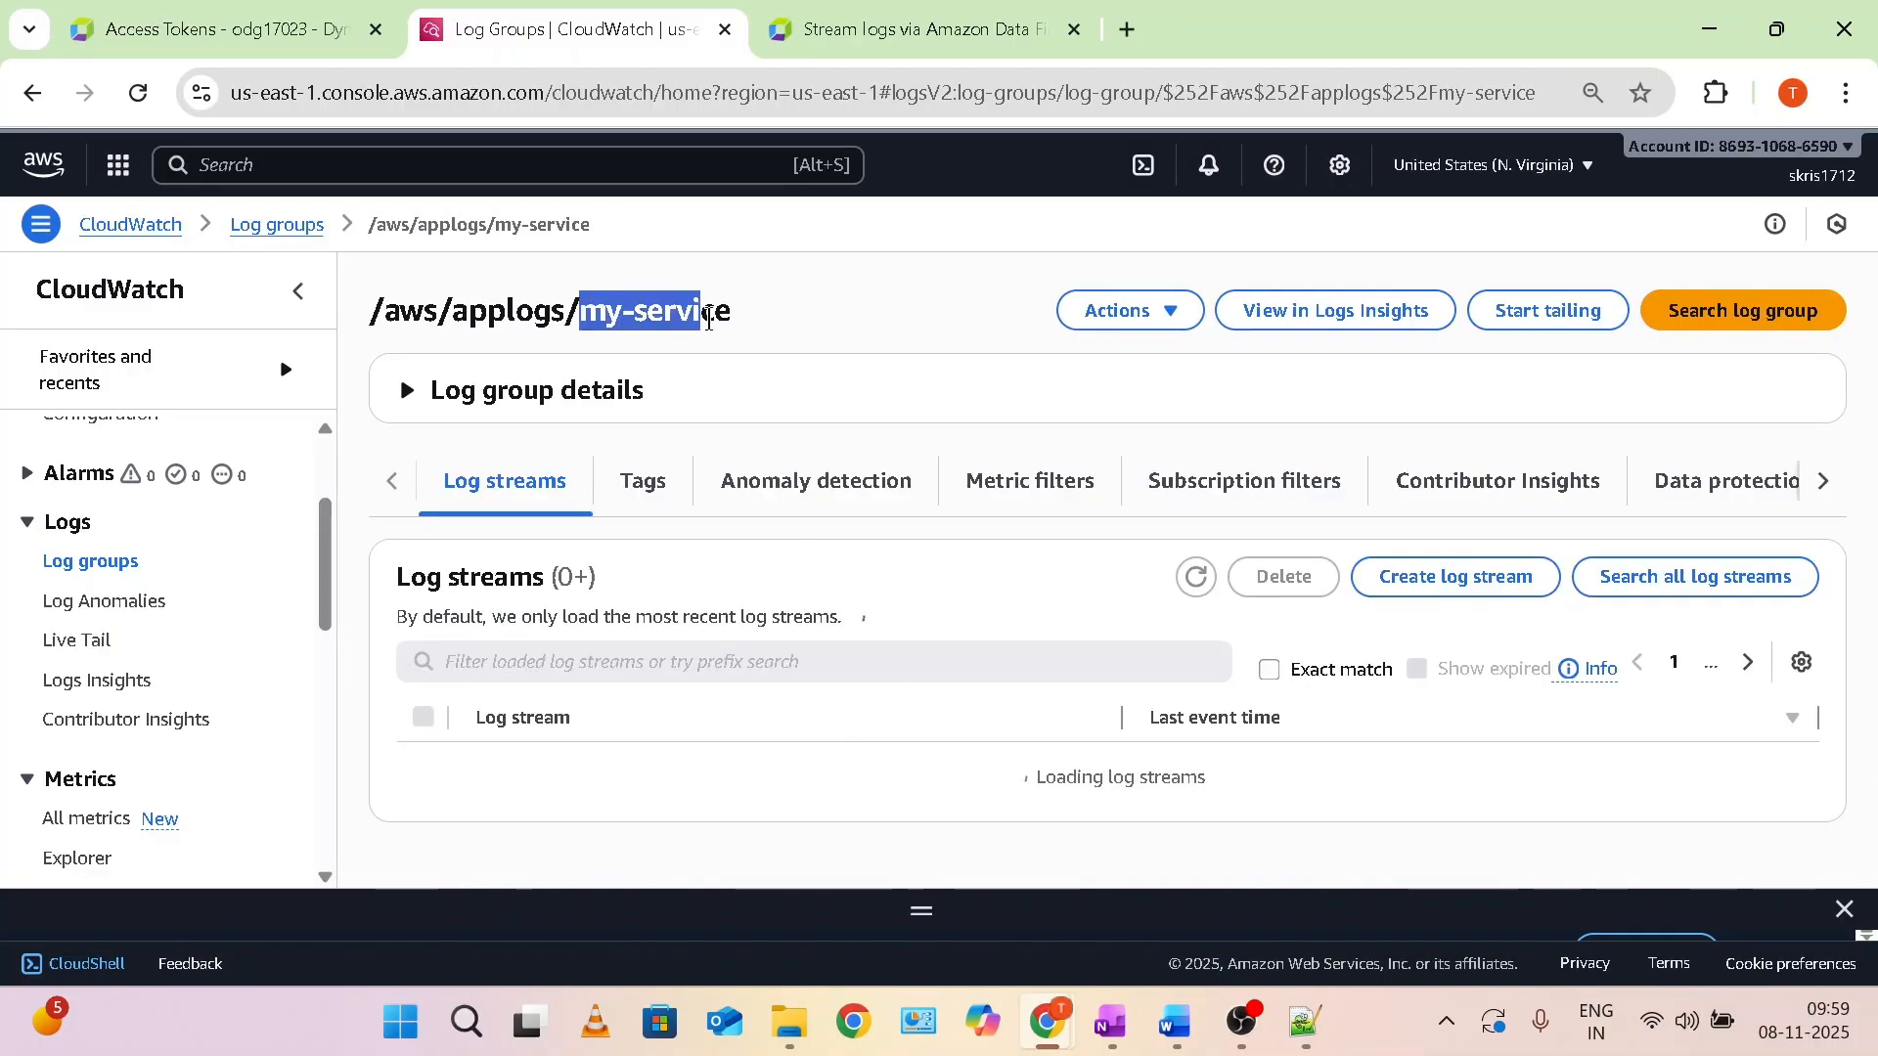
pyautogui.click(596, 778)
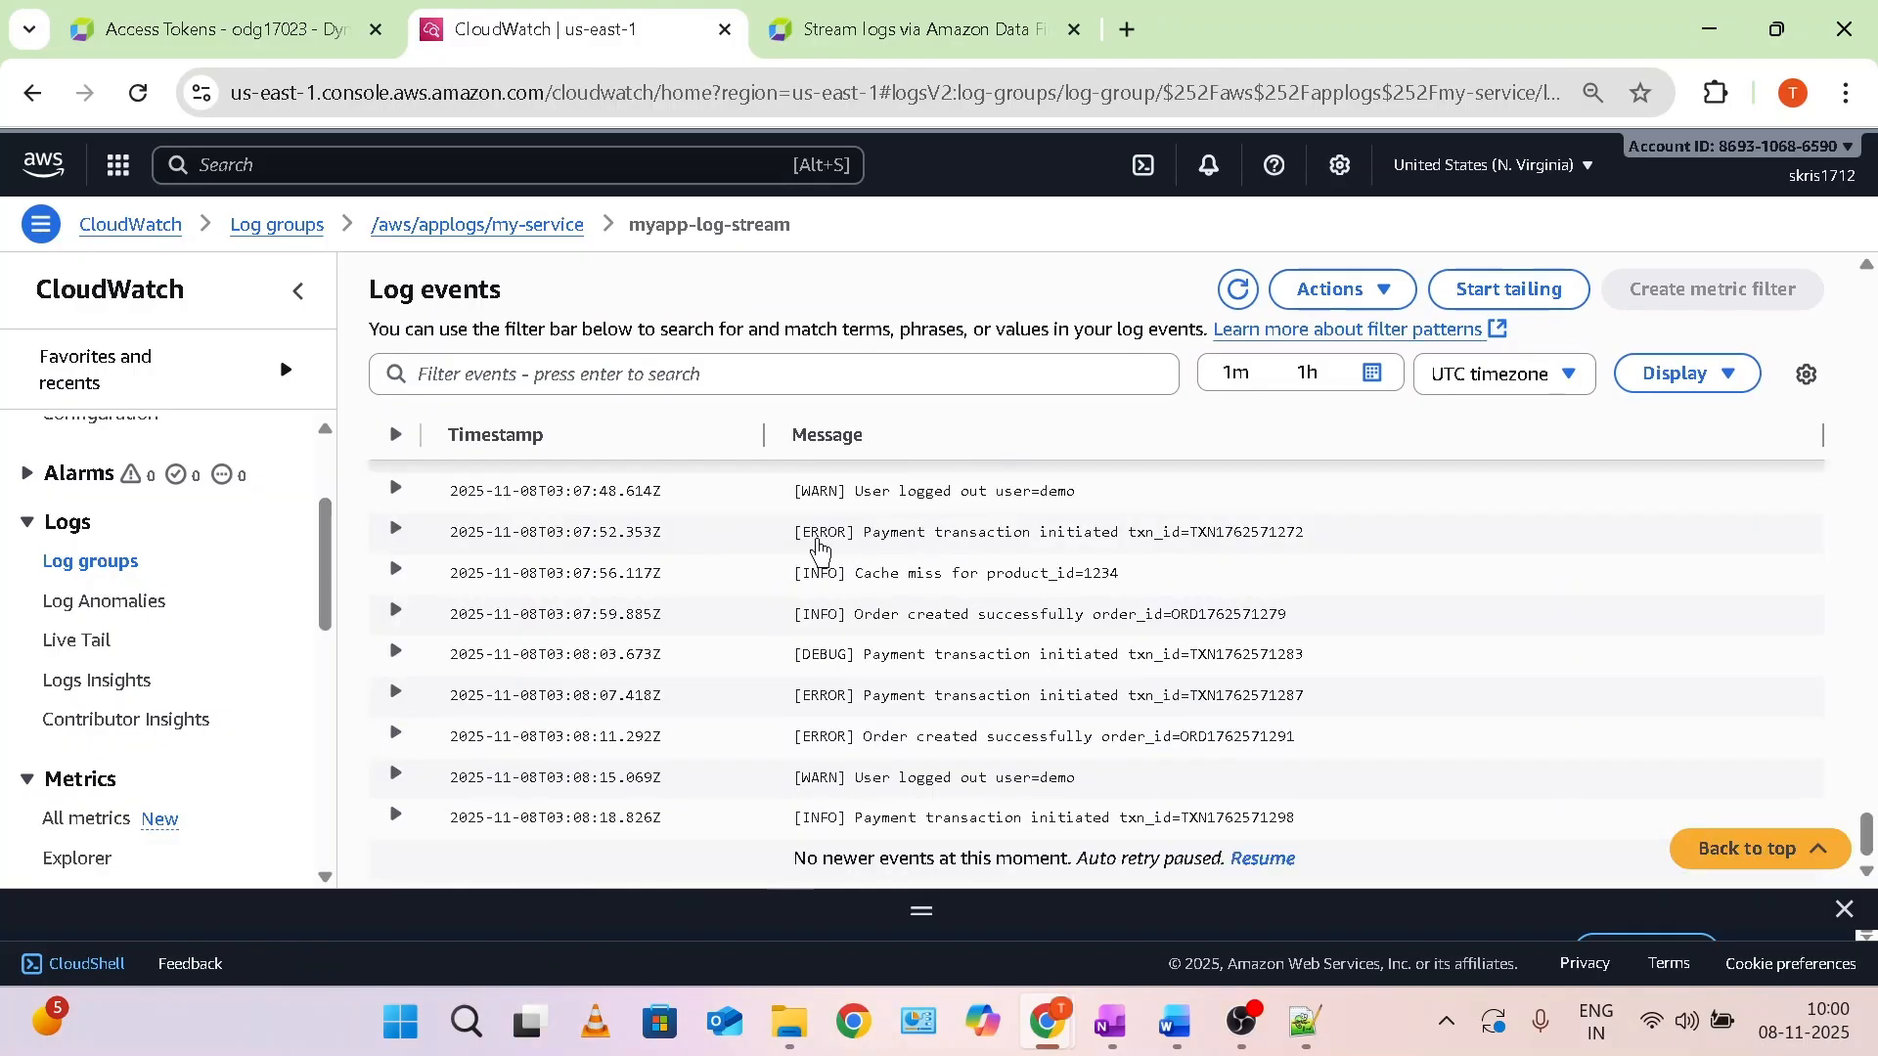
# Examine the log events of myapp-log-stream, comparing message levels and the payment transaction entries.
pyautogui.moveTo(802, 535); pyautogui.dragTo(901, 740)
pyautogui.click(887, 599)
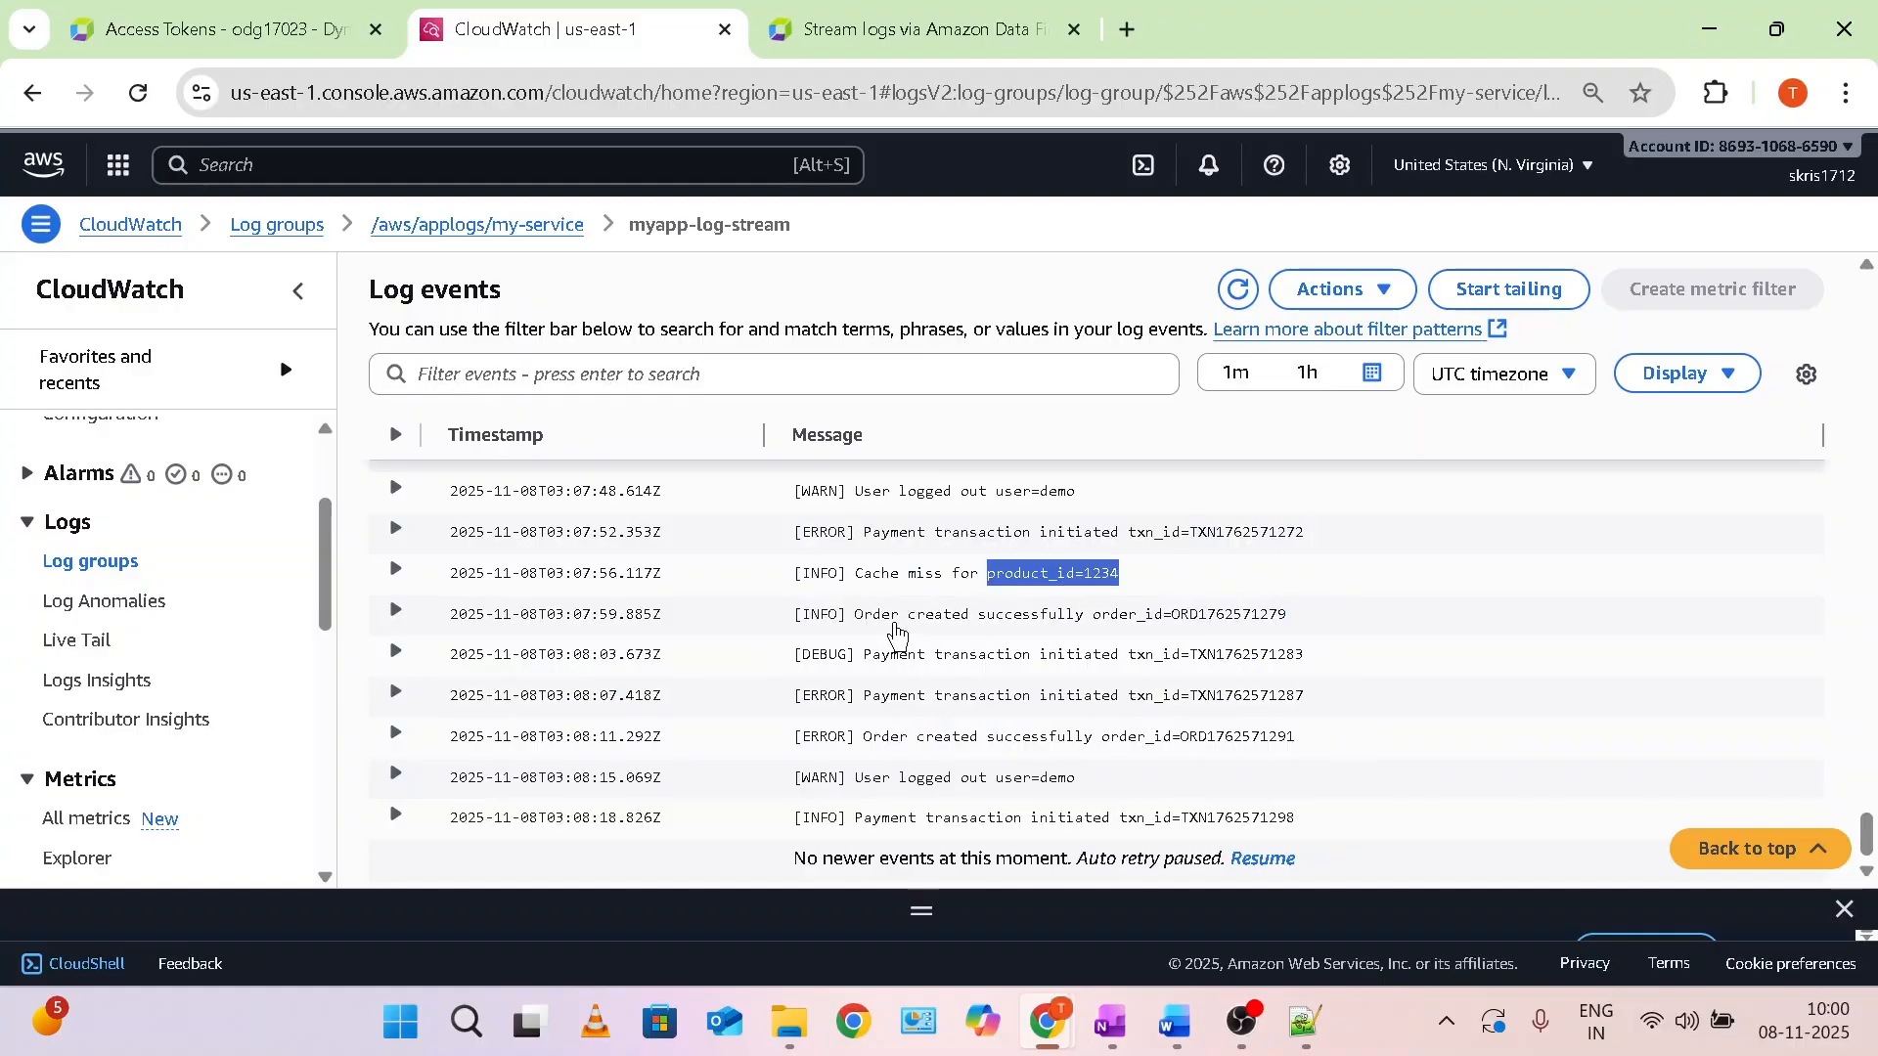
pyautogui.moveTo(870, 533); pyautogui.dragTo(1320, 544)
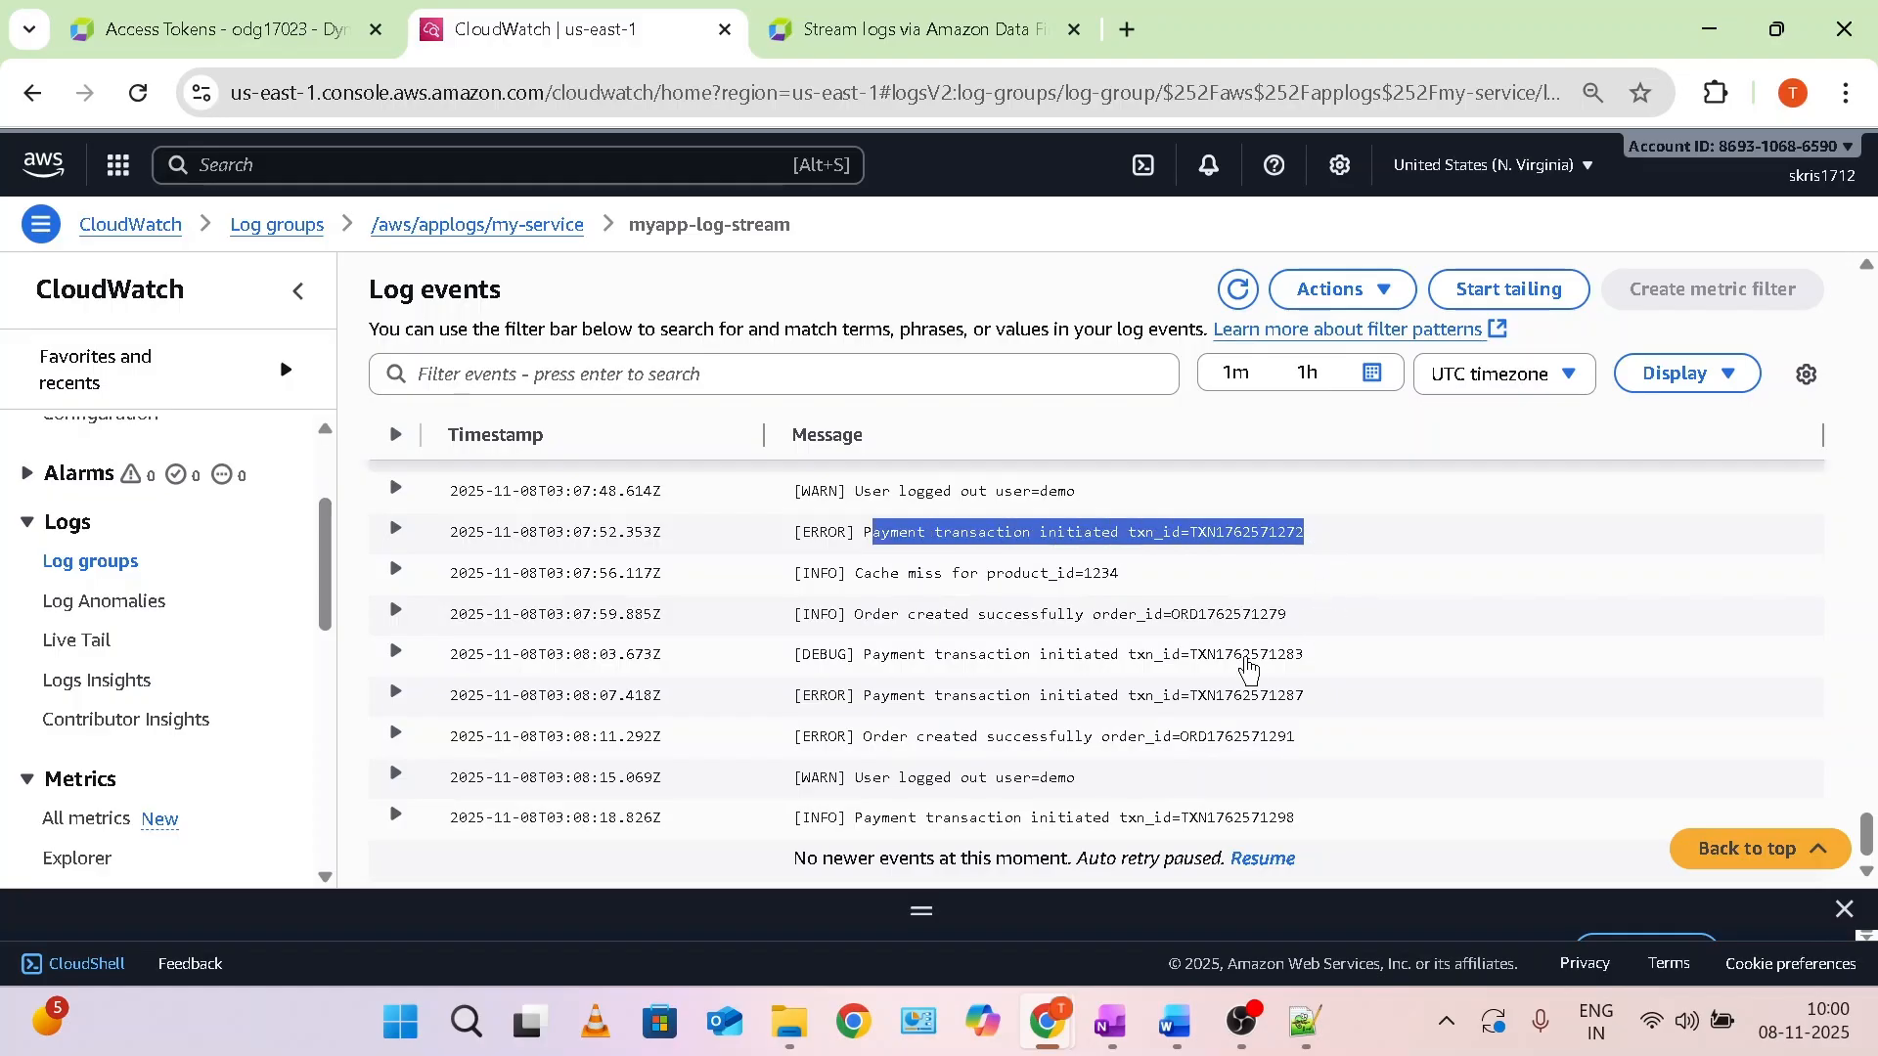
pyautogui.moveTo(883, 656); pyautogui.dragTo(1337, 653)
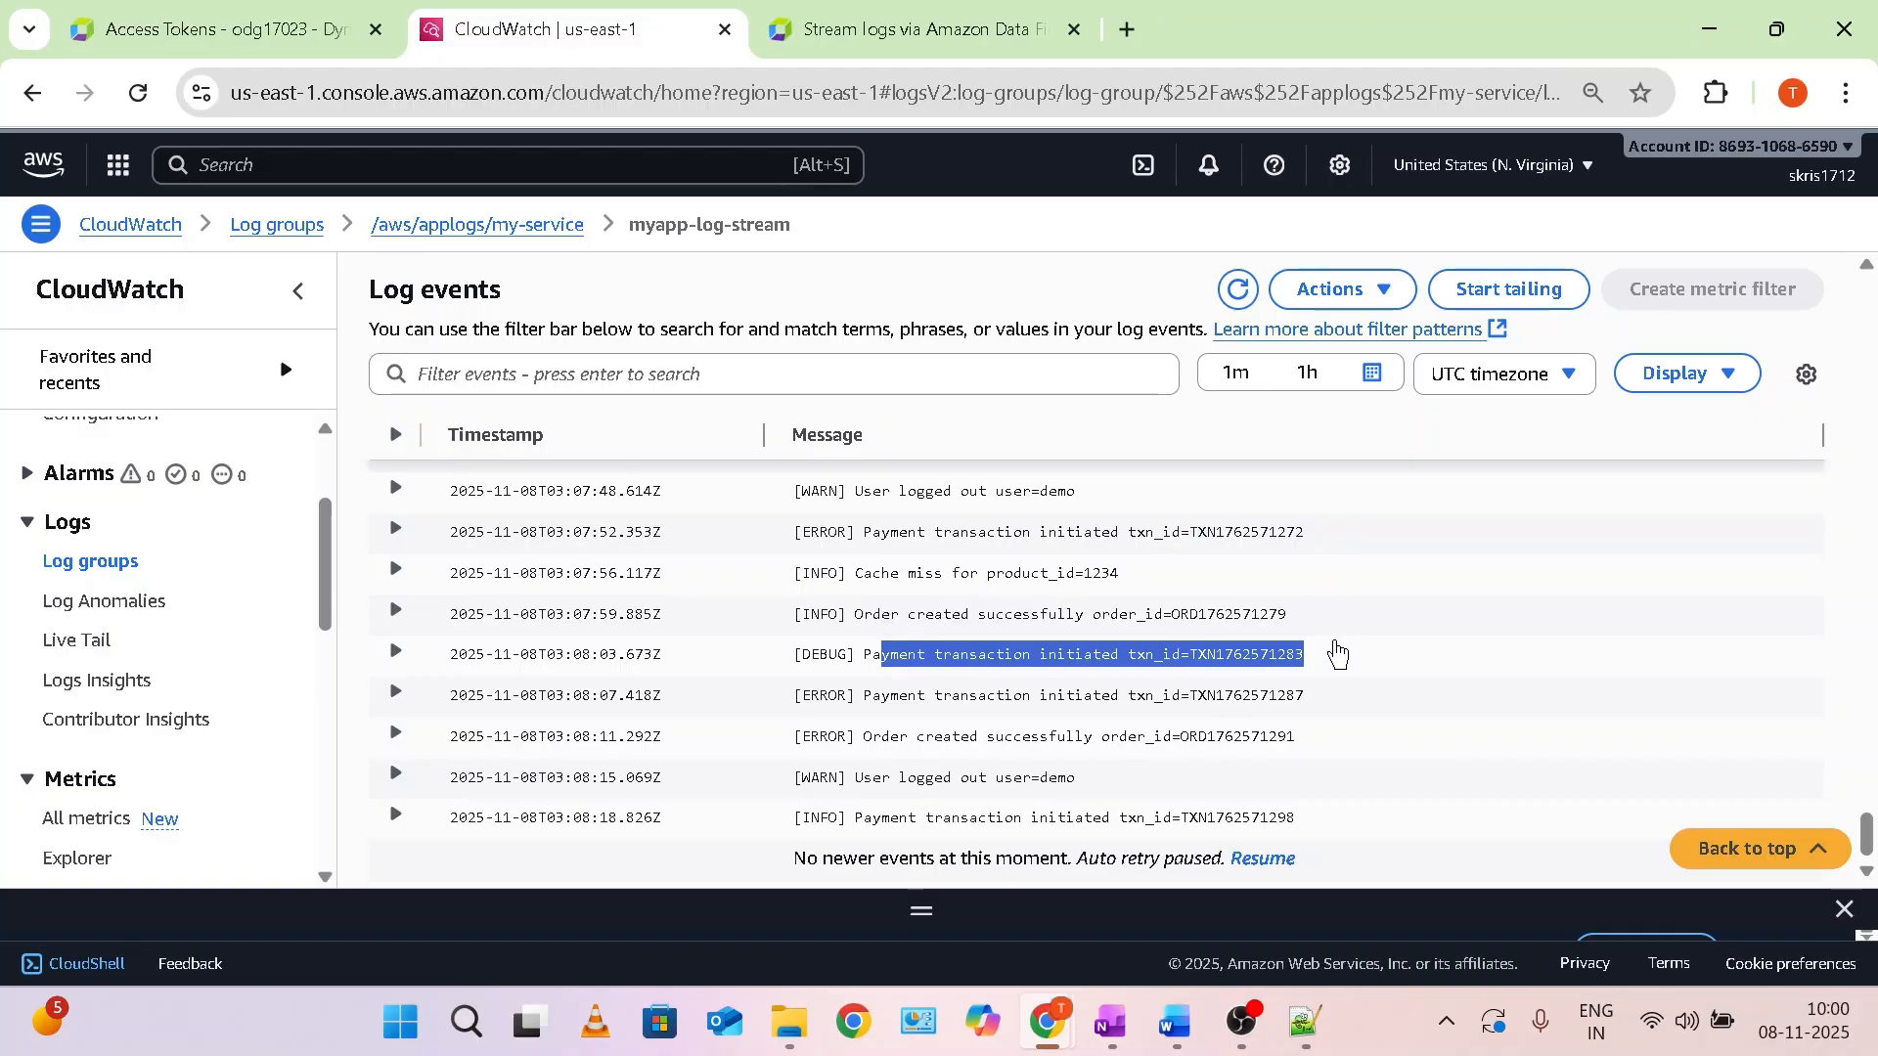
pyautogui.scroll(3, 1330, 648)
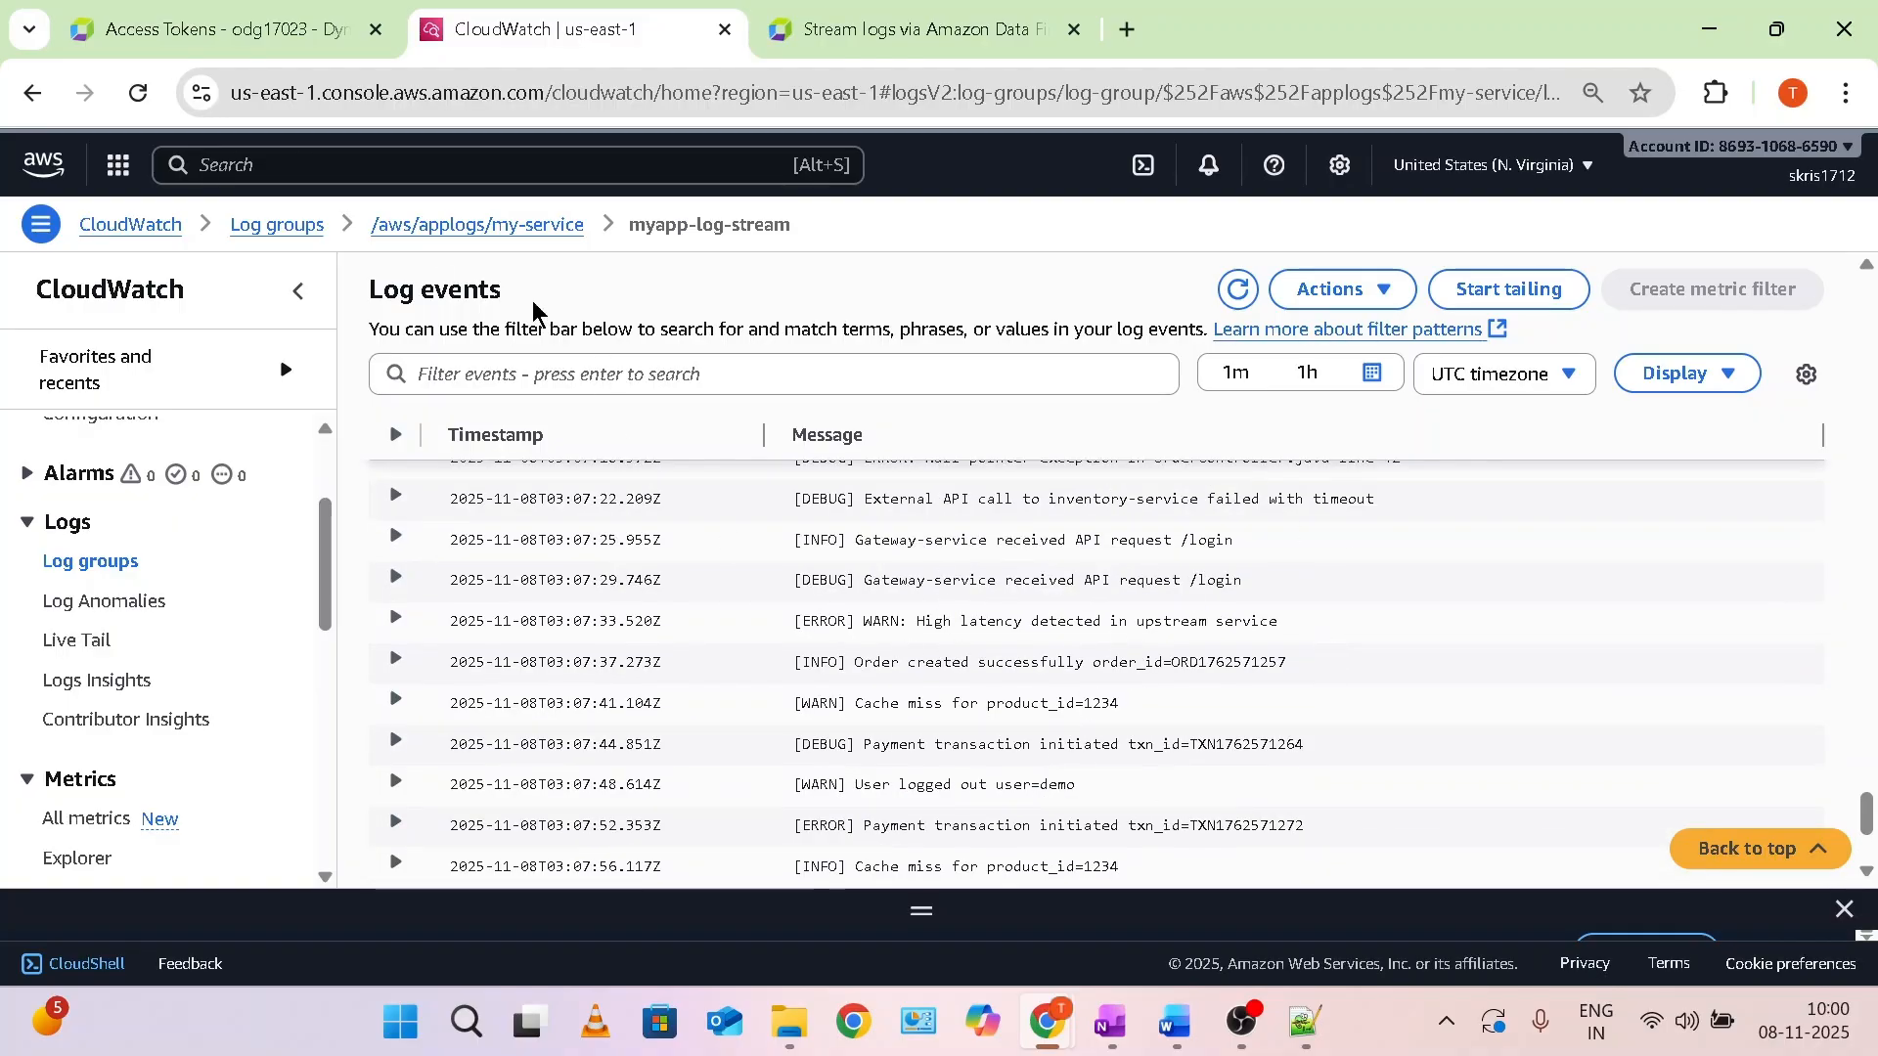
# Return to the log groups list, review it, and reopen the /aws/applogs/my-service log group.
pyautogui.click(277, 228)
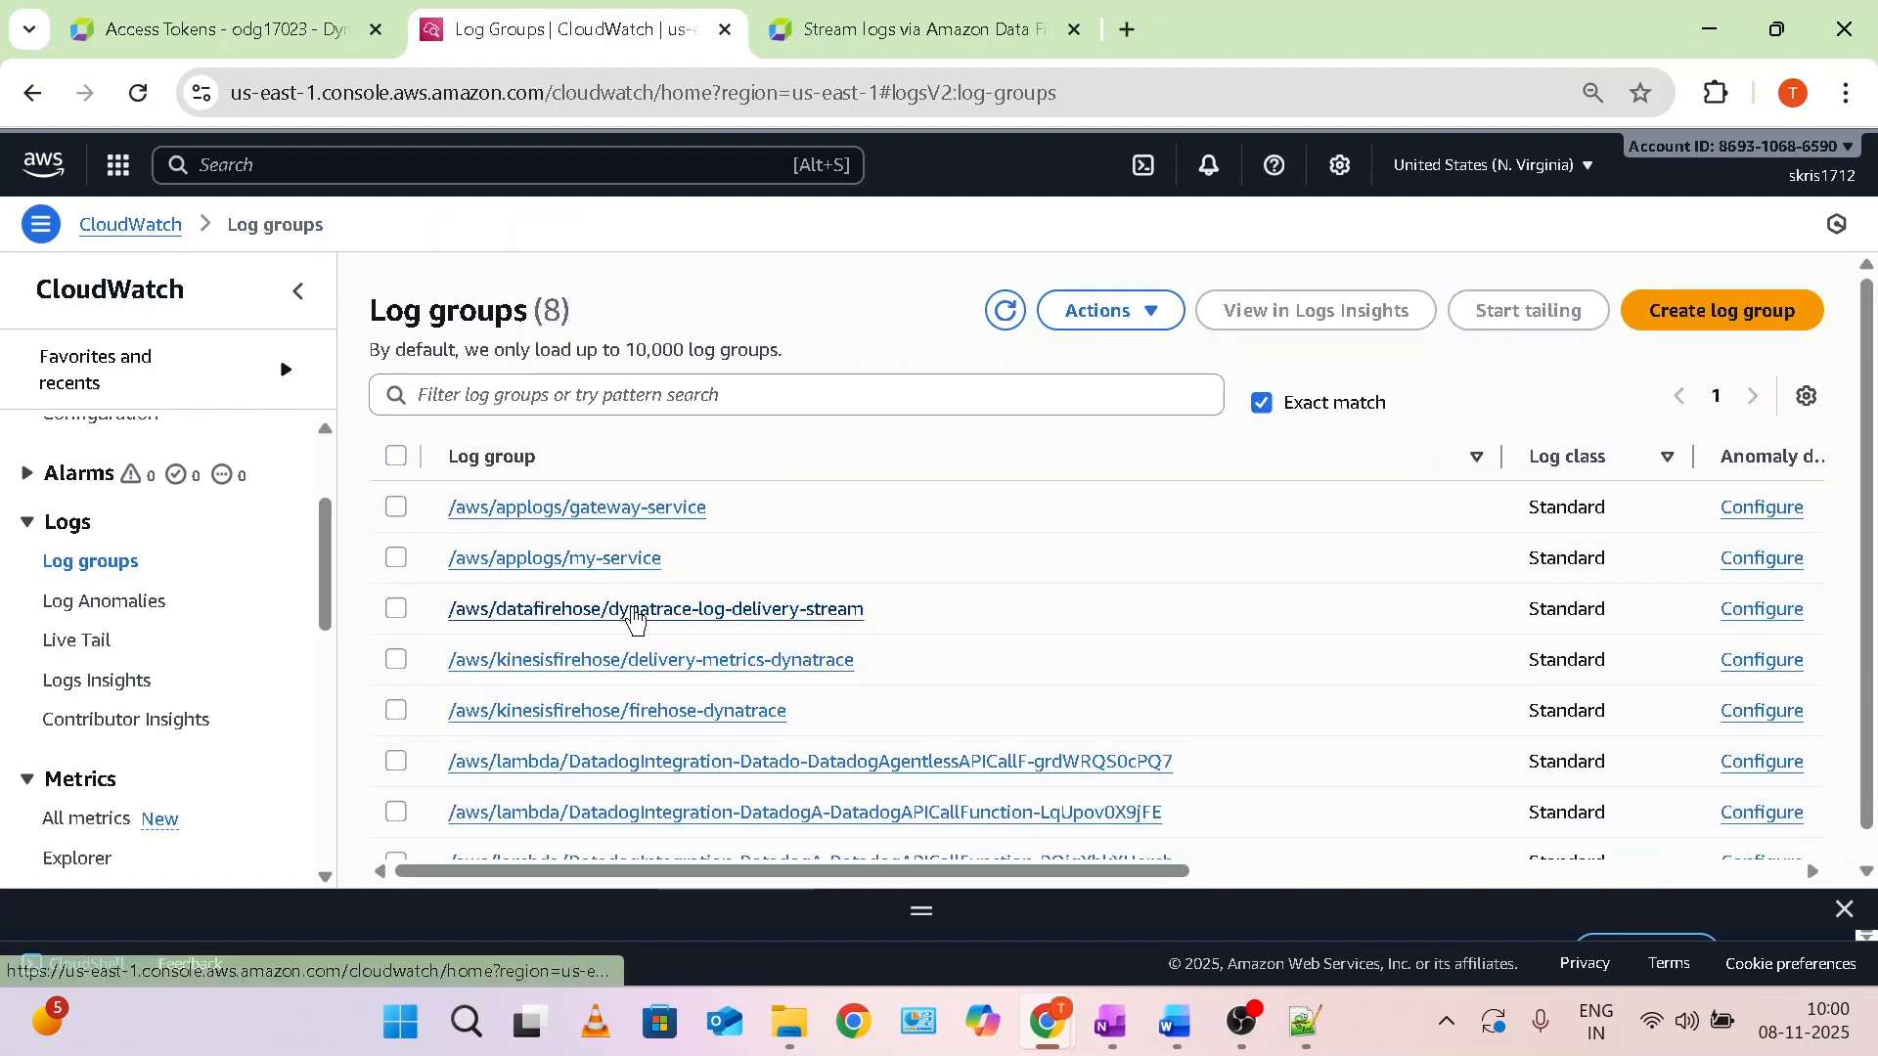
pyautogui.scroll(-1, 634, 611)
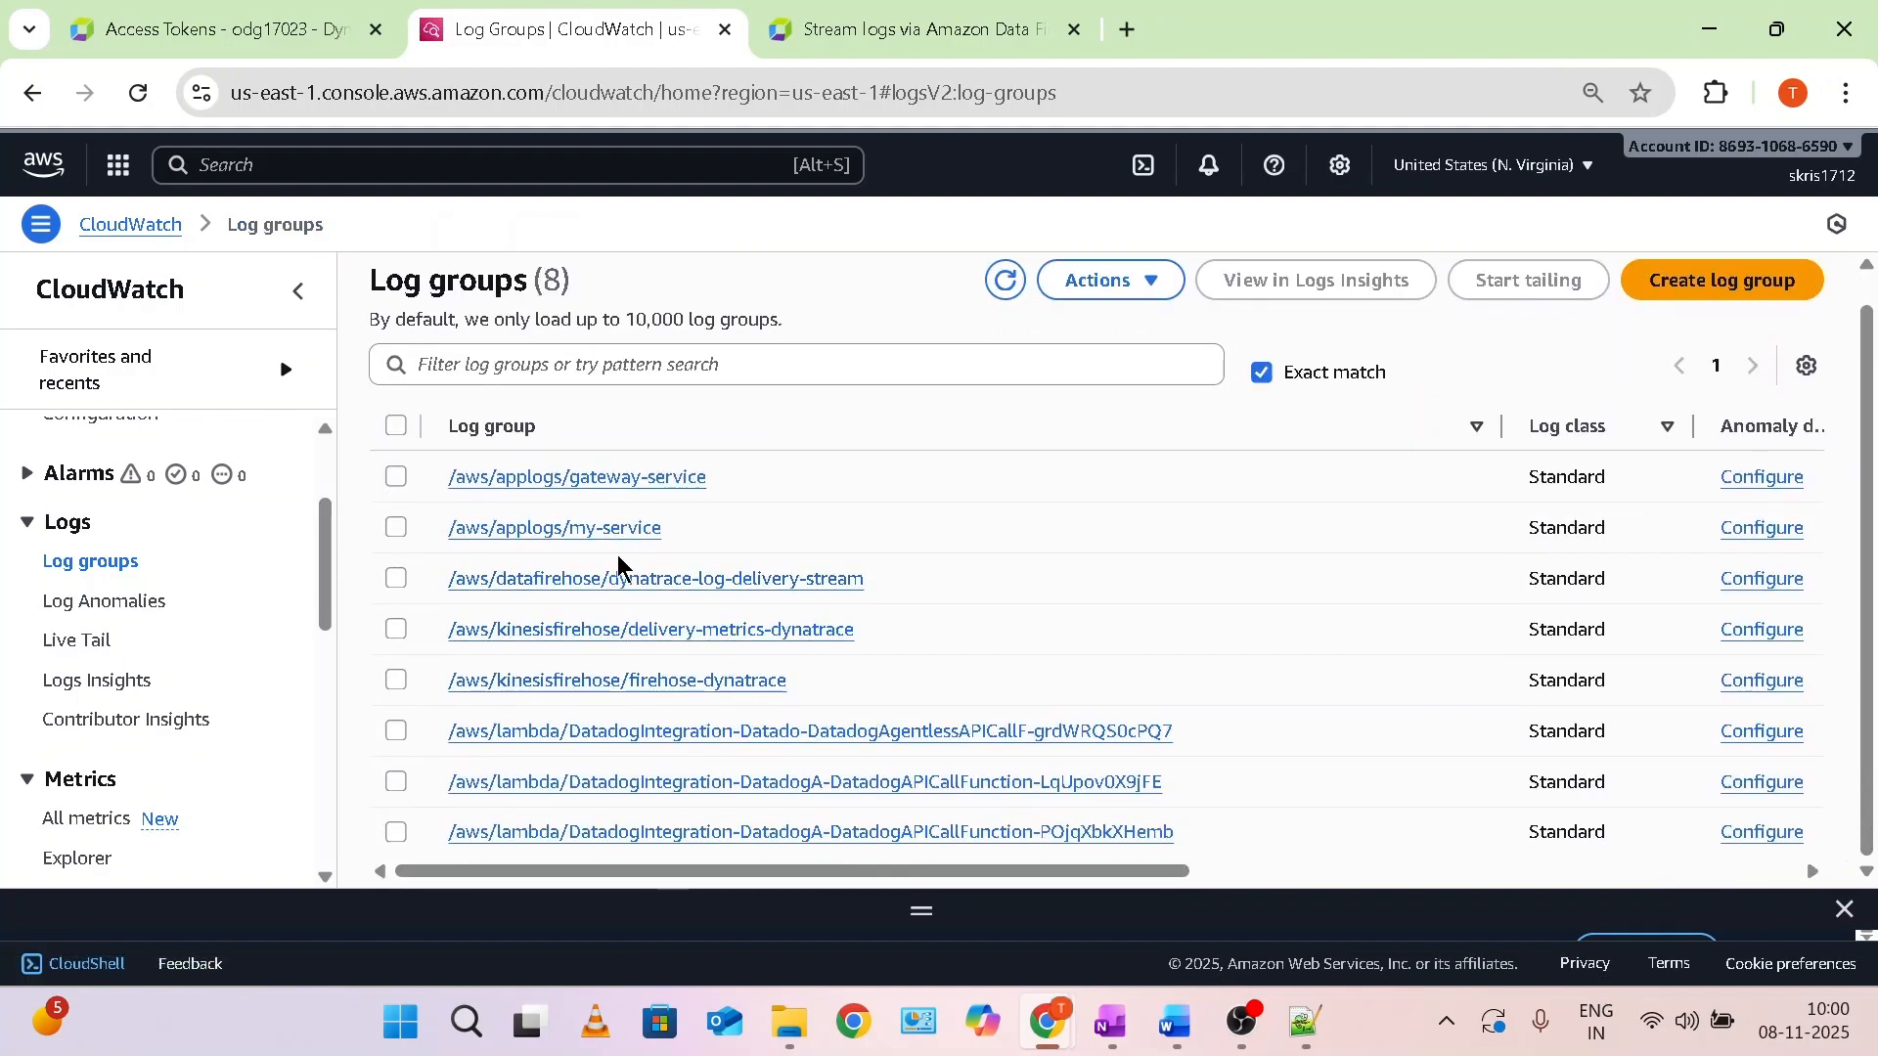
pyautogui.click(619, 533)
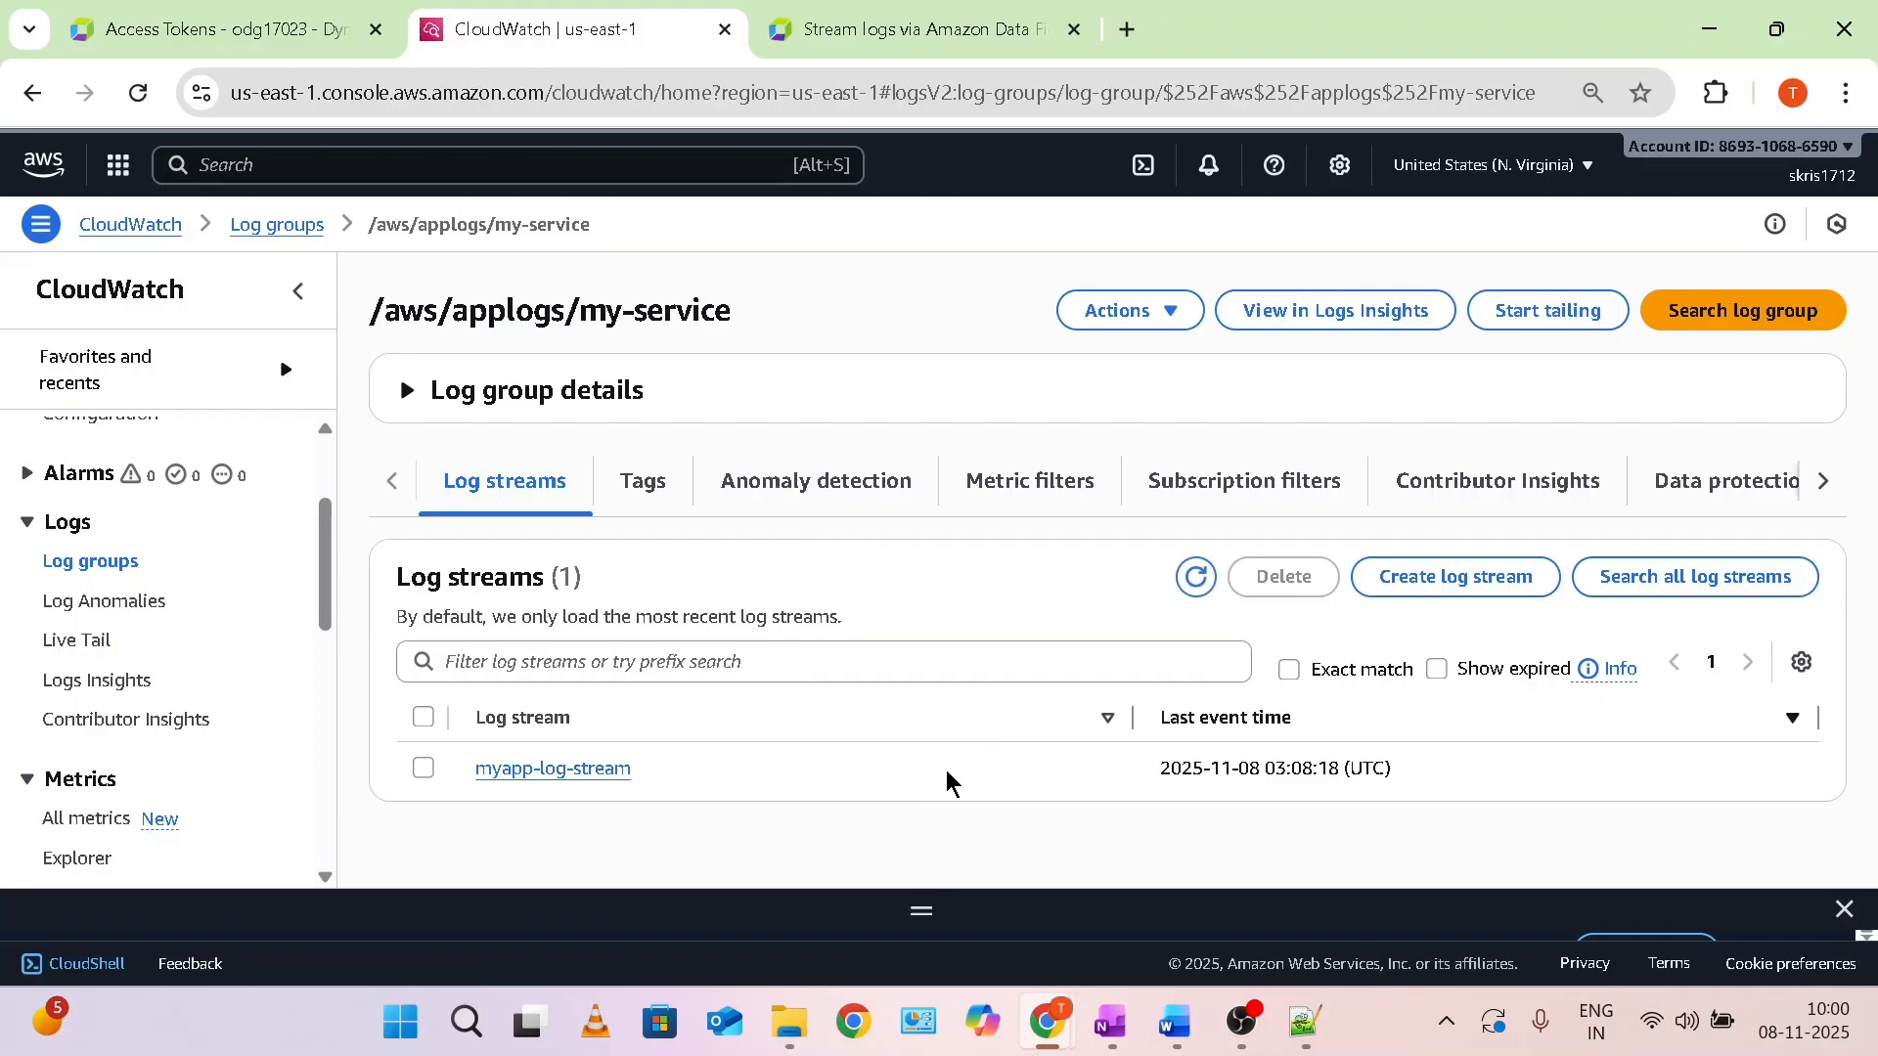
# Check the script download command in the documentation, then copy the wget command for dynatrace-firehose-logs.sh from the Word notes.
pyautogui.click(831, 27)
pyautogui.moveTo(1150, 631); pyautogui.dragTo(677, 636)
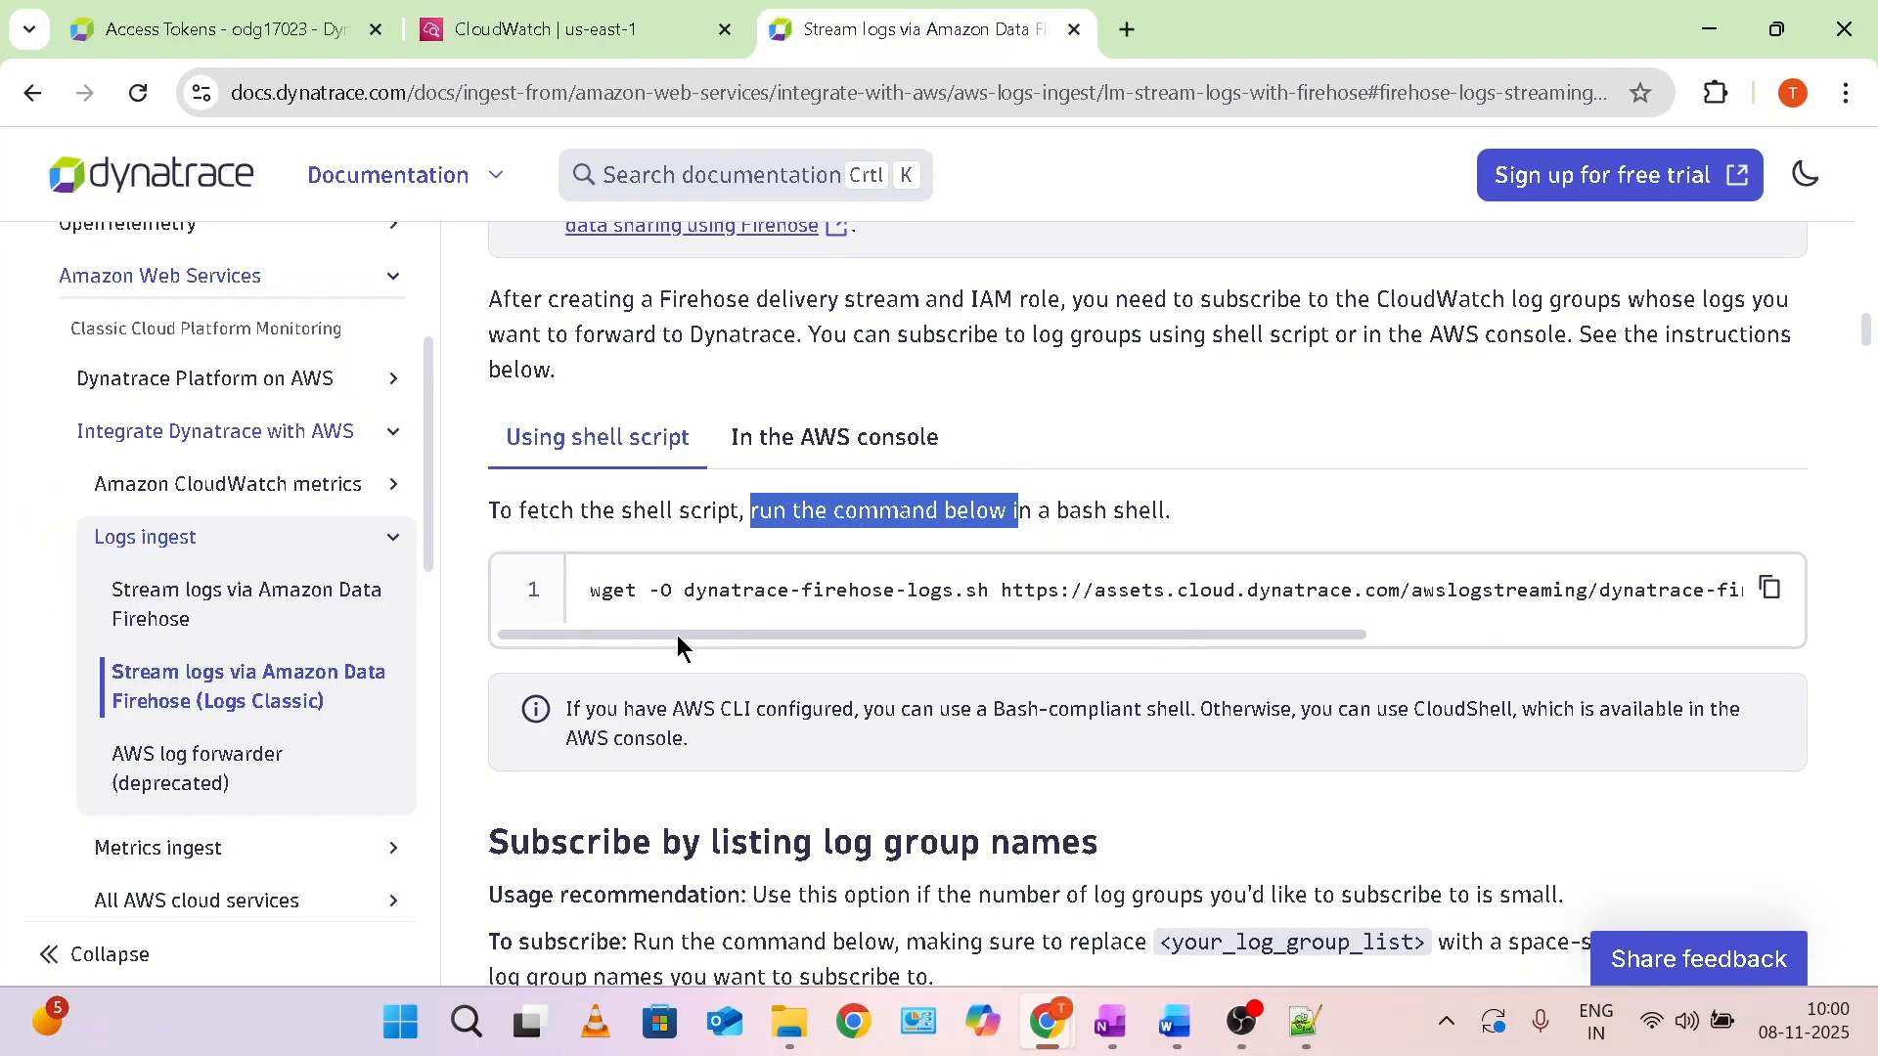
pyautogui.click(1174, 1022)
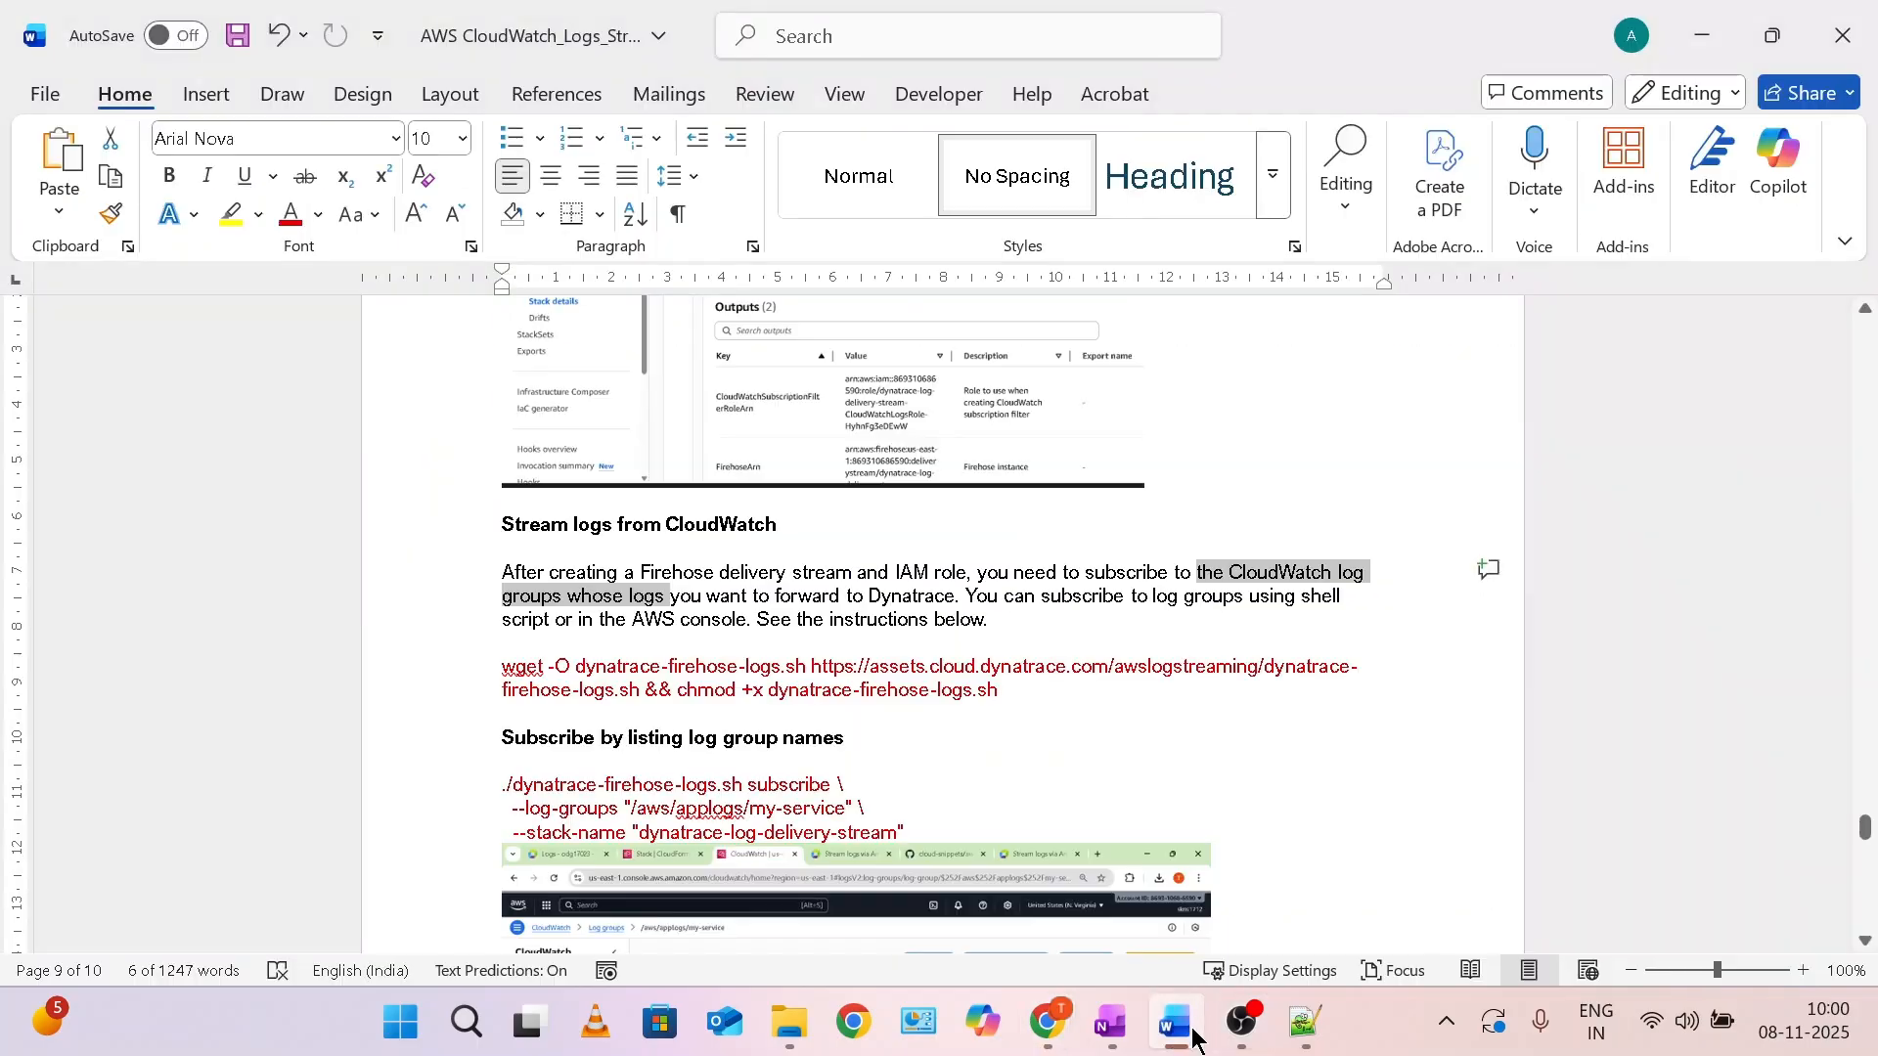
pyautogui.moveTo(1018, 702); pyautogui.dragTo(501, 673)
pyautogui.hotkey('ctrl', 'c')
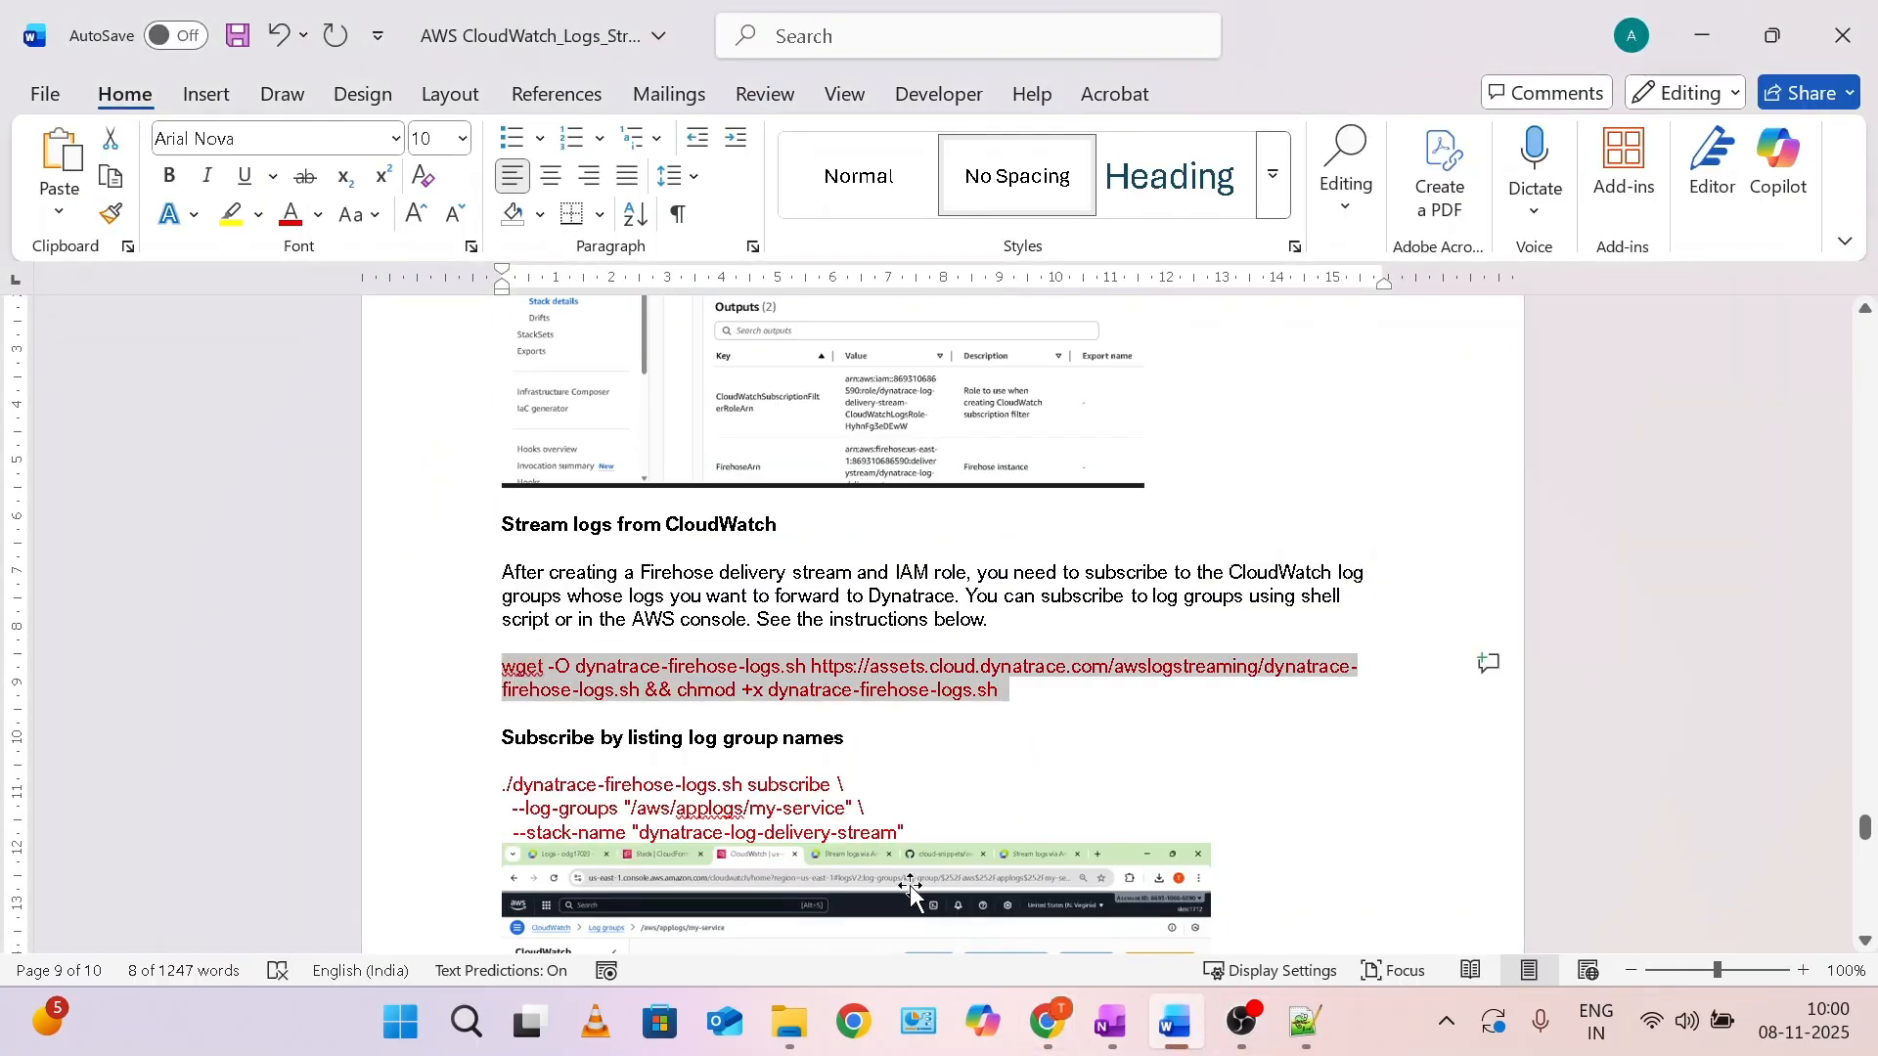
# Return to the CloudWatch console in Chrome, expand the CloudShell terminal, and clear it.
pyautogui.click(1046, 1022)
pyautogui.click(895, 915)
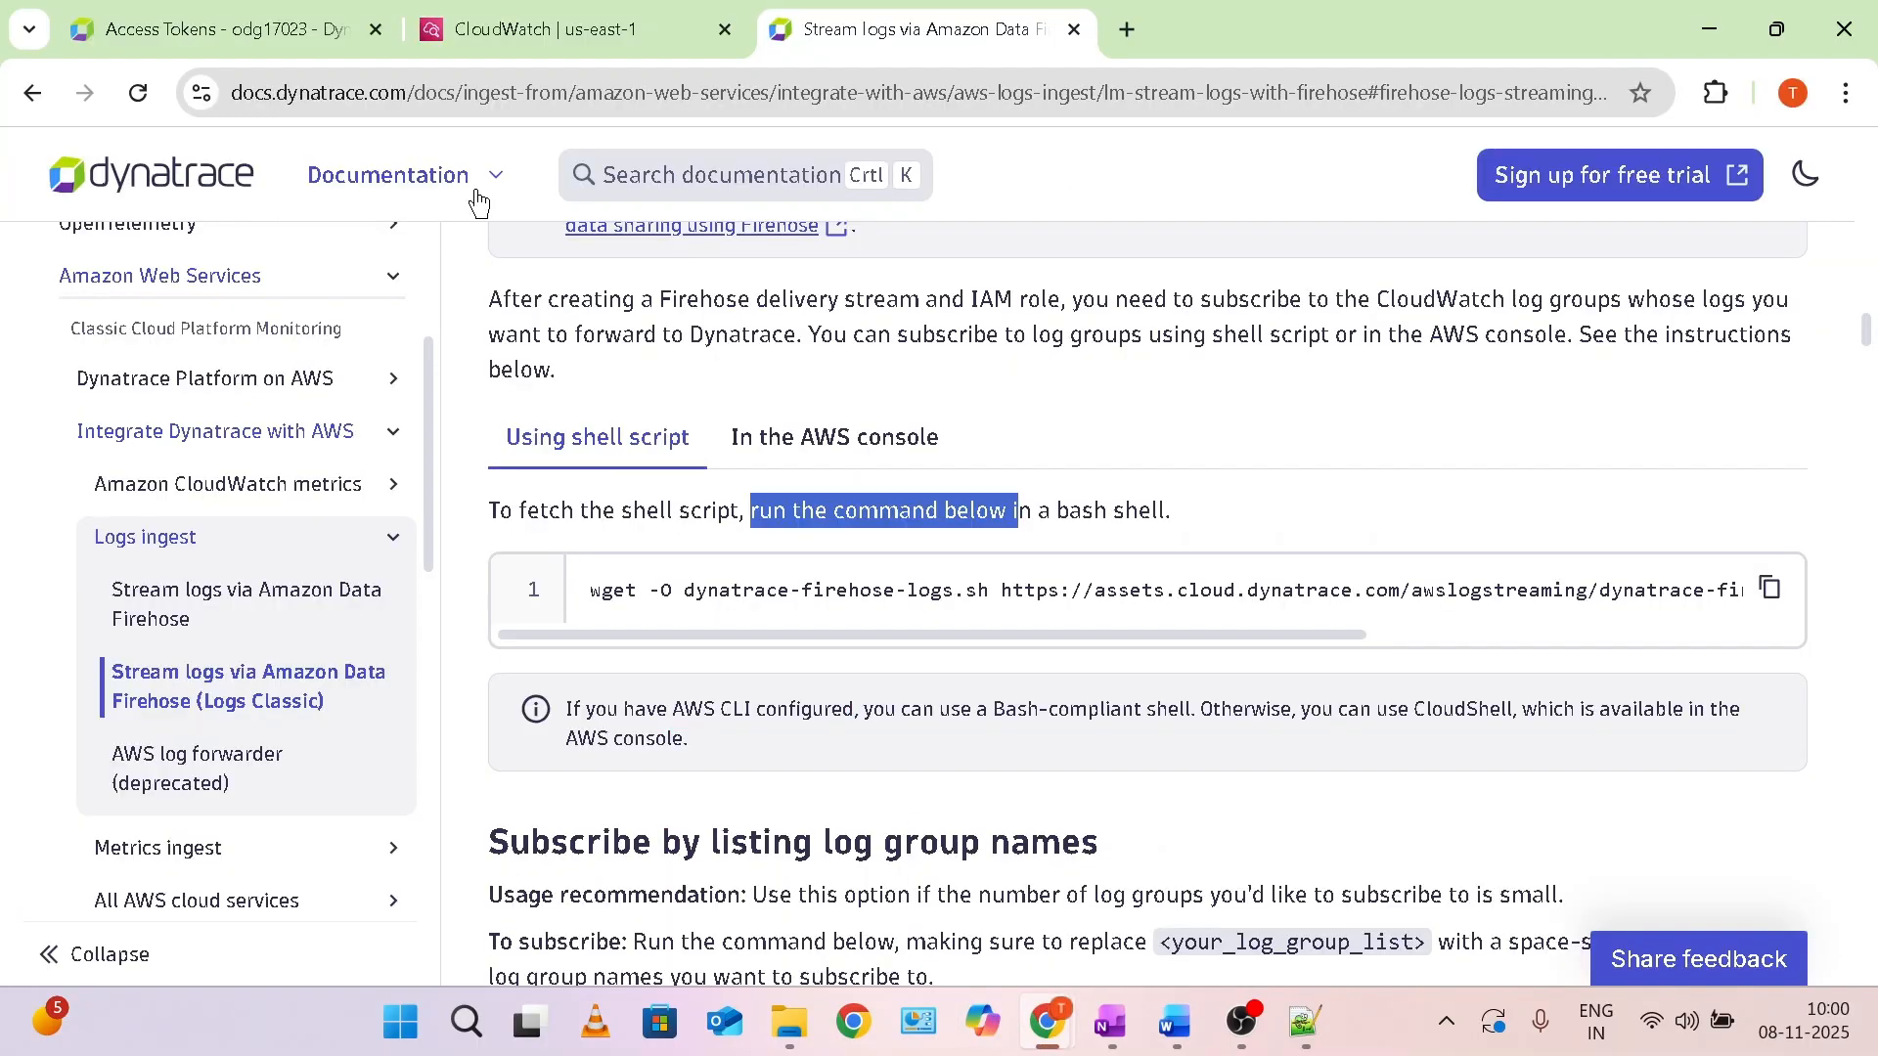
pyautogui.click(544, 44)
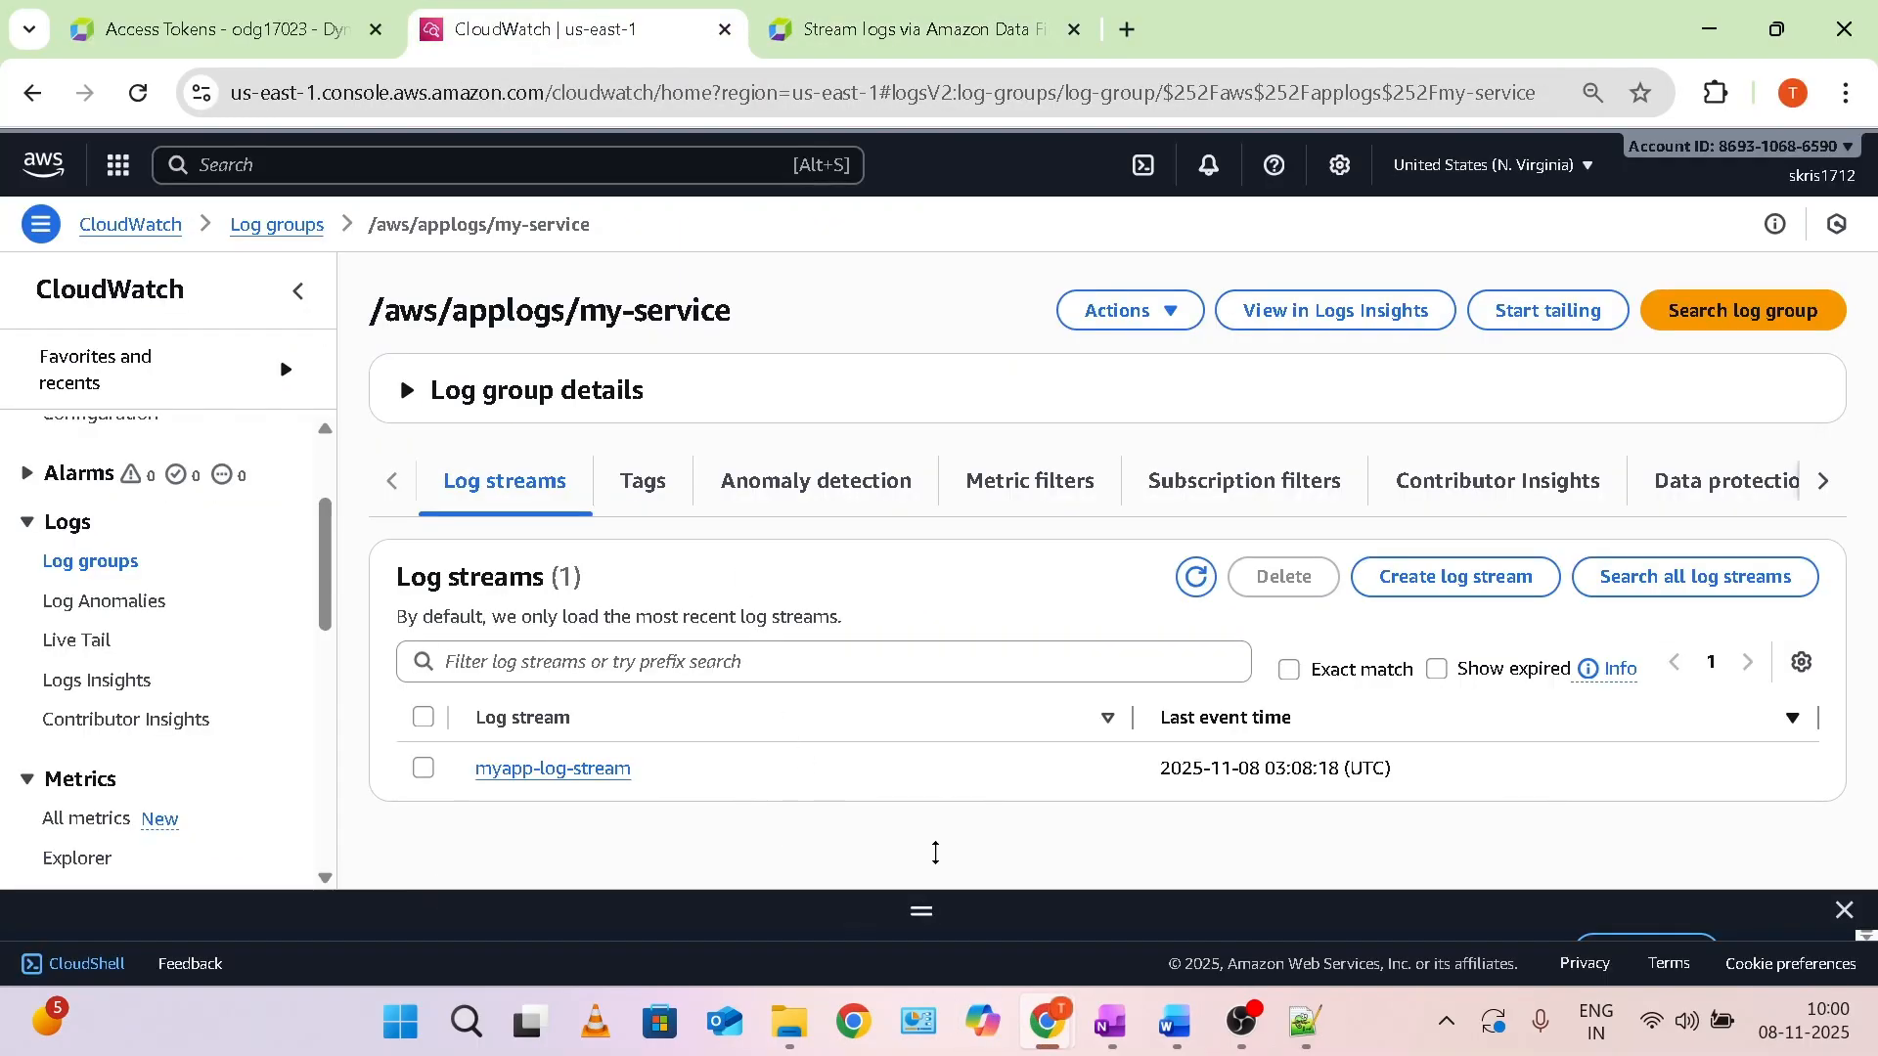
pyautogui.click(921, 910)
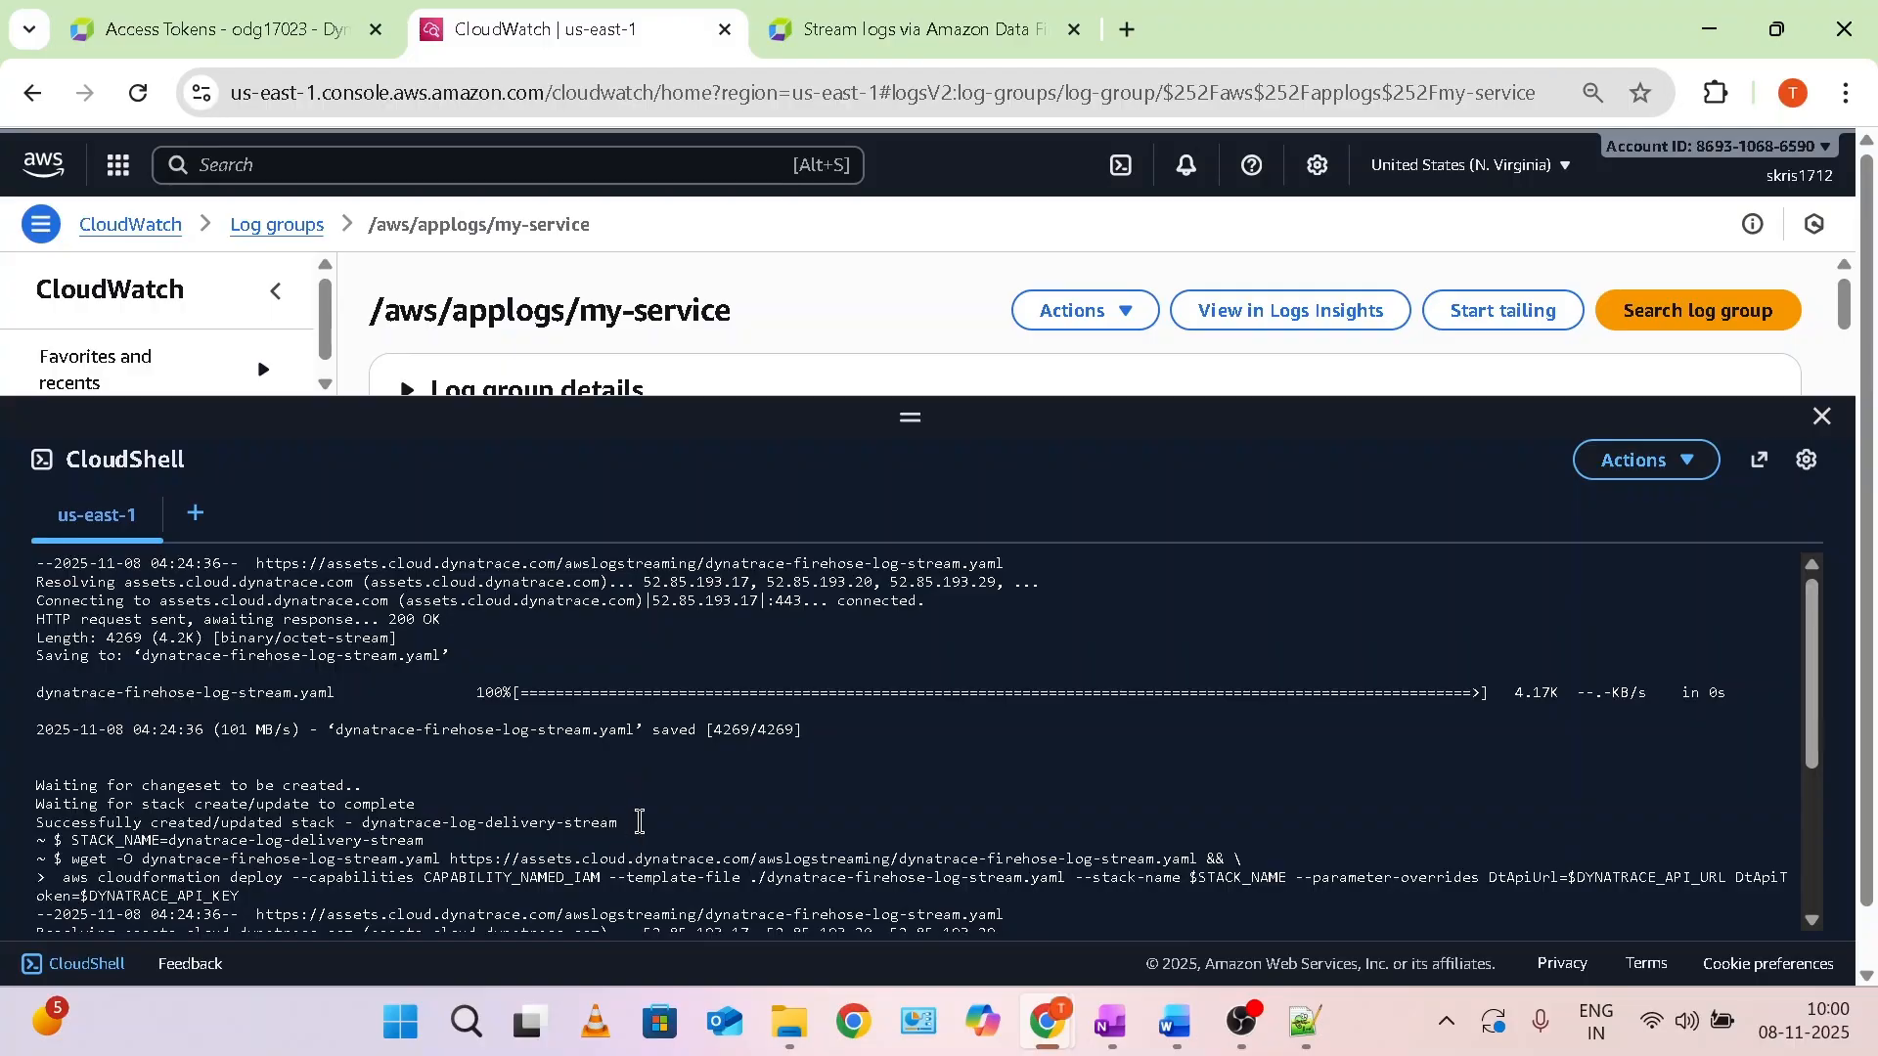
pyautogui.write('clear')
pyautogui.press('Return')
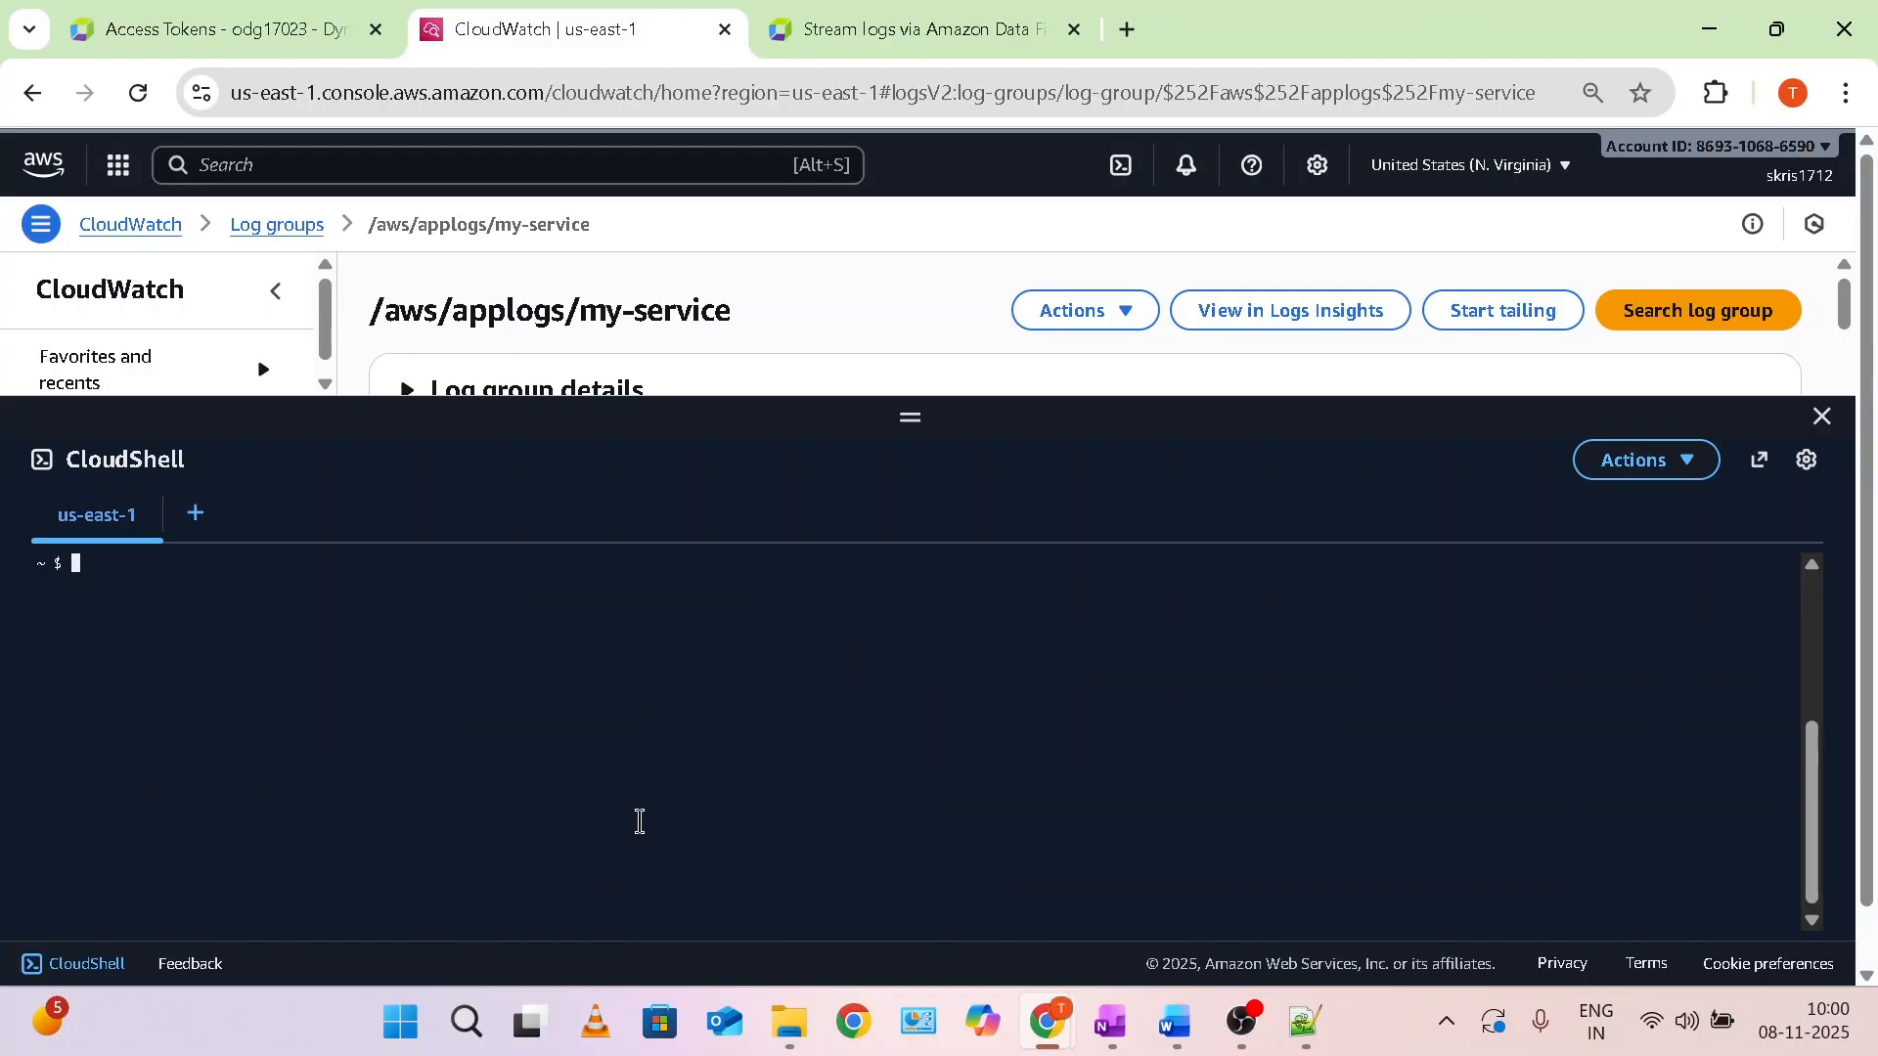
# Run the copied wget command in CloudShell to download dynatrace-firehose-logs.sh and make it executable, and check the saved file name.
pyautogui.rightClick(672, 795)
pyautogui.click(769, 482)
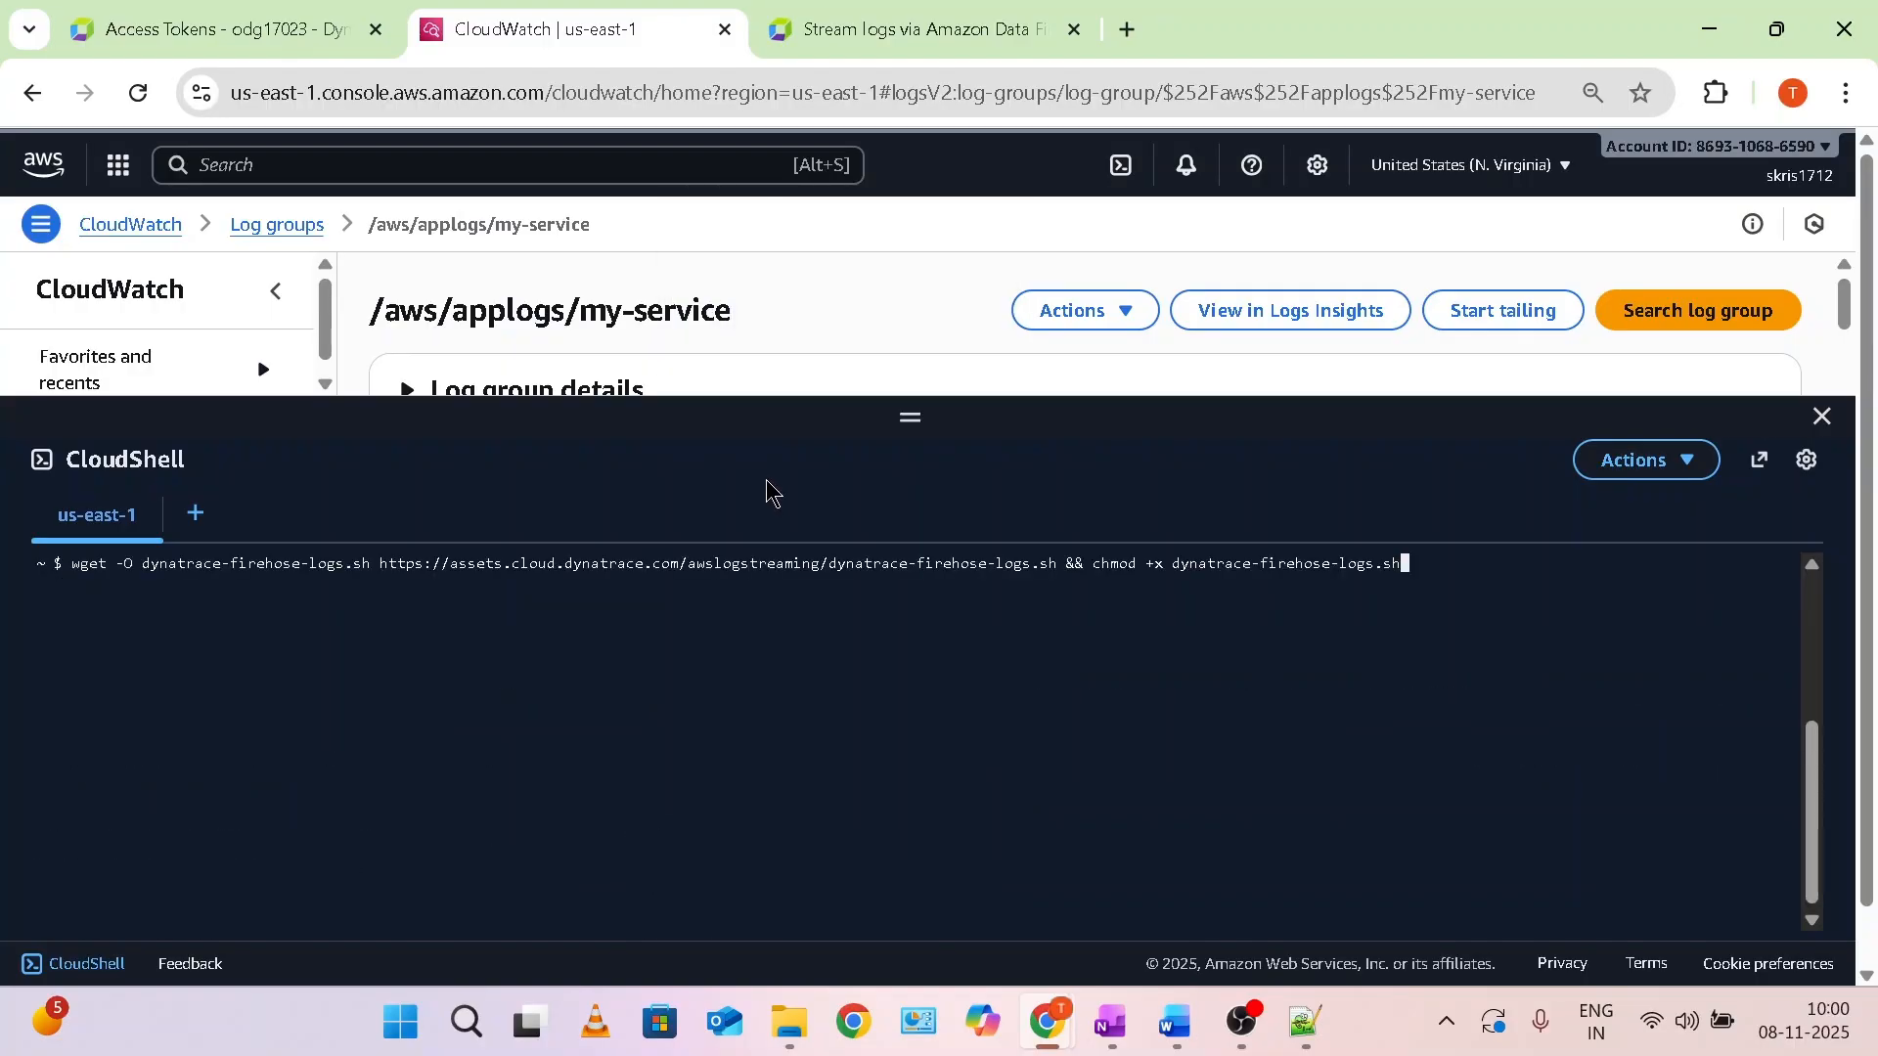
pyautogui.press('Return')
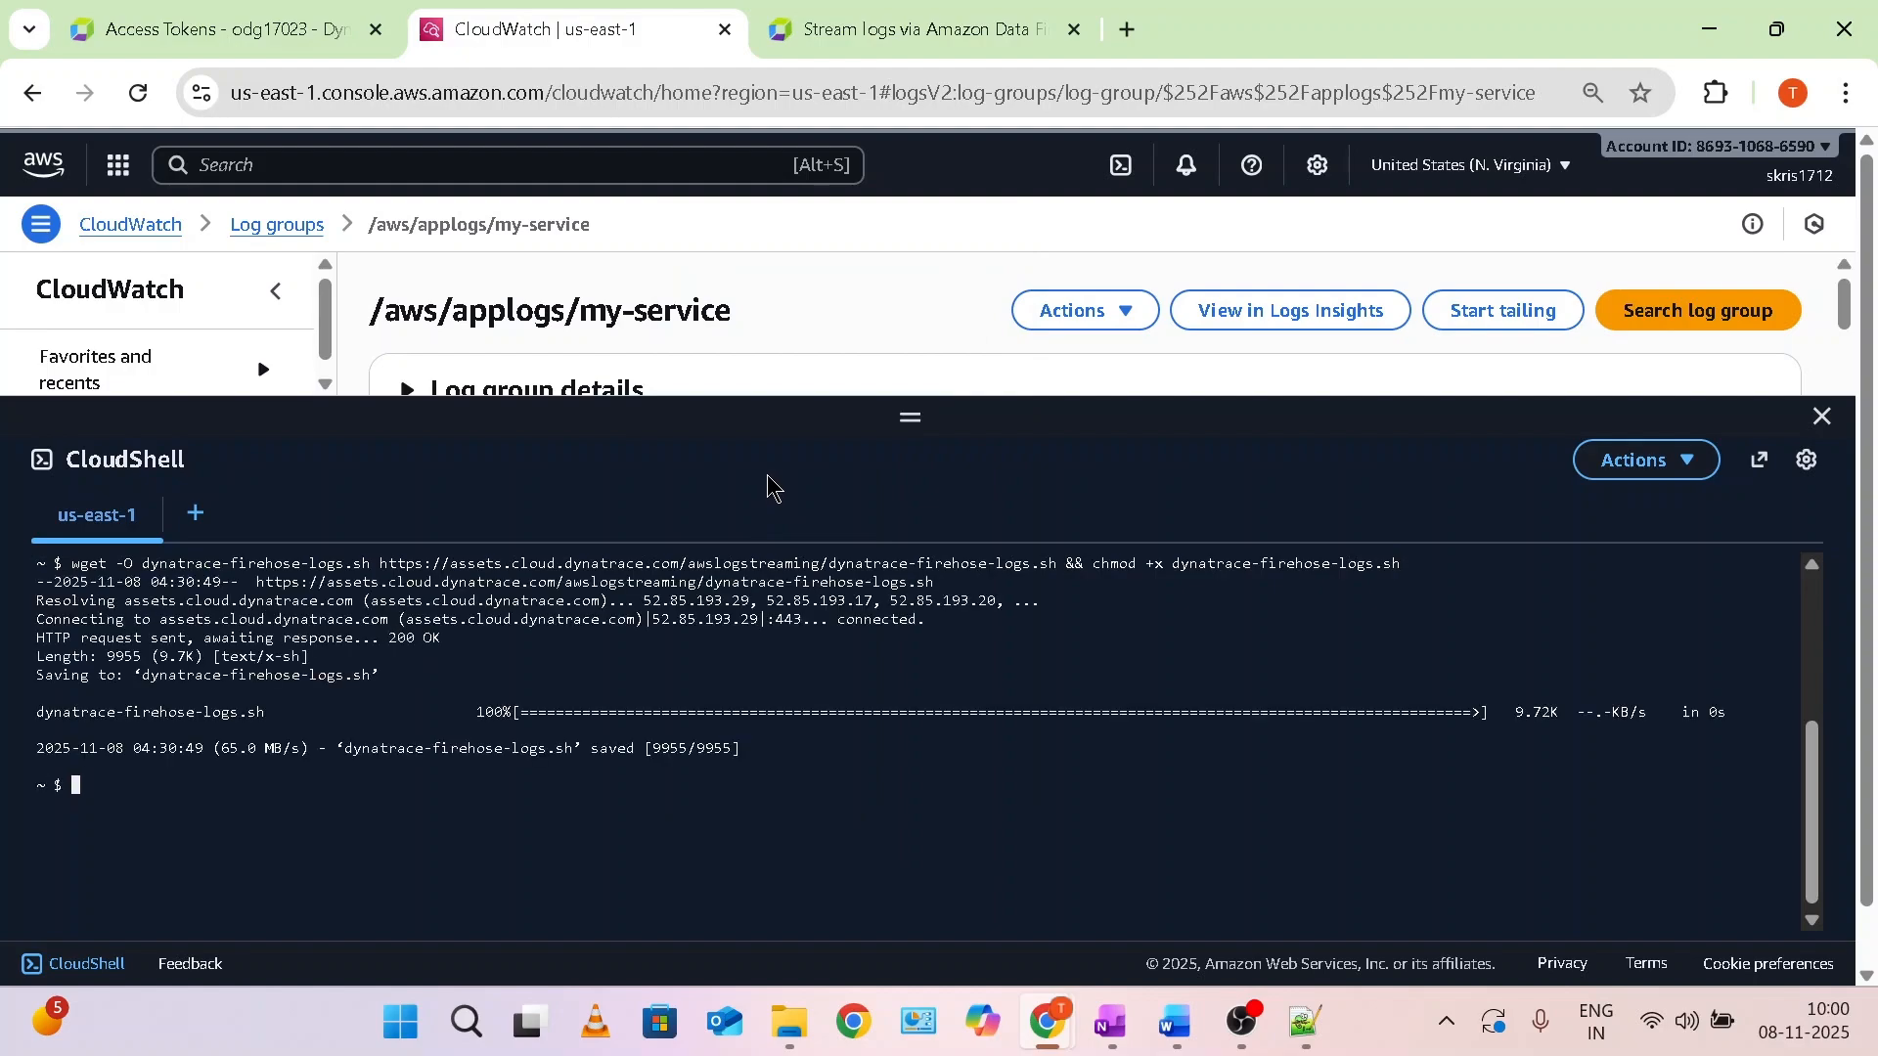
pyautogui.moveTo(54, 712); pyautogui.dragTo(304, 714)
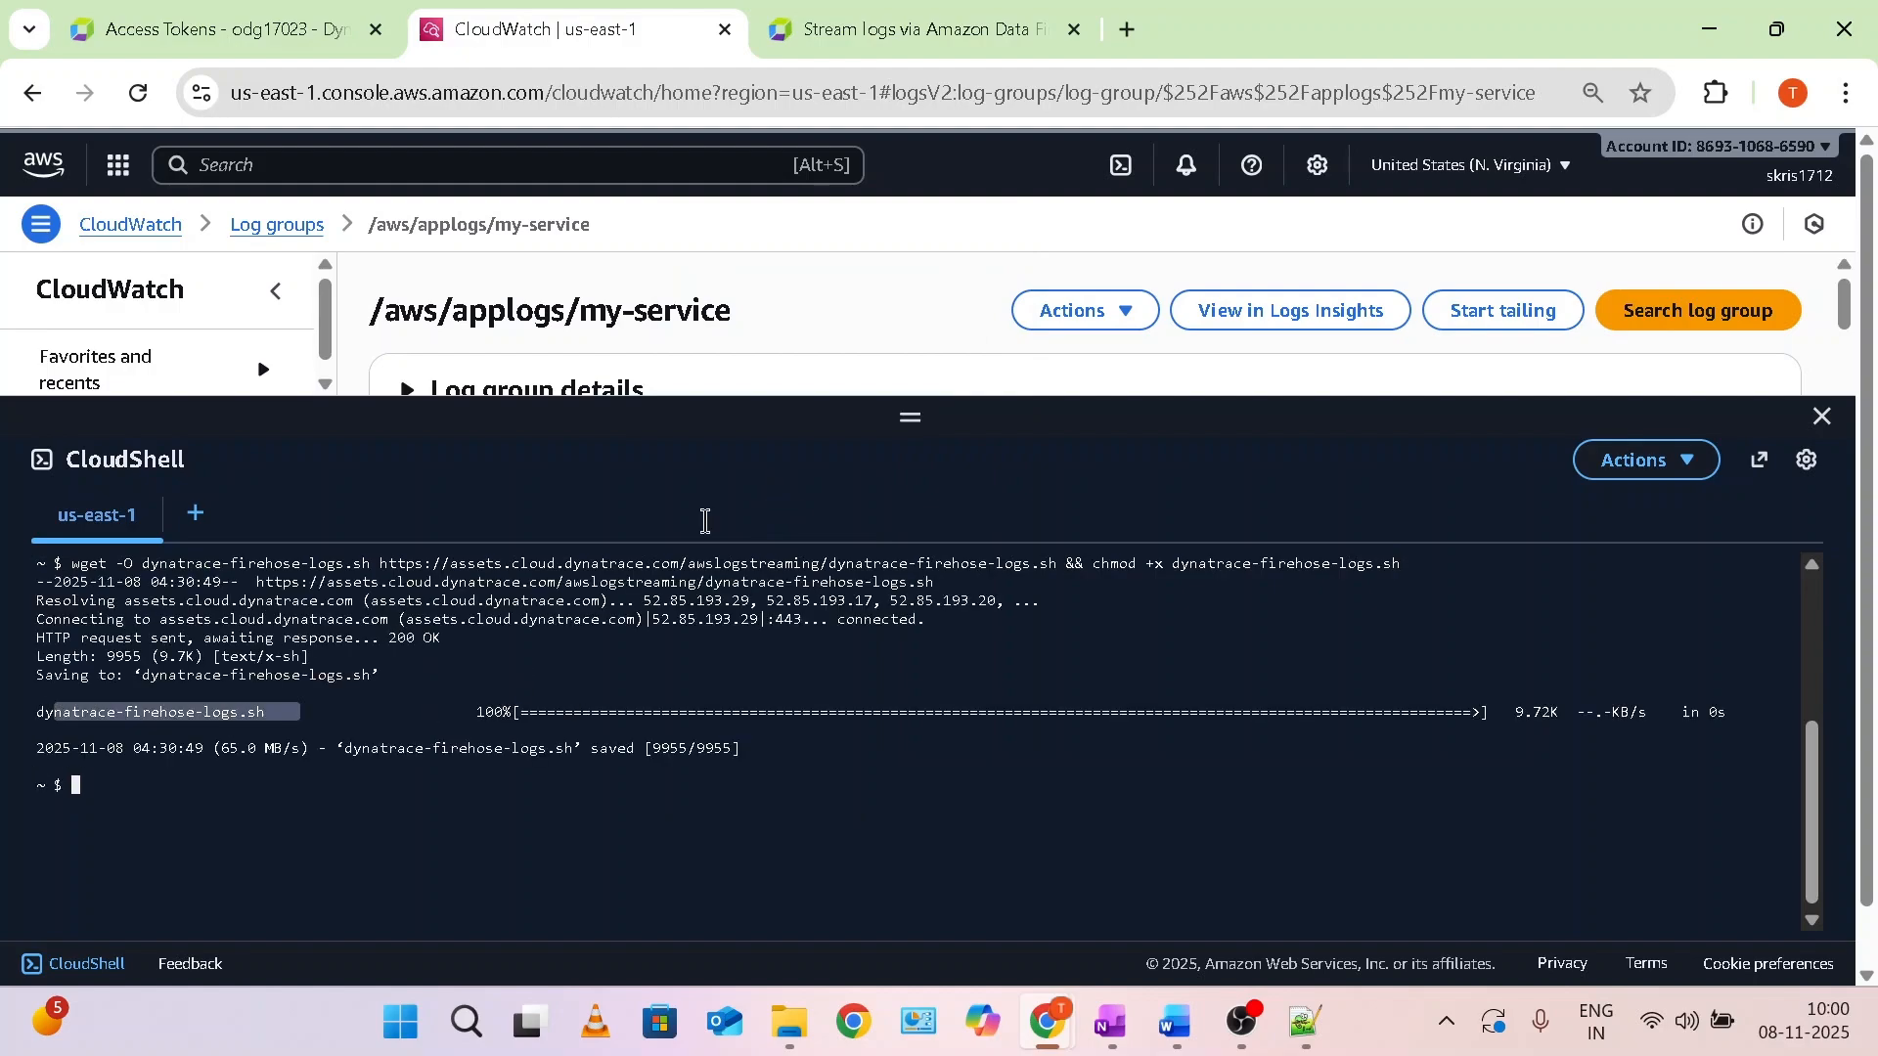
# Check the "Subscribe by listing log group names" section and its subscribe command in the Dynatrace documentation.
pyautogui.click(867, 32)
pyautogui.scroll(-3, 1098, 769)
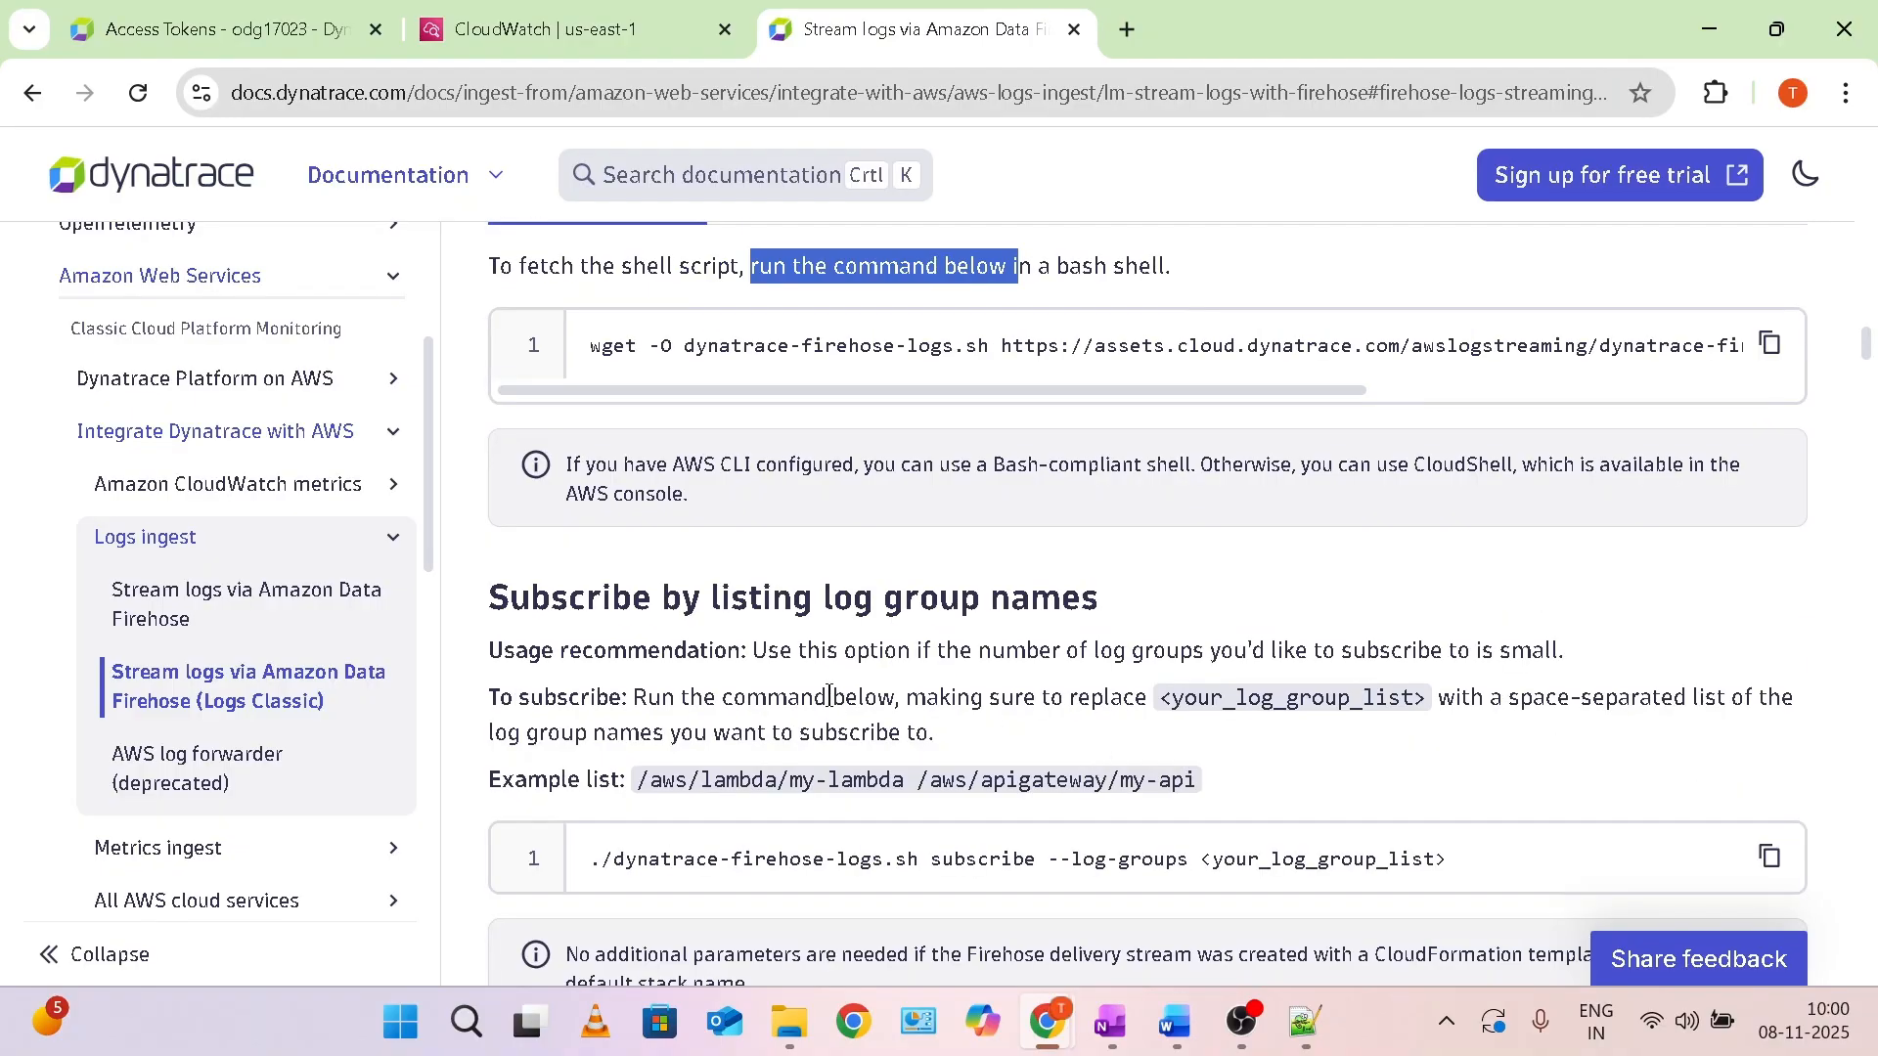
pyautogui.moveTo(568, 599); pyautogui.dragTo(1090, 592)
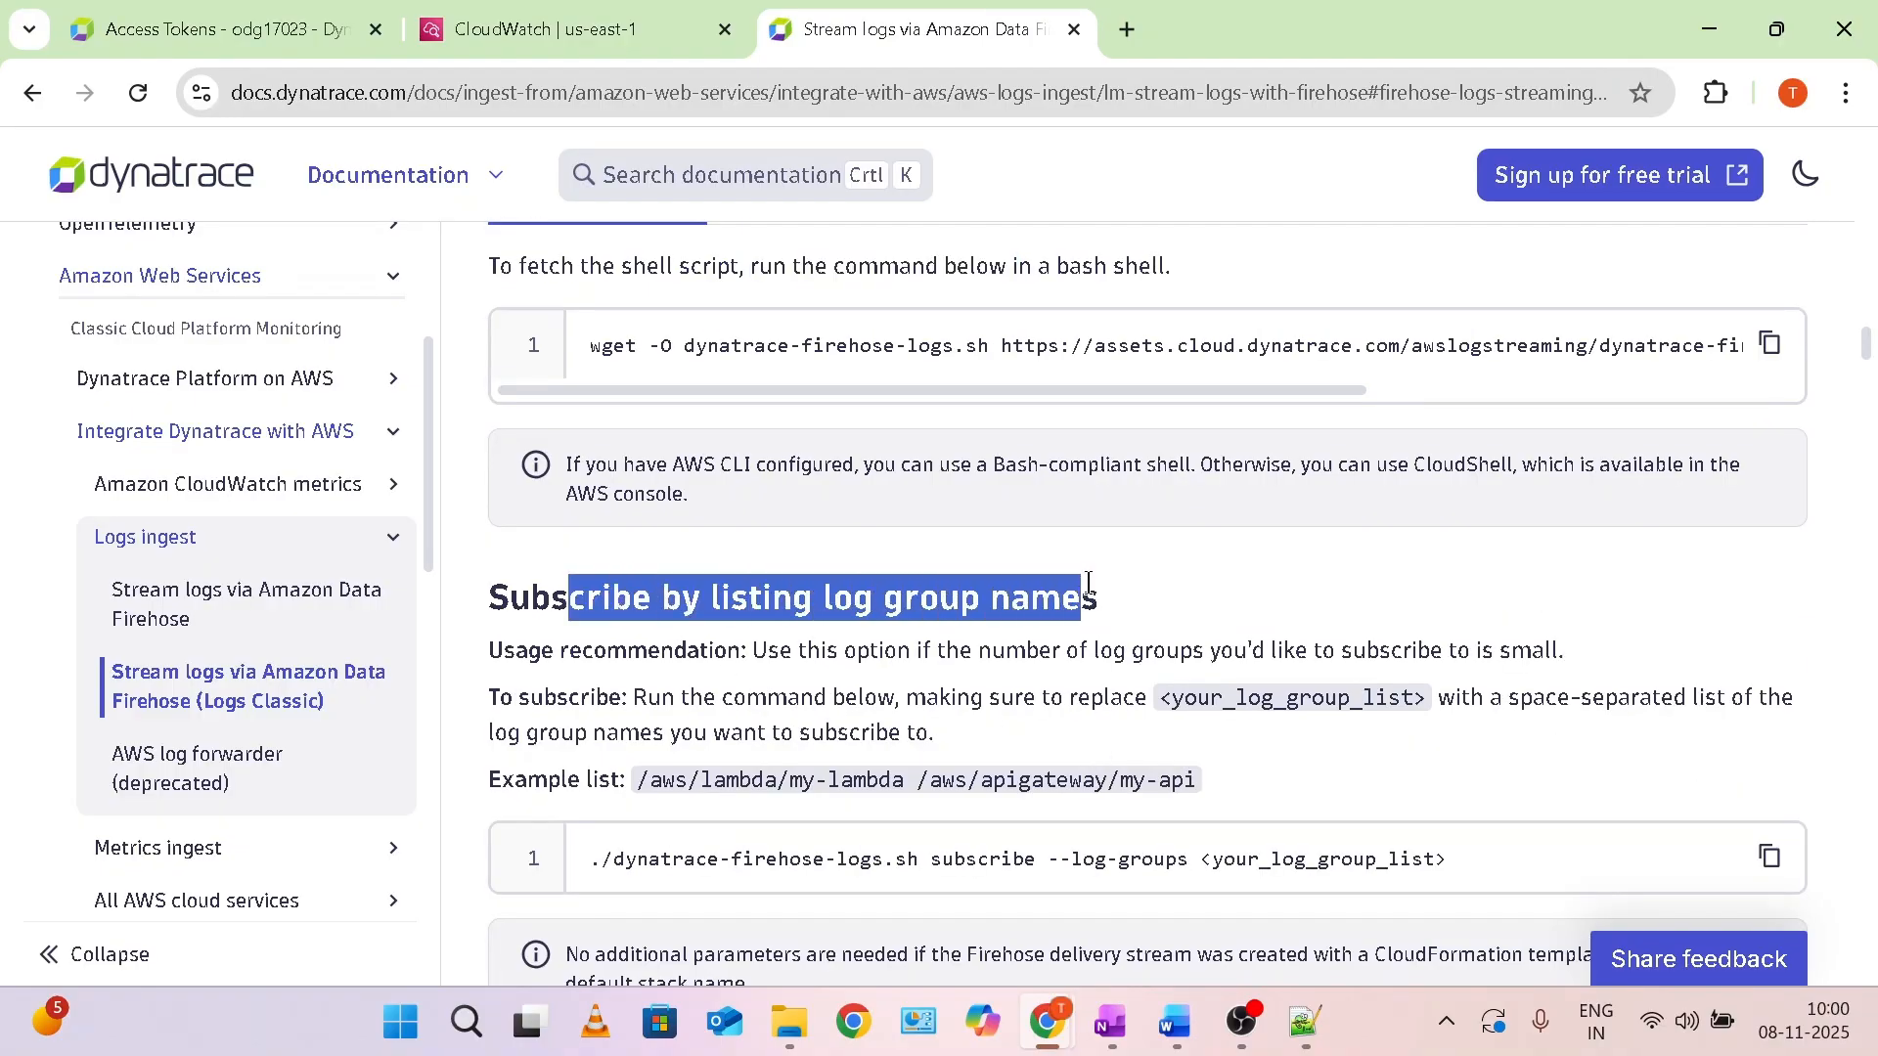
pyautogui.moveTo(934, 859); pyautogui.dragTo(1300, 847)
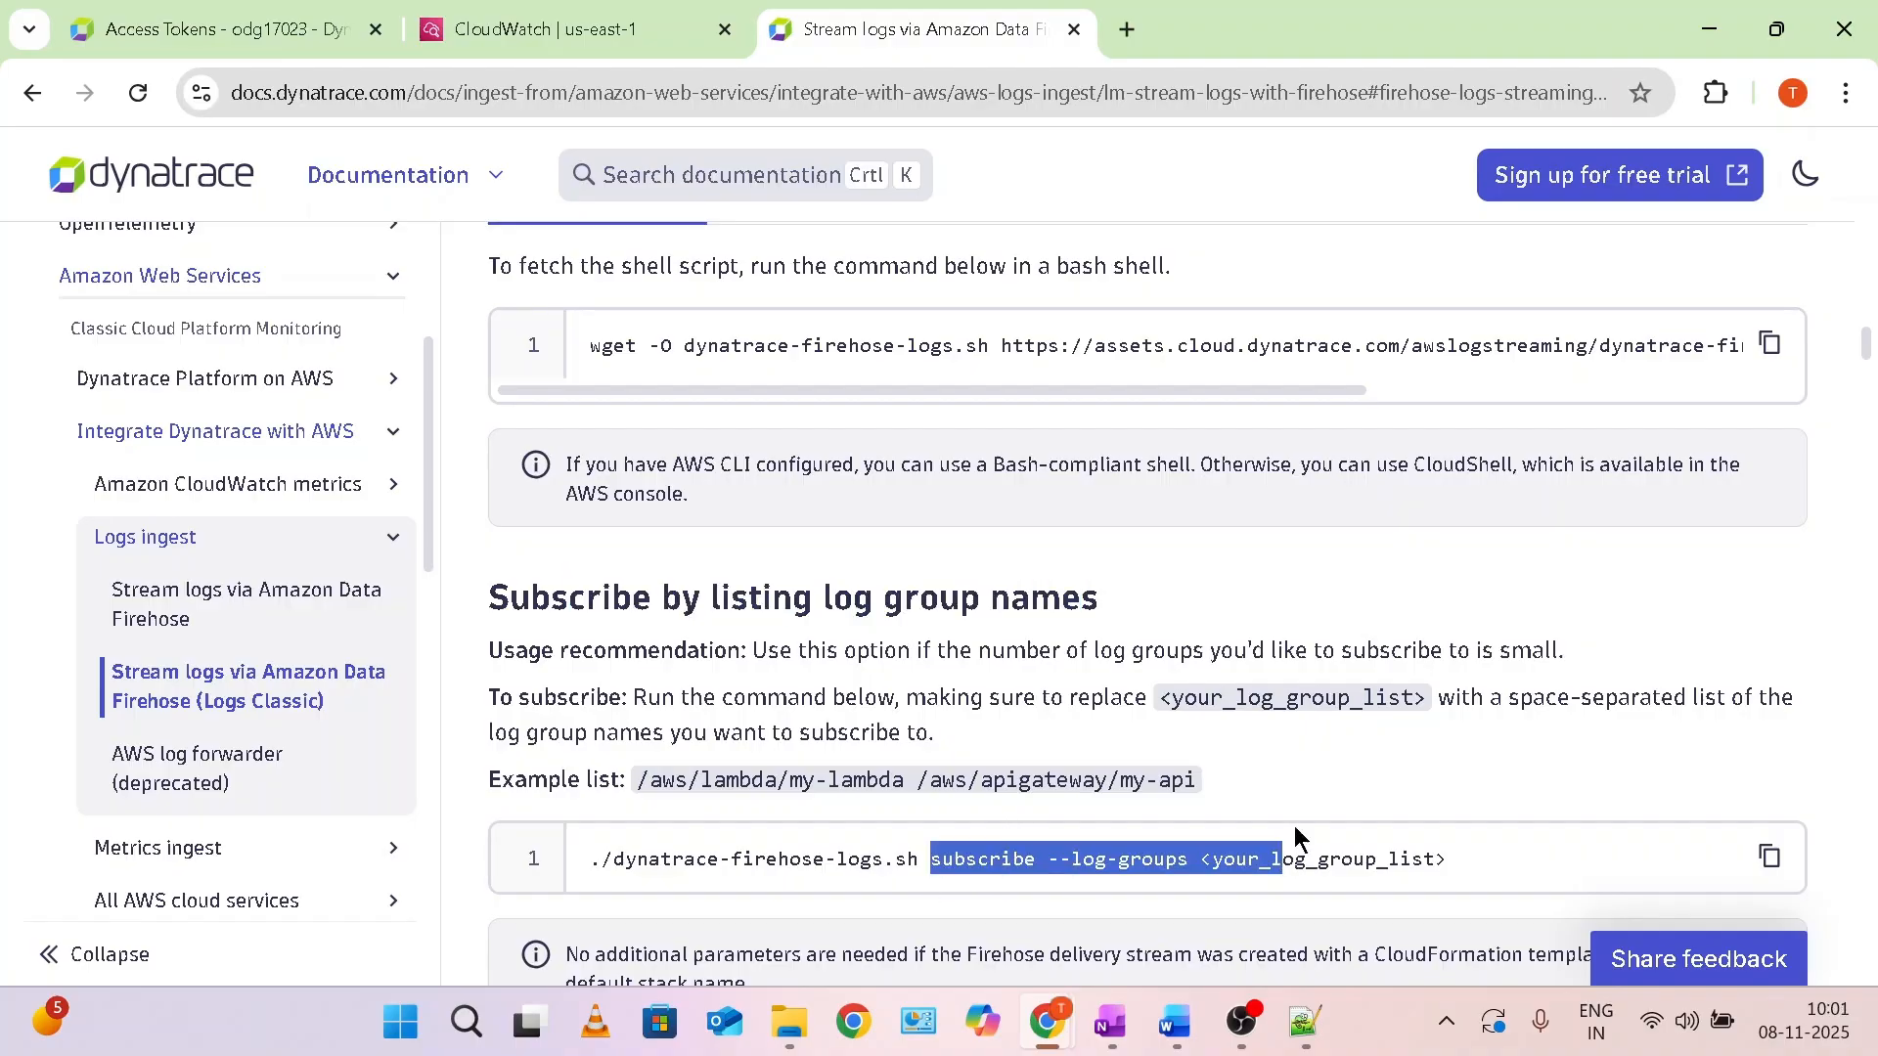
# Return to the CloudWatch console, shrink the CloudShell pane, and show the subscription filters of /aws/applogs/my-service.
pyautogui.click(590, 39)
pyautogui.moveTo(914, 420); pyautogui.dragTo(919, 802)
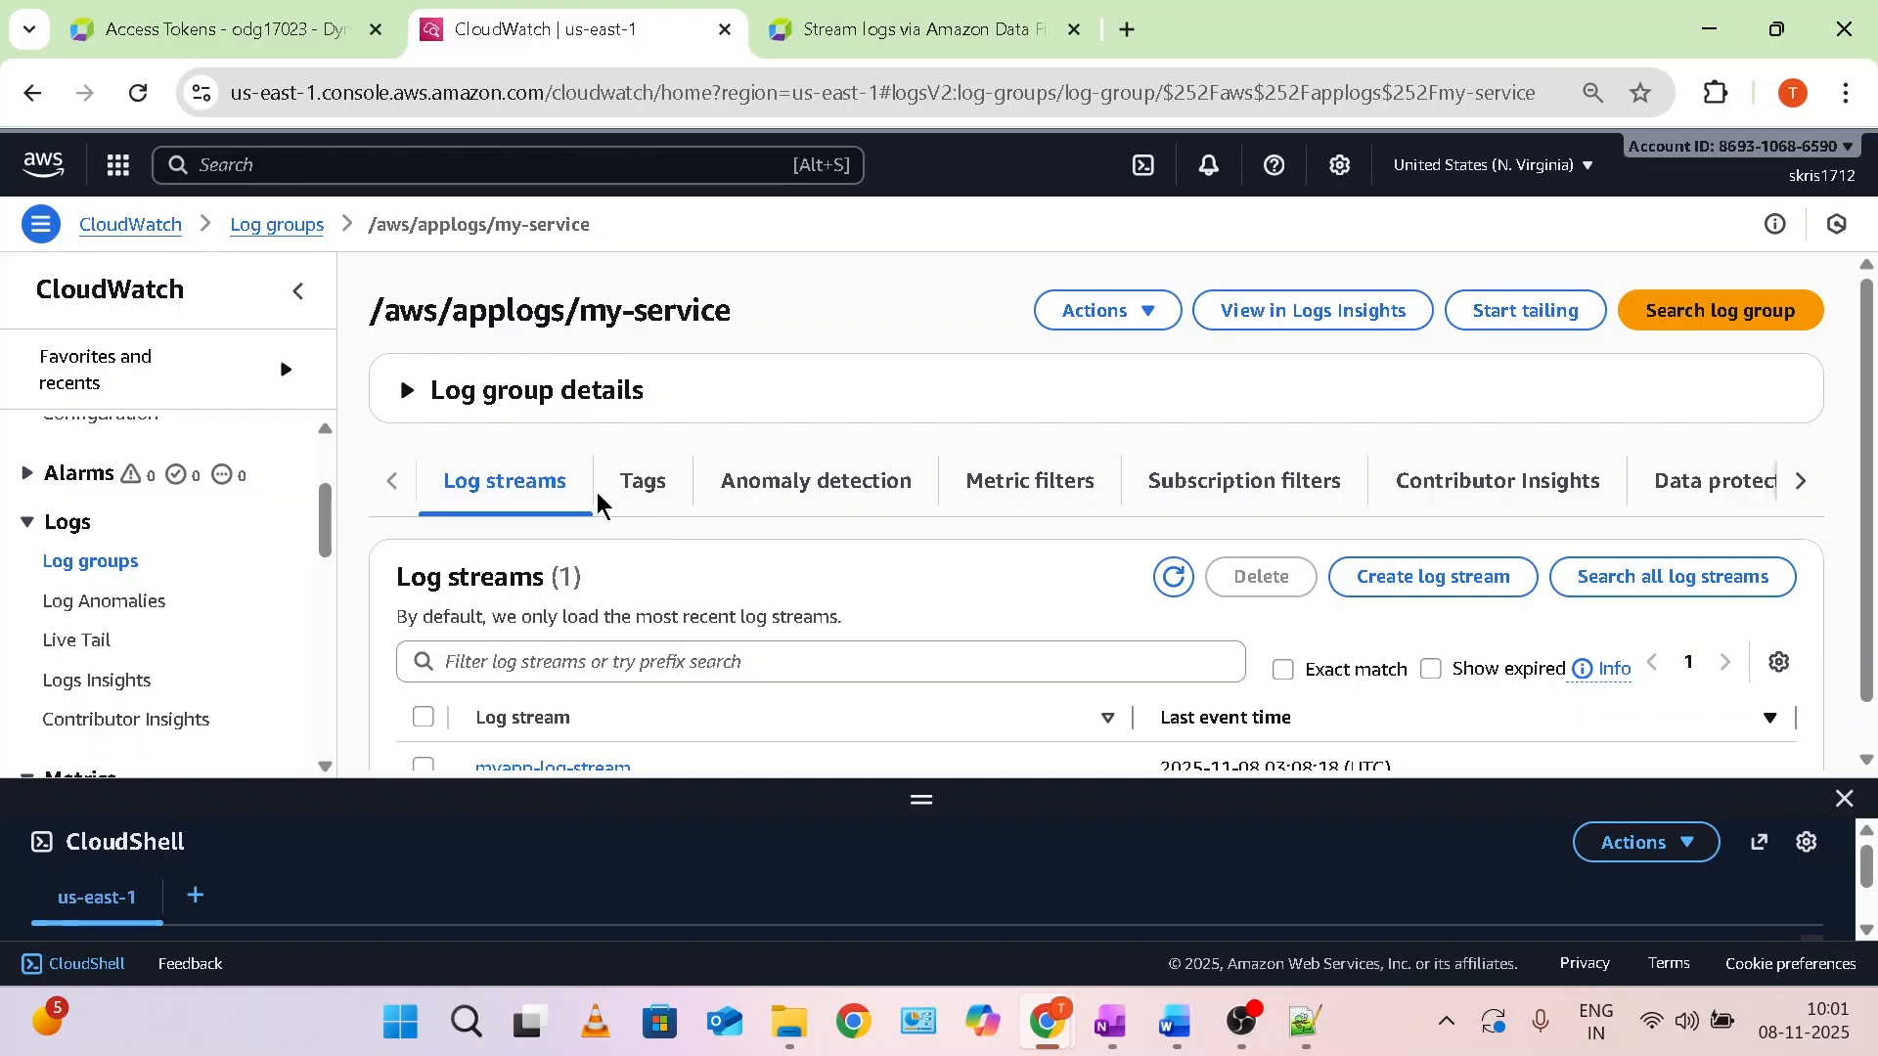
pyautogui.scroll(-1, 602, 504)
pyautogui.click(1205, 445)
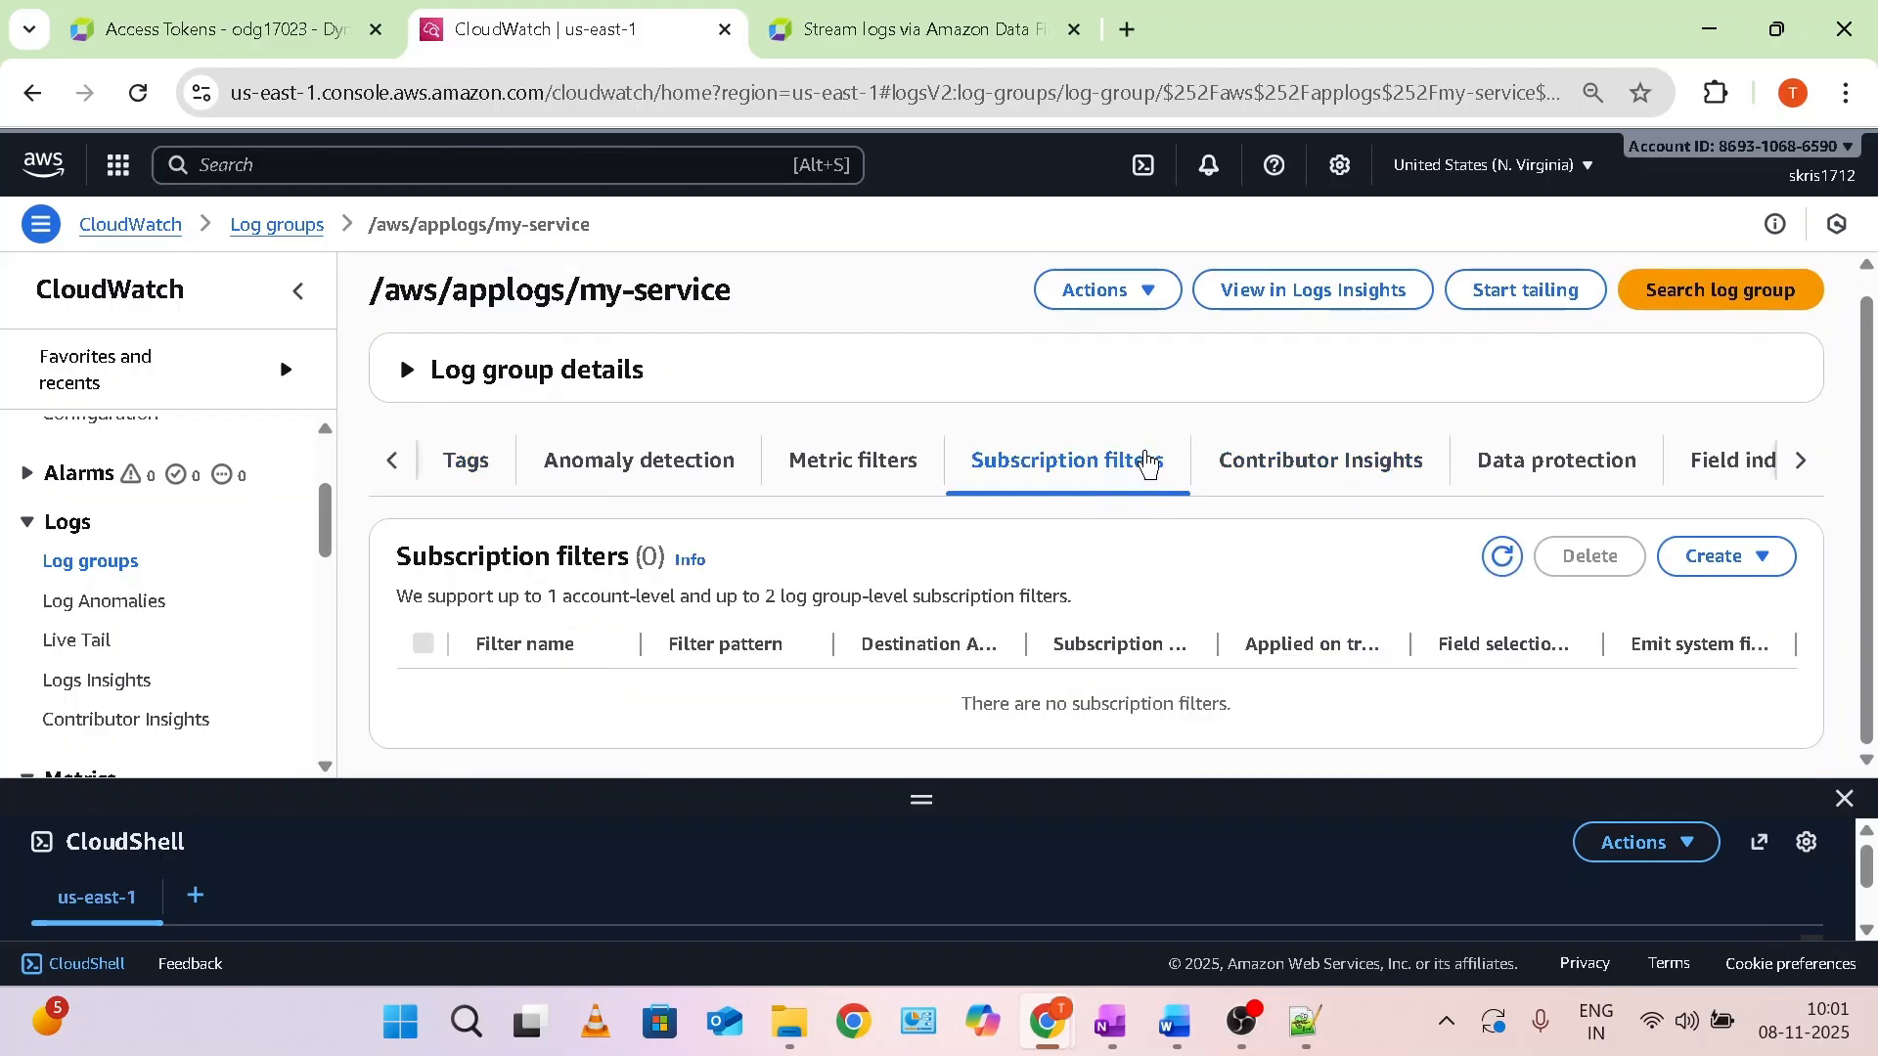
# Begin an Amazon Data Firehose subscription filter for the log group with dynatrace-log-delivery-stream as the destination stream.
pyautogui.click(1706, 567)
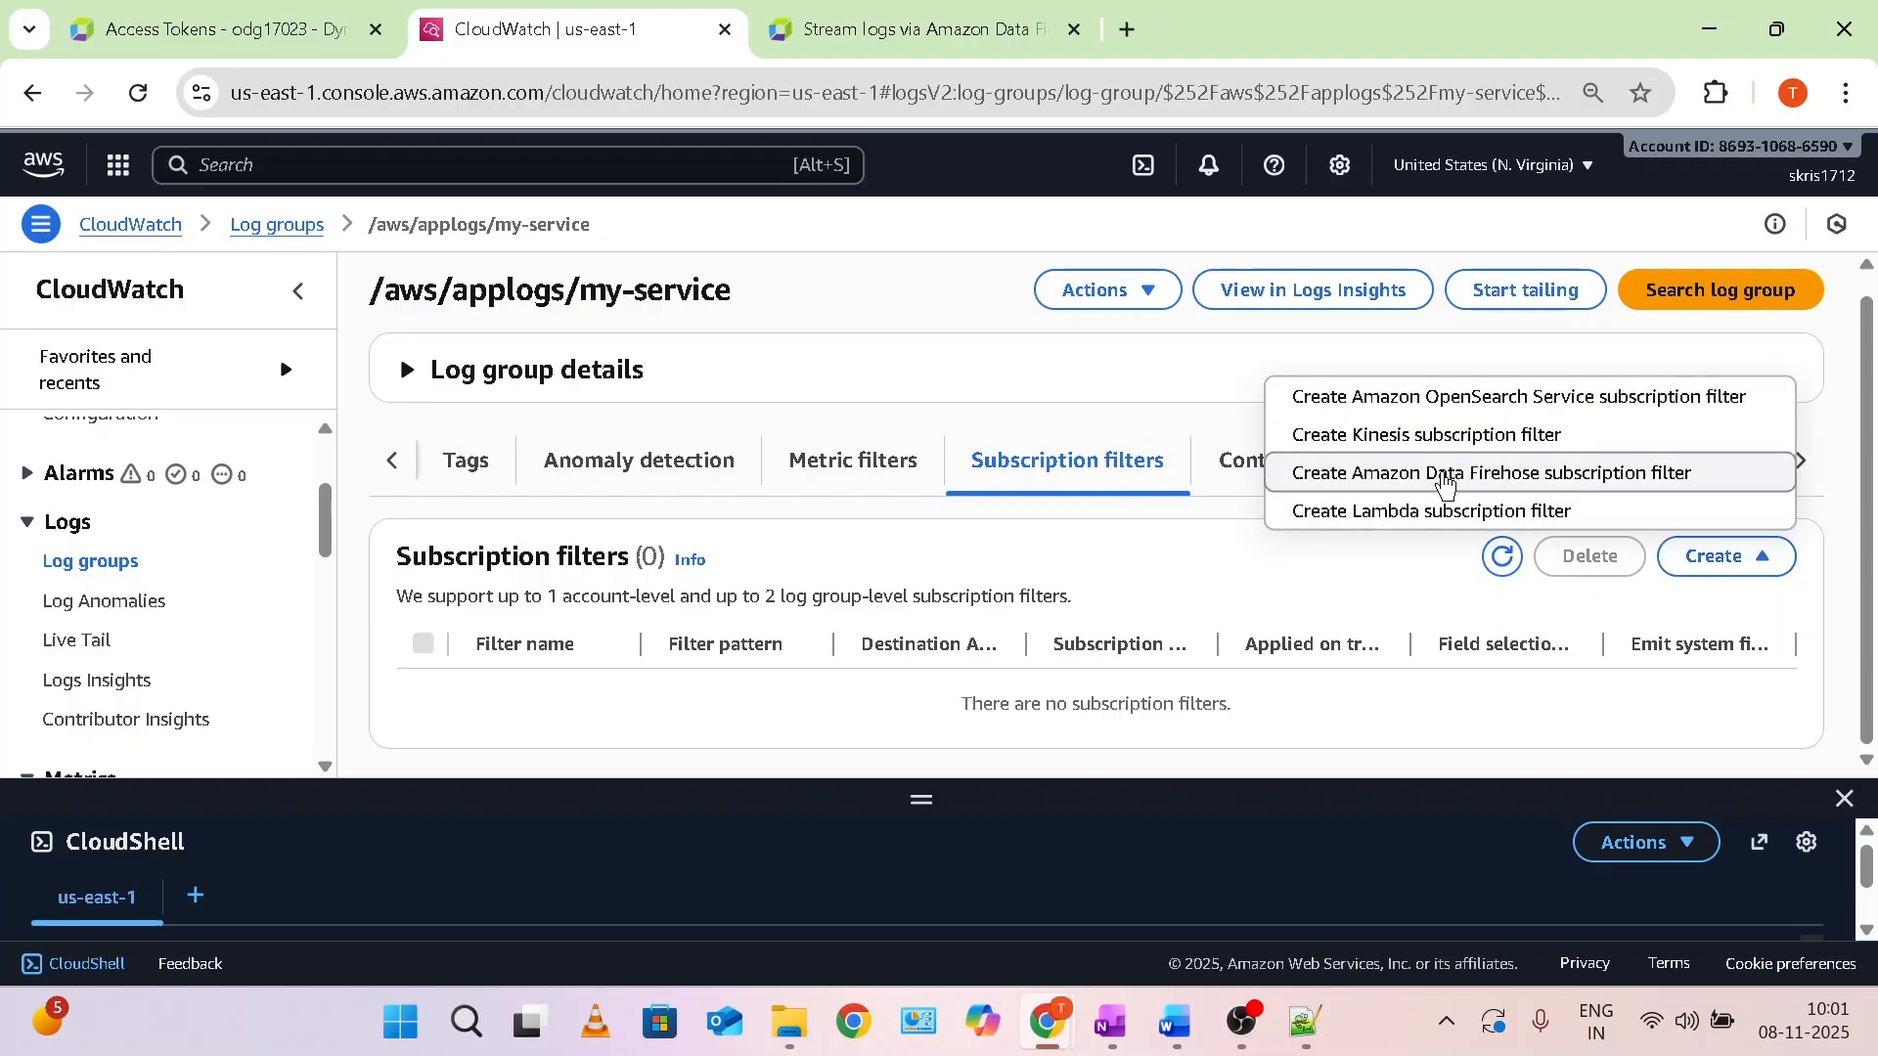
pyautogui.click(1469, 473)
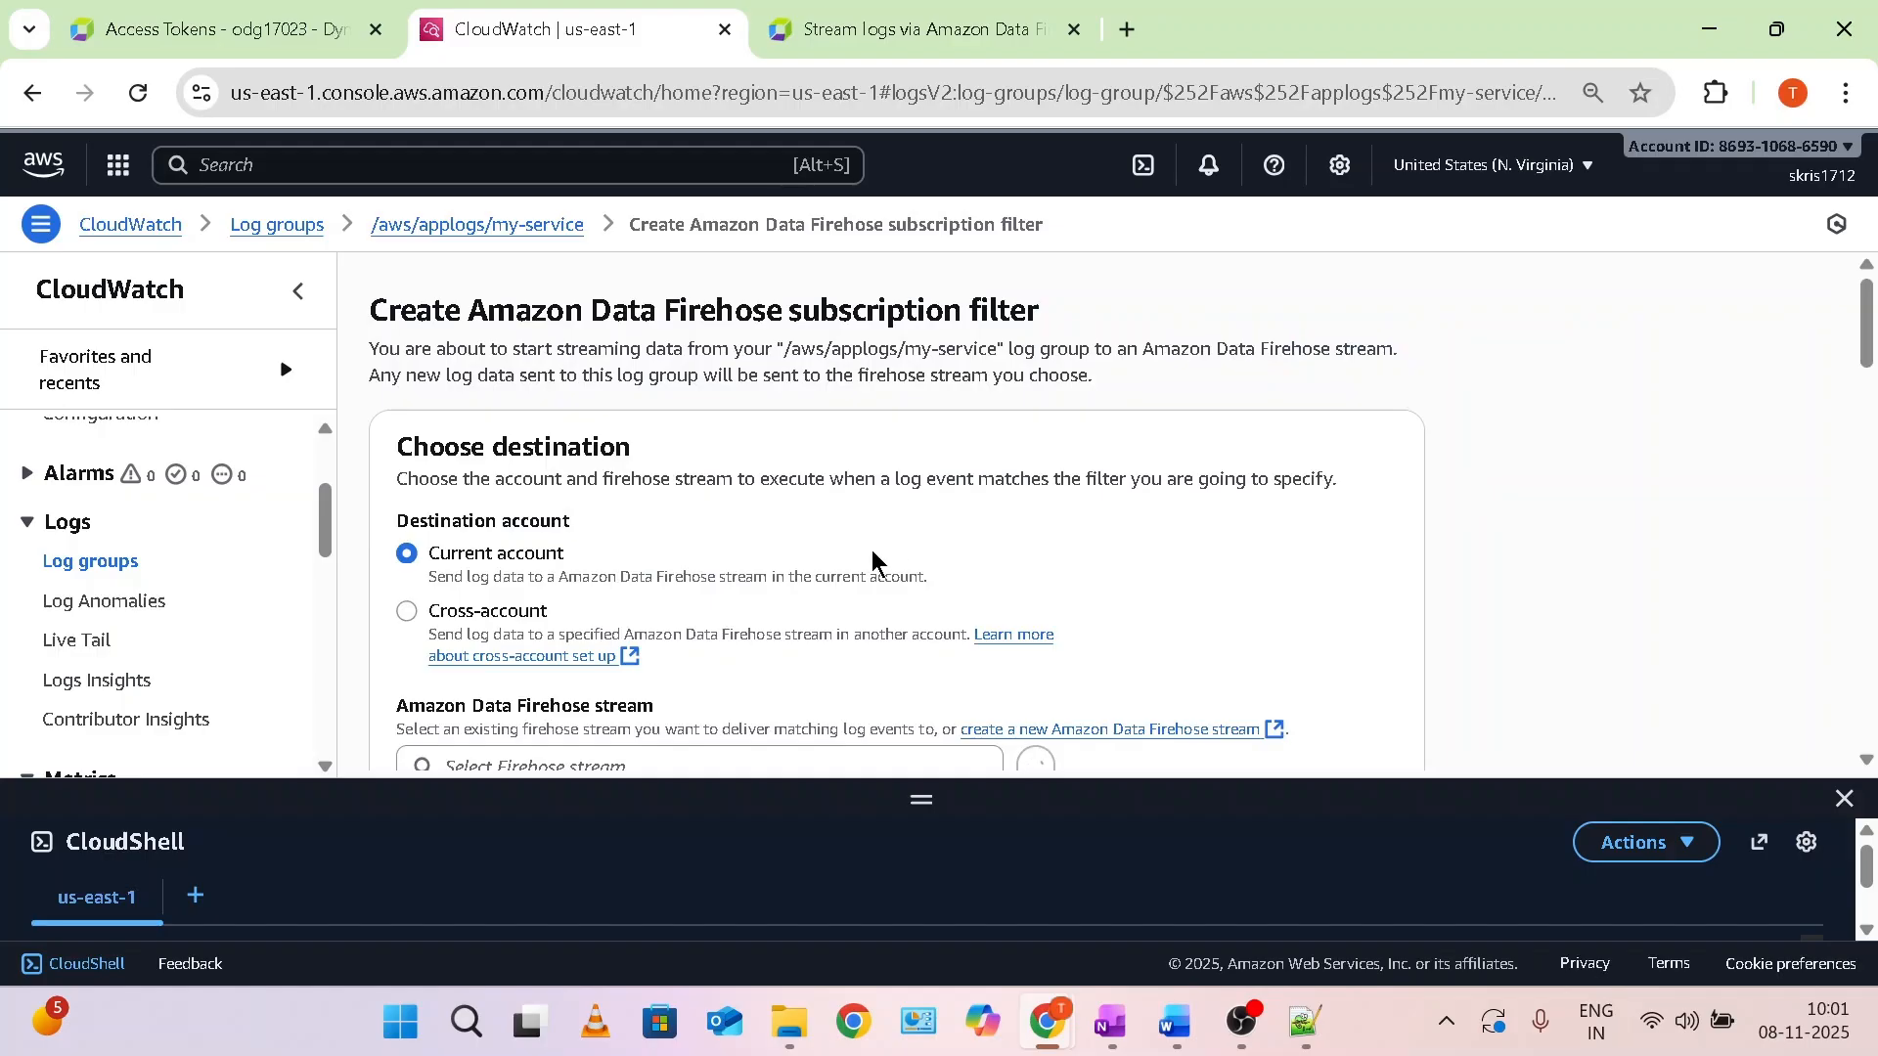
pyautogui.scroll(-3, 872, 553)
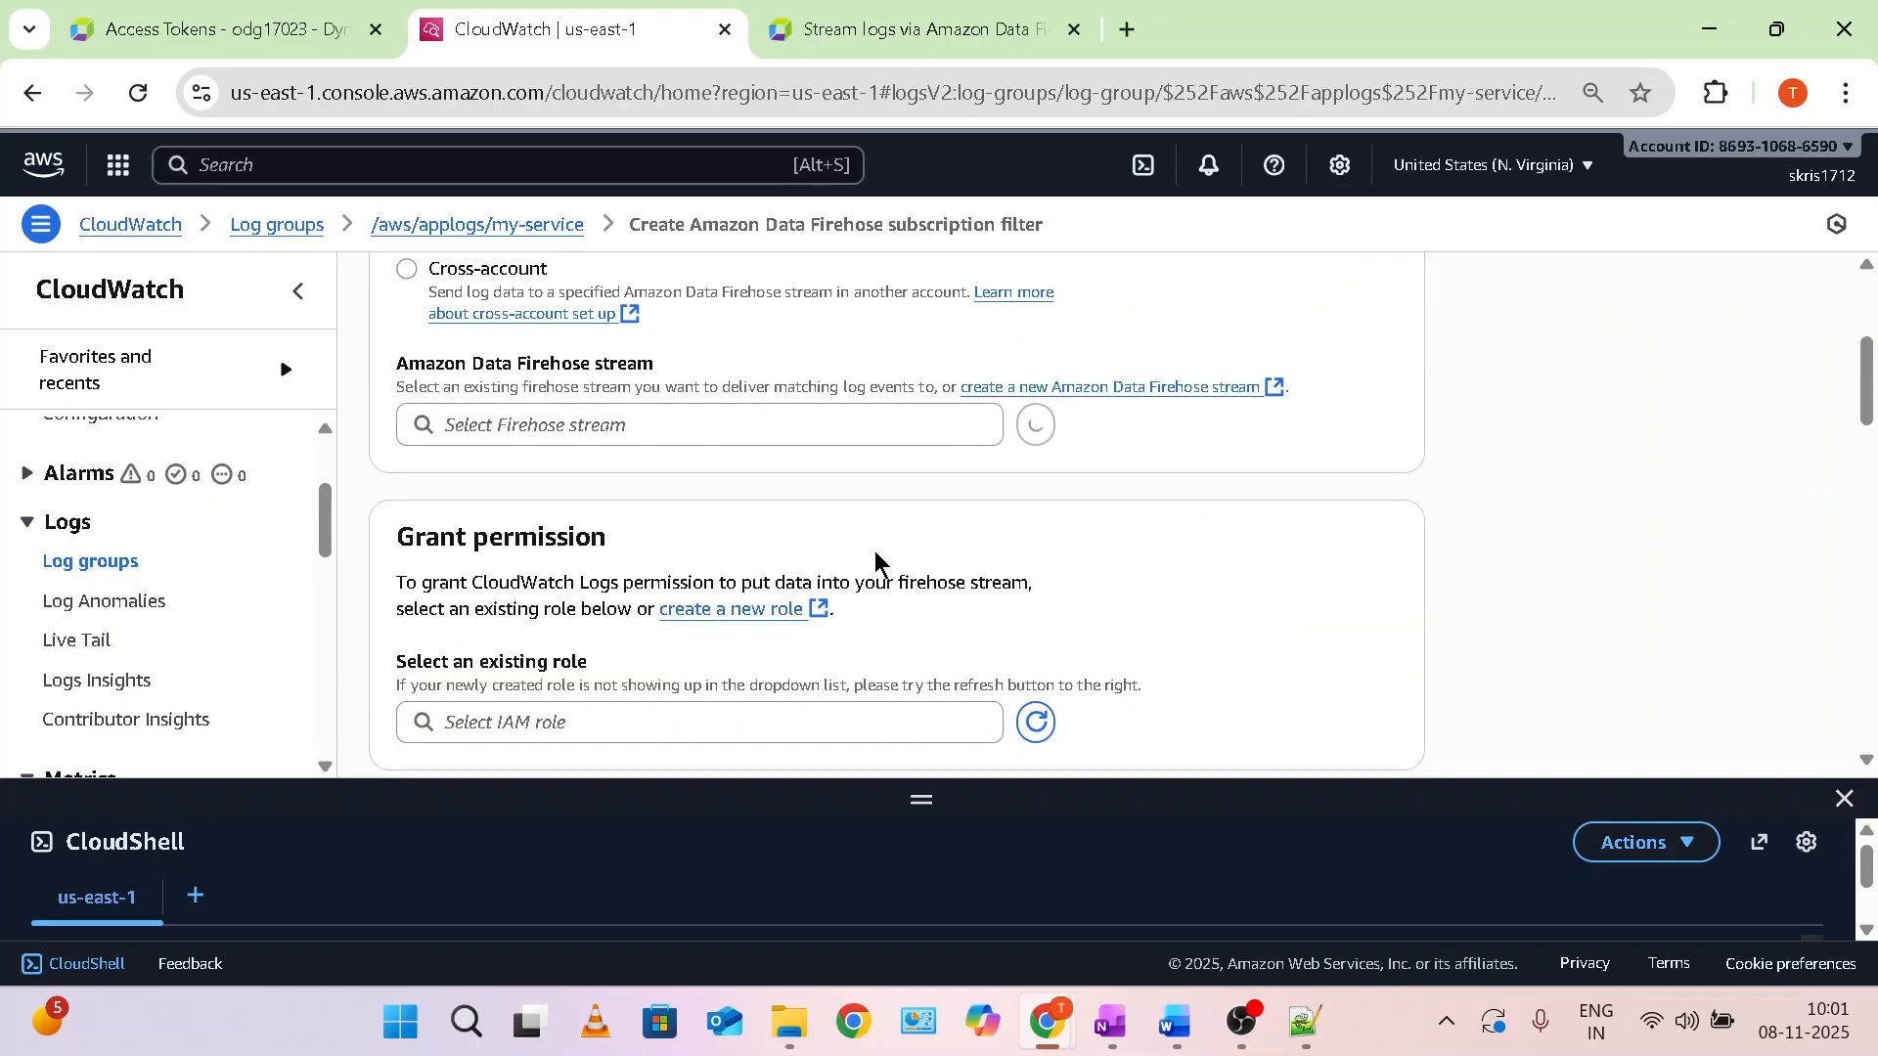
pyautogui.click(930, 428)
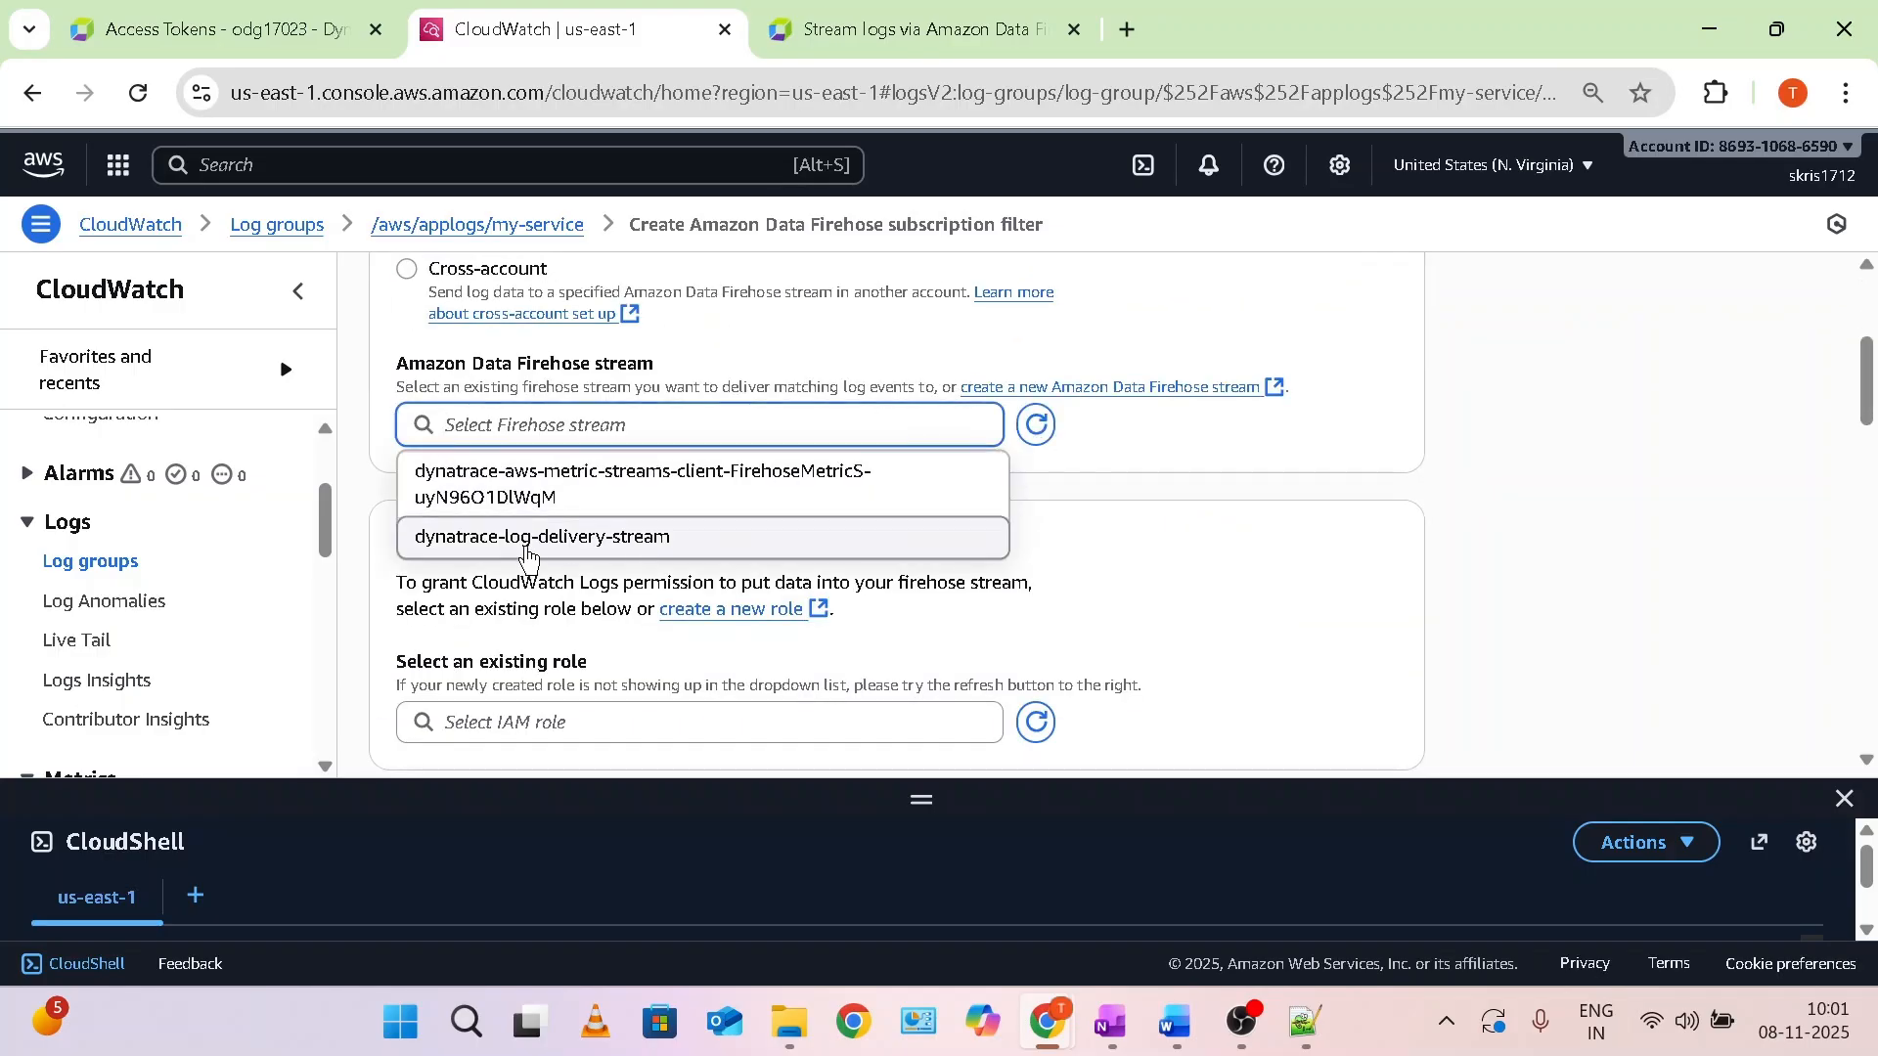
pyautogui.click(550, 535)
# Grant the subscription filter permission through the existing role dynatrace-log-delivery-stream-DeliveryStreamRole-kFG6XiRq57V6.
pyautogui.scroll(-2, 1011, 567)
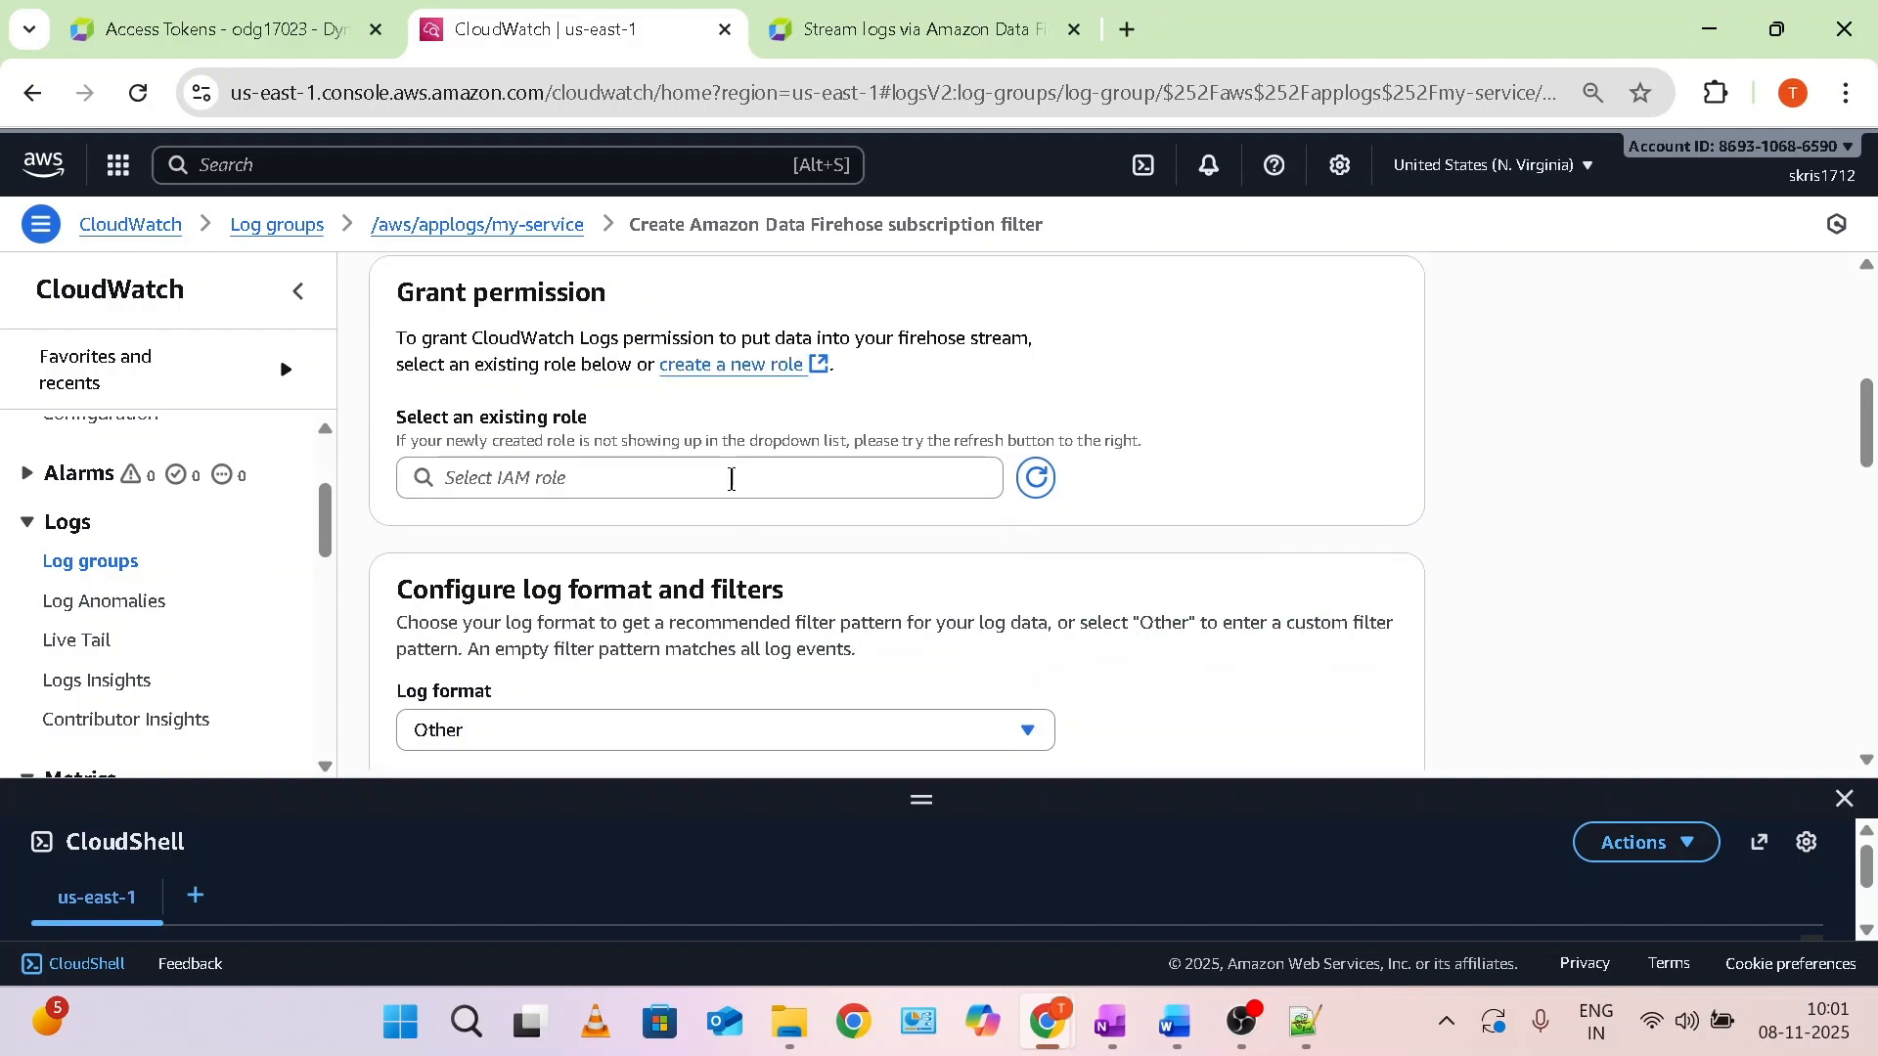
pyautogui.click(732, 479)
pyautogui.scroll(-8, 743, 644)
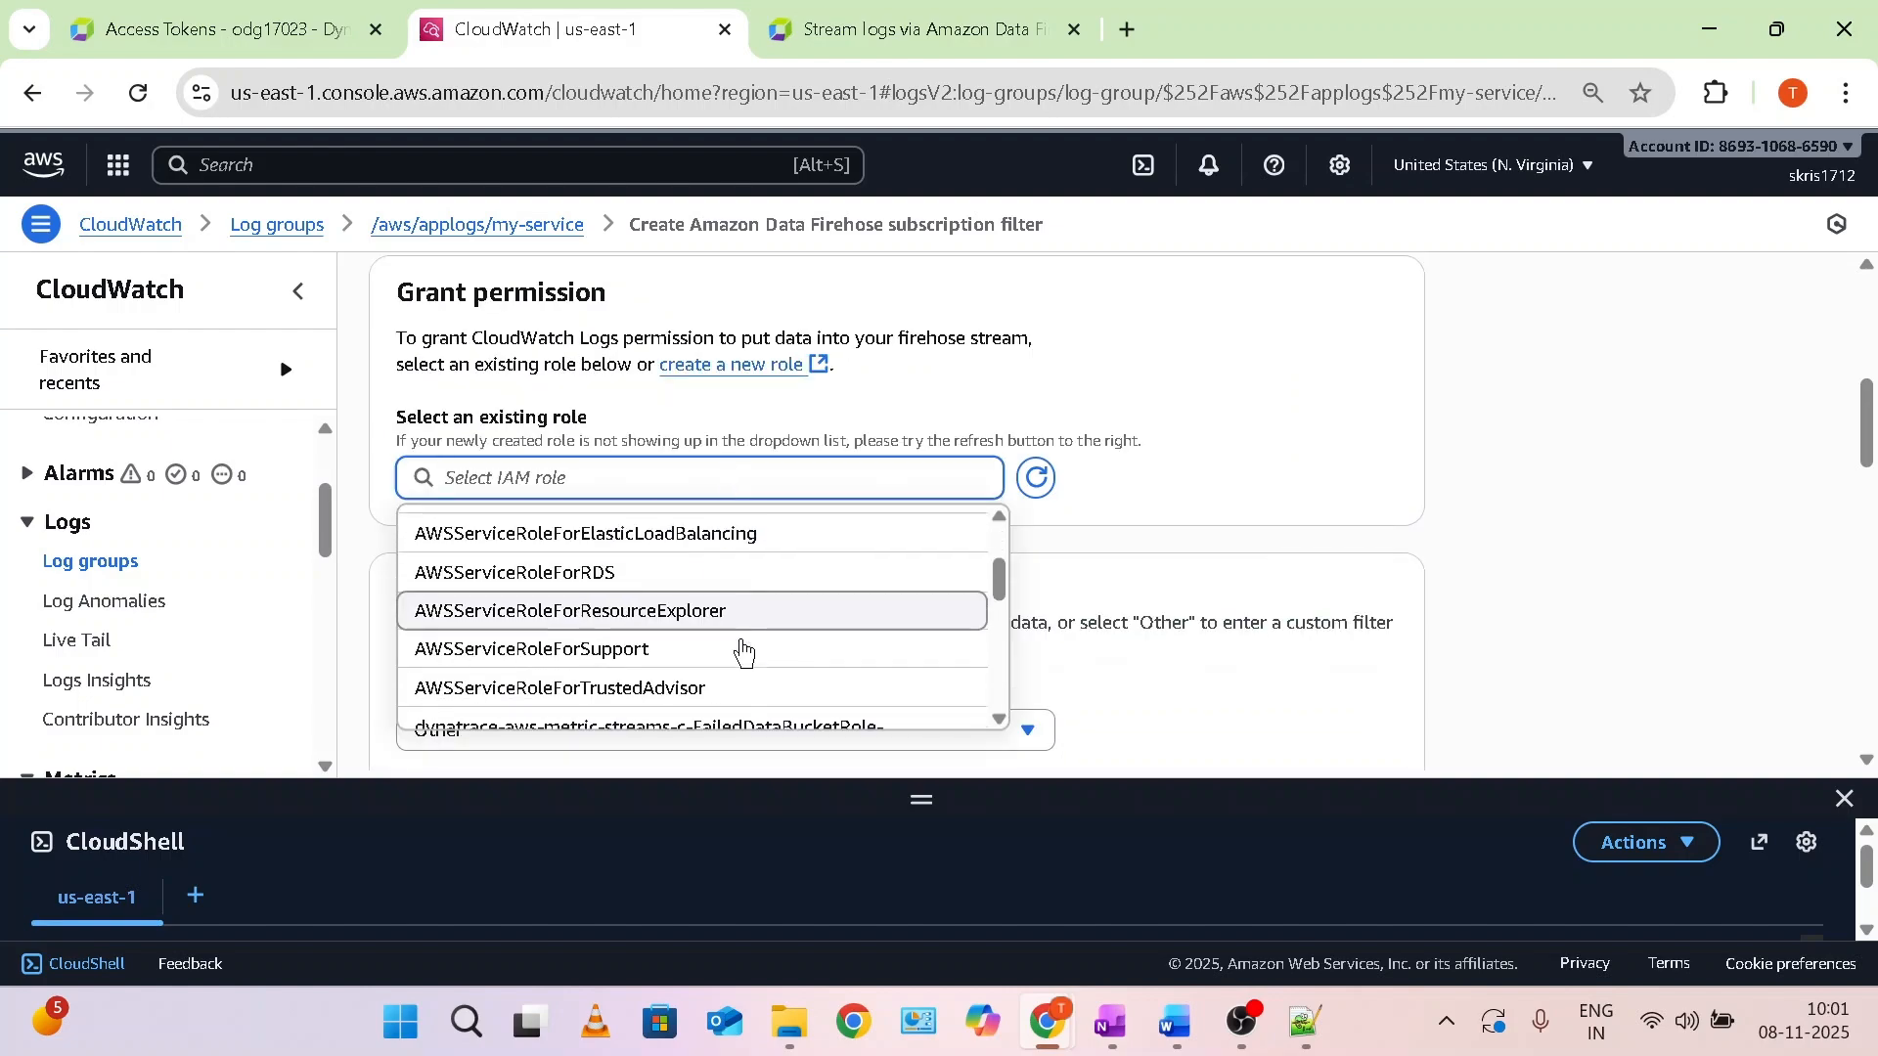
pyautogui.scroll(-2, 742, 644)
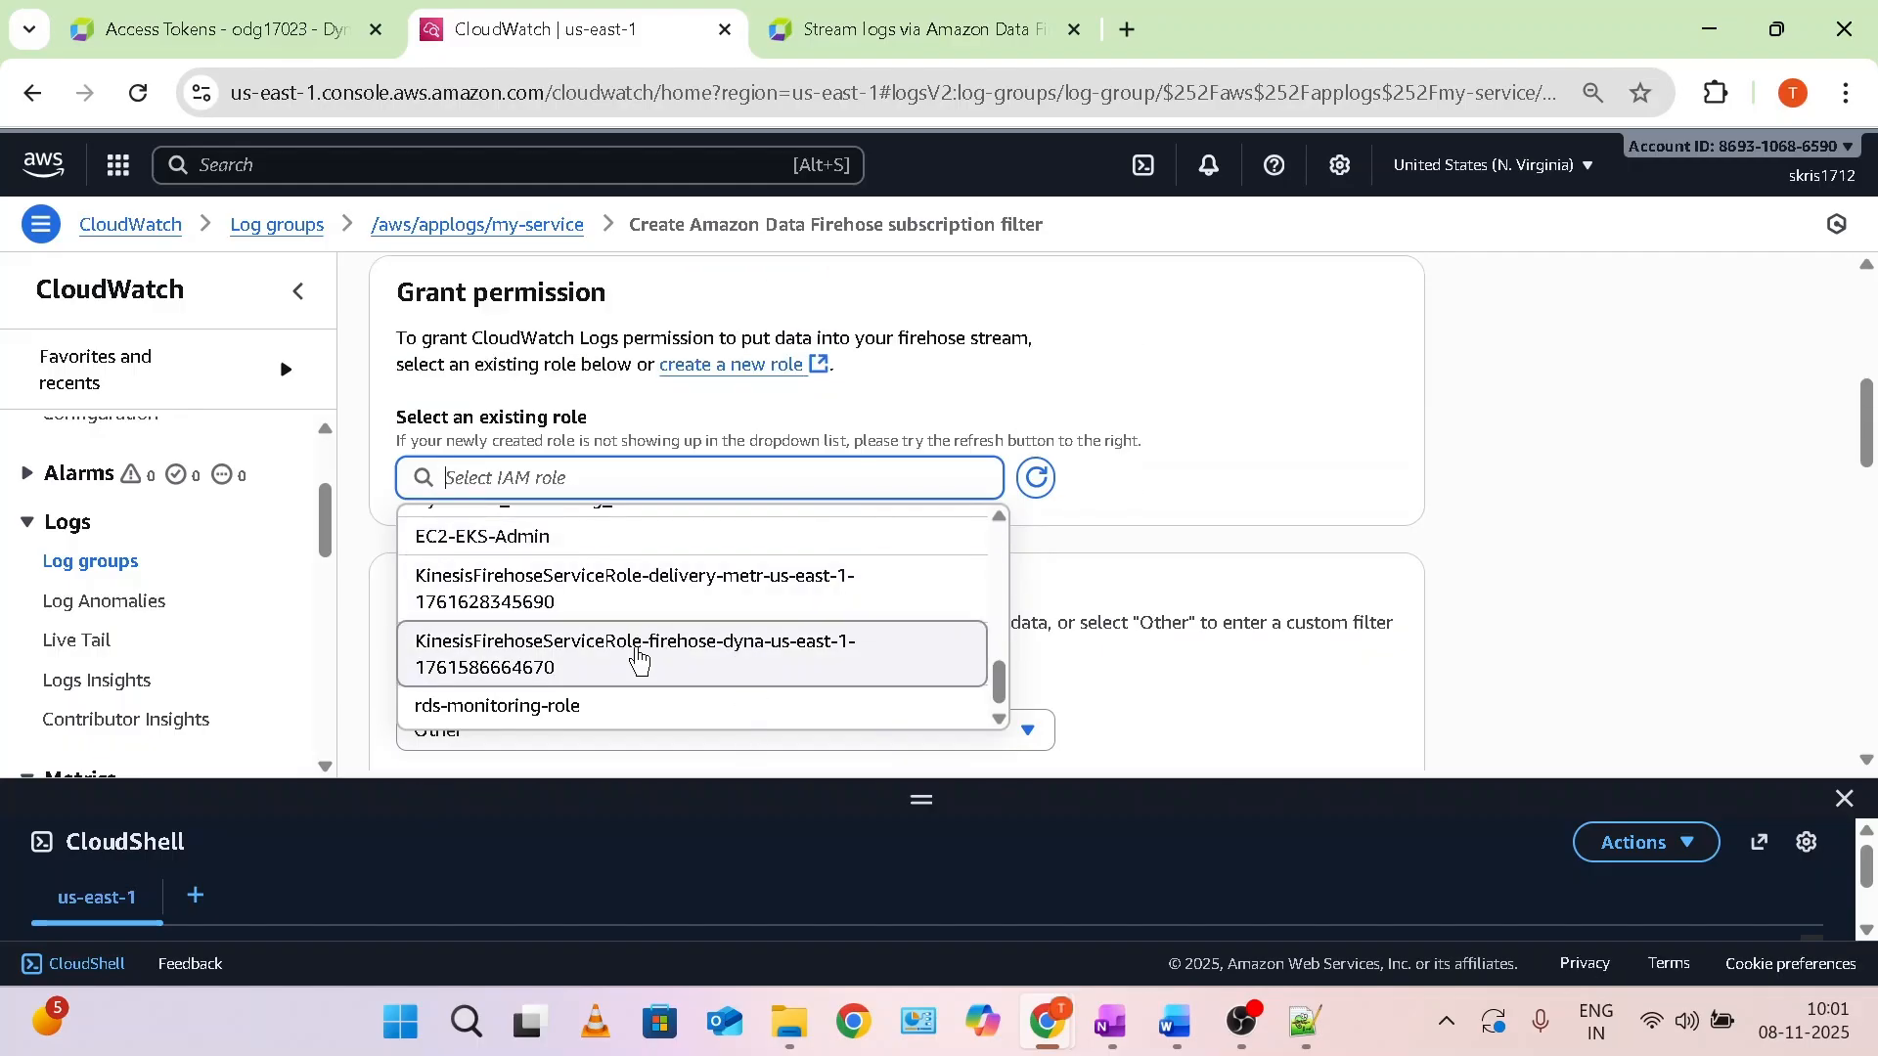
pyautogui.scroll(-1, 637, 653)
pyautogui.scroll(2, 642, 658)
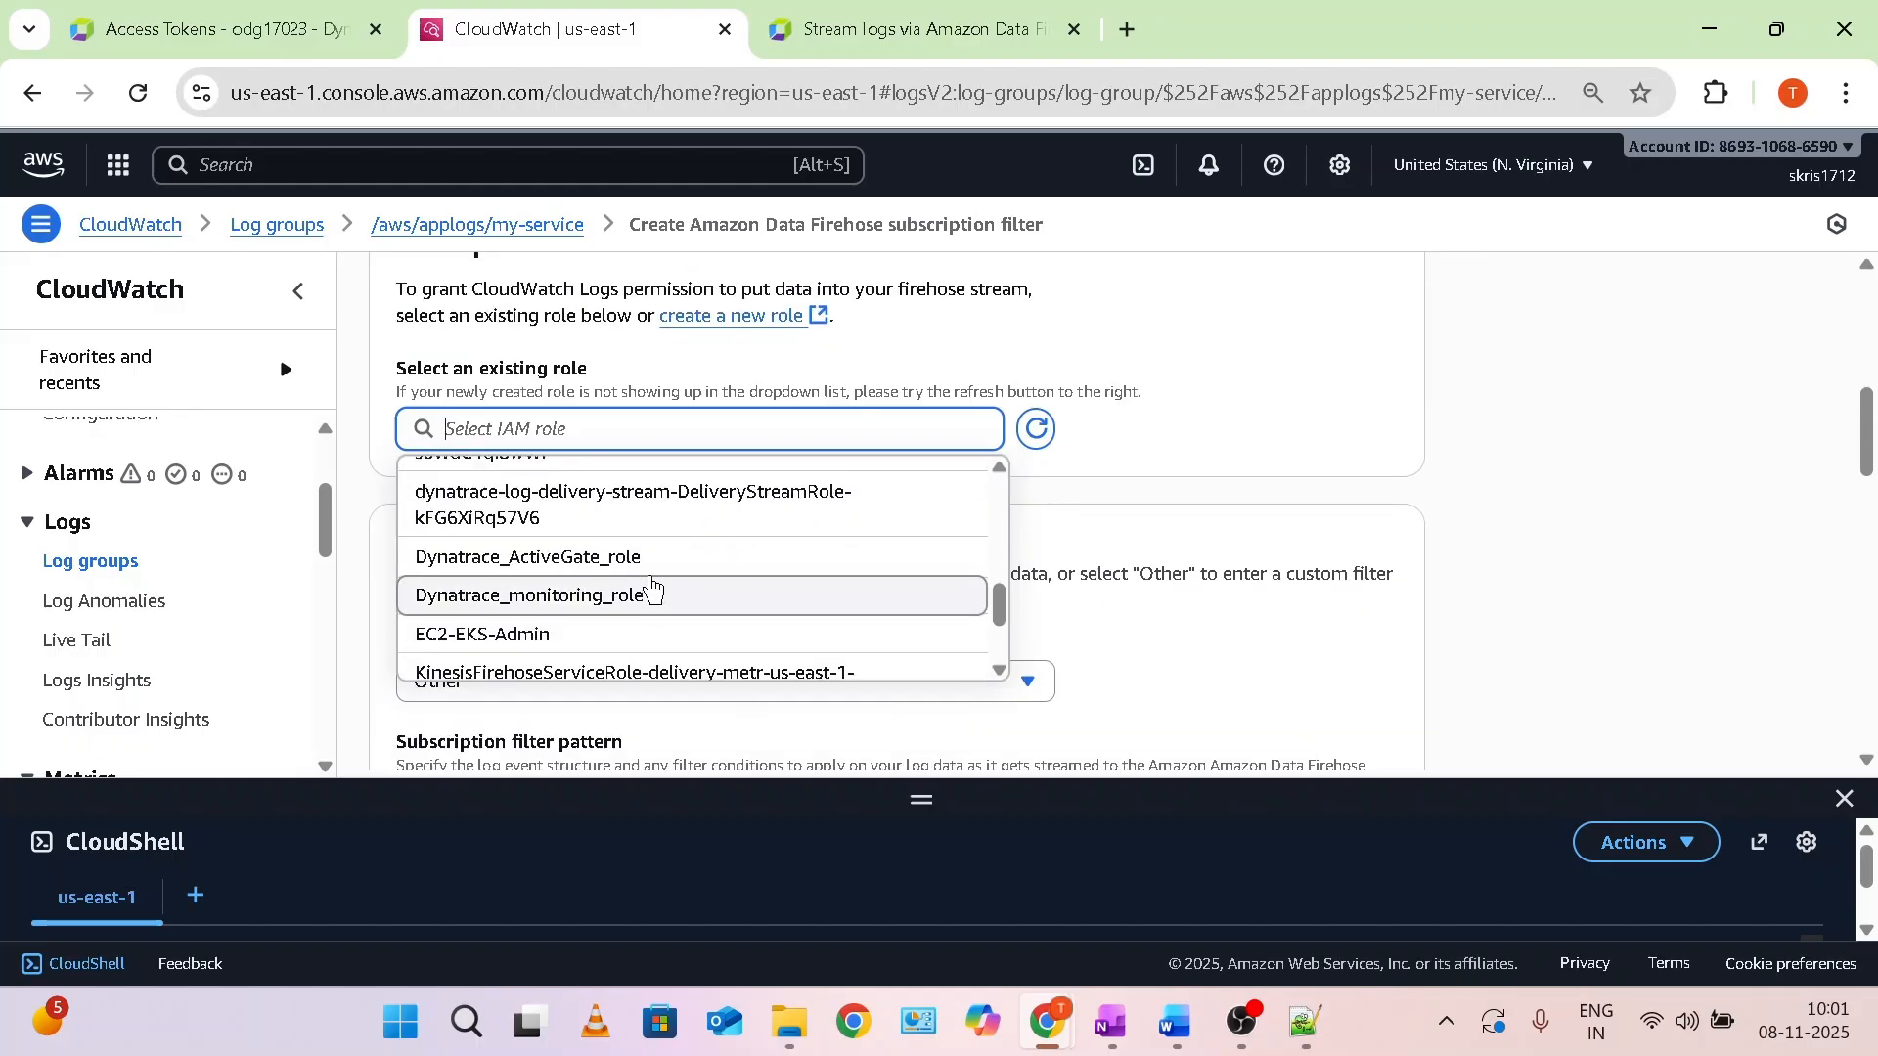
pyautogui.click(649, 506)
# Review the log format, filter pattern, system fields and test pattern settings of the subscription filter form.
pyautogui.scroll(-2, 909, 544)
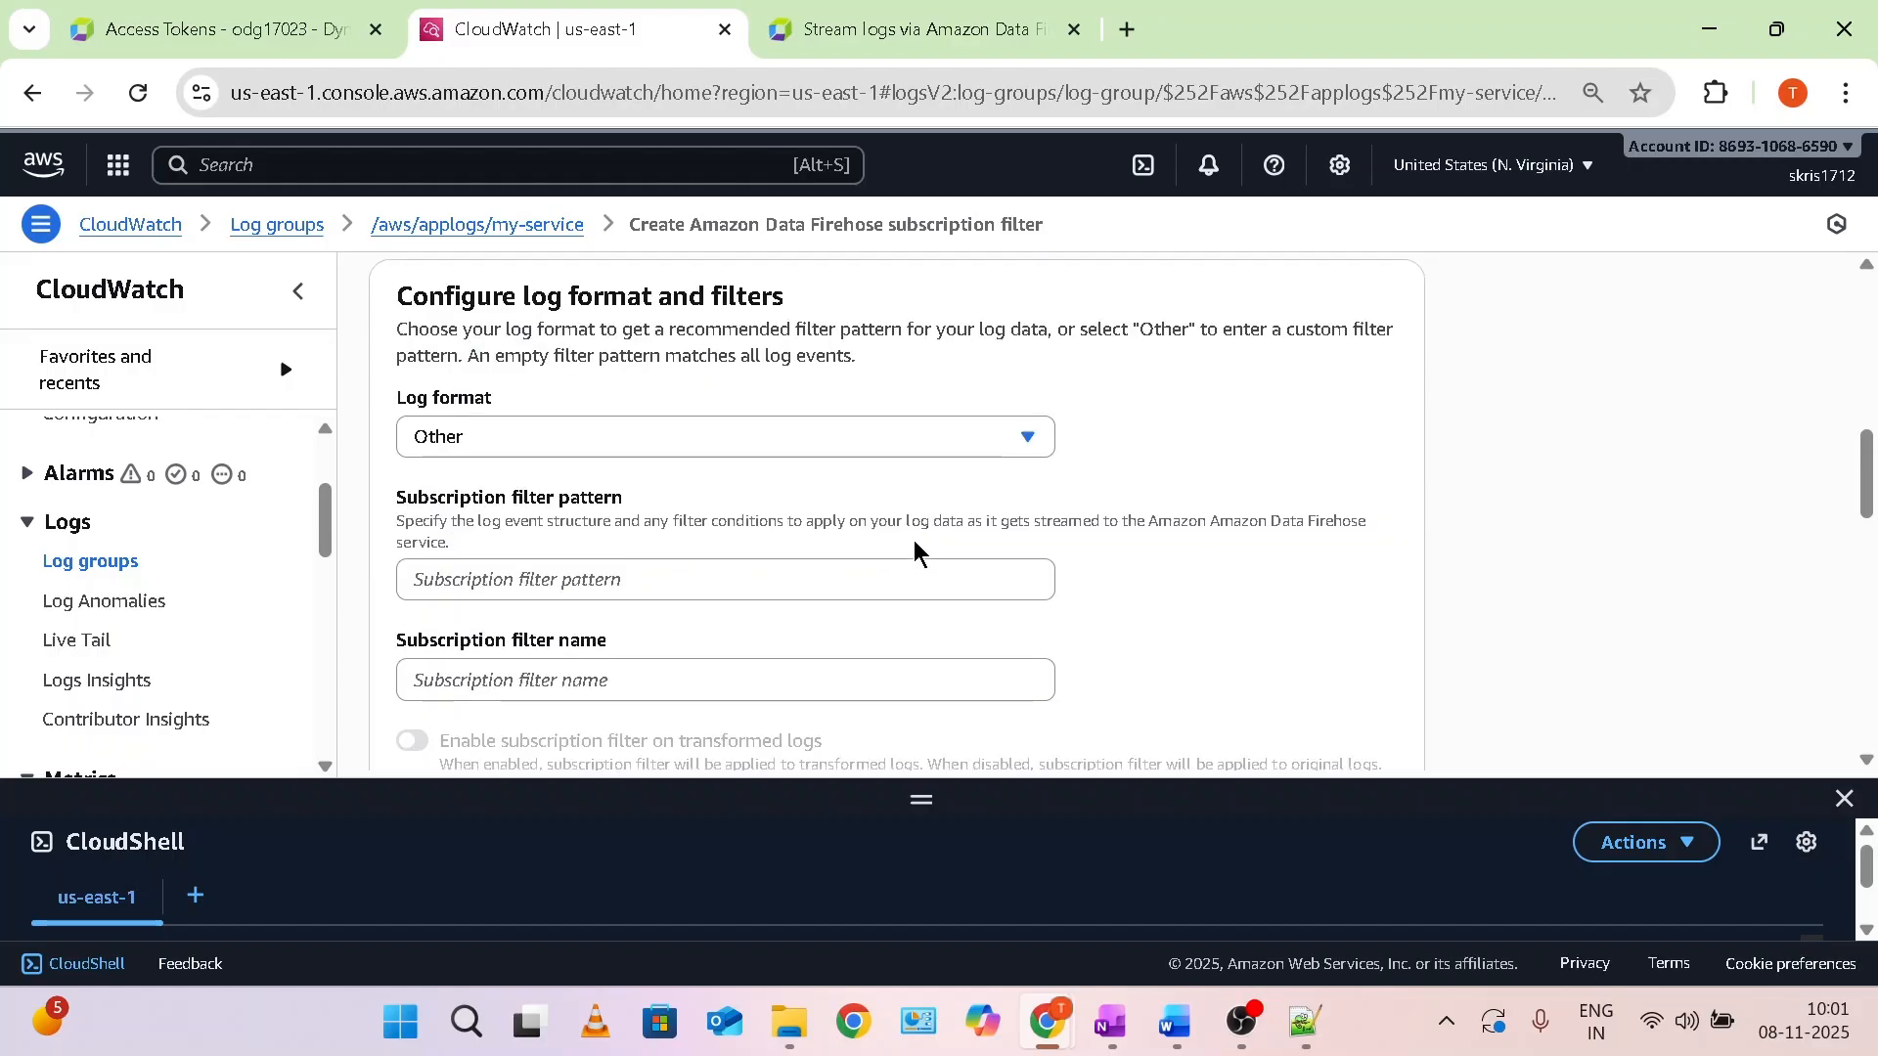
pyautogui.scroll(-1, 674, 563)
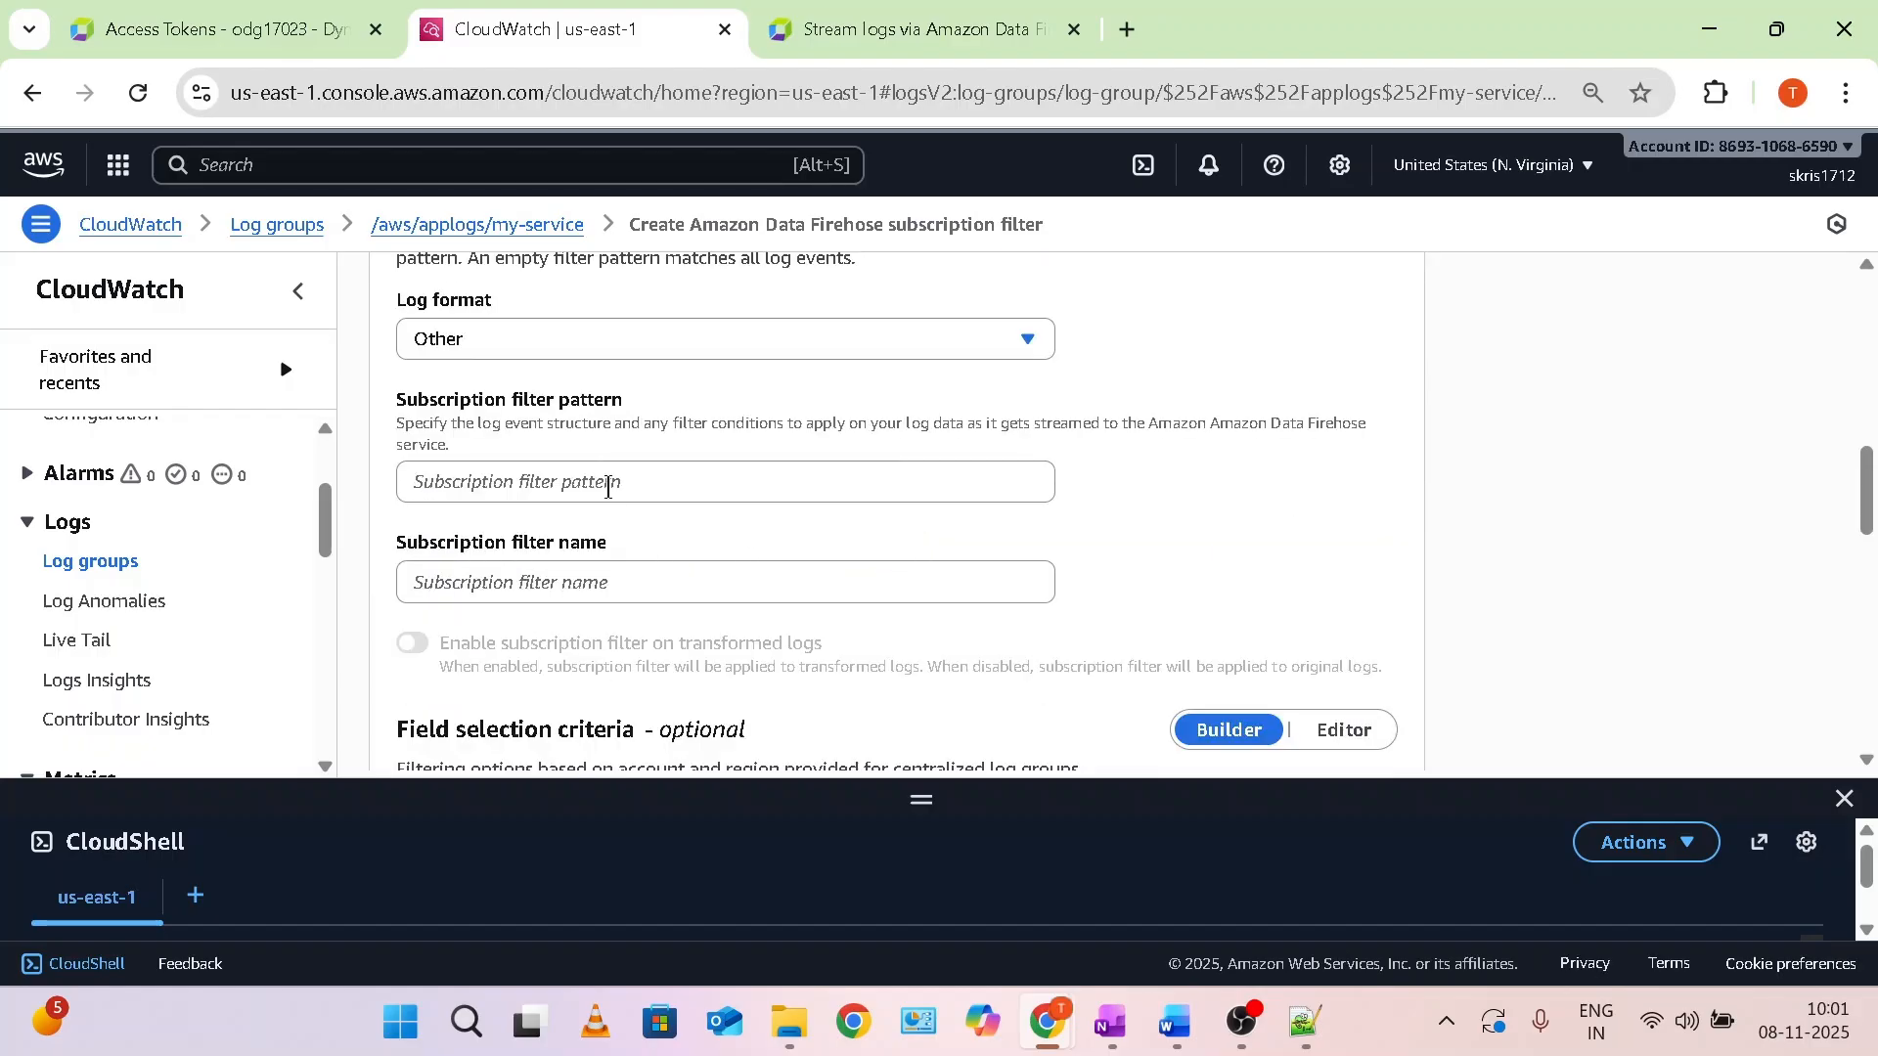
pyautogui.scroll(-8, 696, 507)
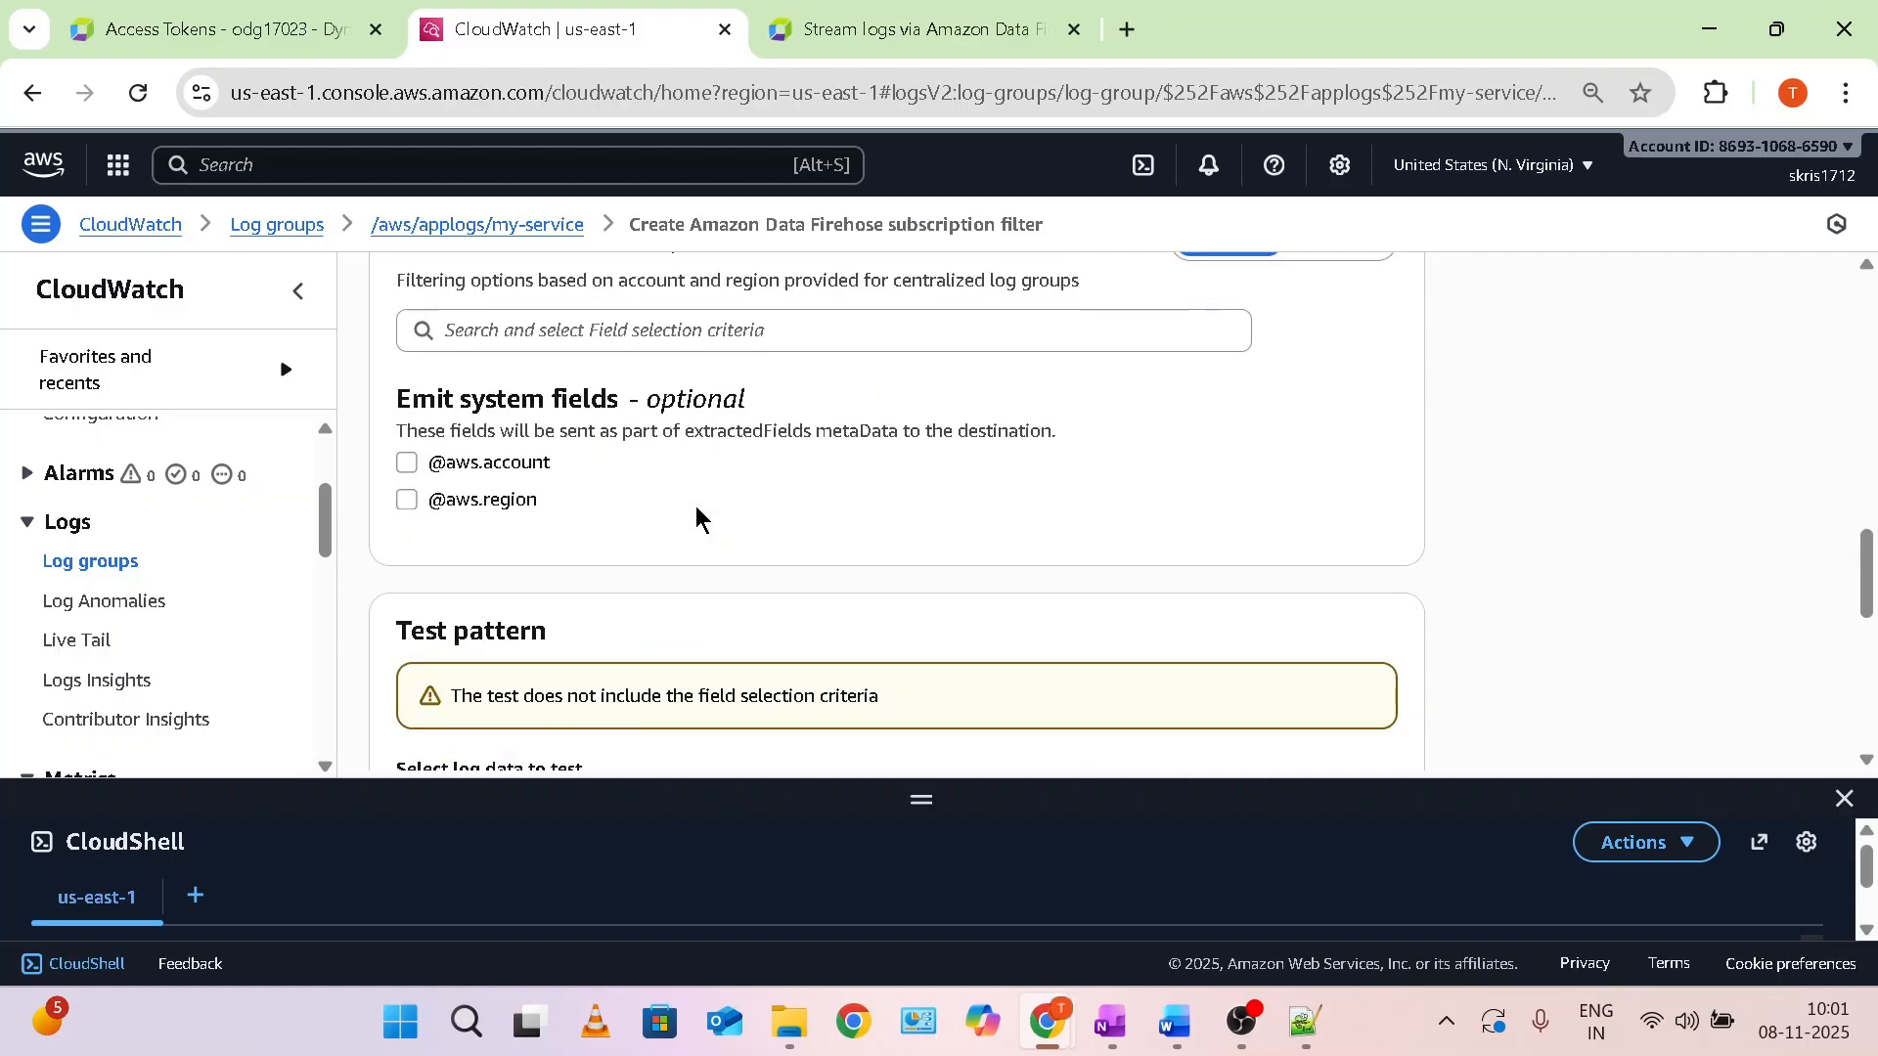
pyautogui.scroll(-3, 696, 508)
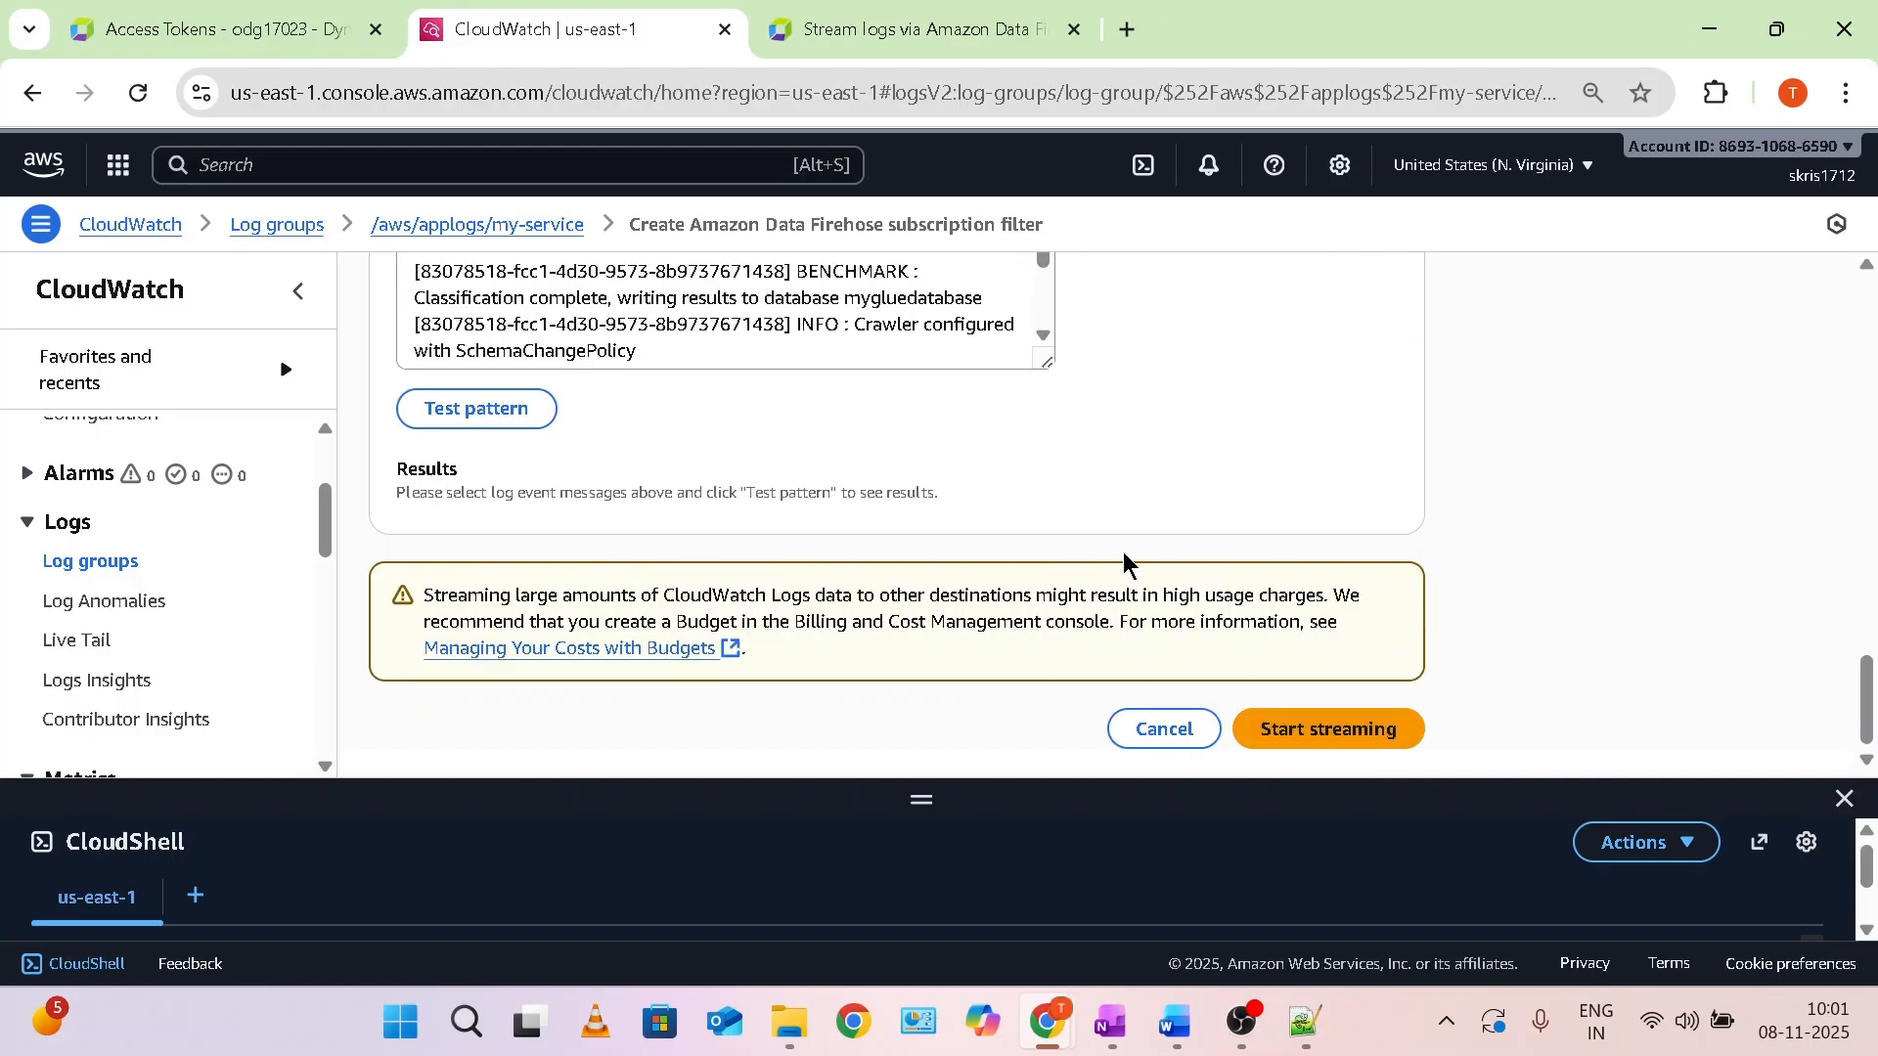
pyautogui.scroll(10, 944, 559)
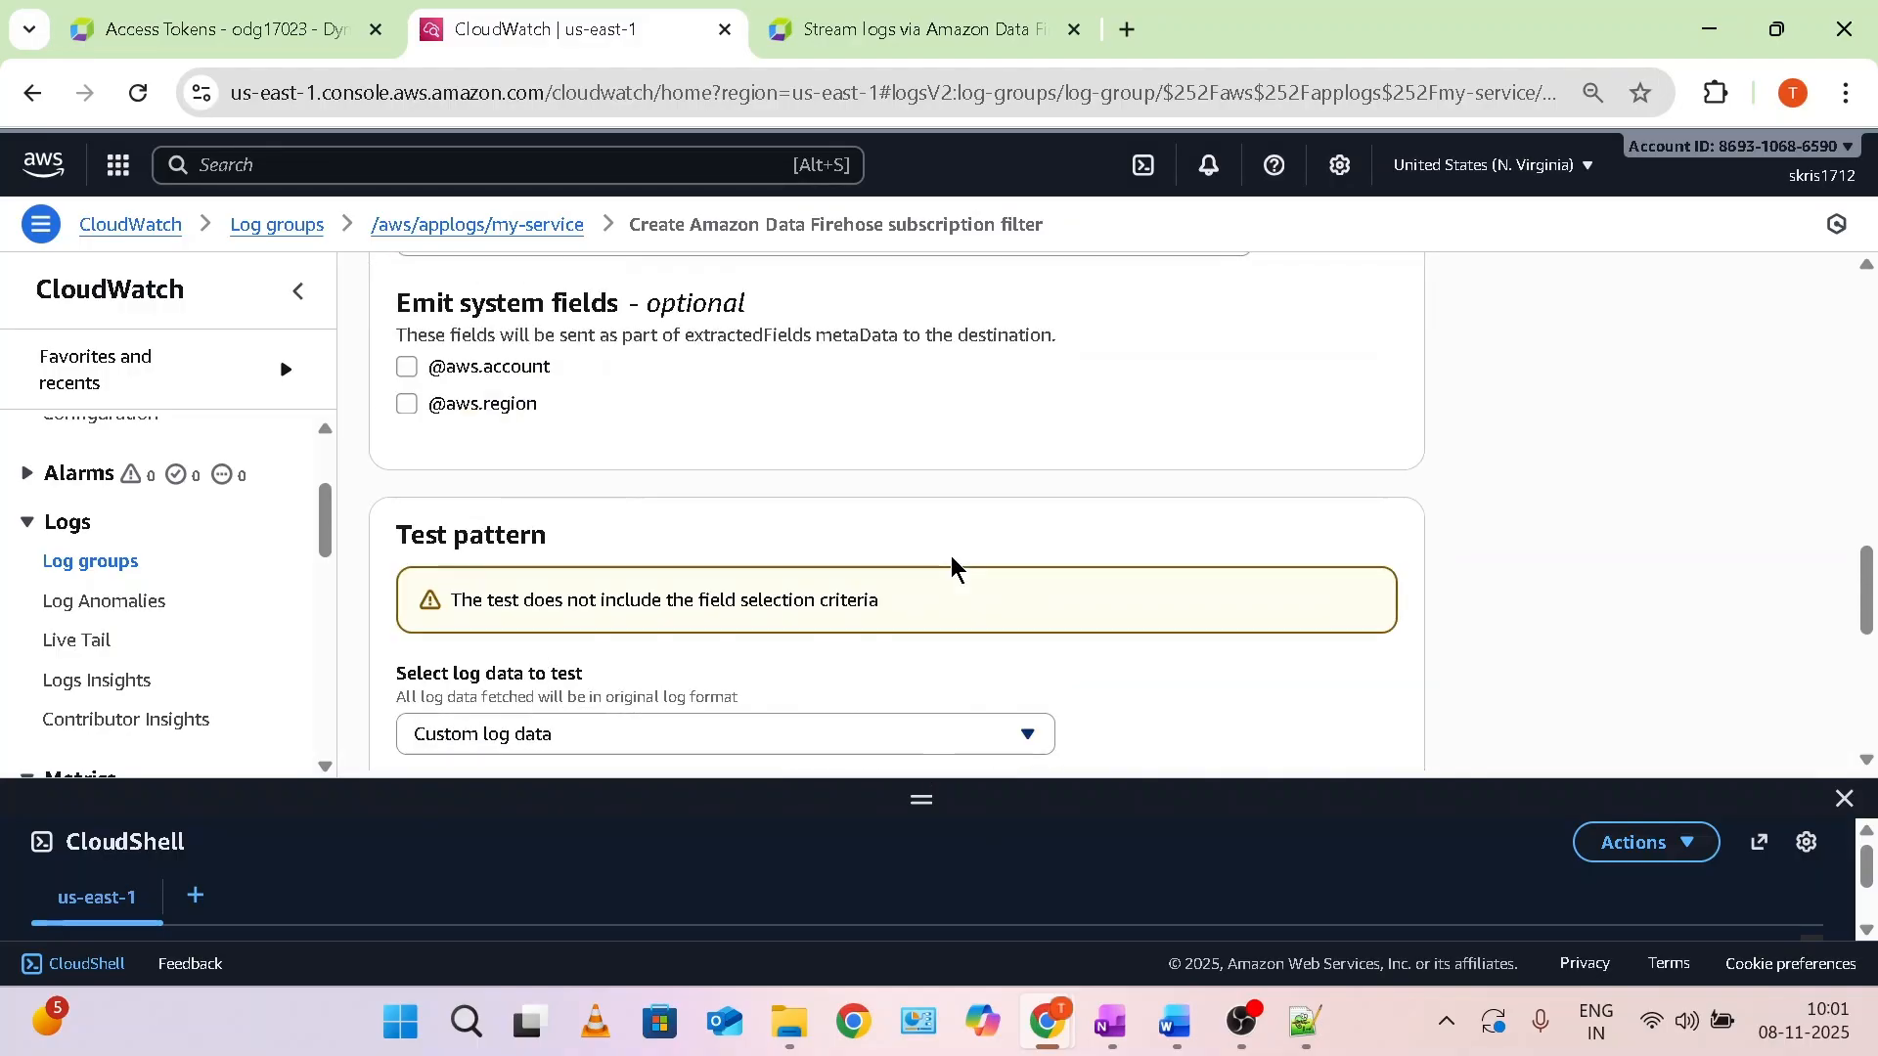
pyautogui.scroll(6, 952, 559)
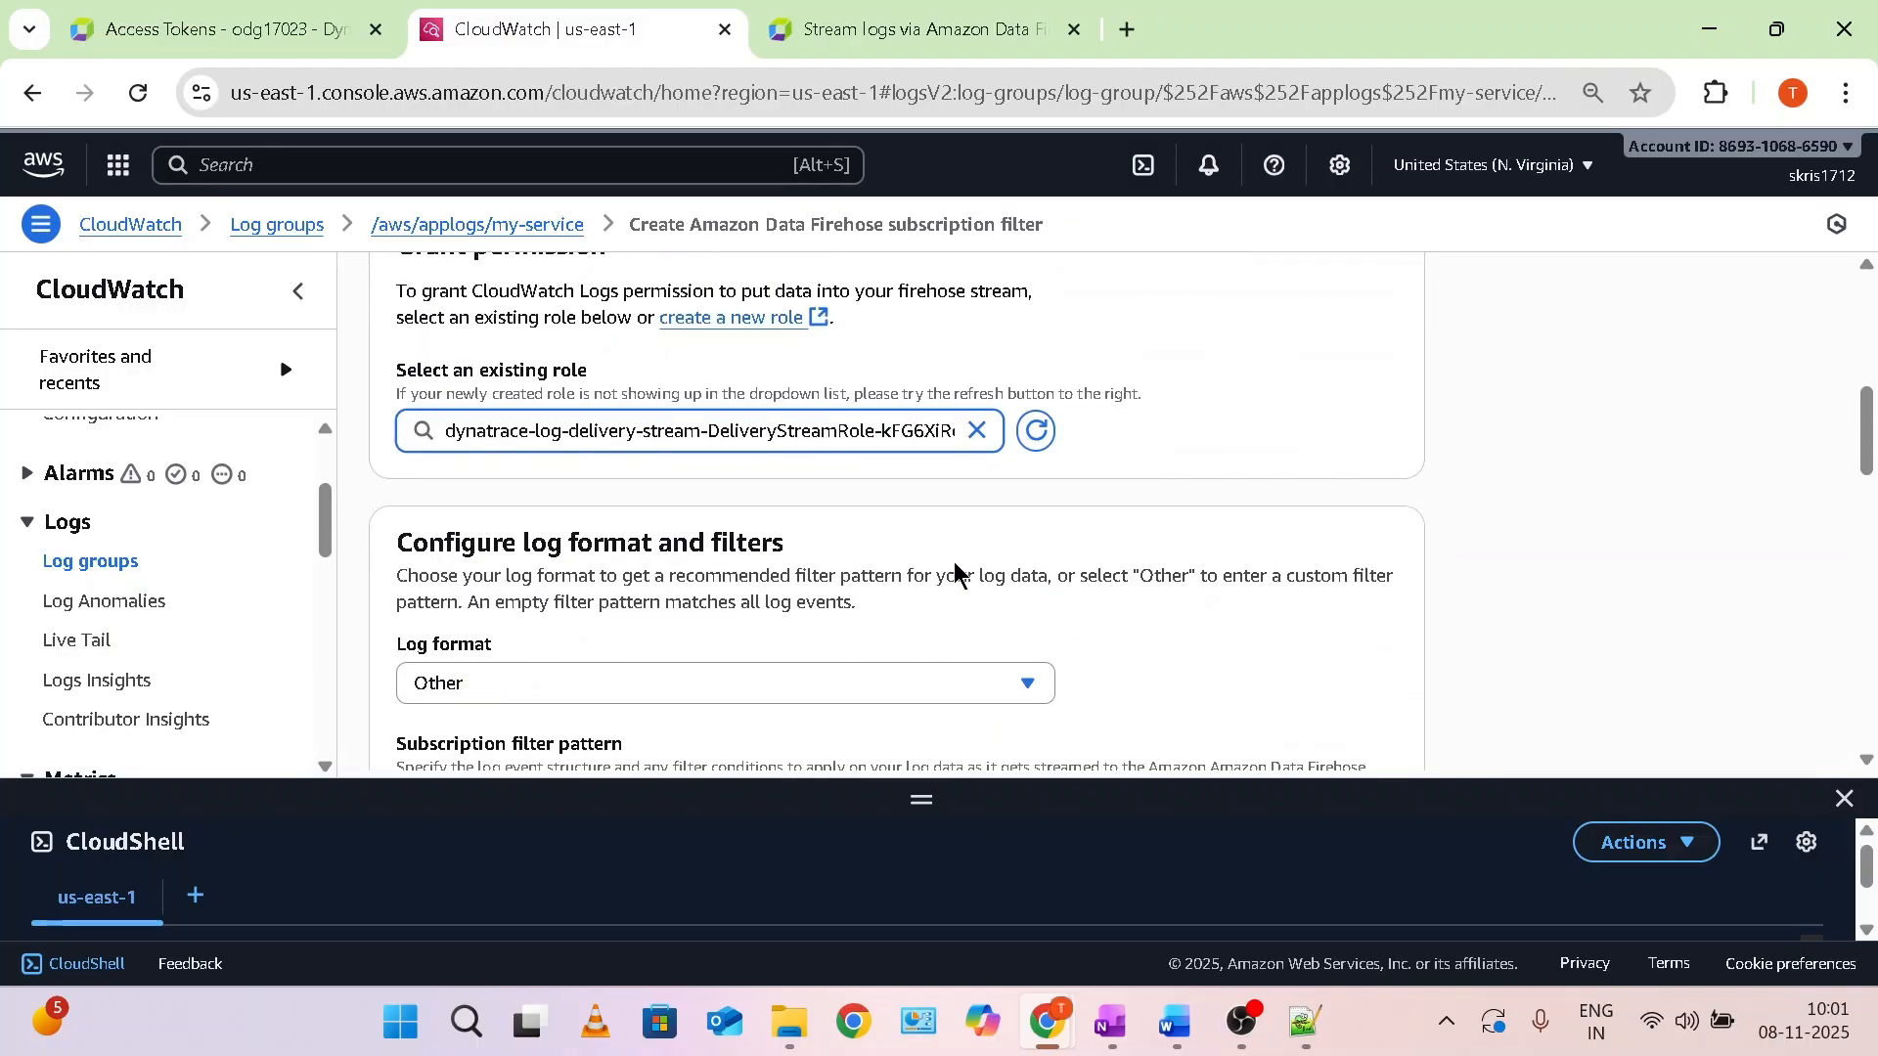
# Examine the documented dynatrace-firehose-logs.sh subscribe command, its log group list placeholder and the stack name notes.
pyautogui.click(915, 29)
pyautogui.scroll(-3, 924, 642)
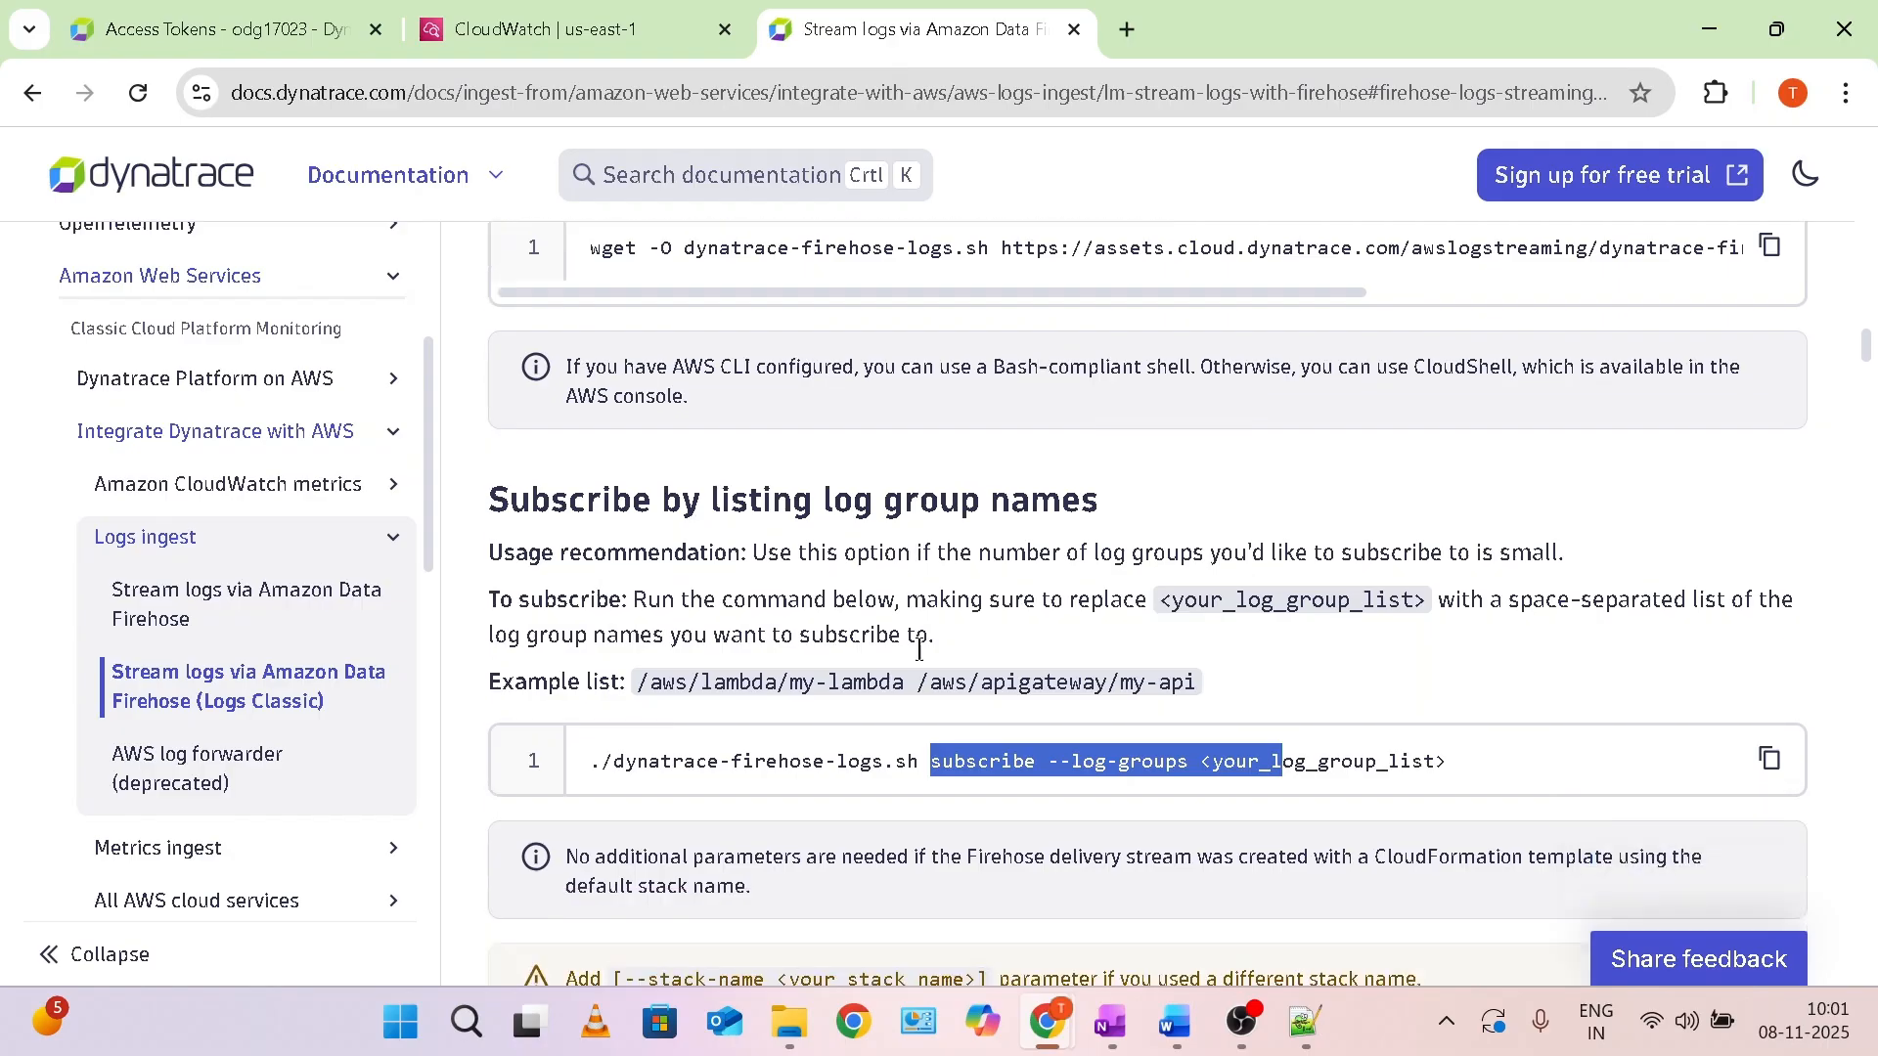
pyautogui.scroll(-2, 924, 642)
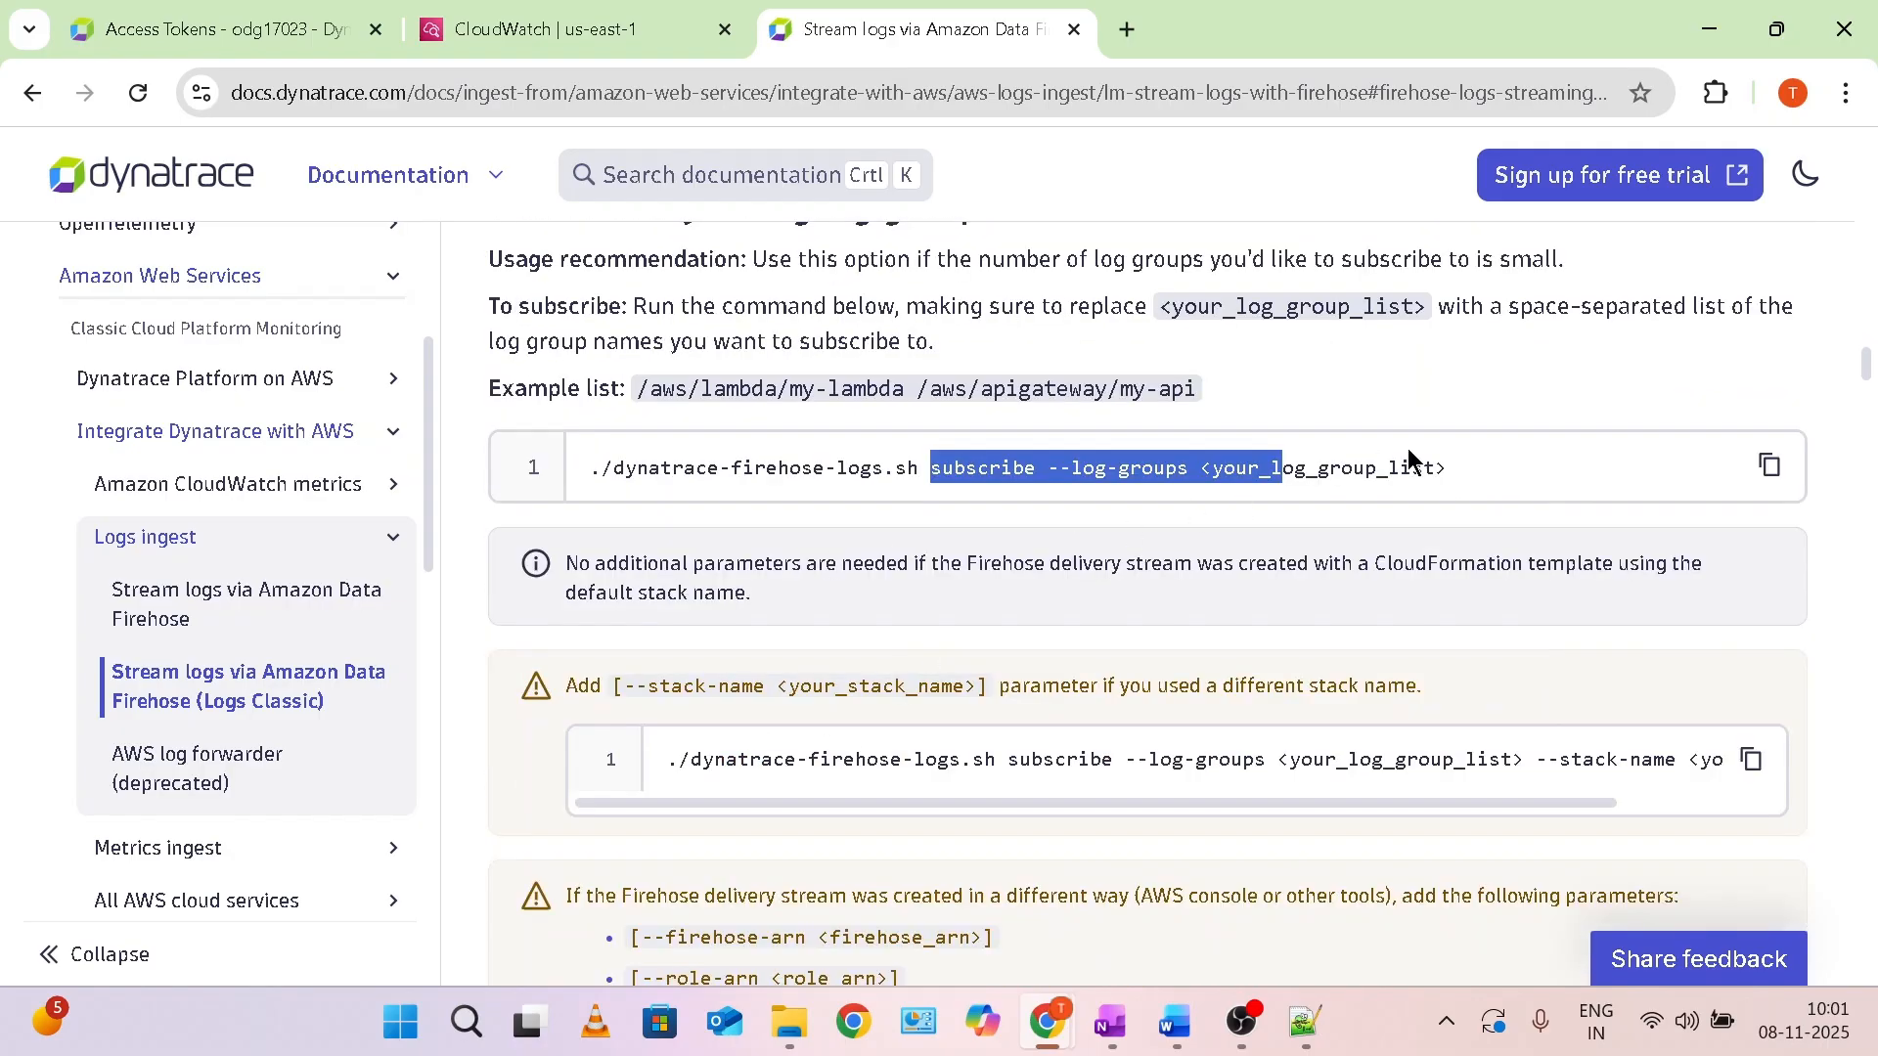
pyautogui.moveTo(1482, 479); pyautogui.dragTo(601, 469)
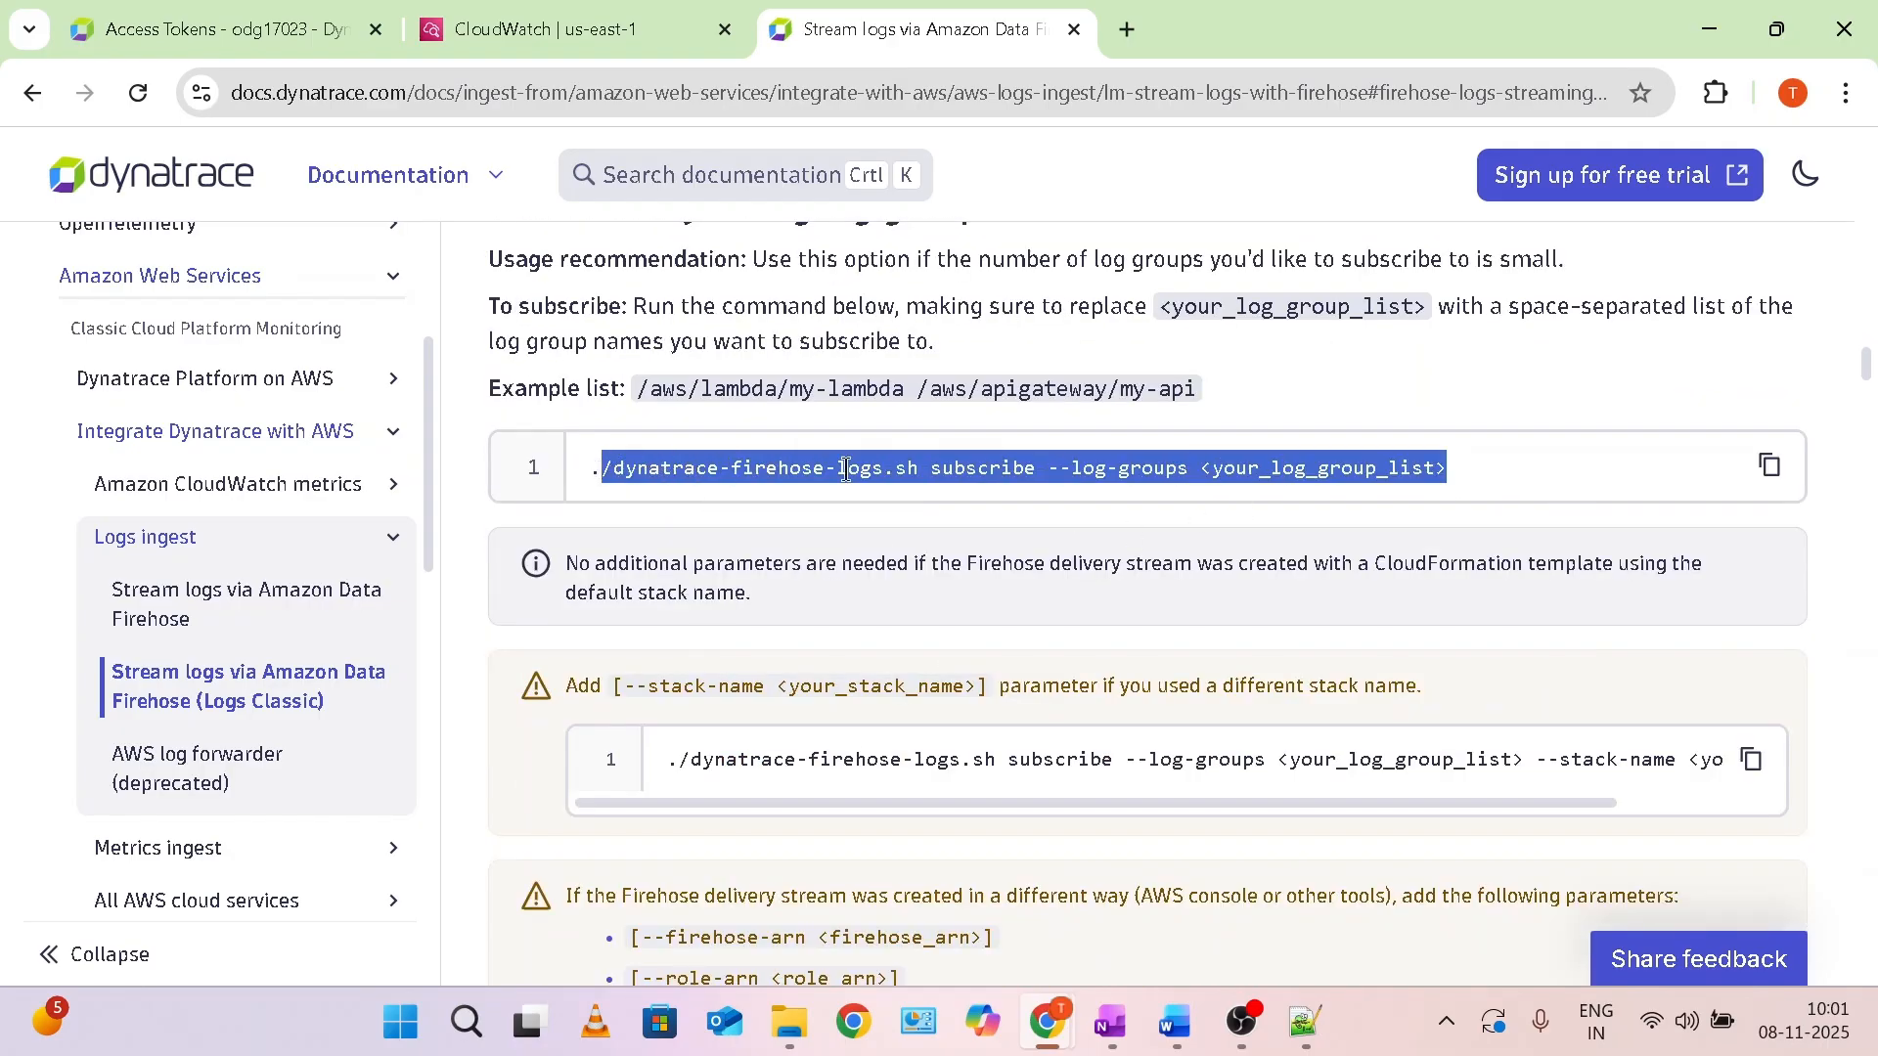
pyautogui.doubleClick(986, 477)
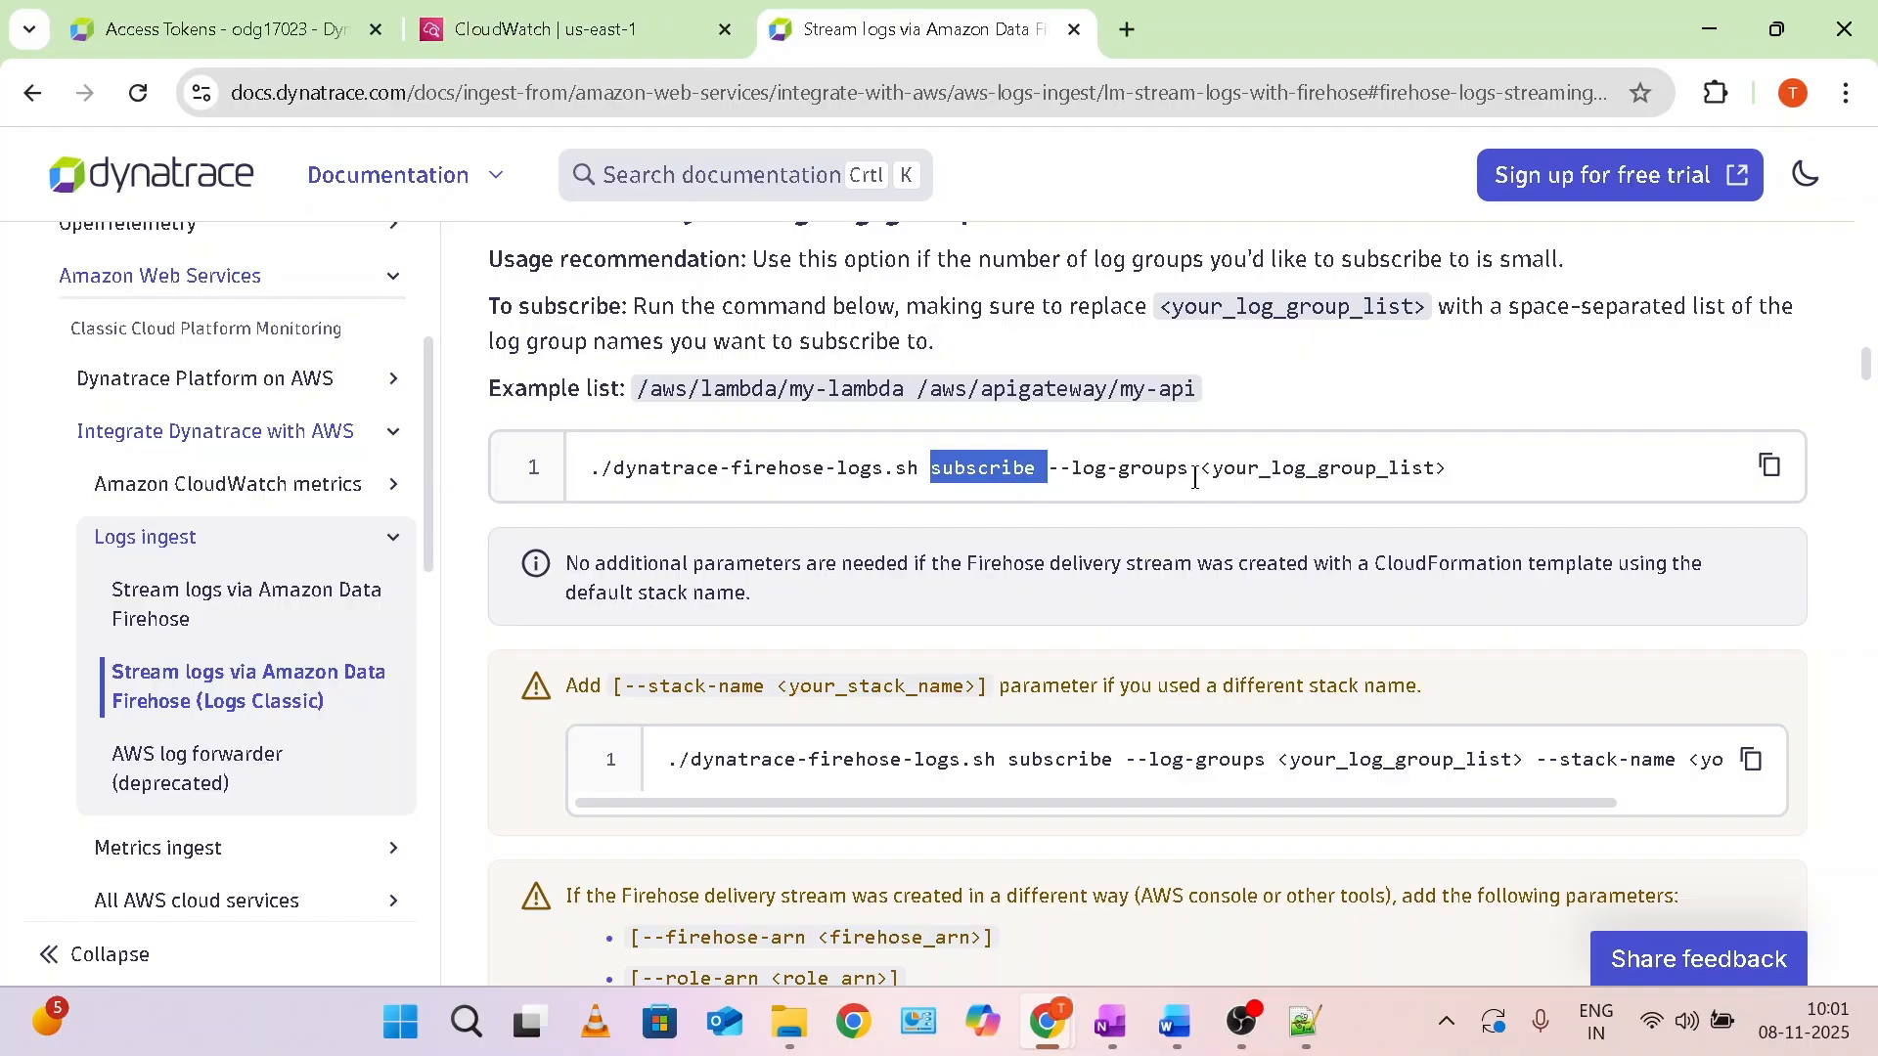
pyautogui.moveTo(1209, 476); pyautogui.dragTo(1449, 485)
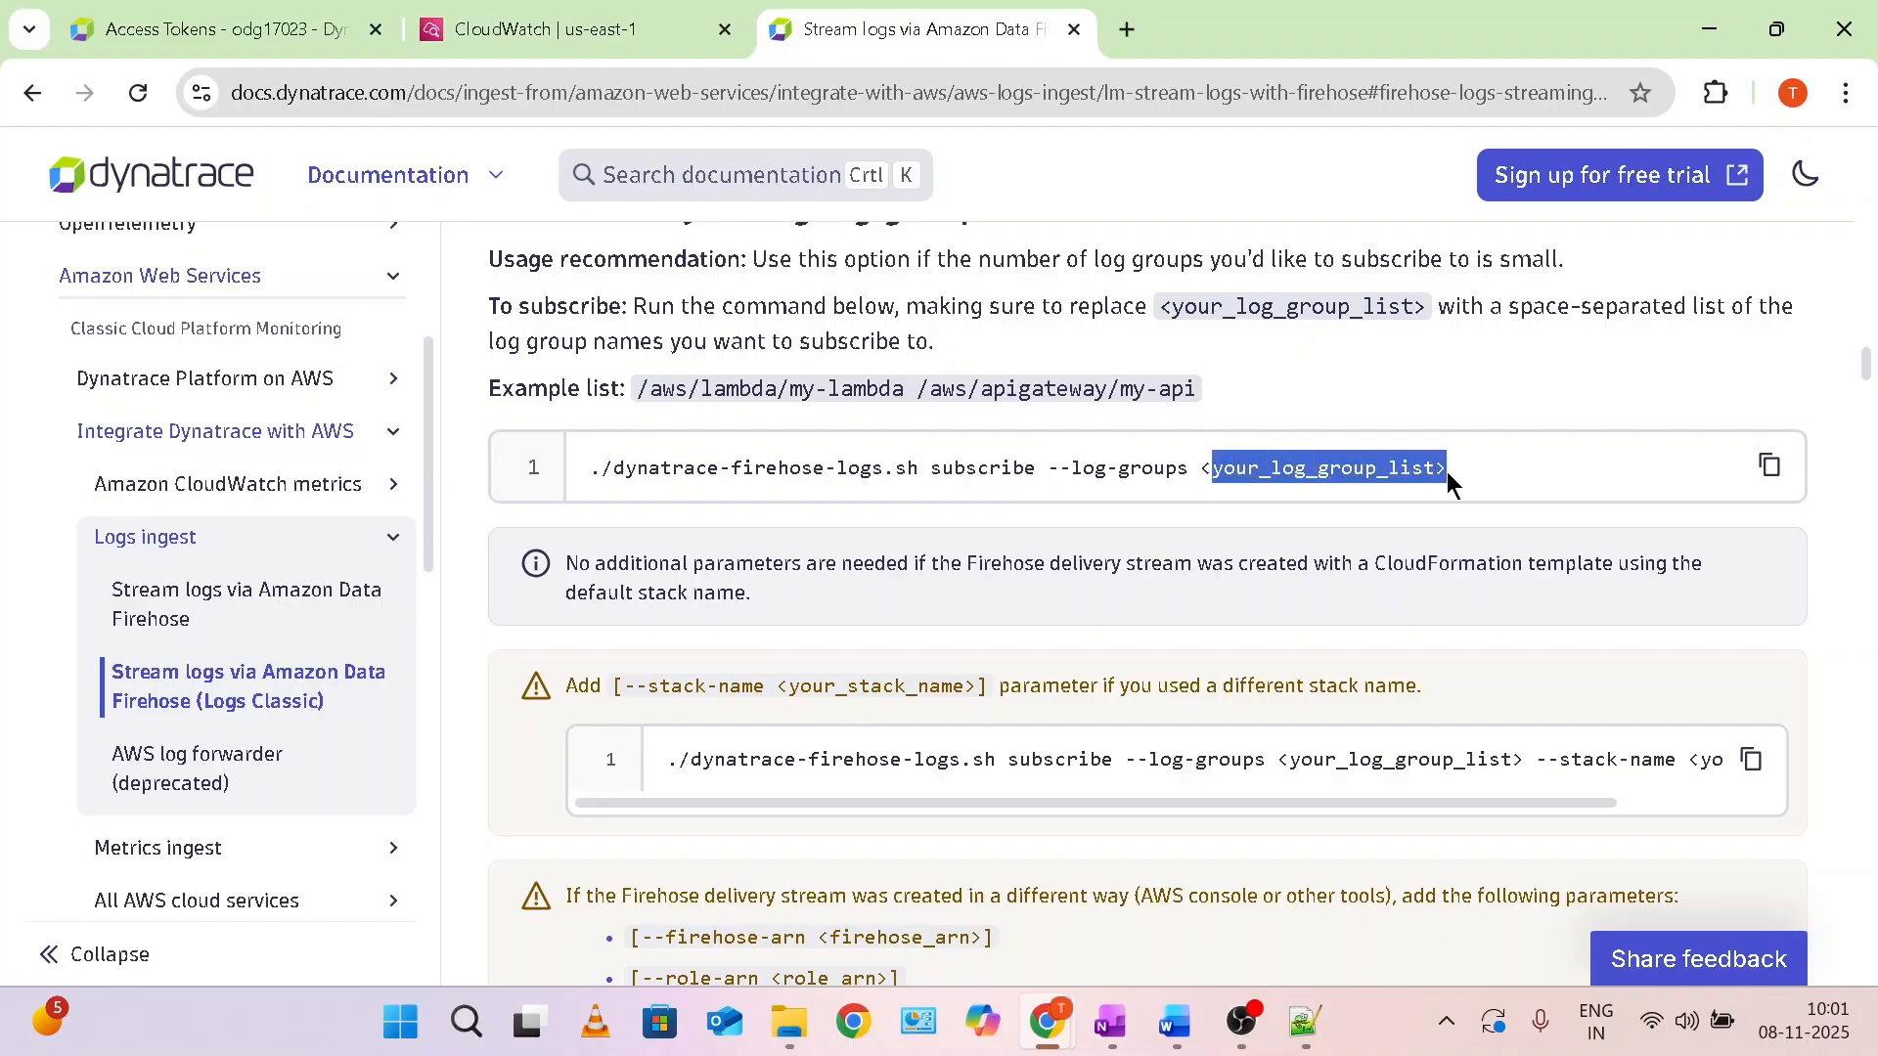
# Switch to the Word notes and check the log group and stack name in the prepared subscribe command.
pyautogui.click(1175, 1022)
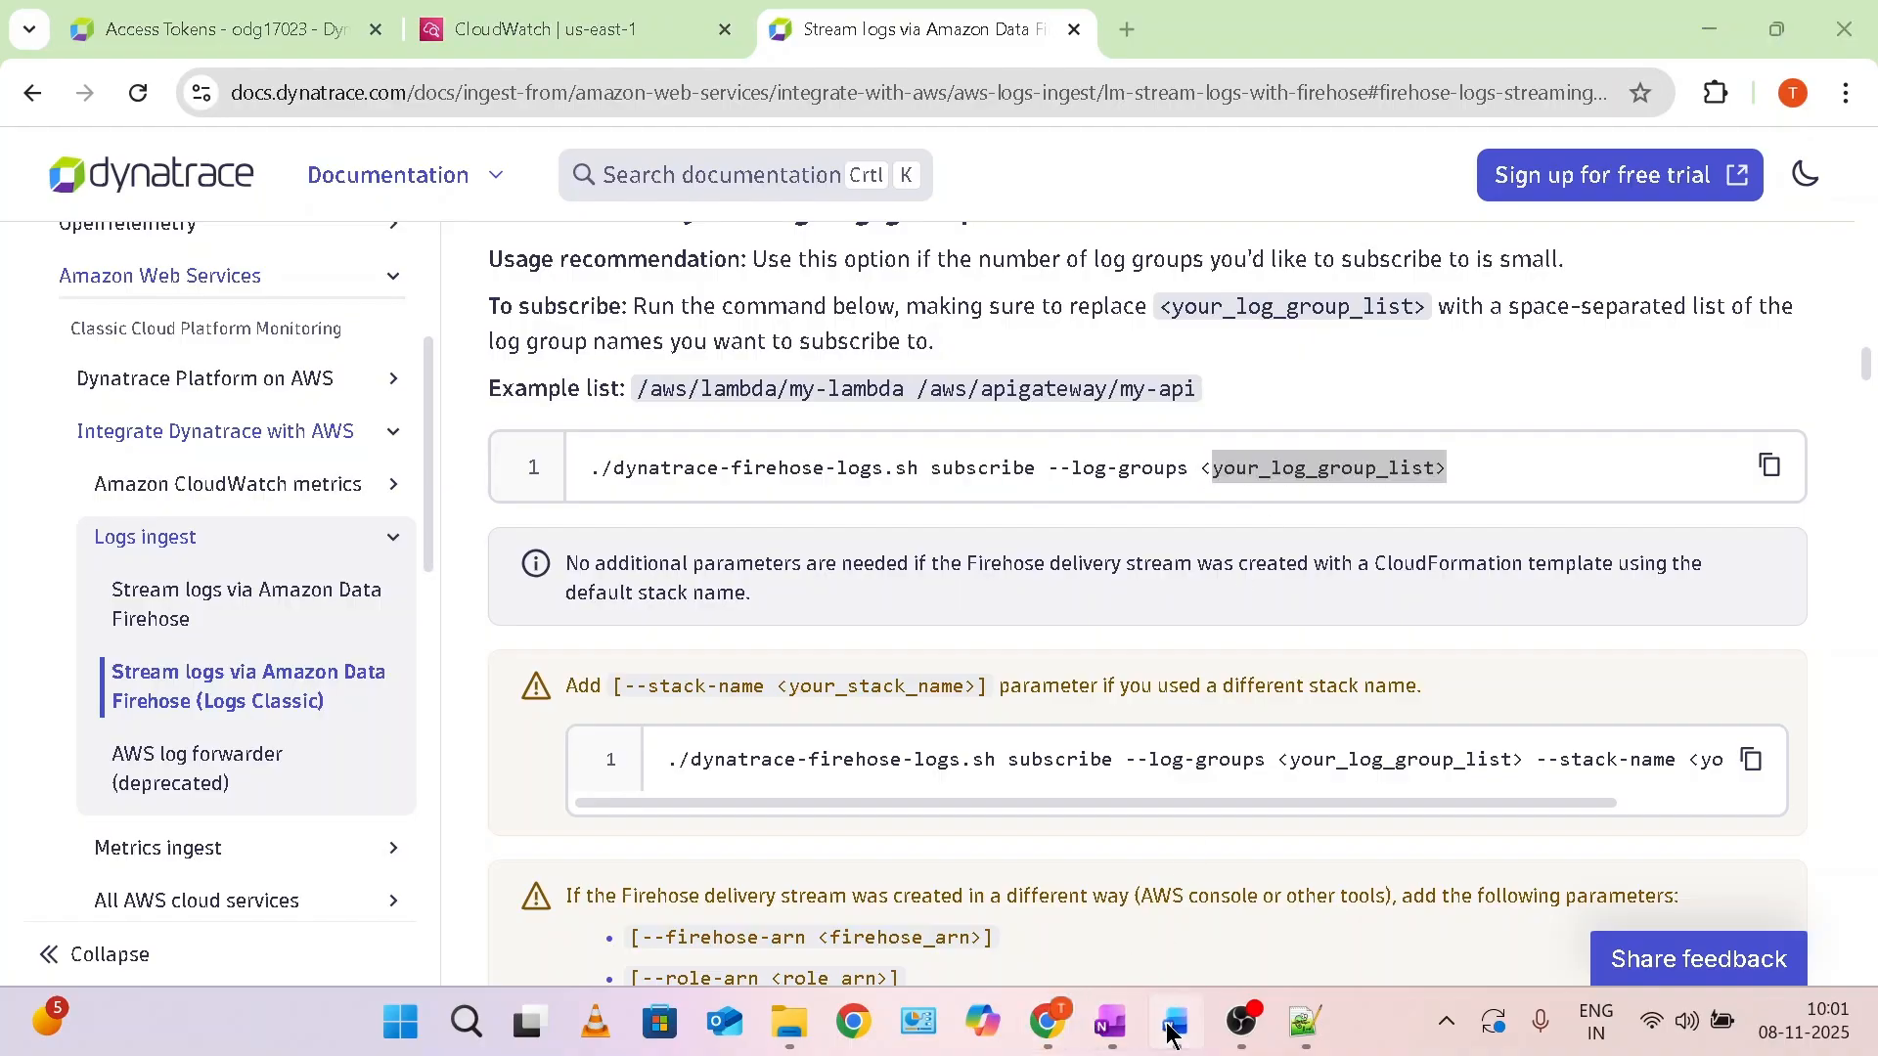
pyautogui.scroll(-2, 1016, 726)
pyautogui.moveTo(506, 646); pyautogui.dragTo(838, 646)
pyautogui.moveTo(629, 670); pyautogui.dragTo(830, 673)
pyautogui.click(642, 697)
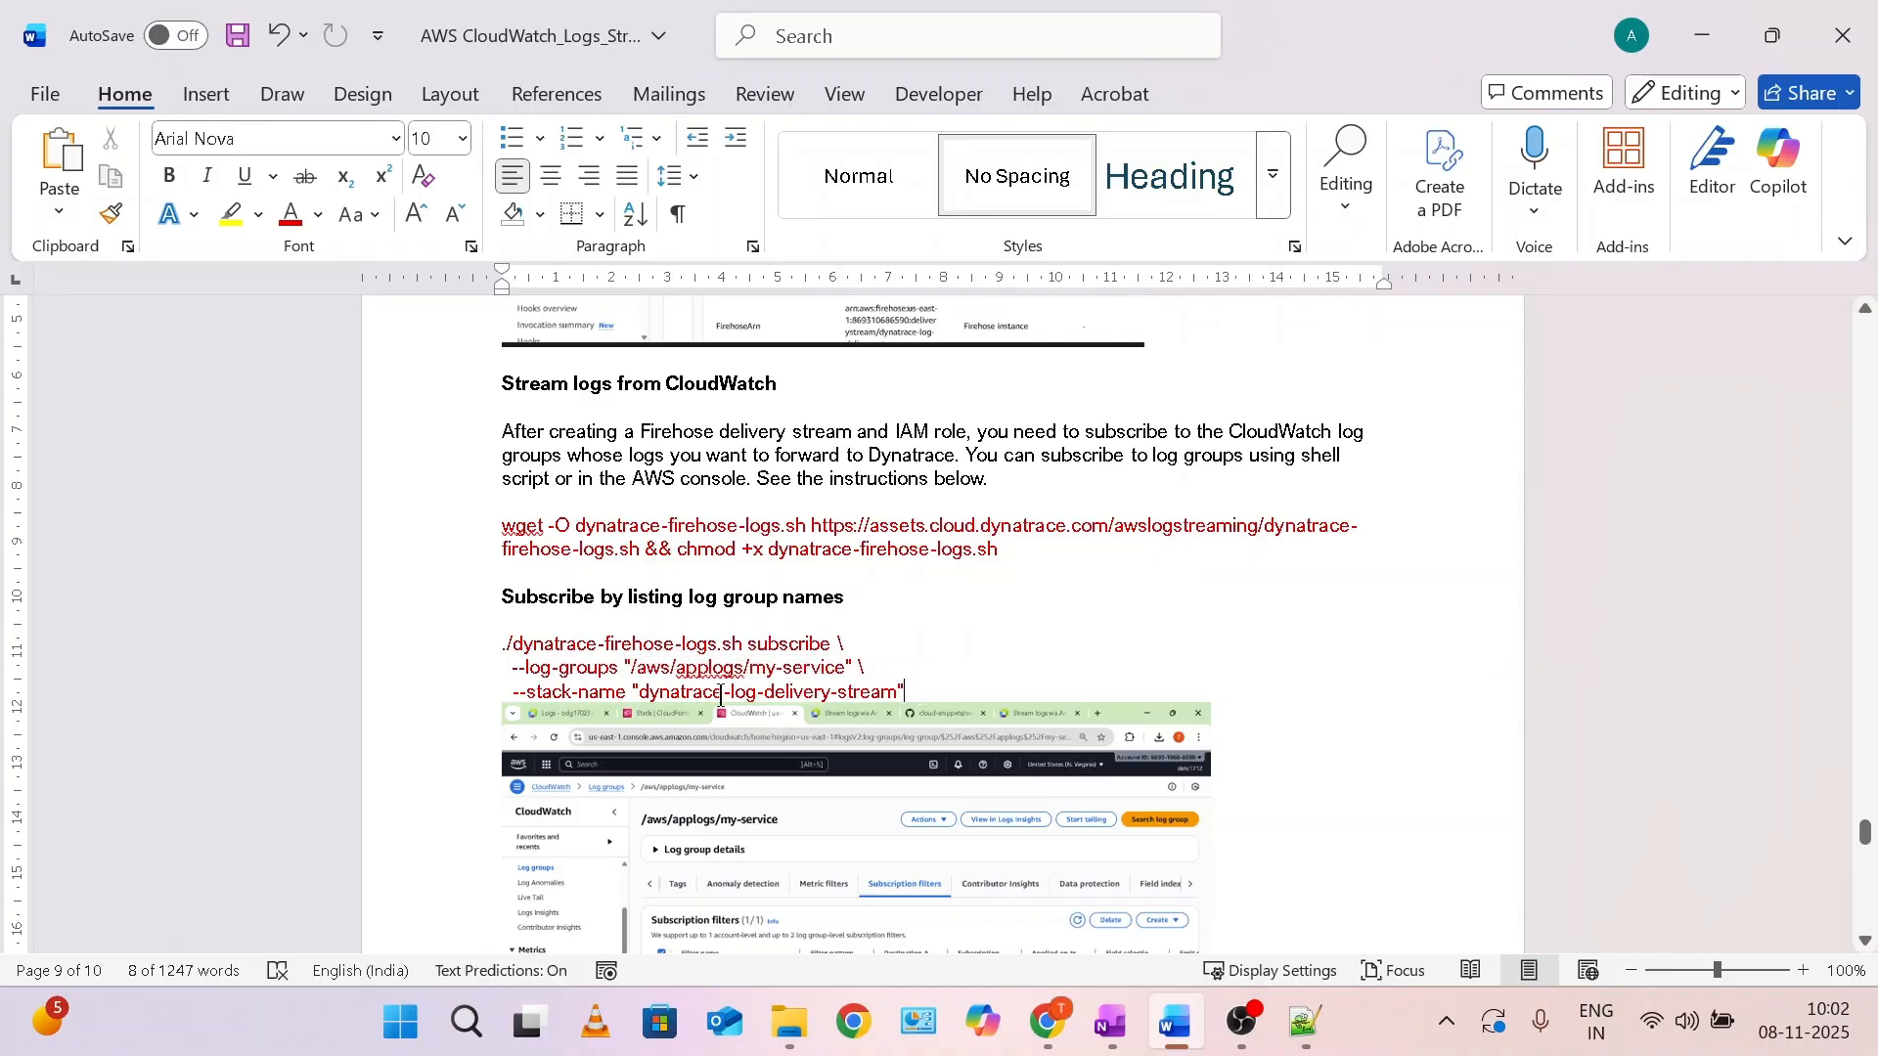
pyautogui.moveTo(642, 697); pyautogui.dragTo(898, 698)
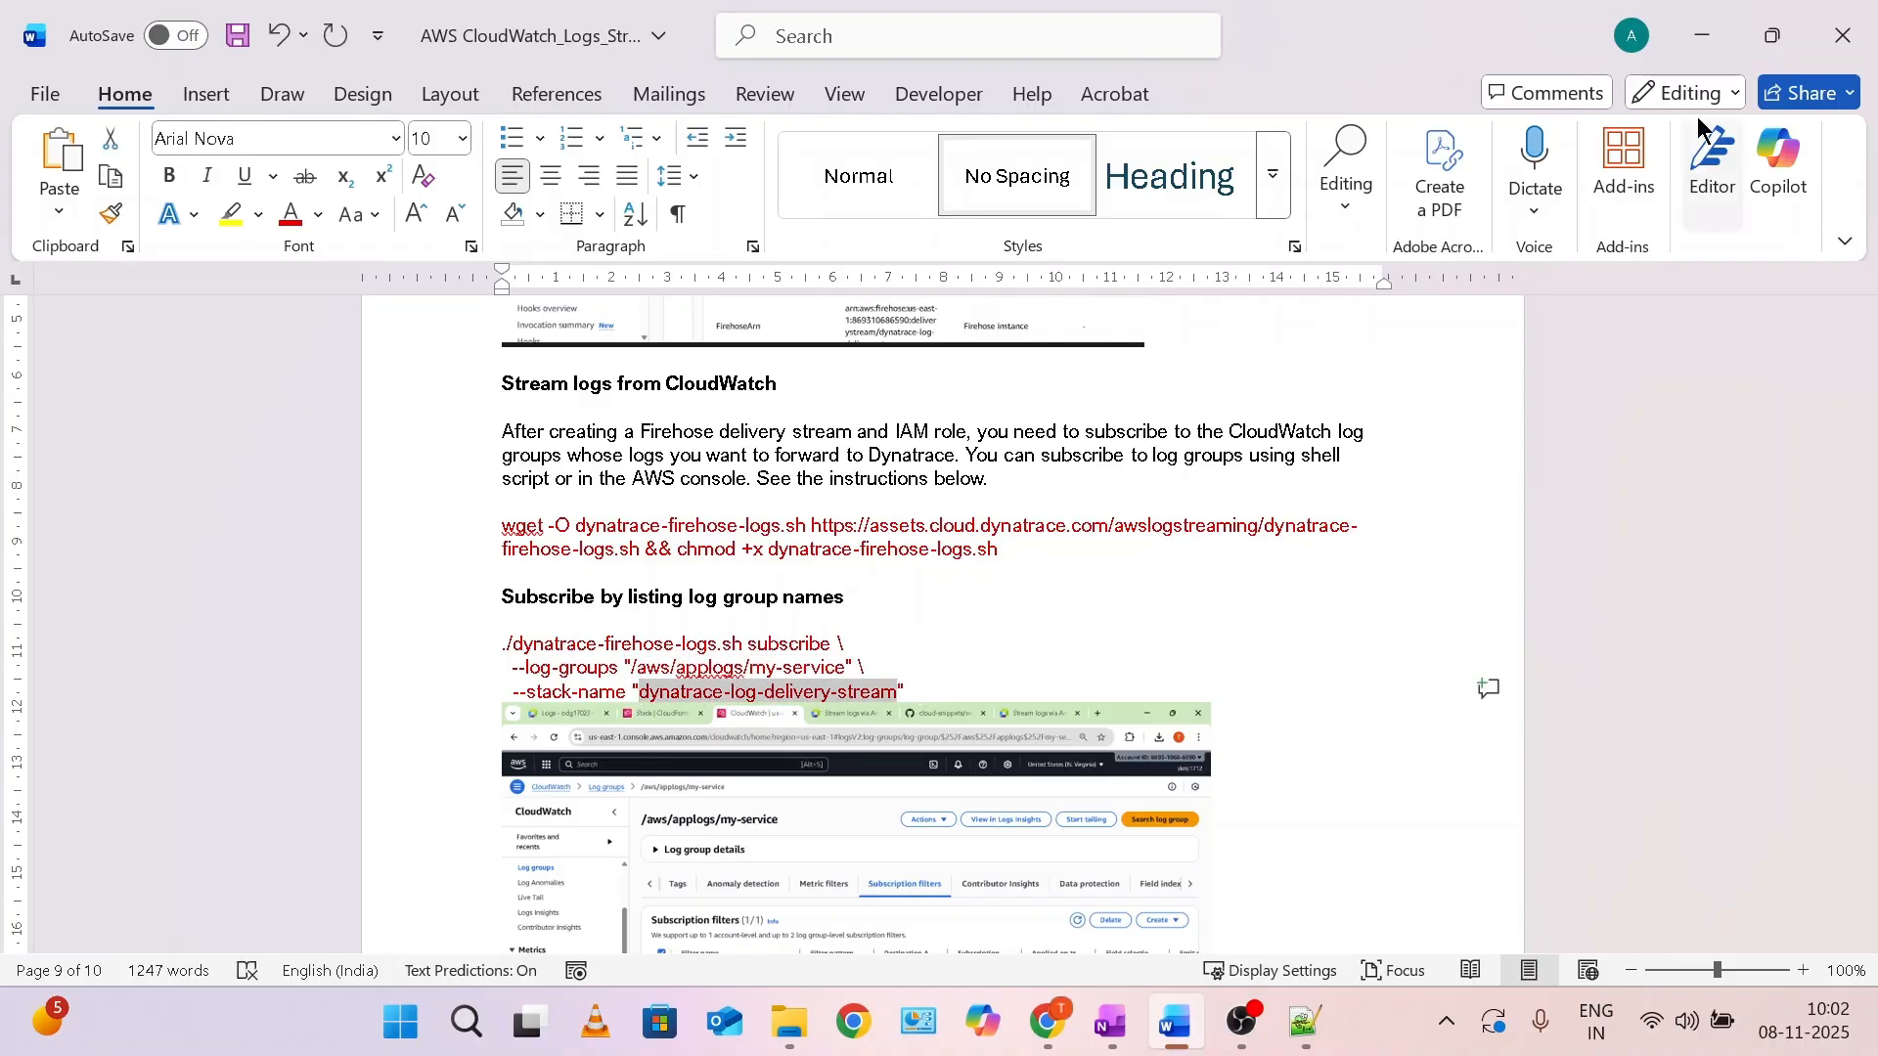
# Return to the AWS console in Chrome and open the CloudFormation stacks list to check the stack name.
pyautogui.click(1702, 35)
pyautogui.click(586, 35)
pyautogui.click(531, 173)
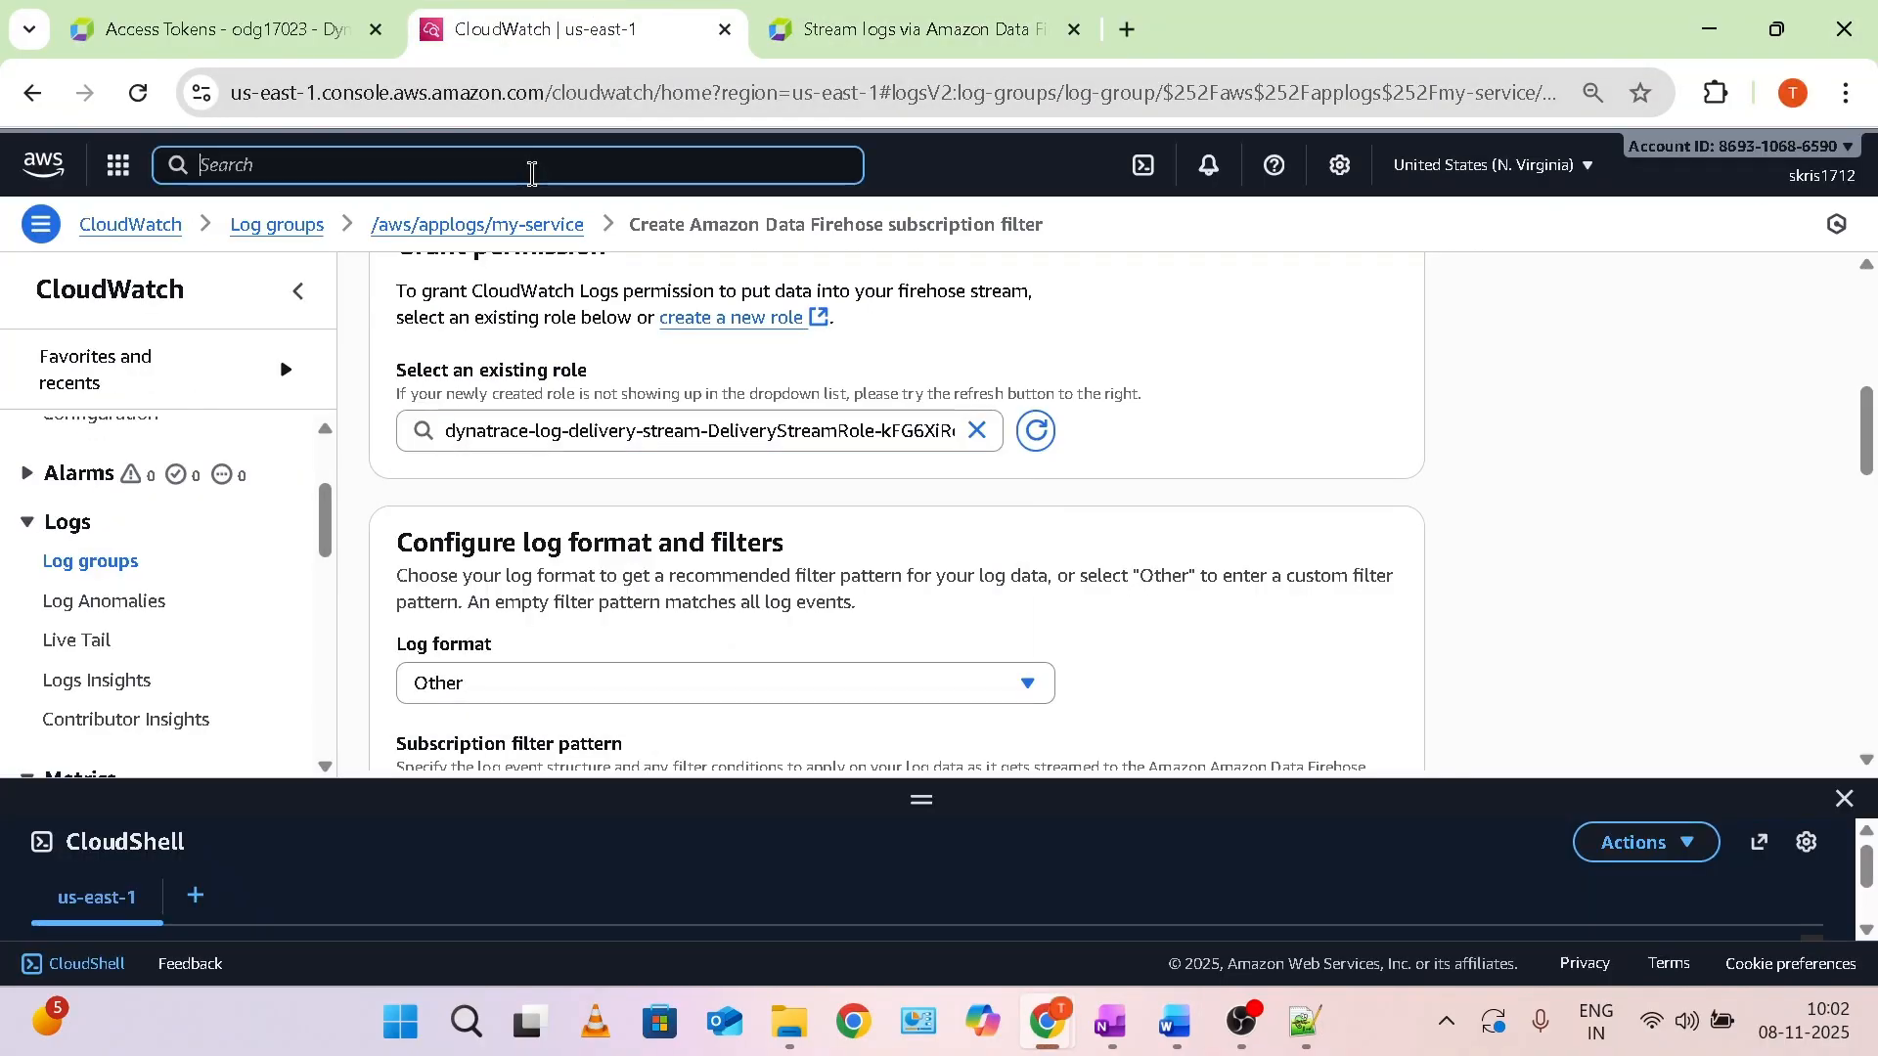
pyautogui.write('cloudformation')
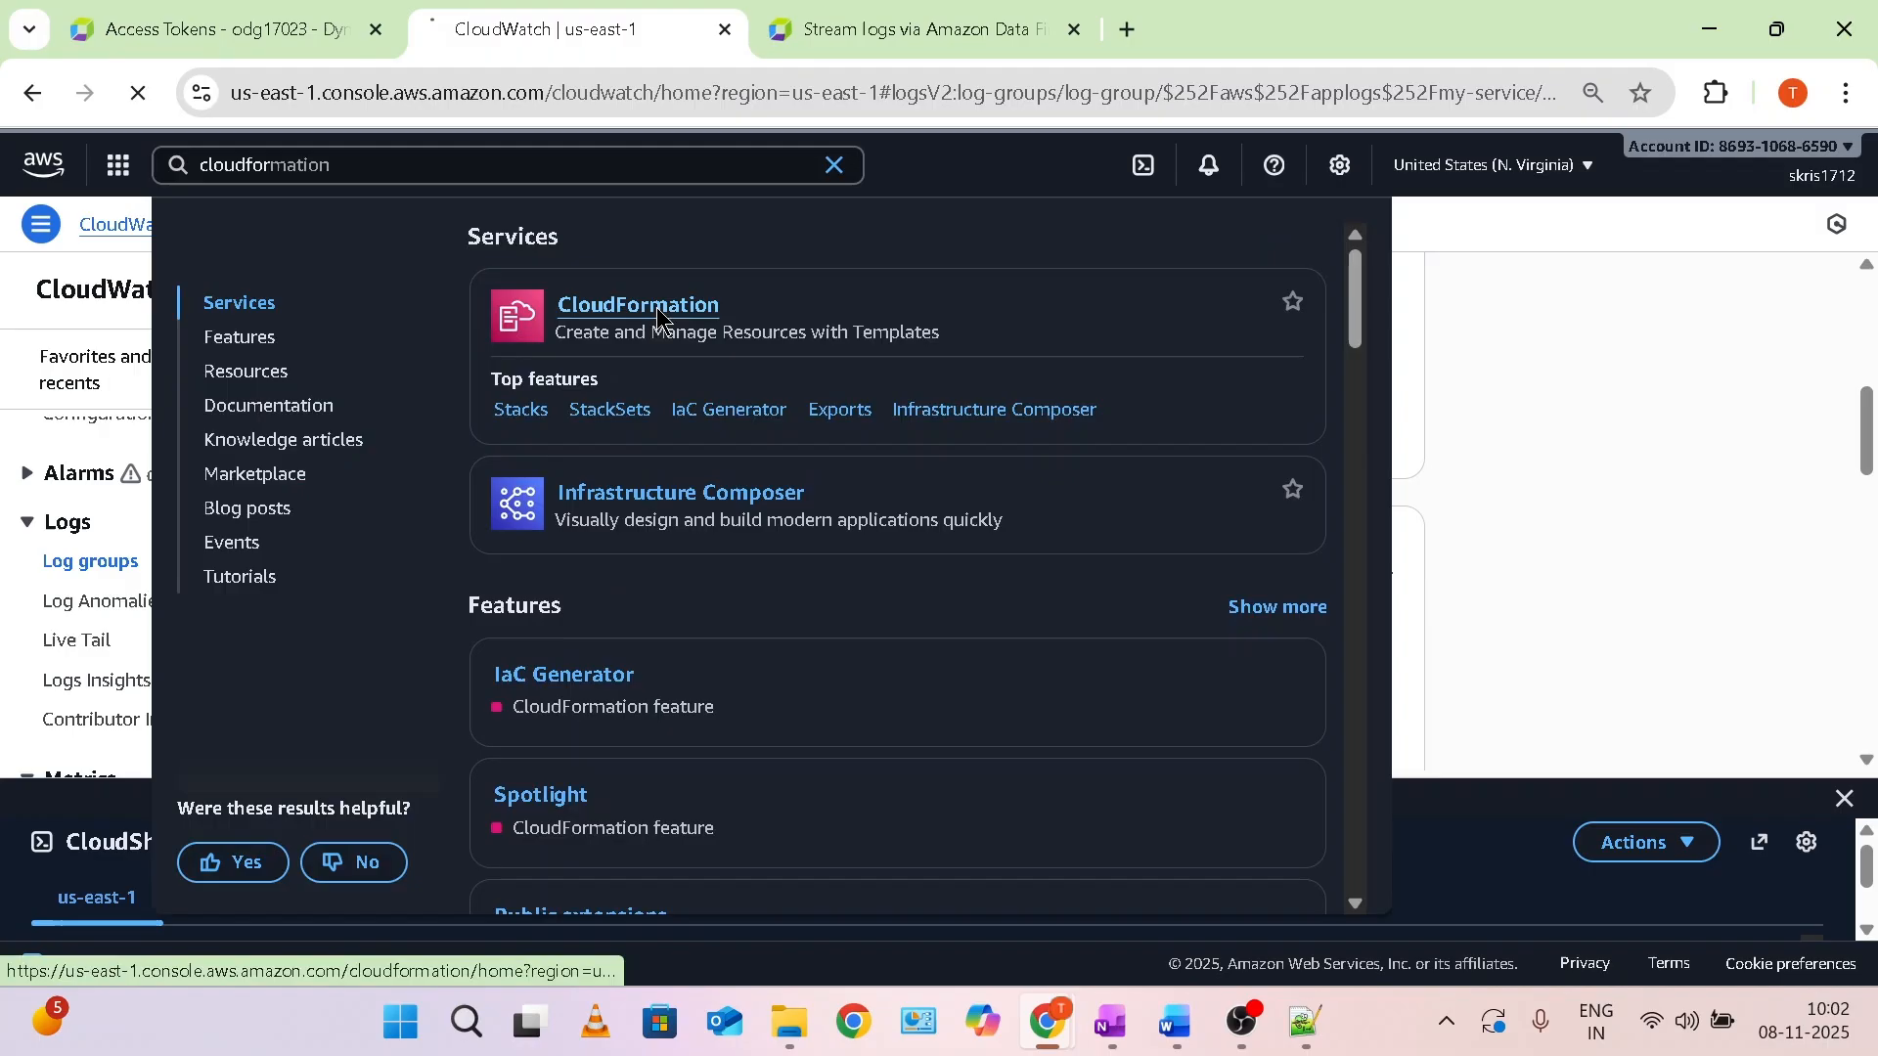
pyautogui.click(654, 303)
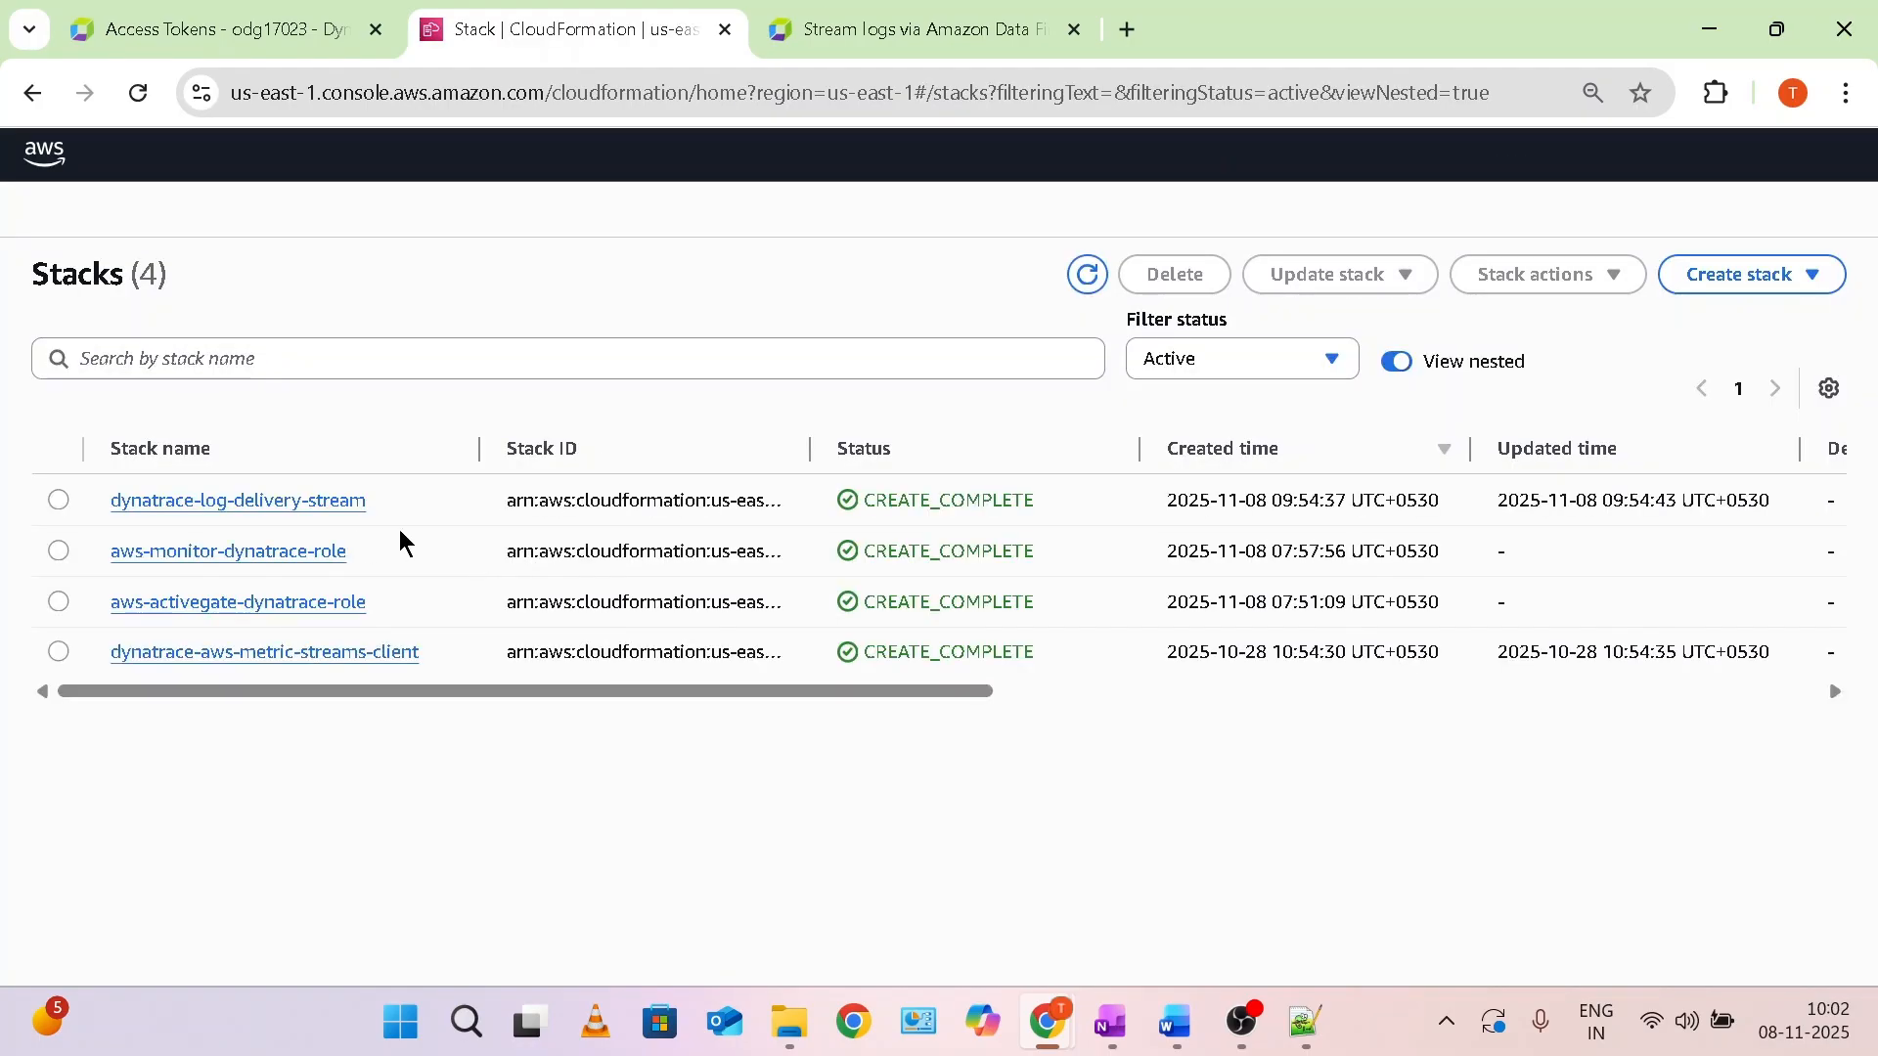
# Copy the full dynatrace-firehose-logs.sh subscribe command for /aws/applogs/my-service and stack dynatrace-log-delivery-stream from the Word notes.
pyautogui.click(1173, 1022)
pyautogui.moveTo(918, 693); pyautogui.dragTo(502, 649)
pyautogui.hotkey('ctrl', 'c')
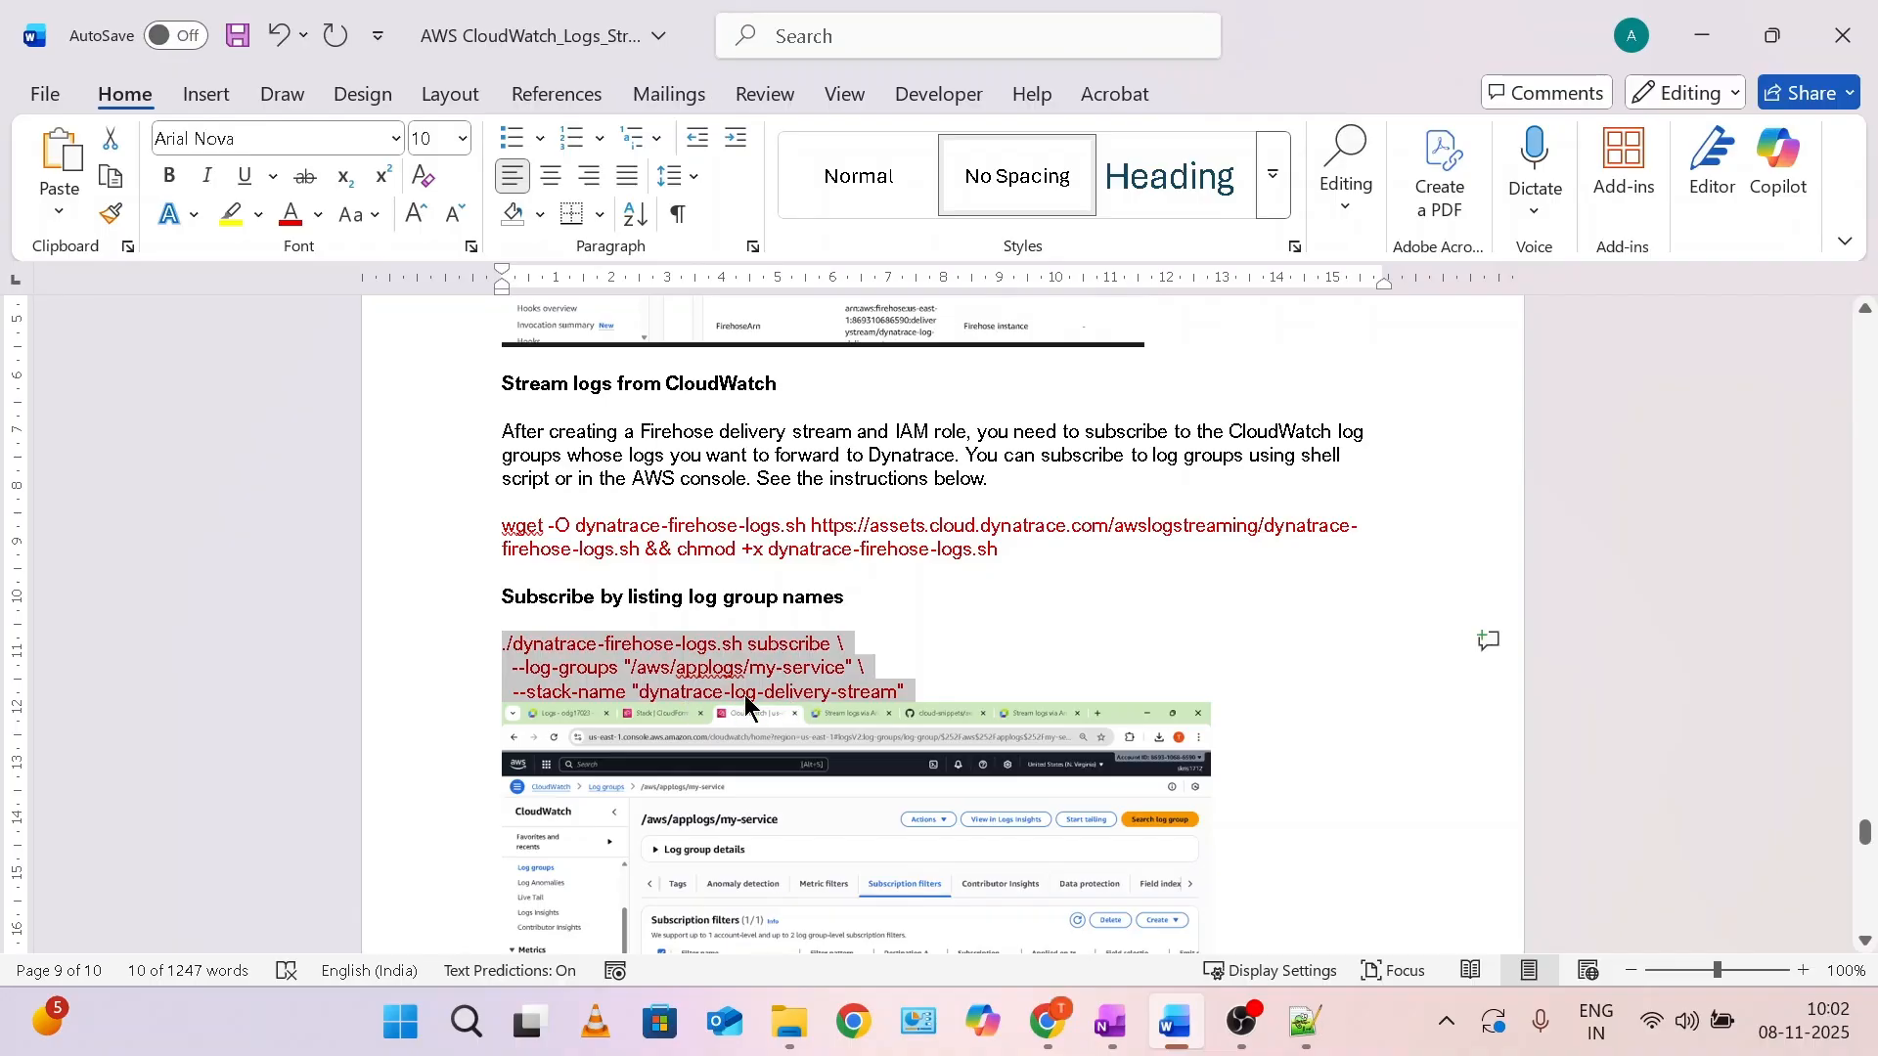
# Return to the AWS console in Chrome, expand the CloudShell terminal, and clear it.
pyautogui.hotkey('alt', 'Tab')
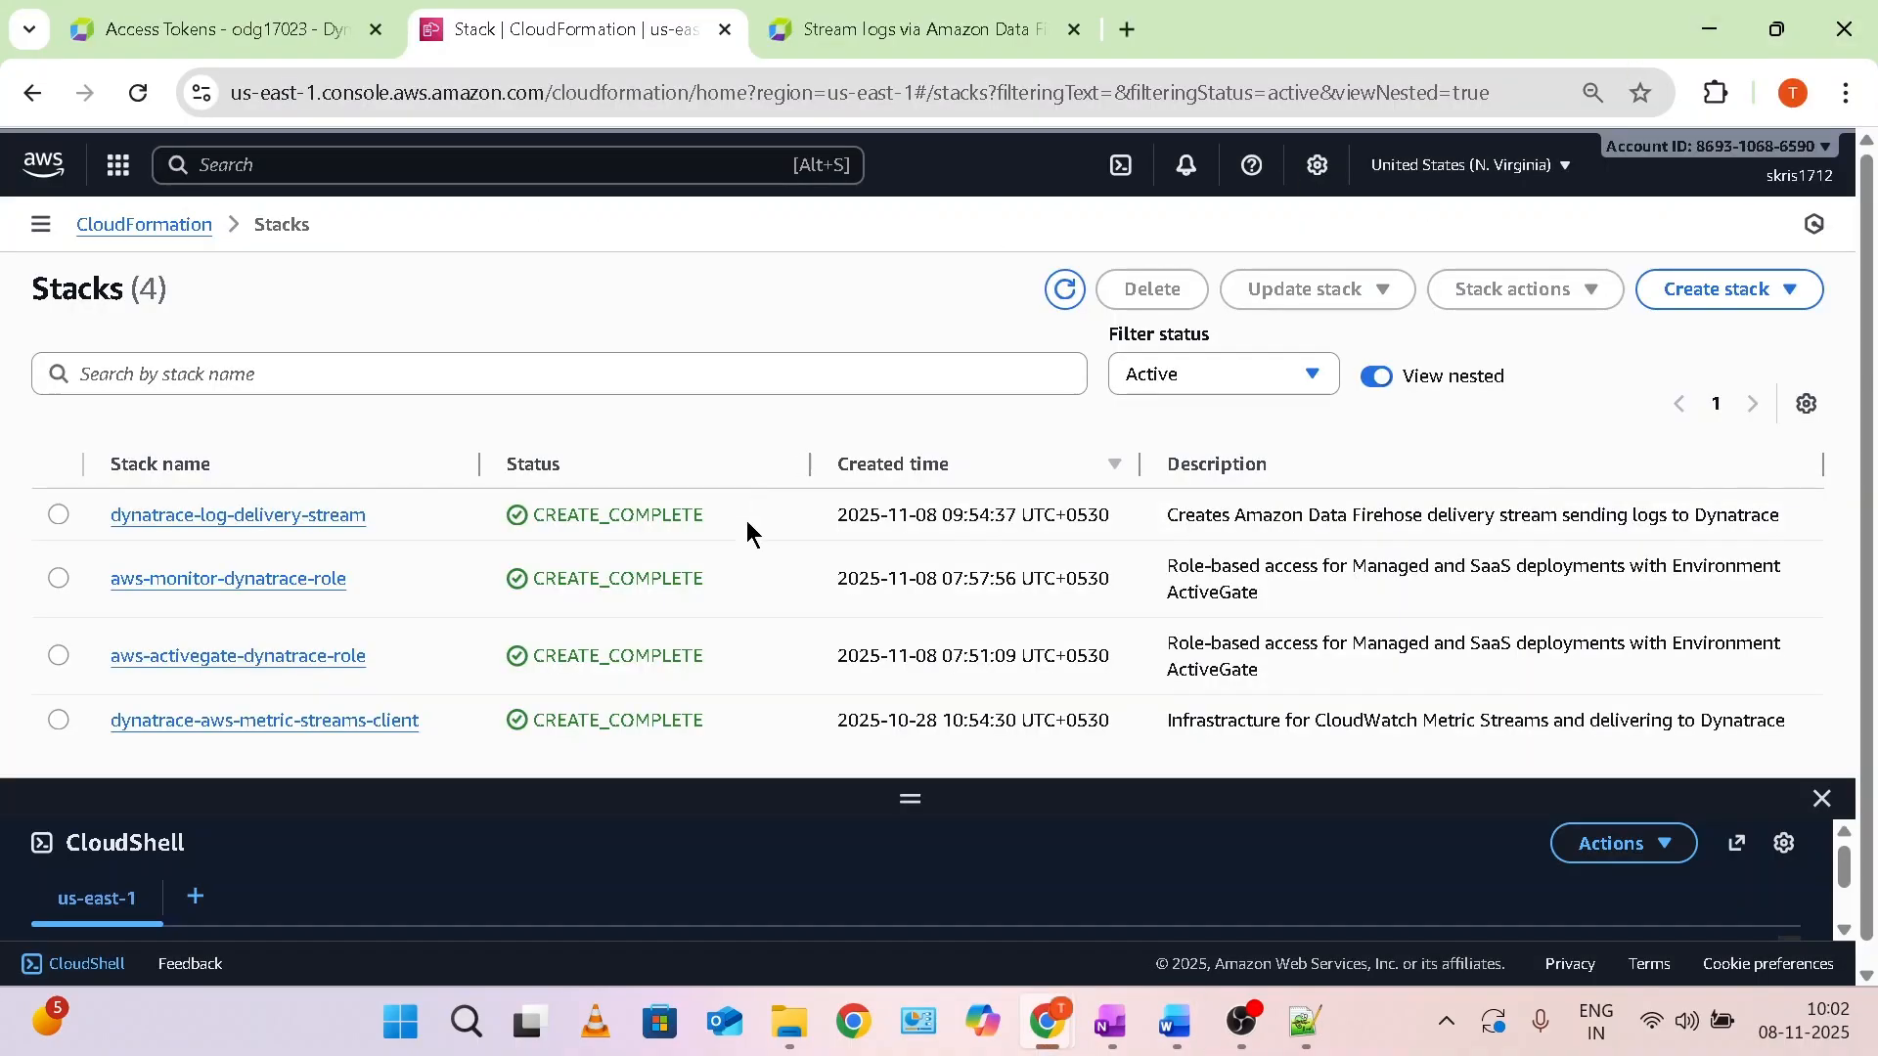
pyautogui.moveTo(910, 799); pyautogui.dragTo(905, 305)
pyautogui.click(736, 645)
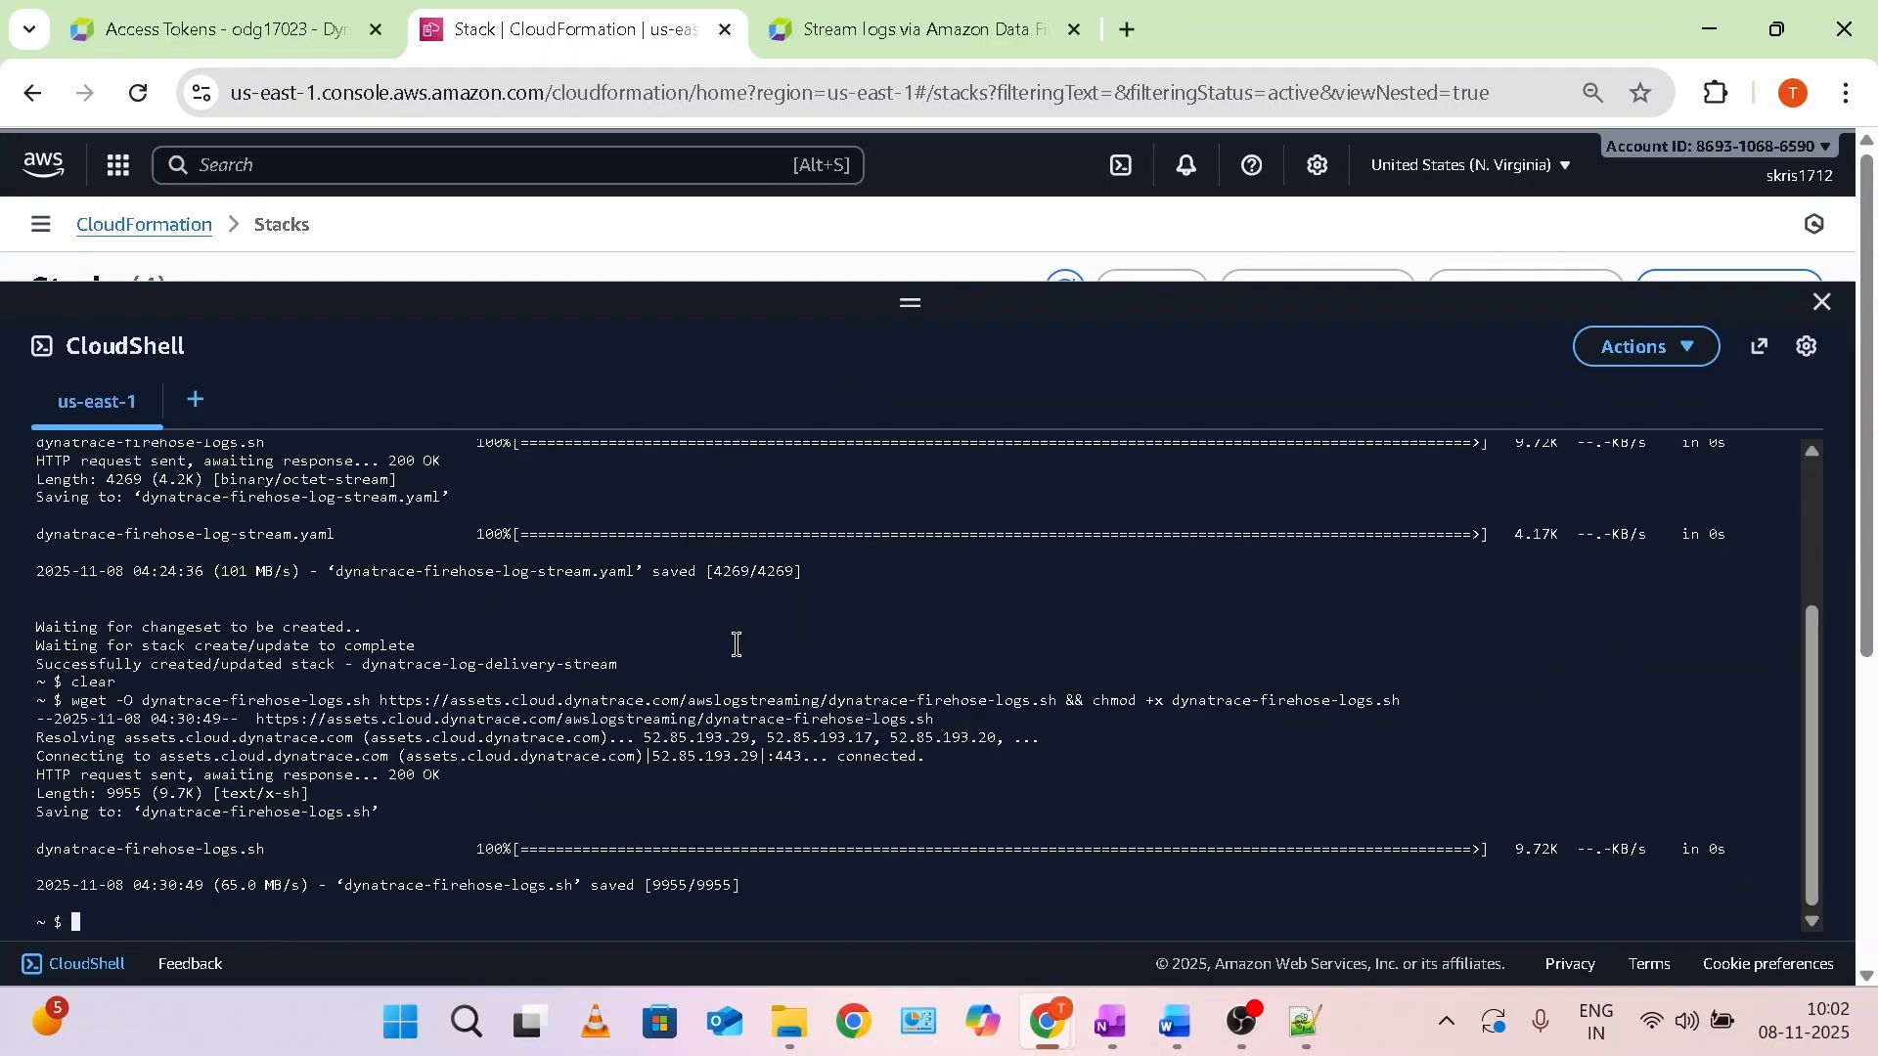
pyautogui.write('clear')
pyautogui.press('Return')
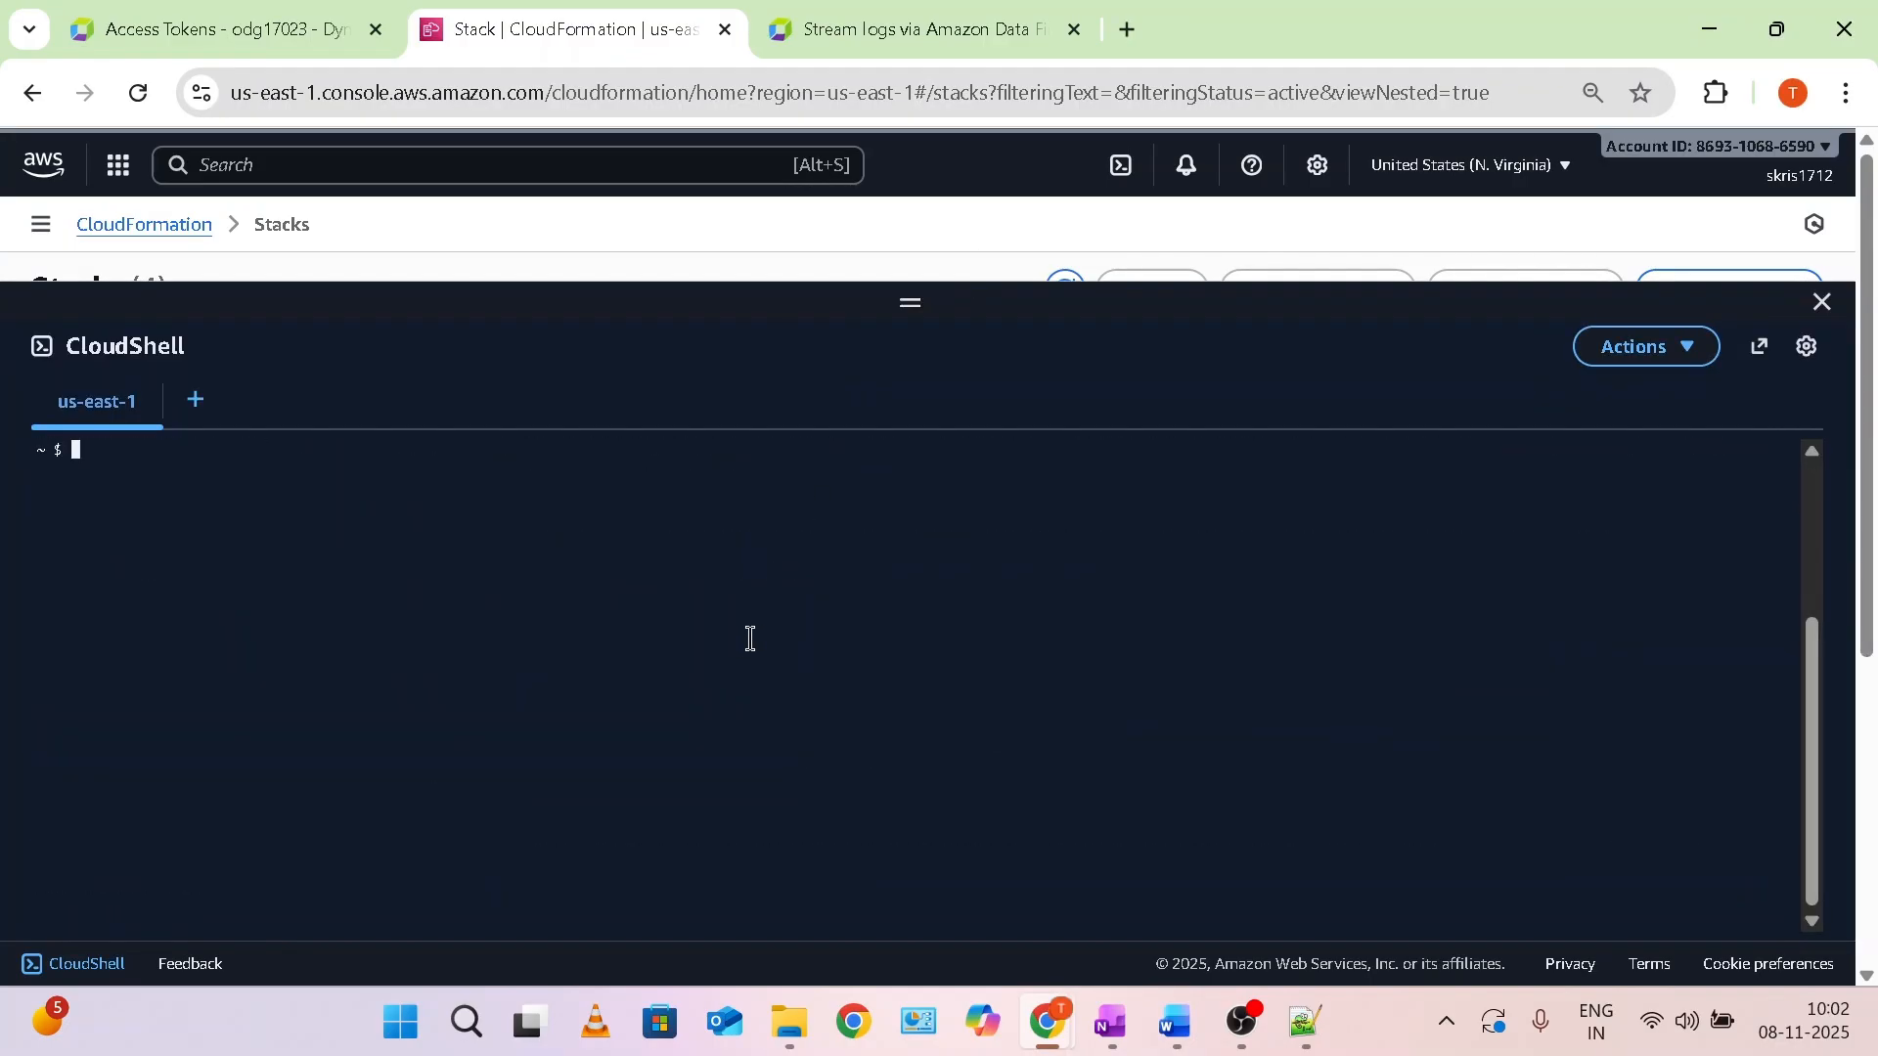
# Run the copied dynatrace-firehose-logs.sh subscribe command for /aws/applogs/my-service in CloudShell and check the subscription output.
pyautogui.rightClick(755, 636)
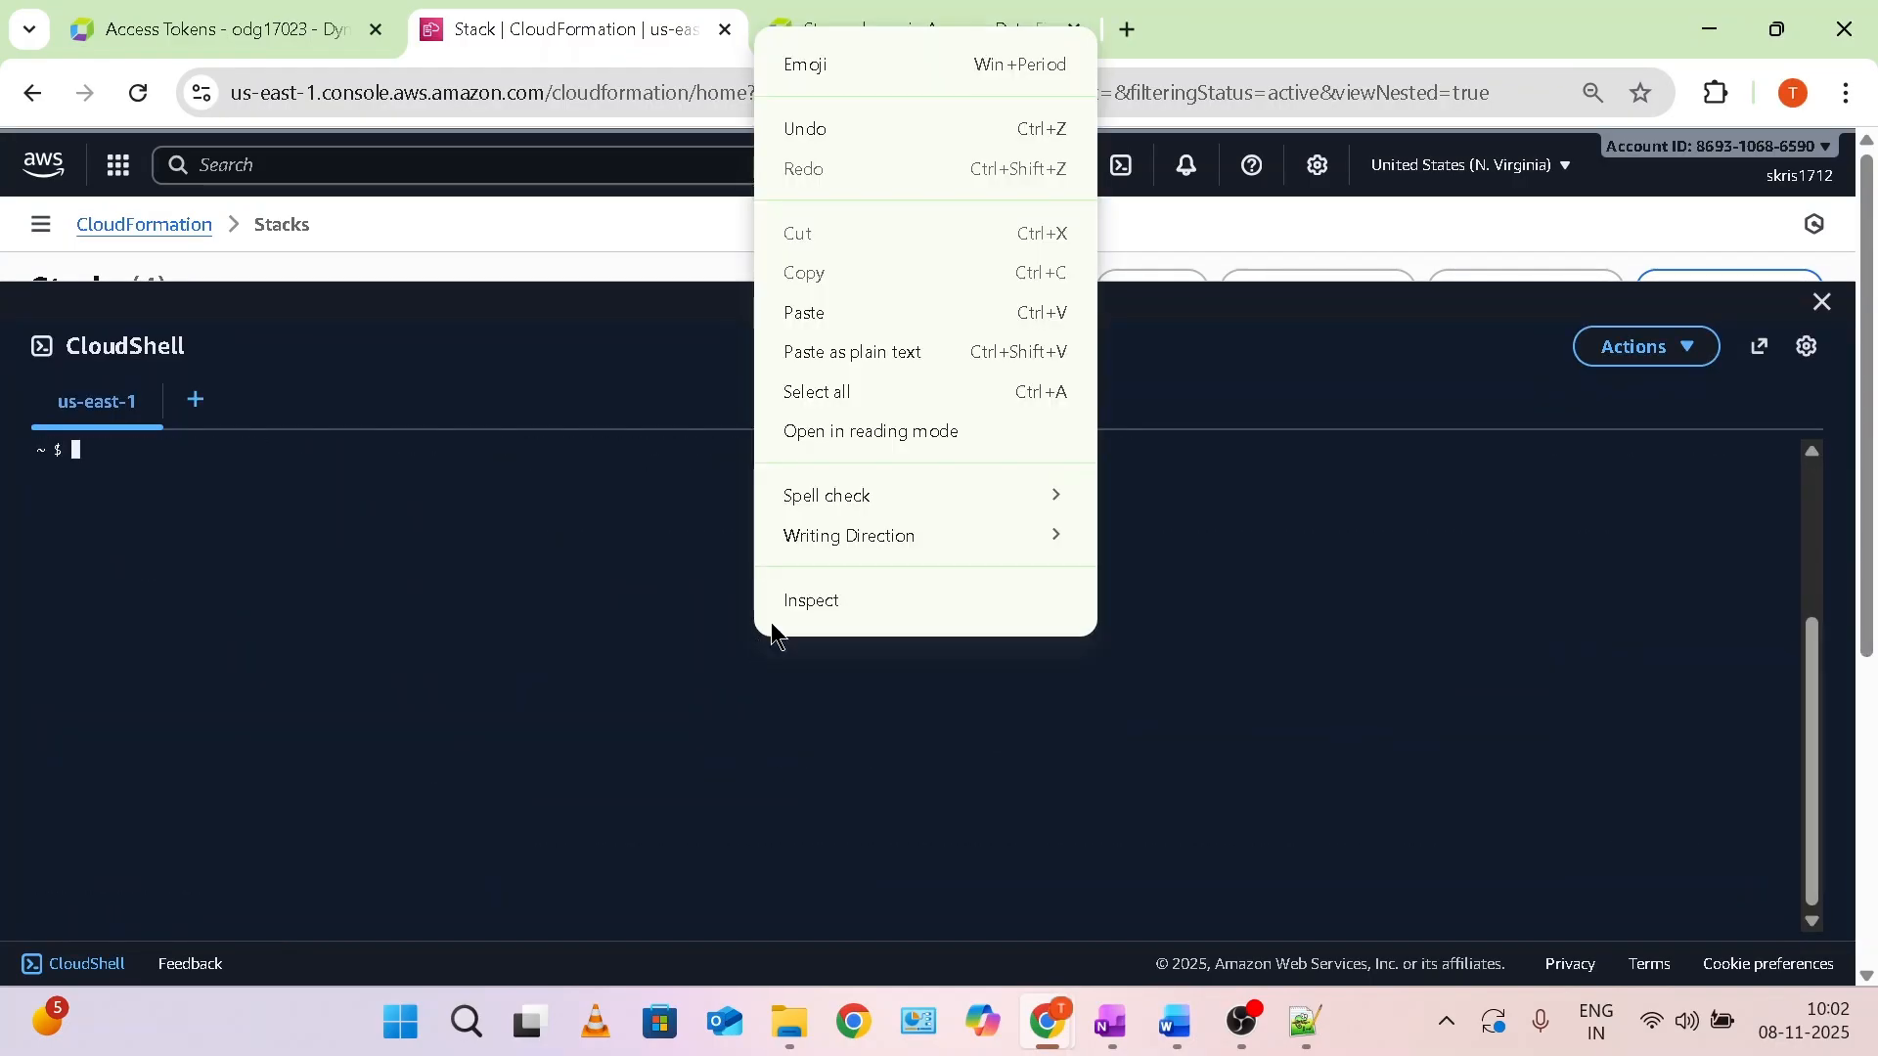
pyautogui.click(802, 313)
pyautogui.click(1121, 819)
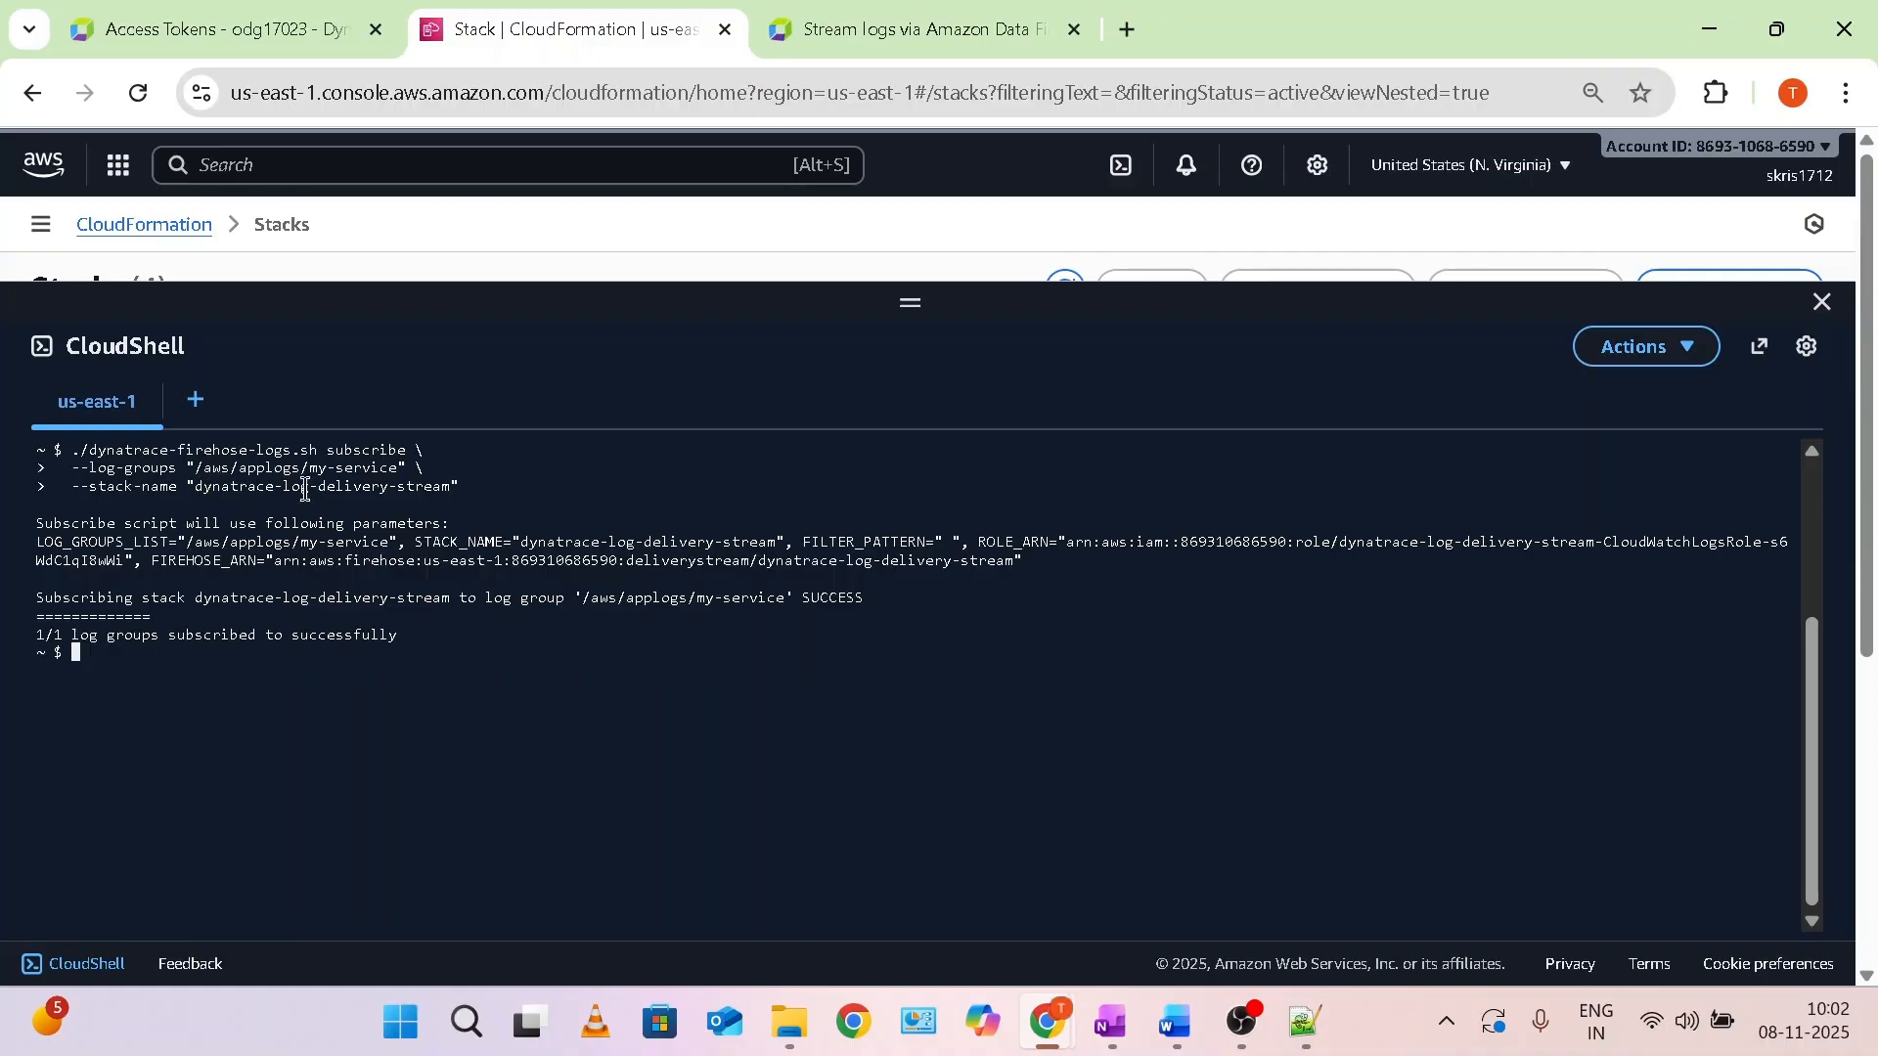
pyautogui.moveTo(134, 638); pyautogui.dragTo(395, 630)
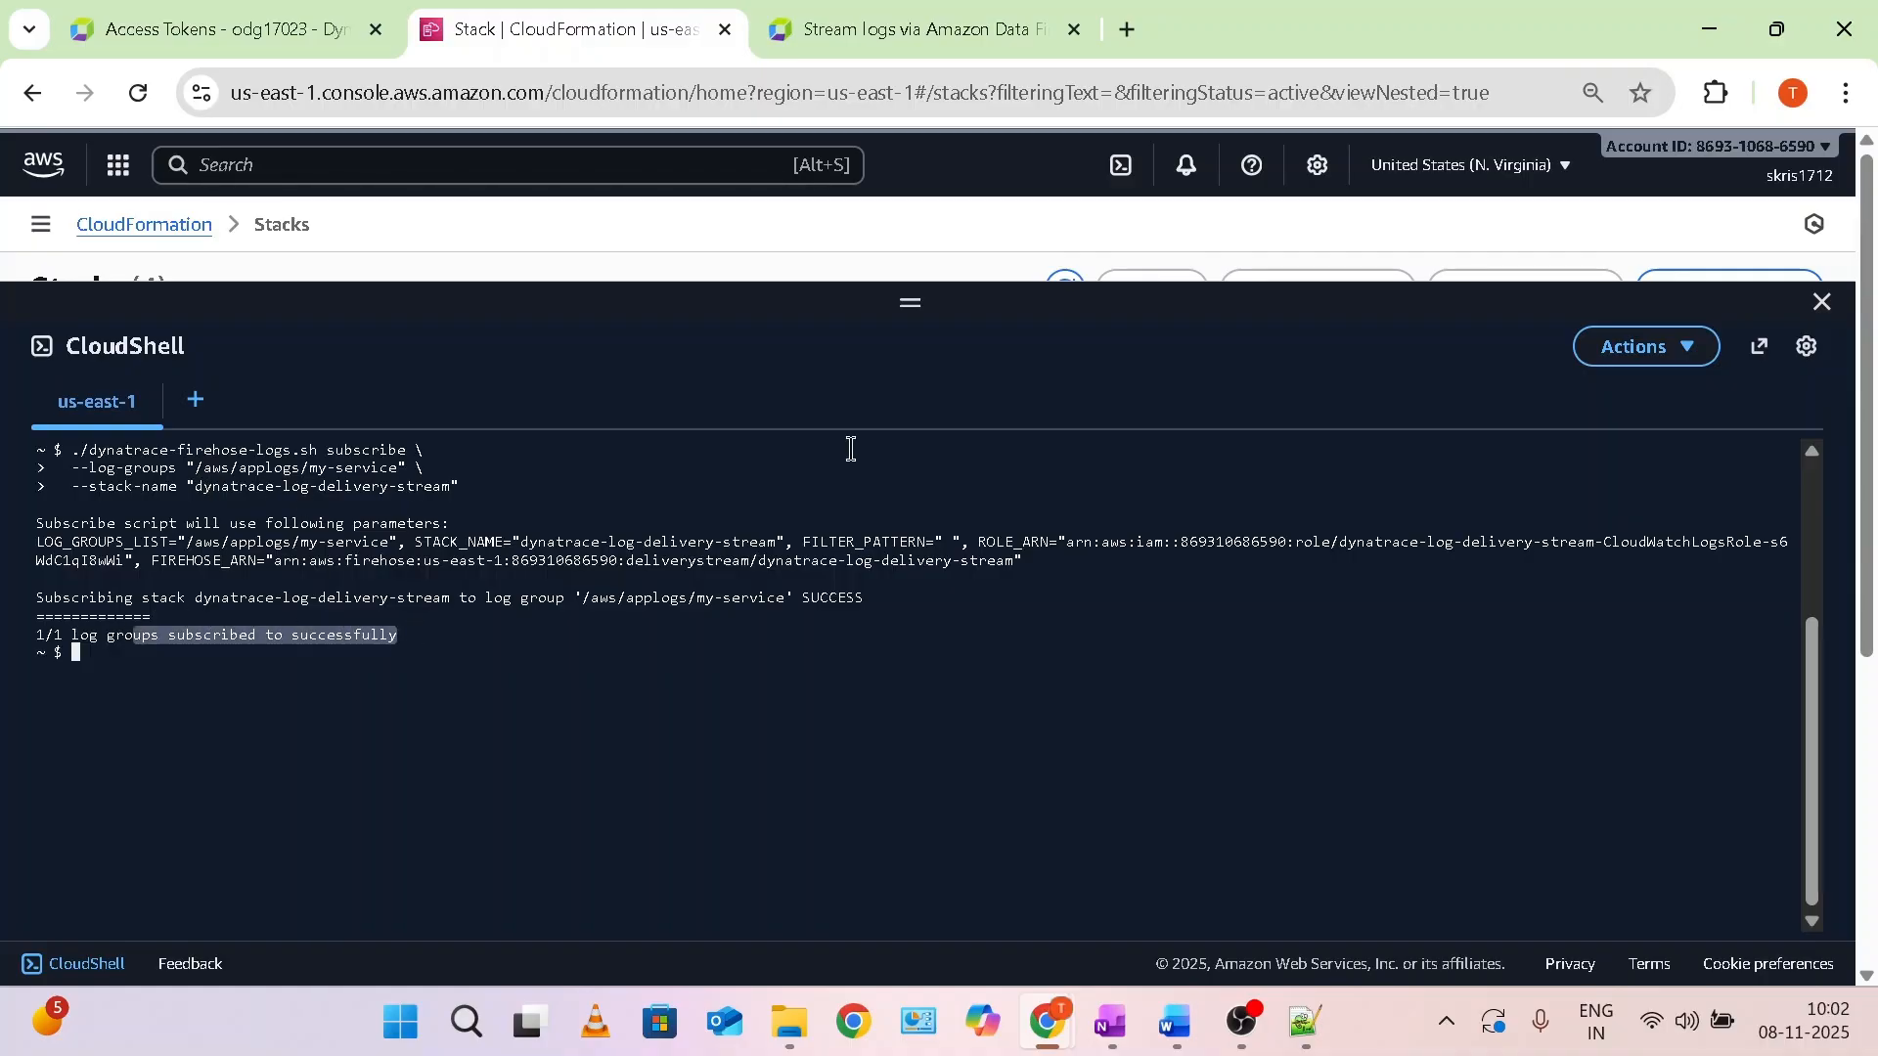
# Shrink the CloudShell pane, refresh the stacks list, and open the CloudWatch log groups list.
pyautogui.moveTo(910, 302); pyautogui.dragTo(910, 708)
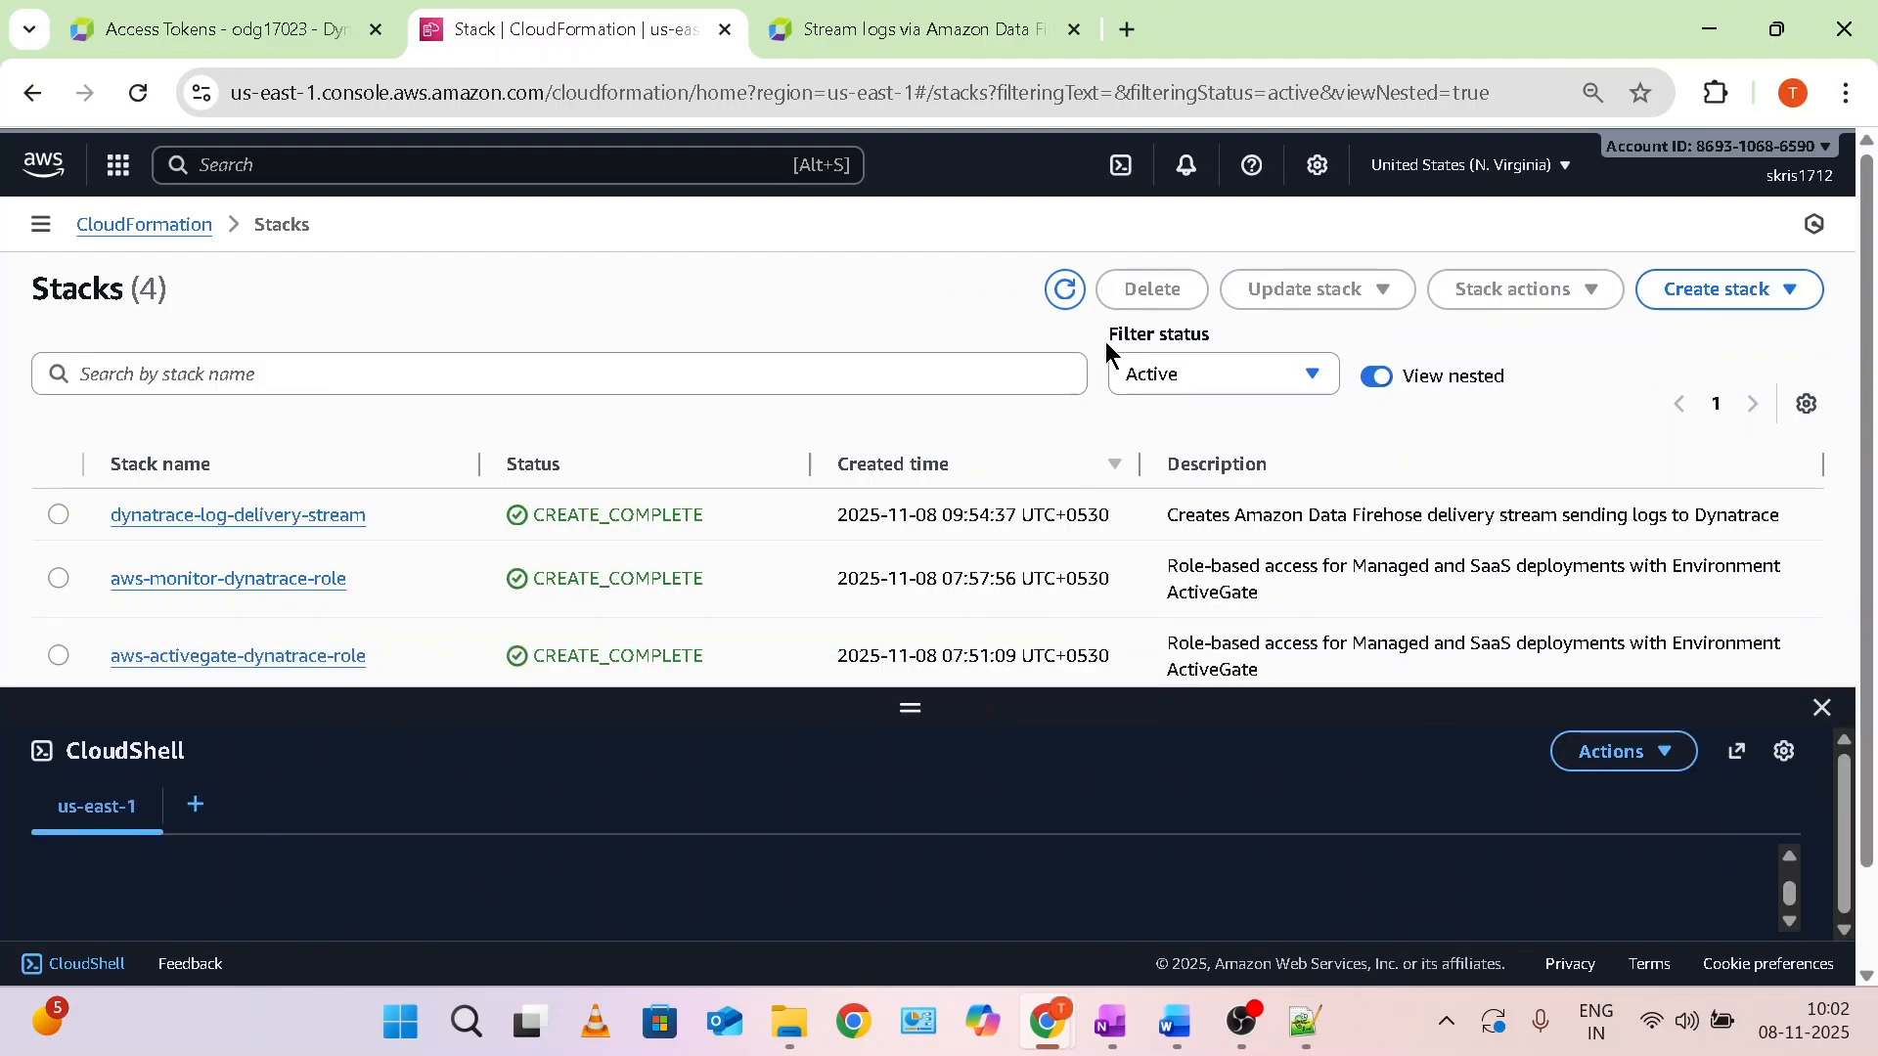
pyautogui.click(1061, 299)
pyautogui.click(484, 172)
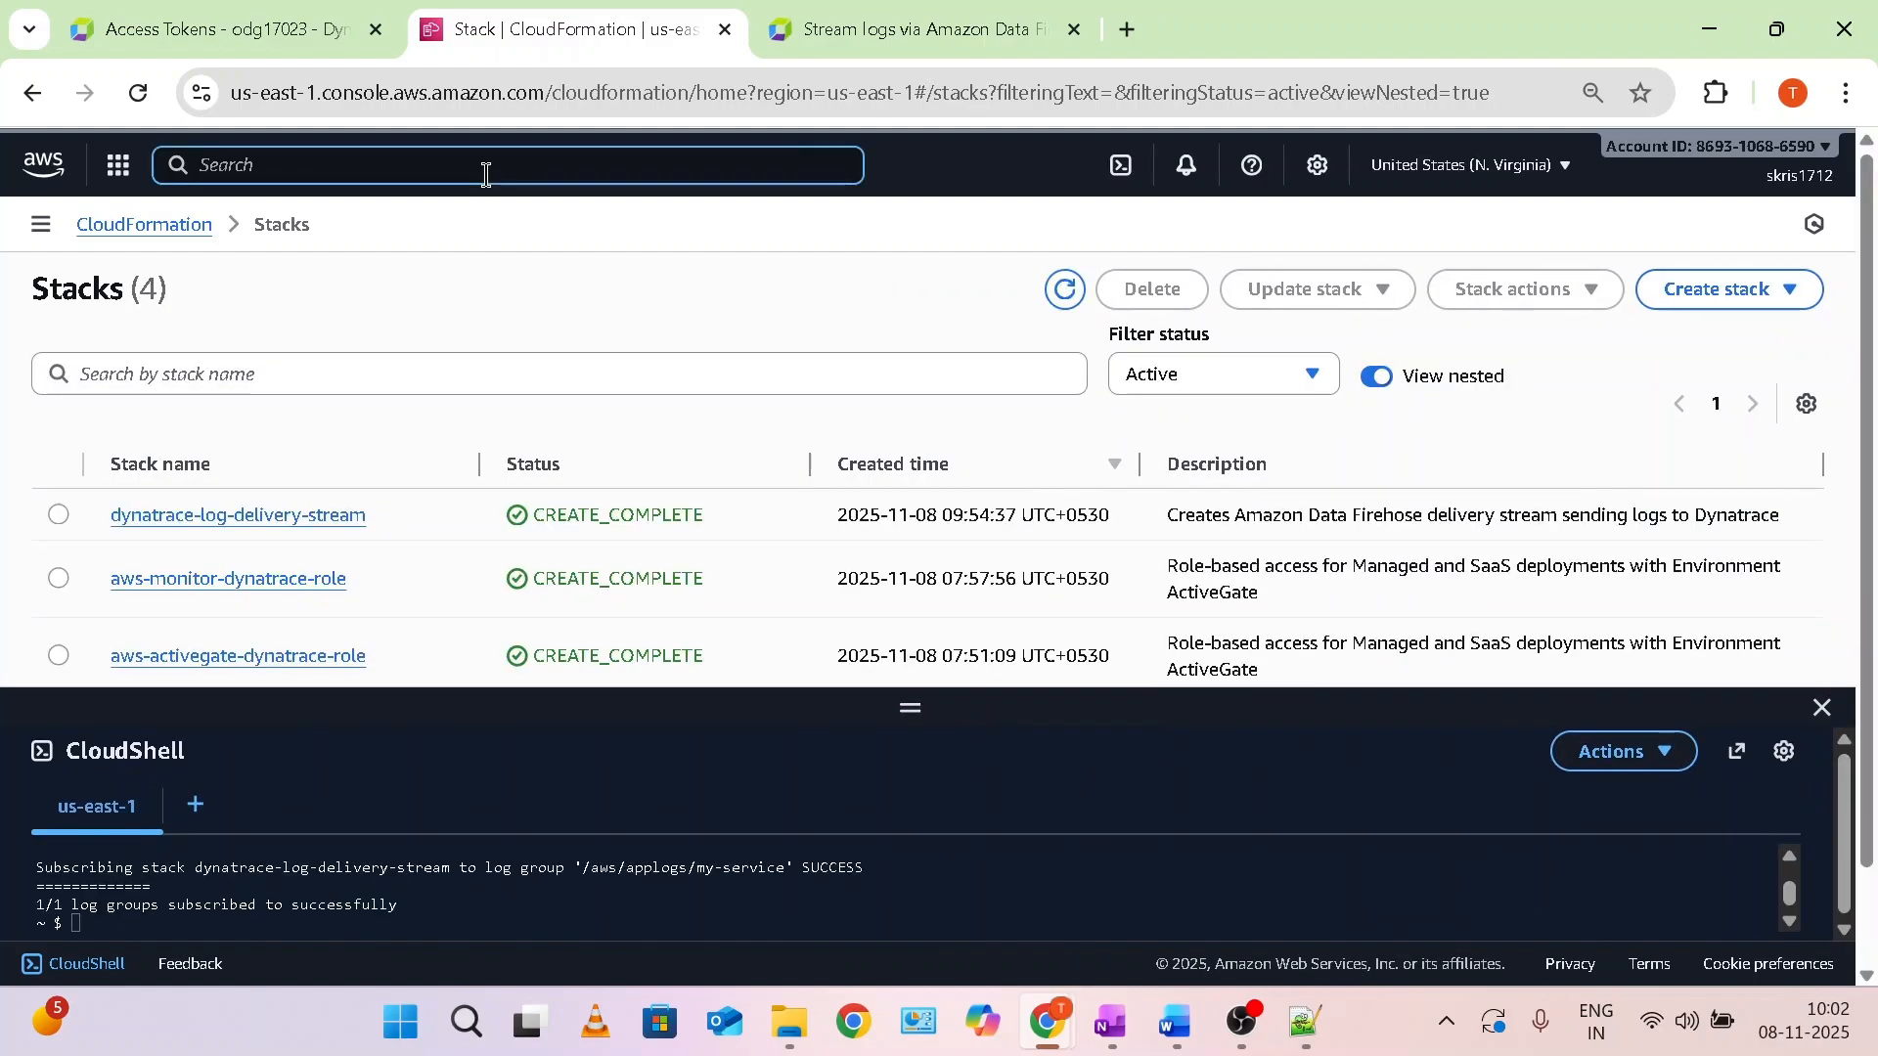
pyautogui.write('cloudwatch')
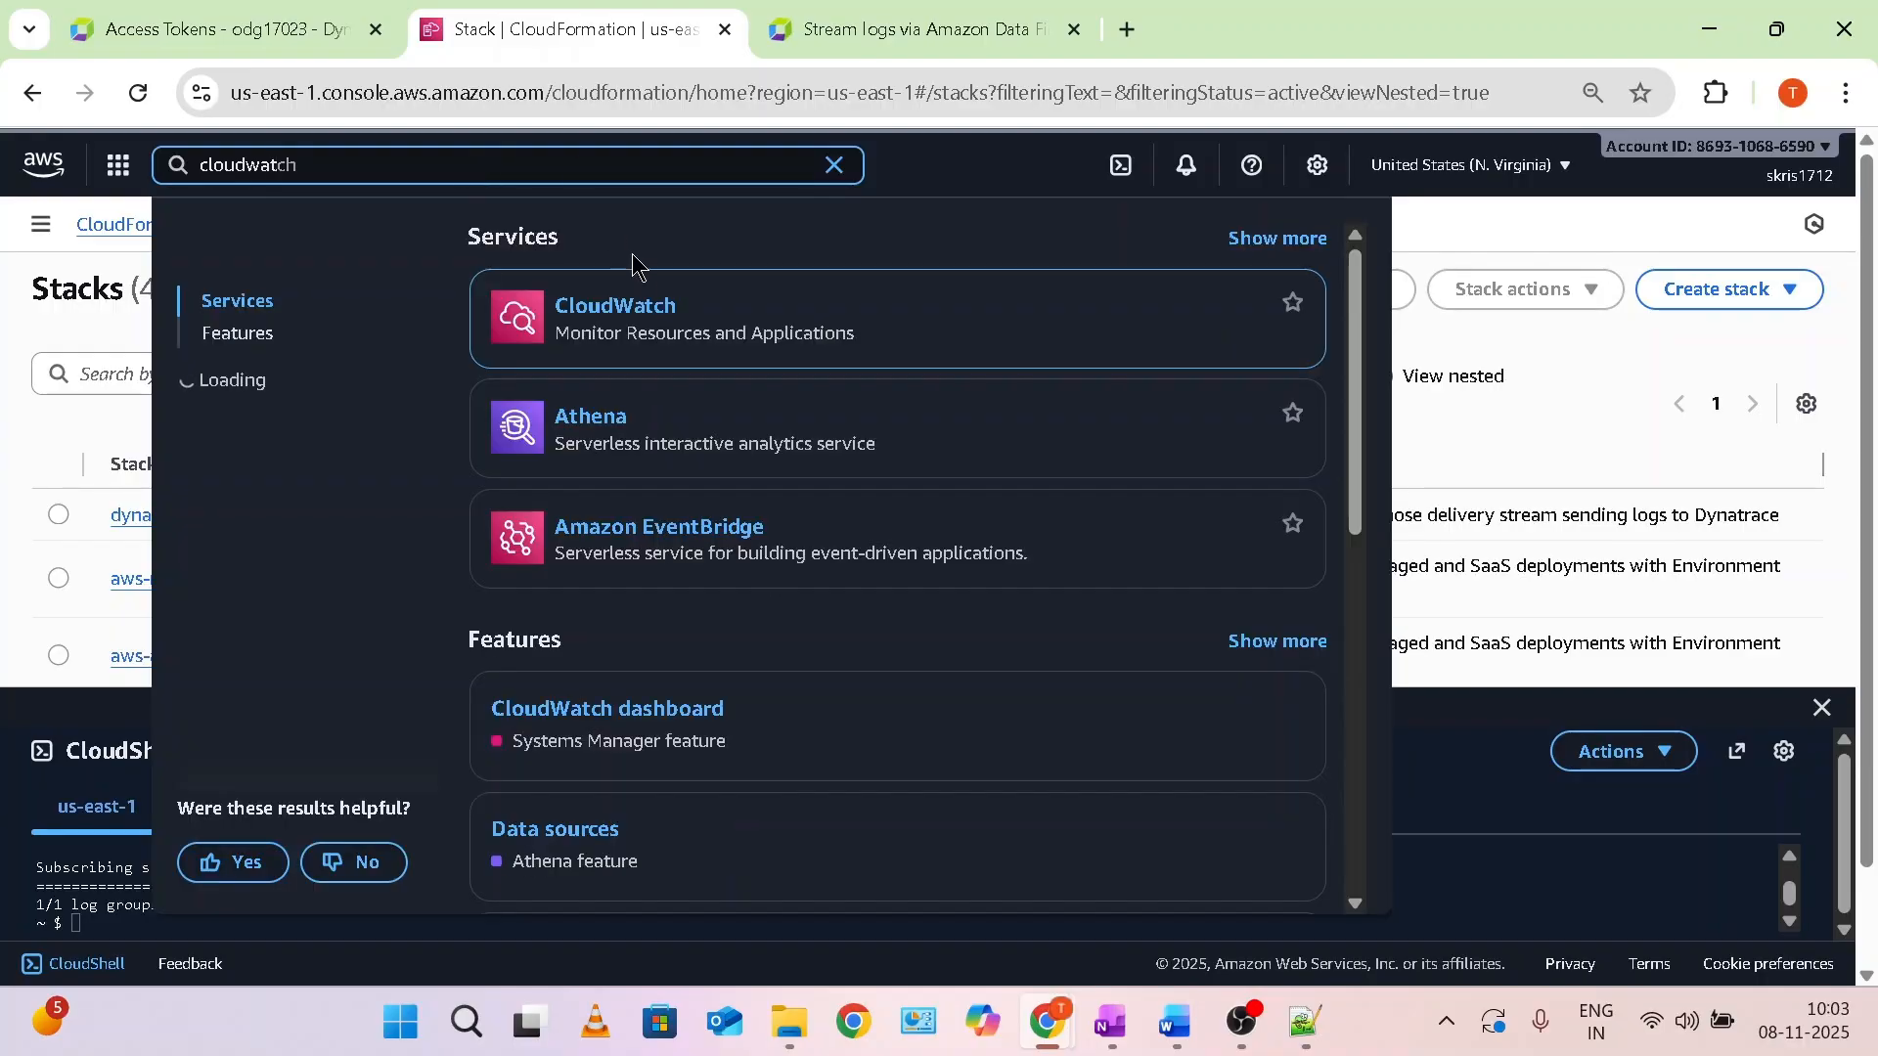
pyautogui.click(636, 311)
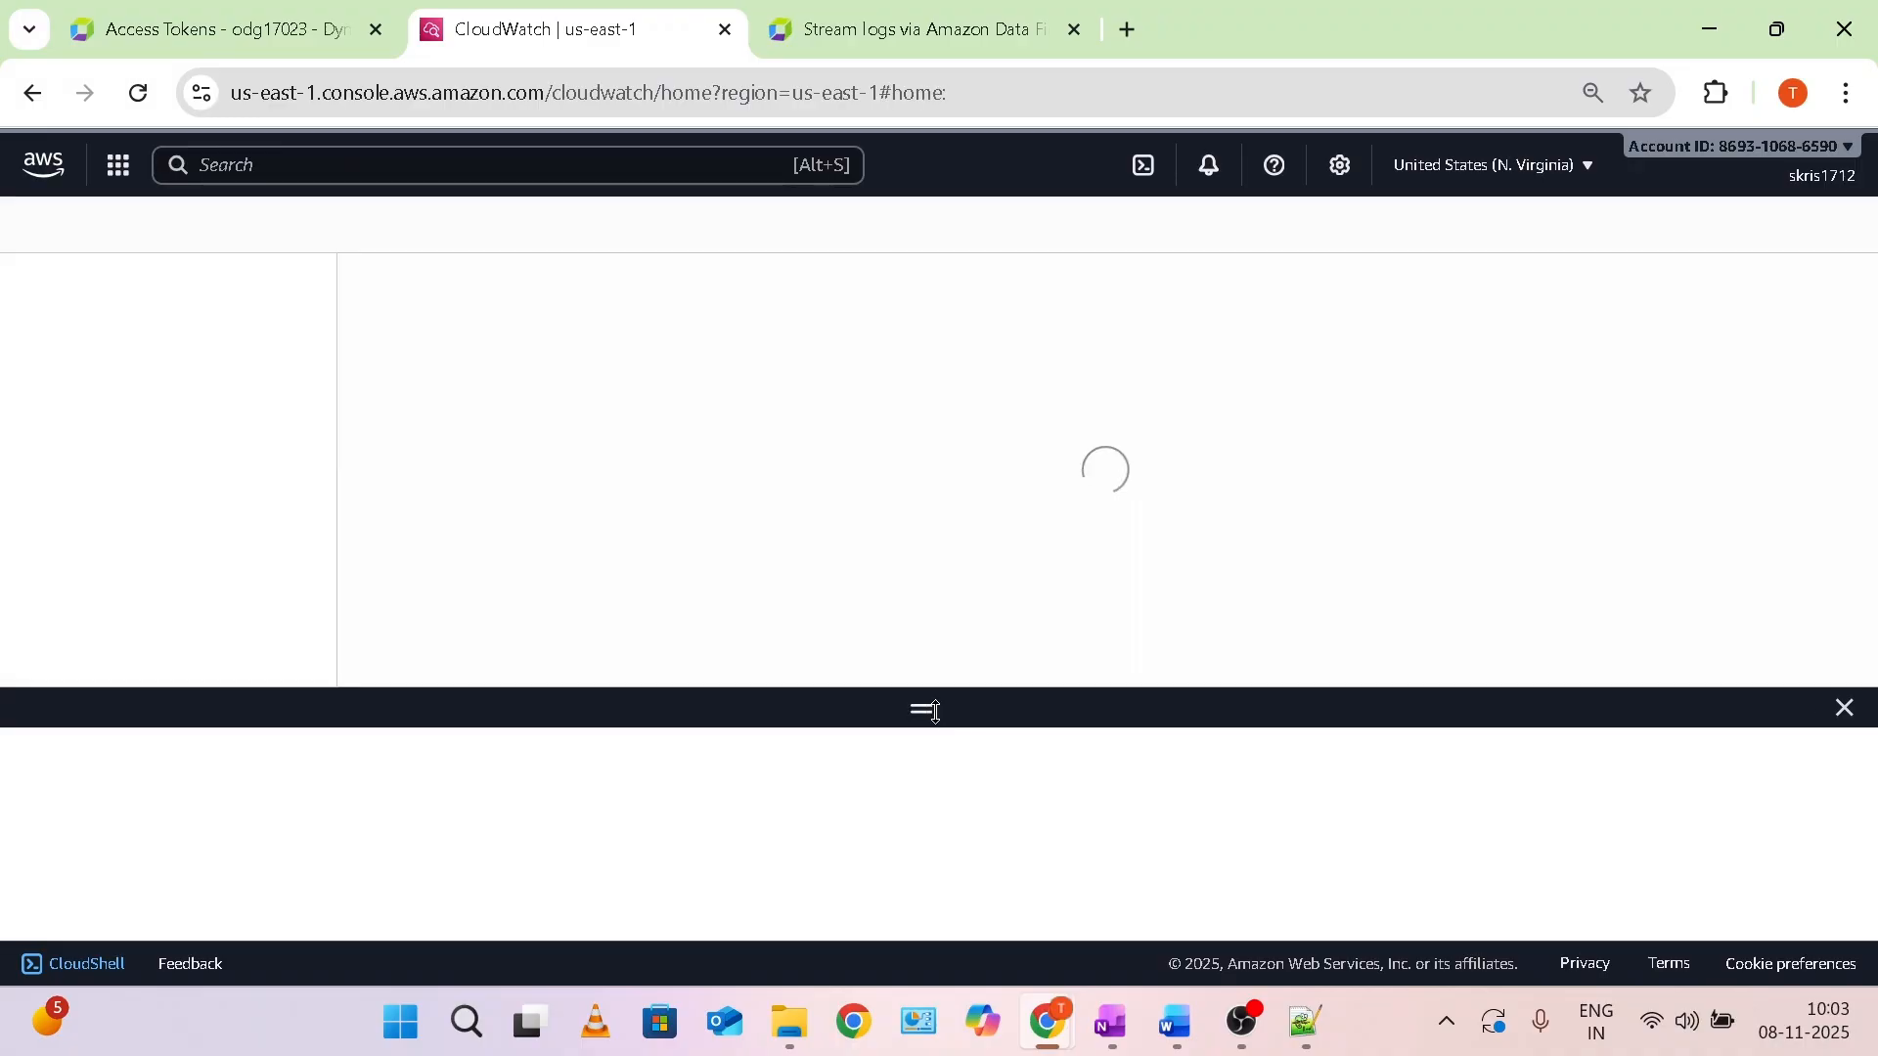
pyautogui.moveTo(927, 711); pyautogui.dragTo(925, 883)
pyautogui.click(90, 757)
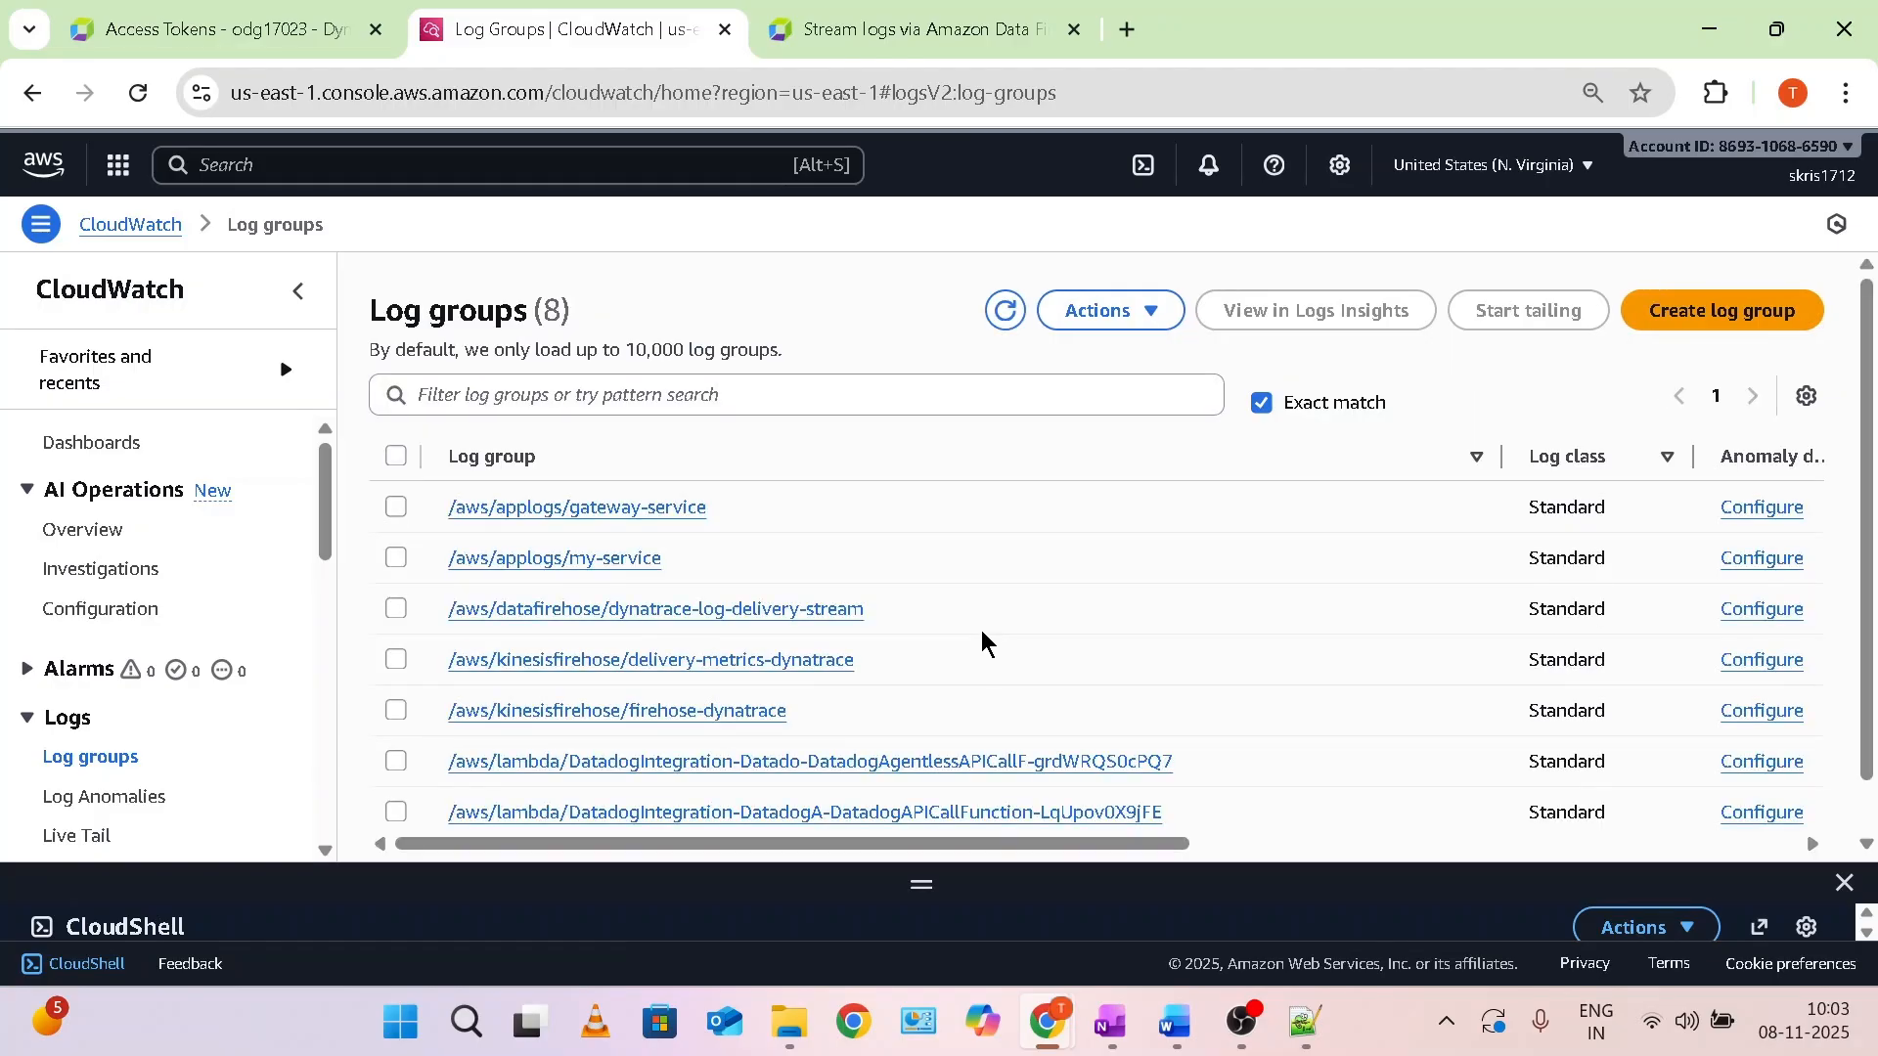
# Open log group /aws/applogs/my-service and check its subscription filters, widening the filter name and destination ARN columns.
pyautogui.click(603, 560)
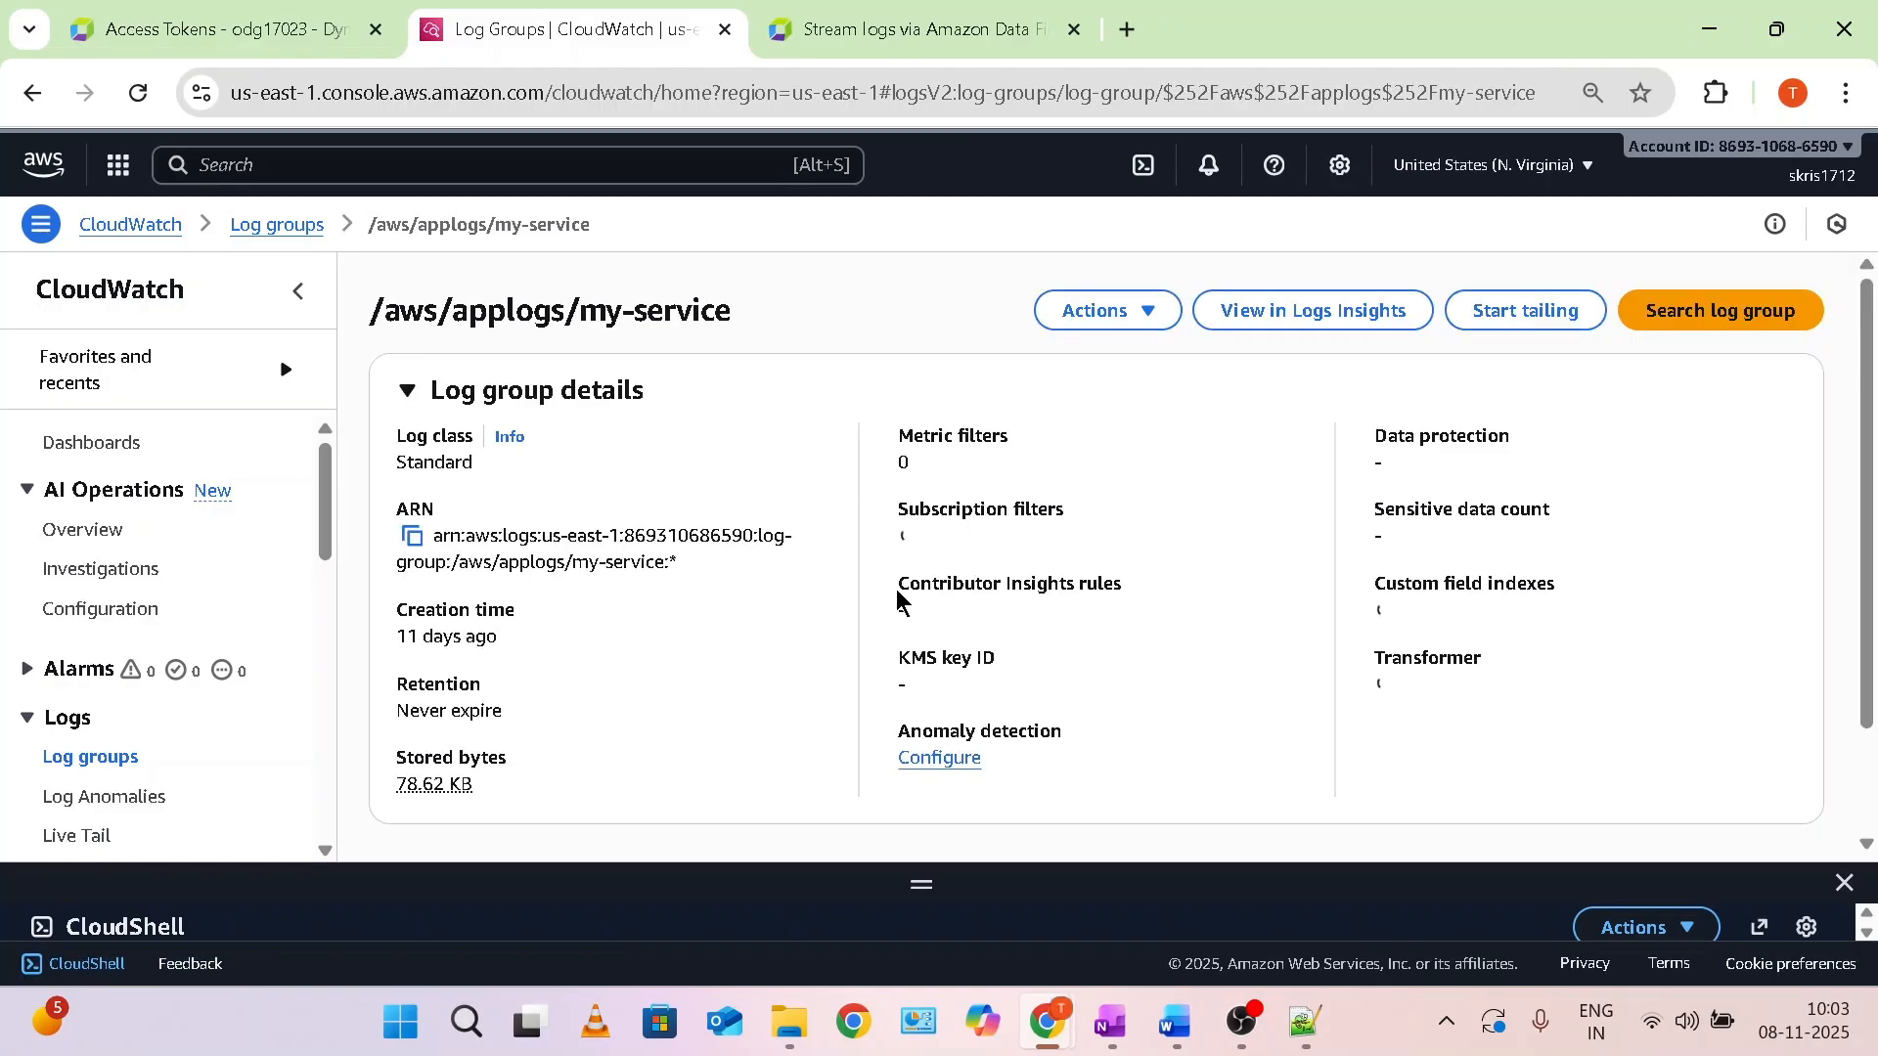
pyautogui.scroll(-3, 896, 599)
pyautogui.click(1303, 495)
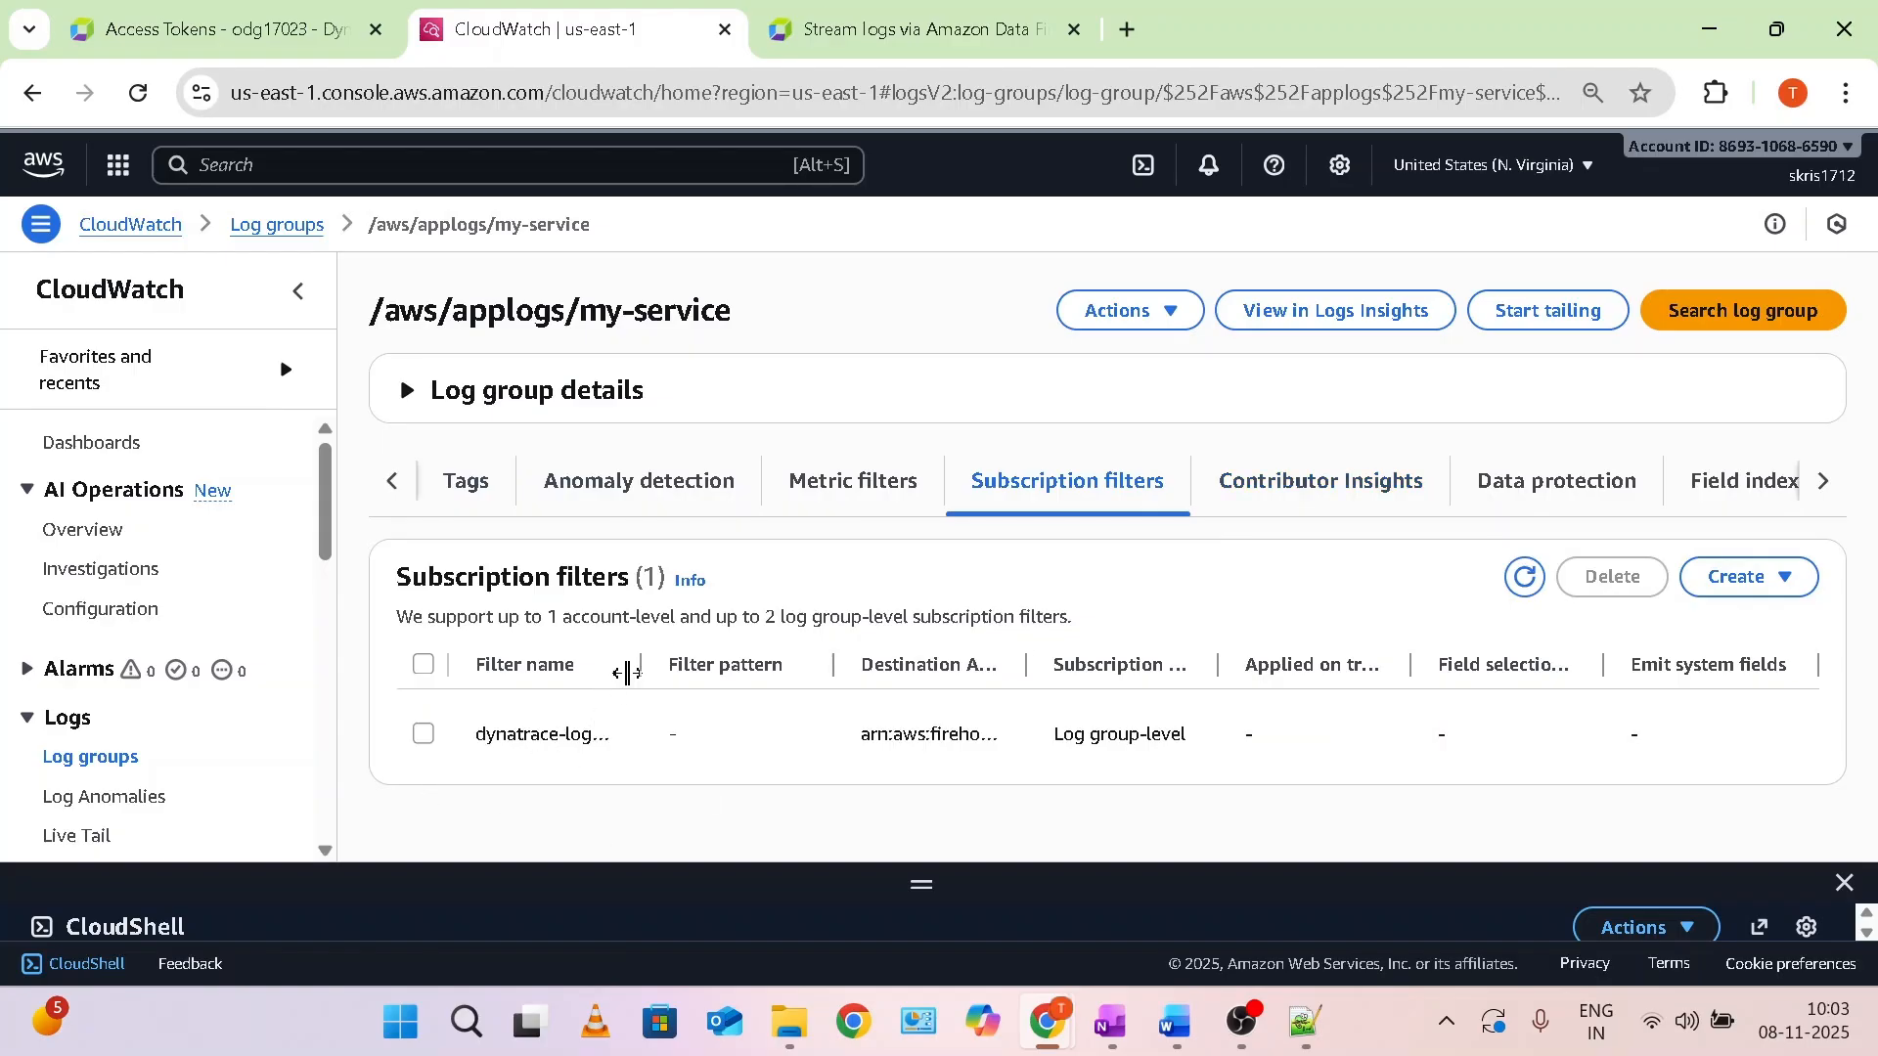
pyautogui.moveTo(627, 672); pyautogui.dragTo(766, 668)
pyautogui.moveTo(1143, 670); pyautogui.dragTo(1362, 668)
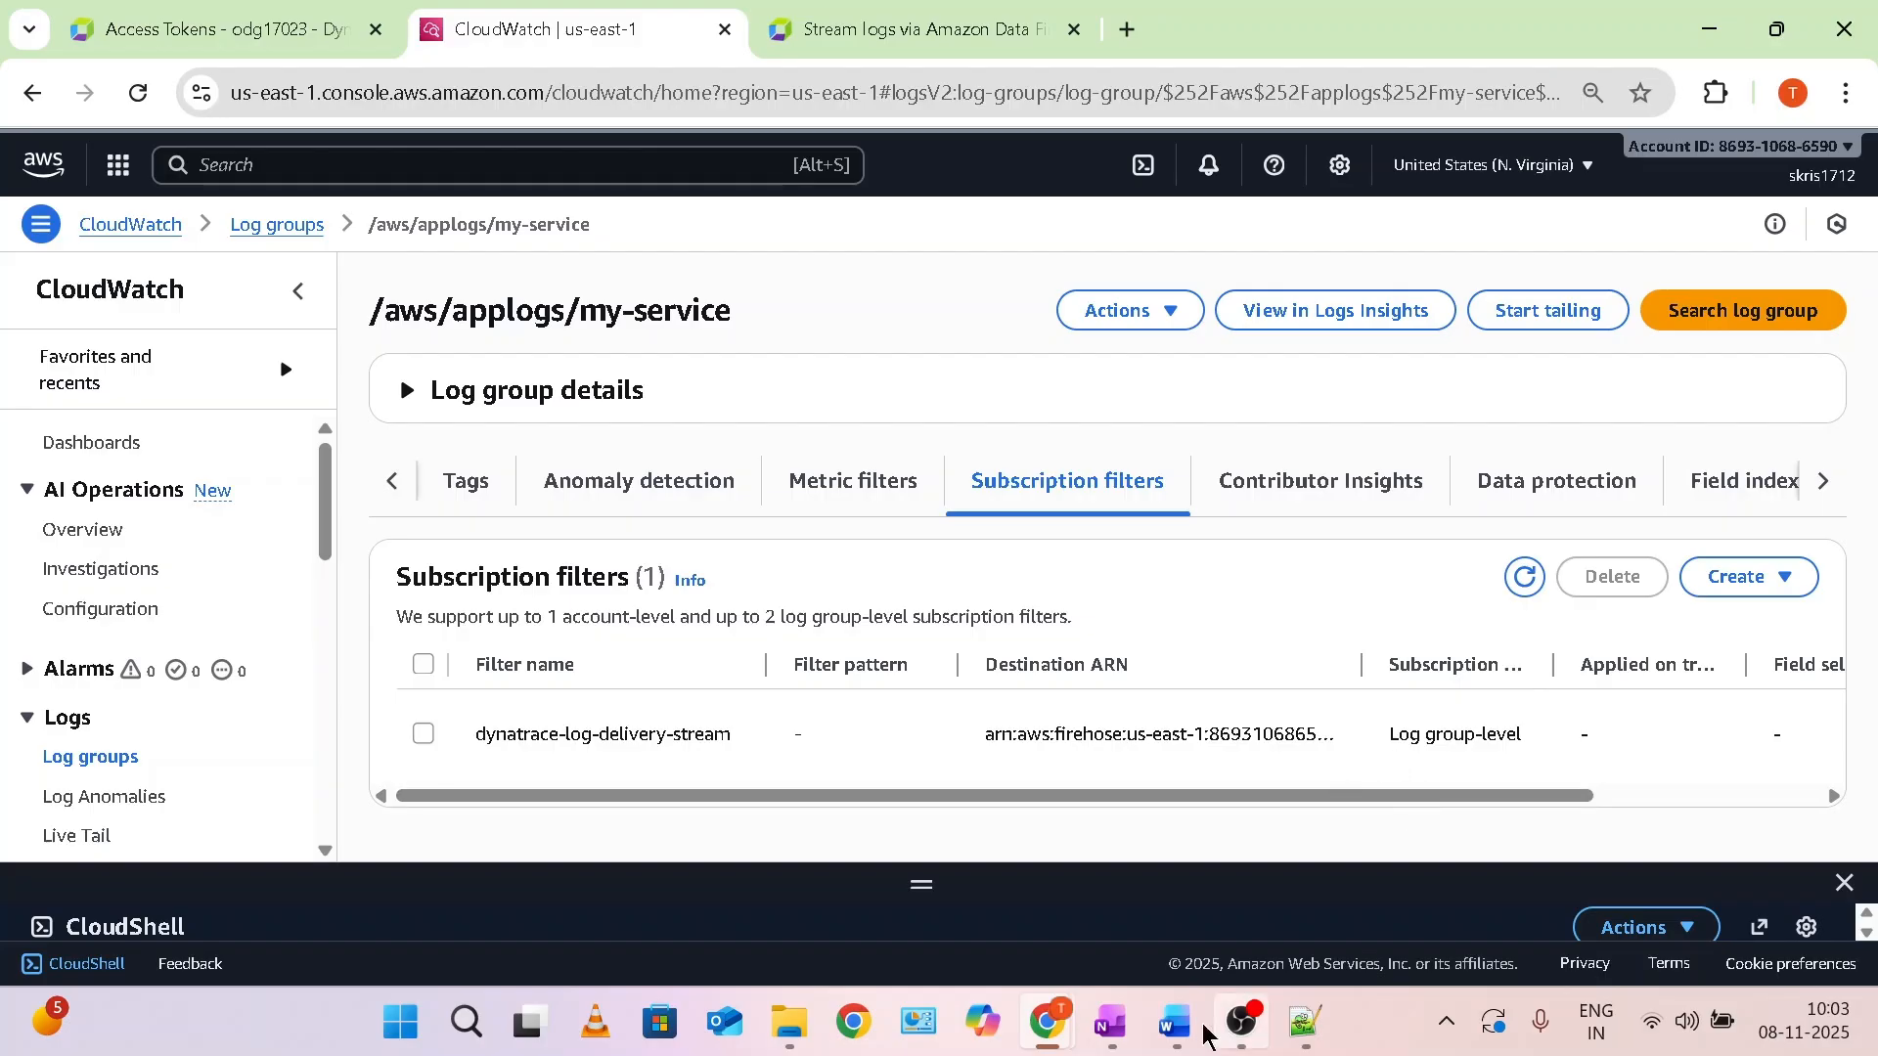
# Switch to the Word notes and review the subscription filter screenshot, sample logs, and ERROR-only subscribe example.
pyautogui.click(1203, 1027)
pyautogui.scroll(-10, 900, 643)
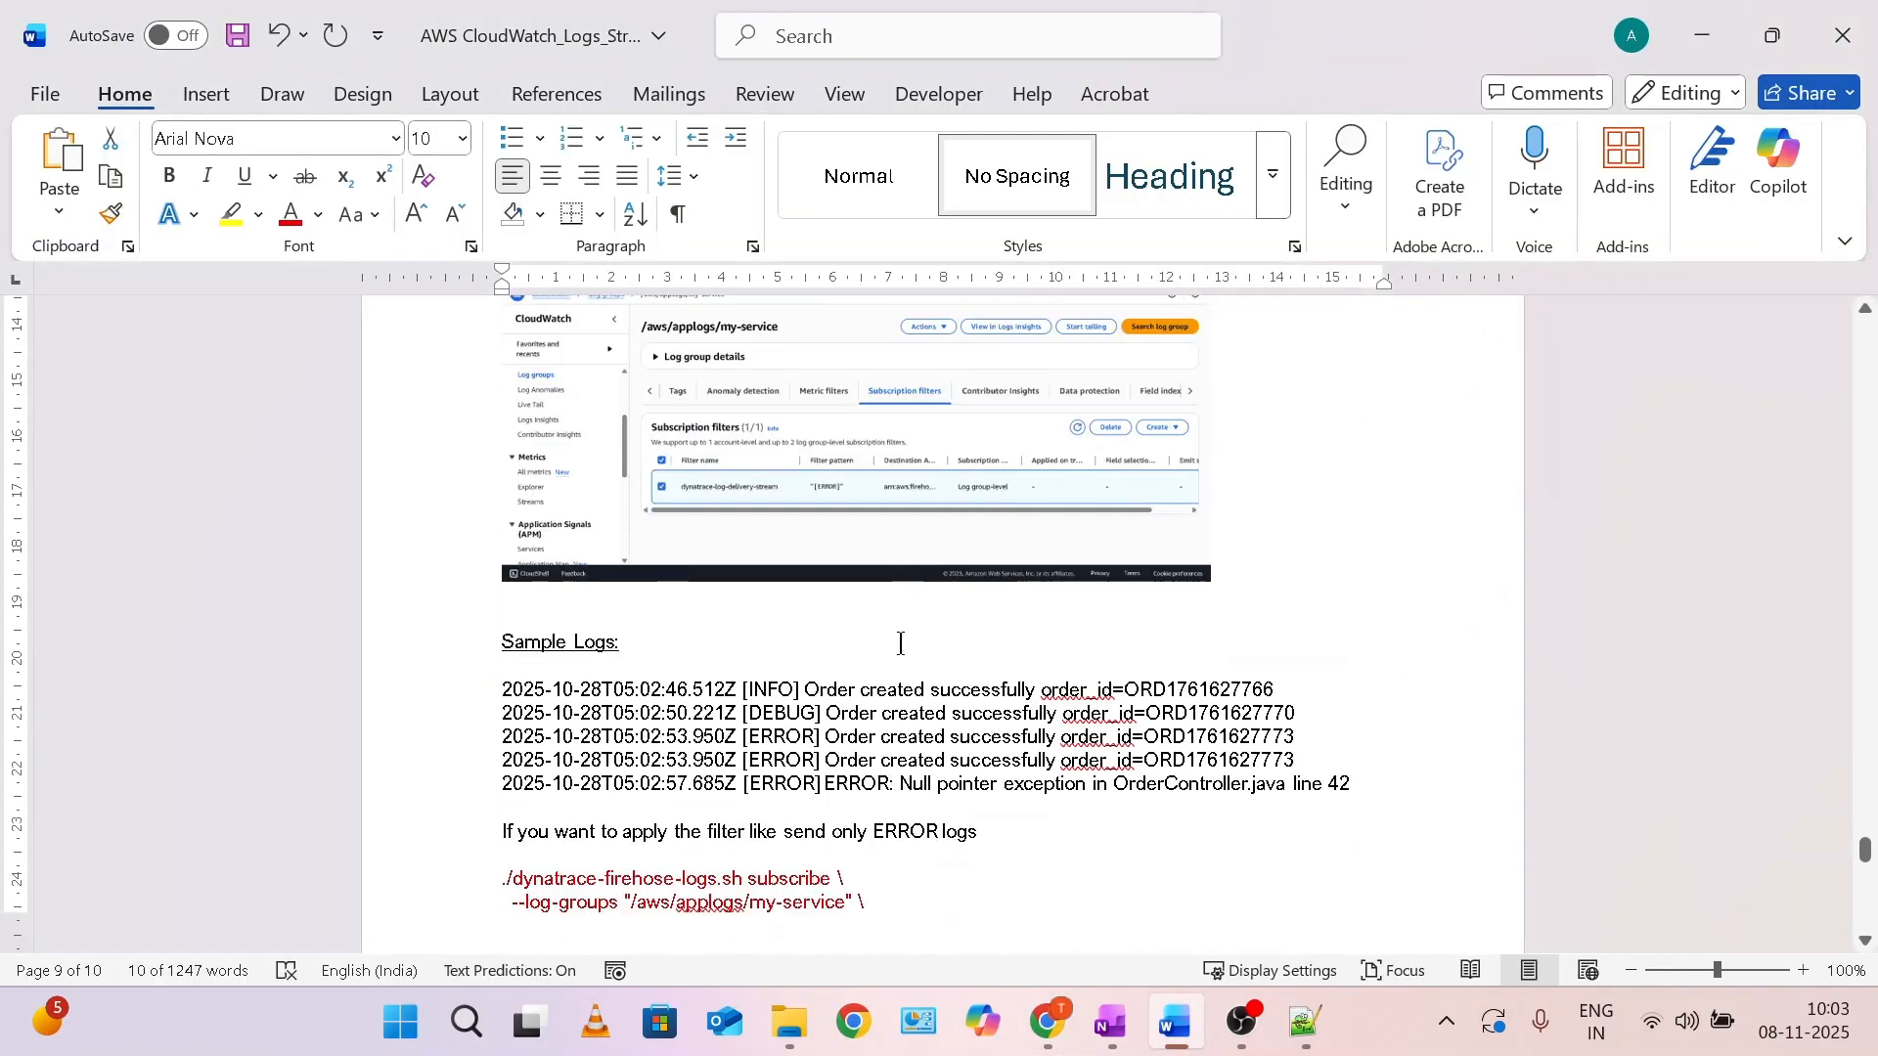
pyautogui.scroll(-2, 900, 644)
pyautogui.scroll(5, 889, 640)
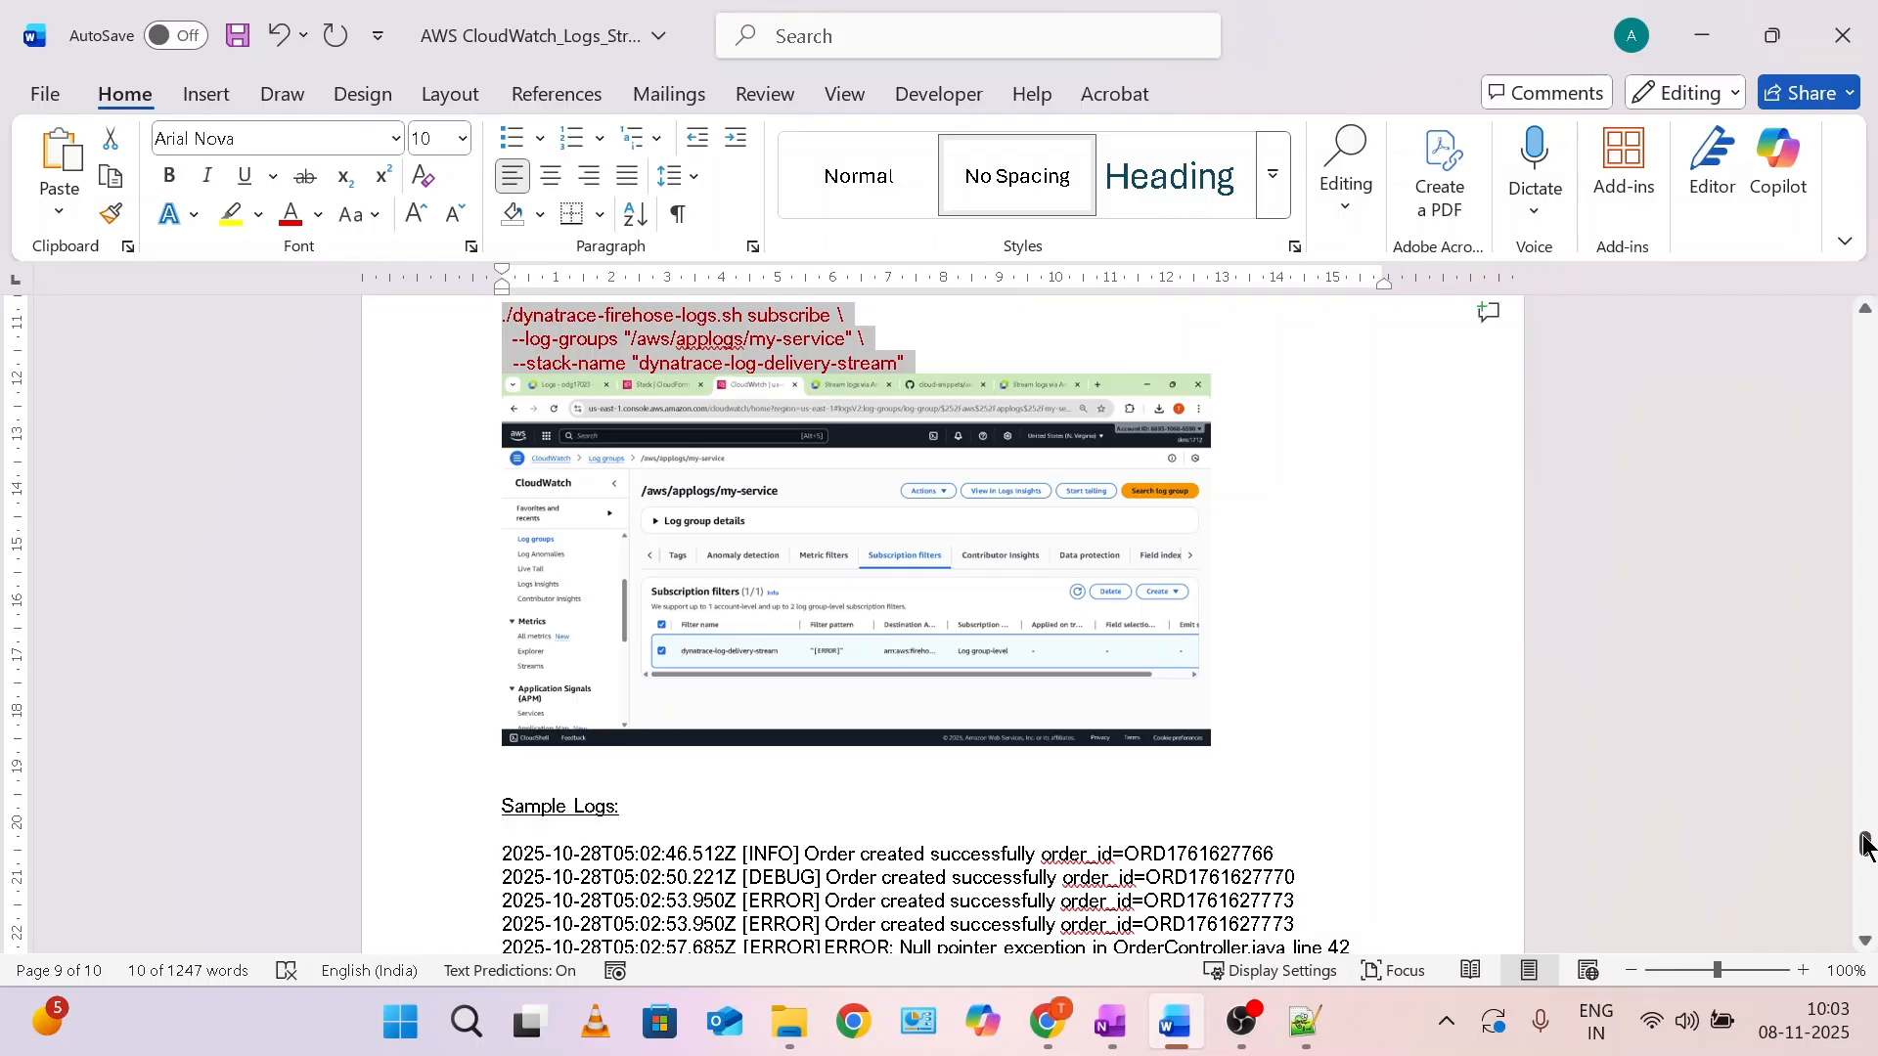
pyautogui.moveTo(1865, 847); pyautogui.dragTo(1830, 424)
# Switch to Notepad++ and review the saved Dynatrace token, environment URL, and API URL and key variables.
pyautogui.click(1308, 1022)
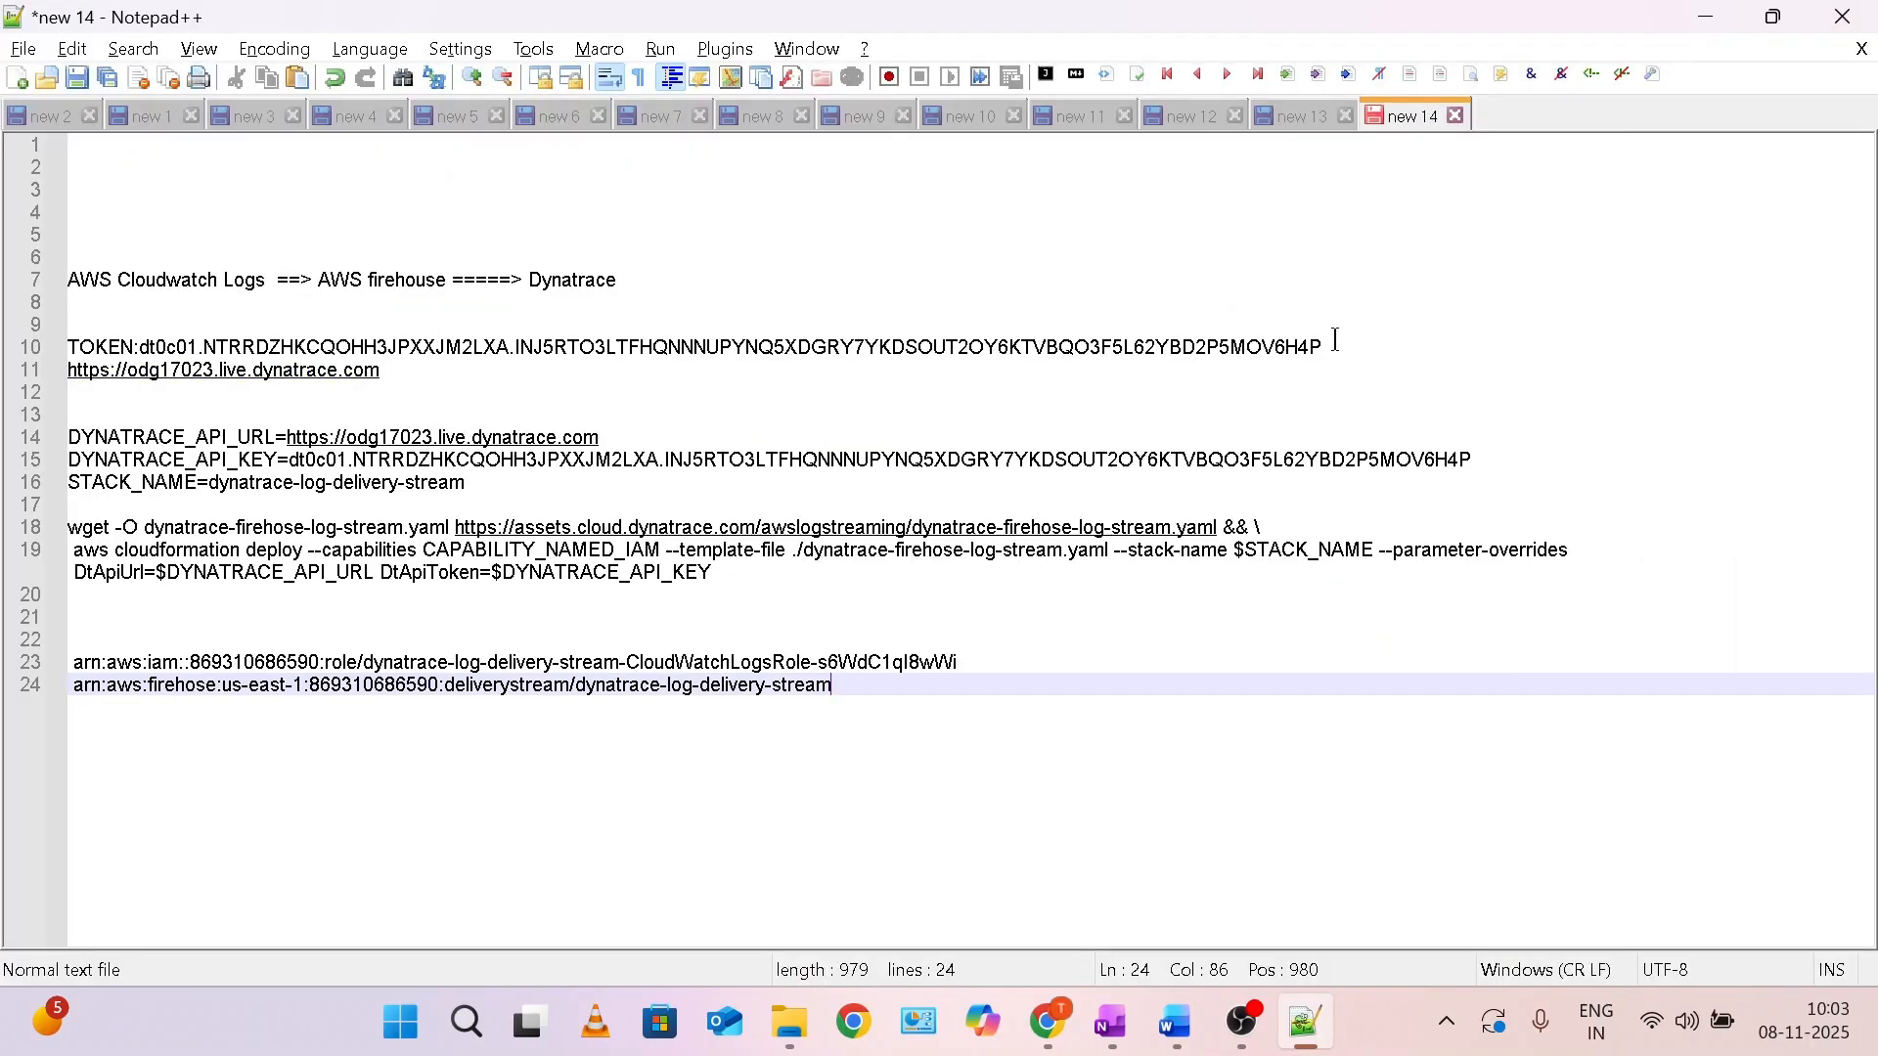
pyautogui.moveTo(1336, 340); pyautogui.dragTo(158, 357)
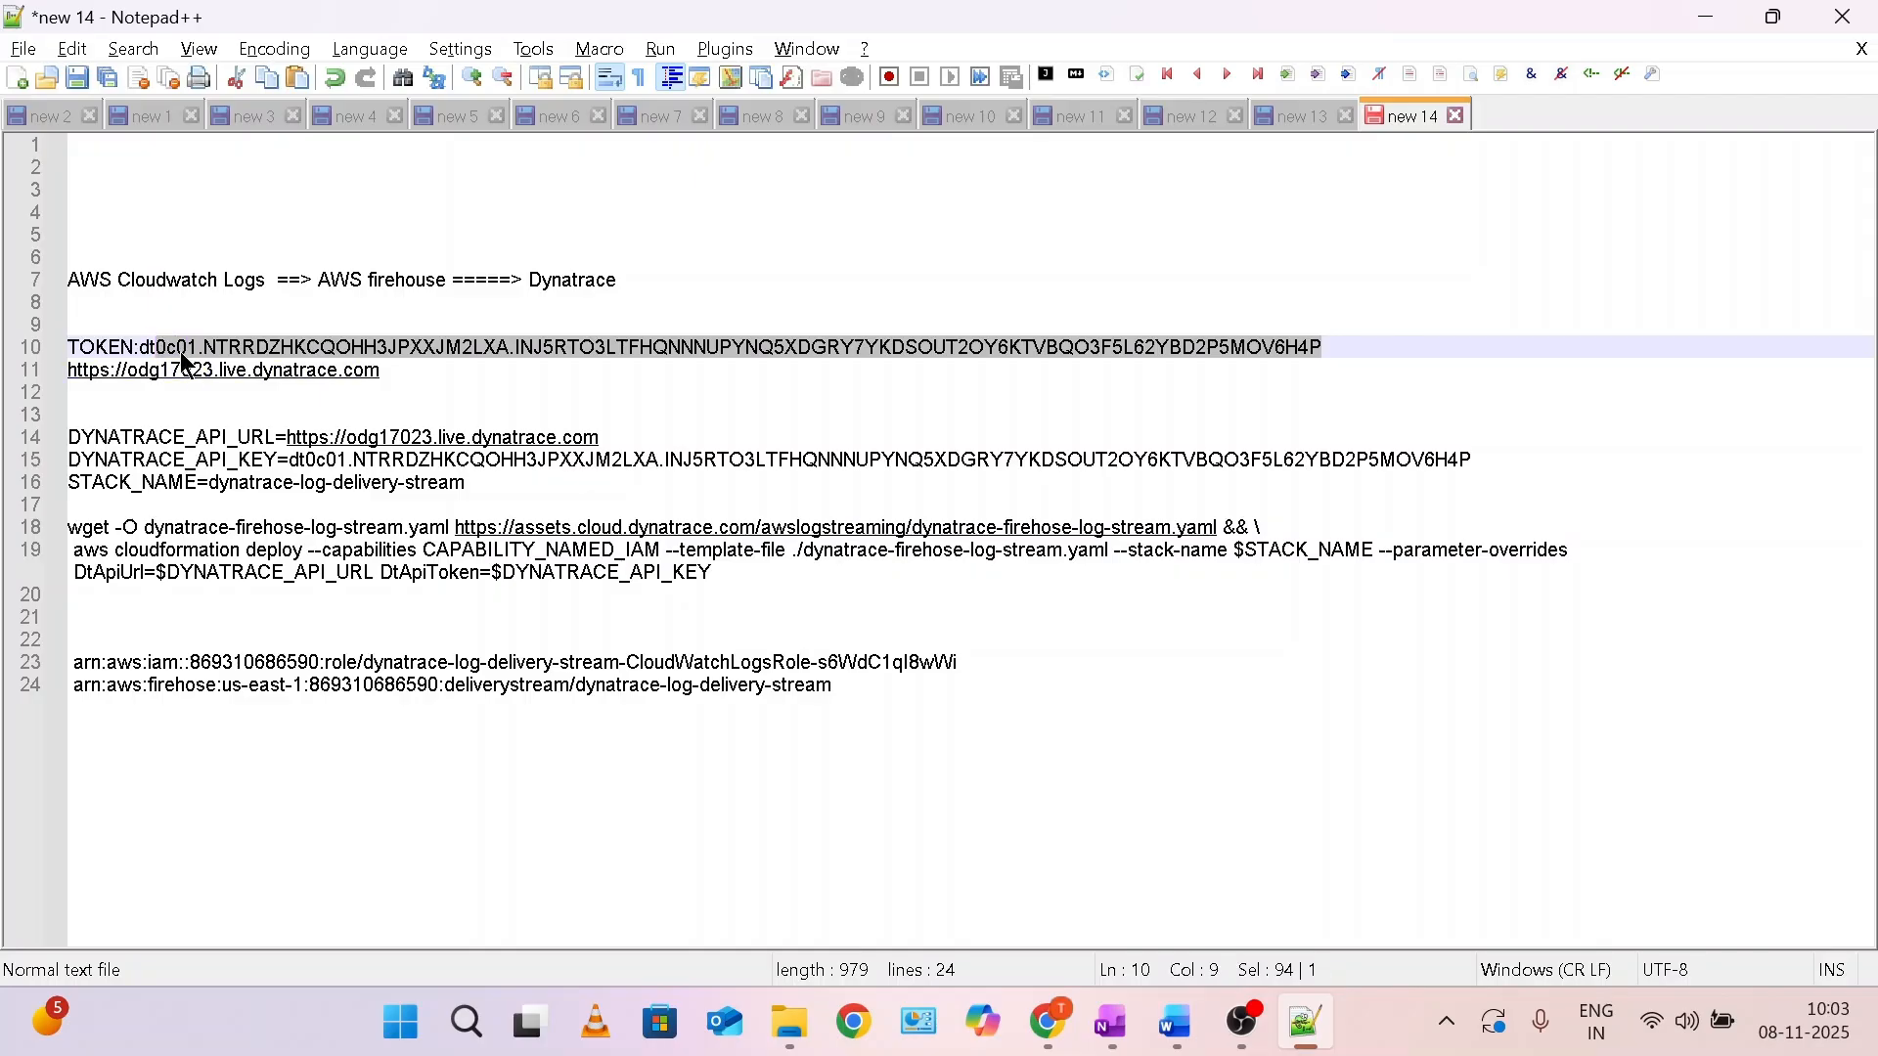
pyautogui.moveTo(394, 373); pyautogui.dragTo(69, 374)
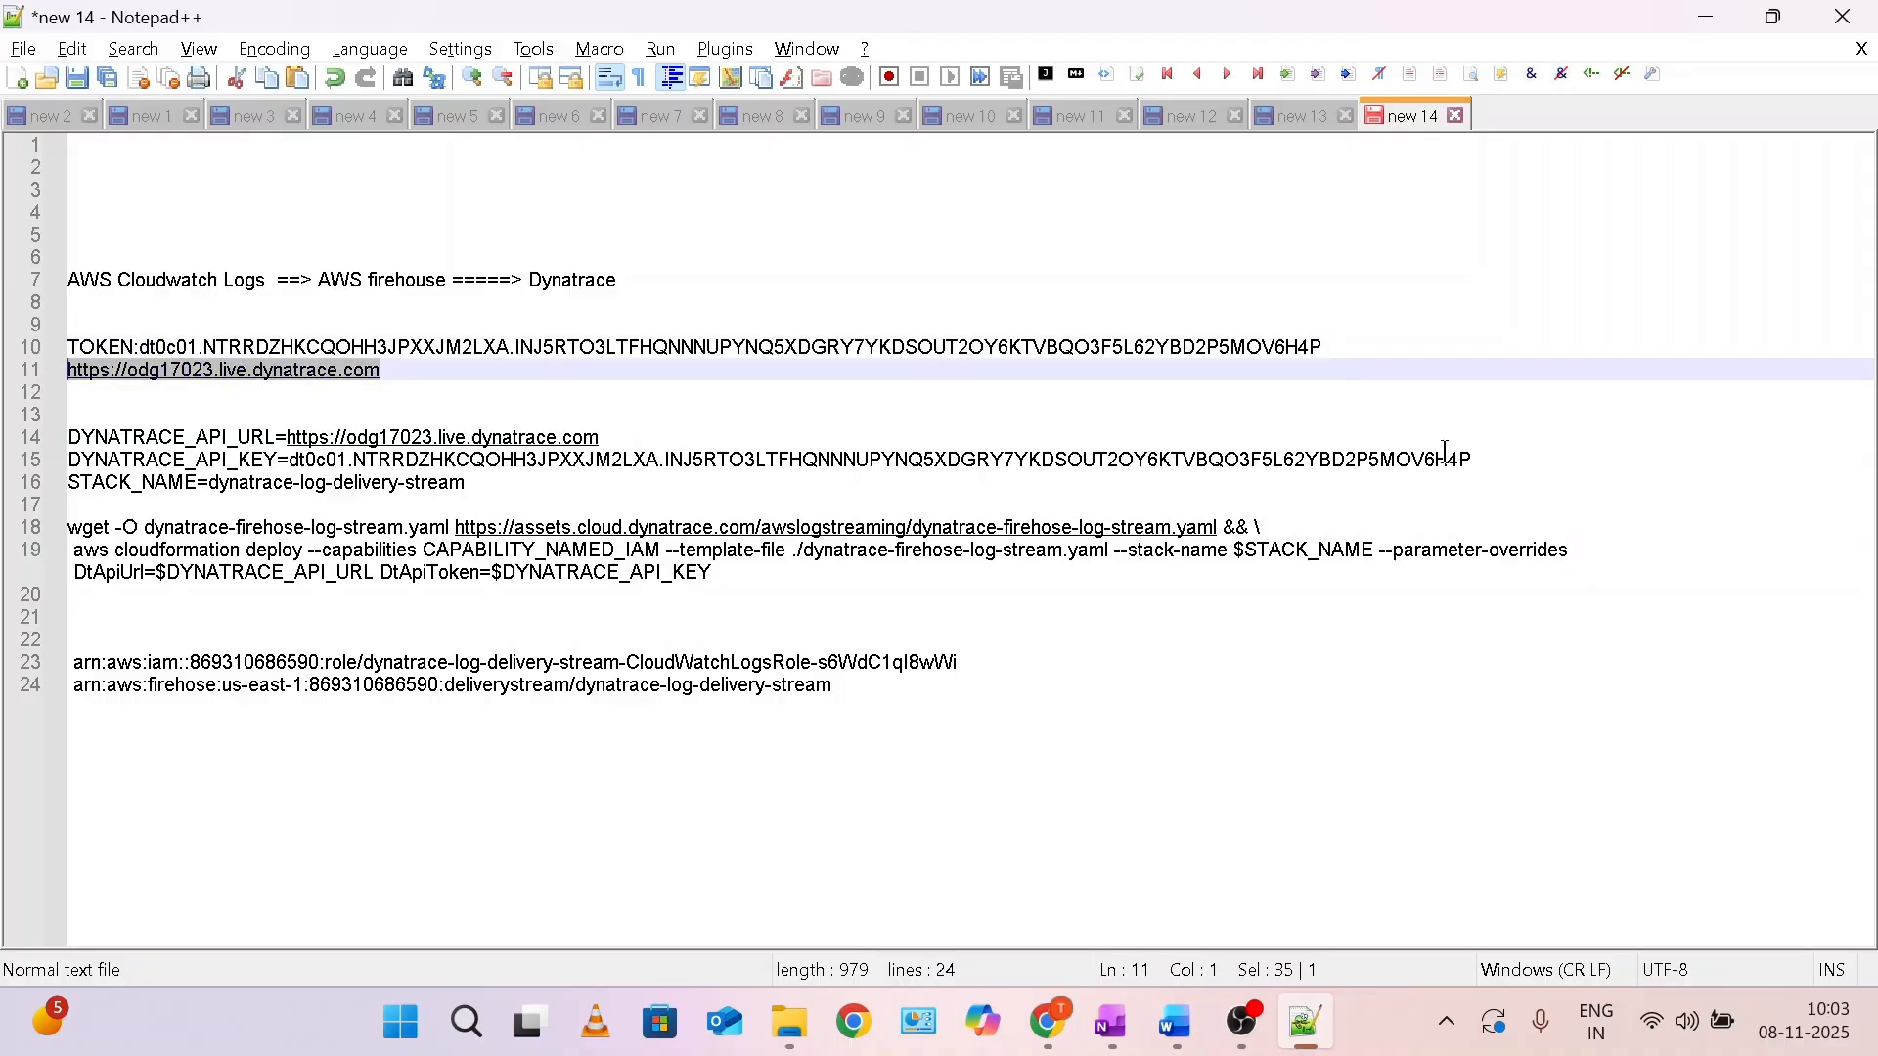
pyautogui.moveTo(1477, 460); pyautogui.dragTo(66, 436)
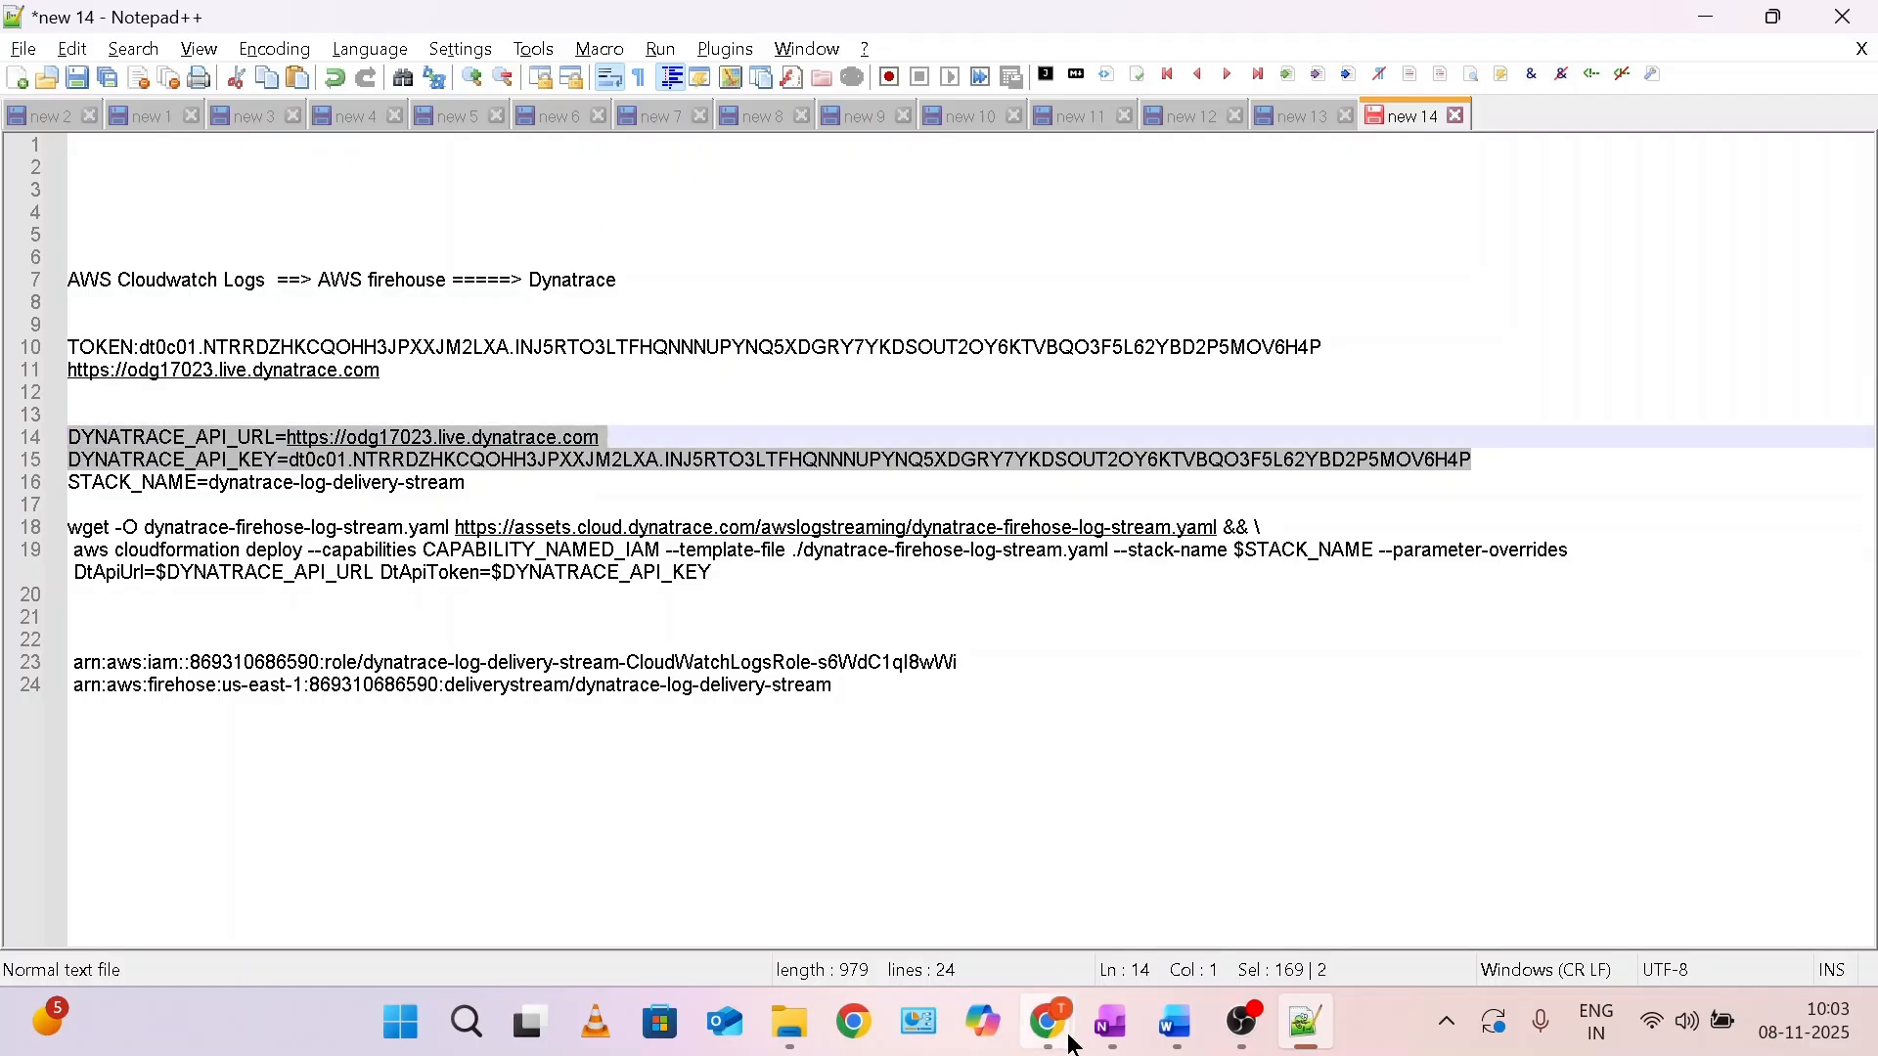
# Return to the Dynatrace documentation in Chrome and review the deployment script's API URL, API key, and stack name variables.
pyautogui.moveTo(1050, 1022)
pyautogui.click(965, 841)
pyautogui.click(910, 30)
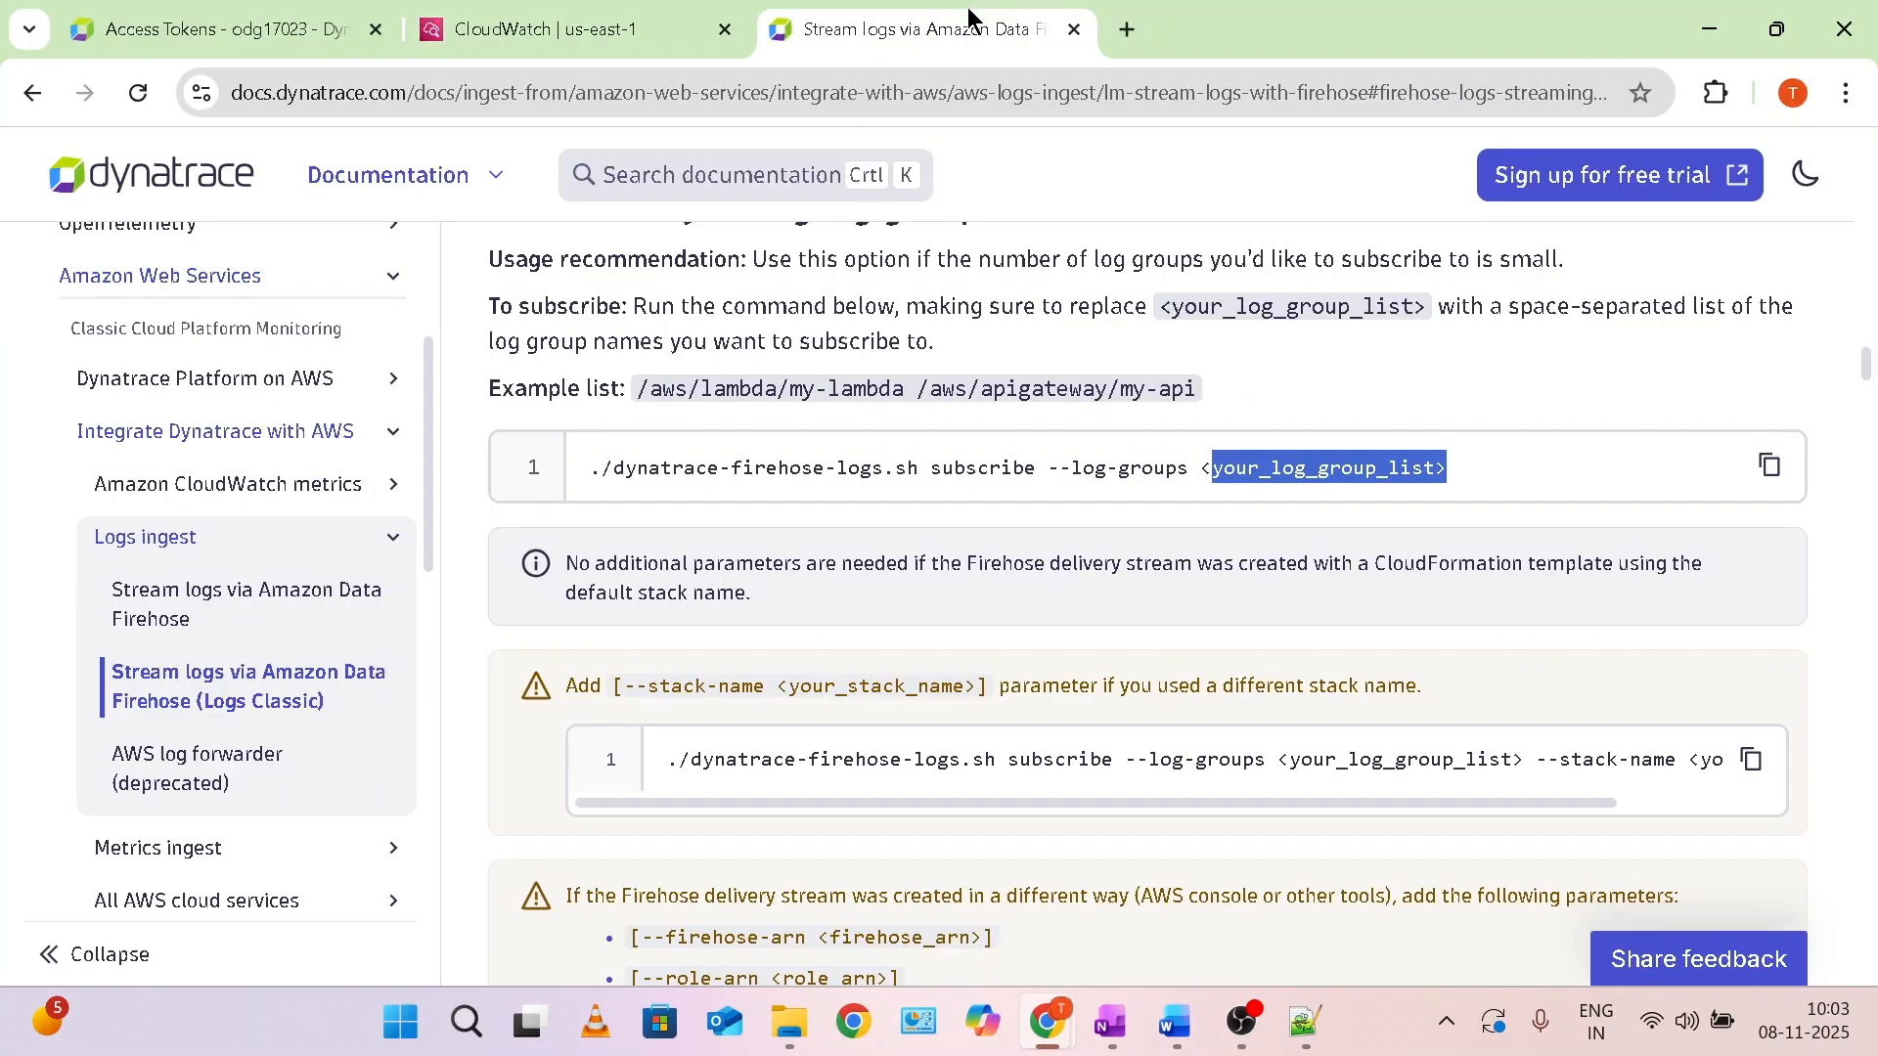
pyautogui.scroll(15, 1043, 466)
pyautogui.scroll(3, 1045, 473)
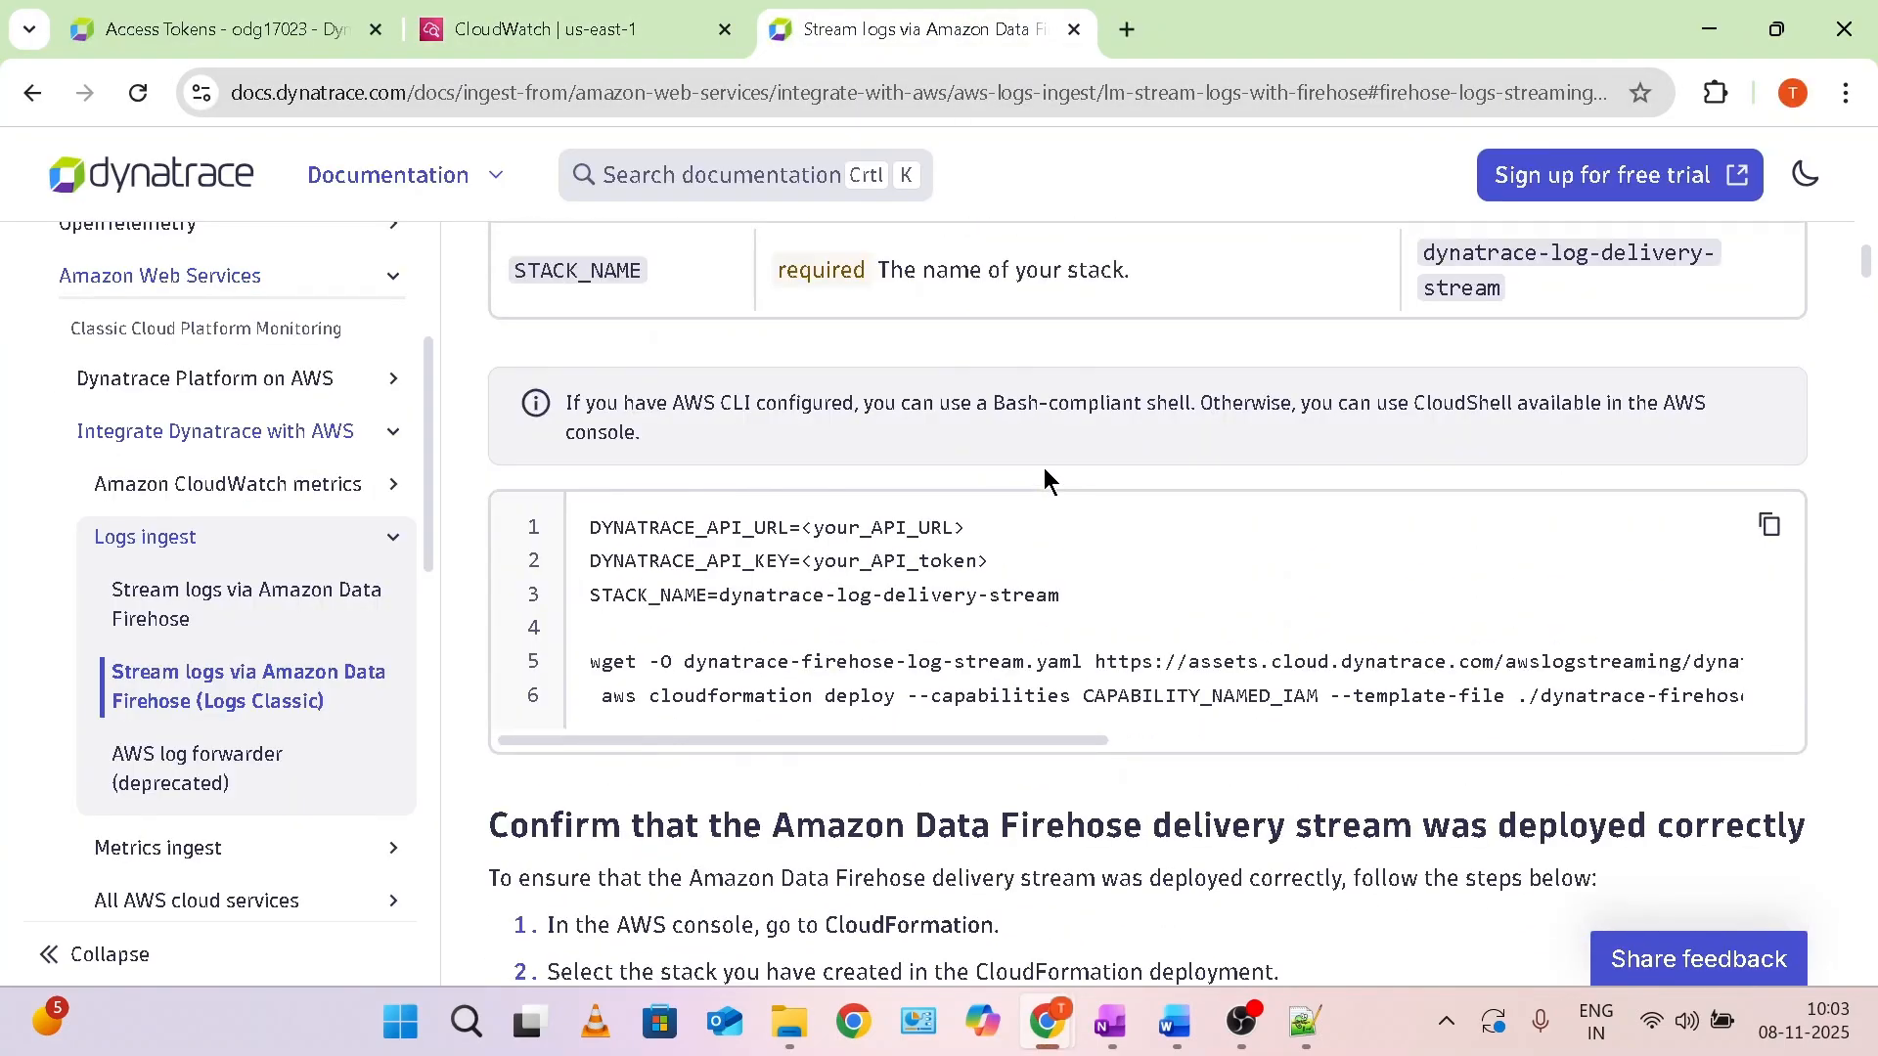
pyautogui.moveTo(590, 541); pyautogui.dragTo(1060, 599)
pyautogui.doubleClick(926, 598)
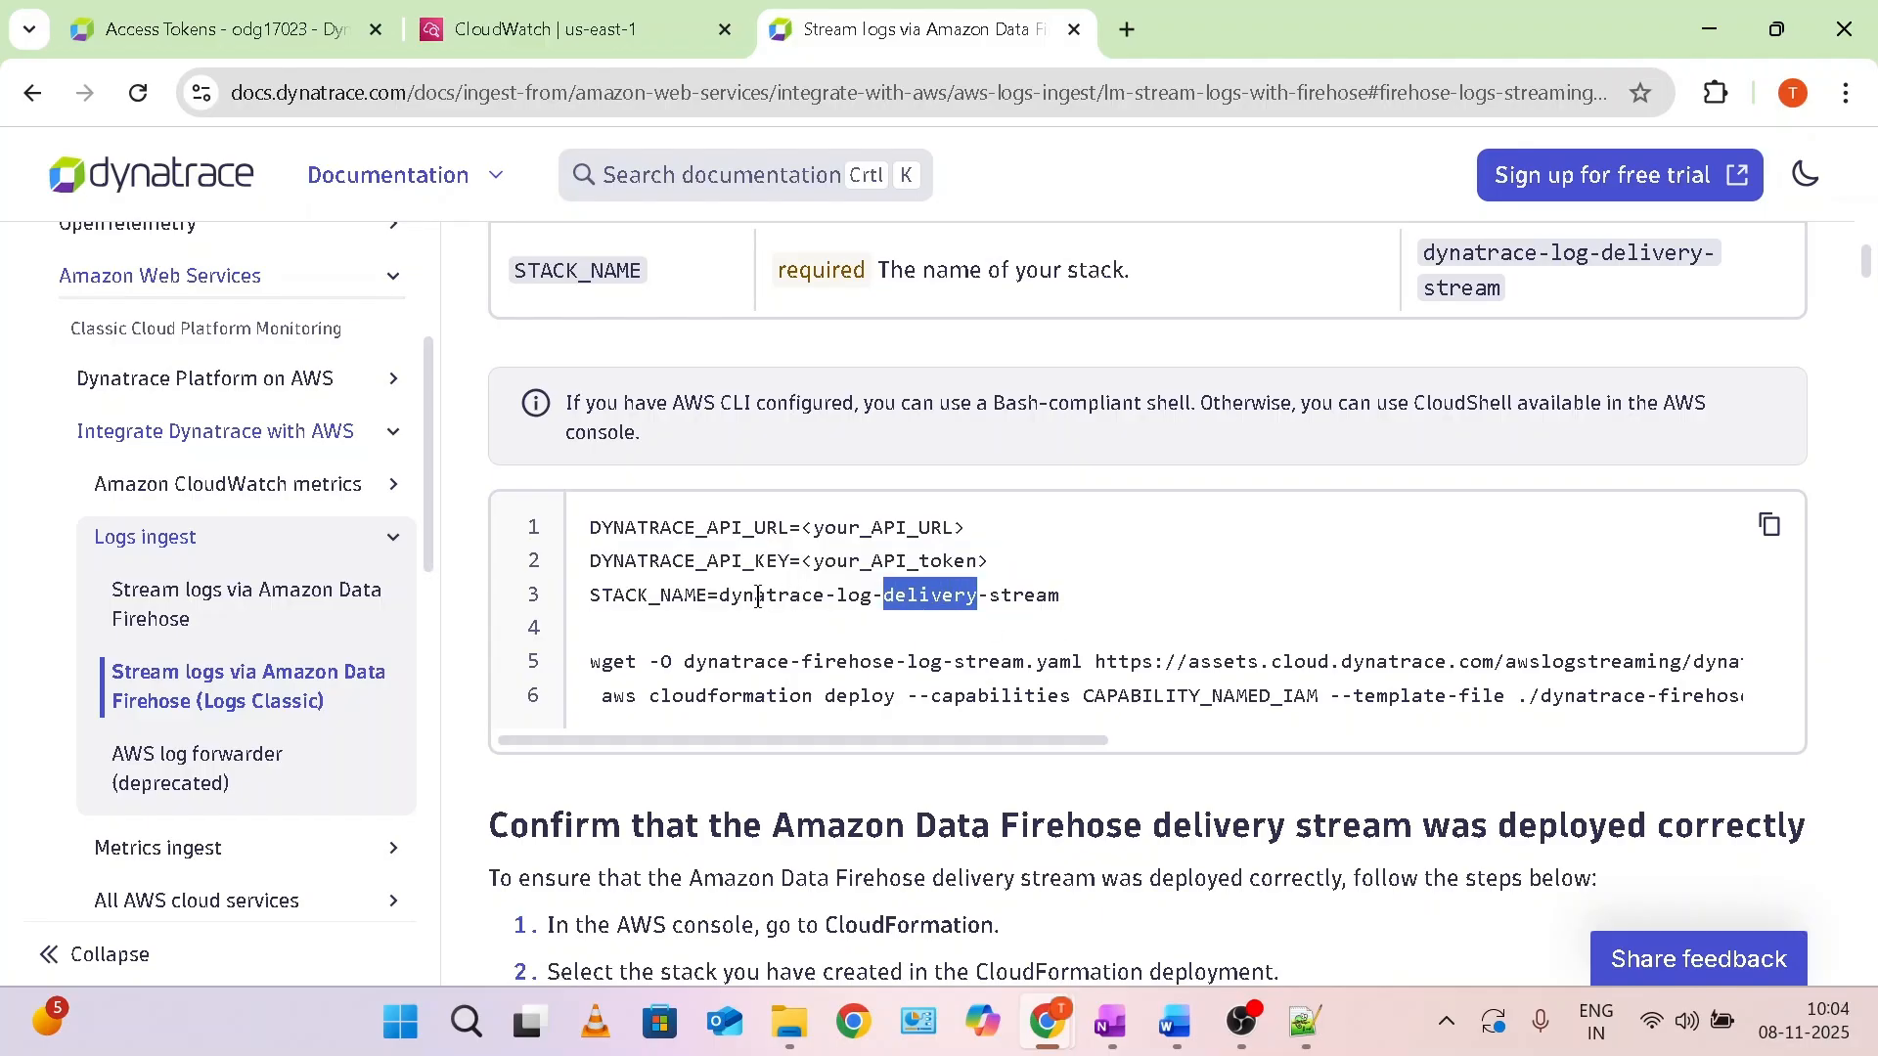
pyautogui.moveTo(720, 597); pyautogui.dragTo(1051, 591)
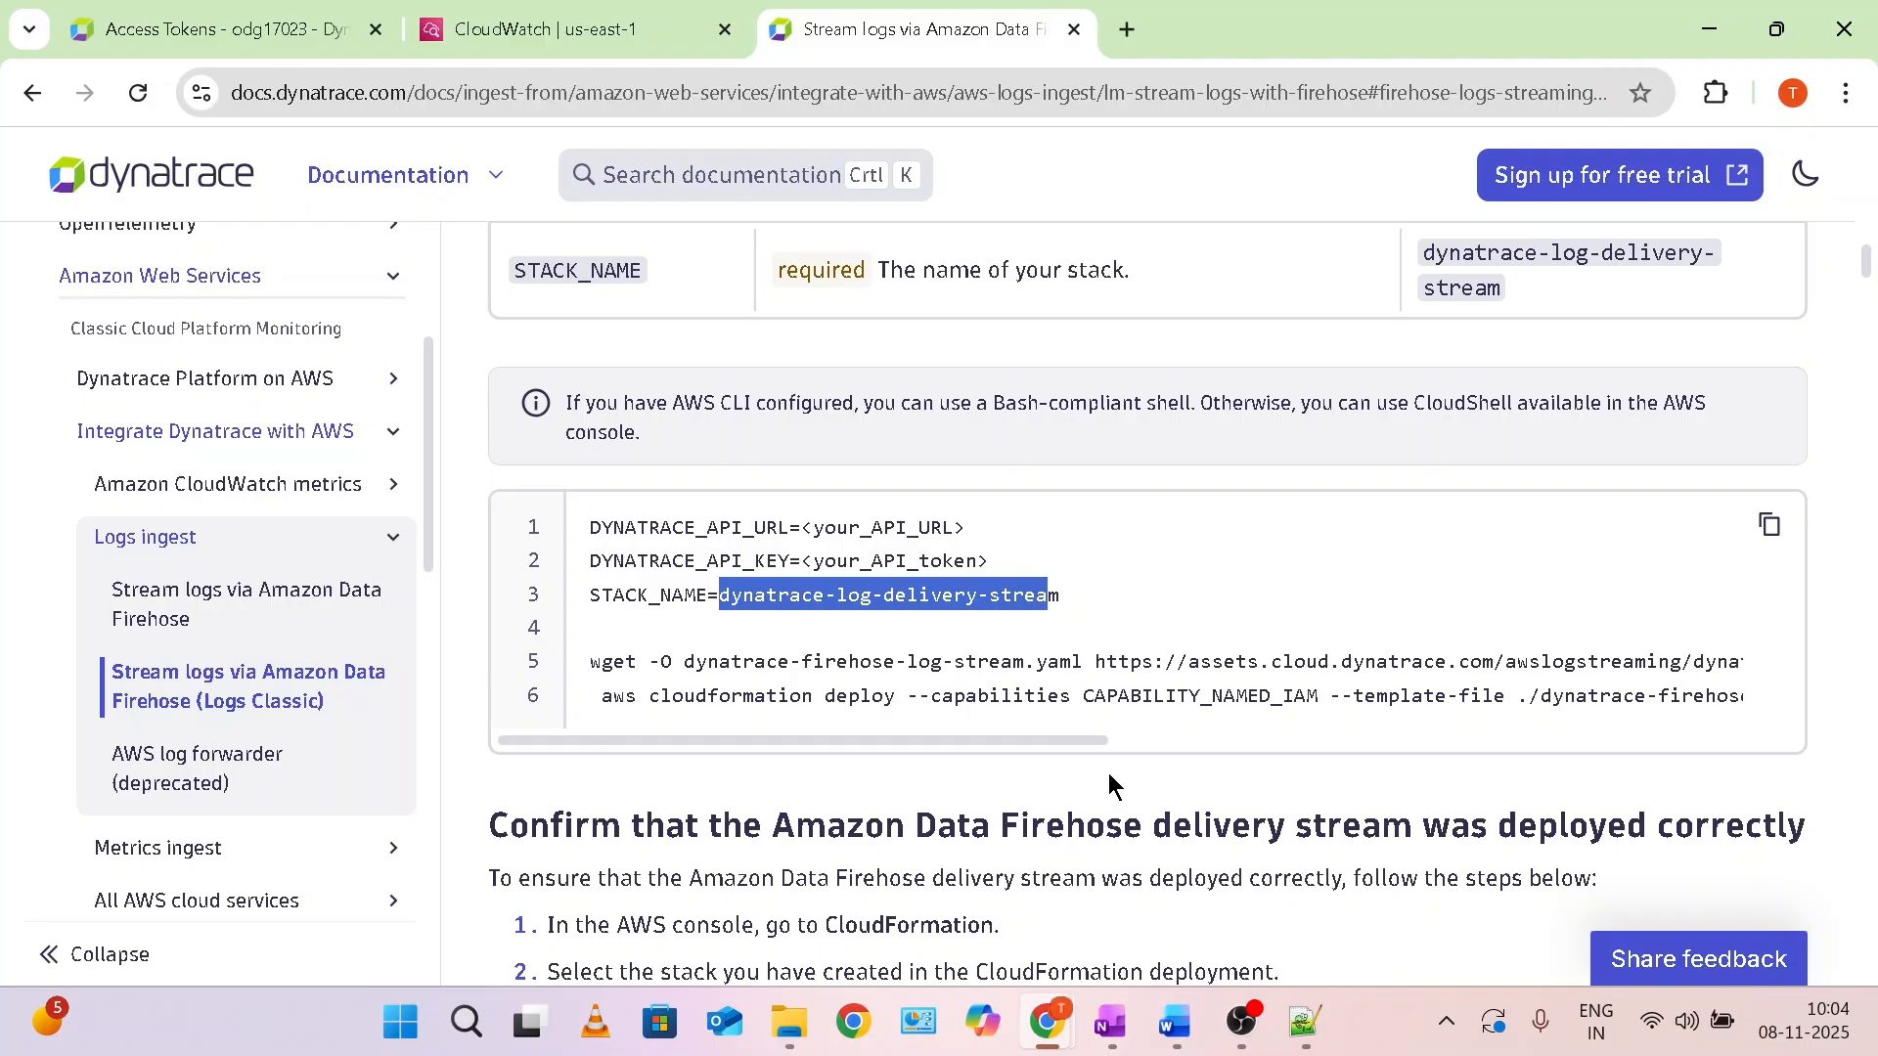
# Return to the AWS console tab and open Amazon Data Firehose to view its streams.
pyautogui.click(602, 24)
pyautogui.click(603, 176)
pyautogui.write('f')
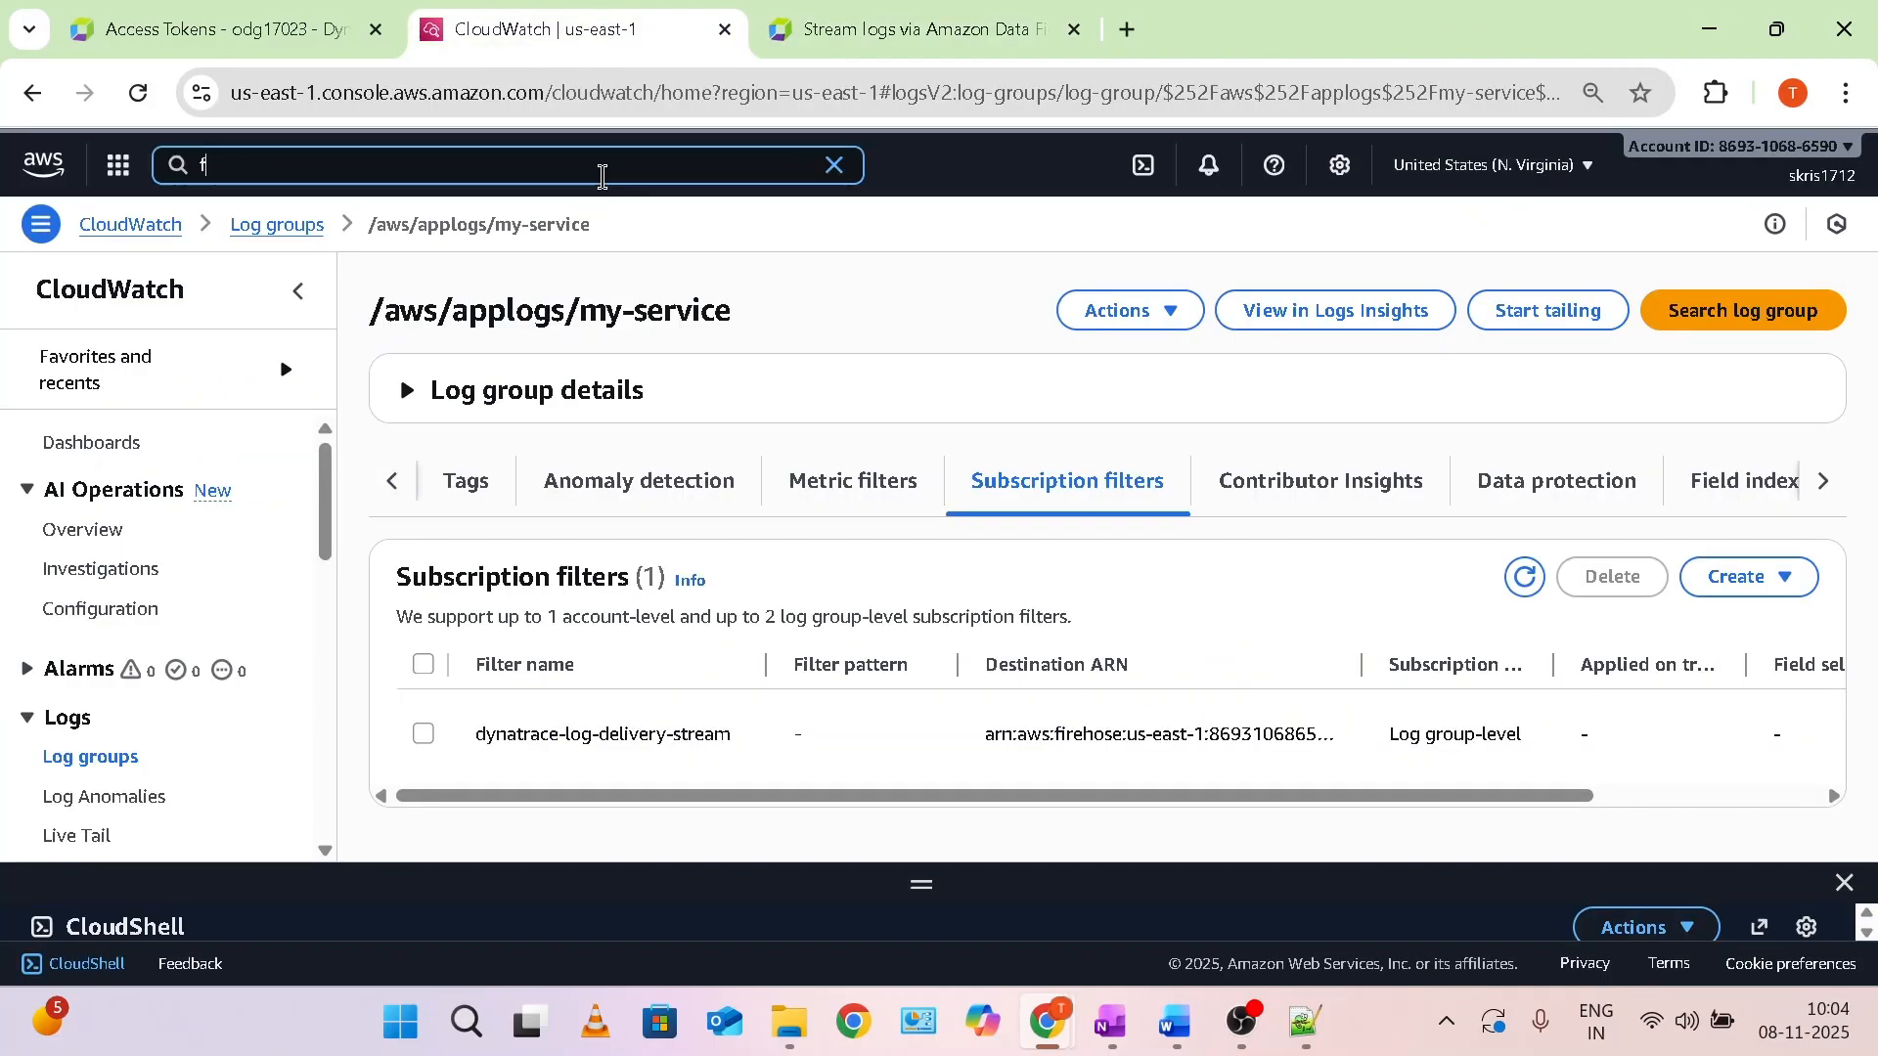
pyautogui.write('irebase')
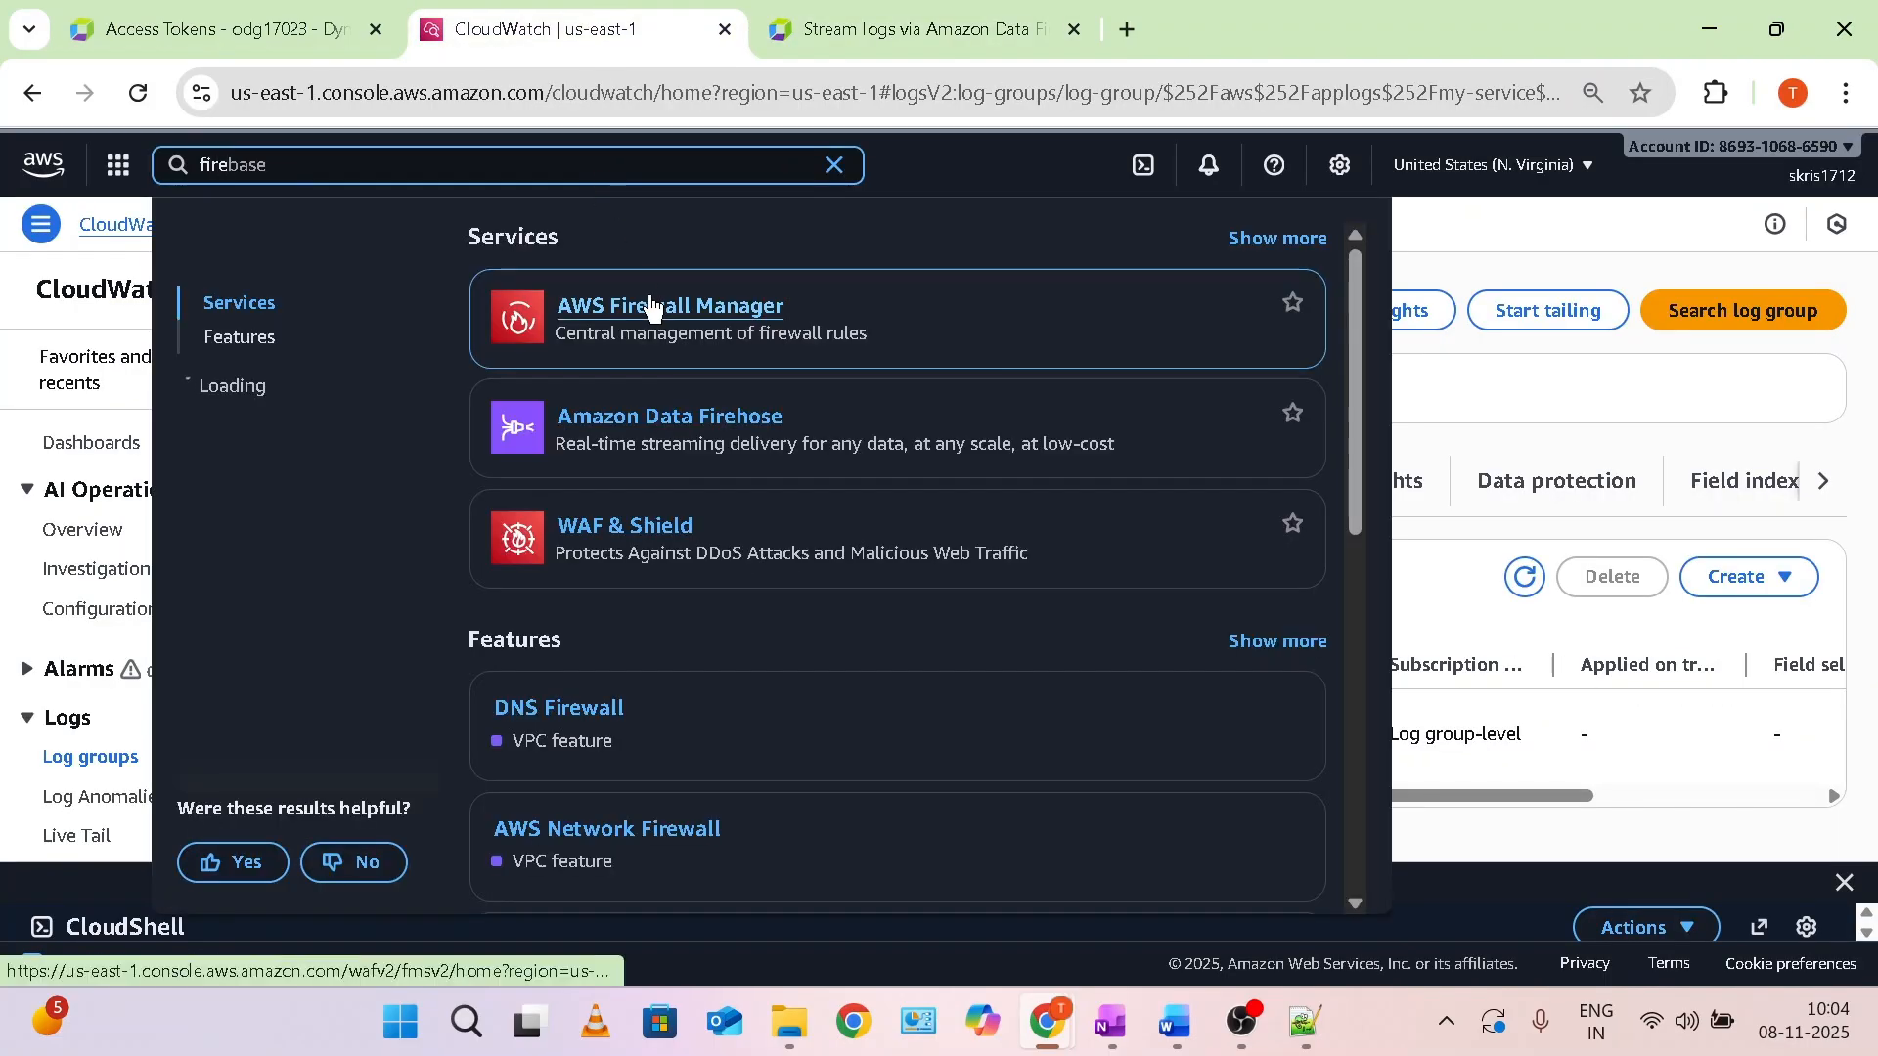
pyautogui.click(685, 421)
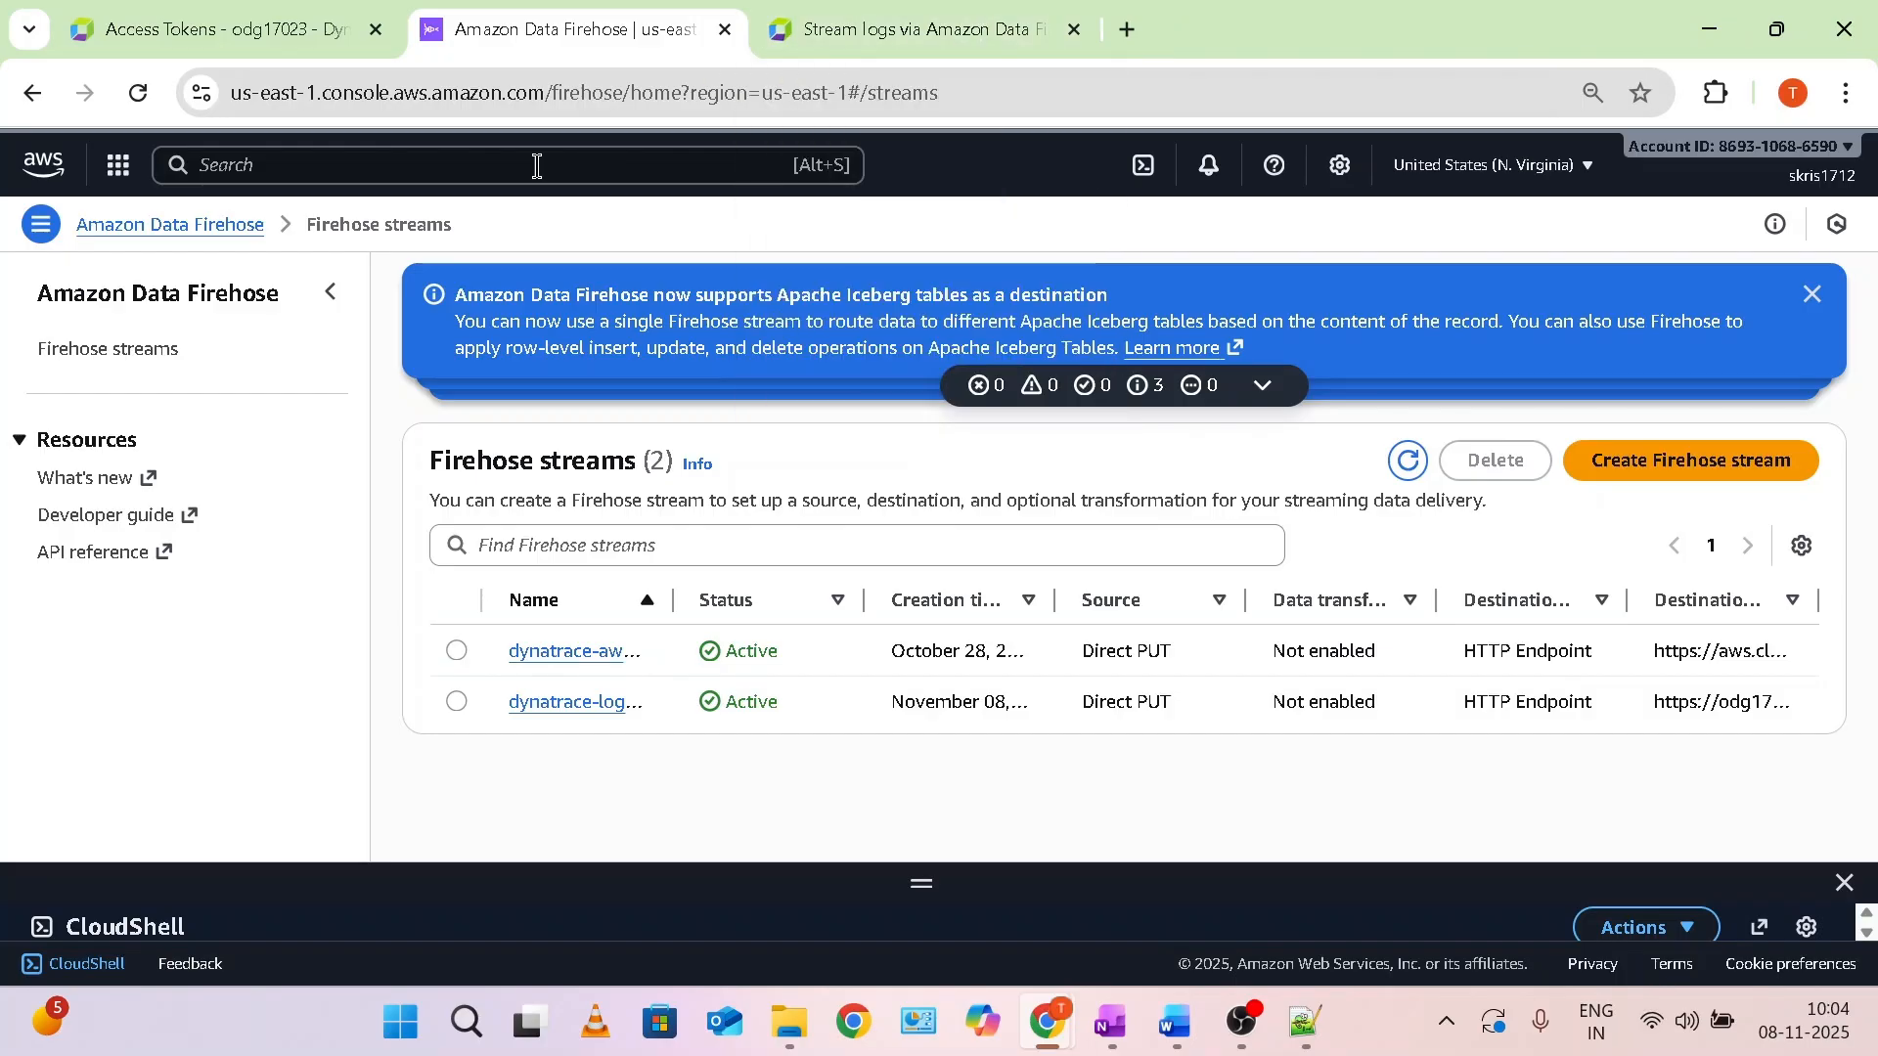
# Open the CloudWatch log groups list and check the /aws/applogs/gateway-service and /aws/applogs/my-service entries.
pyautogui.click(443, 166)
pyautogui.write('cloudwatch')
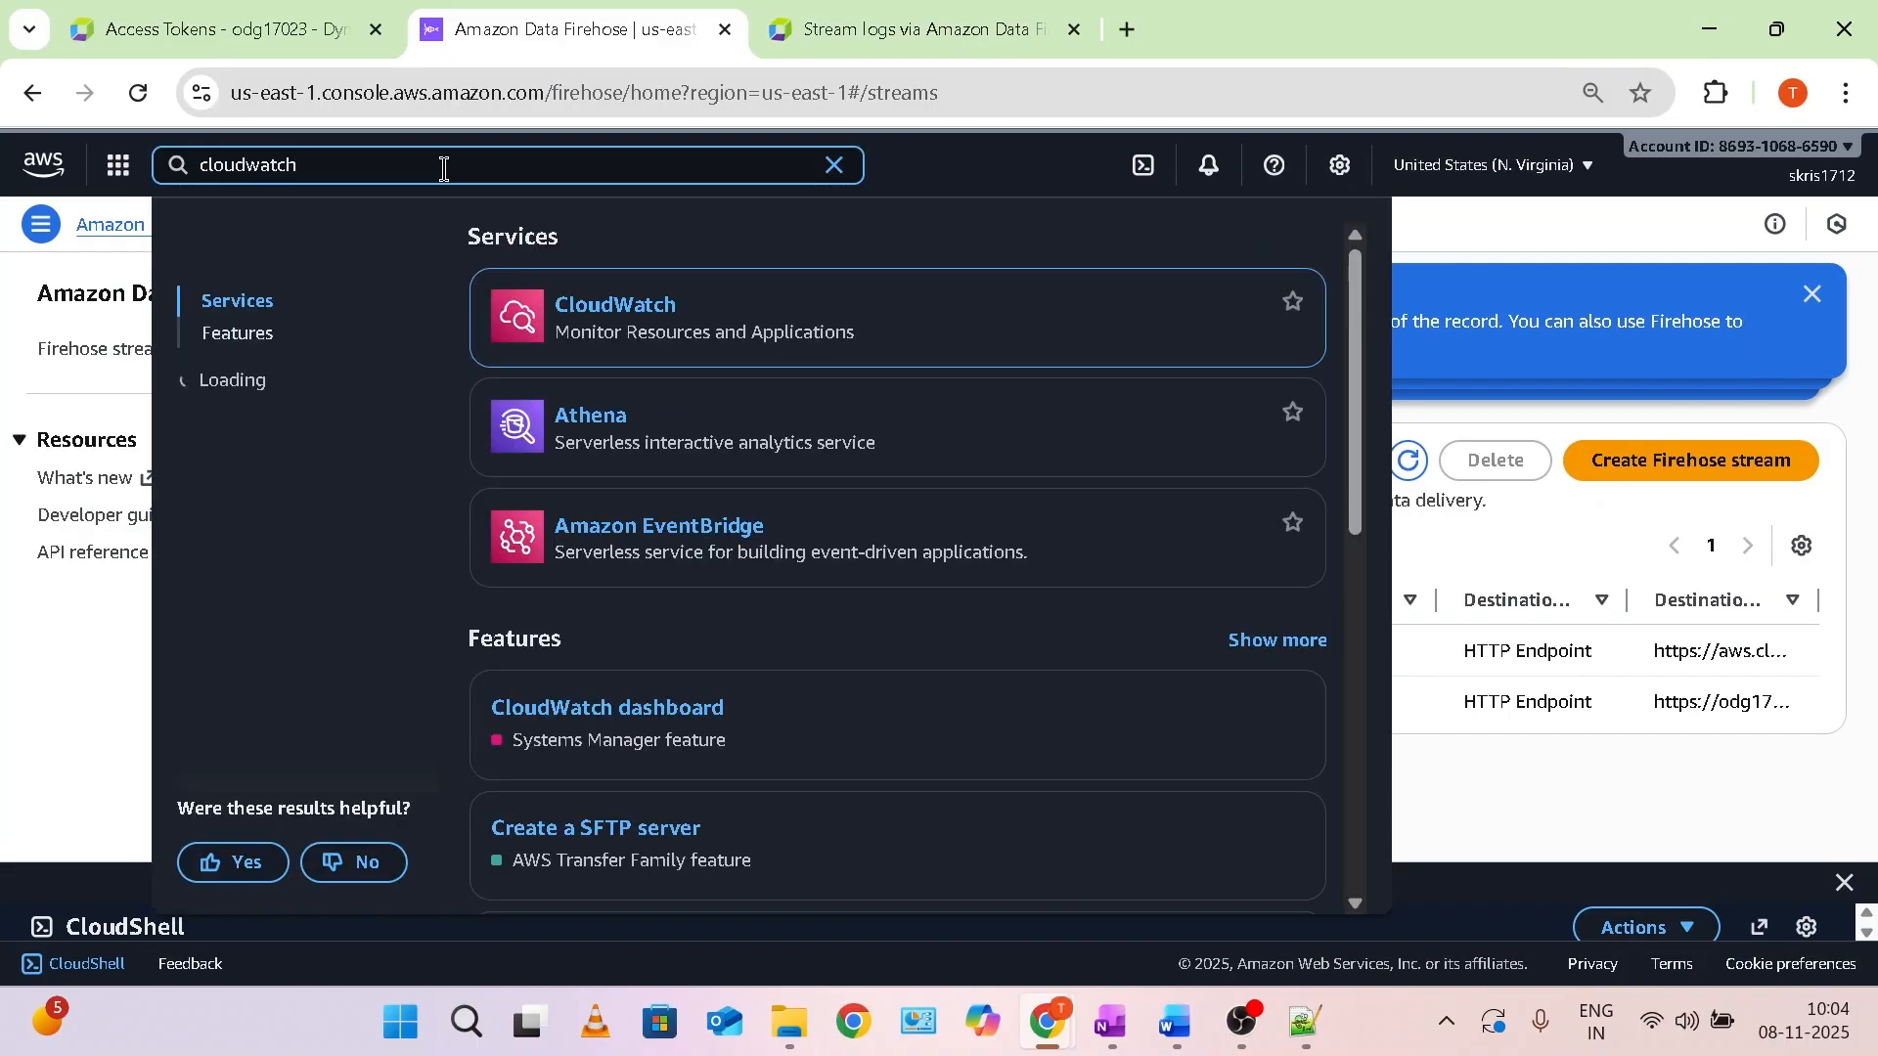
pyautogui.click(587, 306)
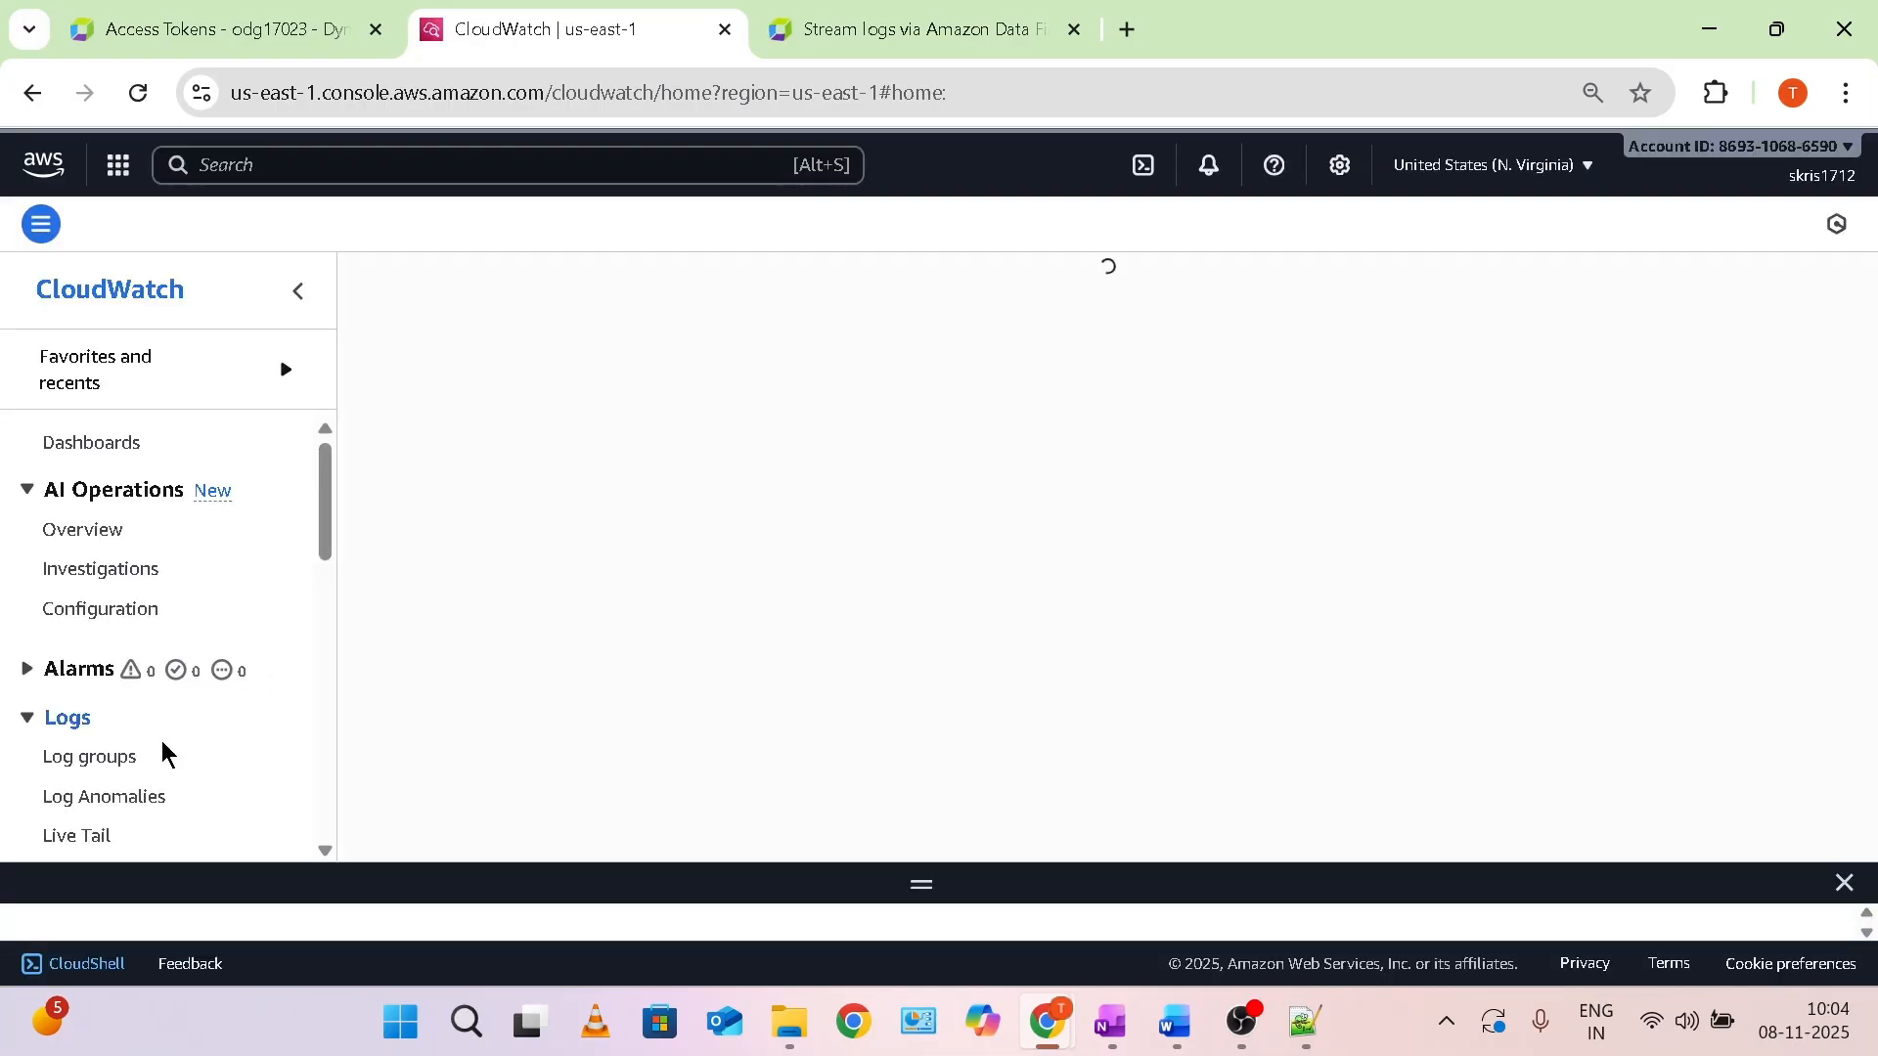
pyautogui.click(115, 757)
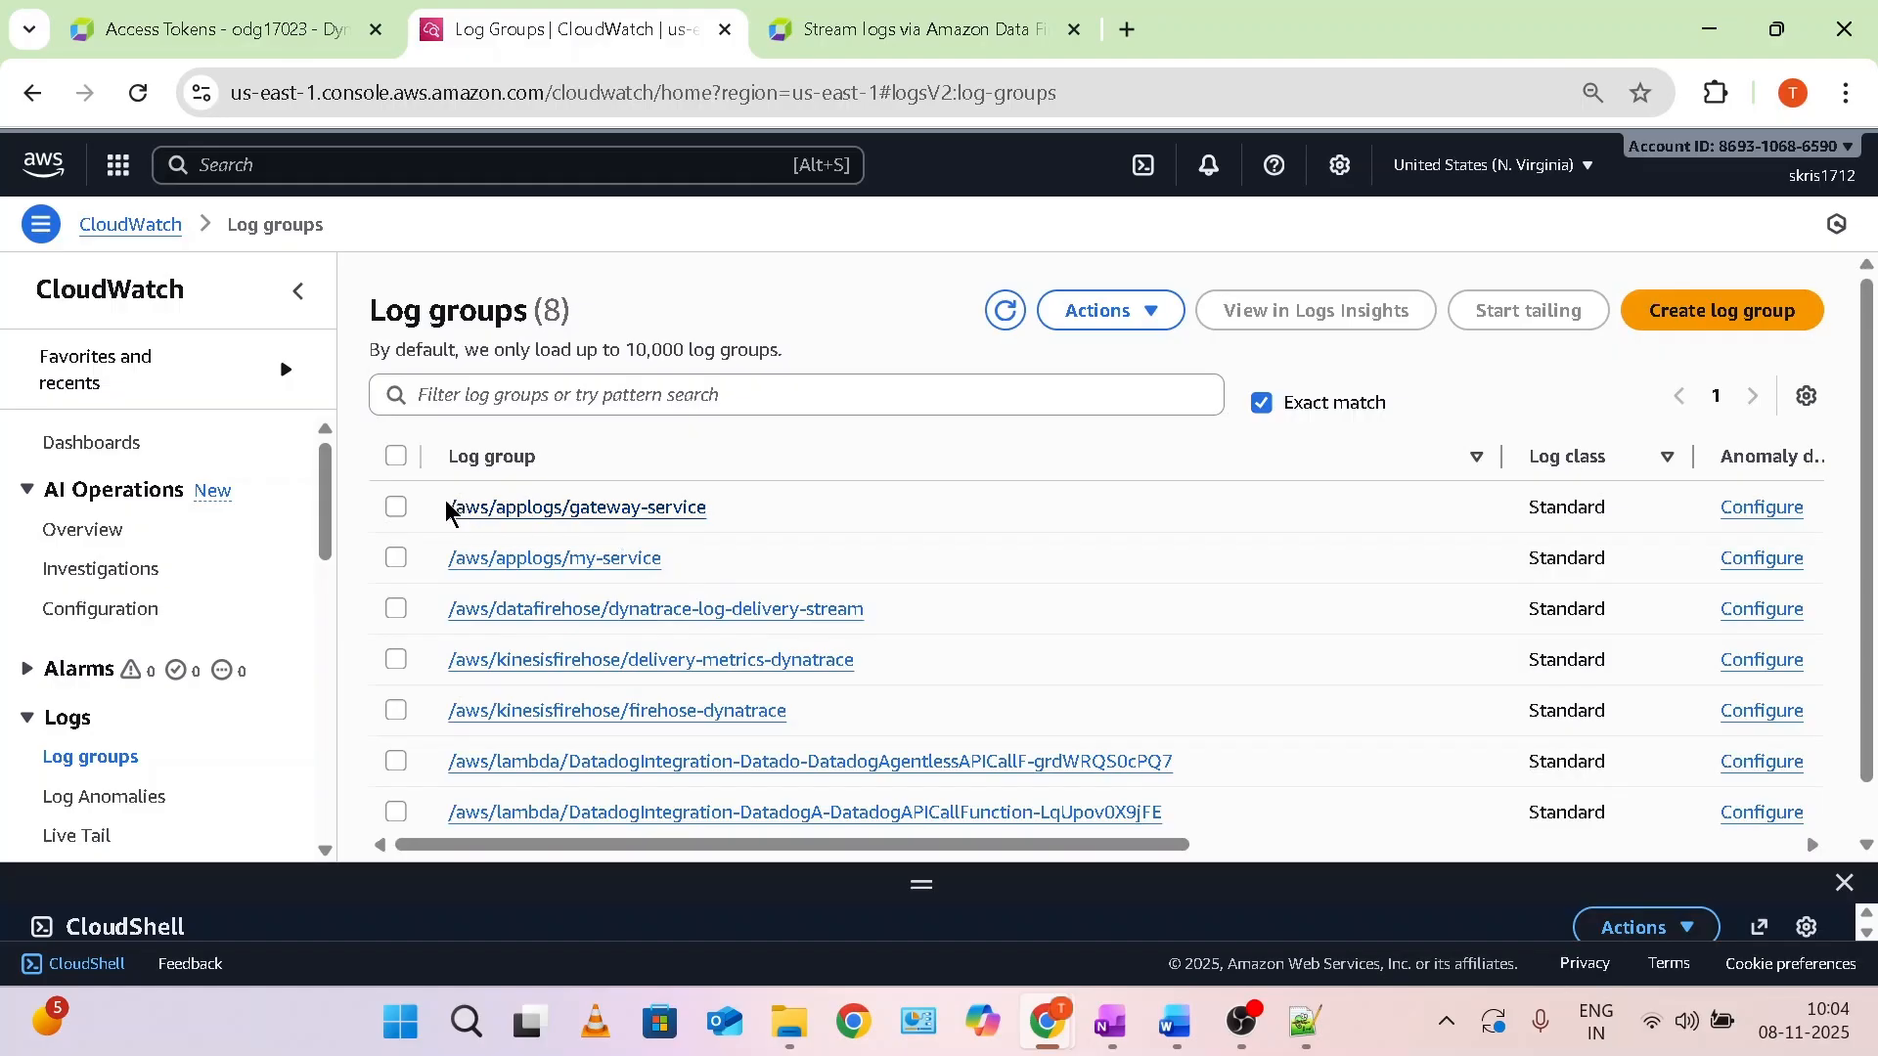
pyautogui.moveTo(446, 505); pyautogui.dragTo(733, 512)
pyautogui.moveTo(440, 566); pyautogui.dragTo(679, 566)
# Open myapp-log-stream in log group /aws/applogs/my-service and examine its most recent log events.
pyautogui.click(642, 565)
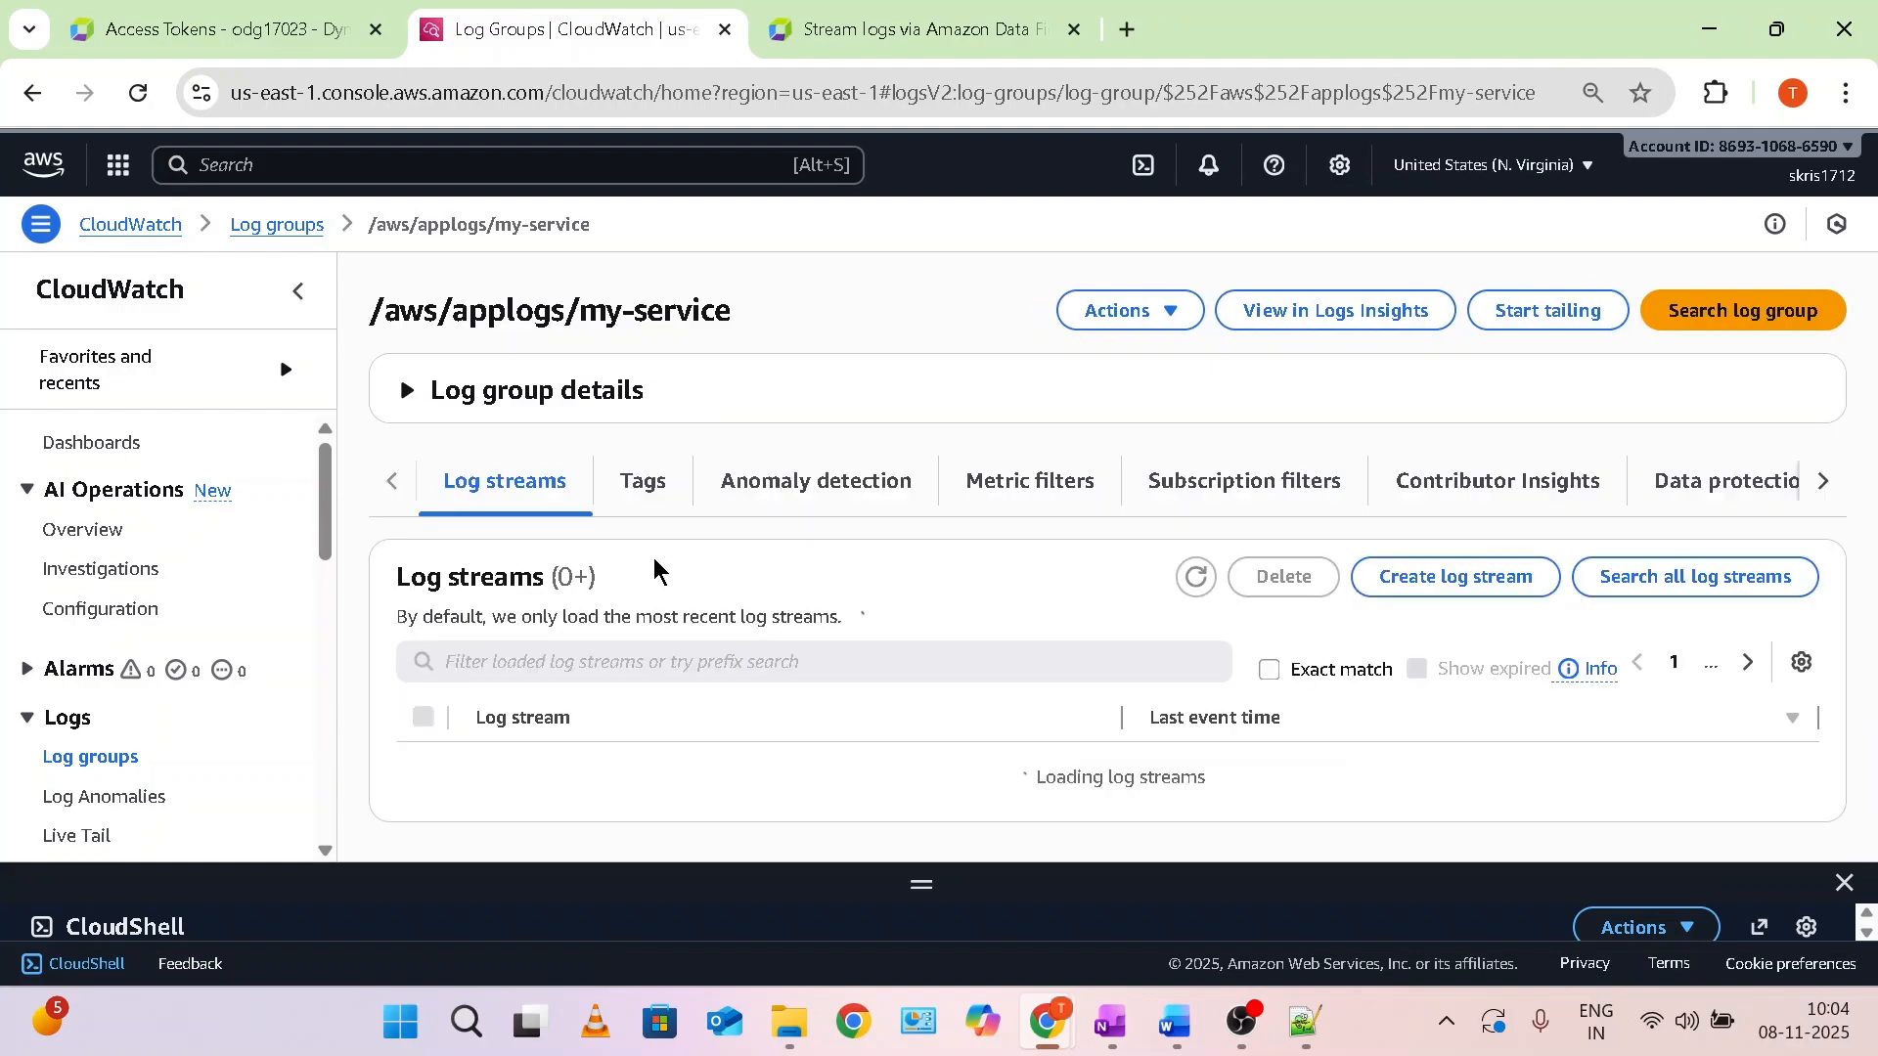
pyautogui.click(593, 758)
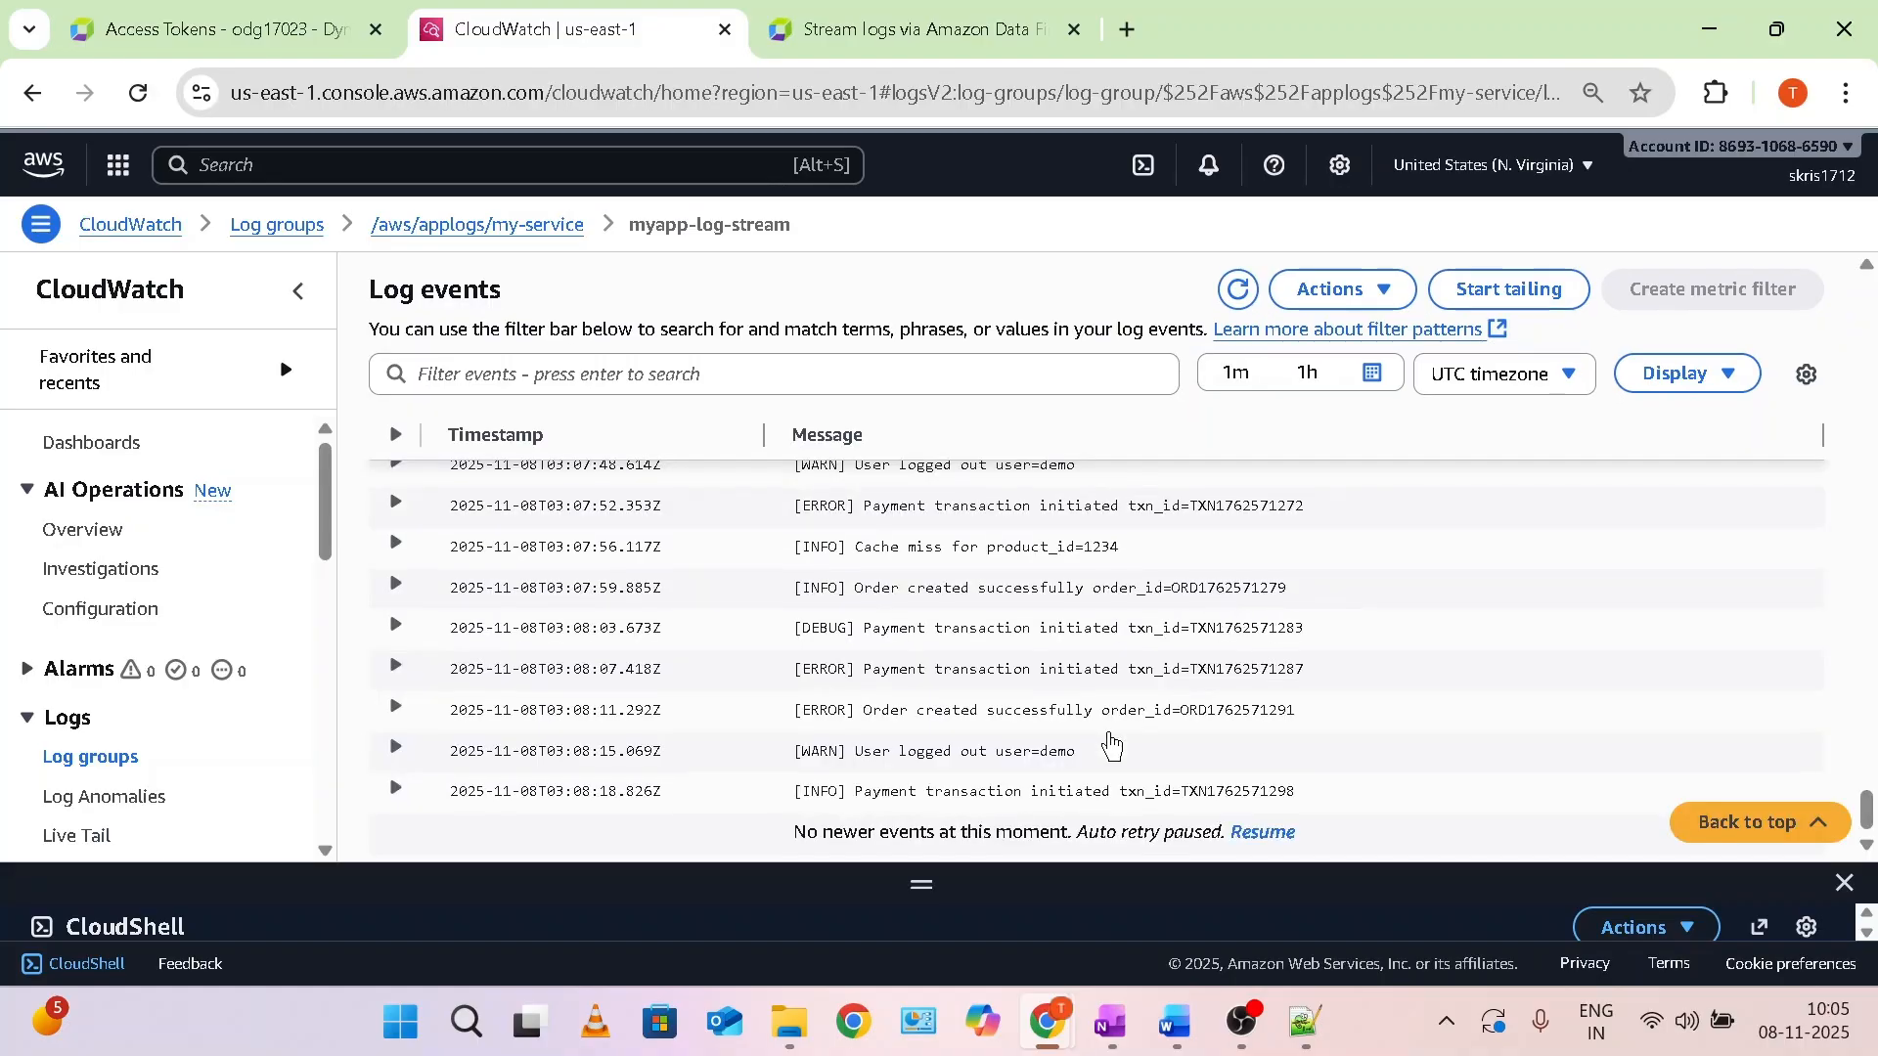
pyautogui.moveTo(804, 837); pyautogui.dragTo(1039, 842)
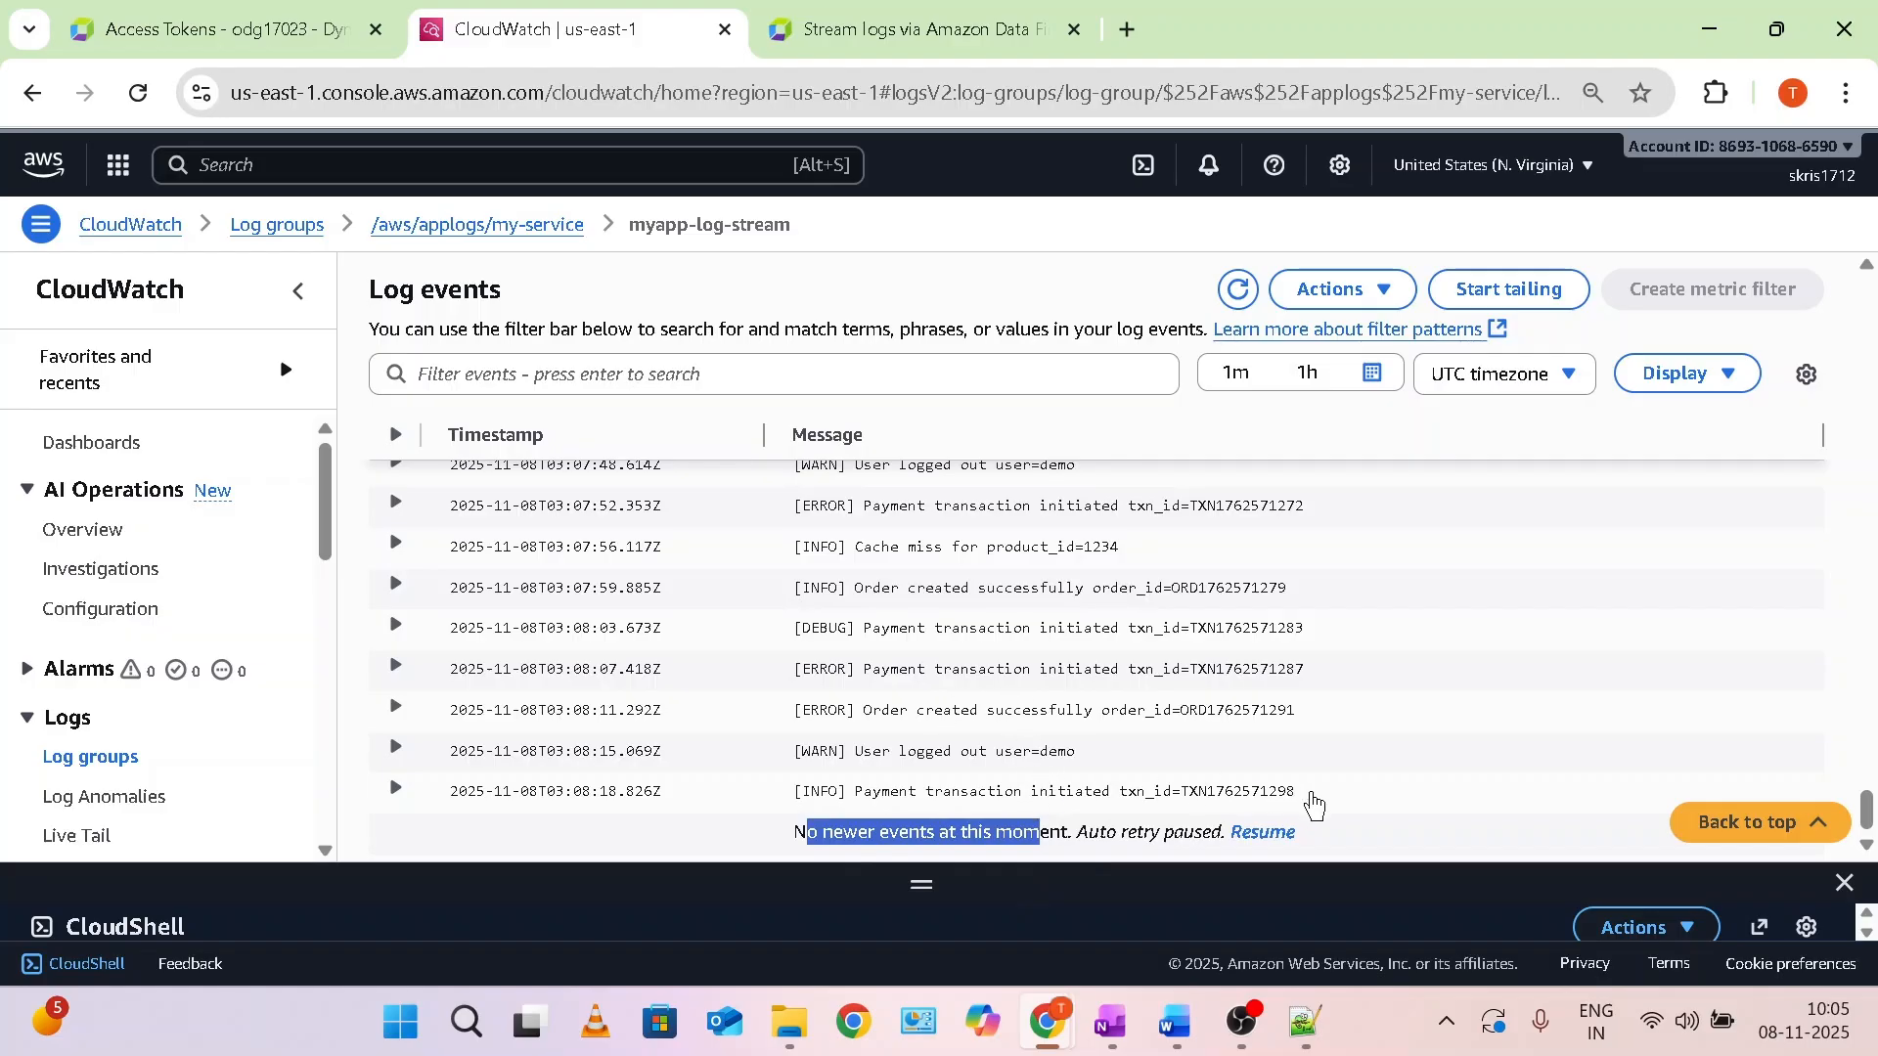
pyautogui.moveTo(1313, 804); pyautogui.dragTo(452, 682)
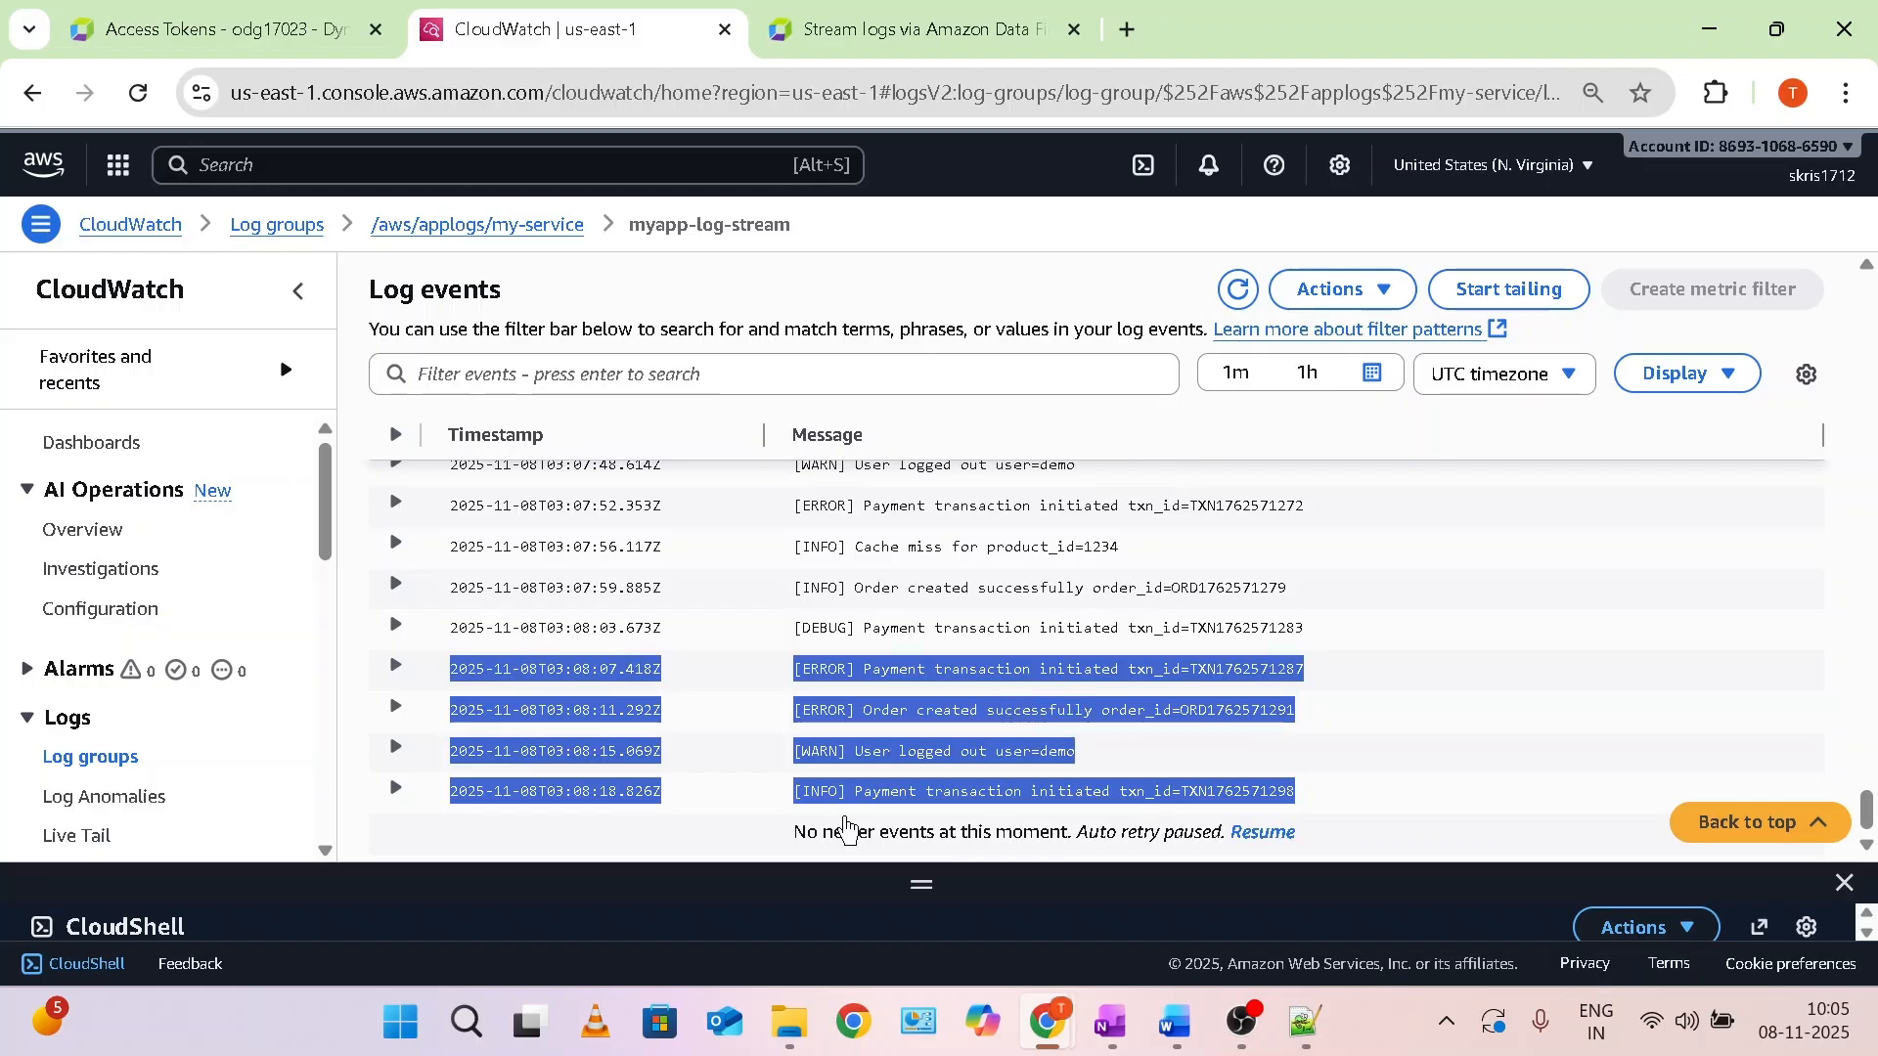
pyautogui.moveTo(784, 837); pyautogui.dragTo(1076, 851)
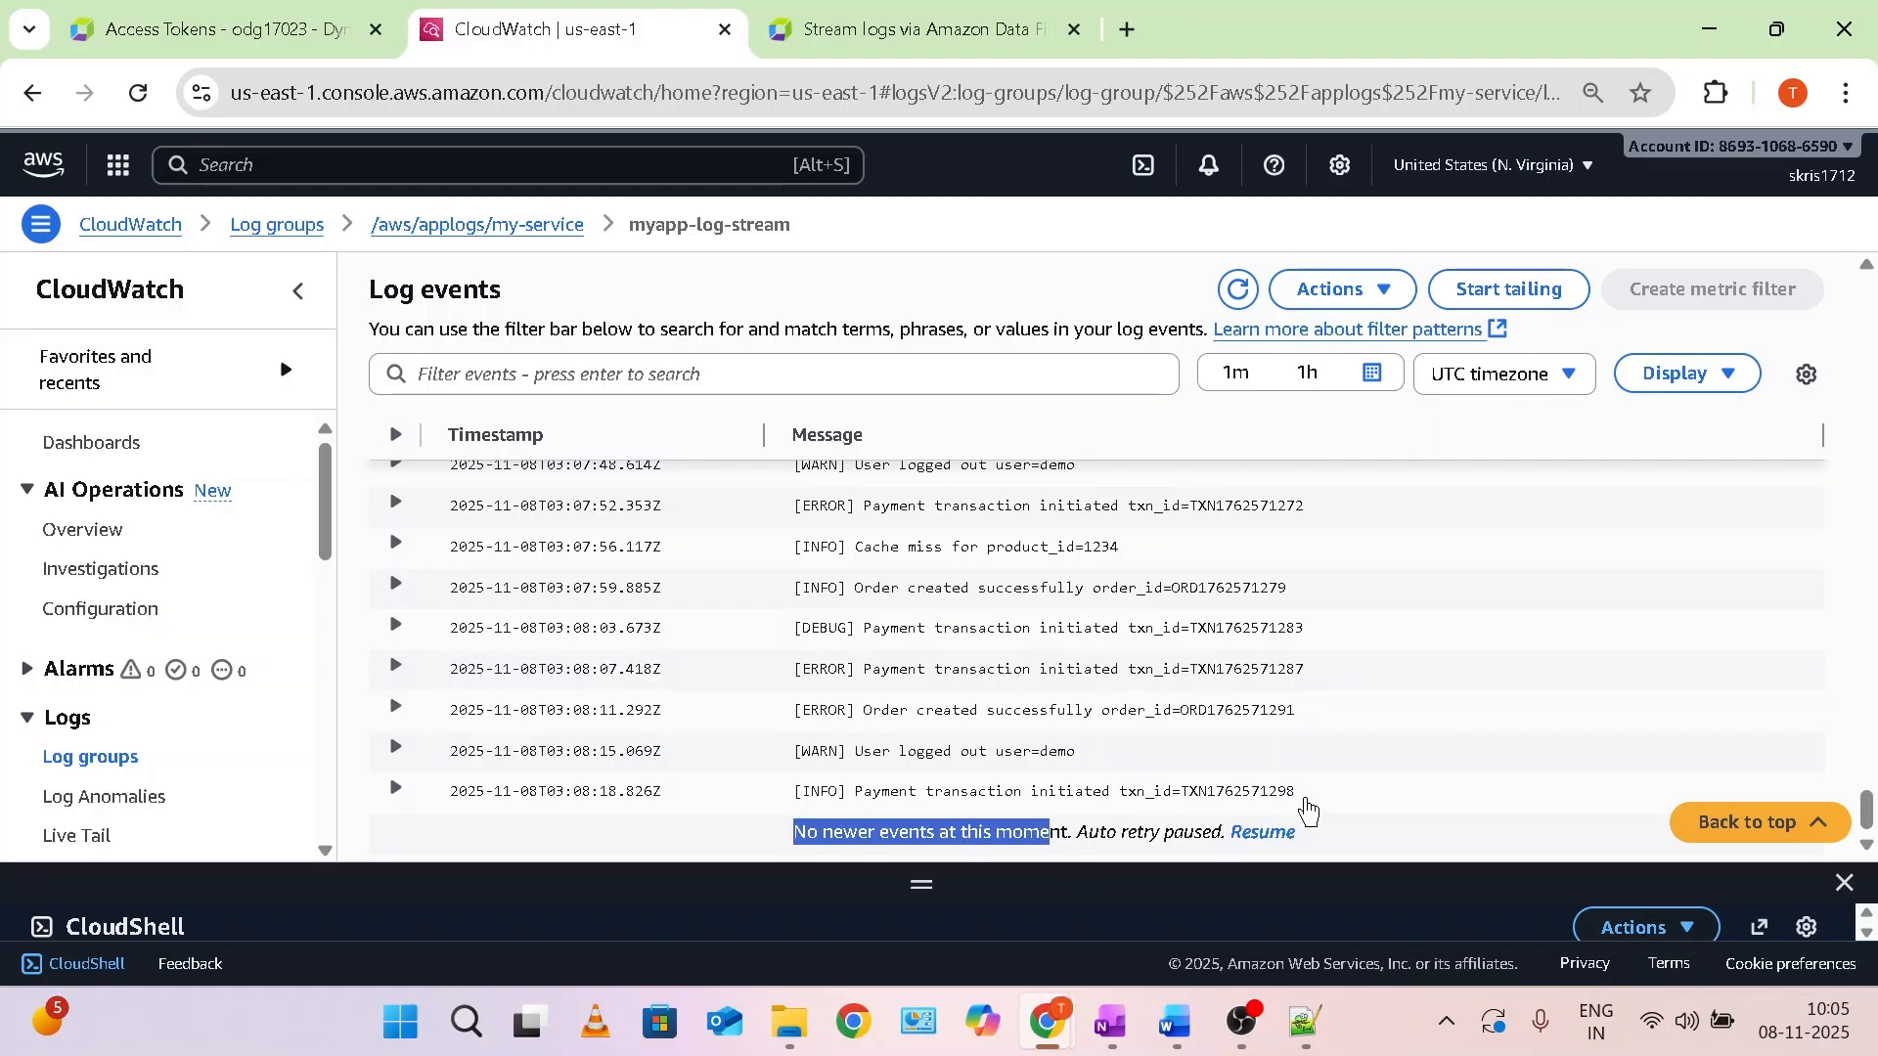
pyautogui.moveTo(1308, 811); pyautogui.dragTo(722, 552)
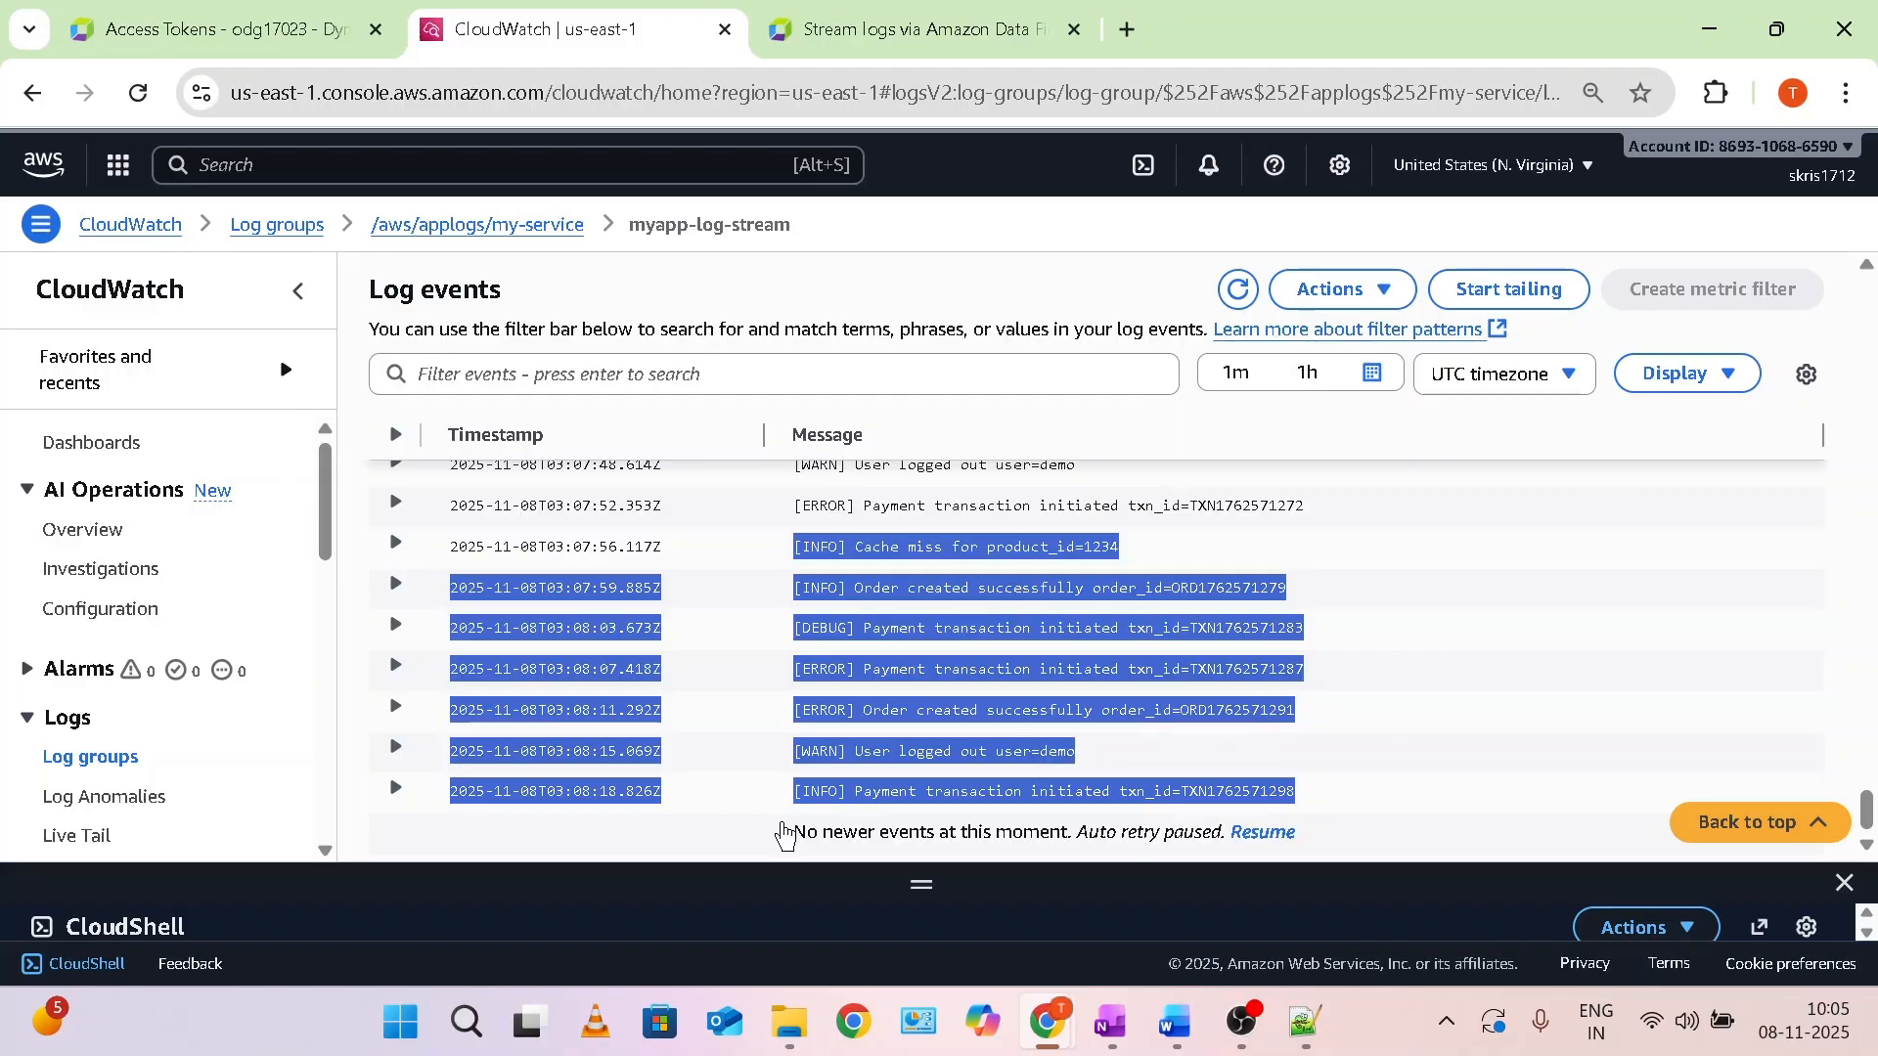
# Enlarge the CloudShell pane, then switch to the Word notes and find the continuous log ingestion script under Stream logs via Amazon Data Firehose.
pyautogui.moveTo(918, 891); pyautogui.dragTo(989, 327)
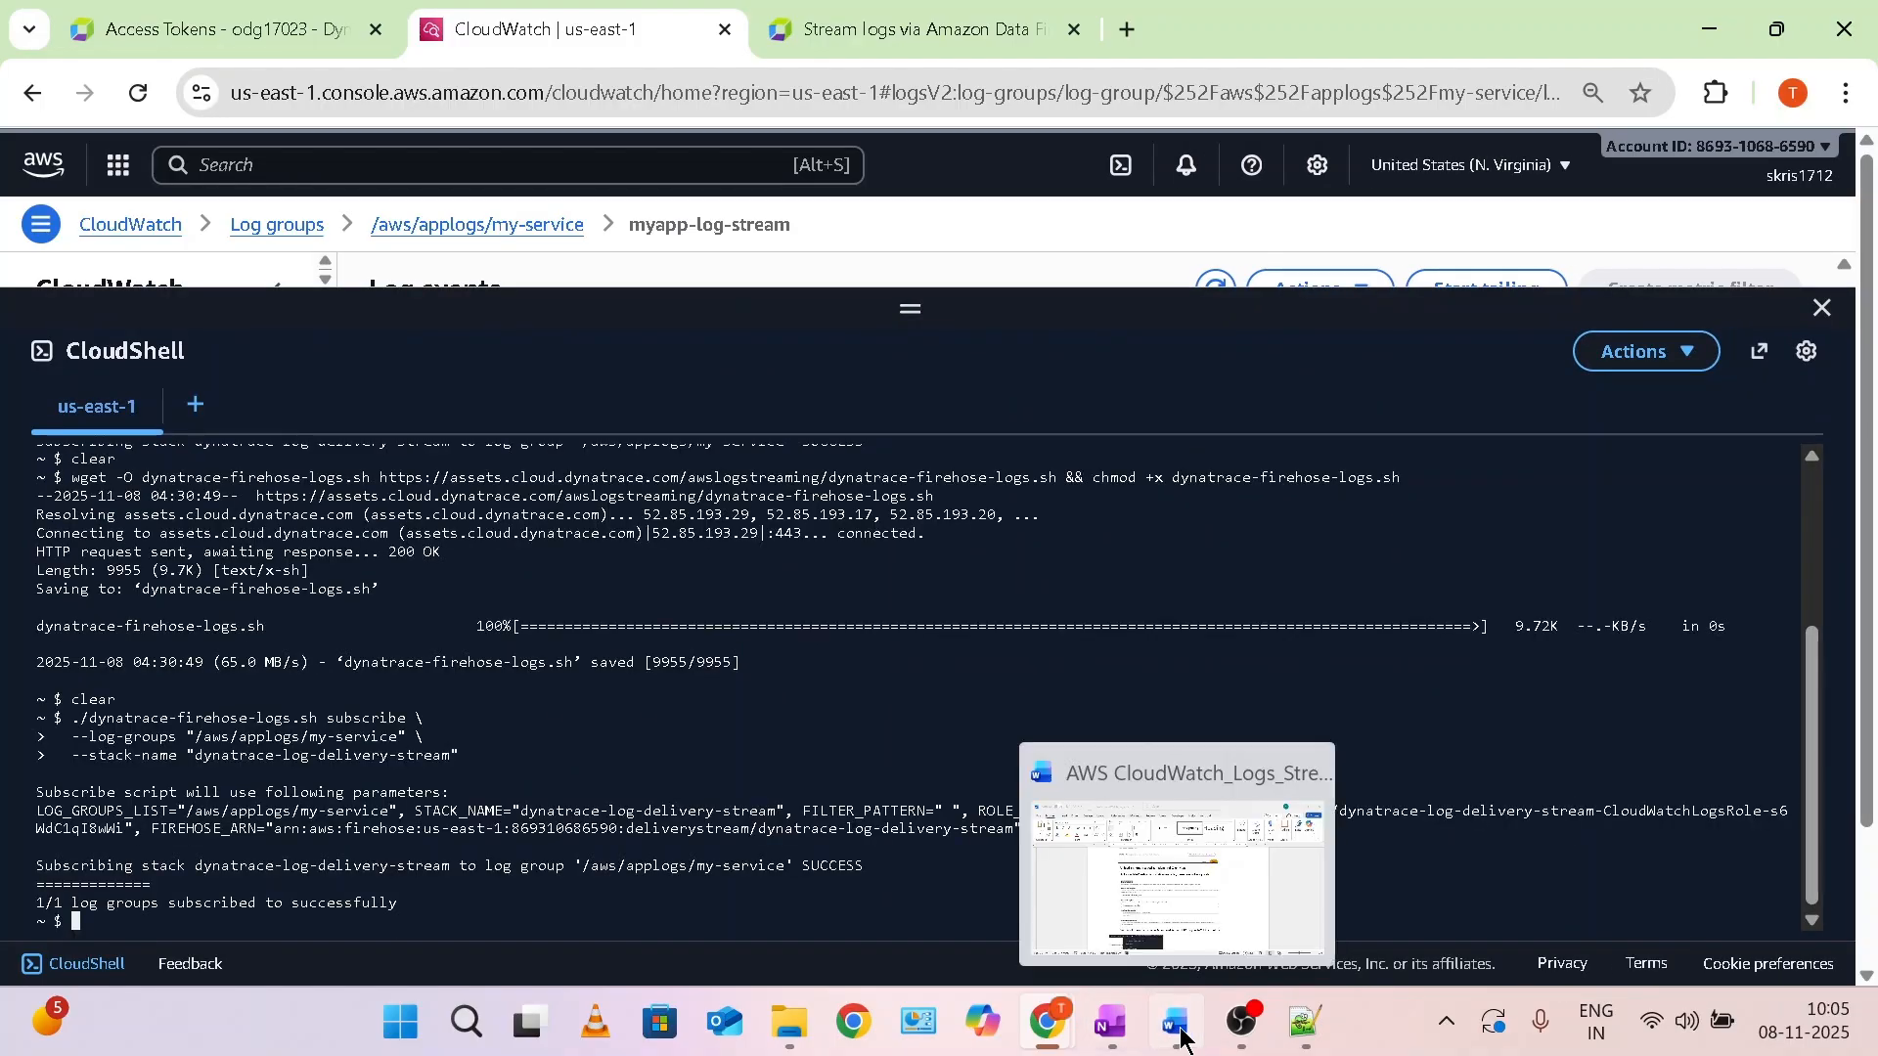
pyautogui.click(1173, 871)
pyautogui.click(1030, 618)
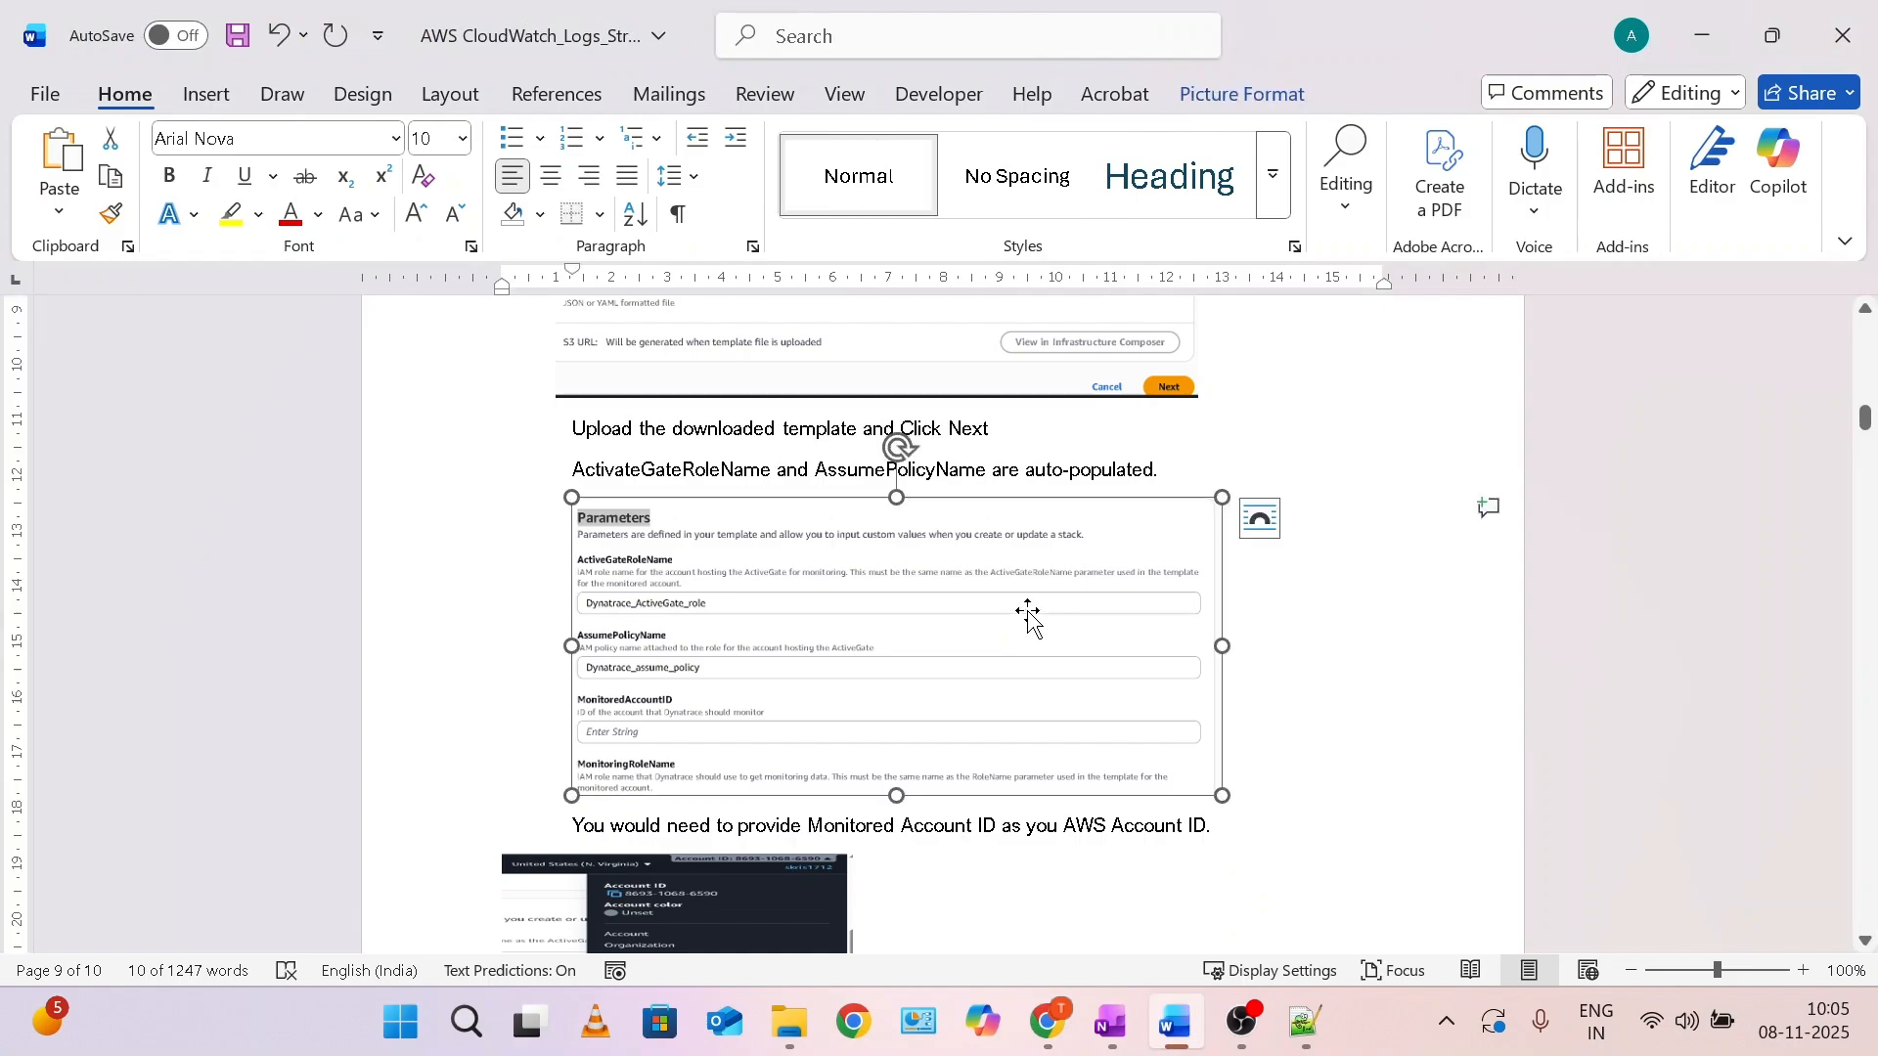
pyautogui.click(1389, 591)
pyautogui.scroll(15, 1389, 589)
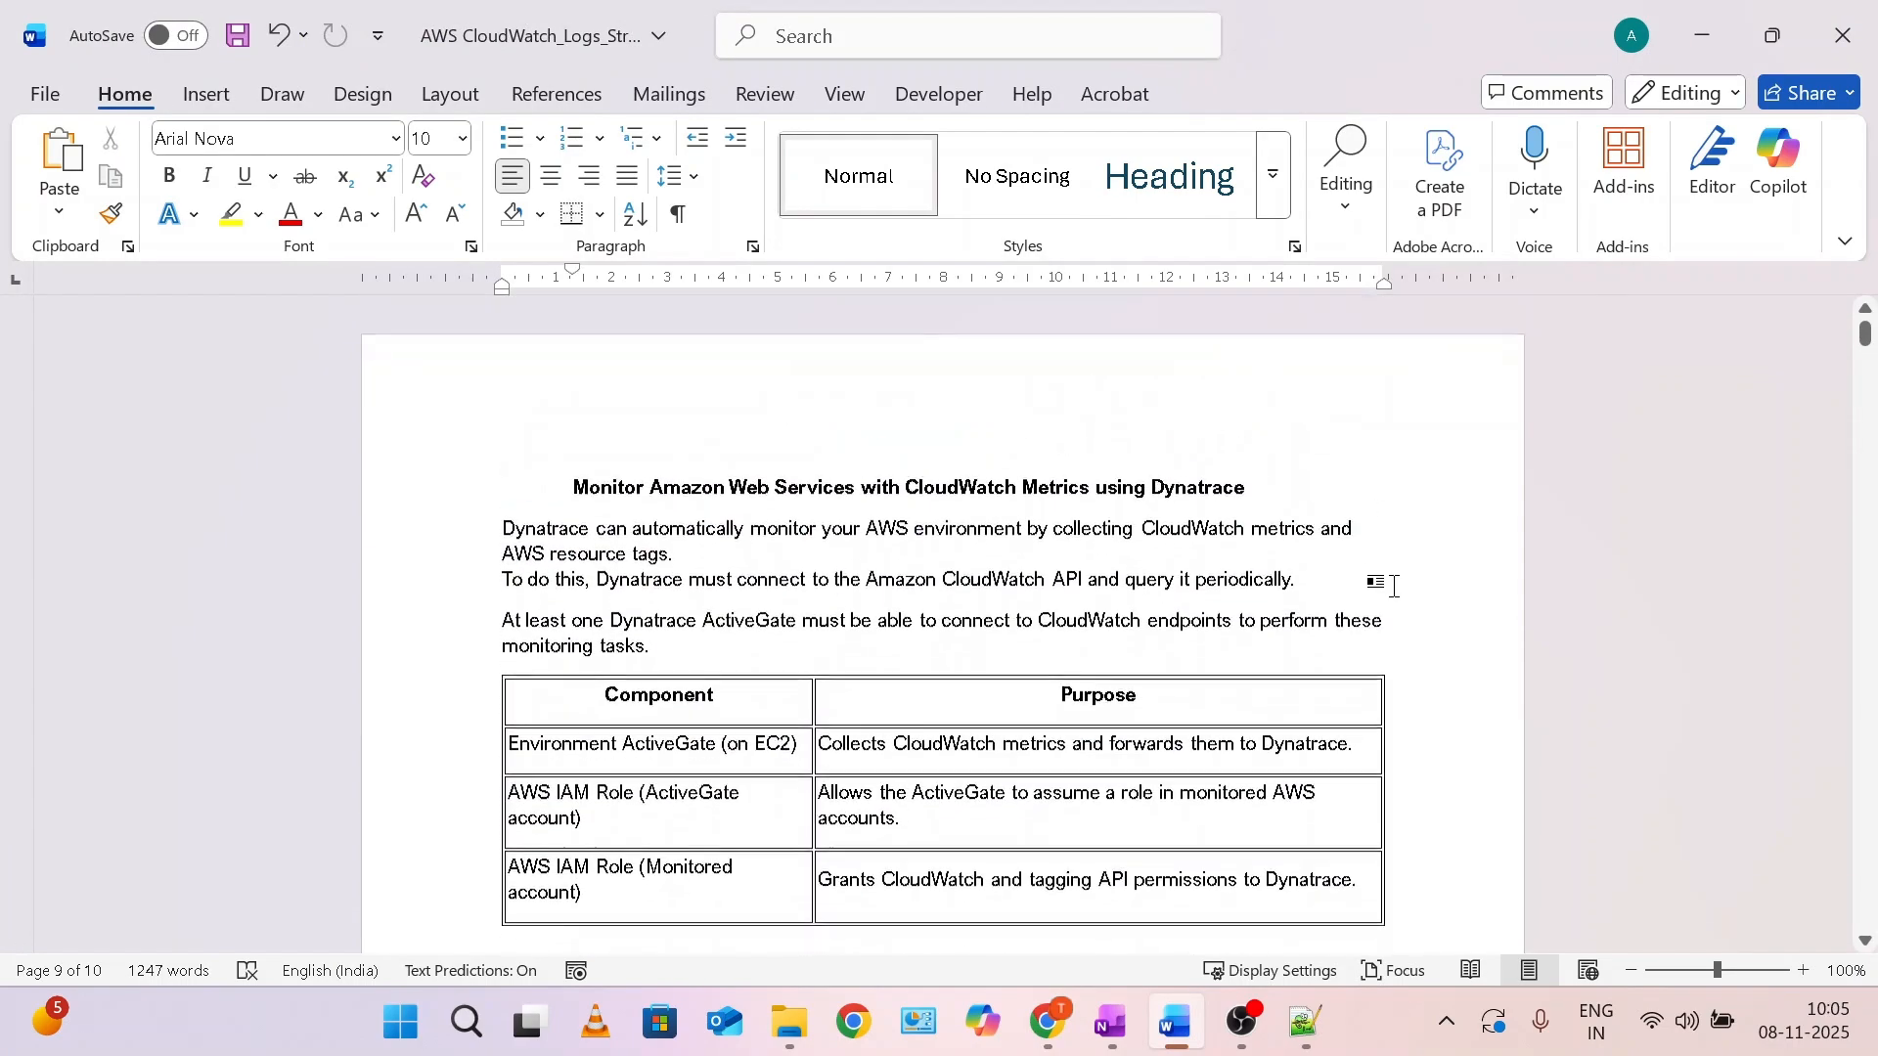
pyautogui.scroll(-15, 1395, 585)
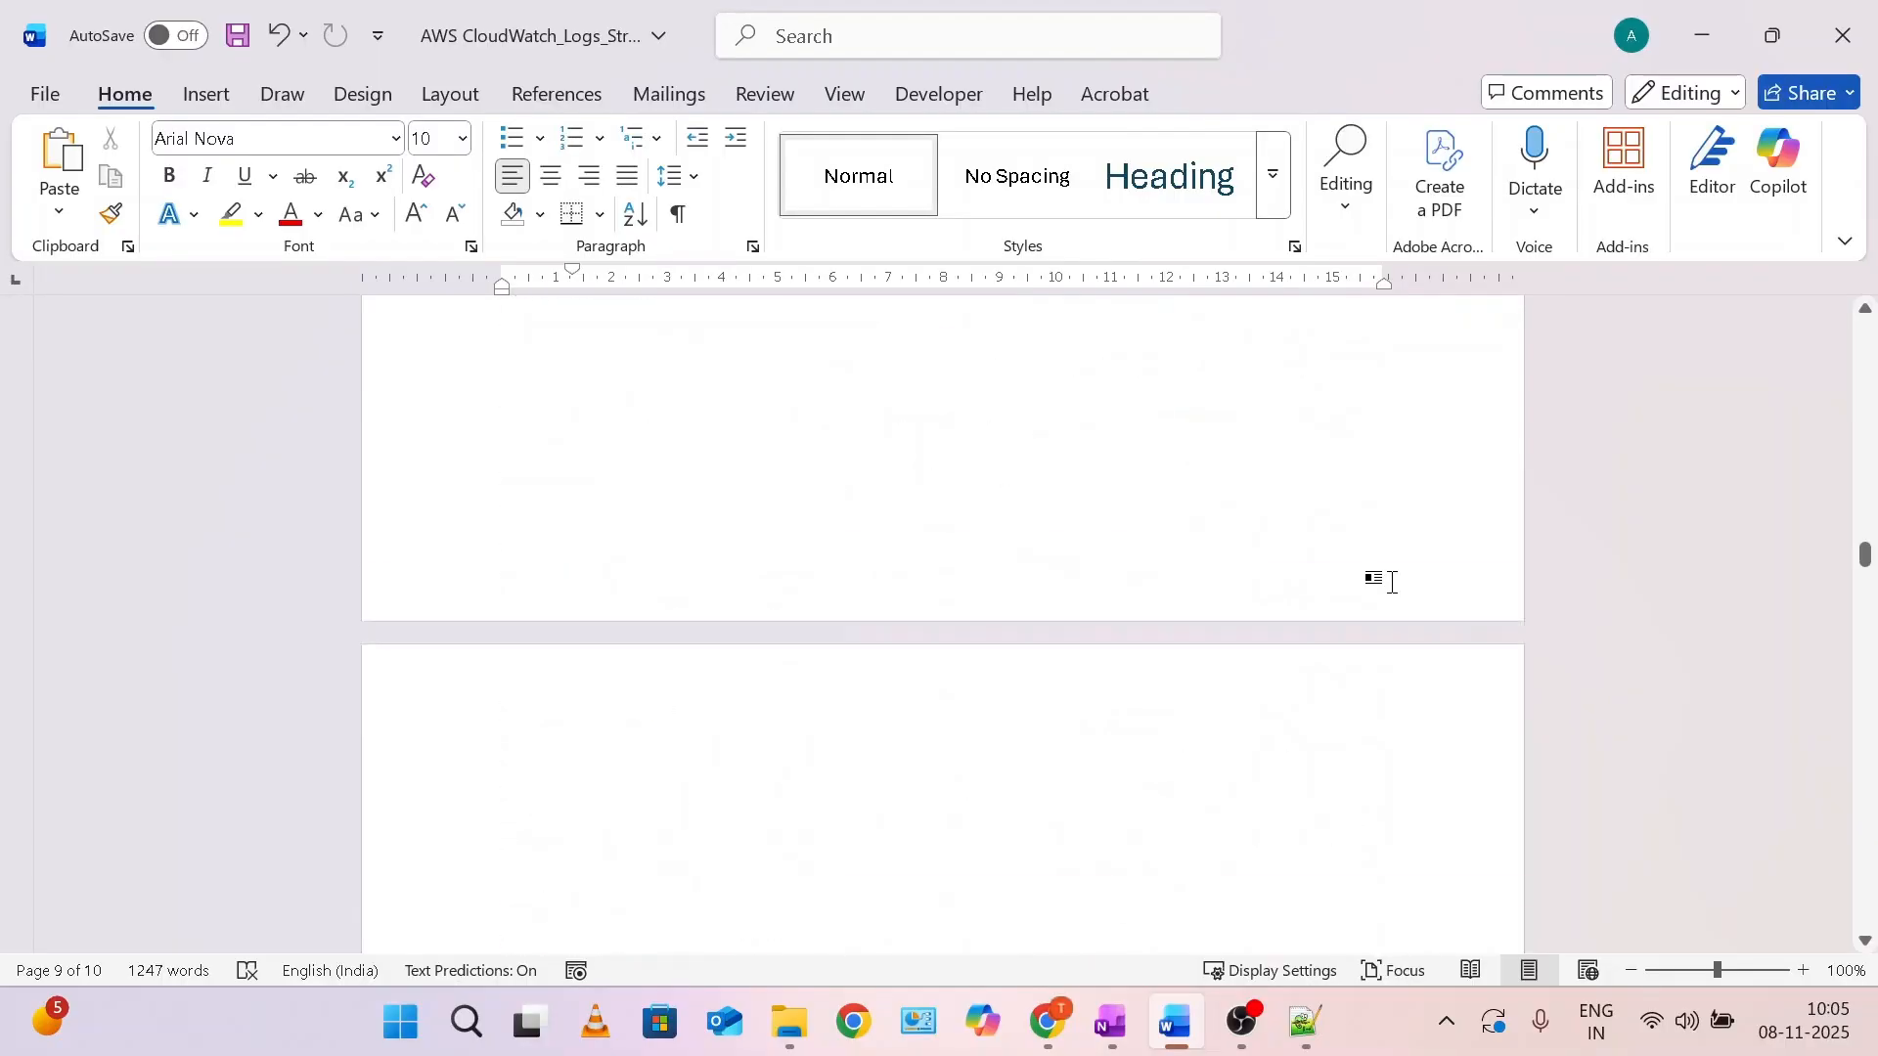
pyautogui.scroll(-10, 1393, 583)
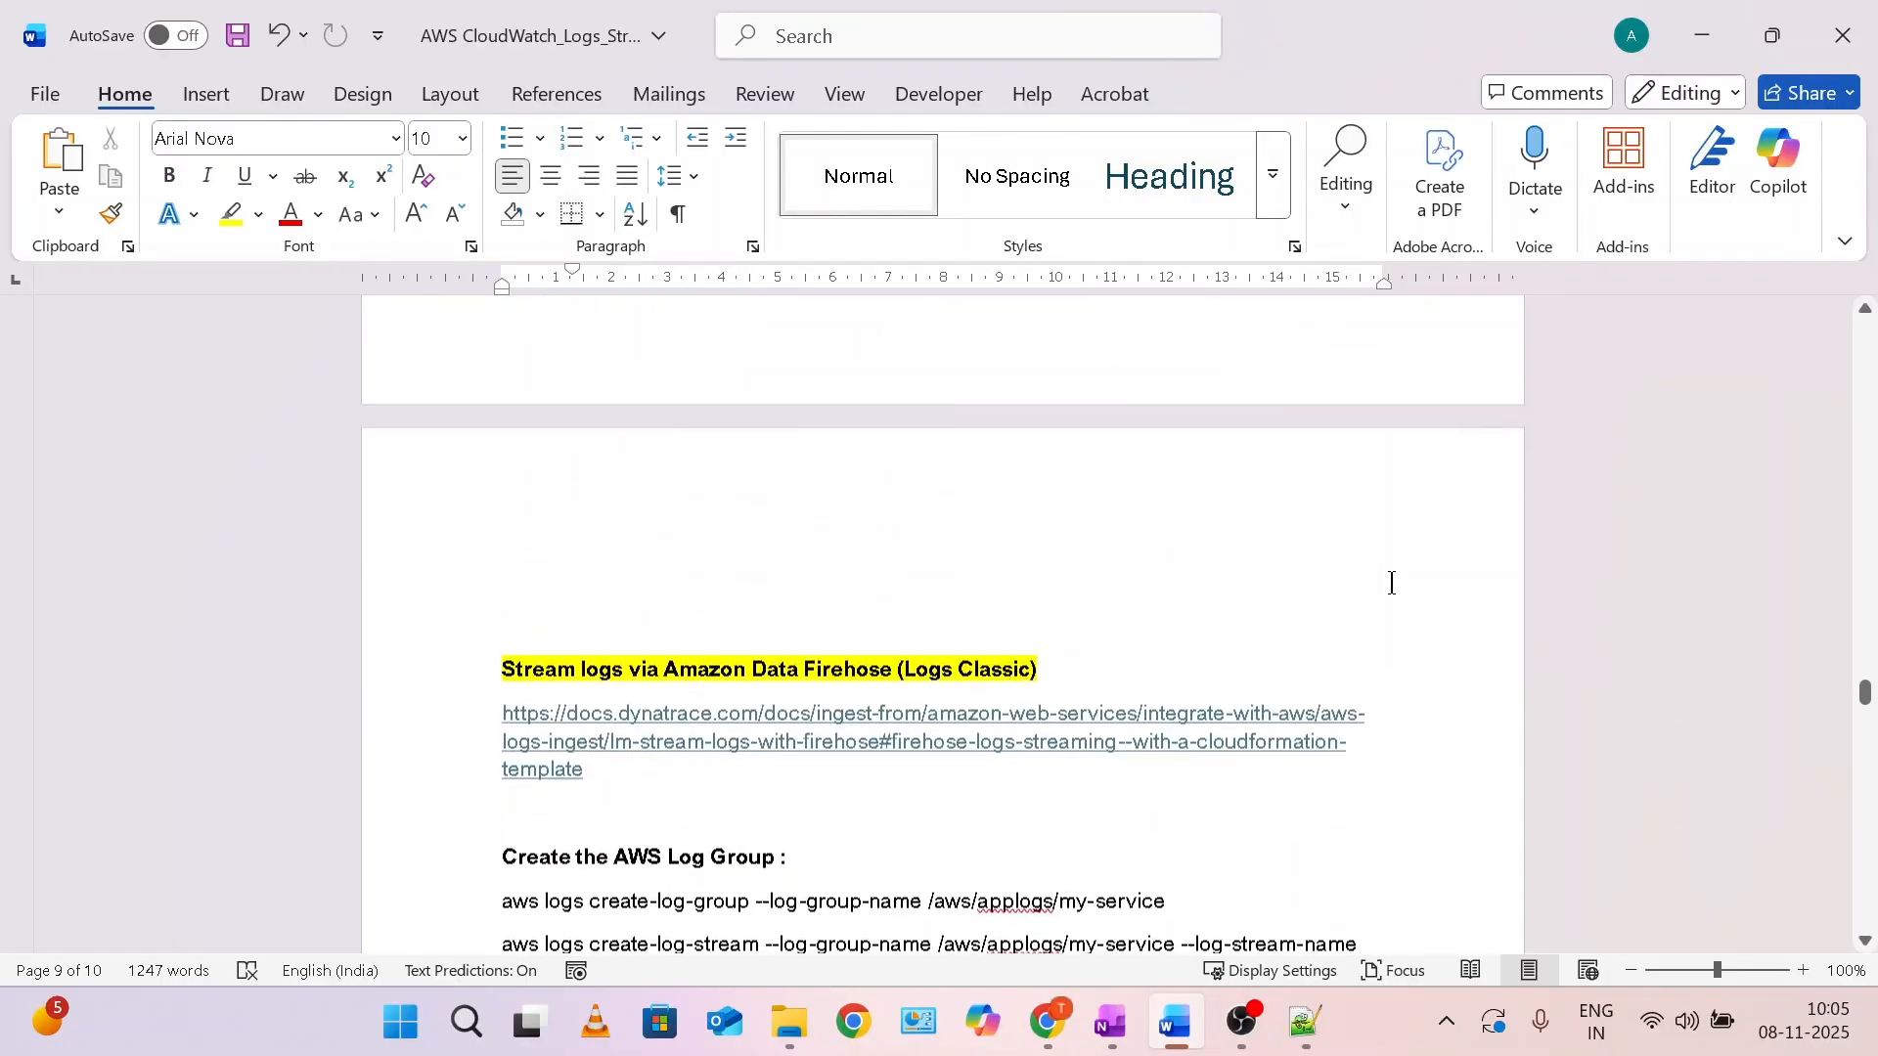
pyautogui.scroll(-8, 1392, 583)
pyautogui.scroll(3, 864, 538)
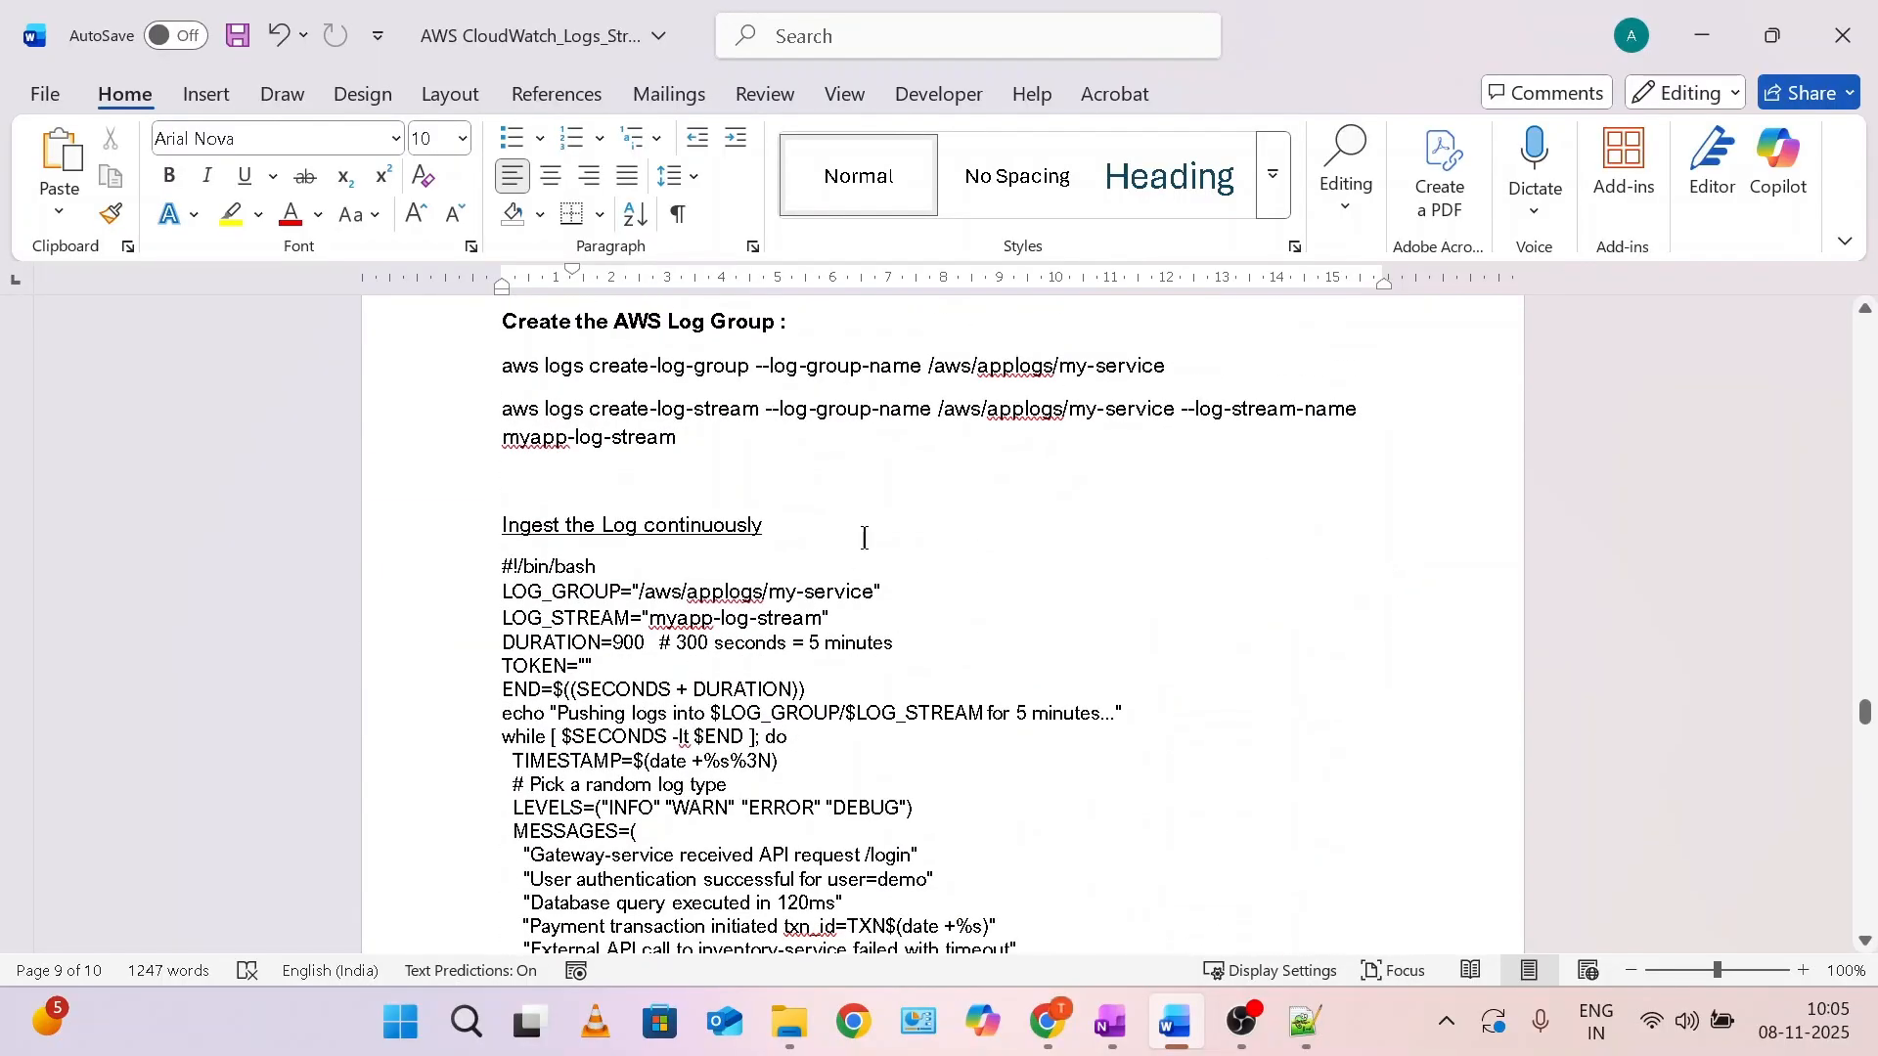
# Set DURATION to 1800 in the continuous log ingestion script for /aws/applogs/my-service.
pyautogui.click(491, 568)
pyautogui.scroll(-5, 692, 584)
pyautogui.scroll(2, 691, 584)
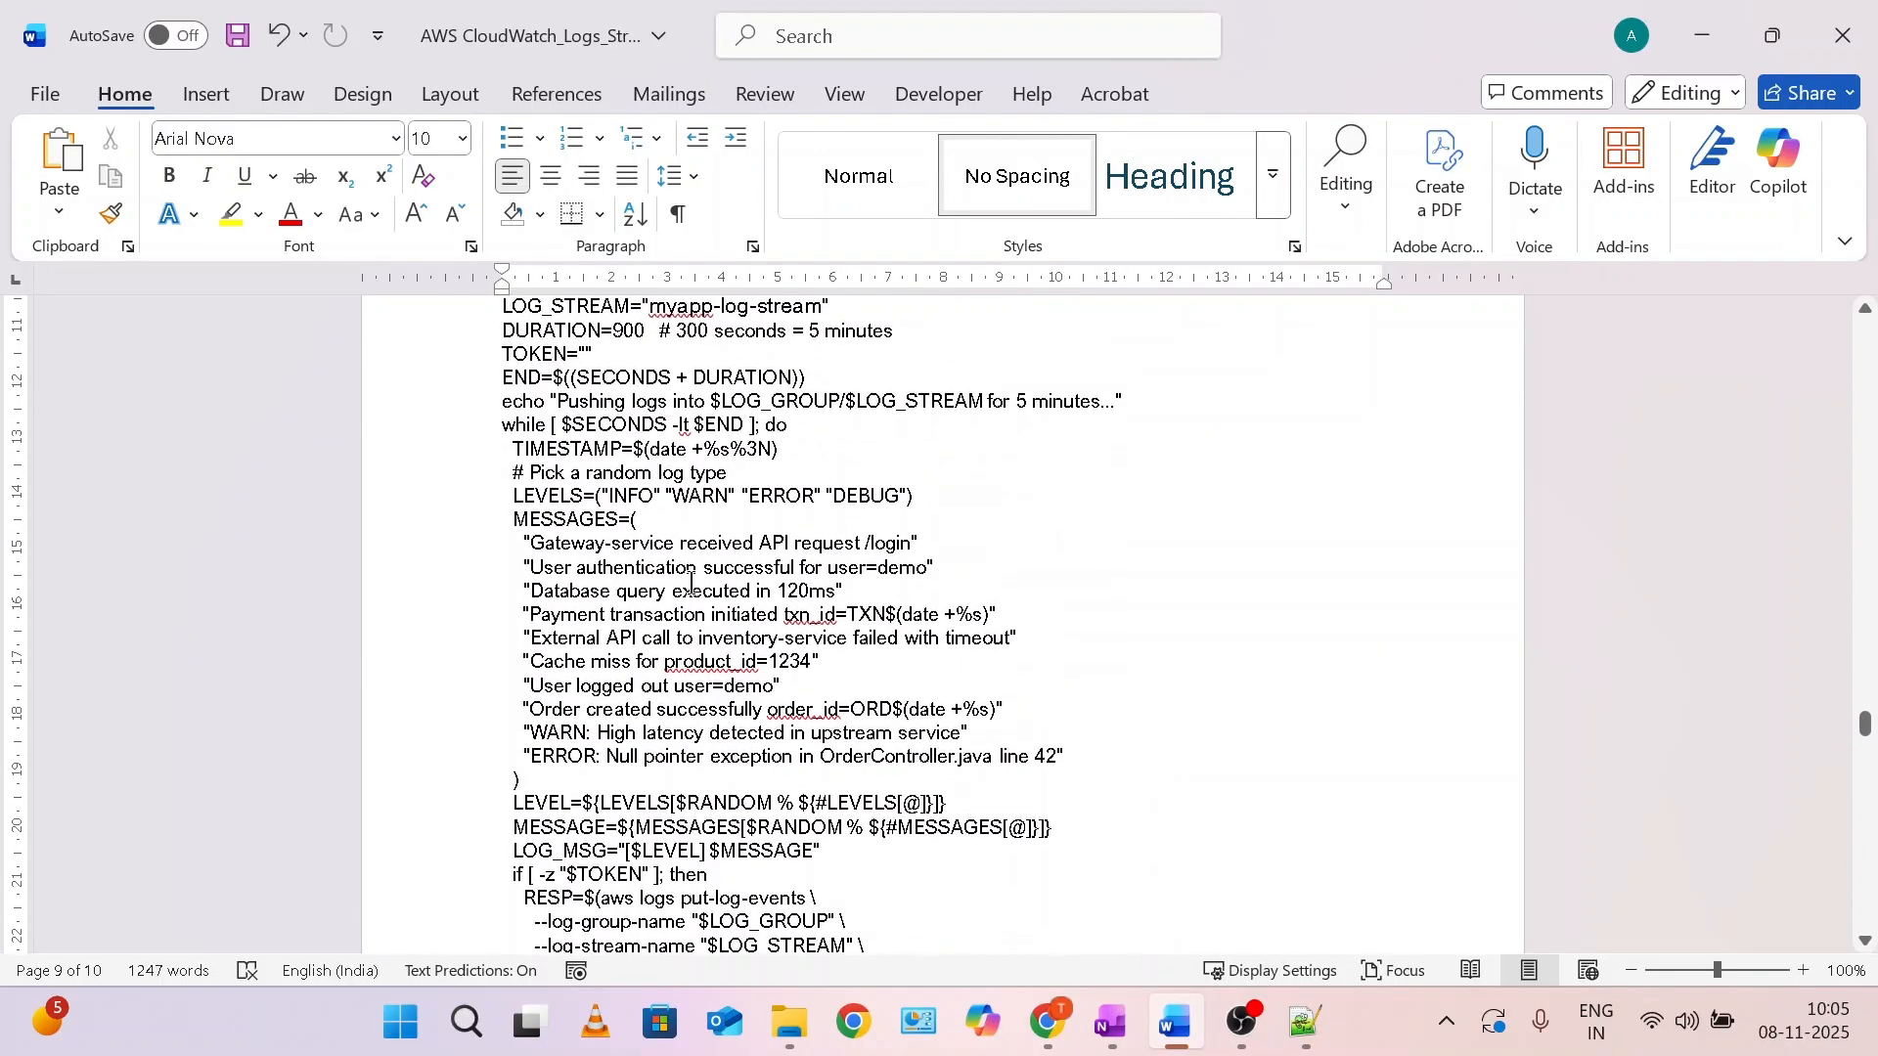
pyautogui.scroll(3, 692, 584)
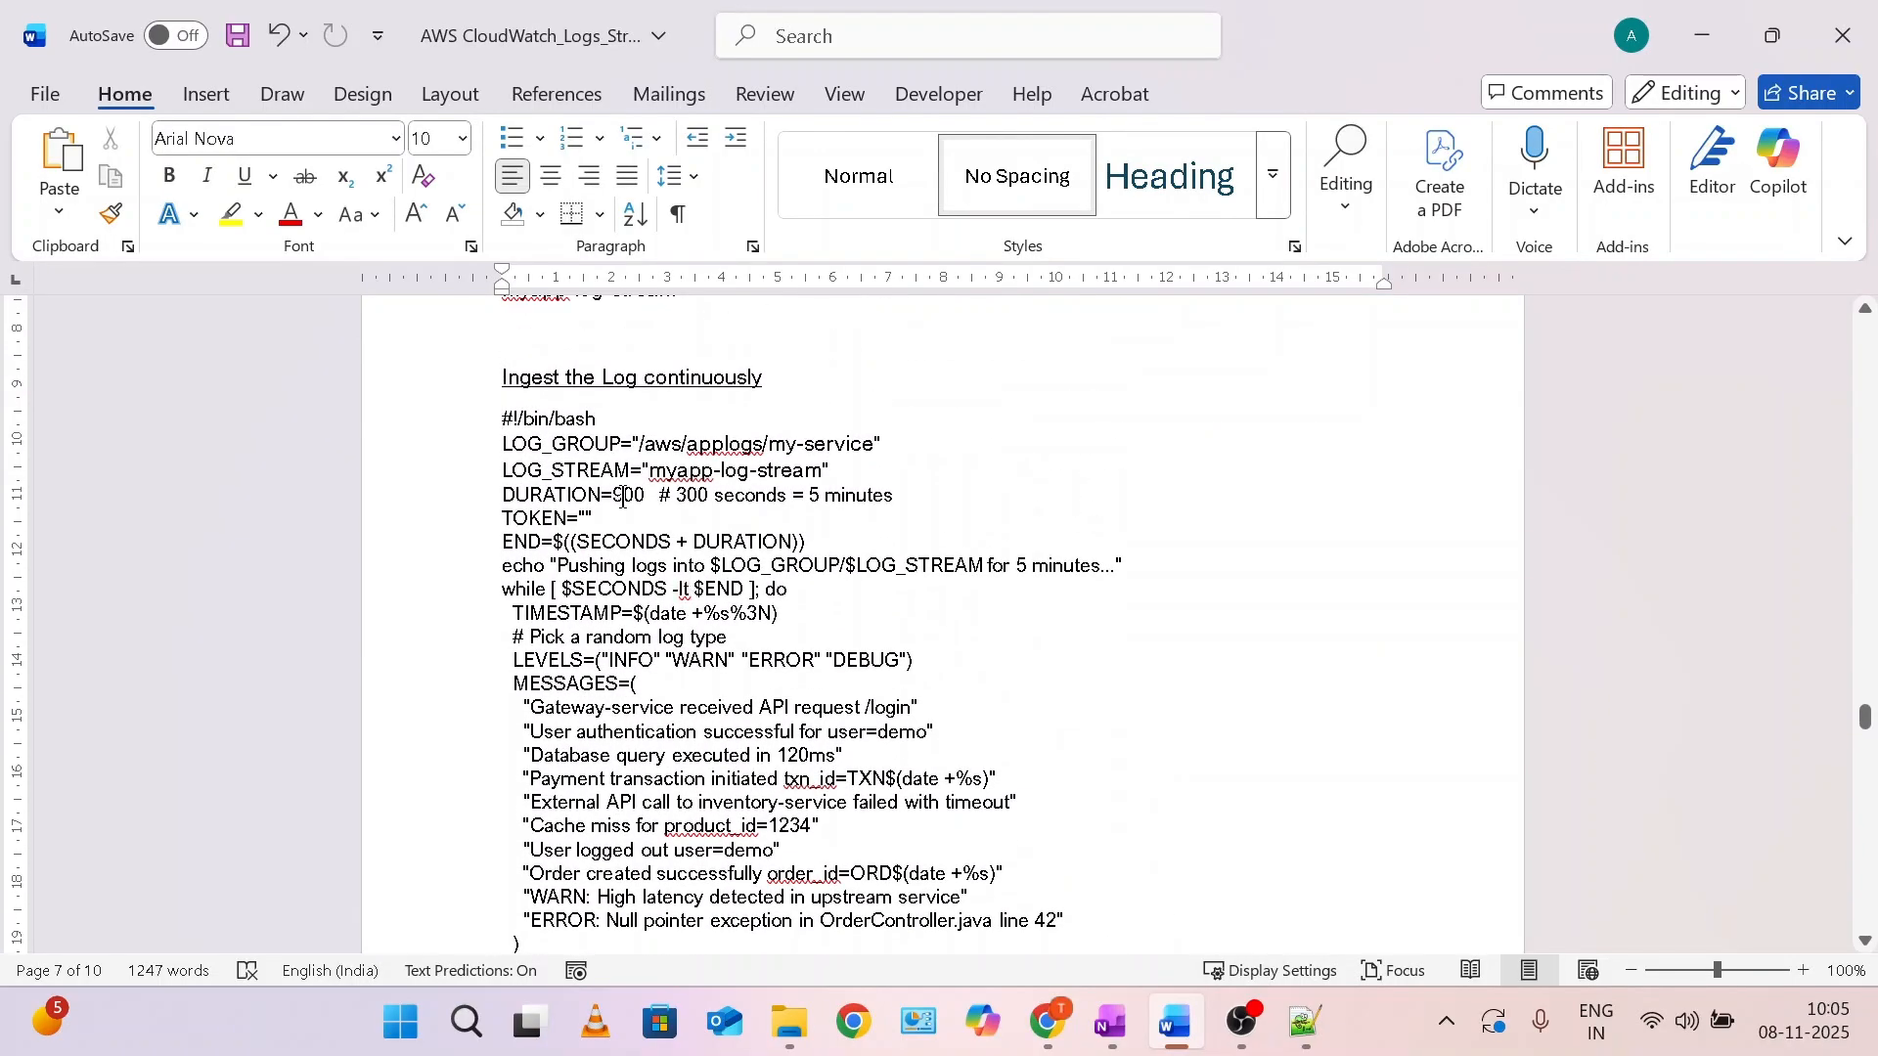
pyautogui.click(629, 509)
pyautogui.press('BackSpace')
pyautogui.write('18')
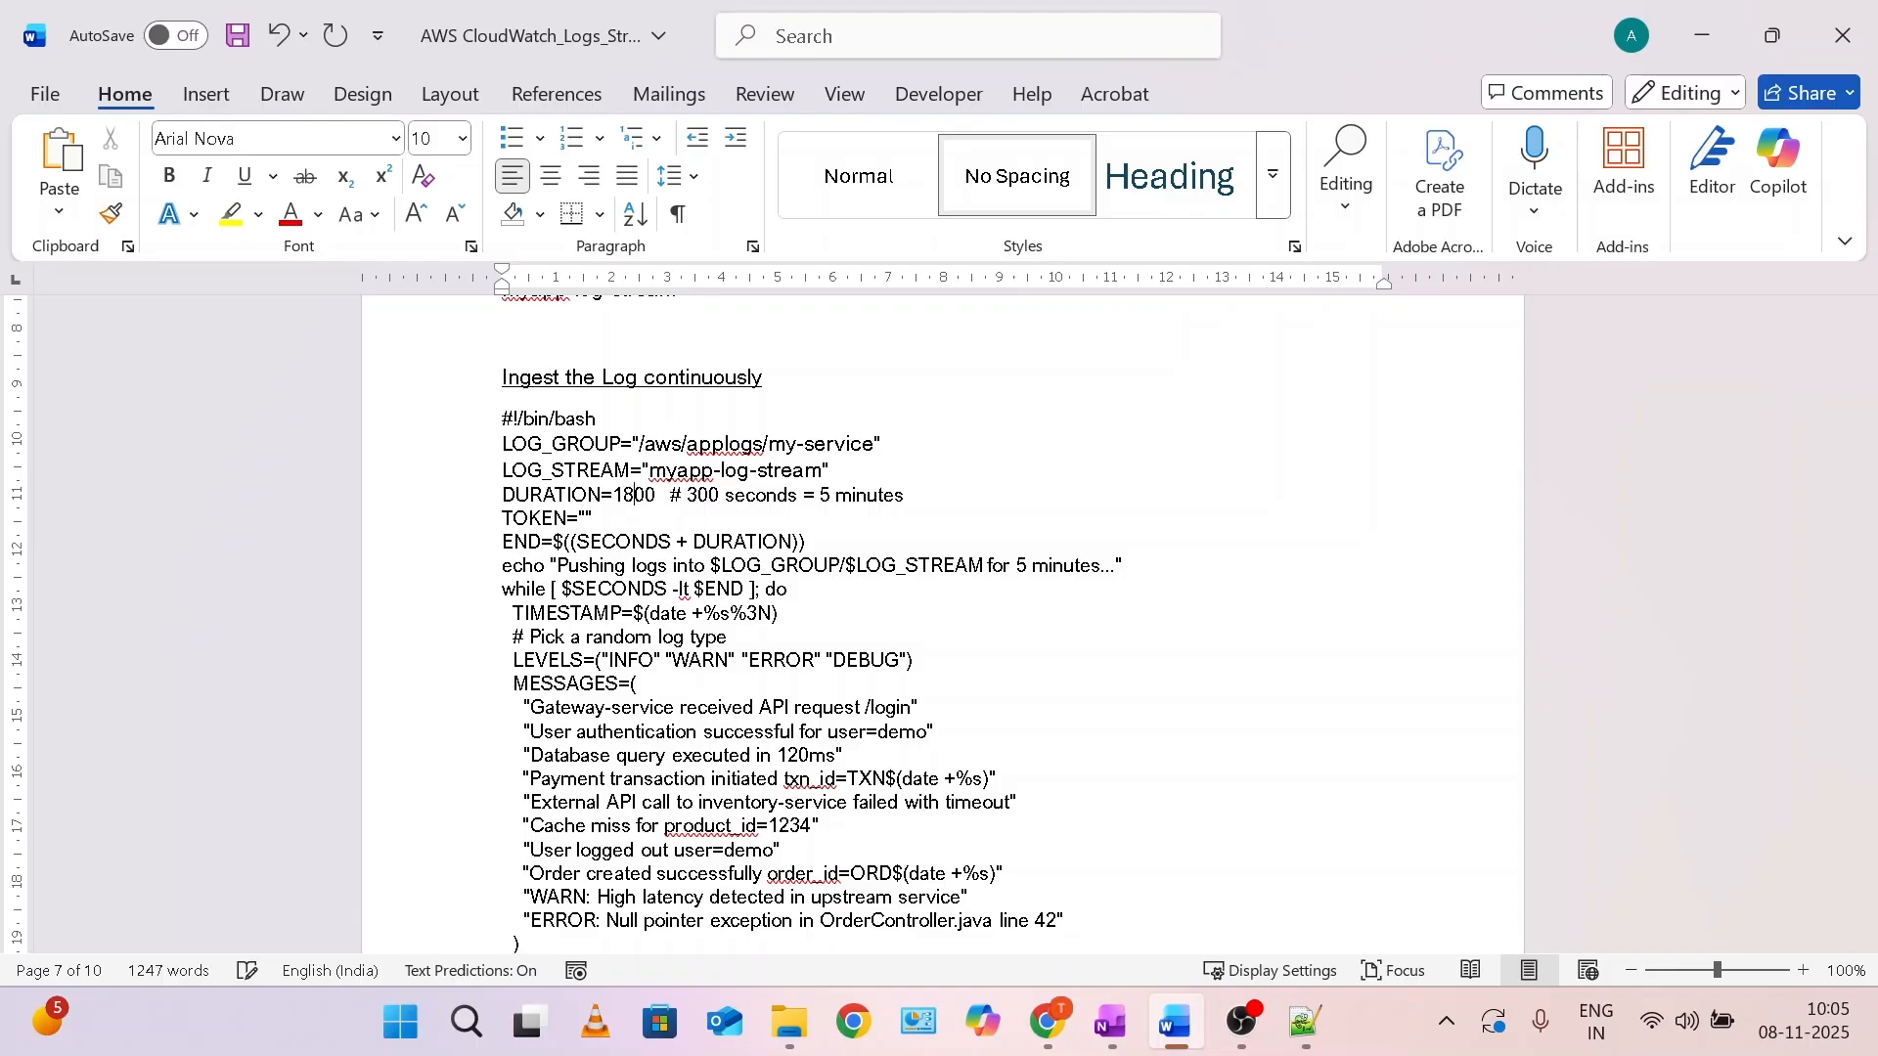
# Copy the whole log ingestion script, from the #!/bin/bash line through the final echo line.
pyautogui.scroll(1, 517, 452)
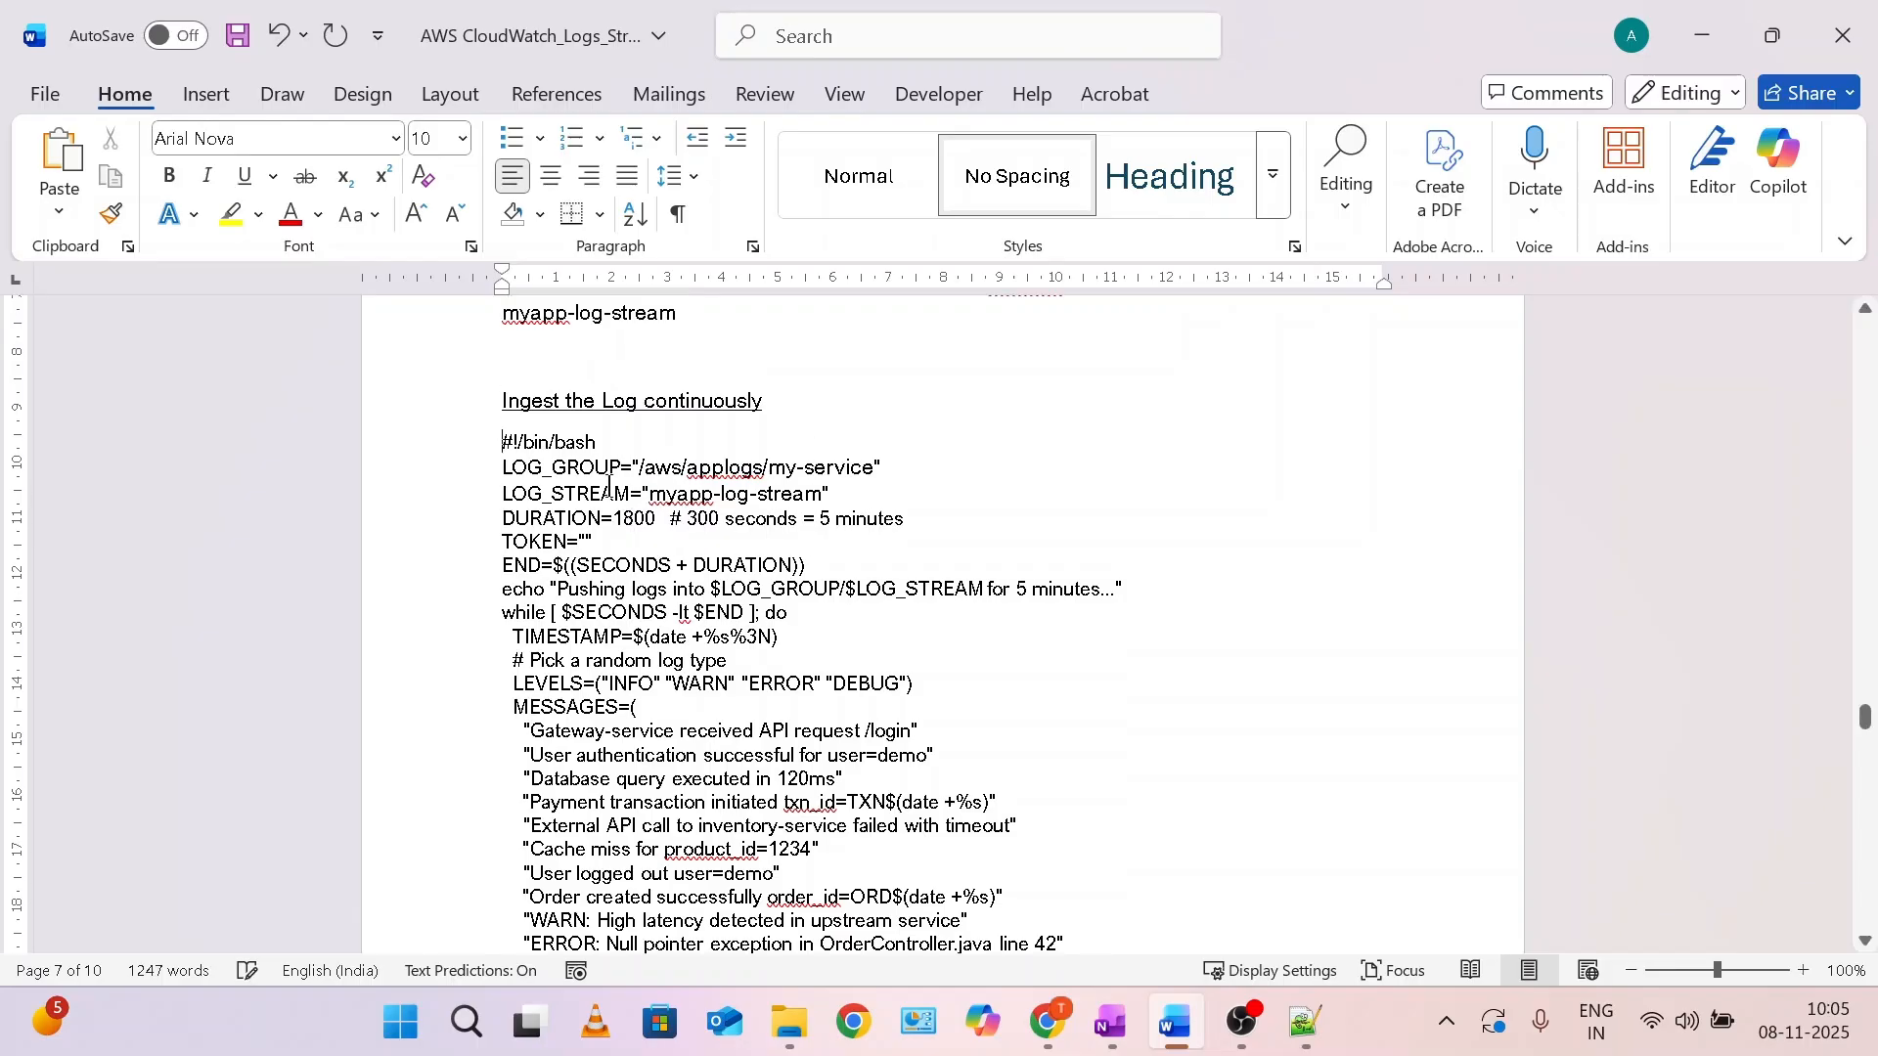
pyautogui.scroll(-8, 609, 486)
pyautogui.scroll(-8, 663, 715)
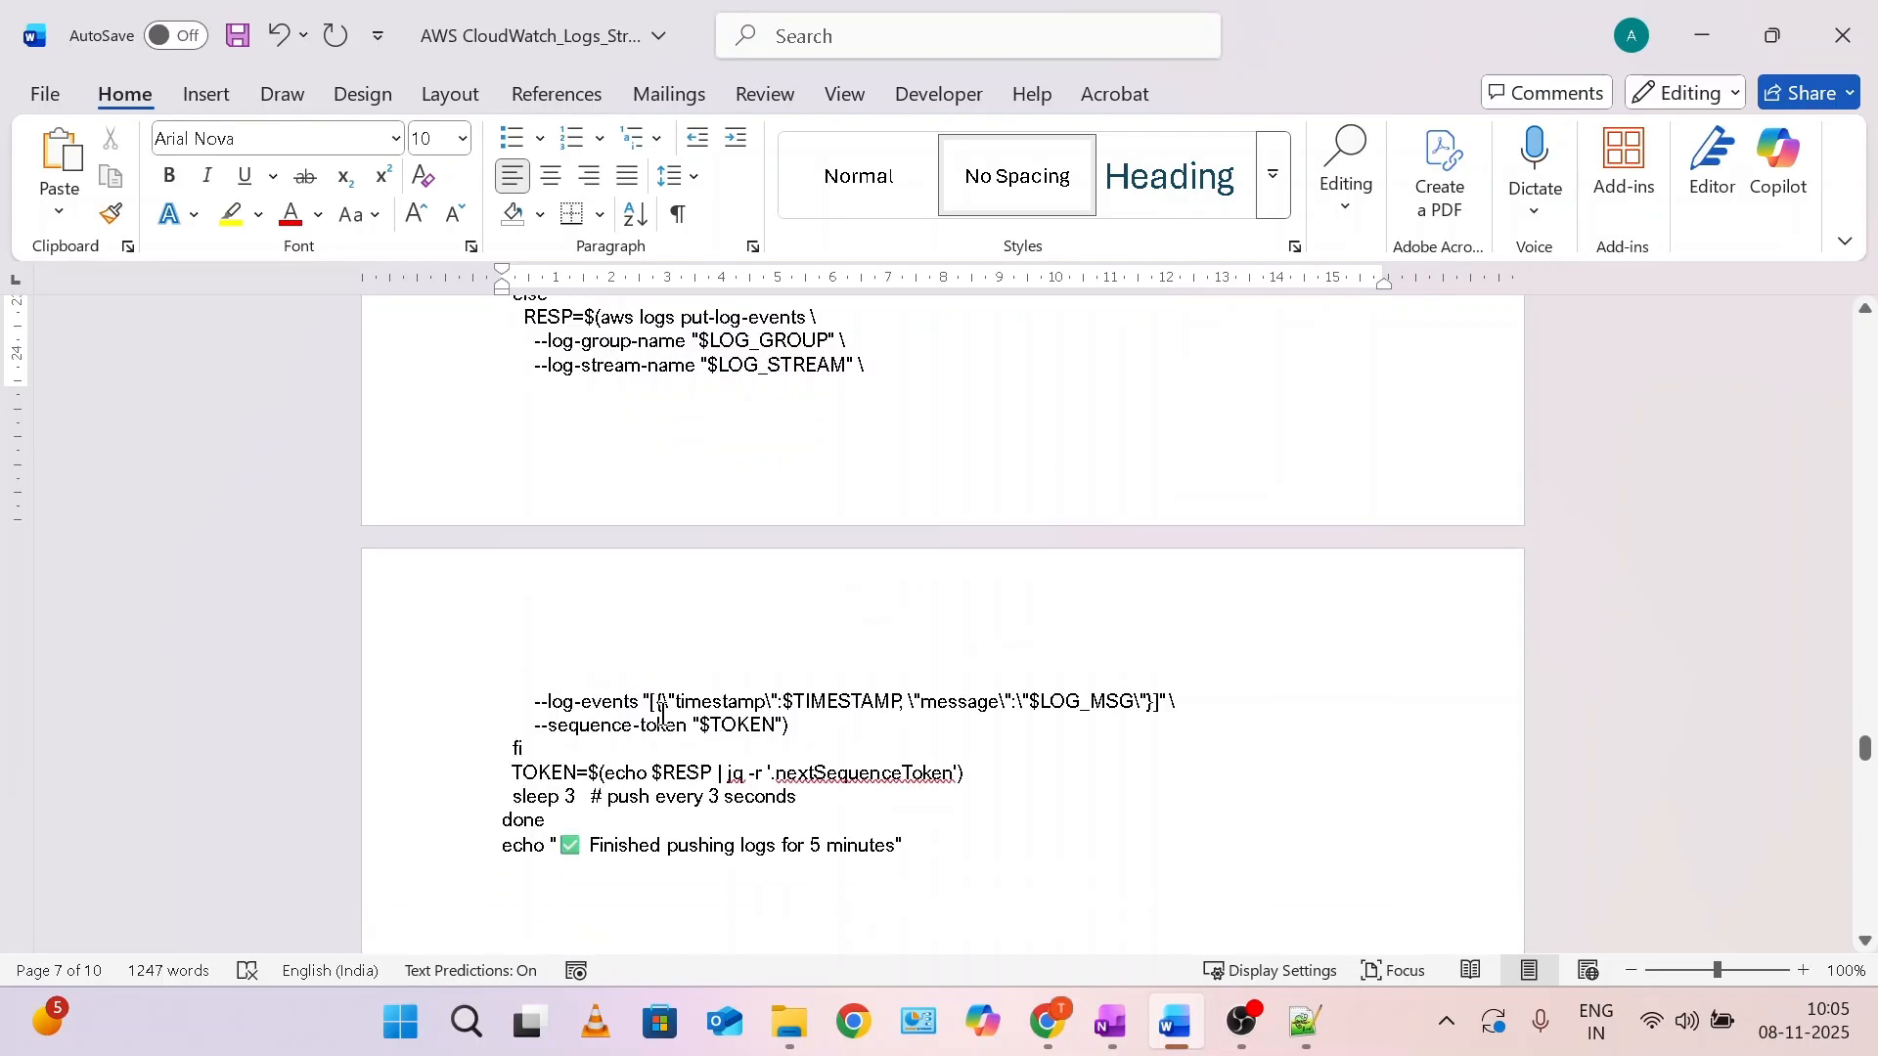
pyautogui.tripleClick(935, 856)
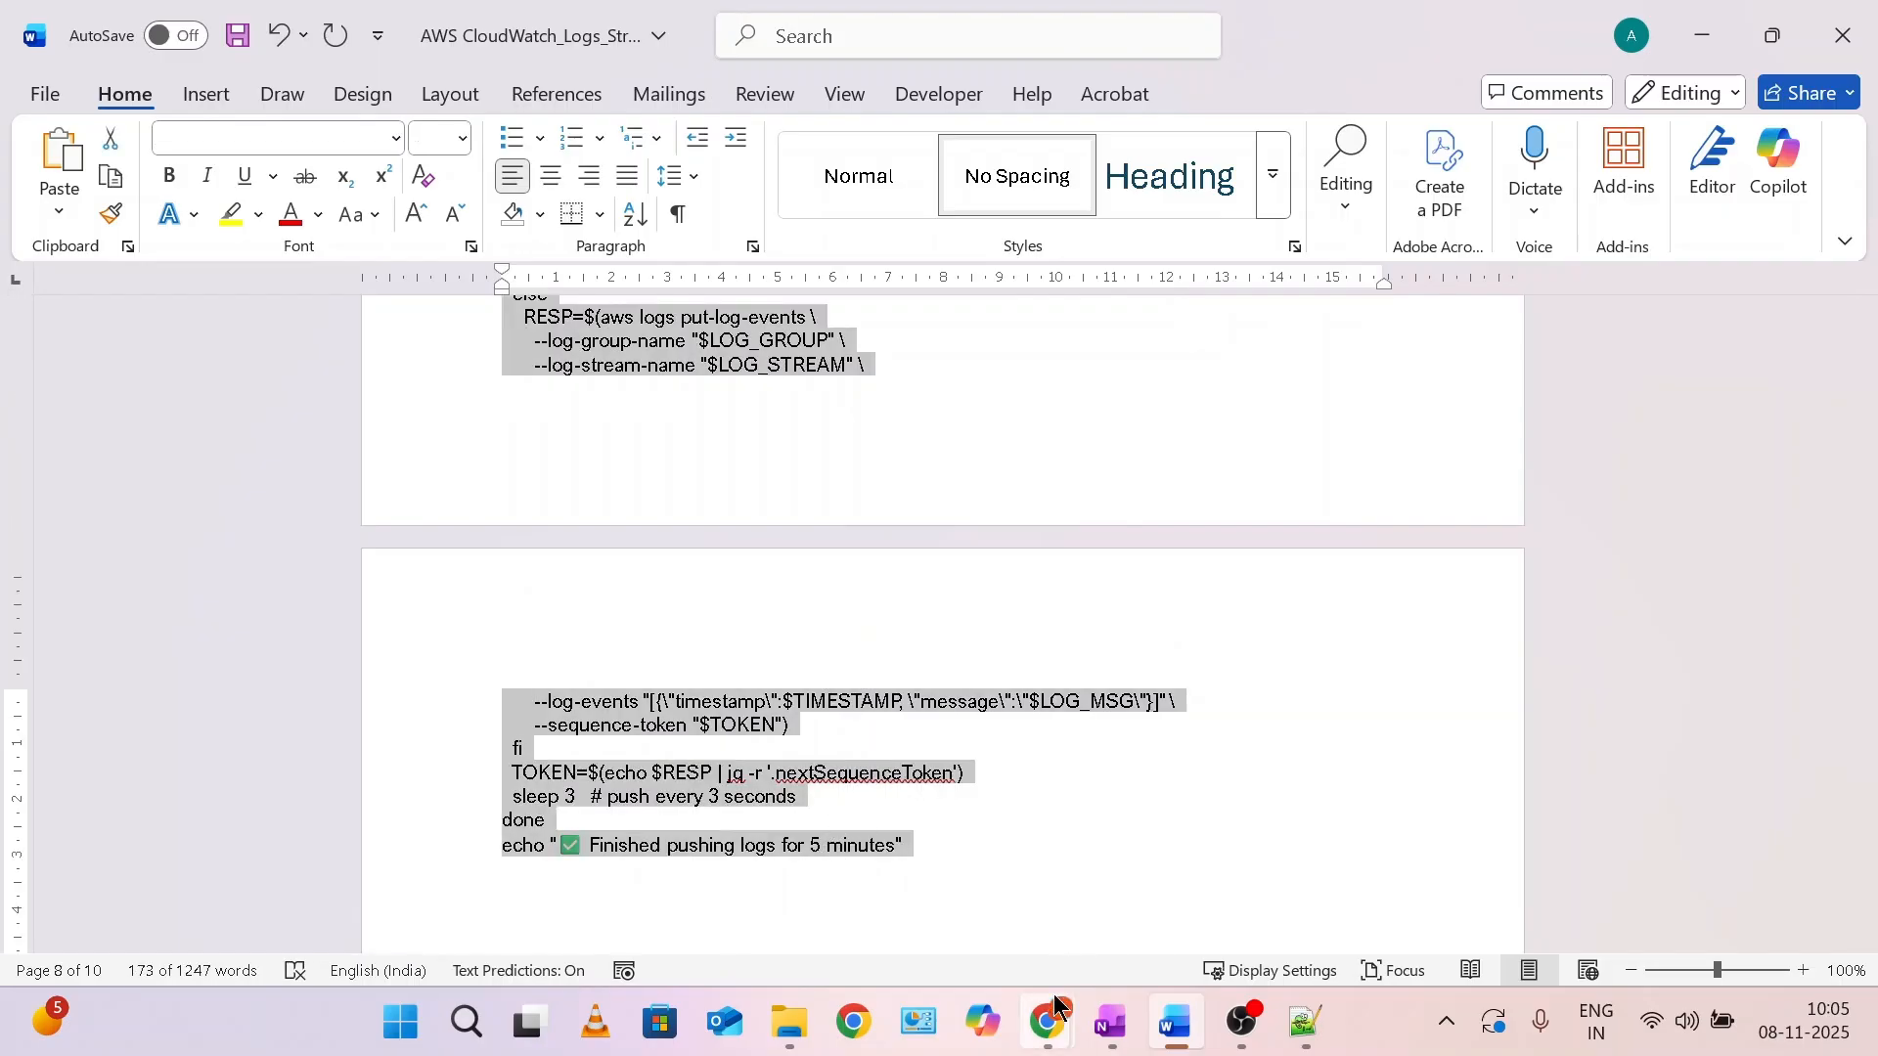
# Switch to Chrome, clear the CloudShell terminal, and paste and run the copied log ingestion script.
pyautogui.moveTo(1049, 1023)
pyautogui.click(805, 834)
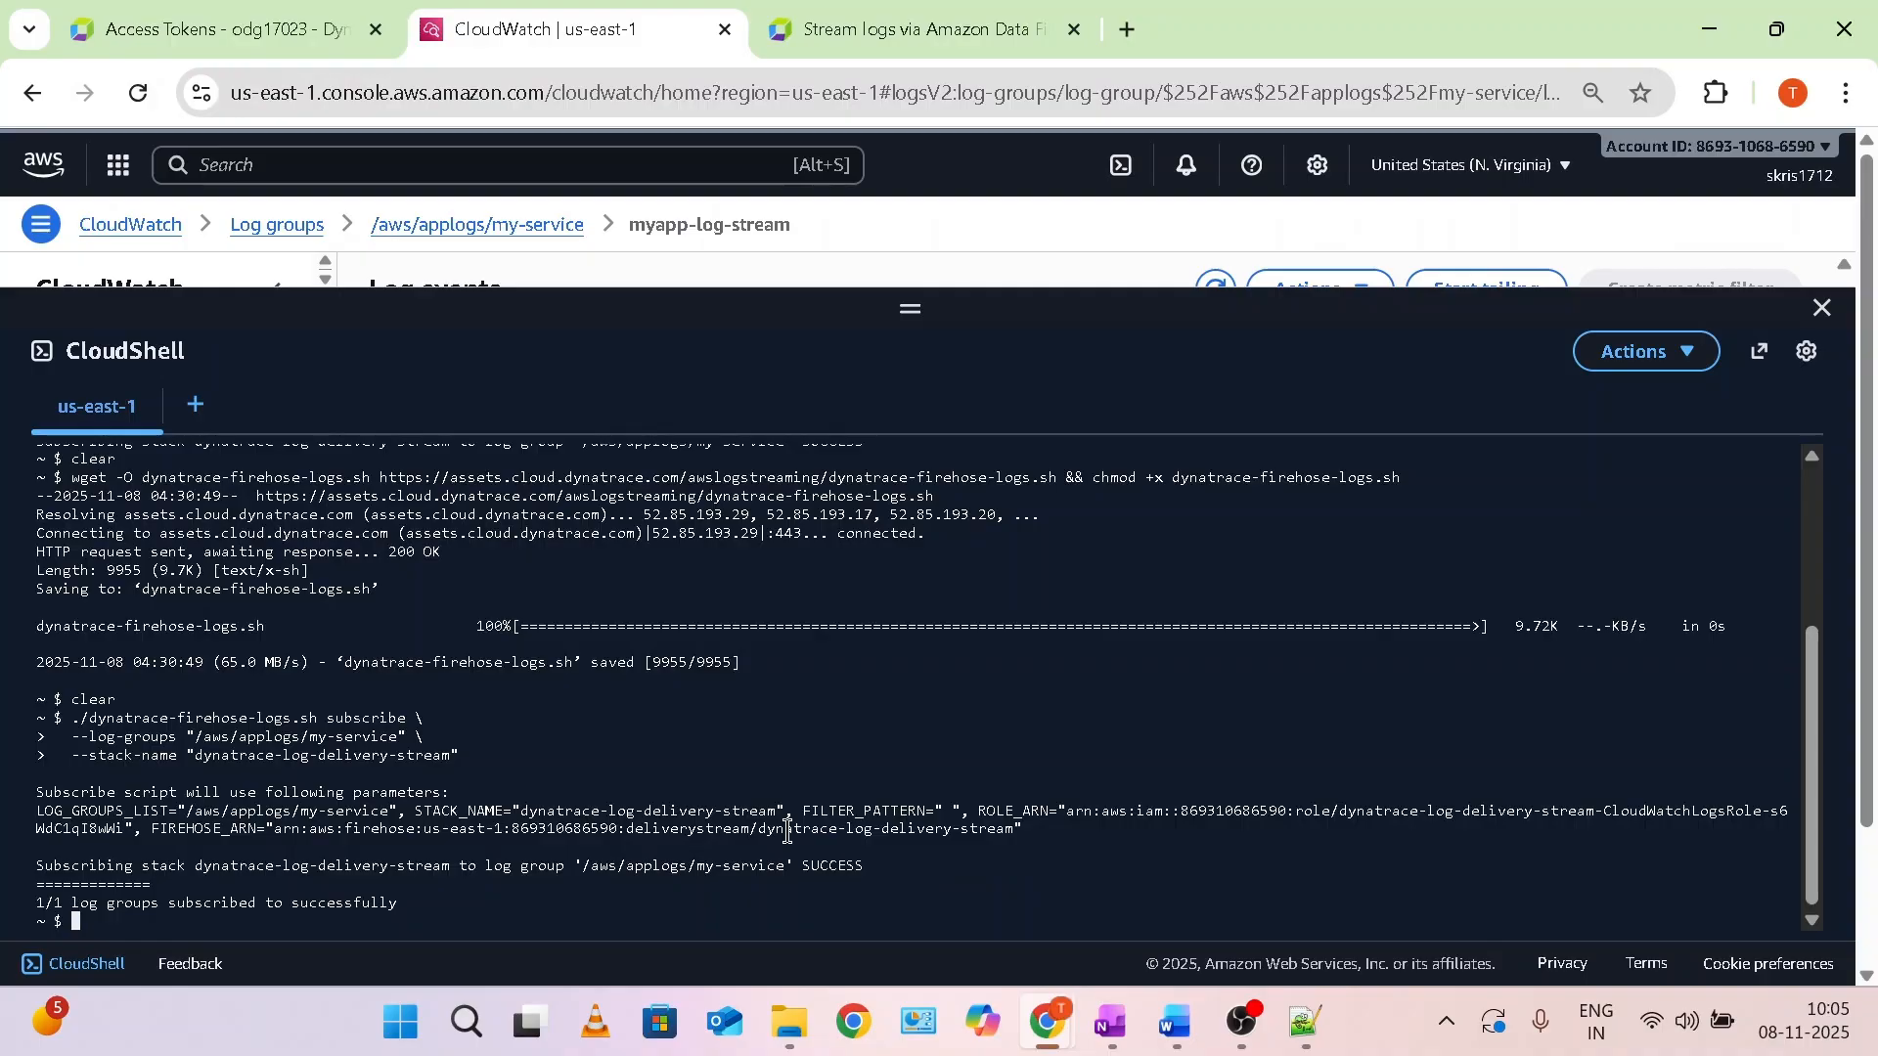
pyautogui.write('clear')
pyautogui.press('Return')
pyautogui.rightClick(797, 775)
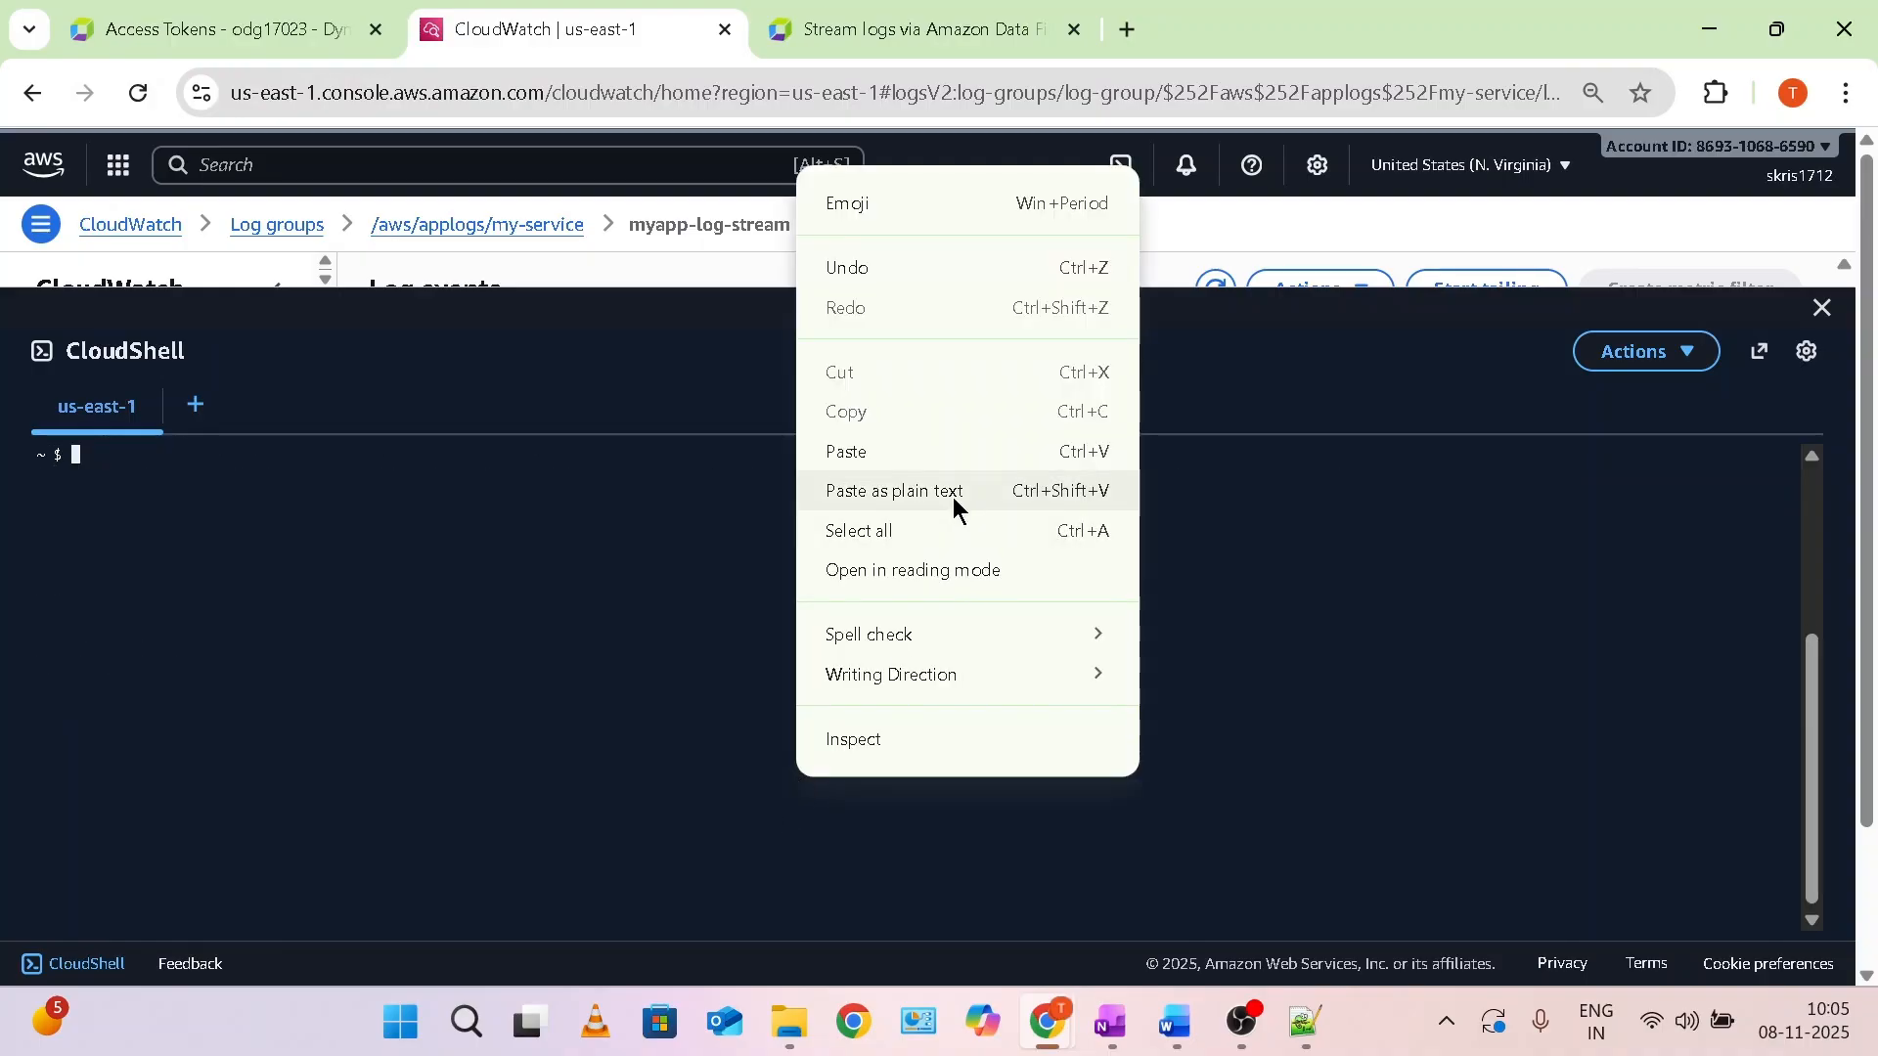
pyautogui.click(906, 452)
pyautogui.click(1120, 822)
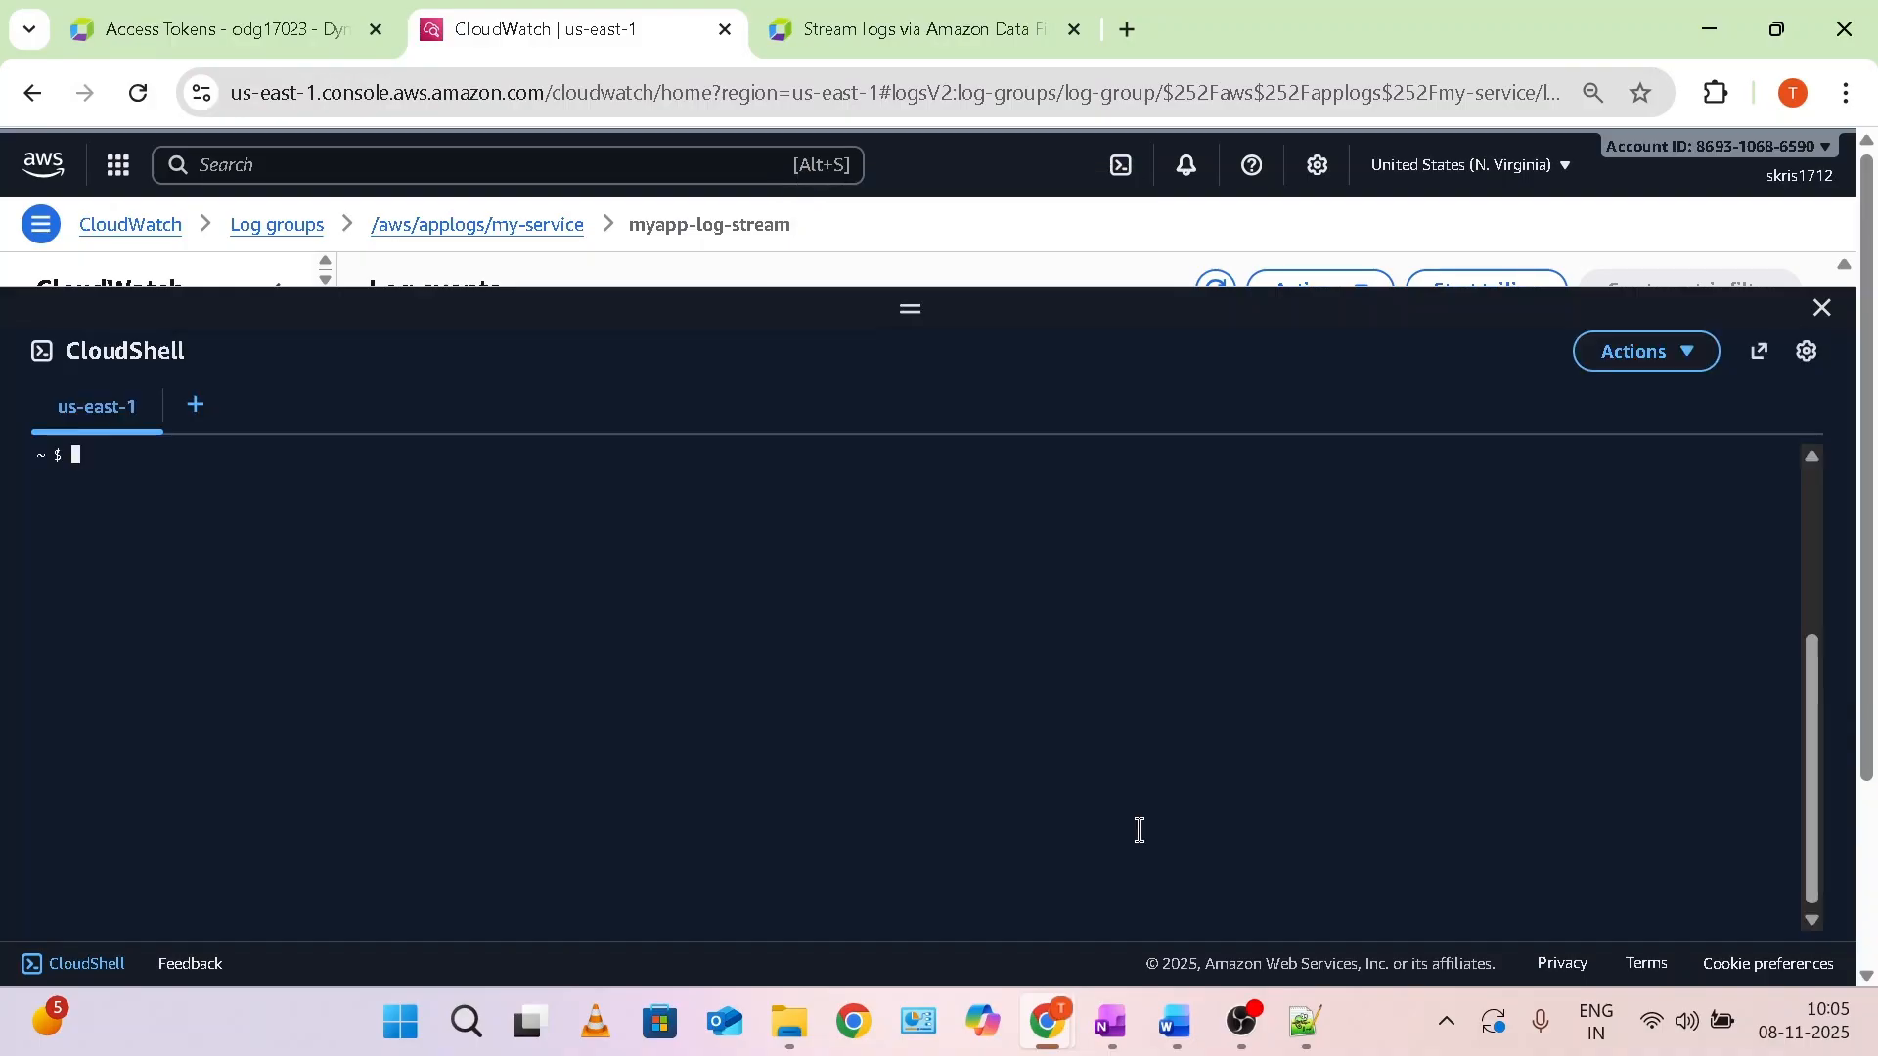
pyautogui.press('Return')
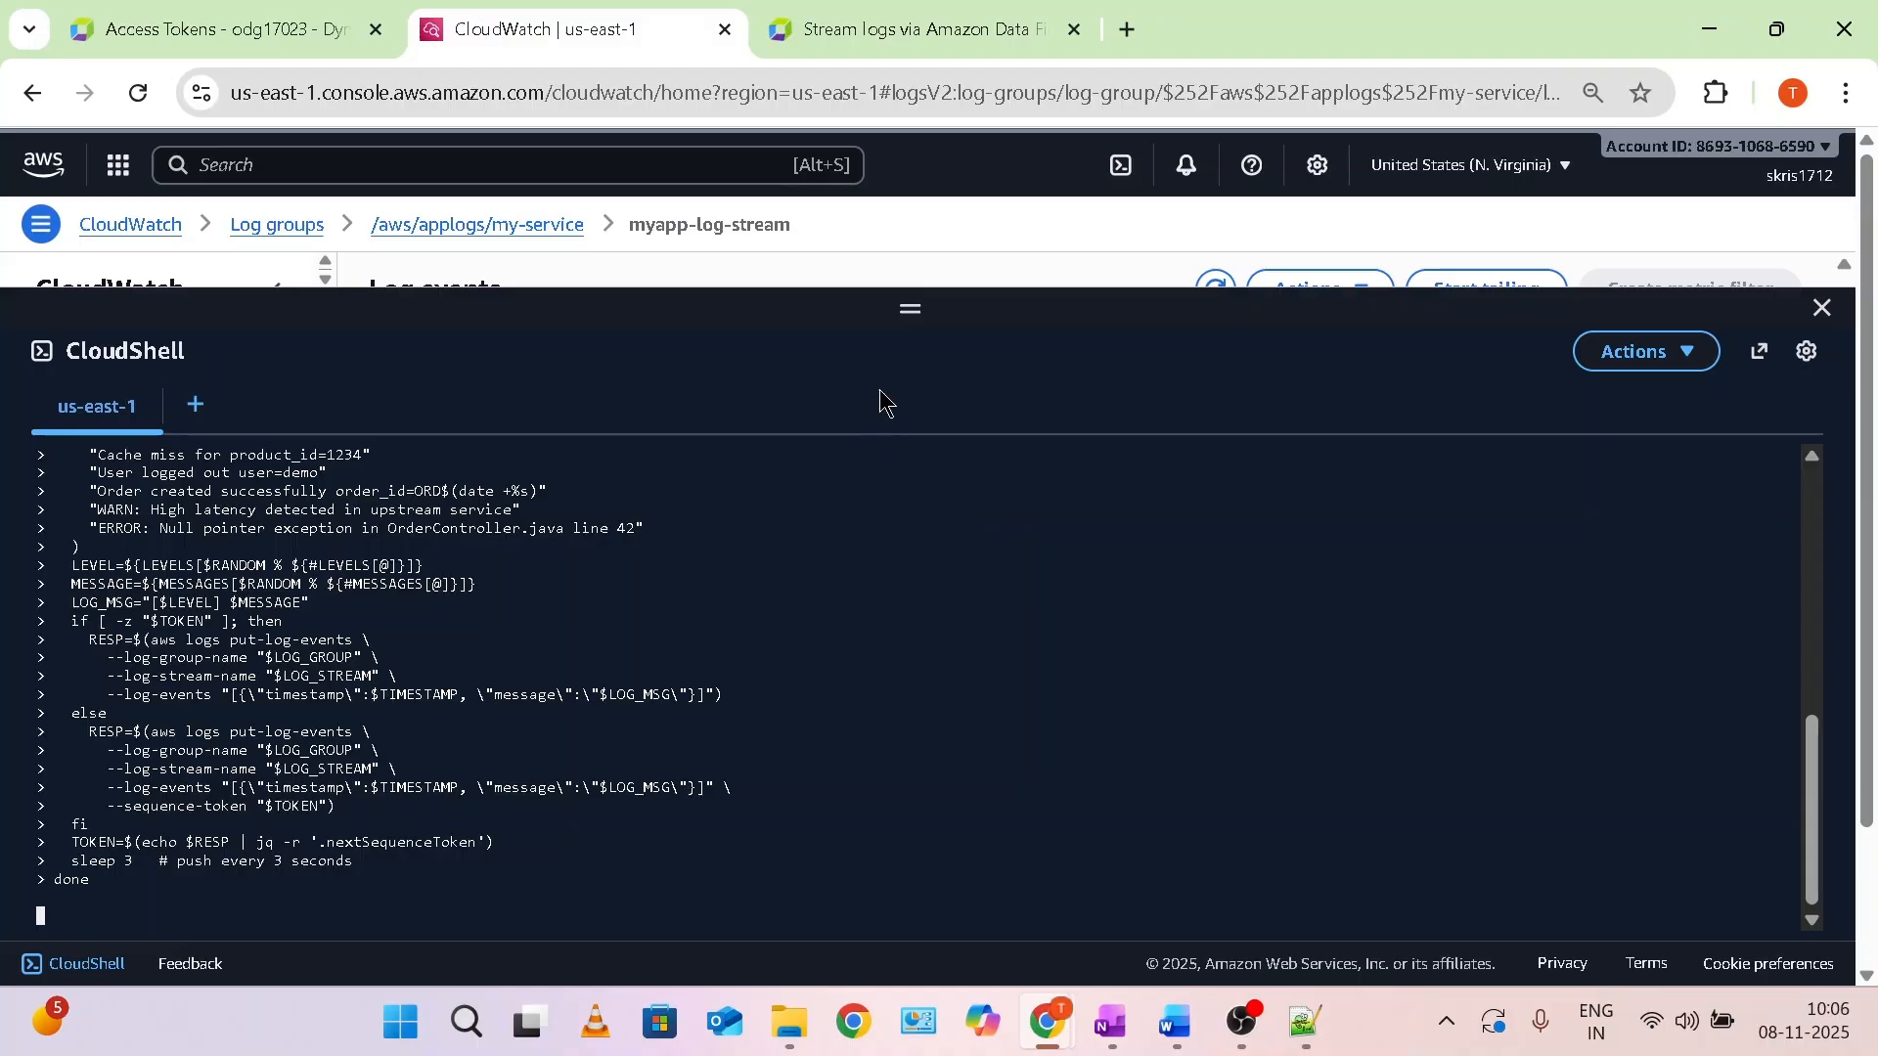
# Shrink the CloudShell pane and start tailing the log events of myapp-log-stream.
pyautogui.moveTo(908, 313); pyautogui.dragTo(917, 856)
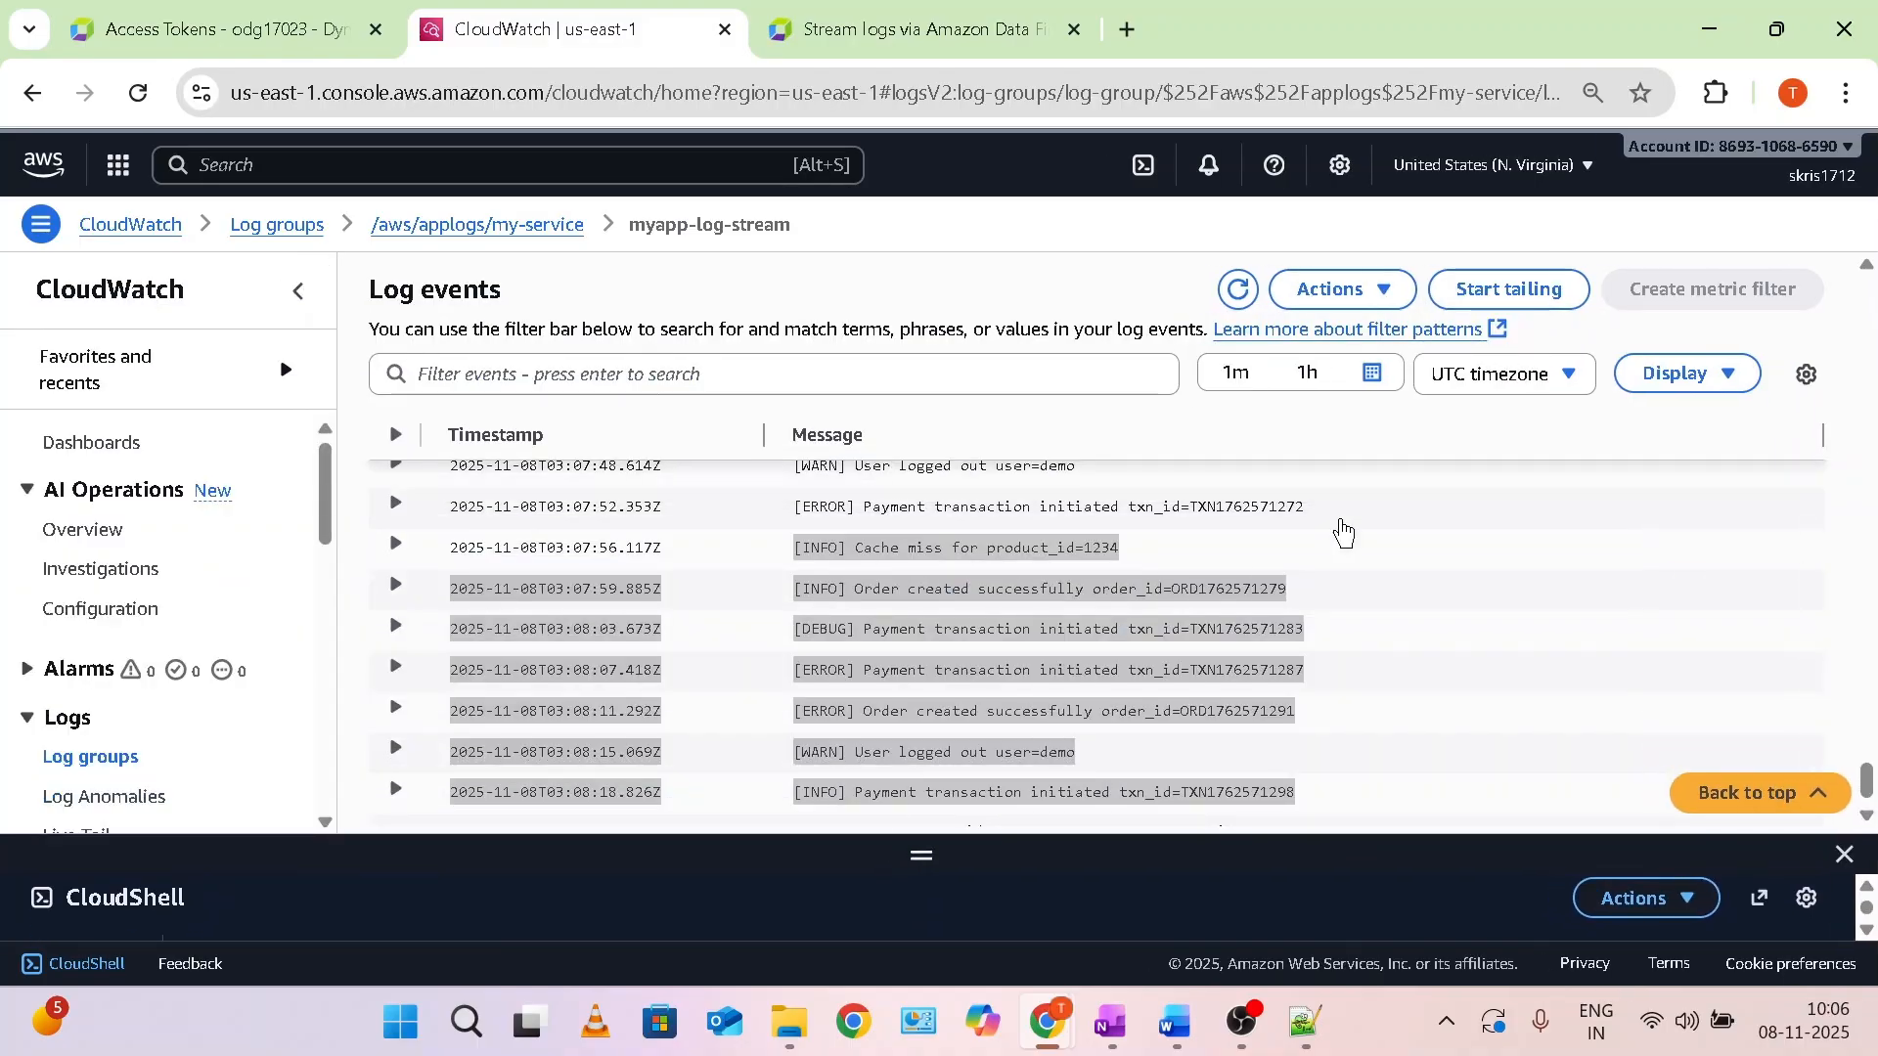
pyautogui.click(1503, 294)
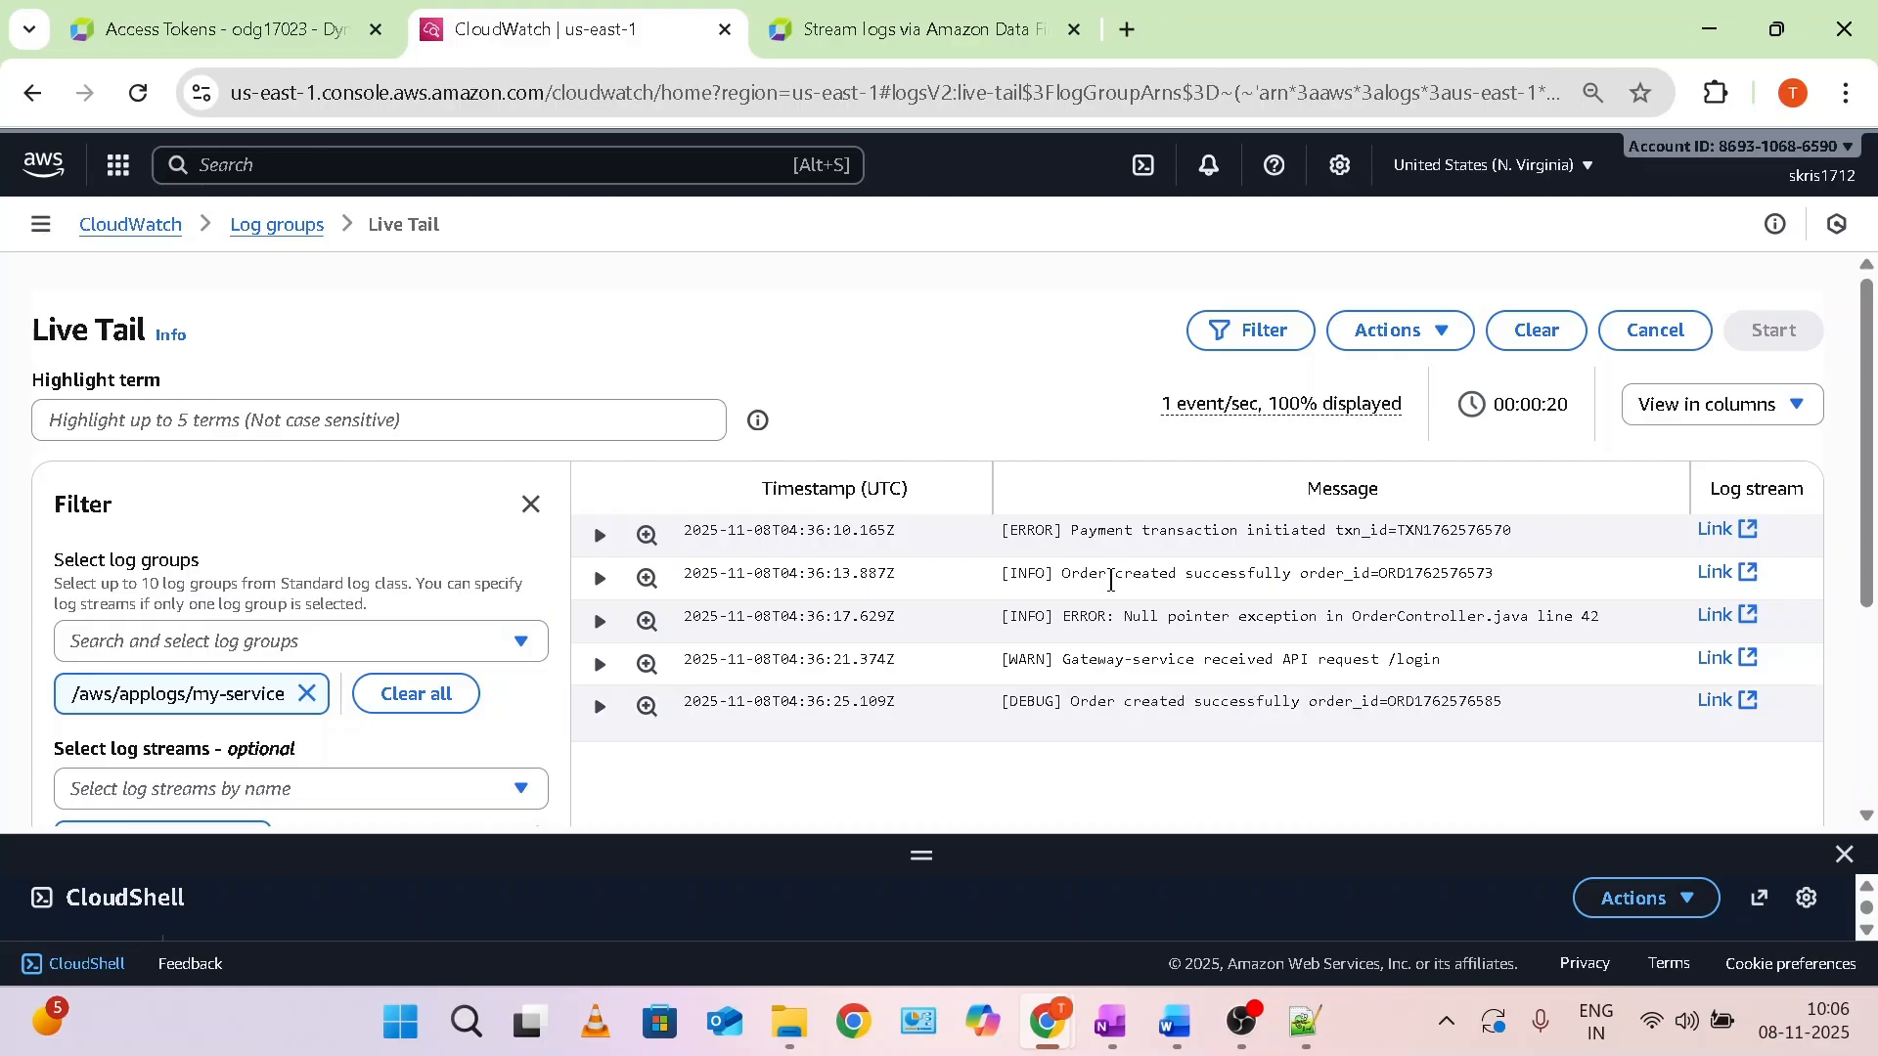
# Switch to the Dynatrace tab, open Notebooks, and add a DQL section to the empty untitled notebook.
pyautogui.click(264, 18)
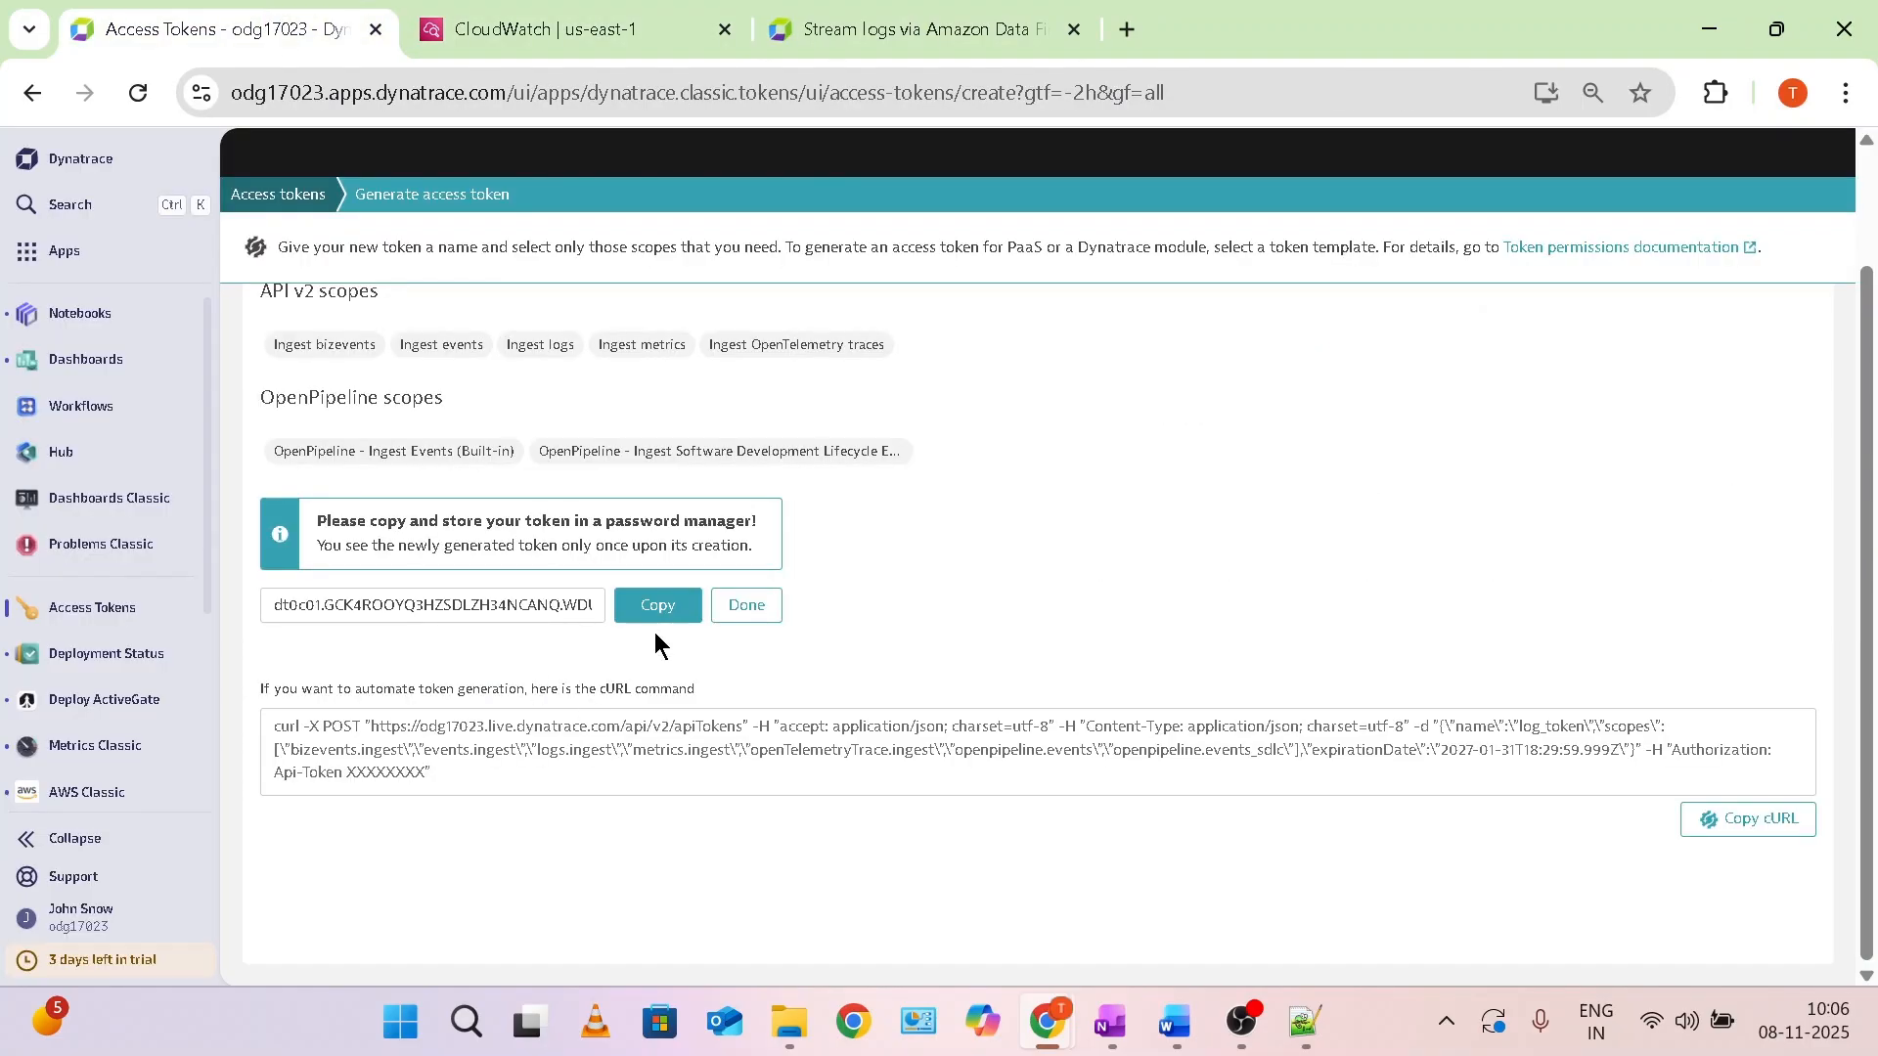
pyautogui.click(88, 319)
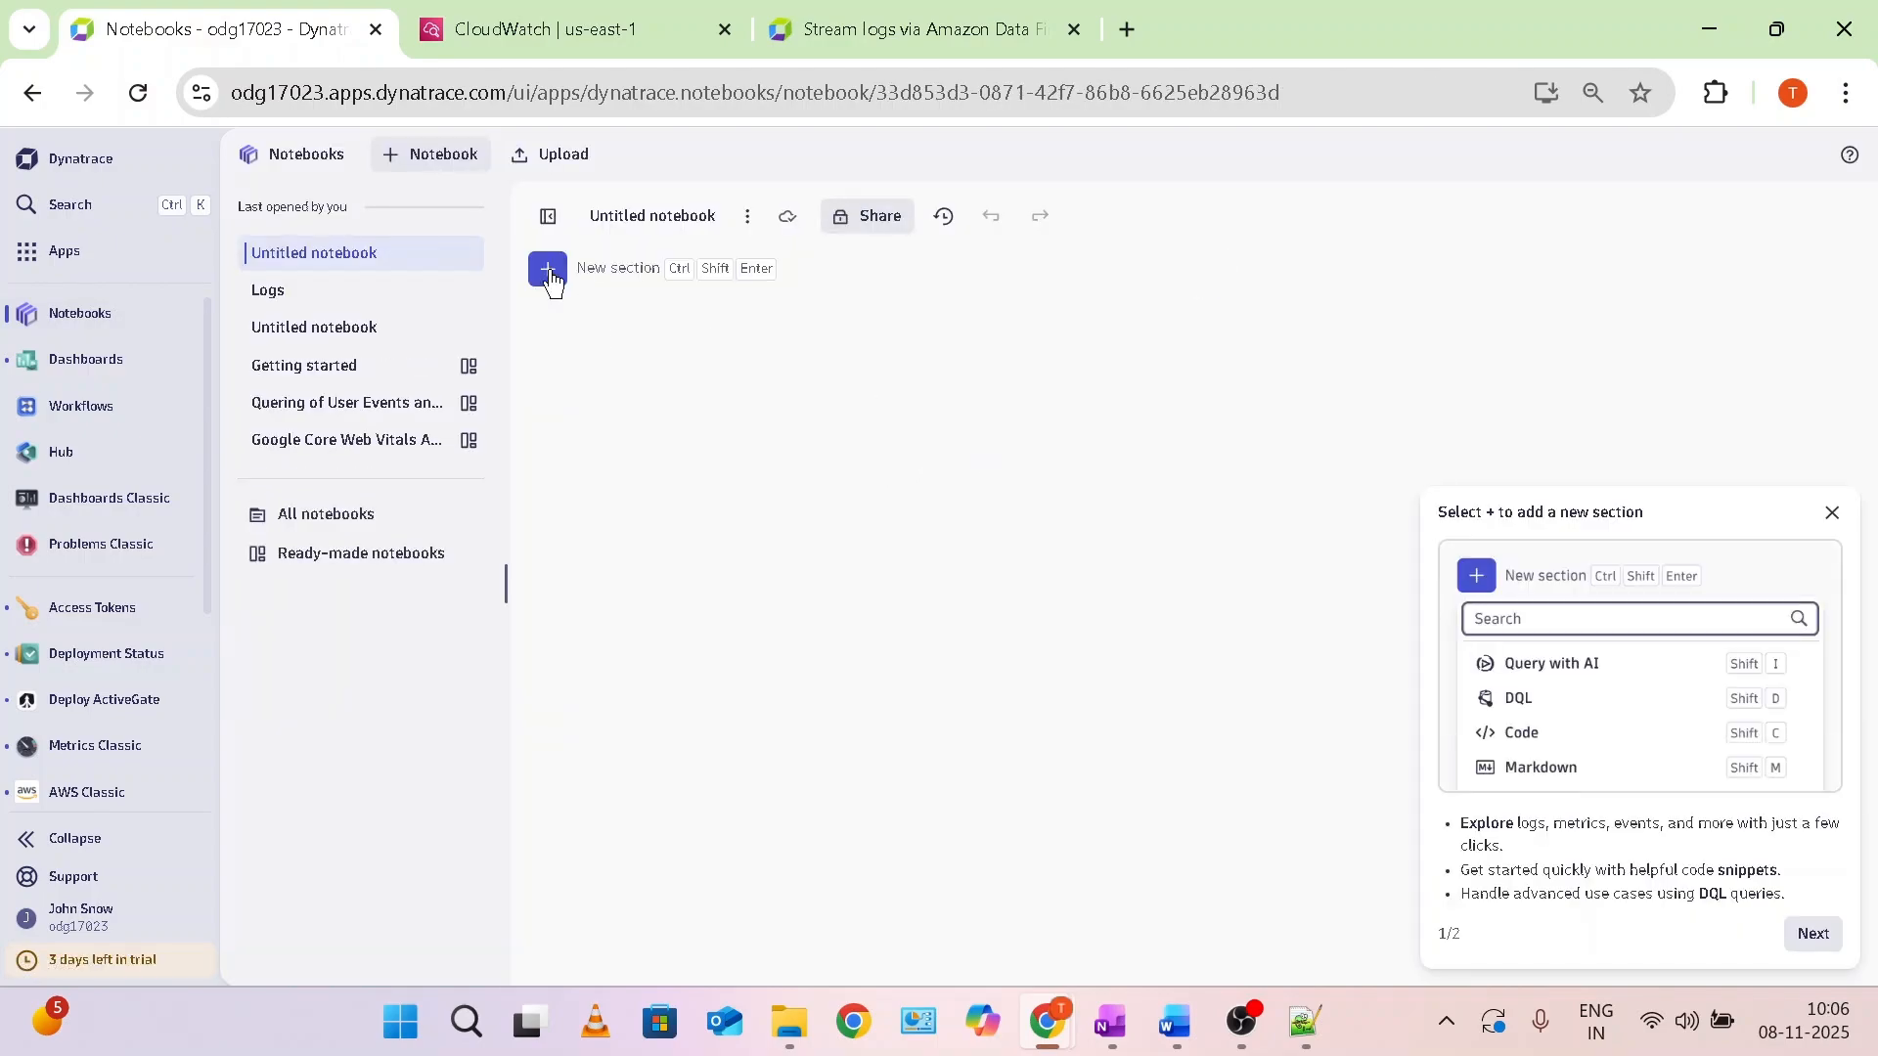
pyautogui.click(551, 279)
pyautogui.click(645, 366)
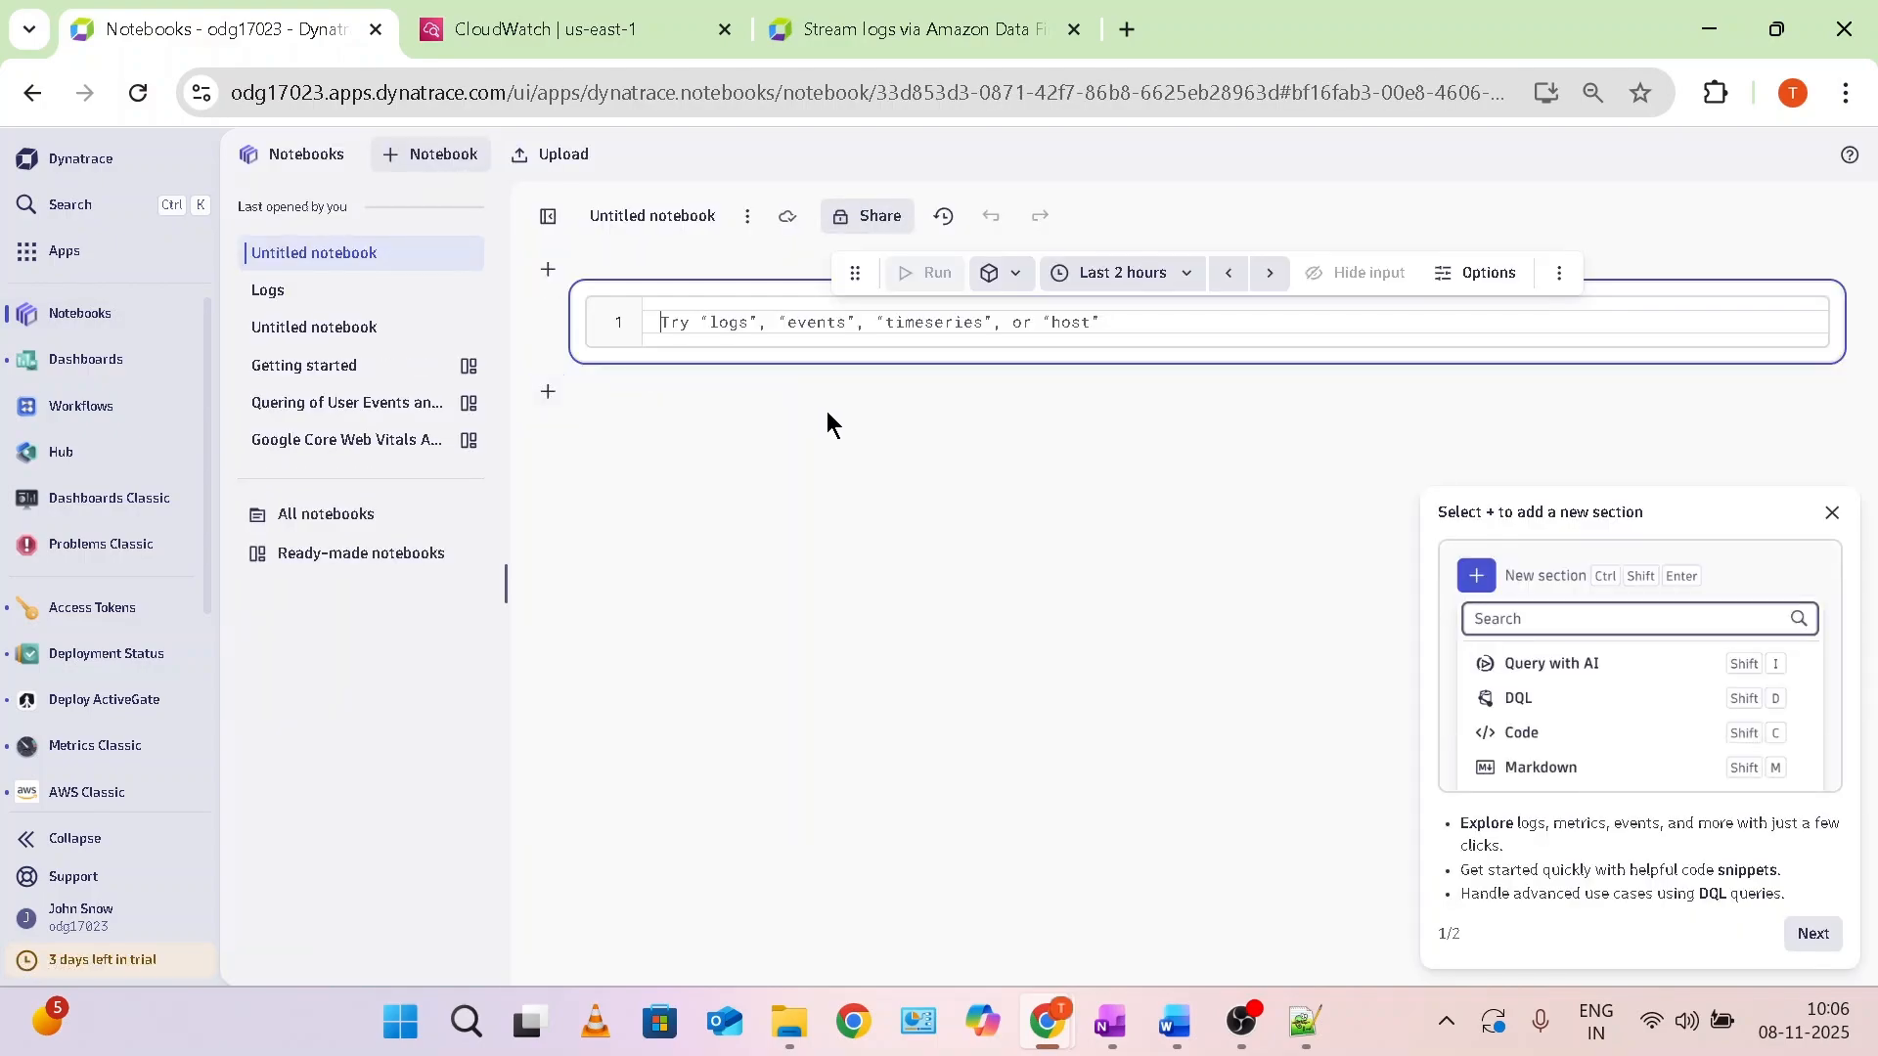
# Enter the query "fetch logs" in the DQL section and dismiss the new-section hint.
pyautogui.write('fetc')
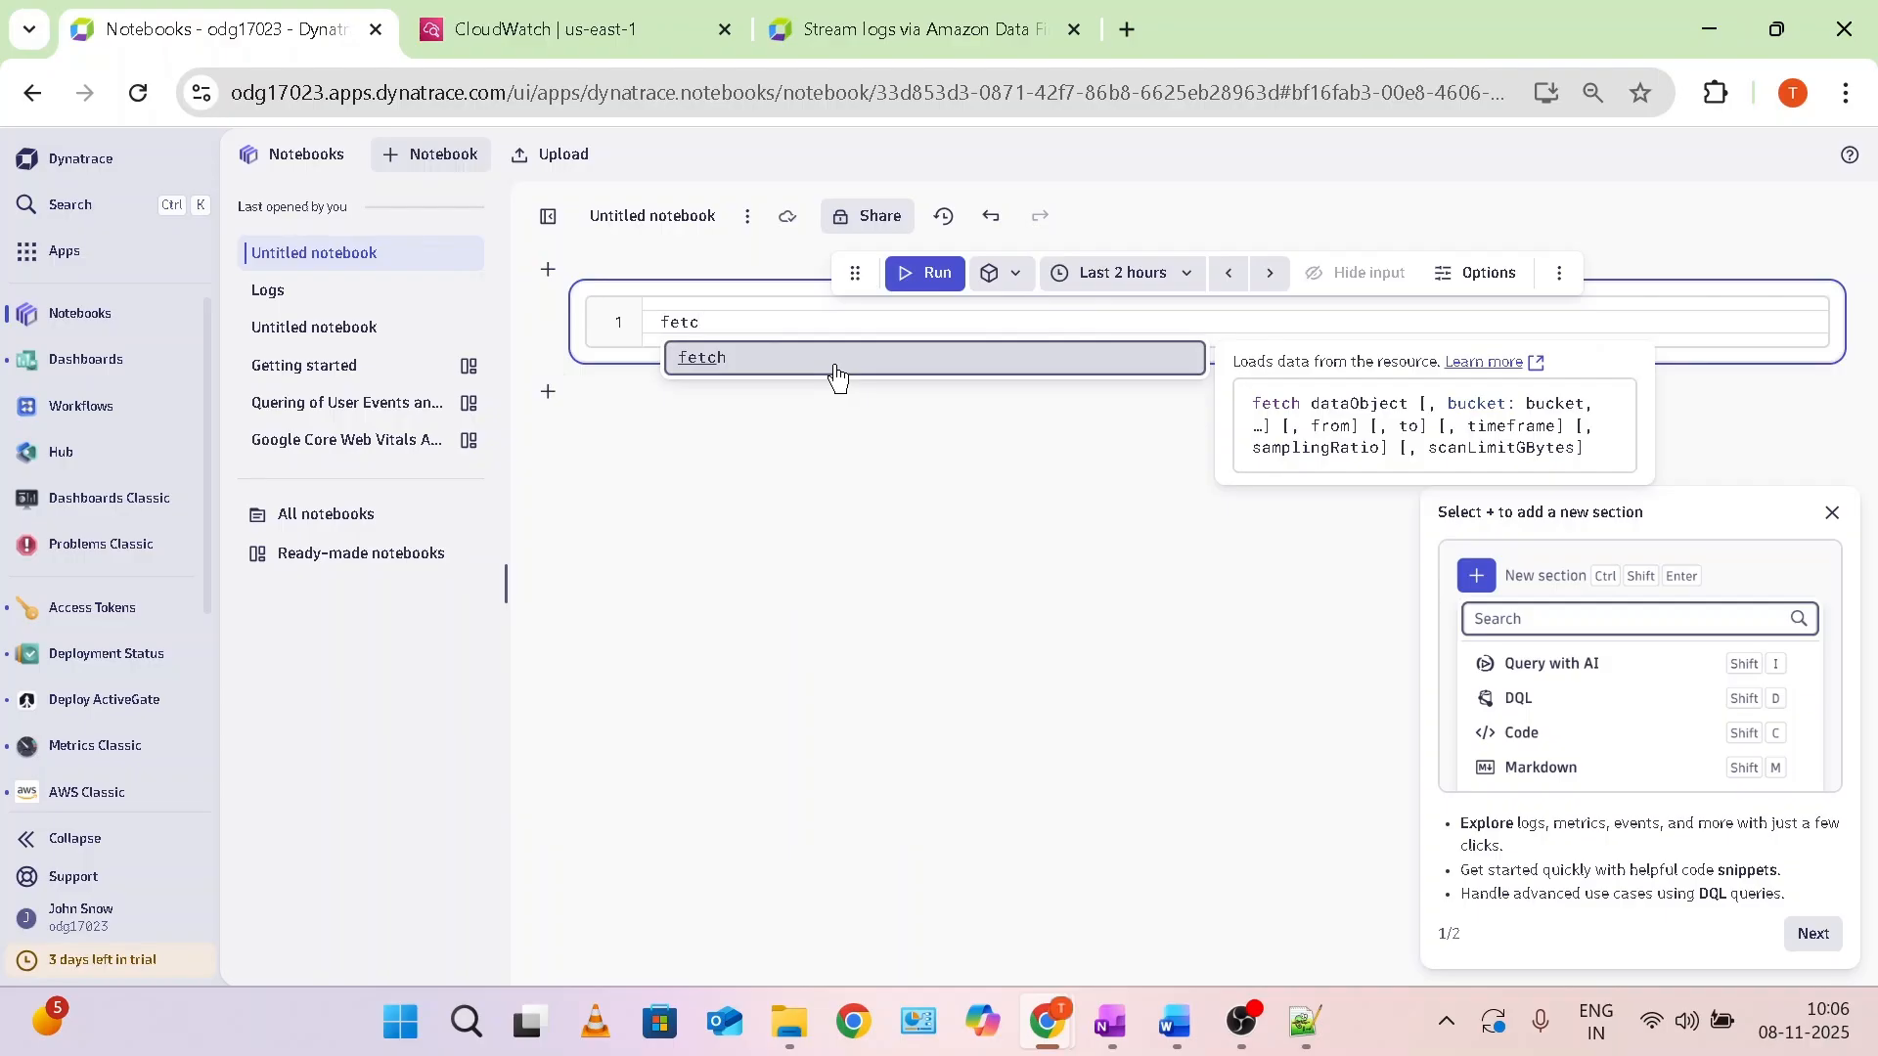
pyautogui.write('h log')
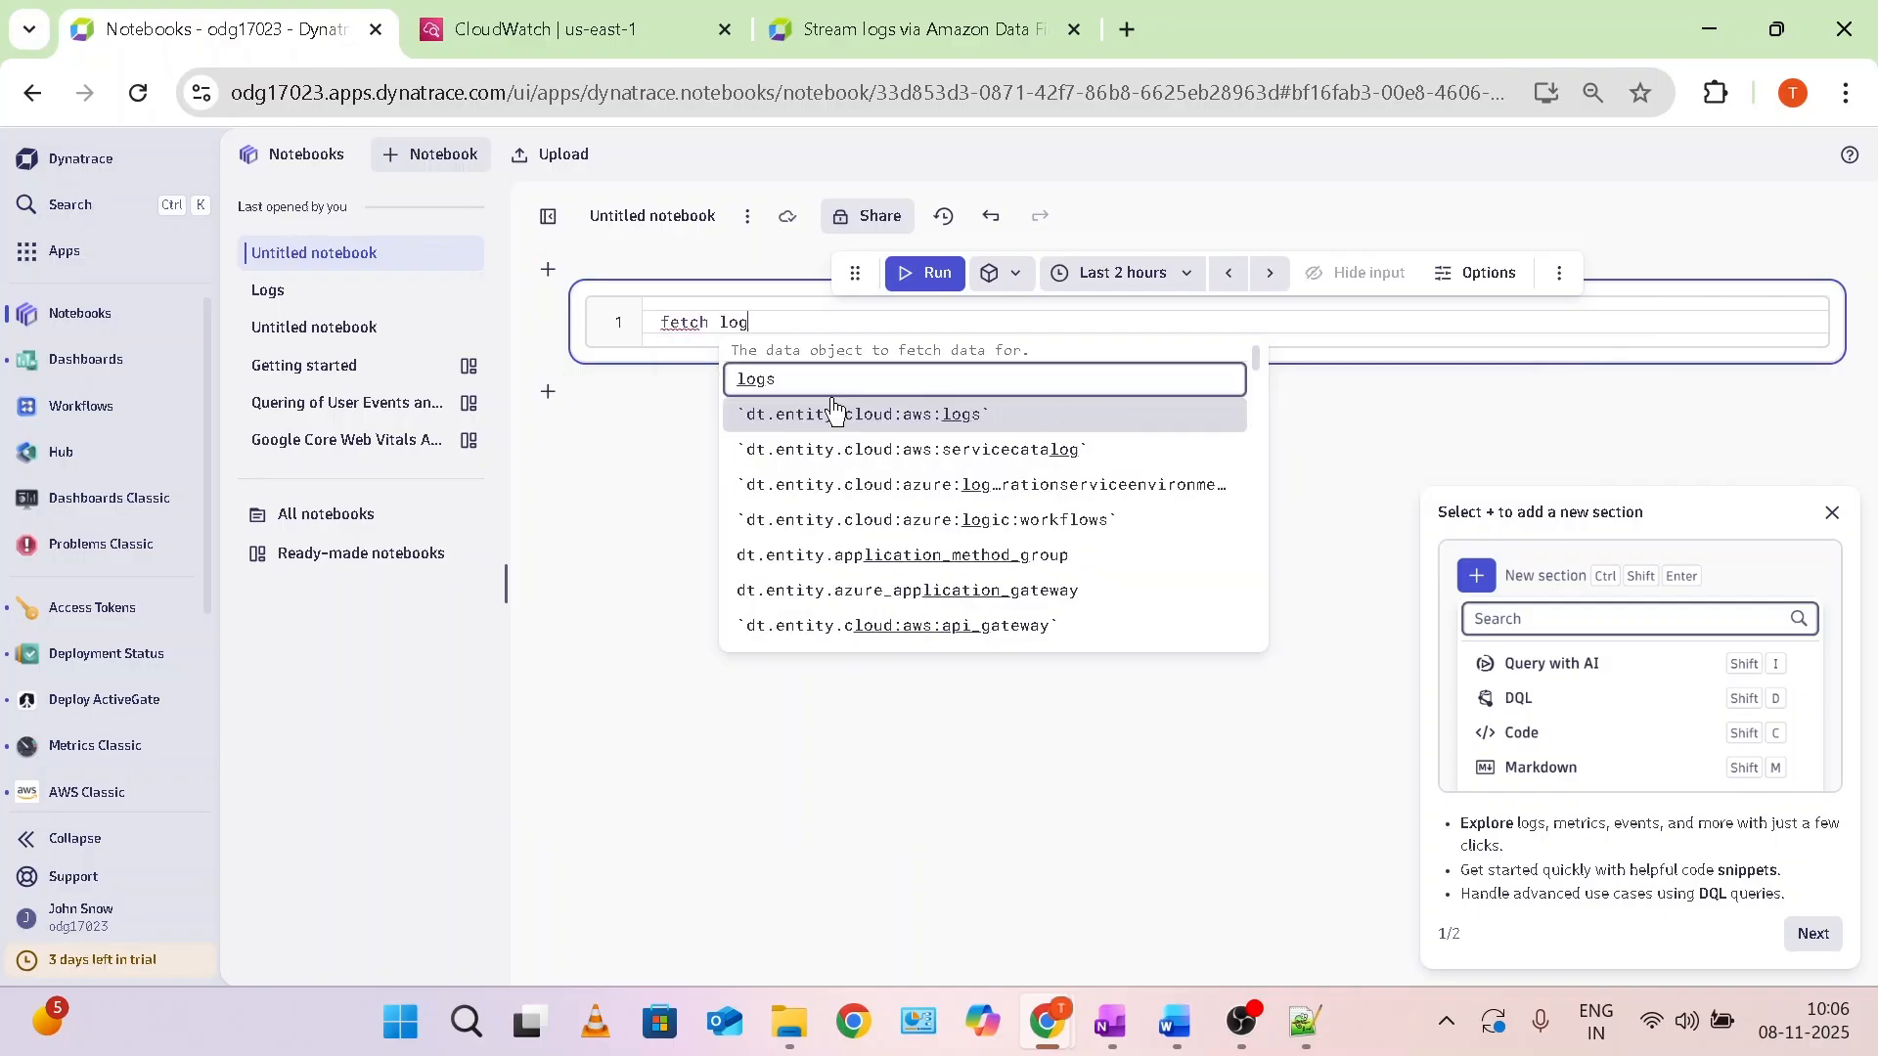
pyautogui.write('s')
pyautogui.click(631, 445)
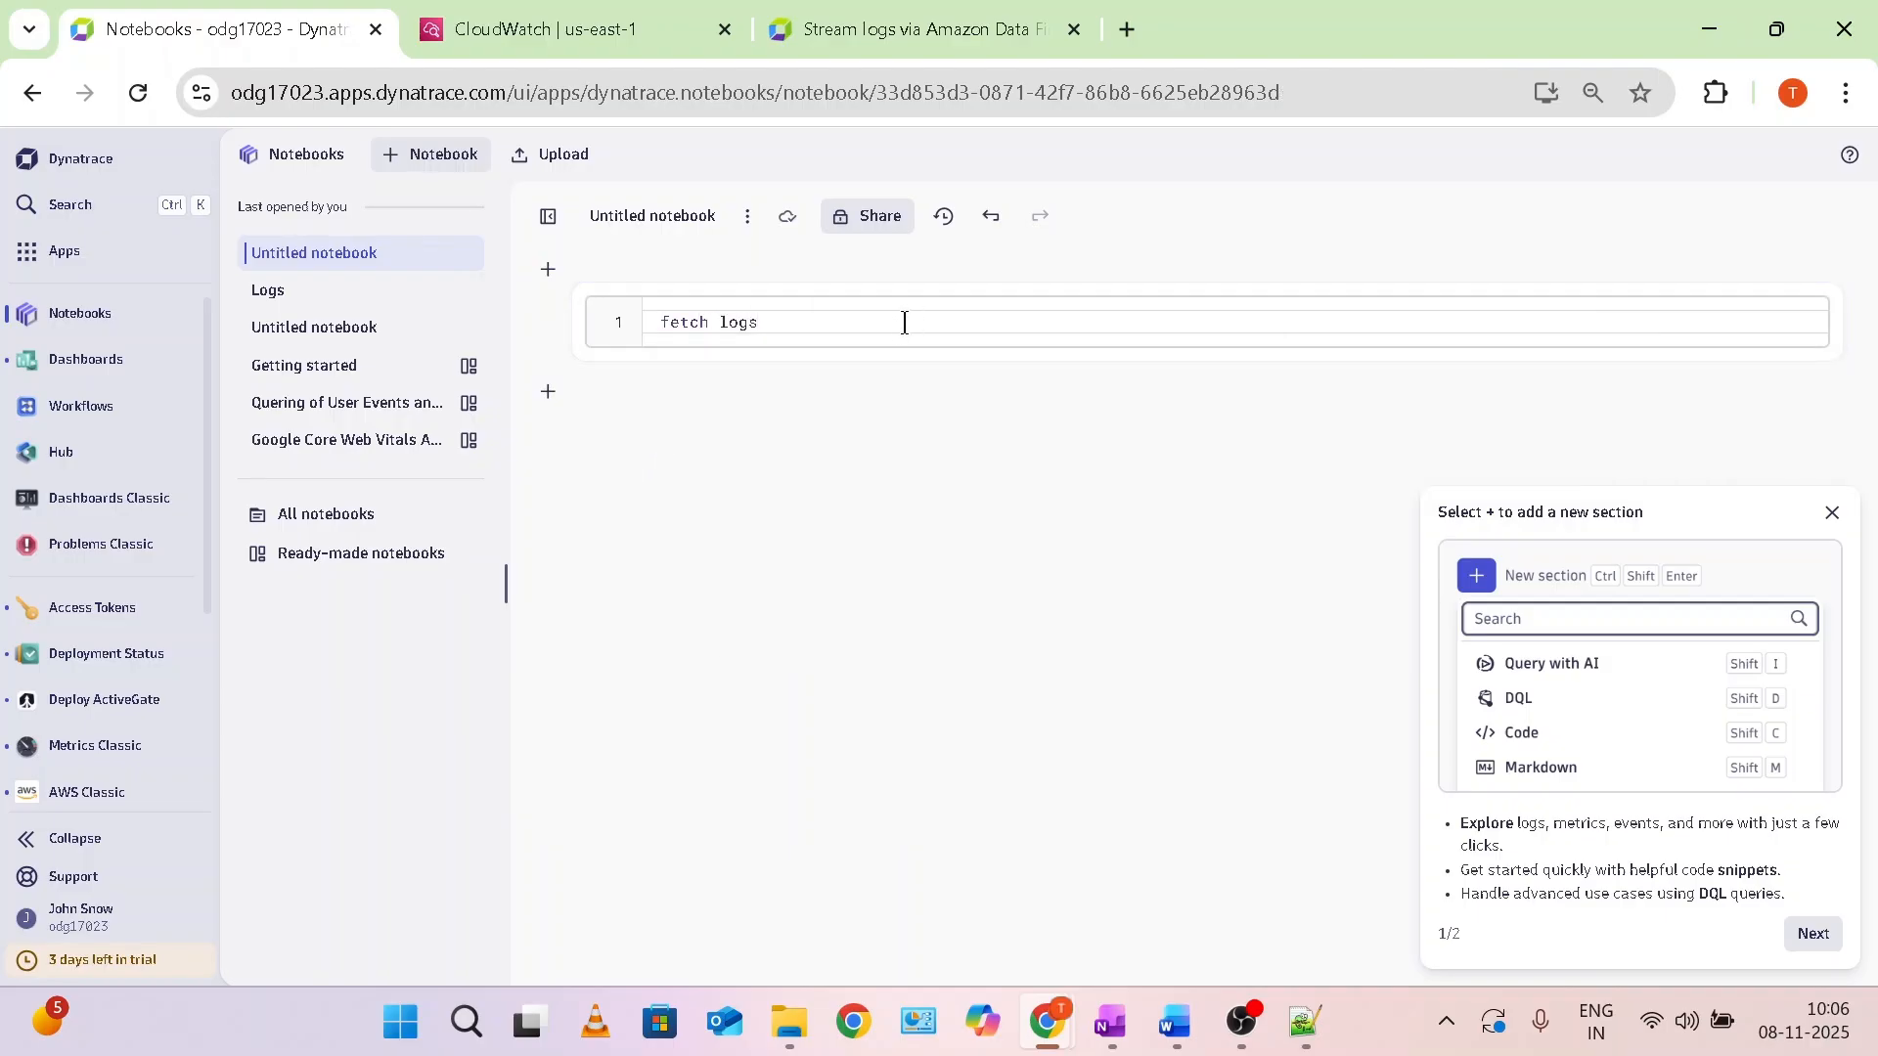
pyautogui.click(905, 323)
pyautogui.click(1832, 512)
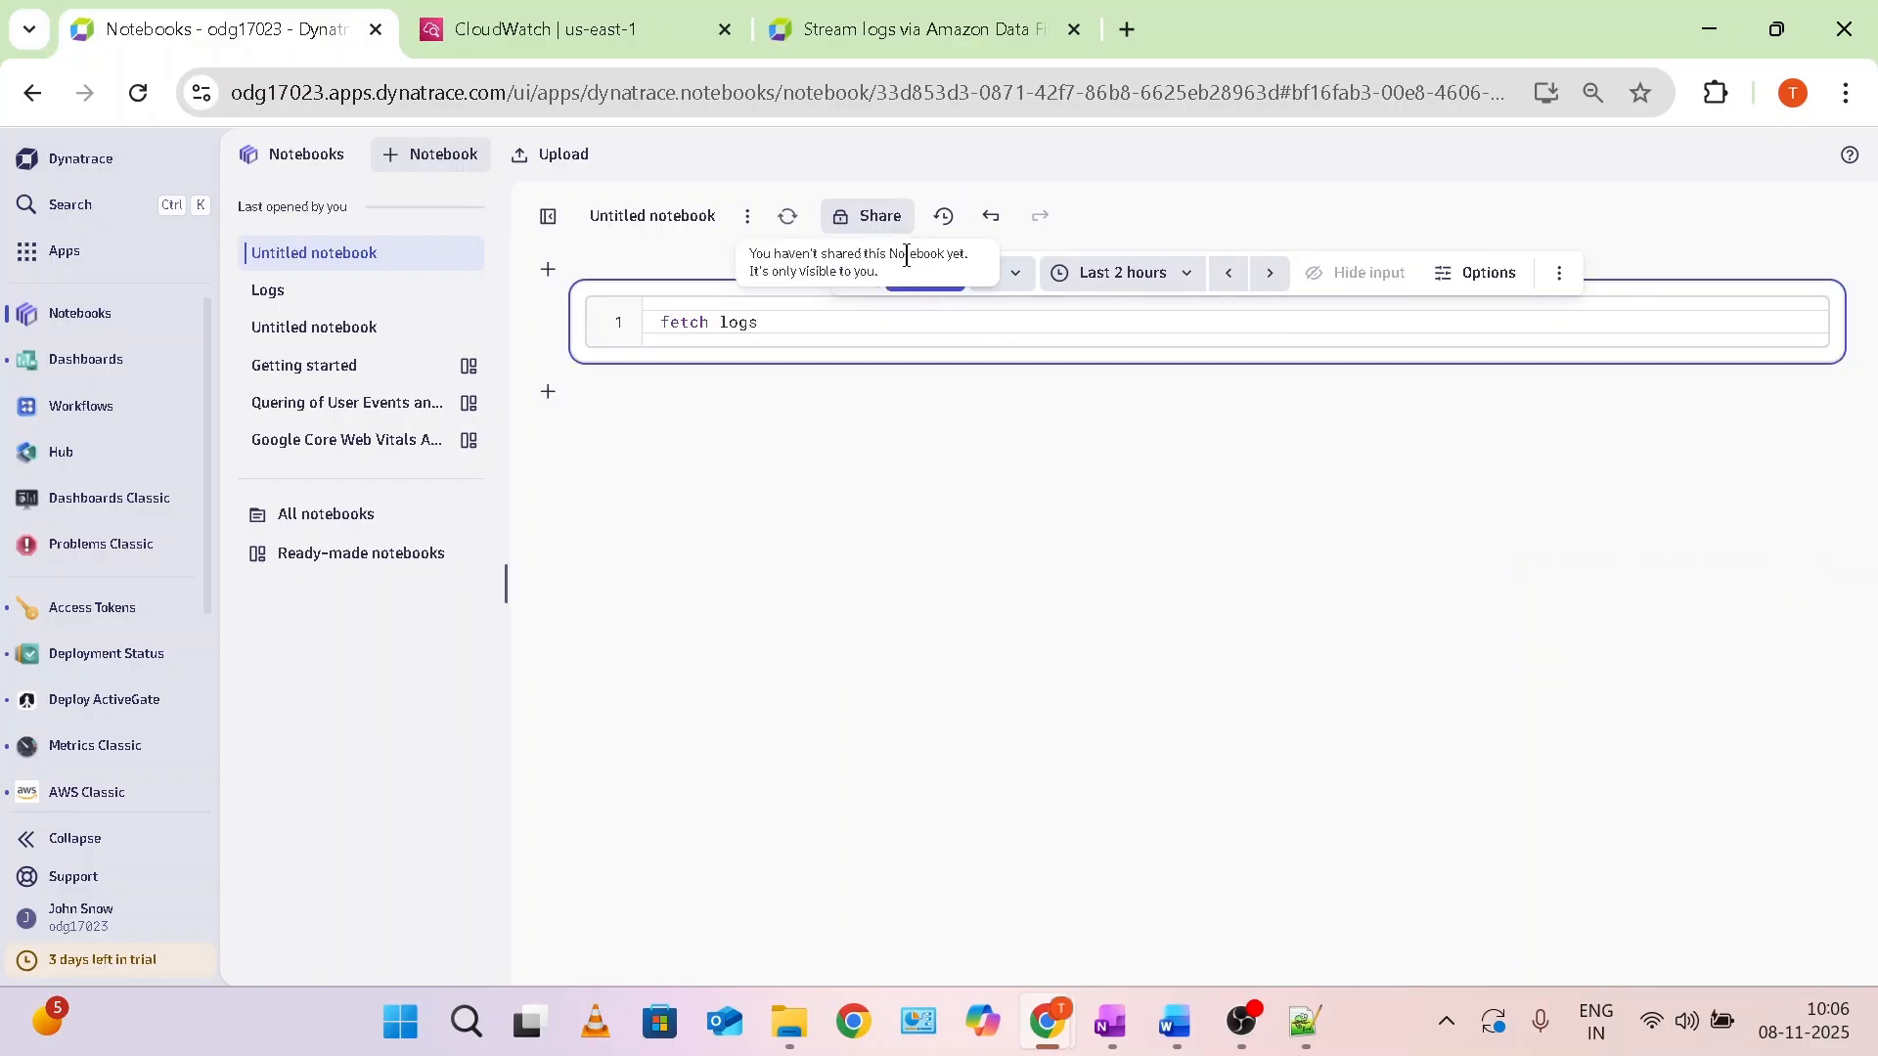
# Set the query timeframe to the last 10 minutes and run the query.
pyautogui.click(1123, 274)
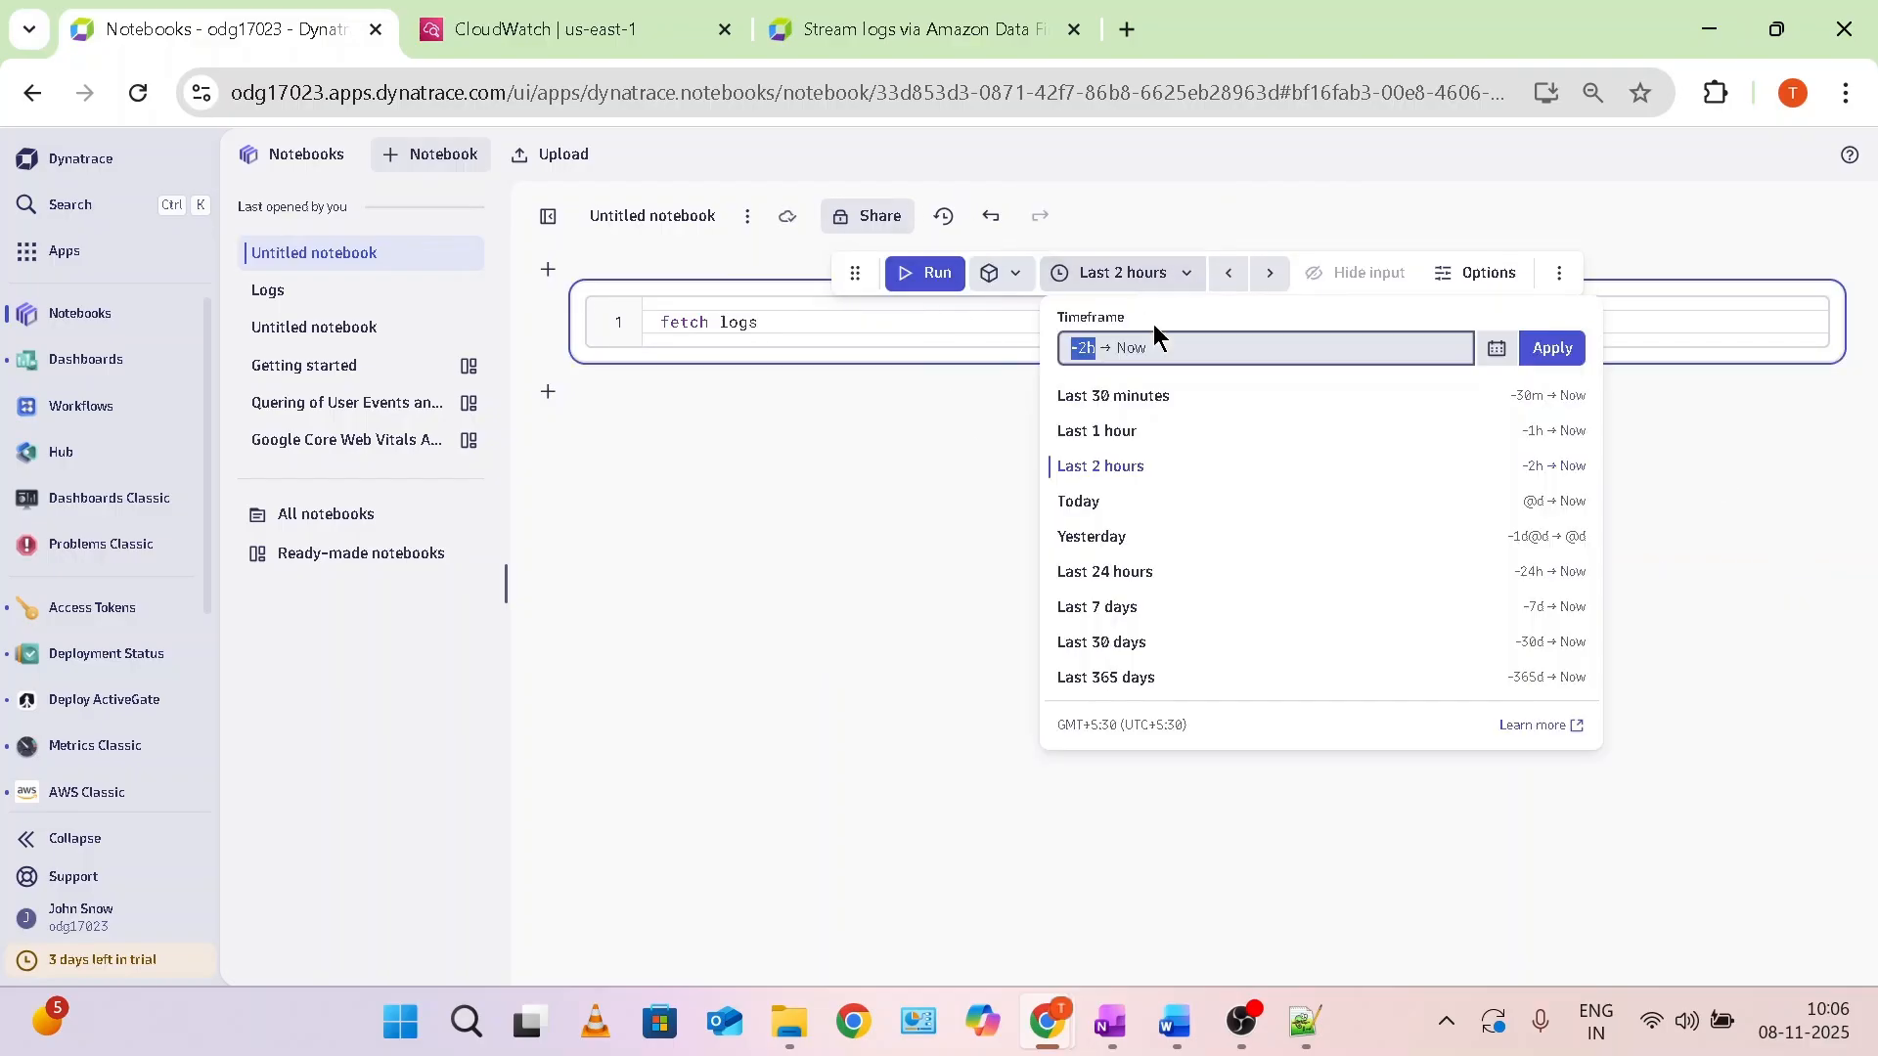
pyautogui.click(1089, 350)
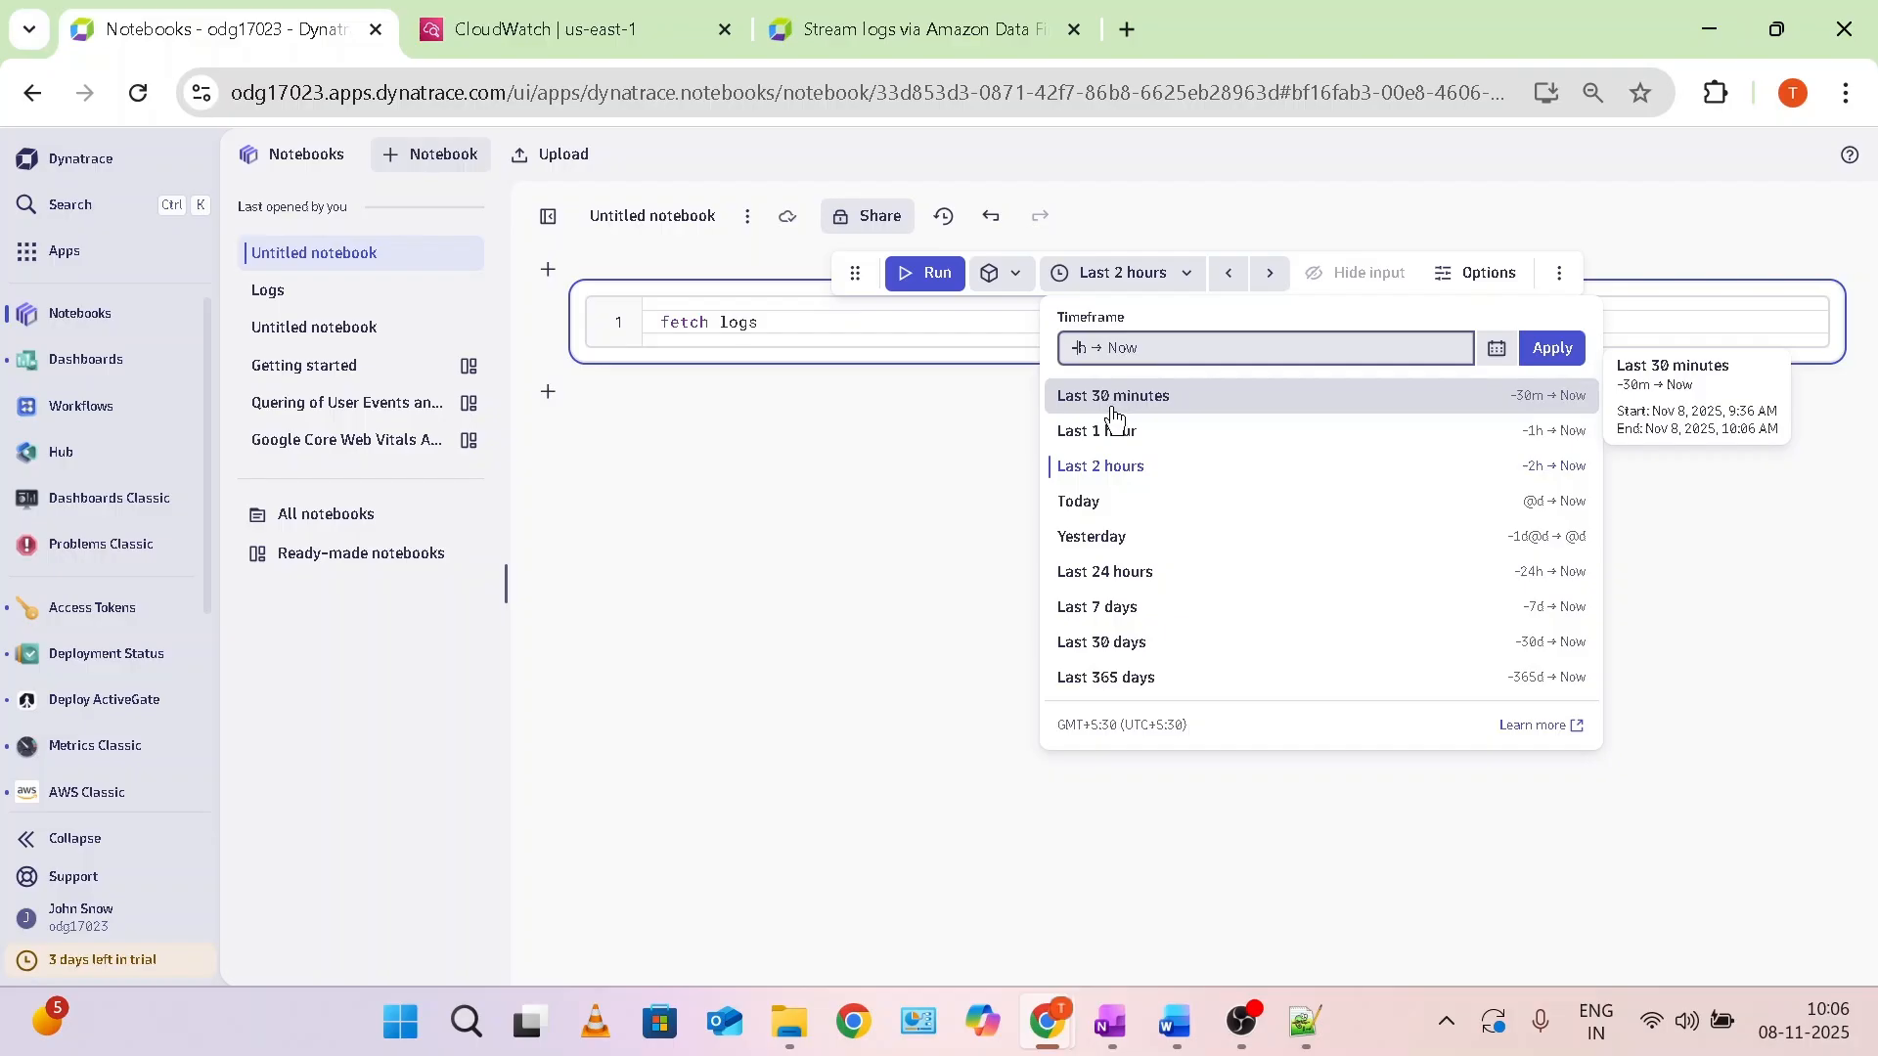
pyautogui.write('10m')
pyautogui.click(1551, 350)
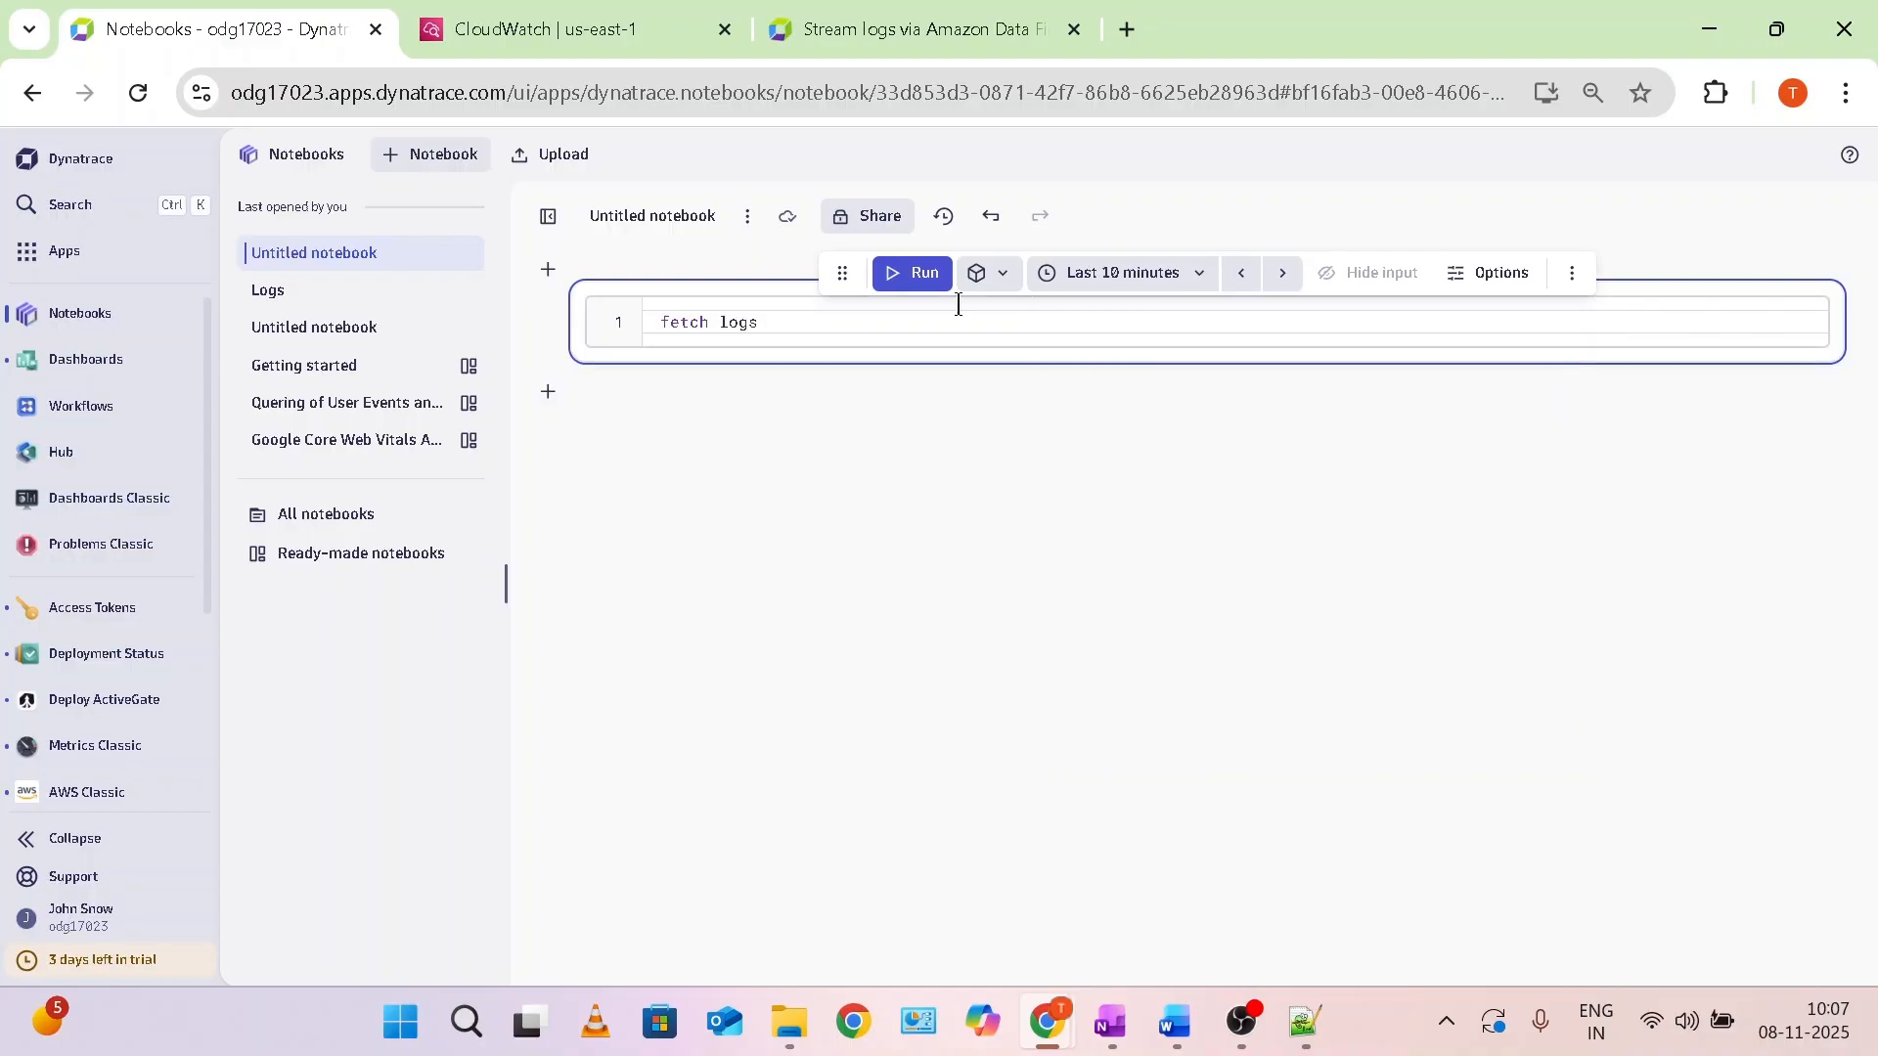
pyautogui.click(911, 273)
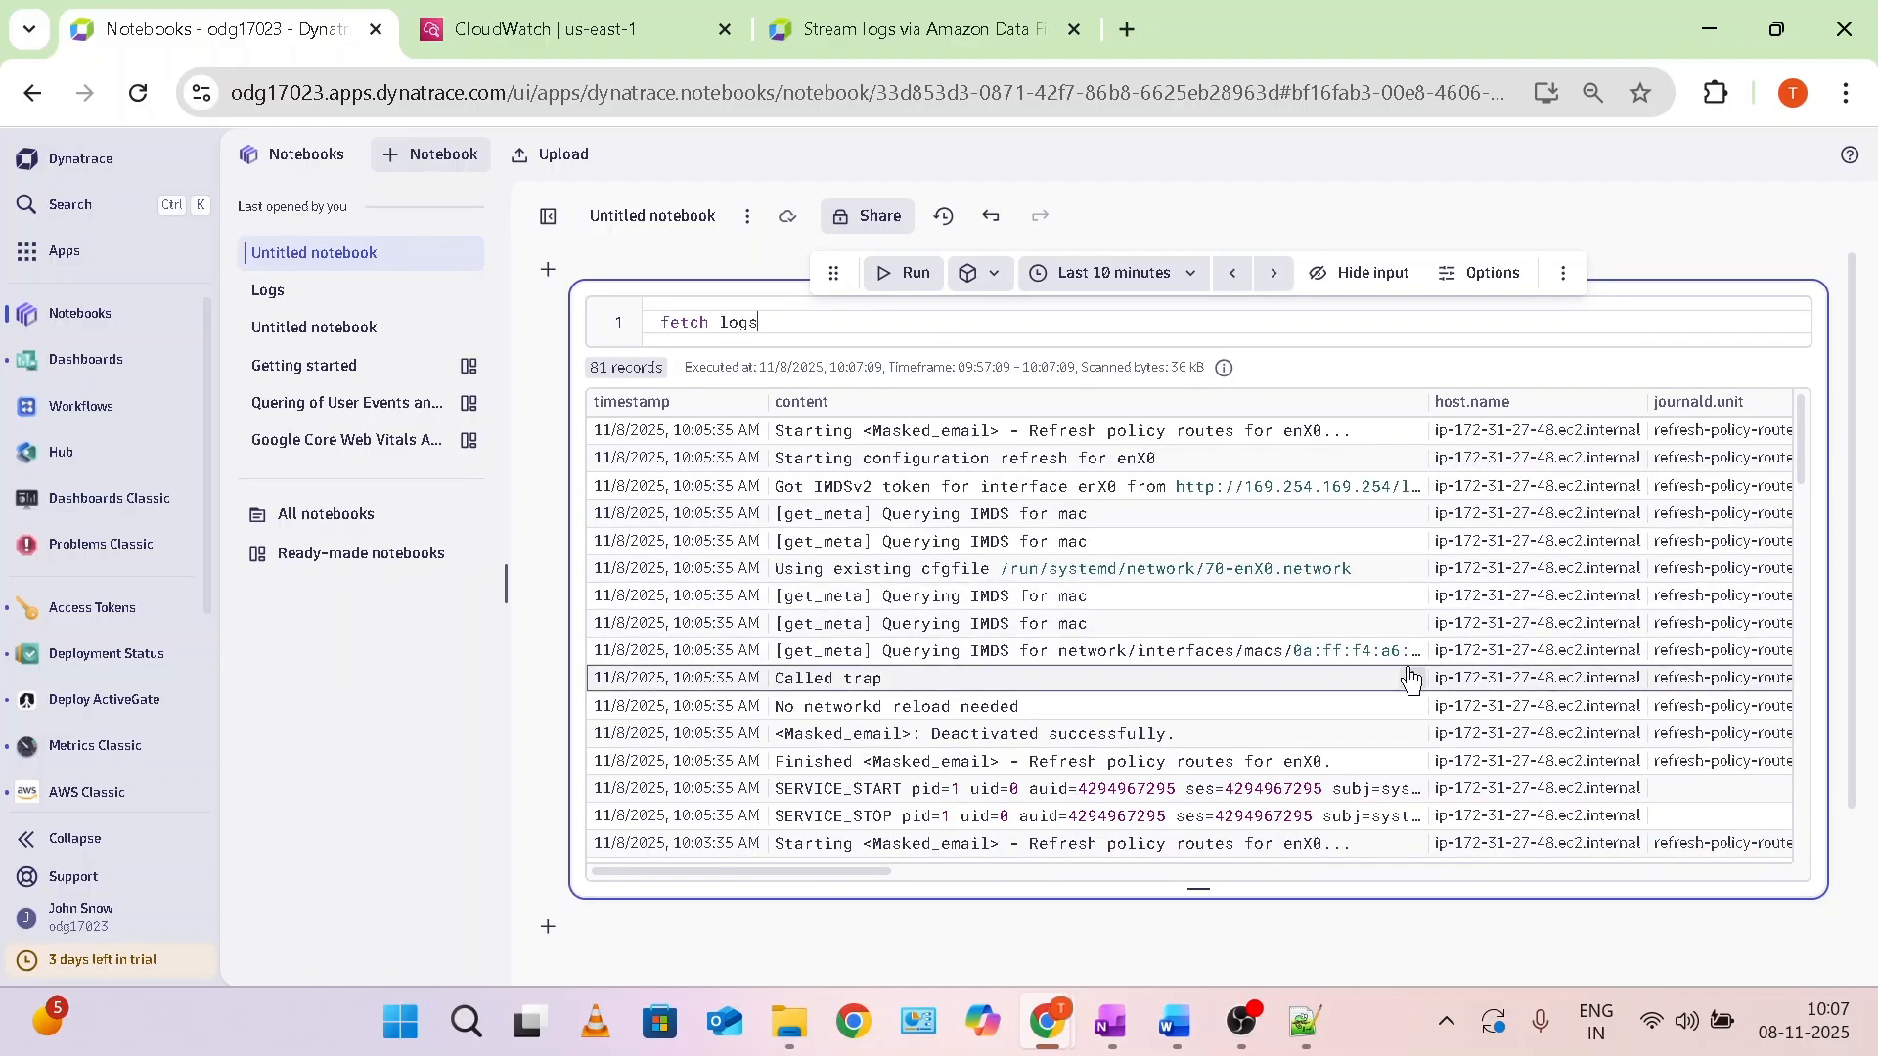
# Examine the returned log records for entries from the AWS log stream.
pyautogui.scroll(-3, 1410, 677)
pyautogui.scroll(-4, 1410, 677)
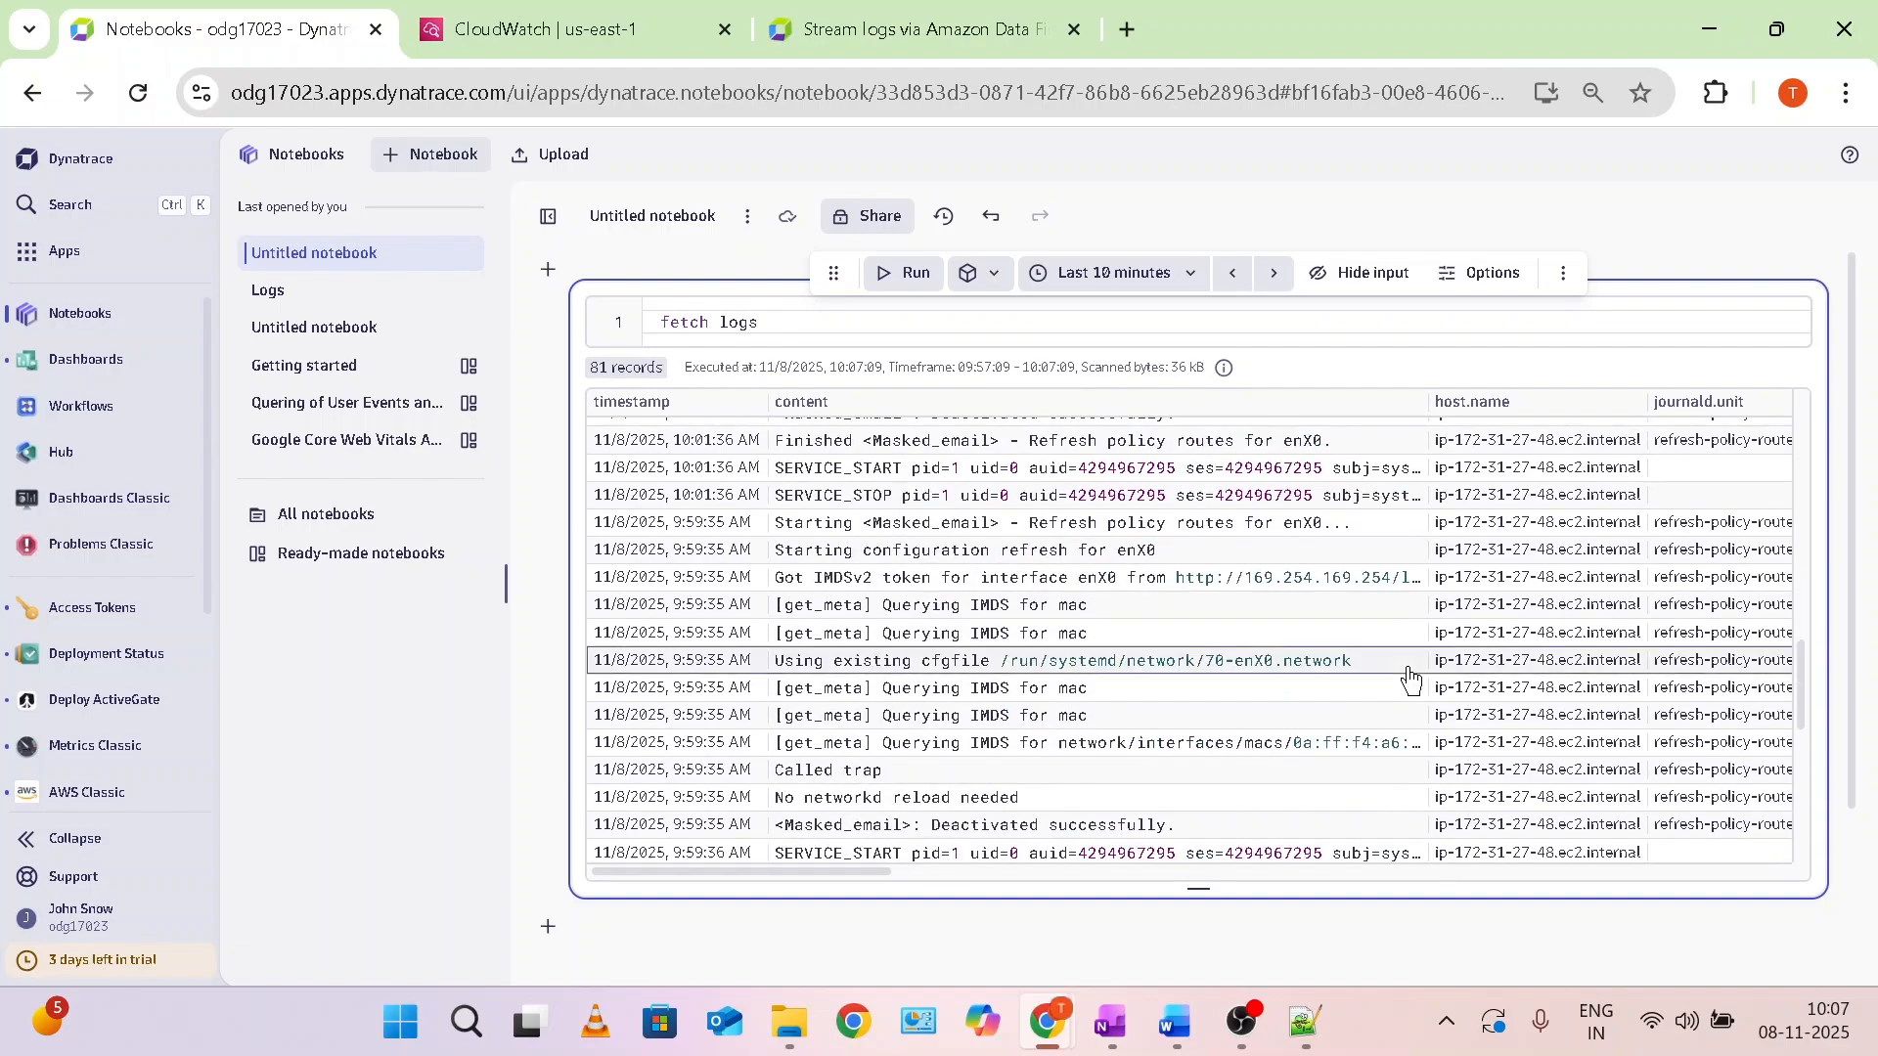
pyautogui.scroll(-3, 1410, 677)
pyautogui.scroll(8, 1409, 677)
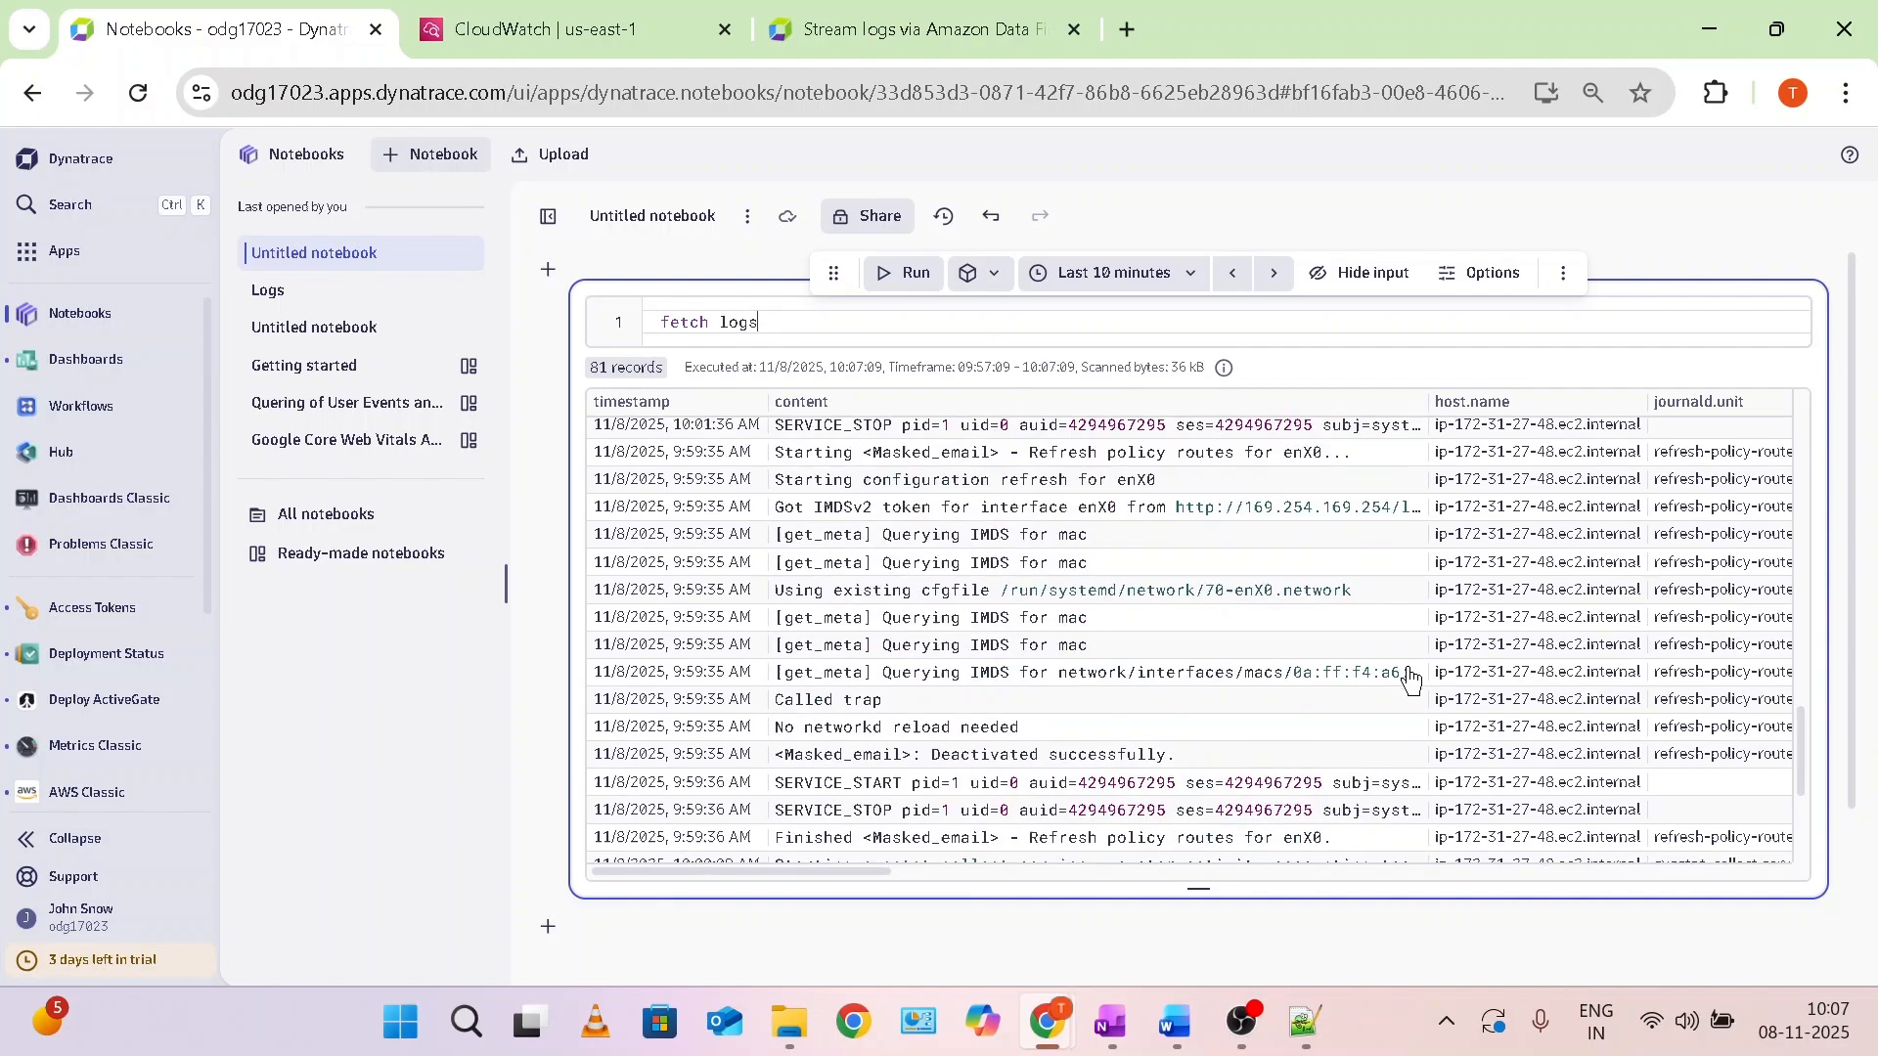
pyautogui.scroll(5, 1410, 677)
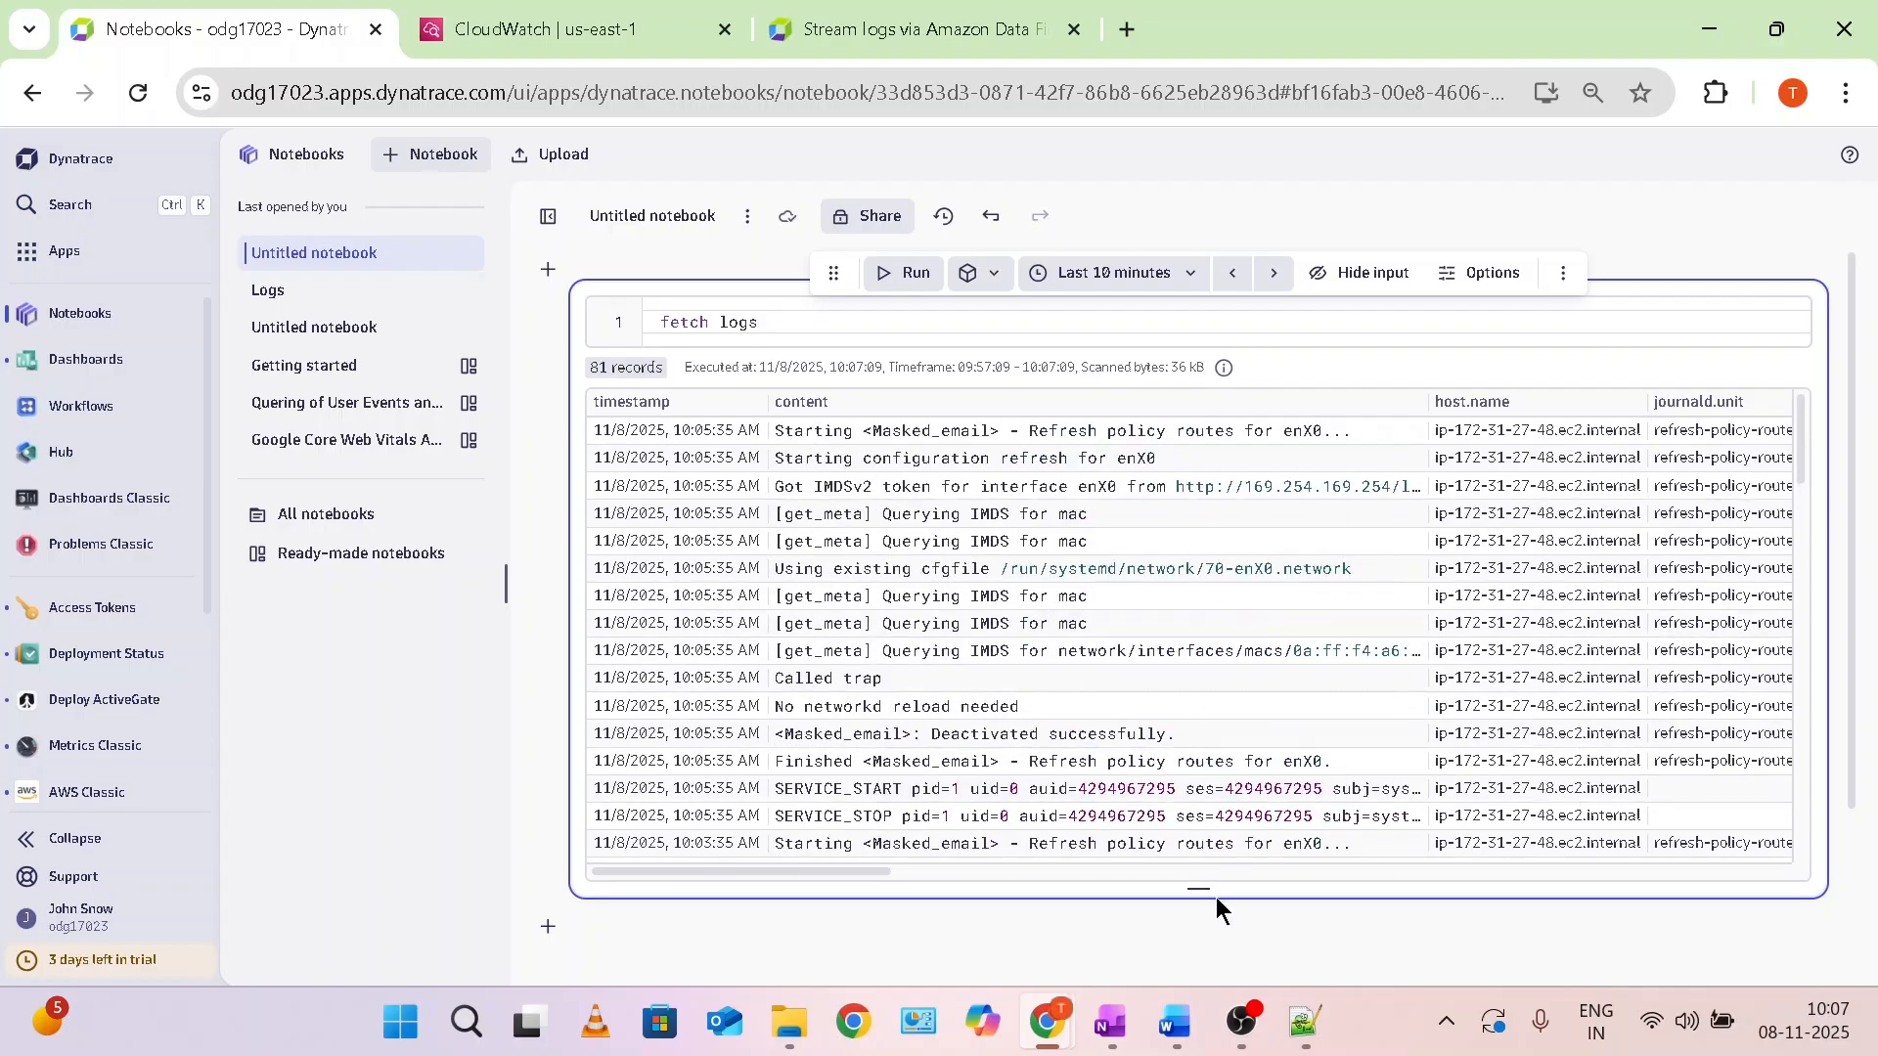
# Enlarge the results section, rerun the query, and examine the AWS account, region, log group and log stream columns.
pyautogui.moveTo(1206, 880); pyautogui.dragTo(1195, 966)
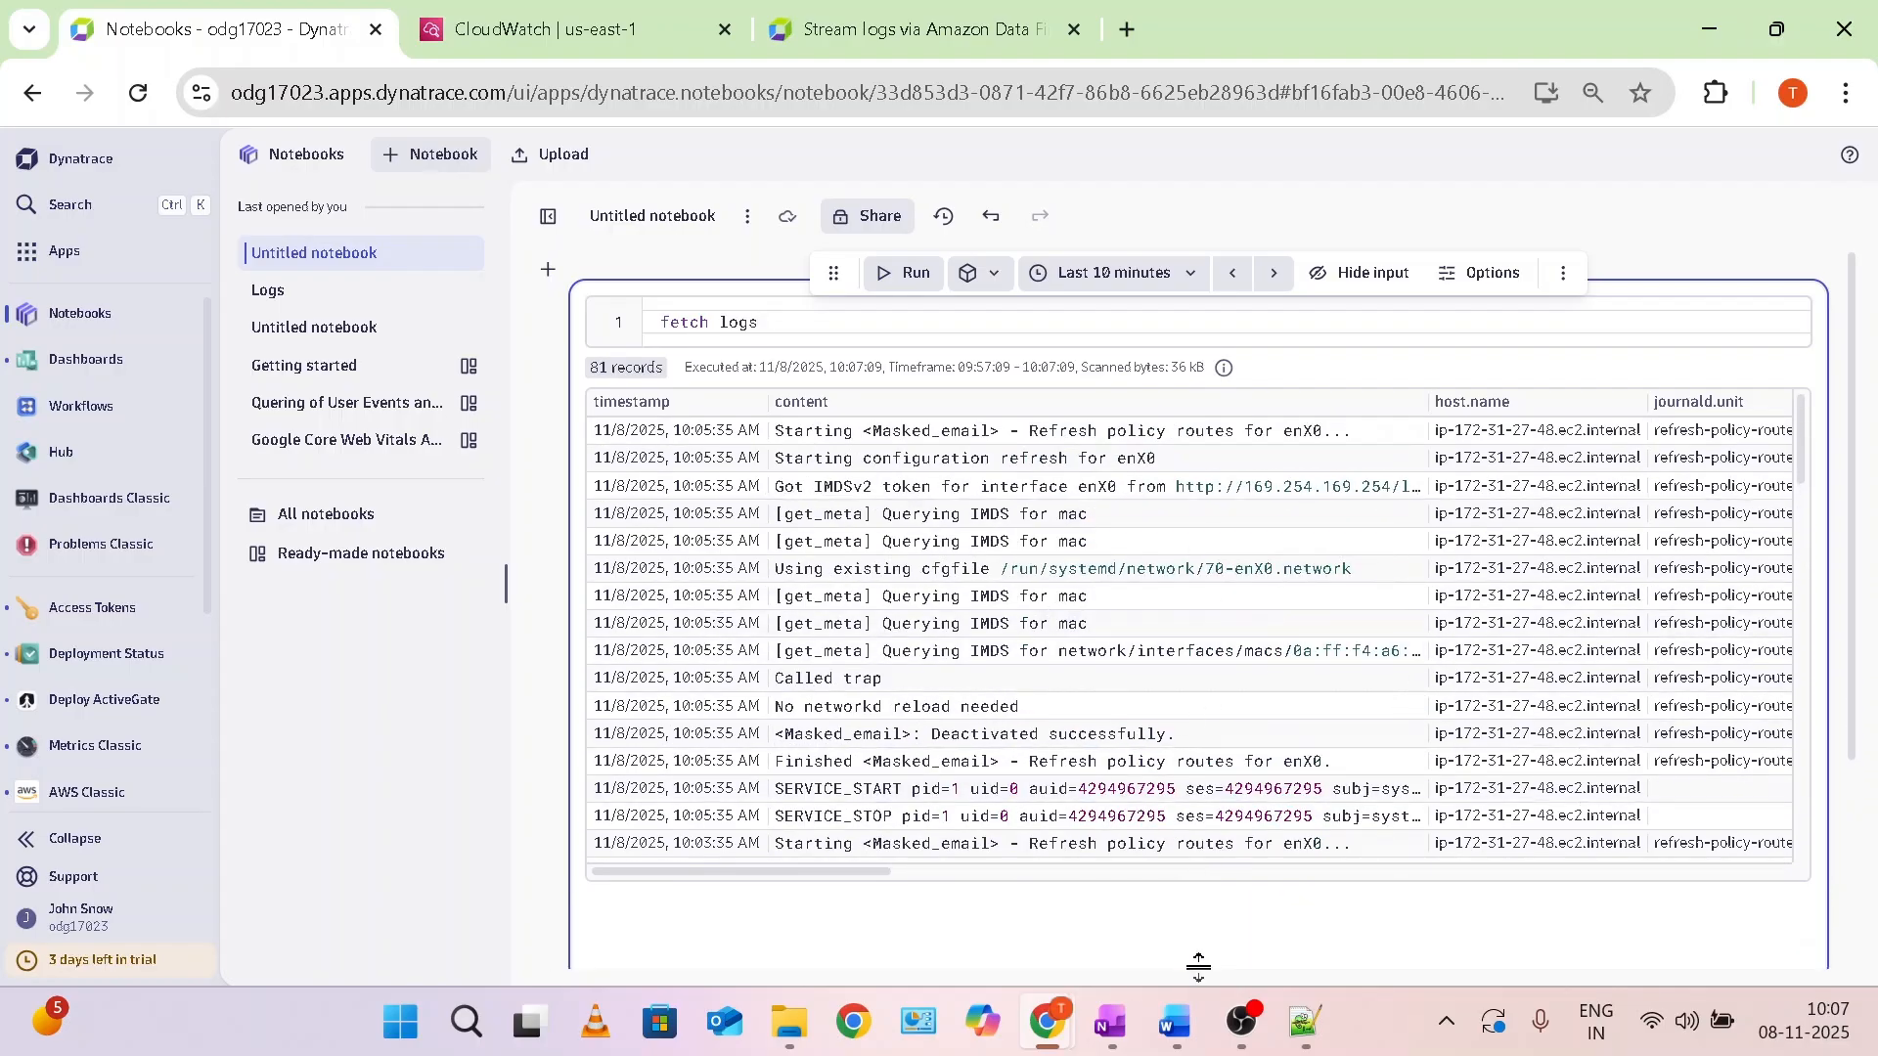
pyautogui.click(890, 277)
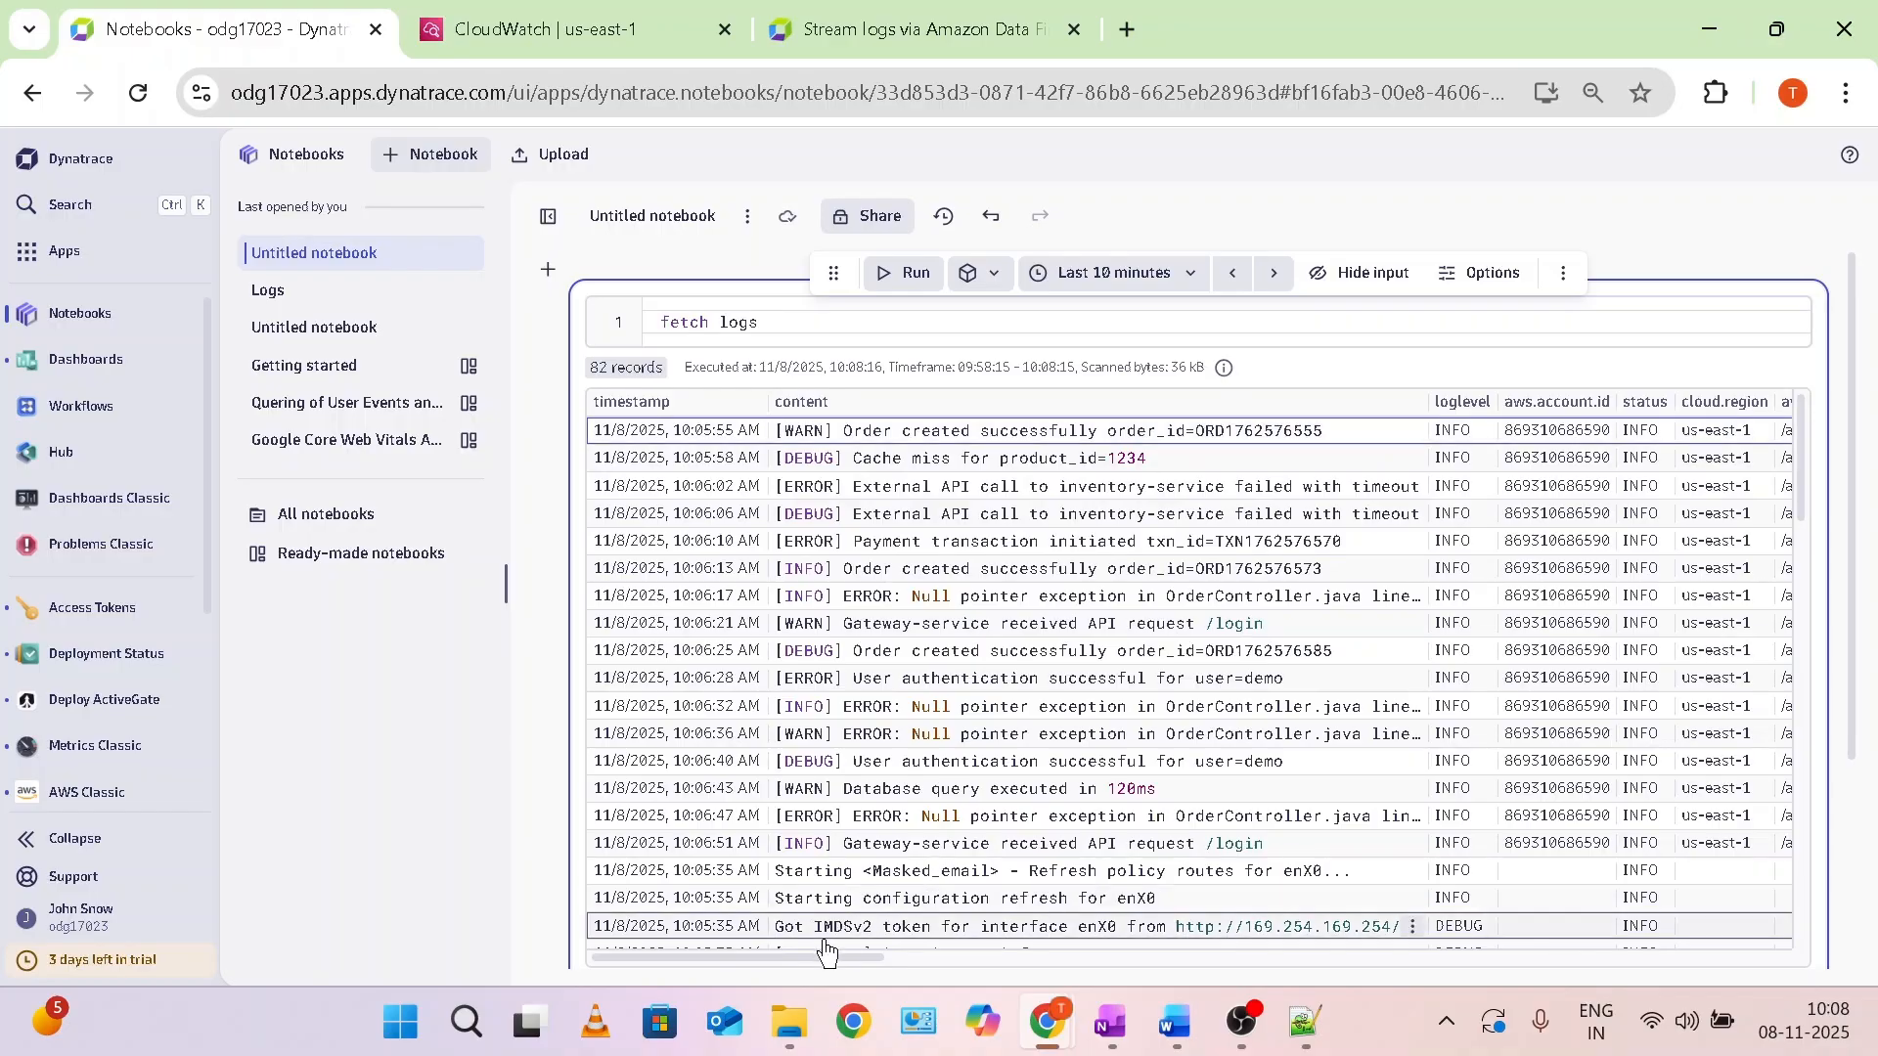
pyautogui.moveTo(819, 952); pyautogui.dragTo(966, 961)
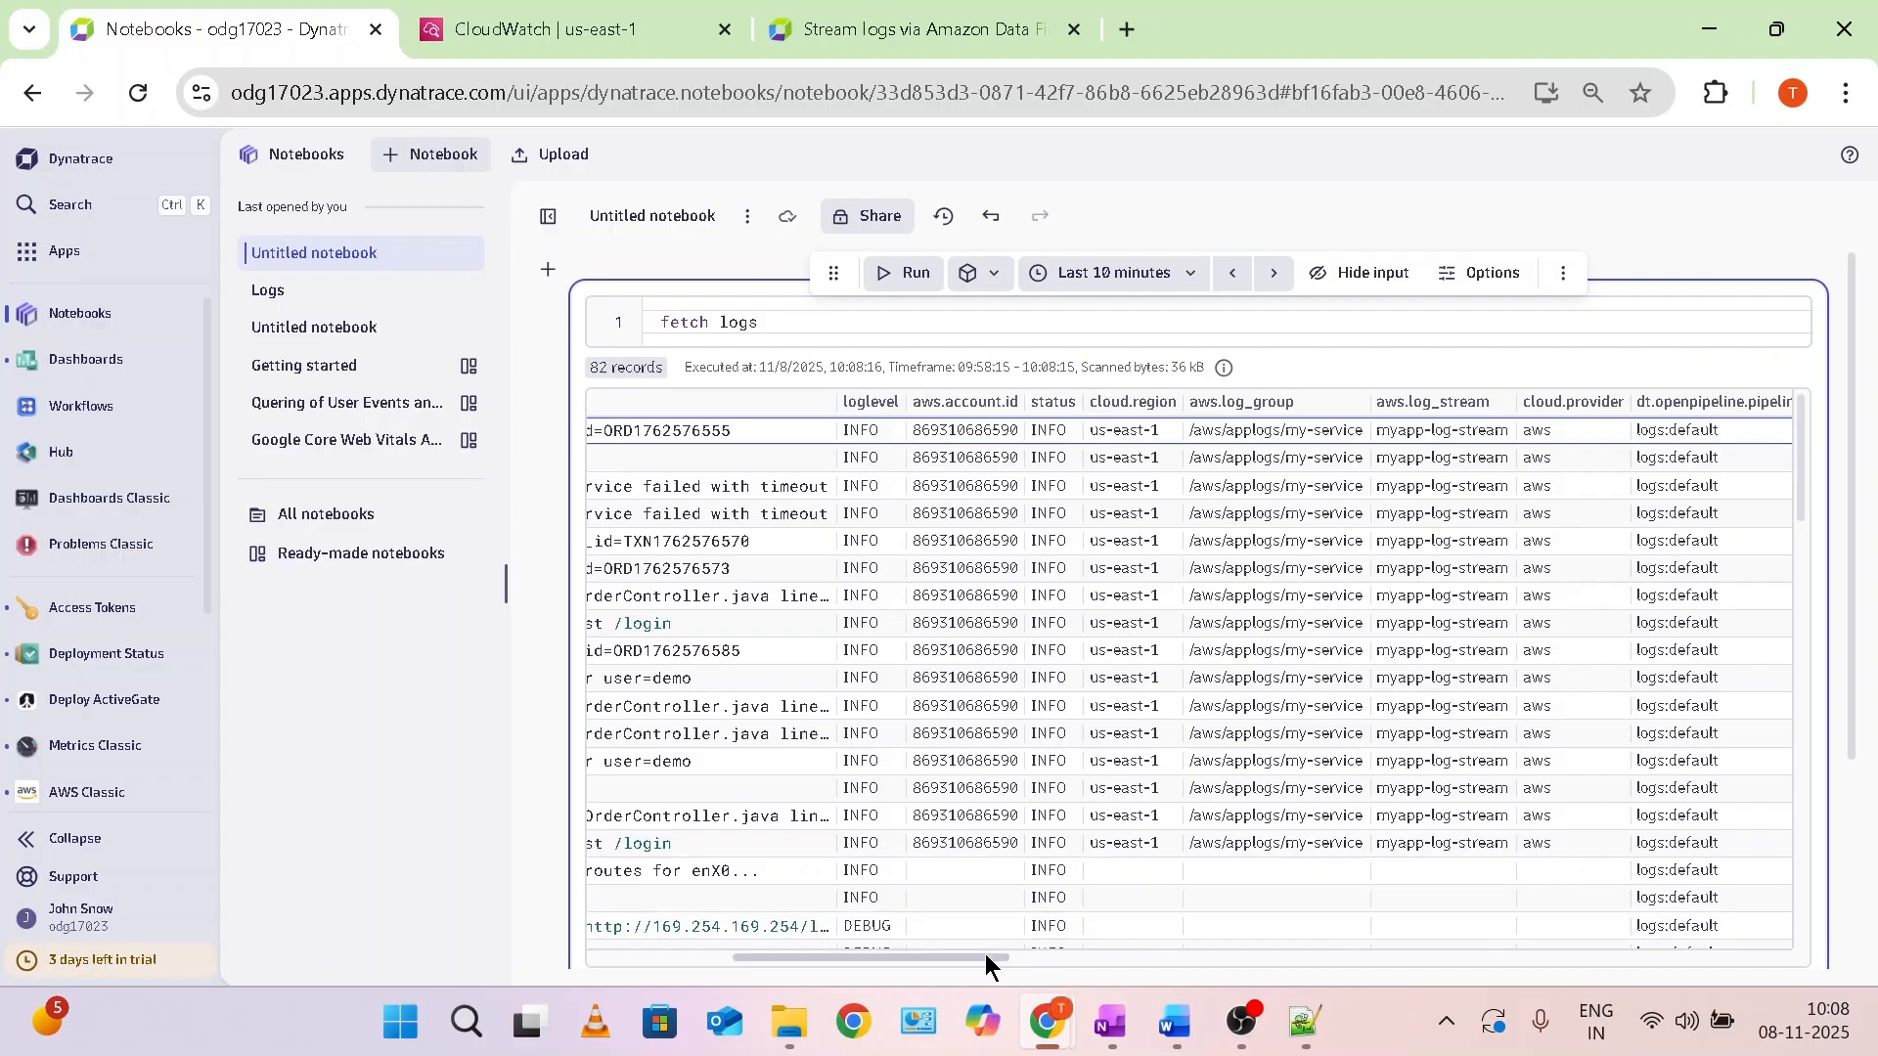
# Review the pipeline source column of the results, rerun the log query, and examine the refreshed records.
pyautogui.moveTo(984, 954); pyautogui.dragTo(1319, 955)
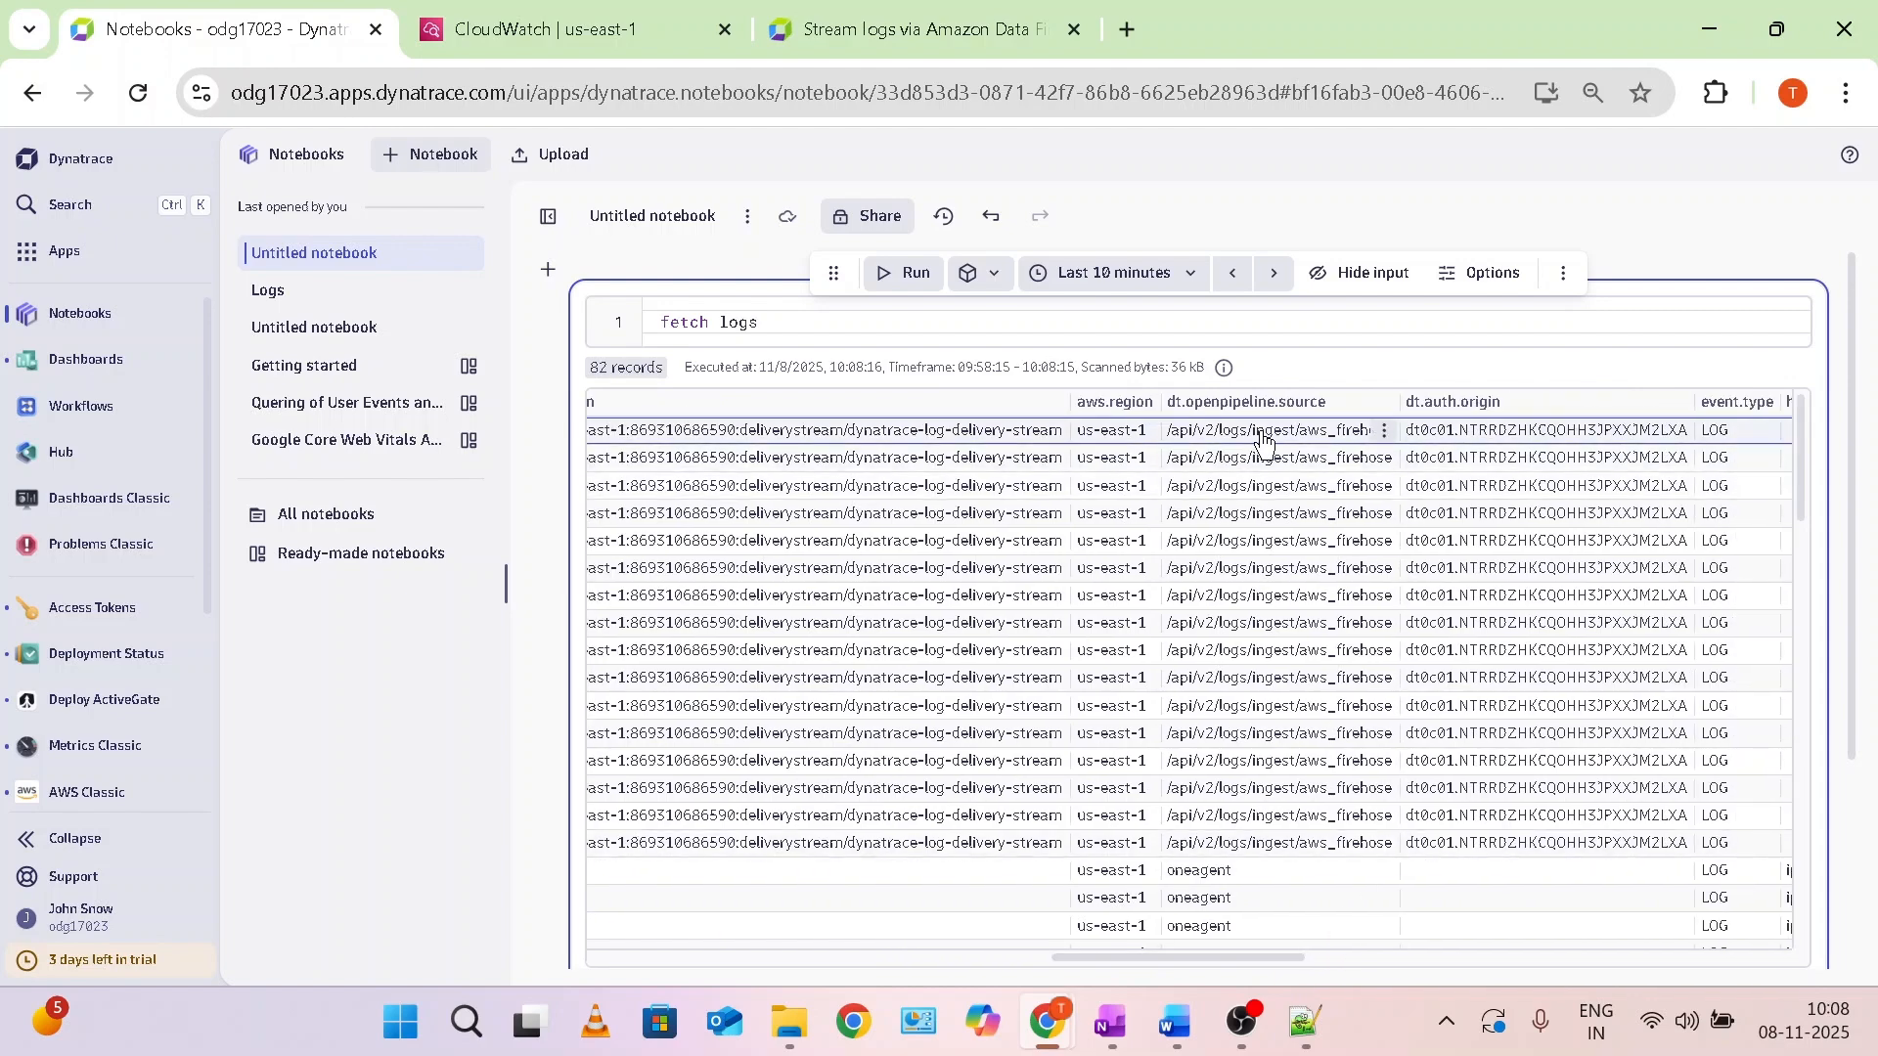
pyautogui.moveTo(1236, 958); pyautogui.dragTo(549, 934)
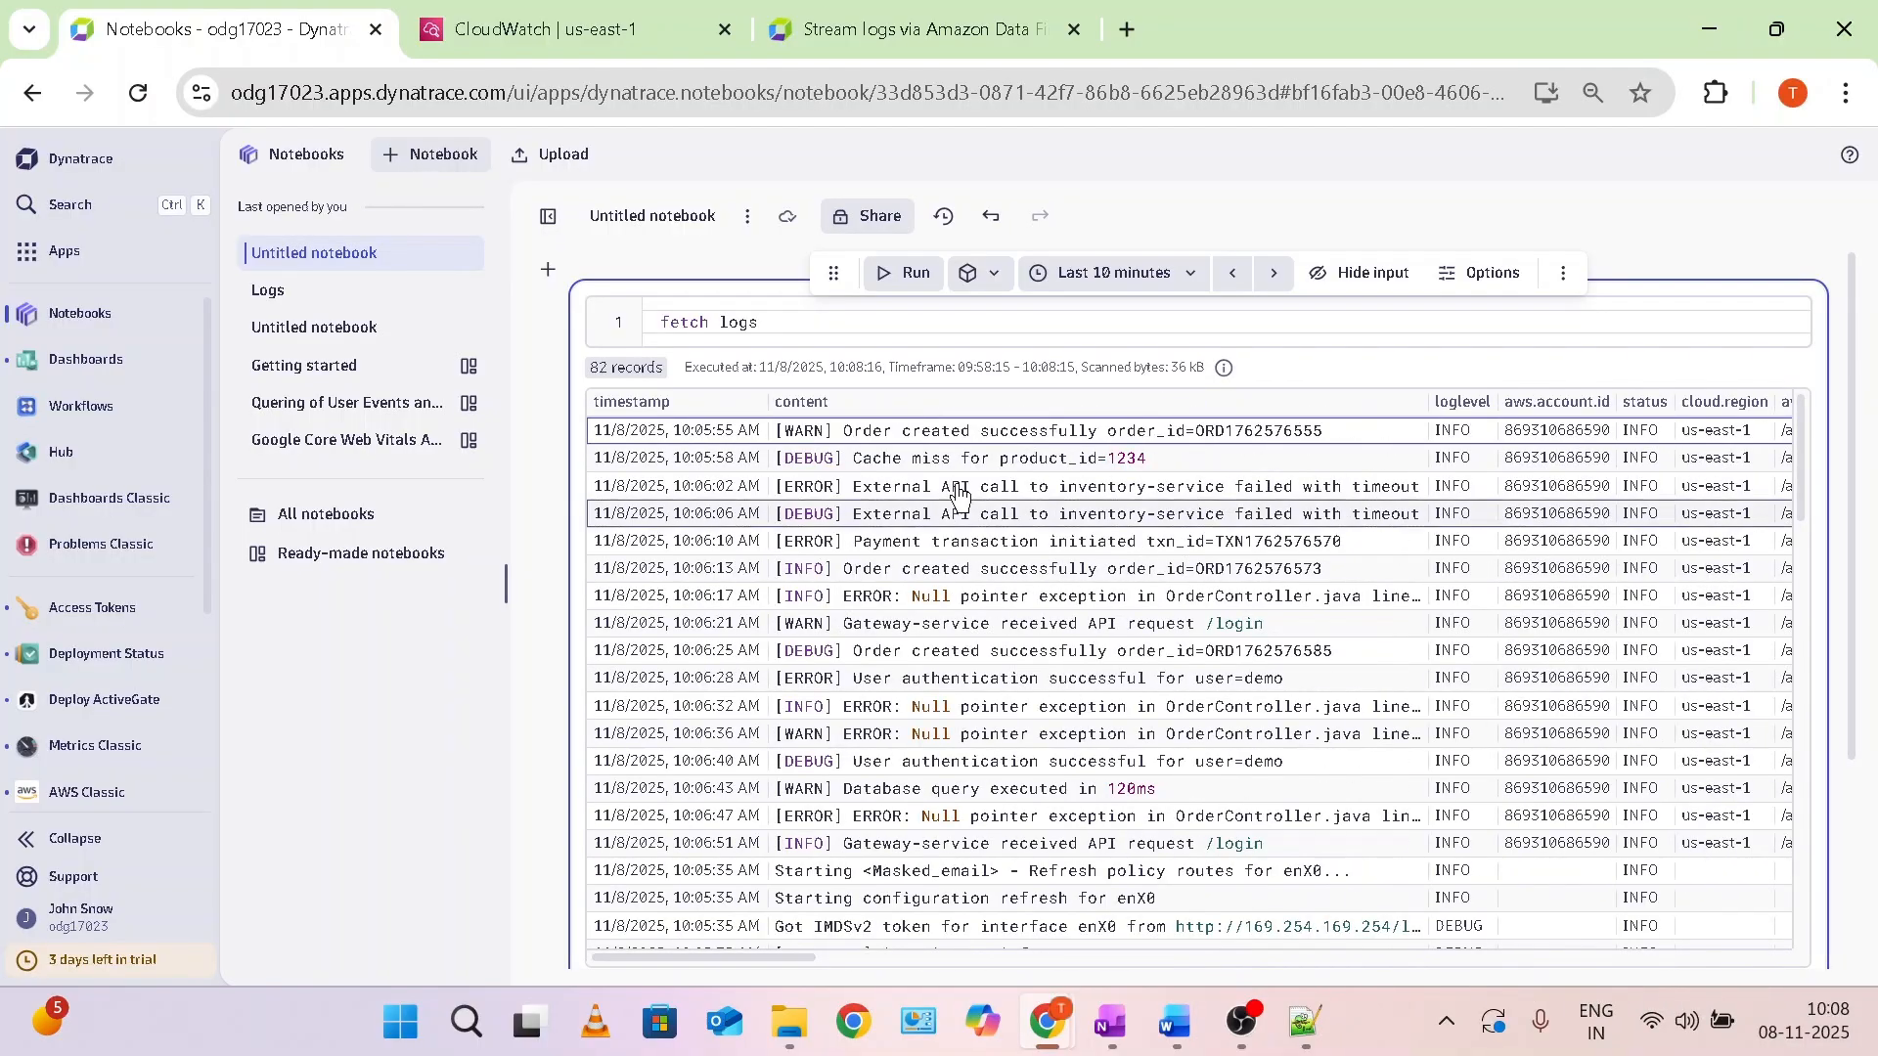
pyautogui.click(910, 277)
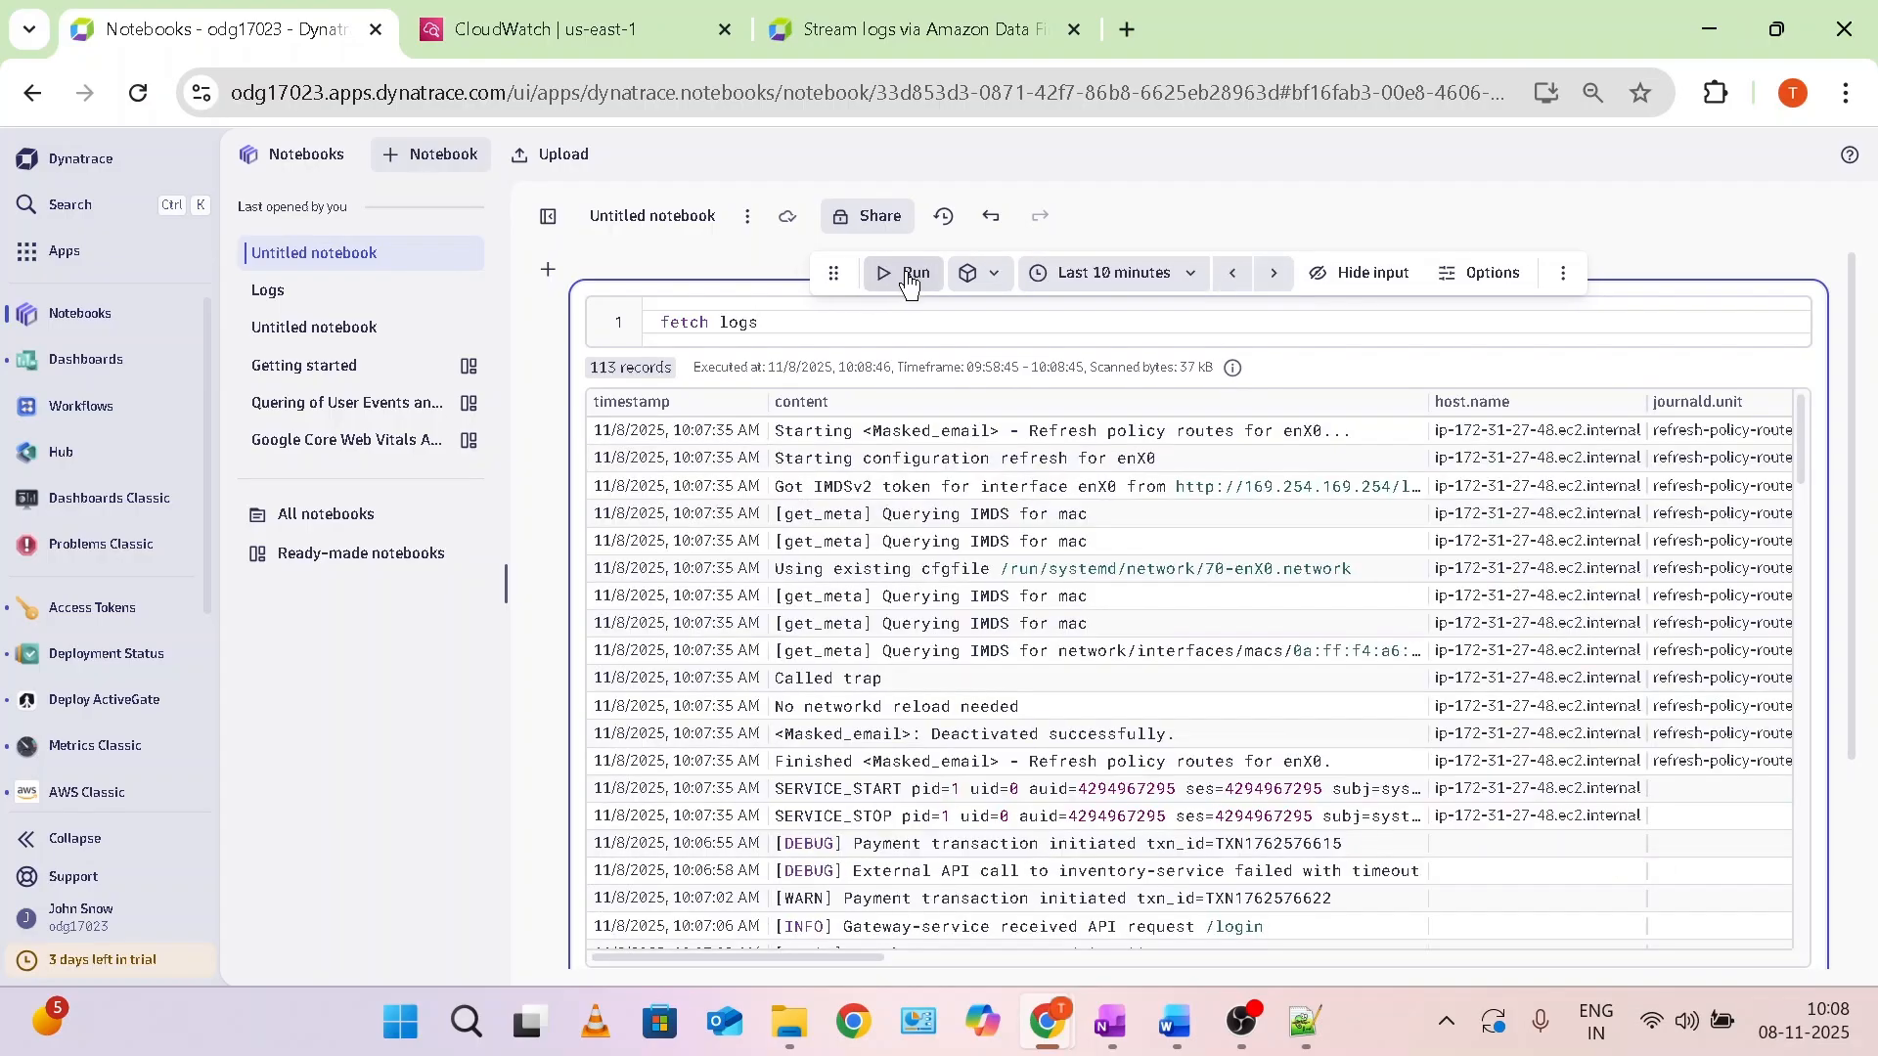
pyautogui.moveTo(925, 24)
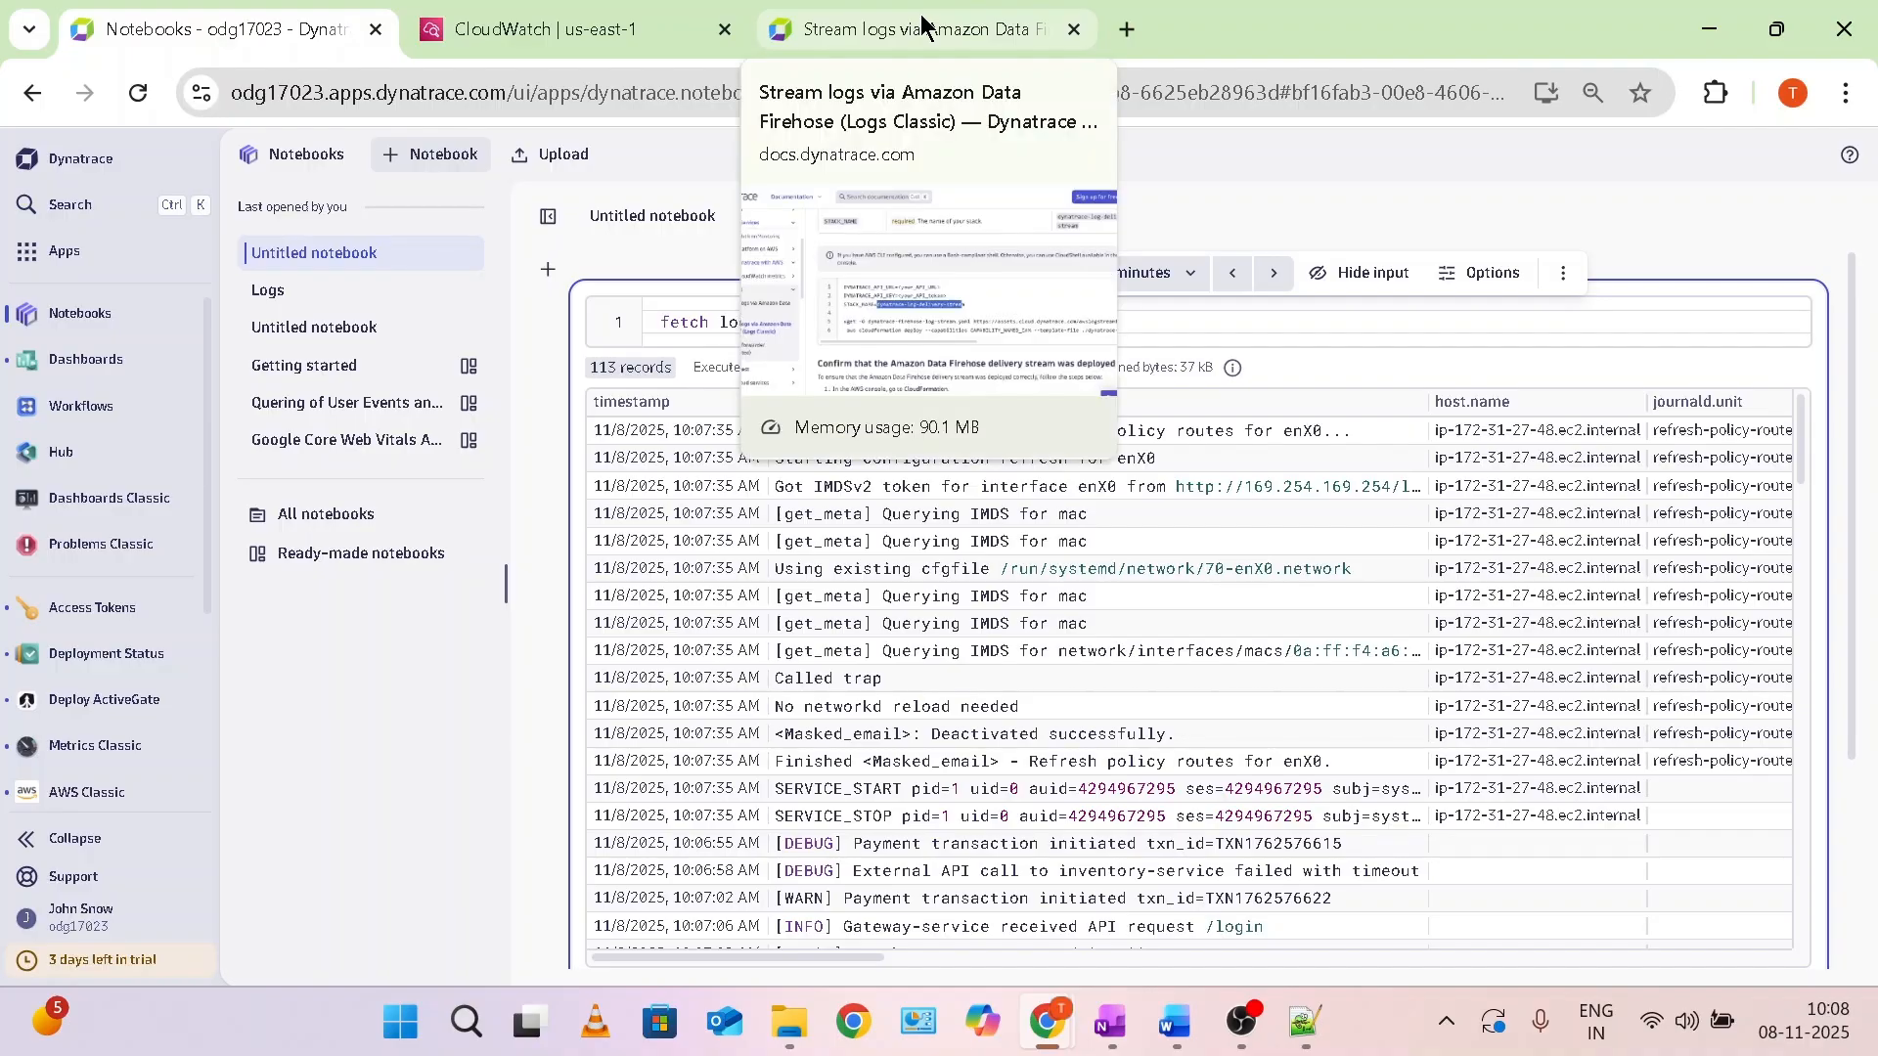
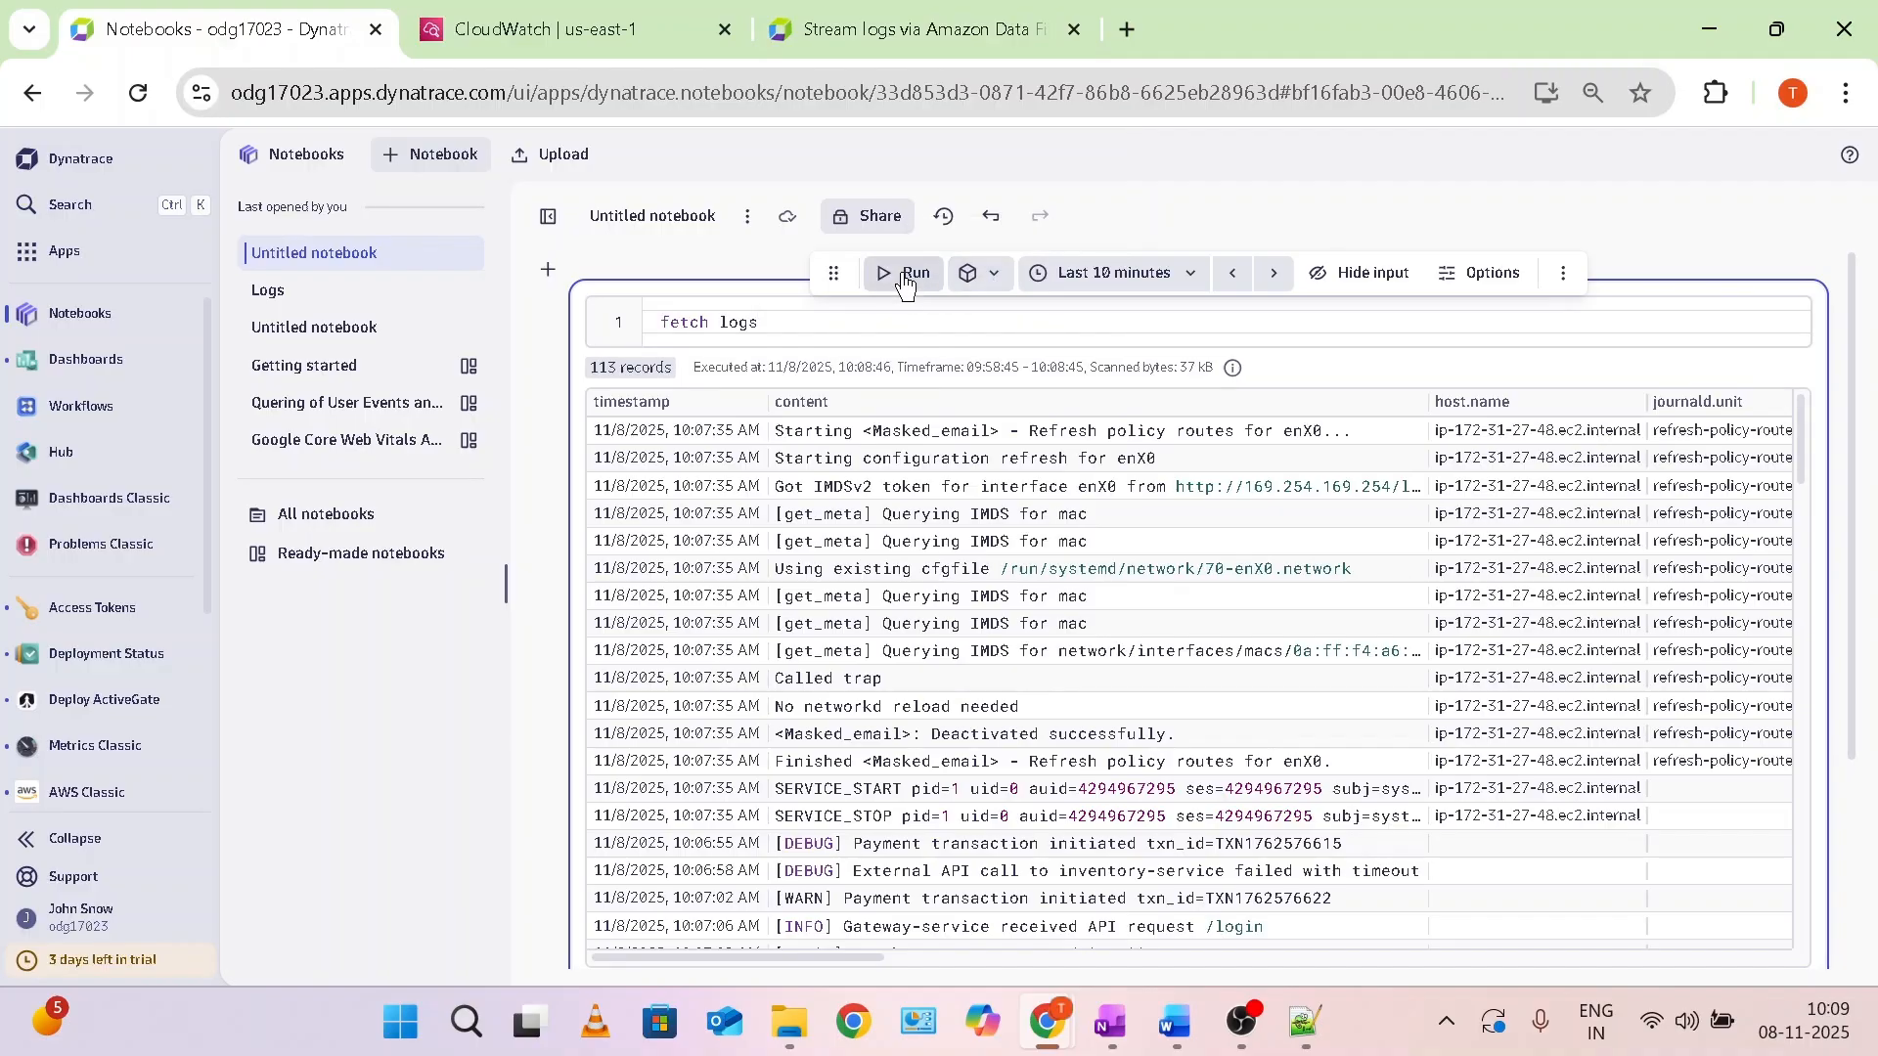
pyautogui.click(904, 283)
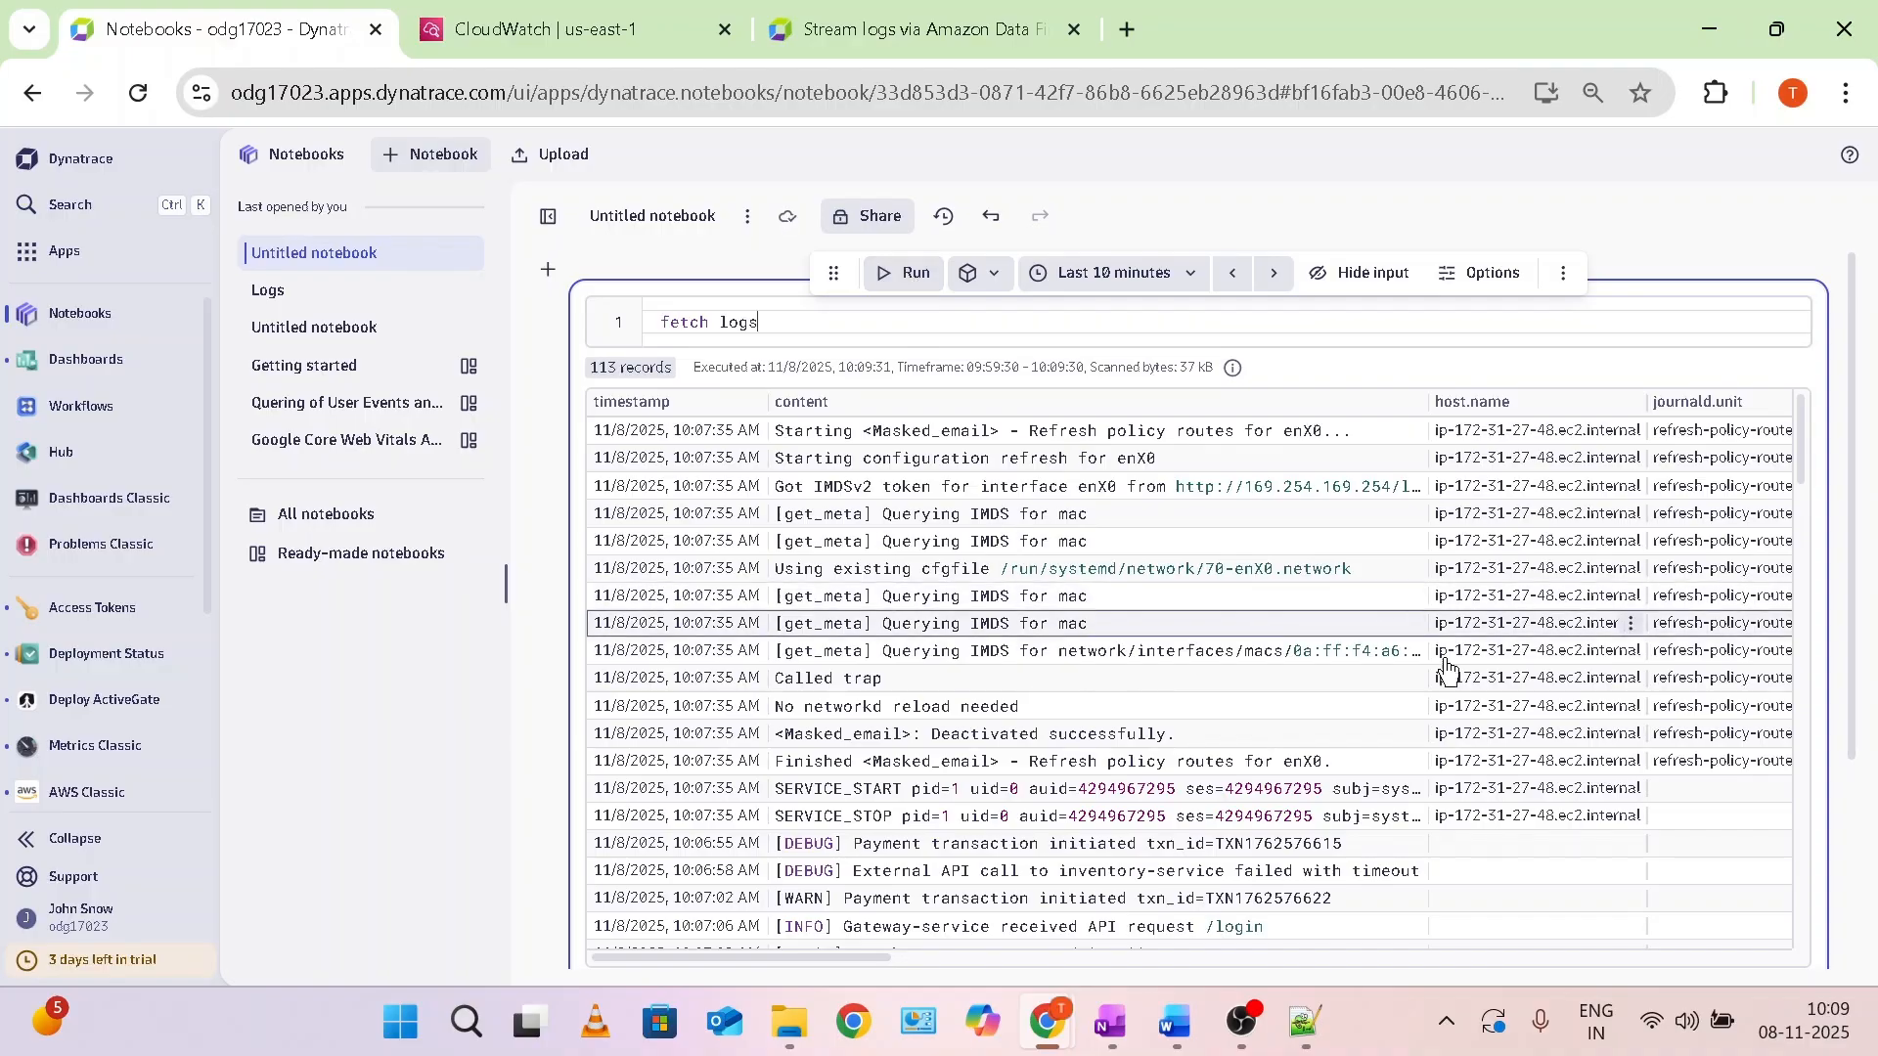
pyautogui.scroll(-3, 1288, 773)
pyautogui.scroll(-3, 1287, 773)
pyautogui.scroll(3, 1296, 759)
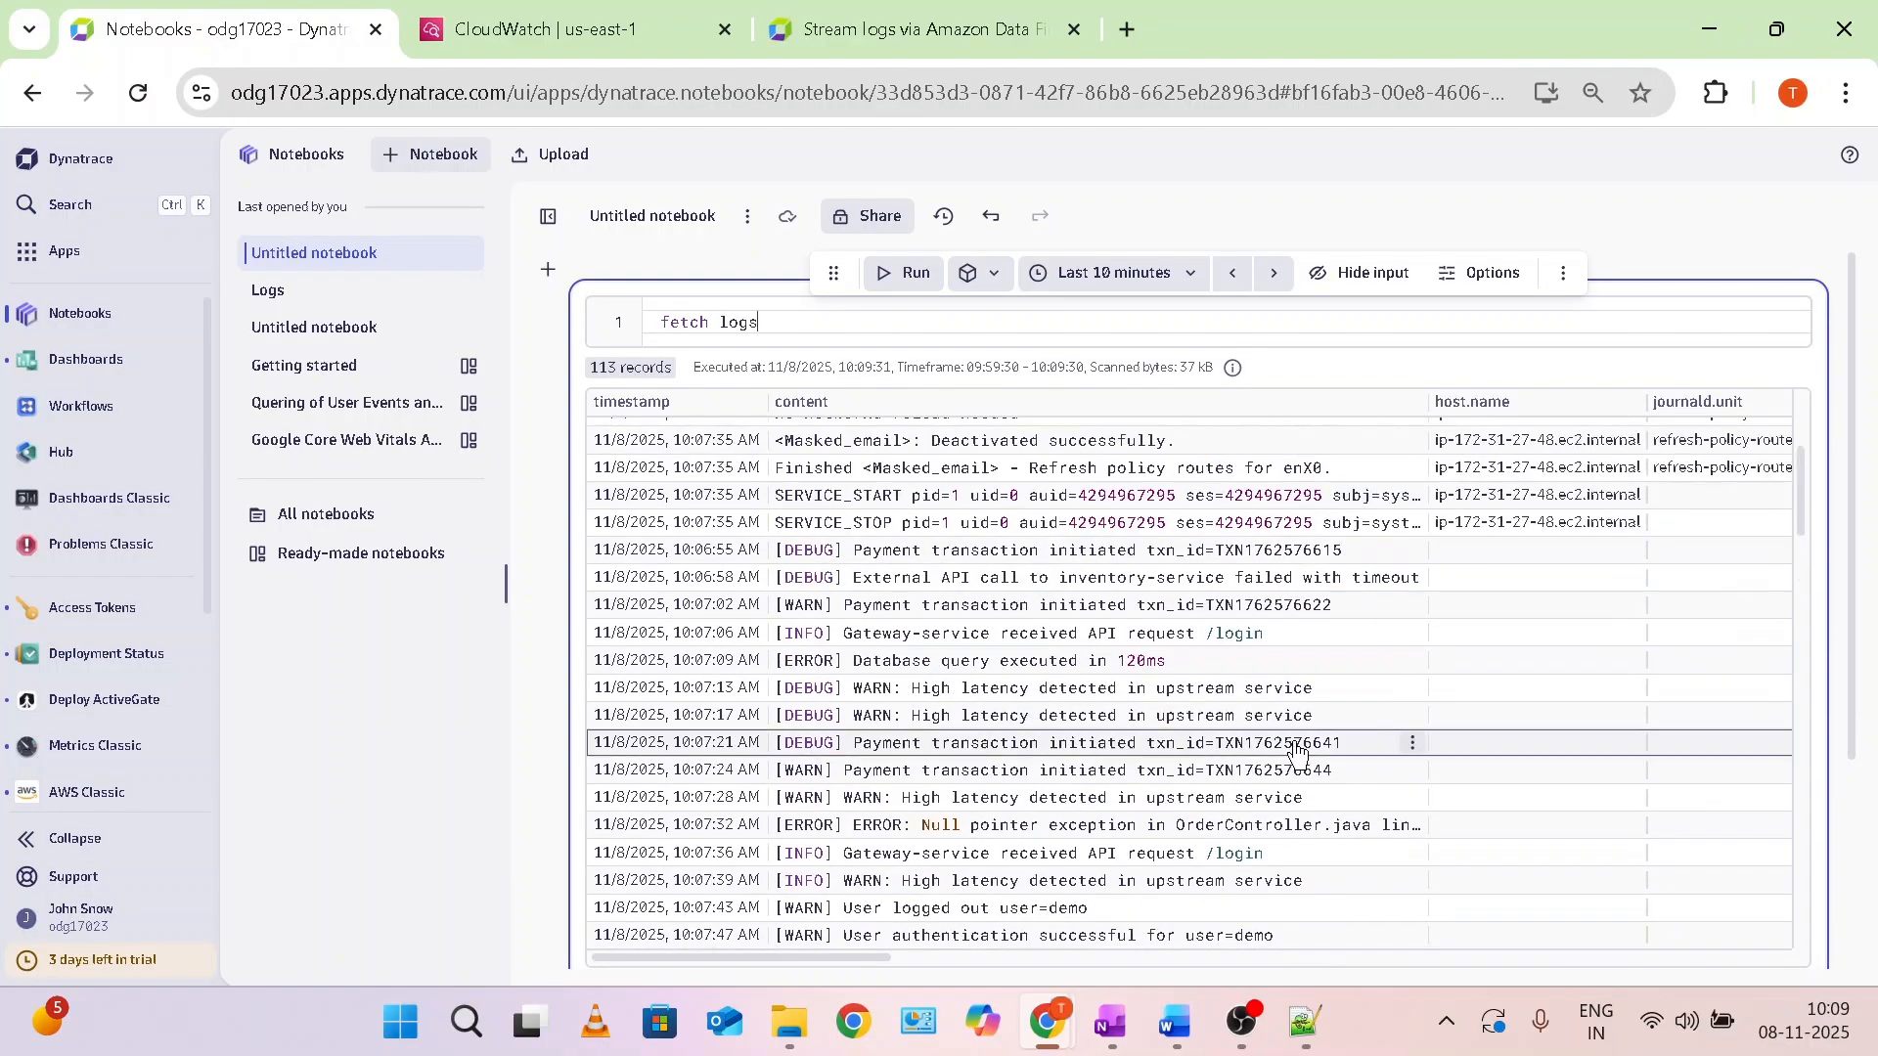
pyautogui.scroll(2, 1296, 753)
# Filter the log query to records whose aws.log_group equals "/aws/applogs/my-service" and run it.
pyautogui.hscroll(6, 1296, 753)
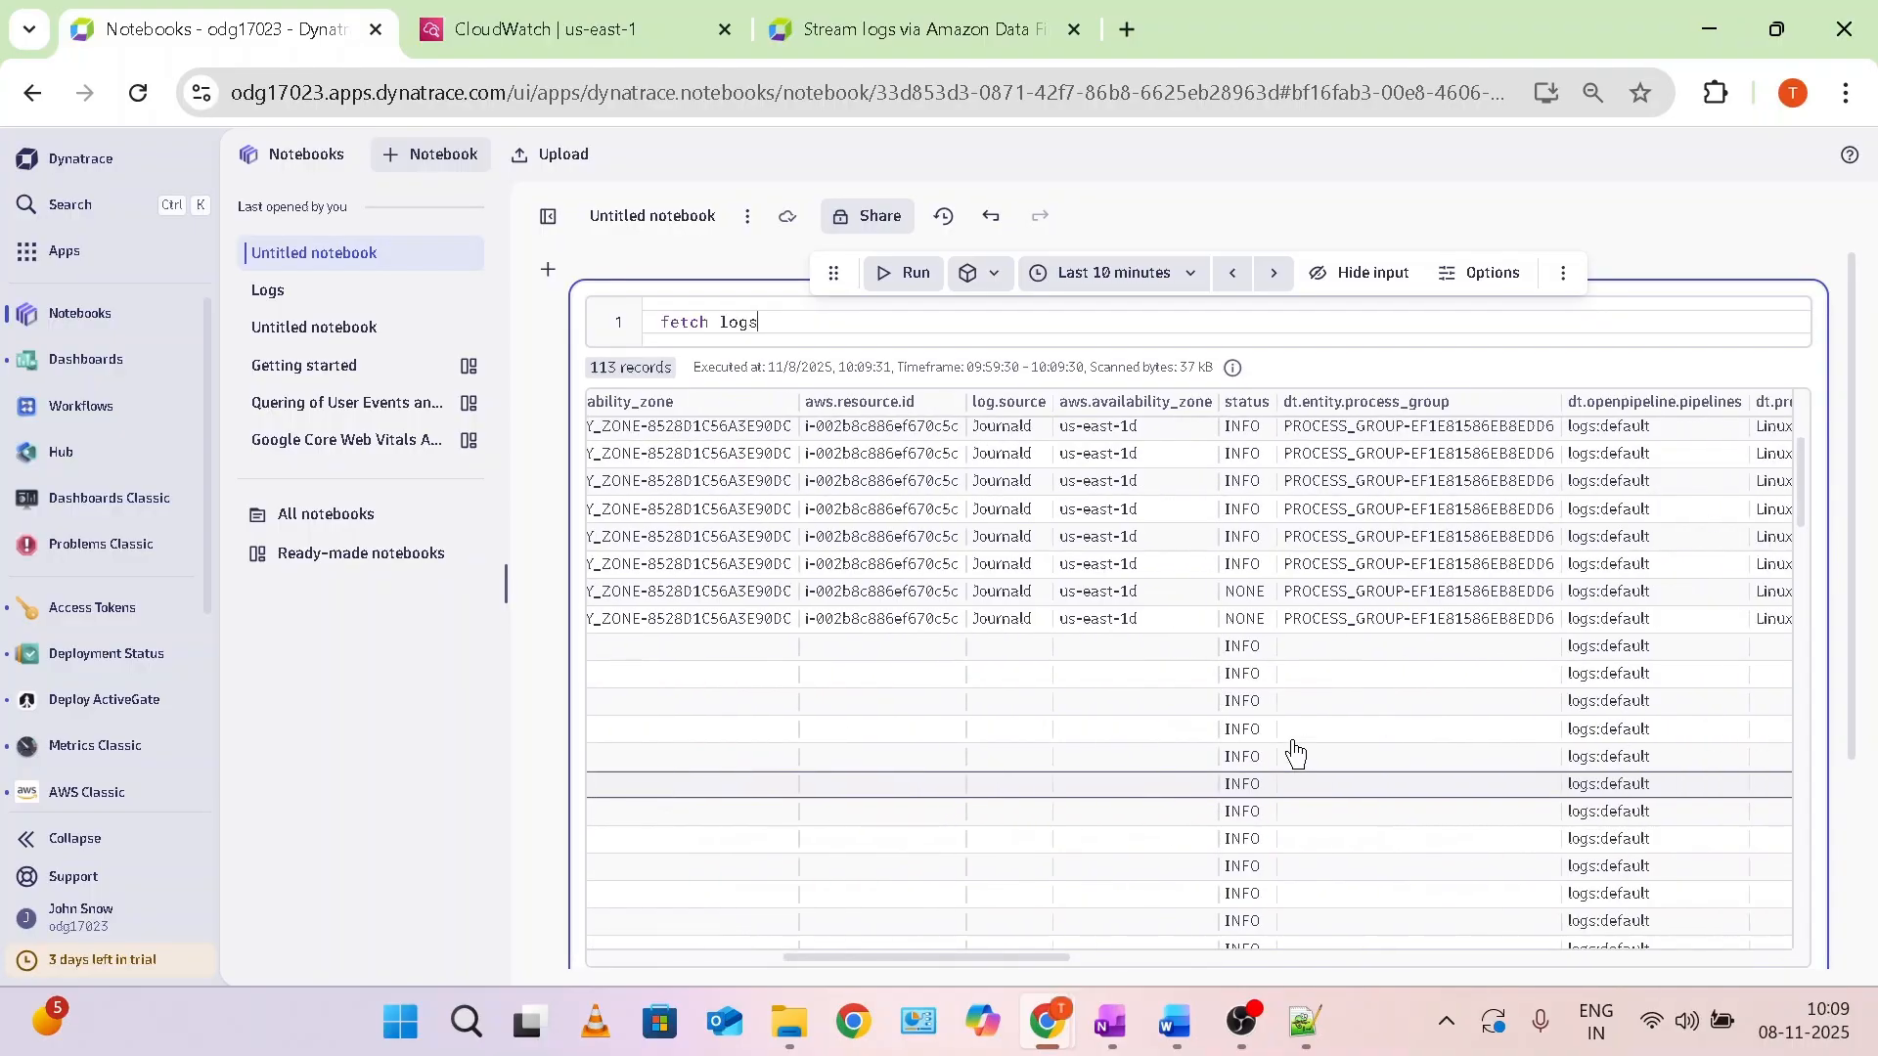
pyautogui.hscroll(8, 1296, 753)
pyautogui.scroll(-2, 1296, 753)
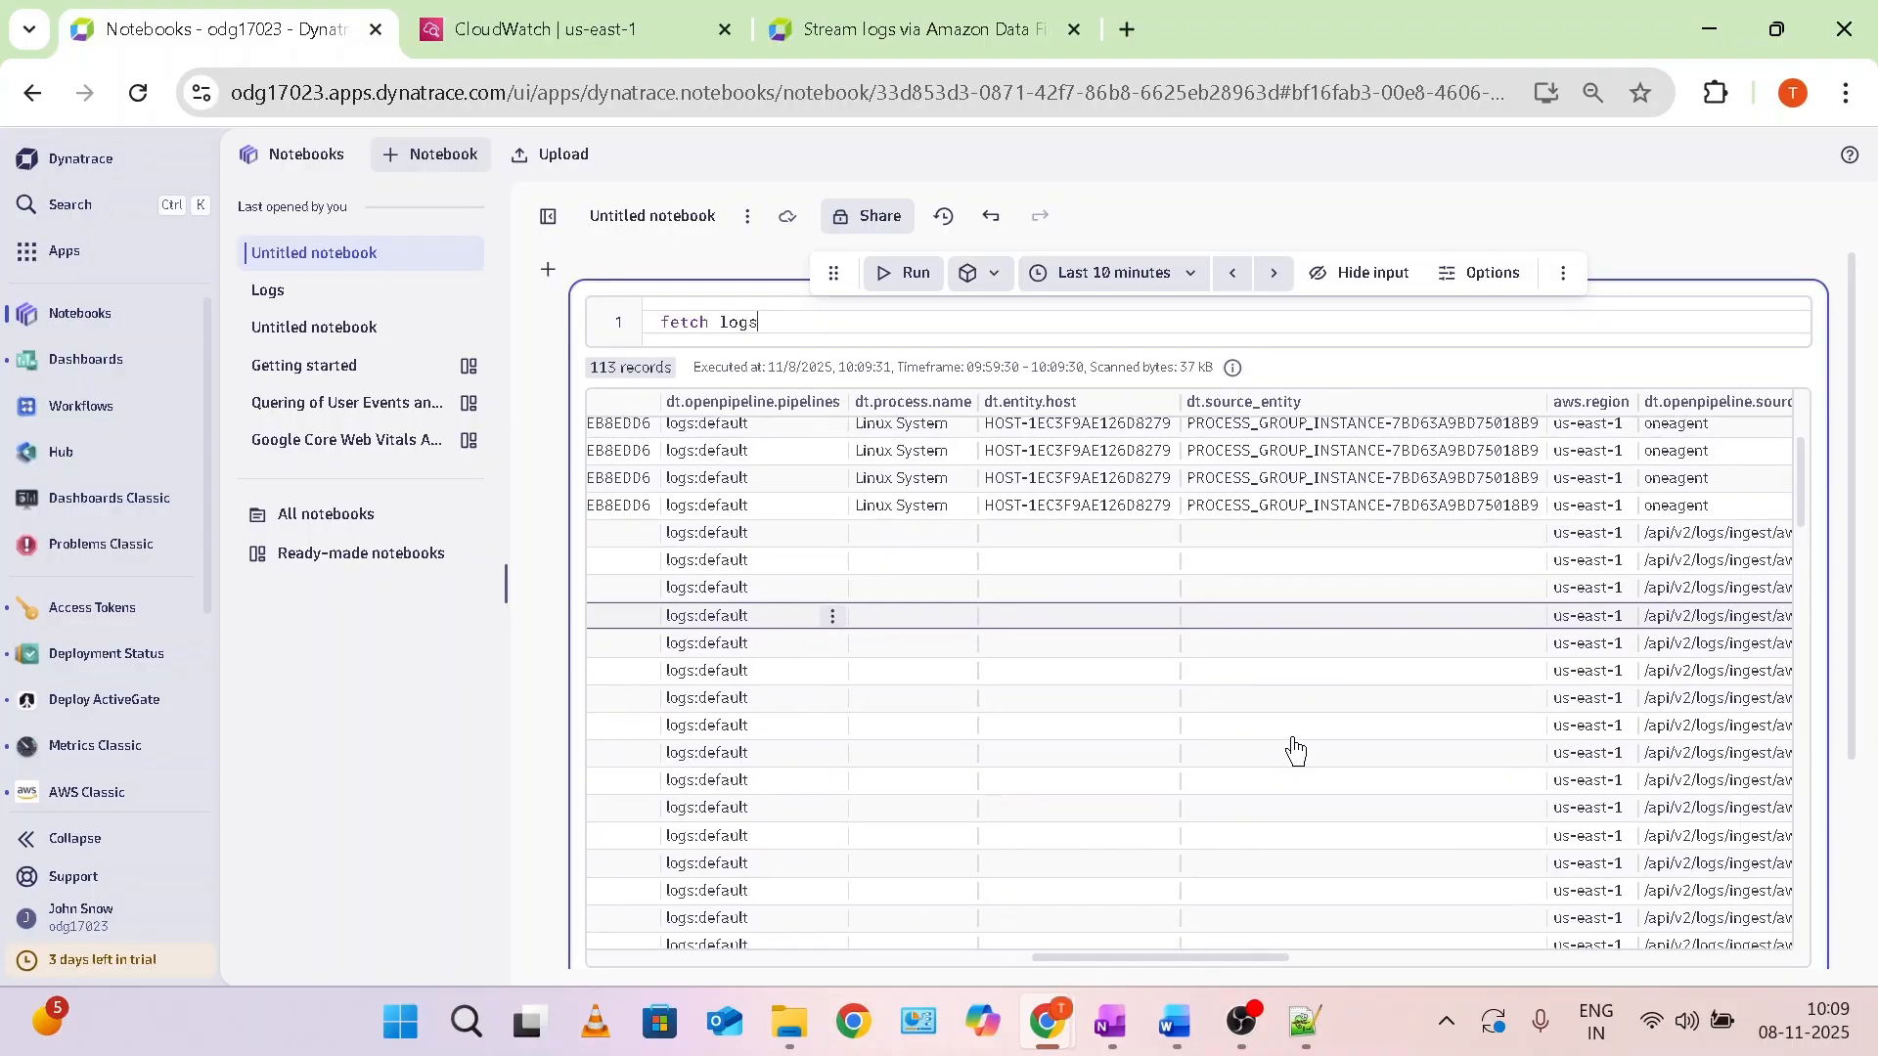
pyautogui.hscroll(1, 1296, 751)
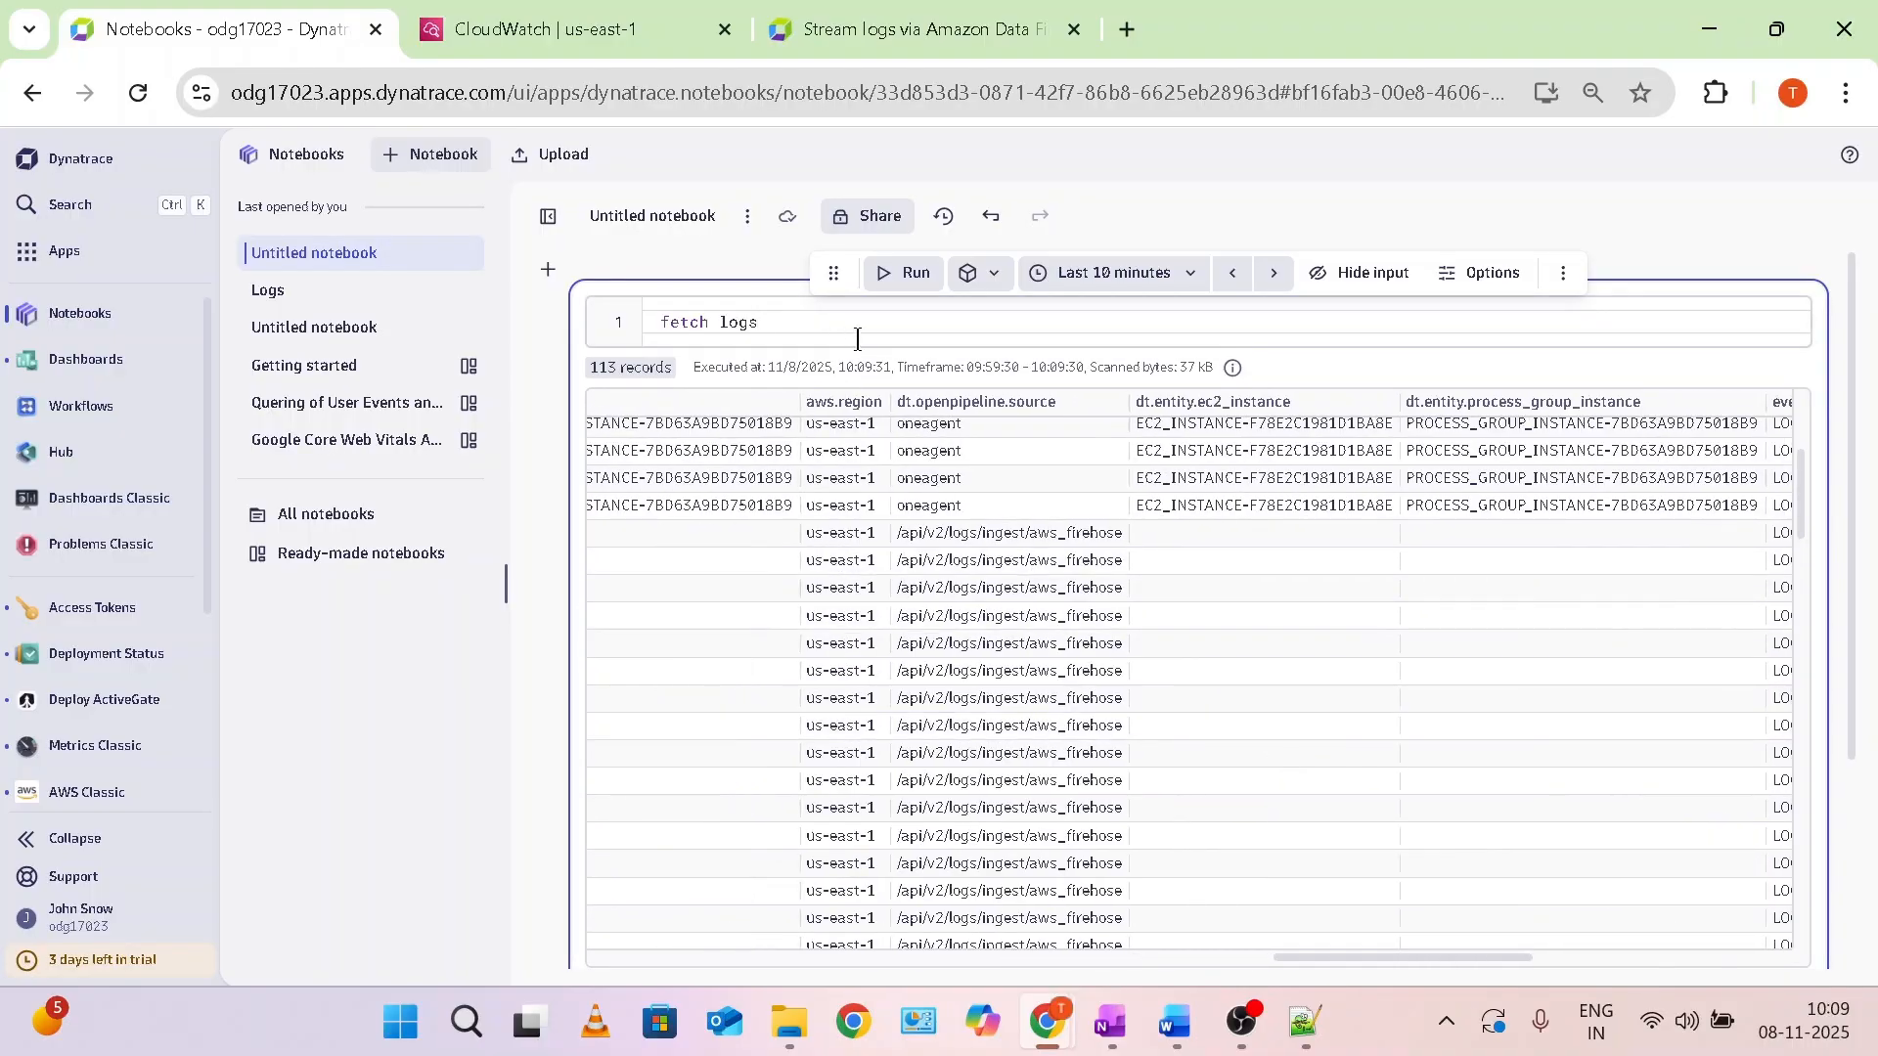
pyautogui.hscroll(5, 1104, 548)
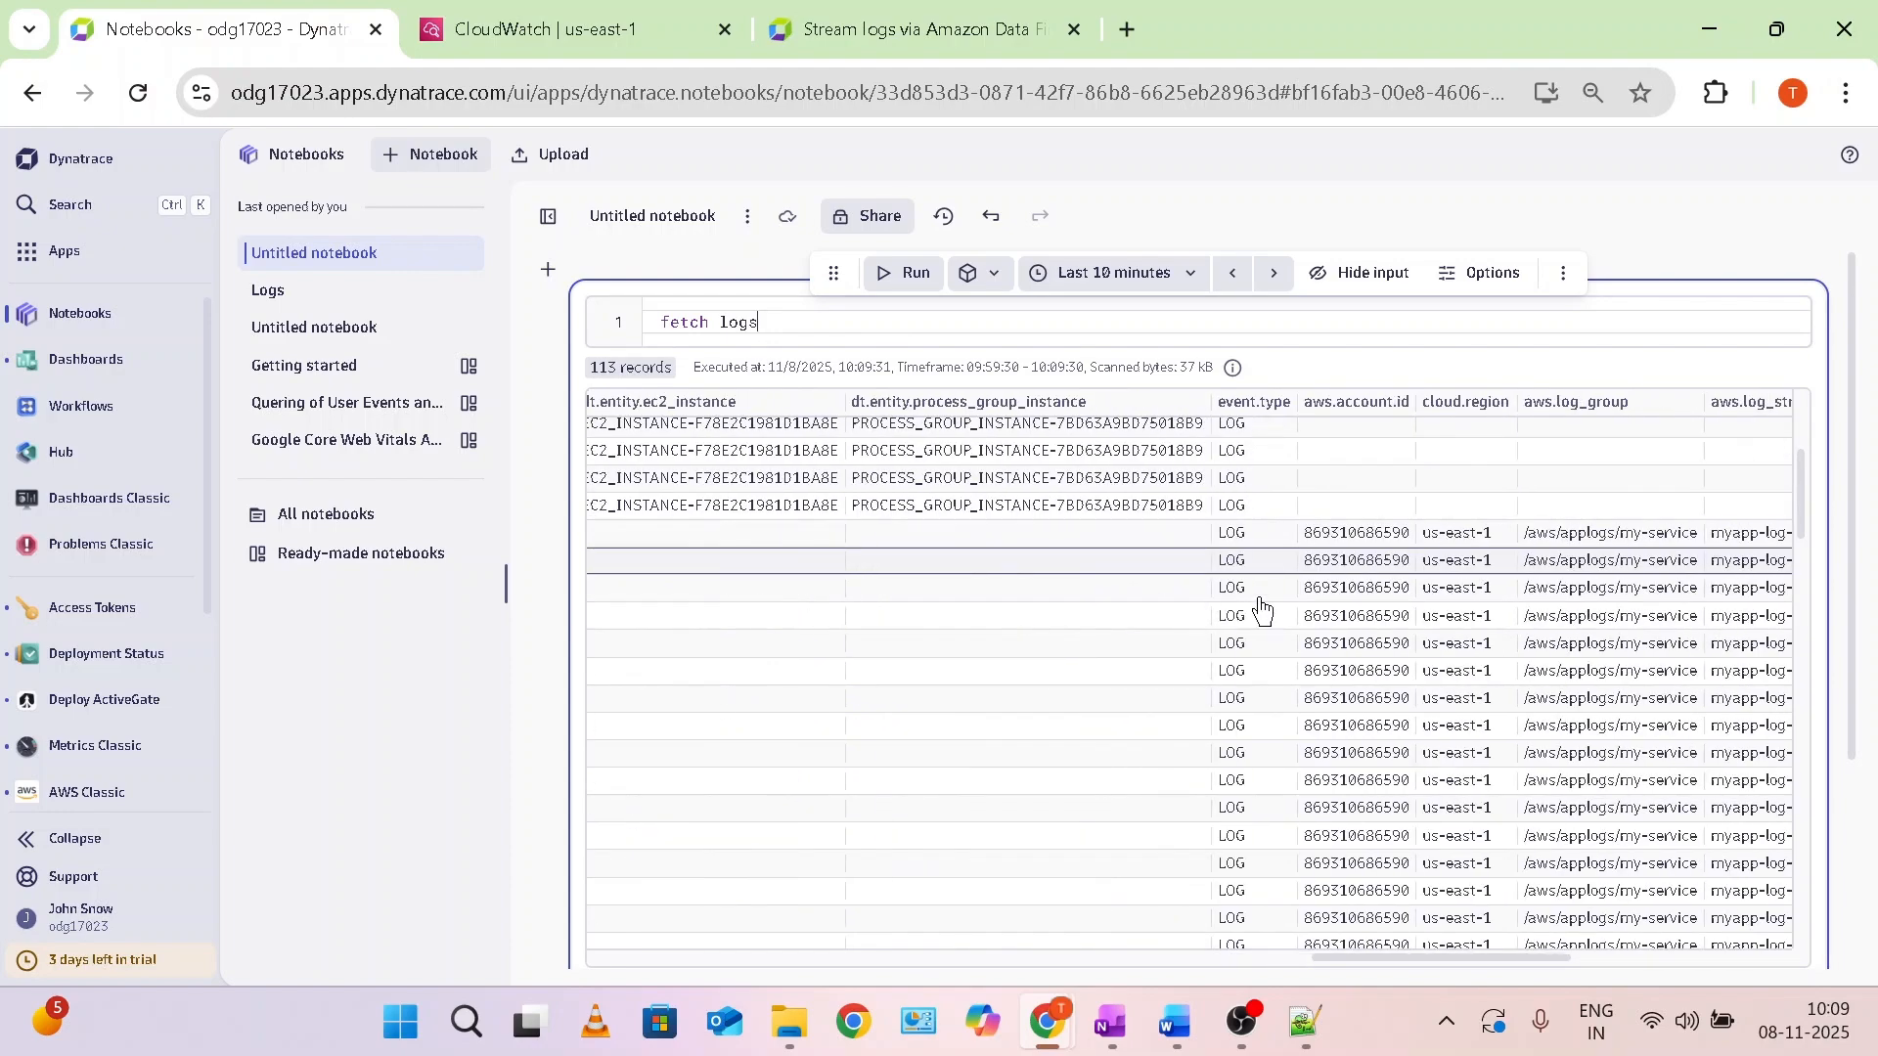
pyautogui.hscroll(3, 1472, 568)
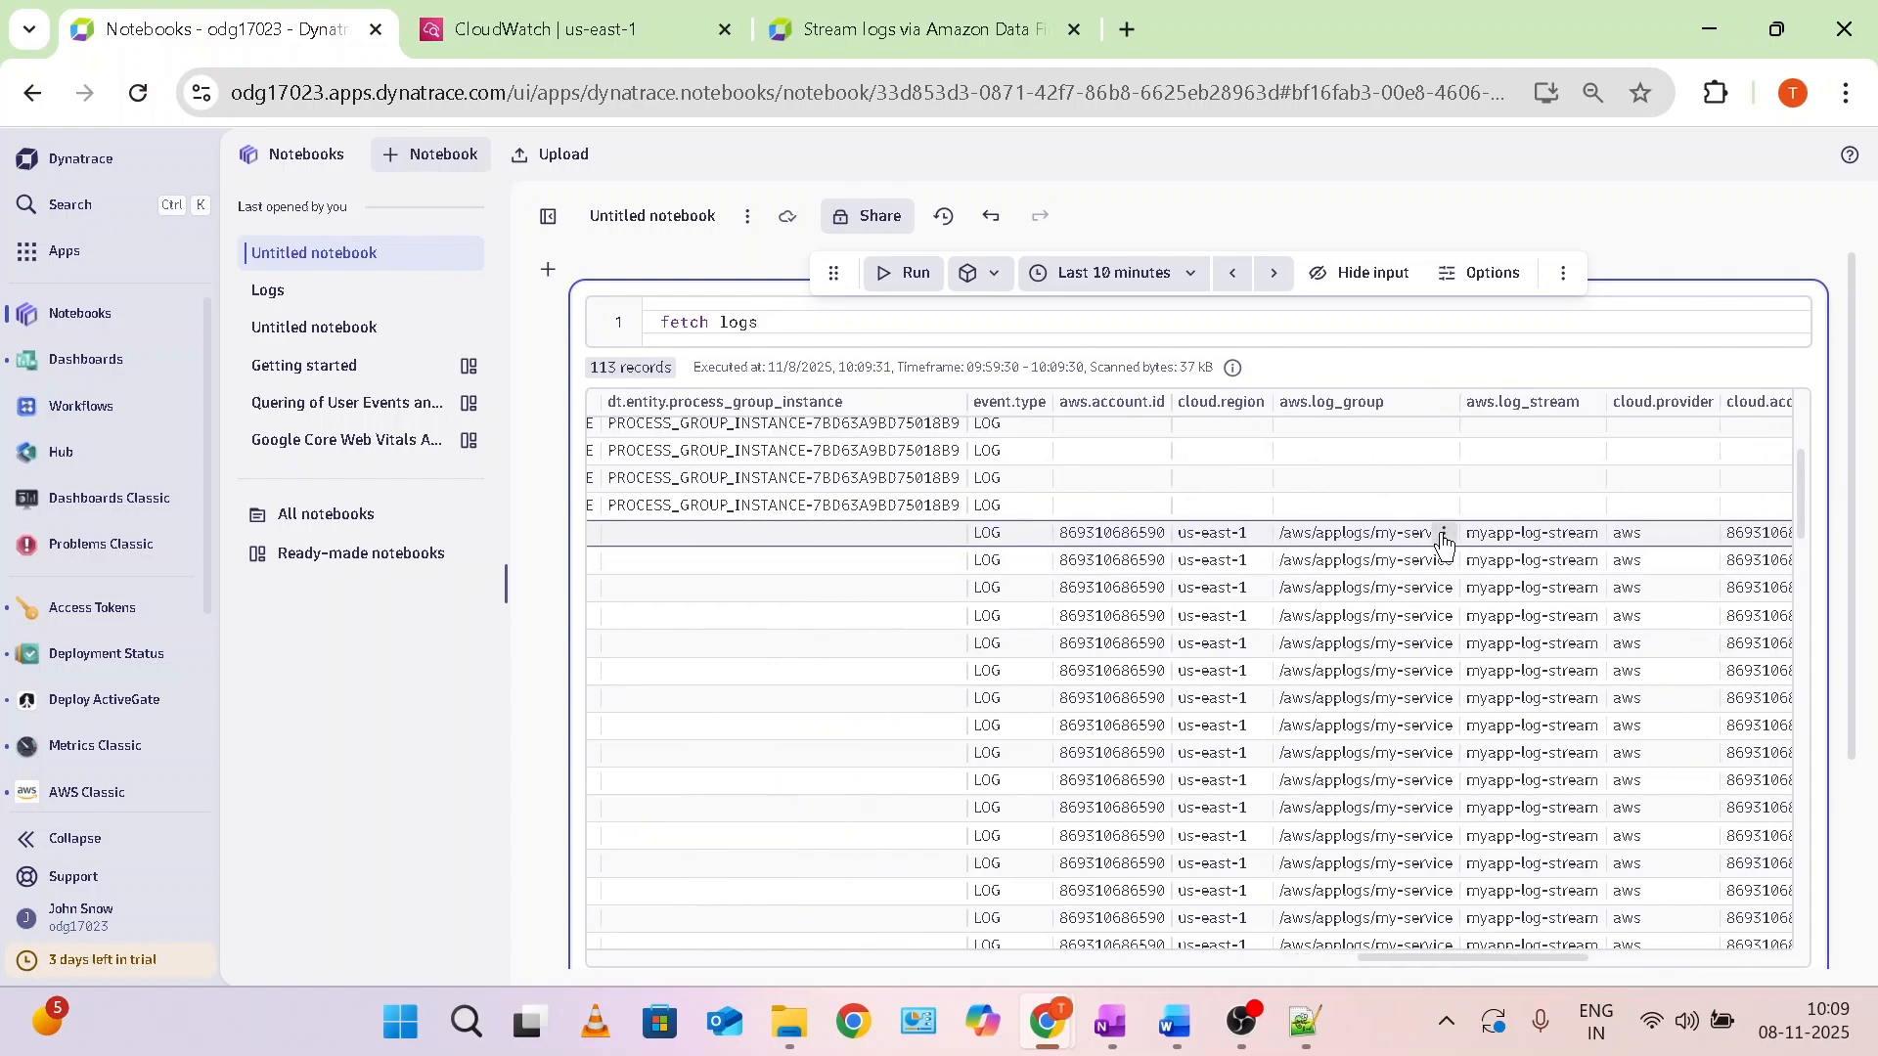
pyautogui.click(1444, 538)
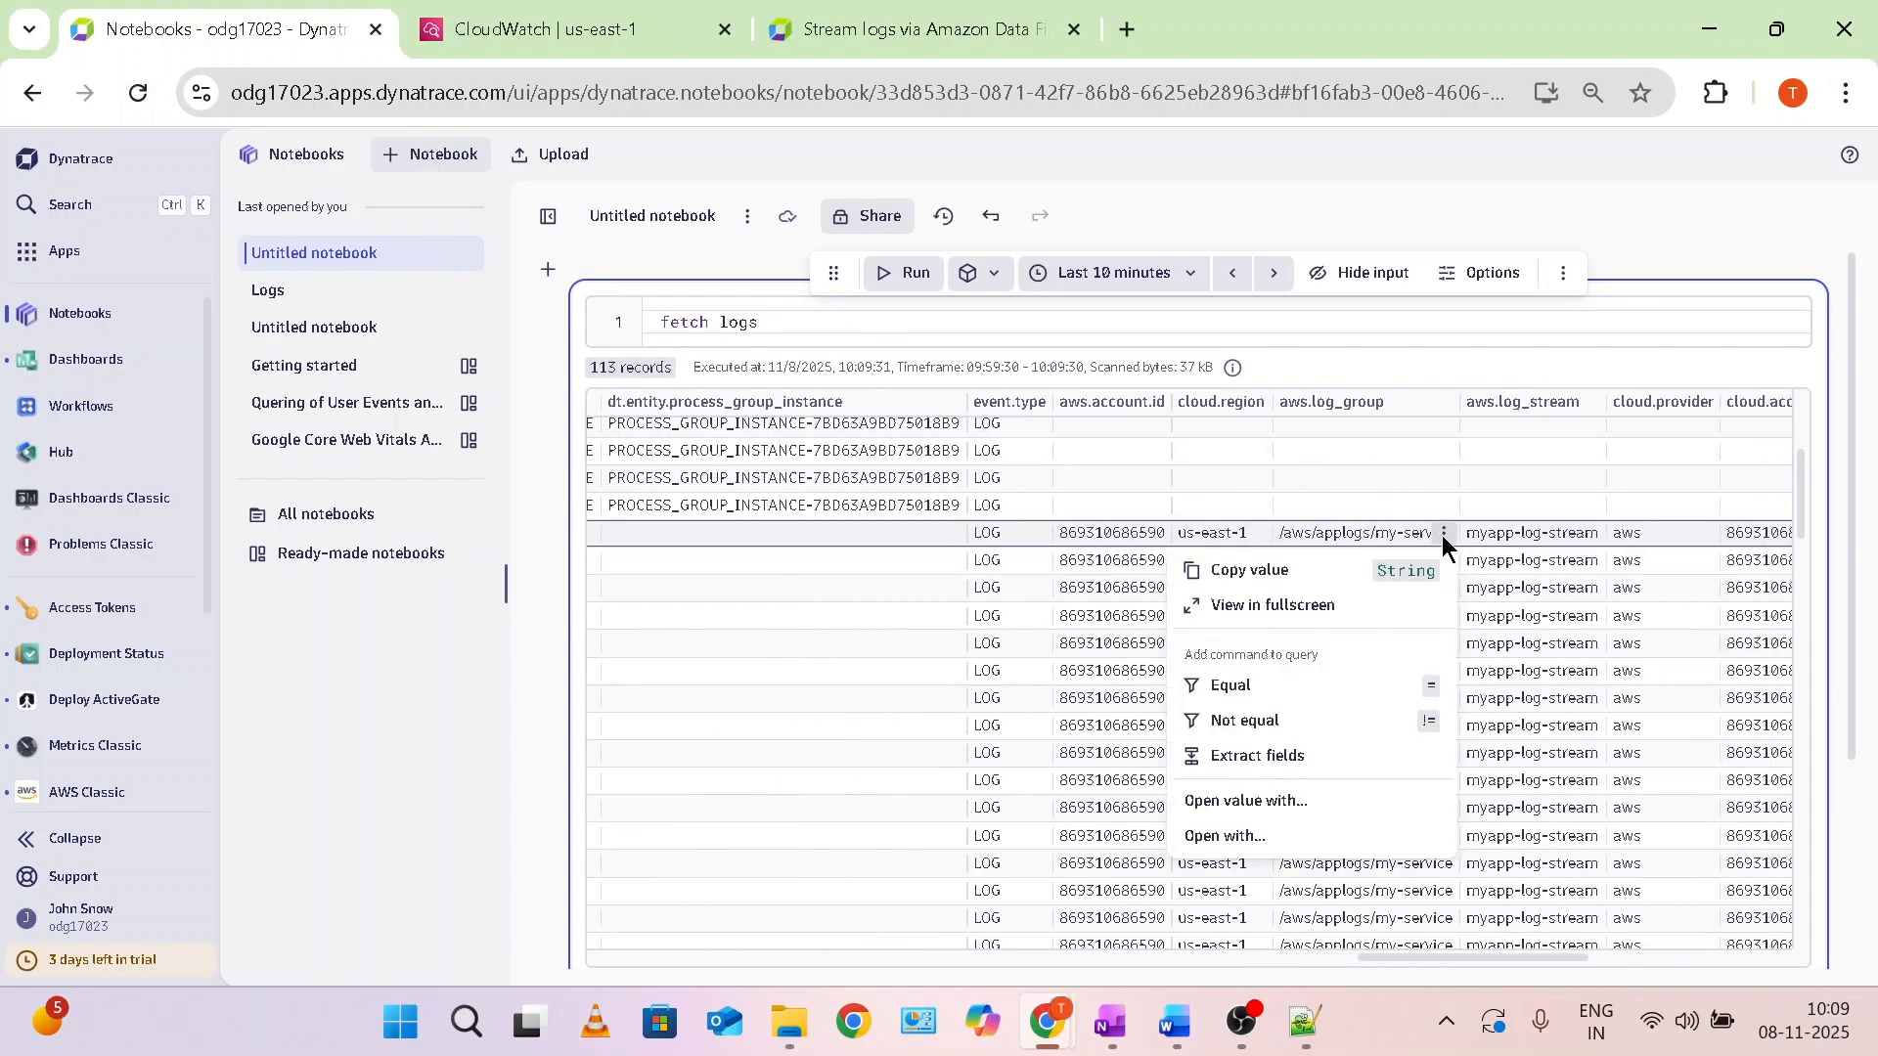
pyautogui.click(1236, 685)
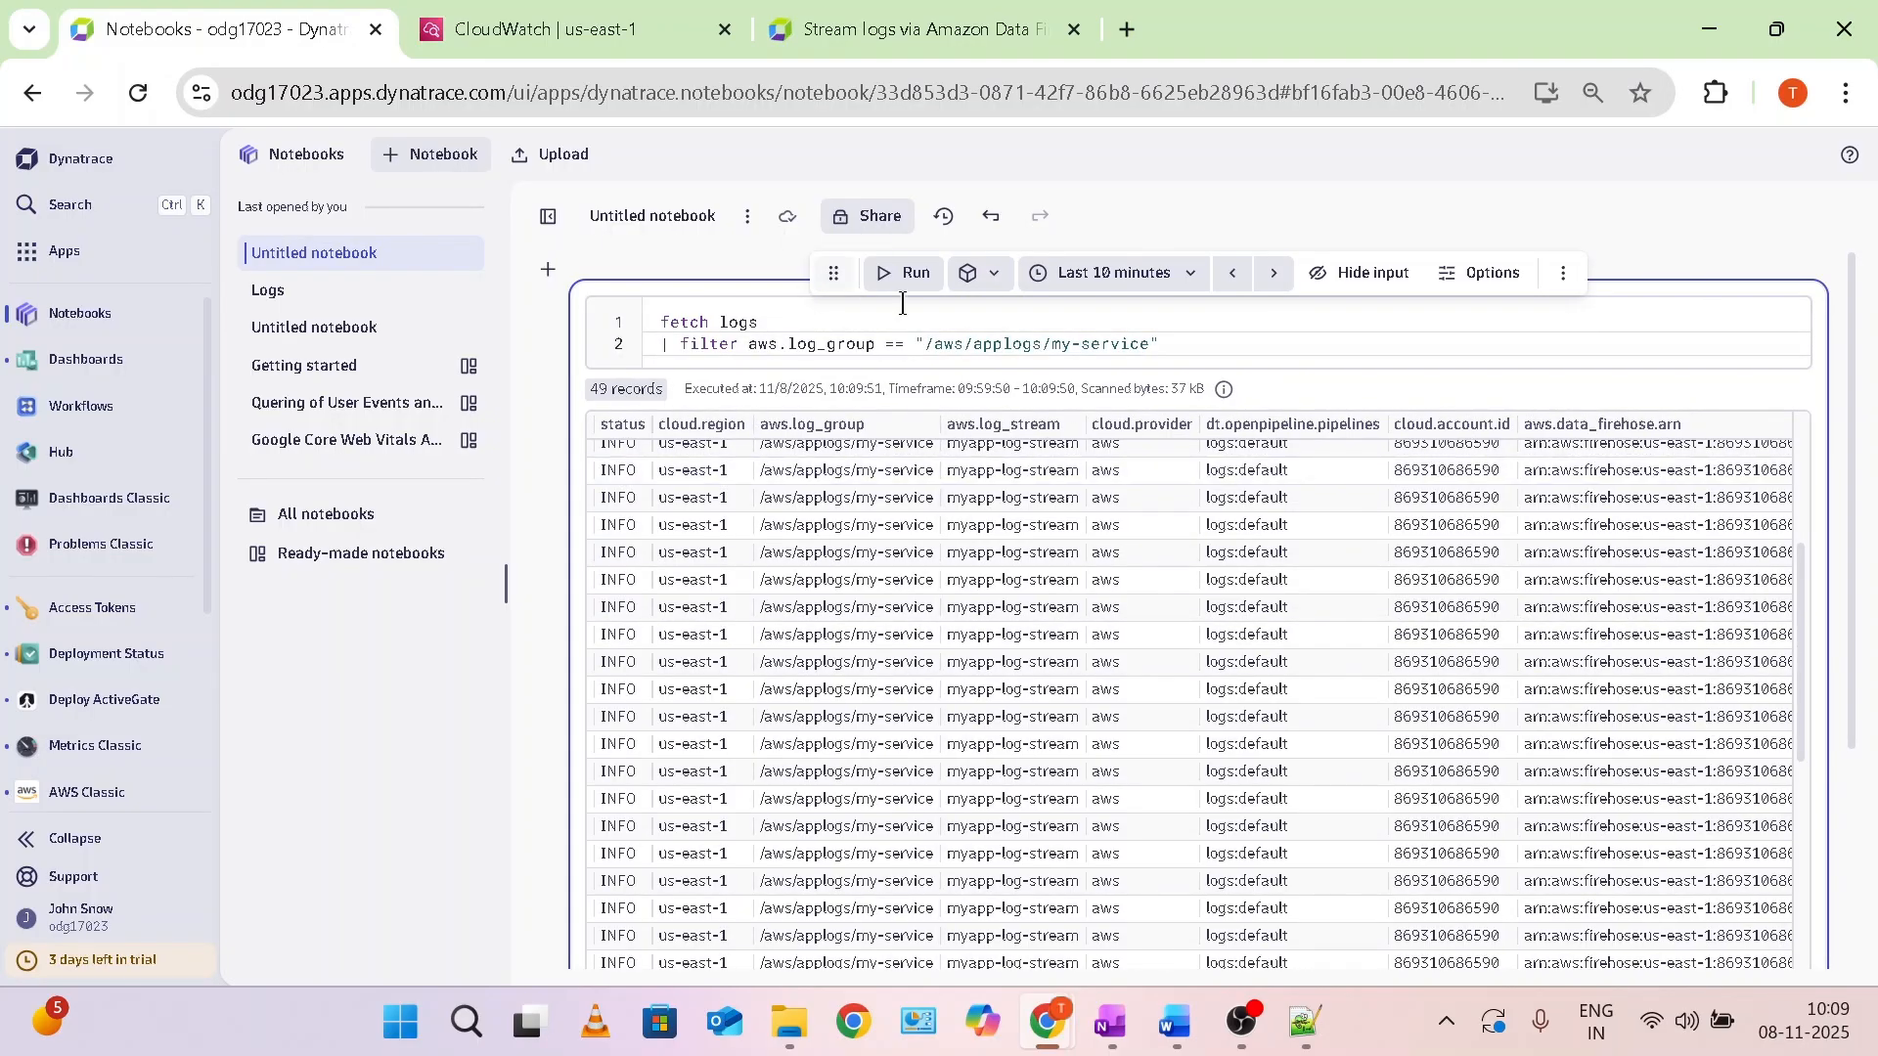
pyautogui.click(909, 284)
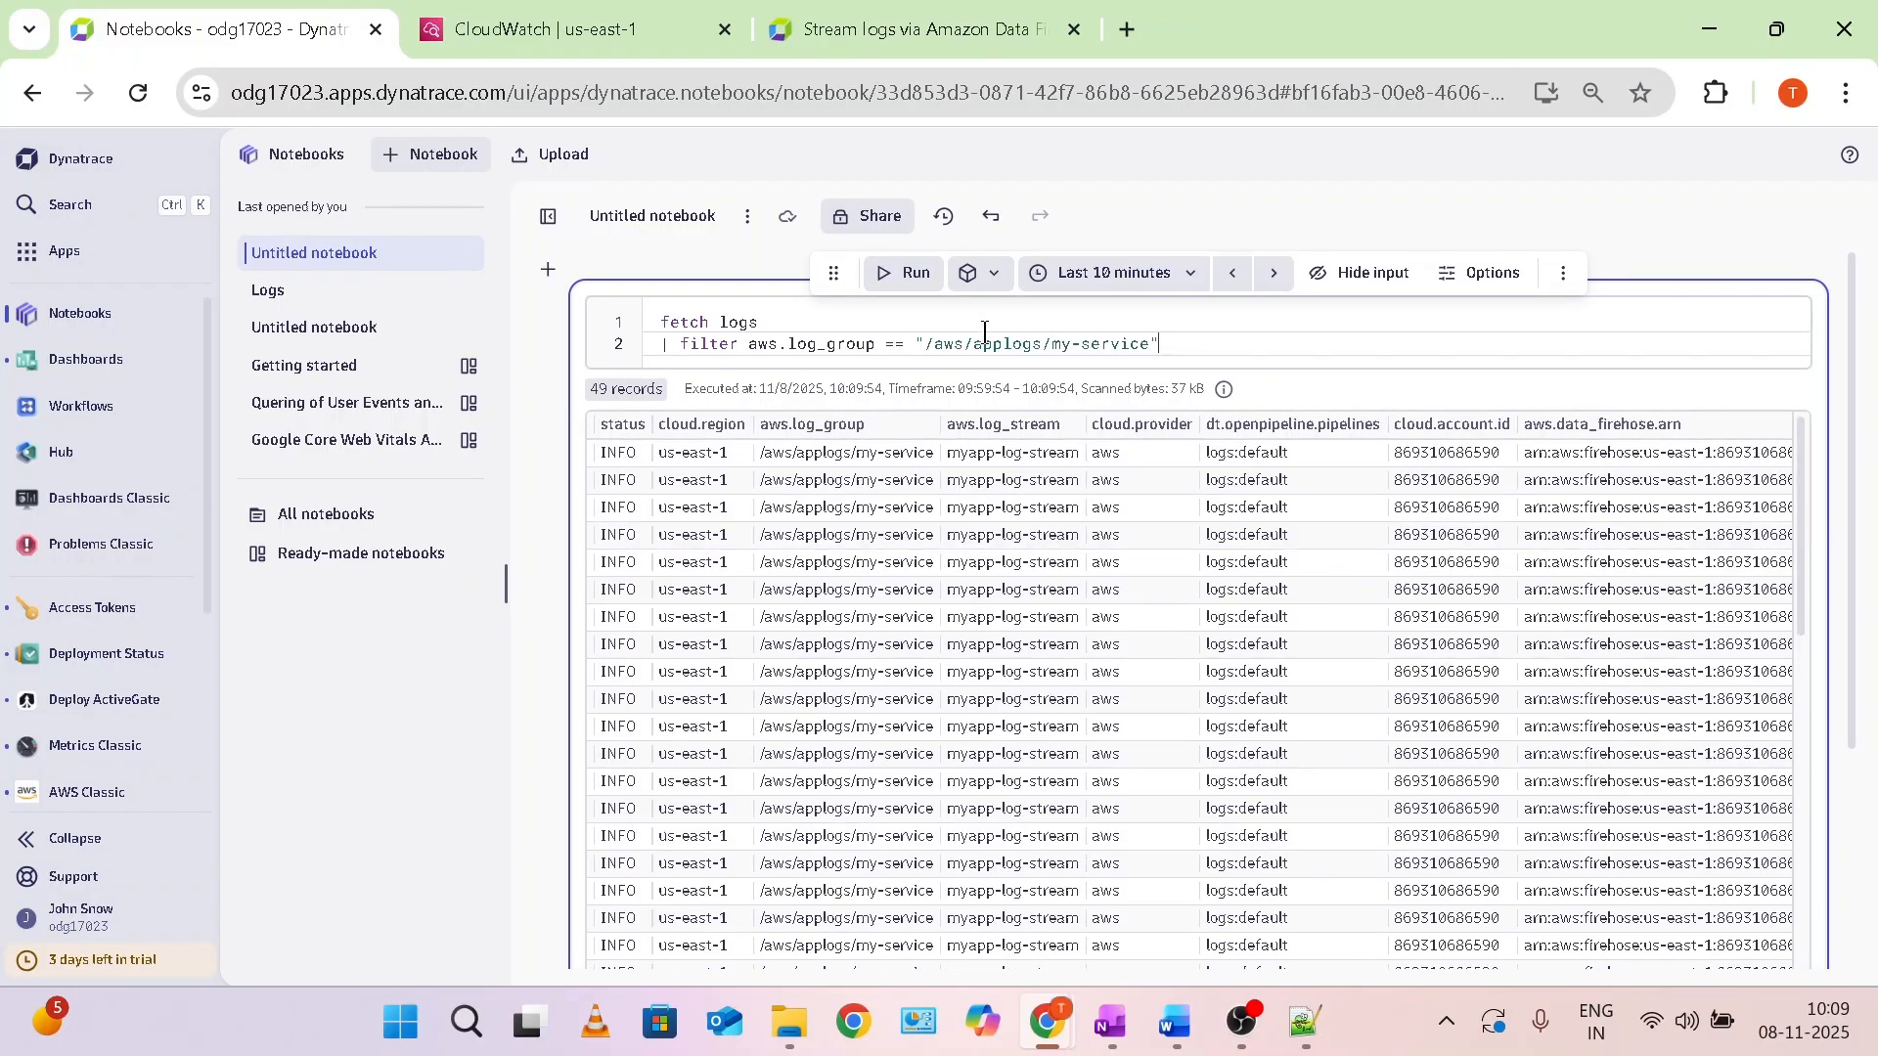
# Rerun the filtered query and examine the Firehose ARN, pipeline source and message content columns.
pyautogui.click(916, 286)
pyautogui.hscroll(8, 1271, 675)
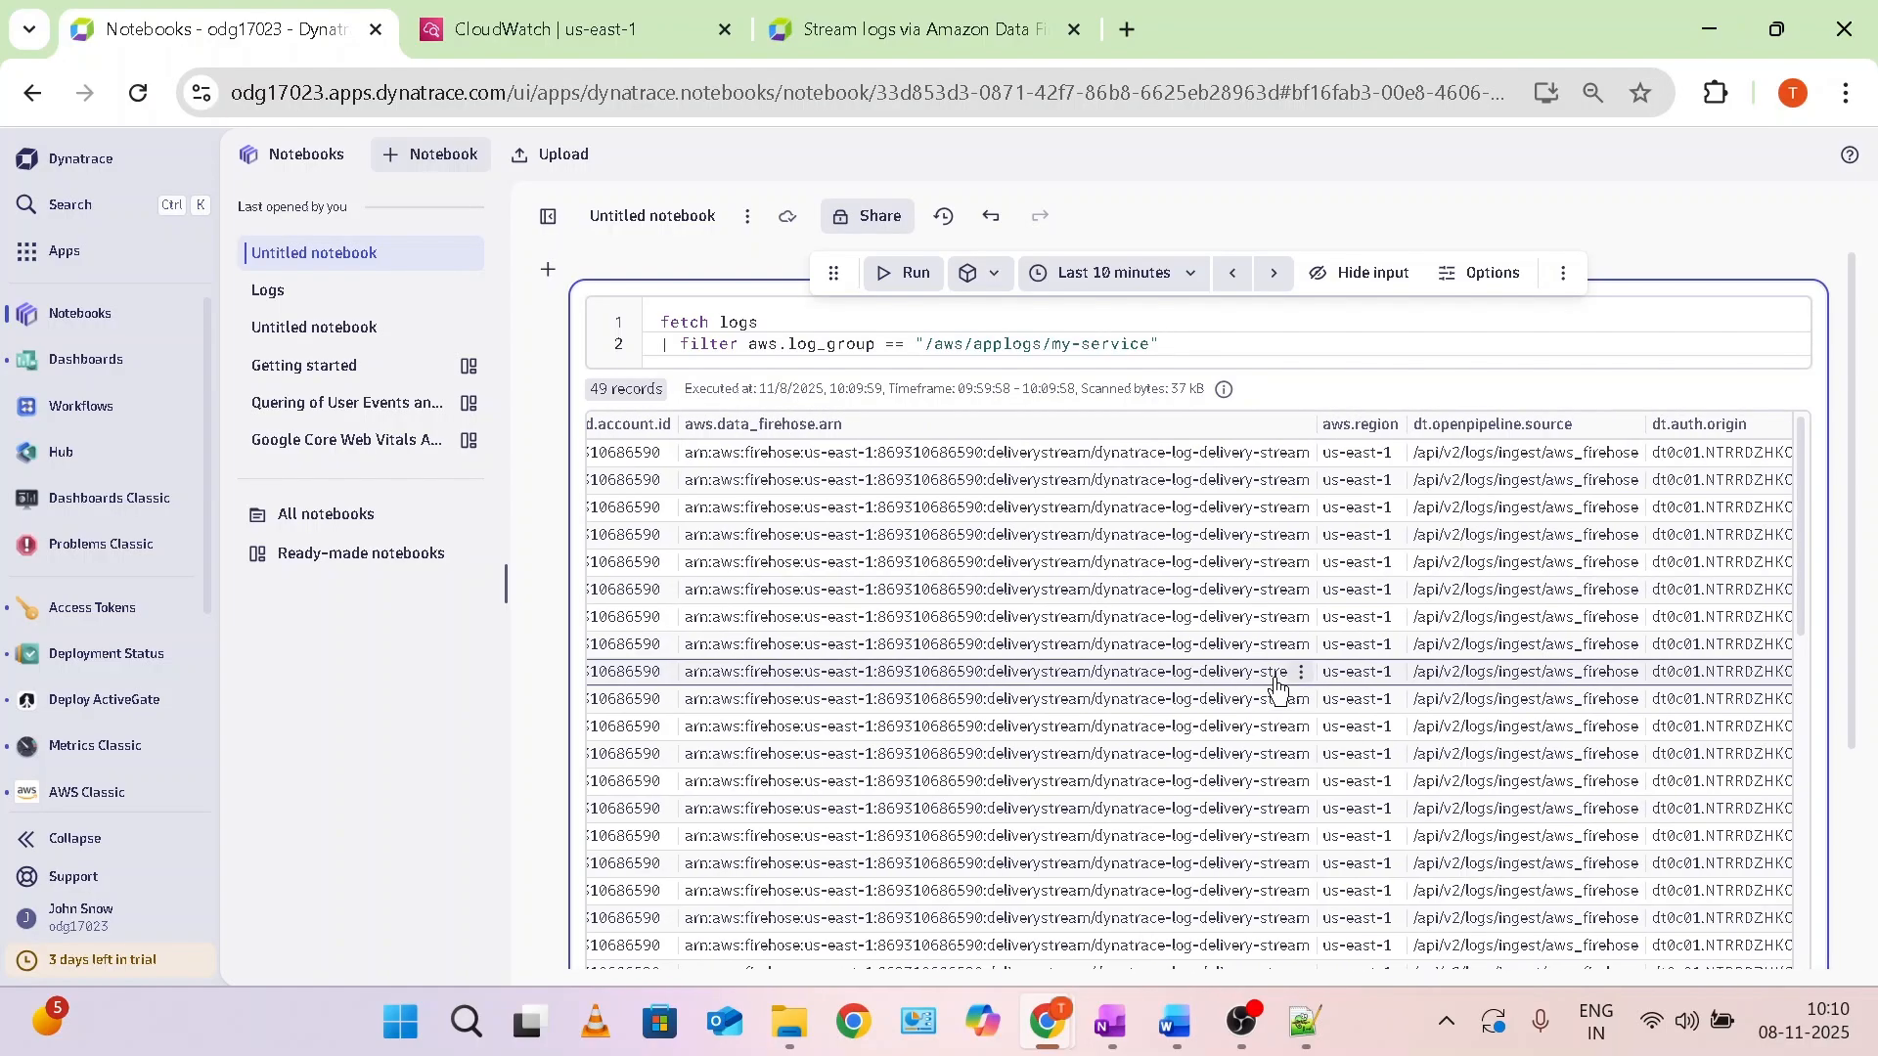
pyautogui.hscroll(-10, 1276, 685)
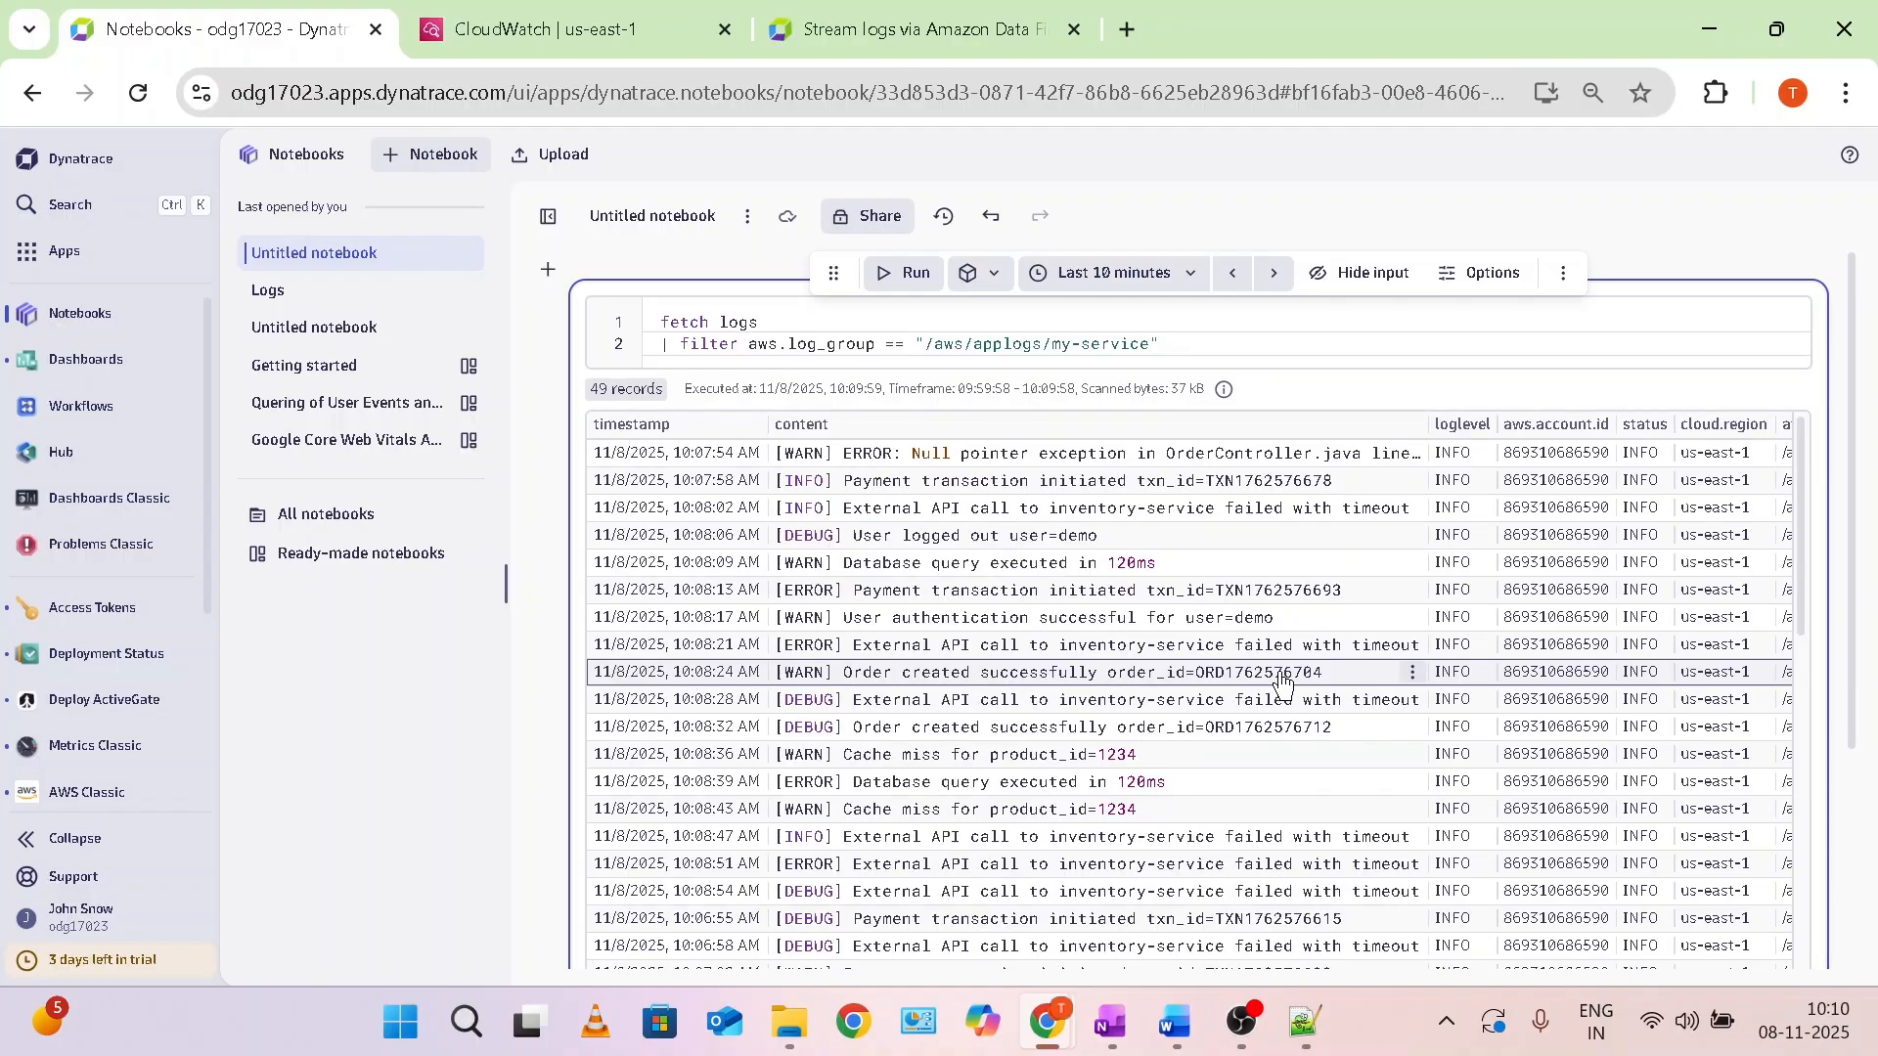
# Switch to the CloudWatch Live Tail page and examine the severity labels in the incoming /aws/applogs/my-service messages.
pyautogui.click(577, 38)
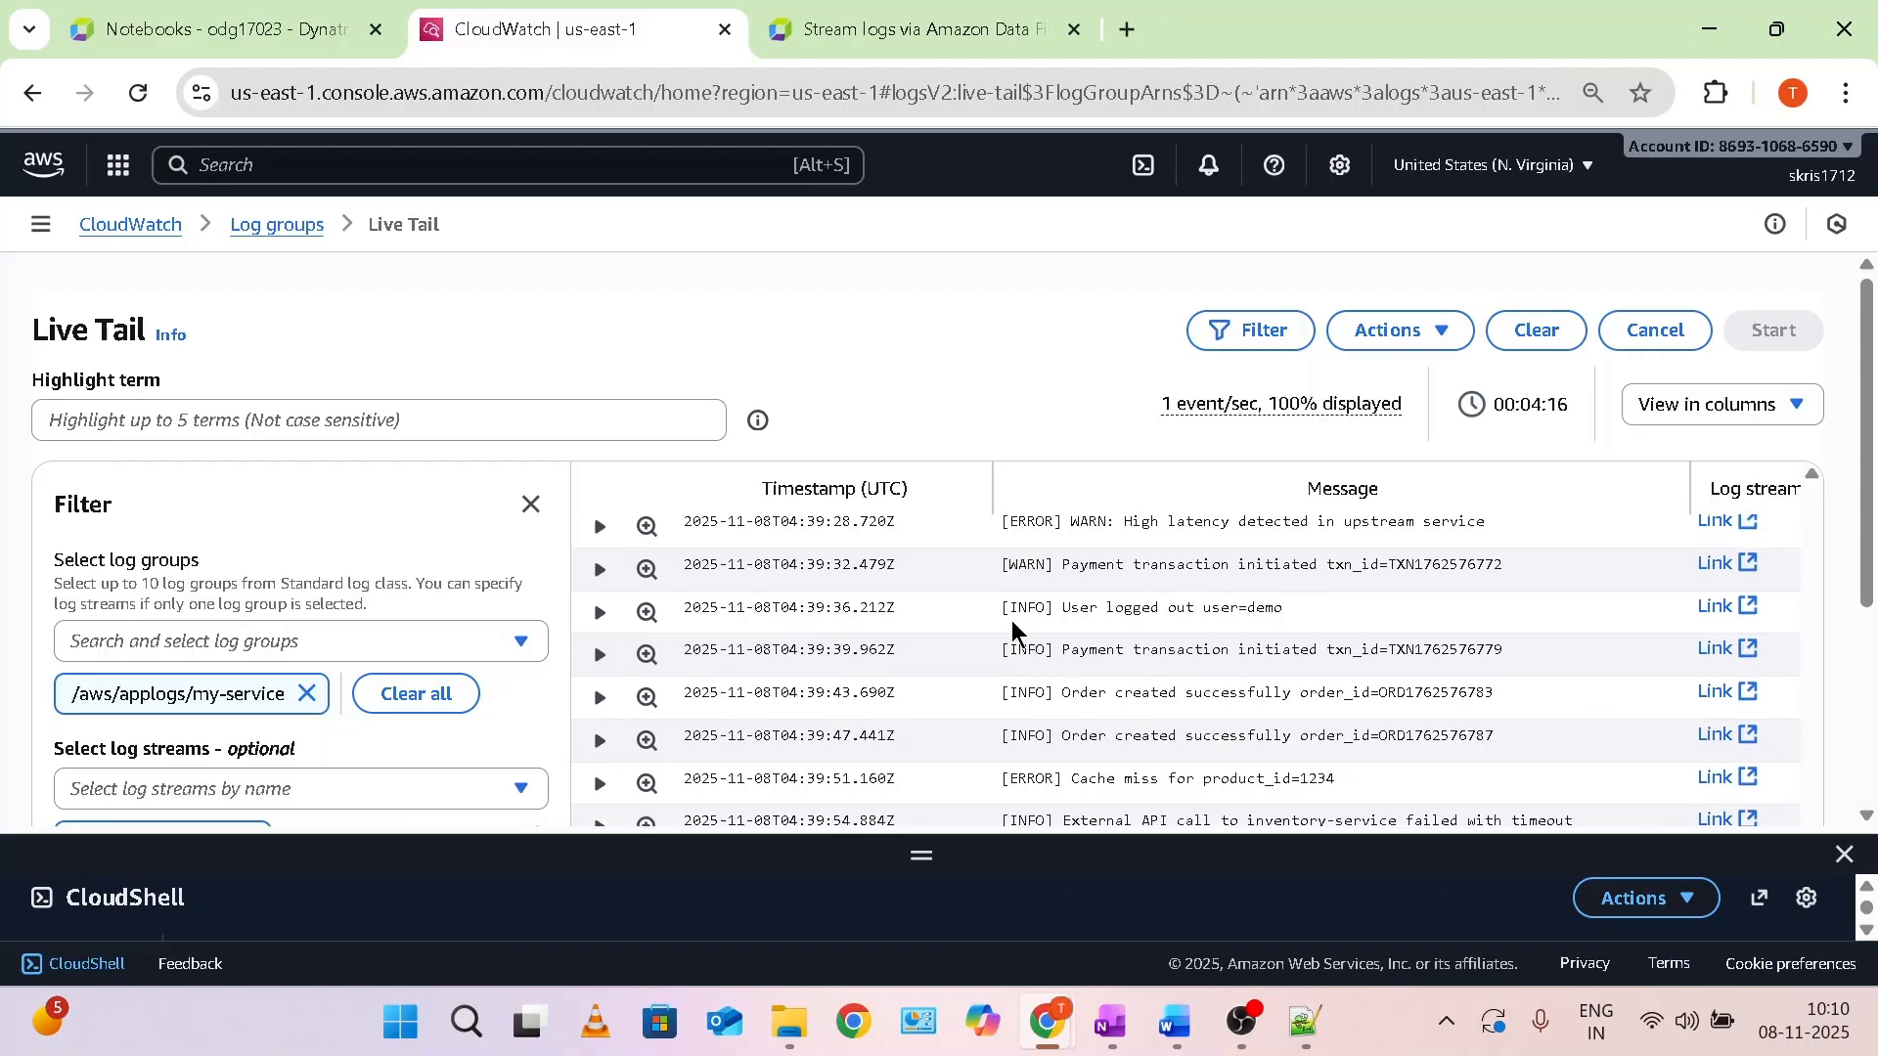
pyautogui.moveTo(1008, 608); pyautogui.dragTo(1213, 608)
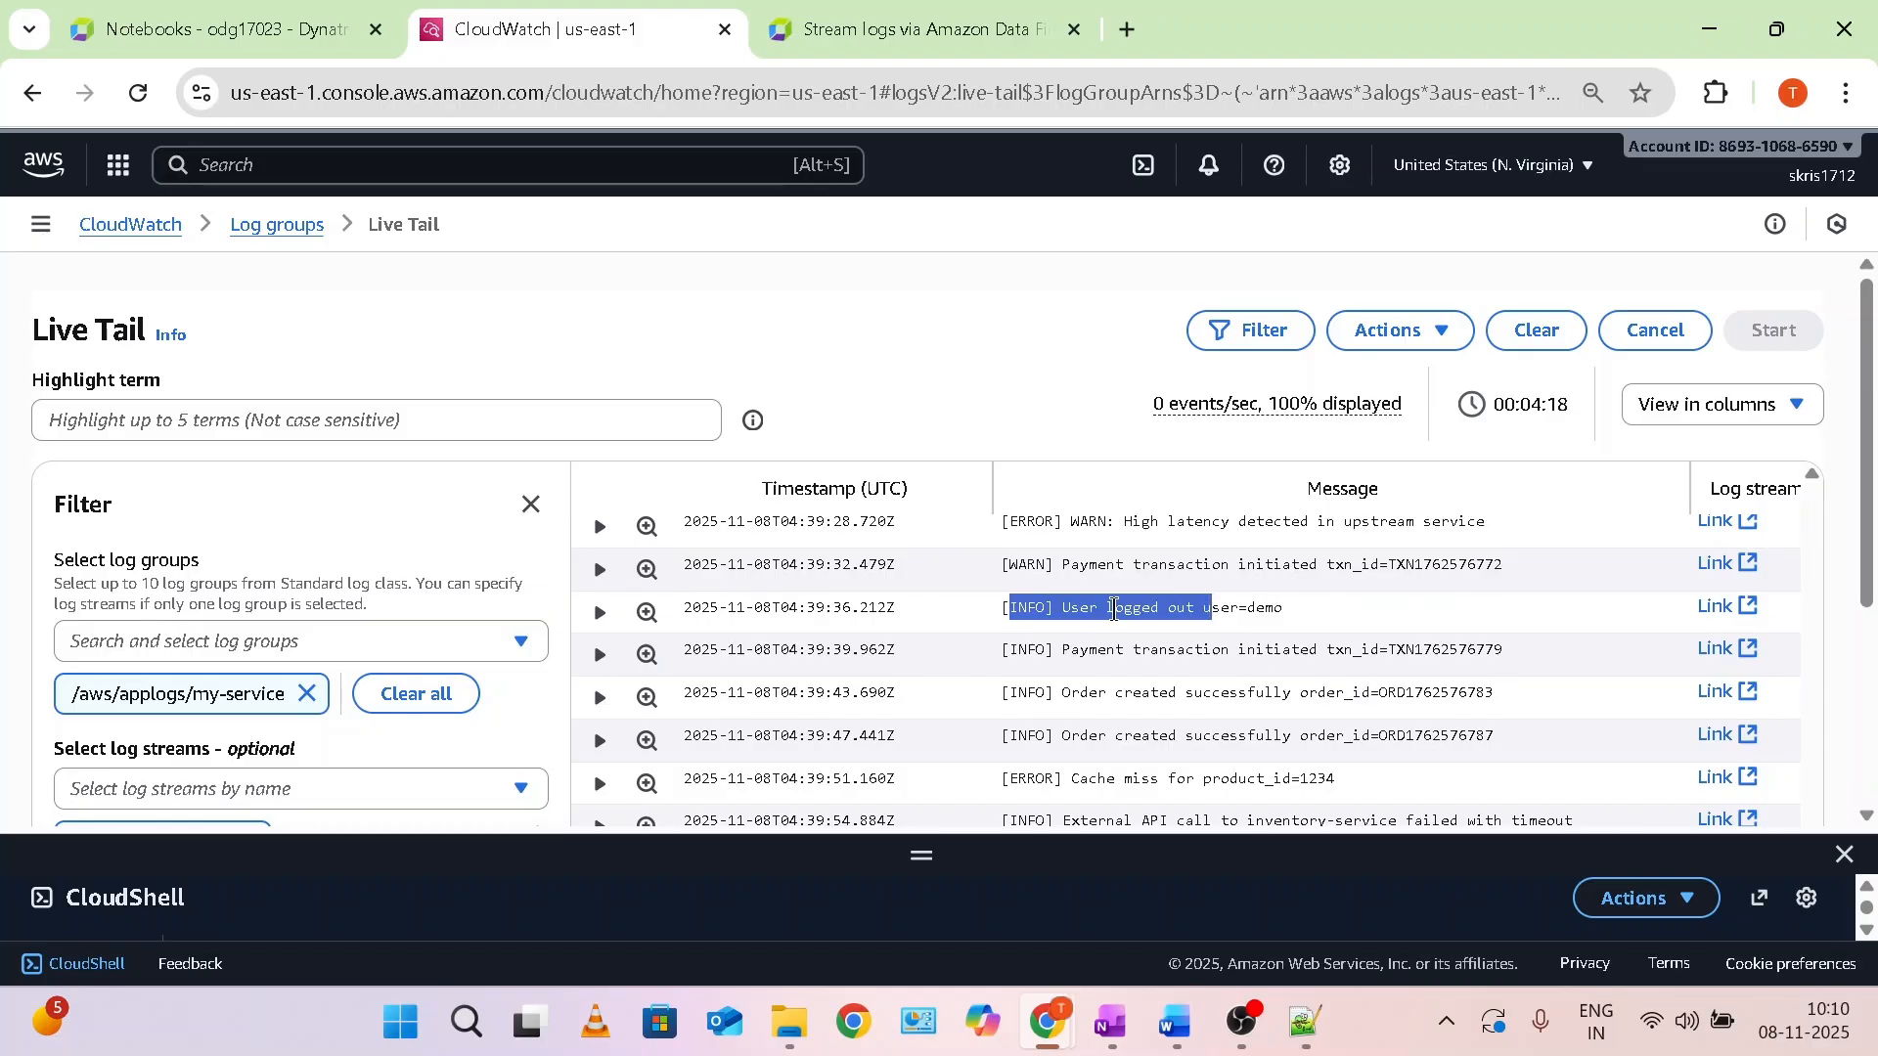
pyautogui.moveTo(1002, 525); pyautogui.dragTo(1489, 542)
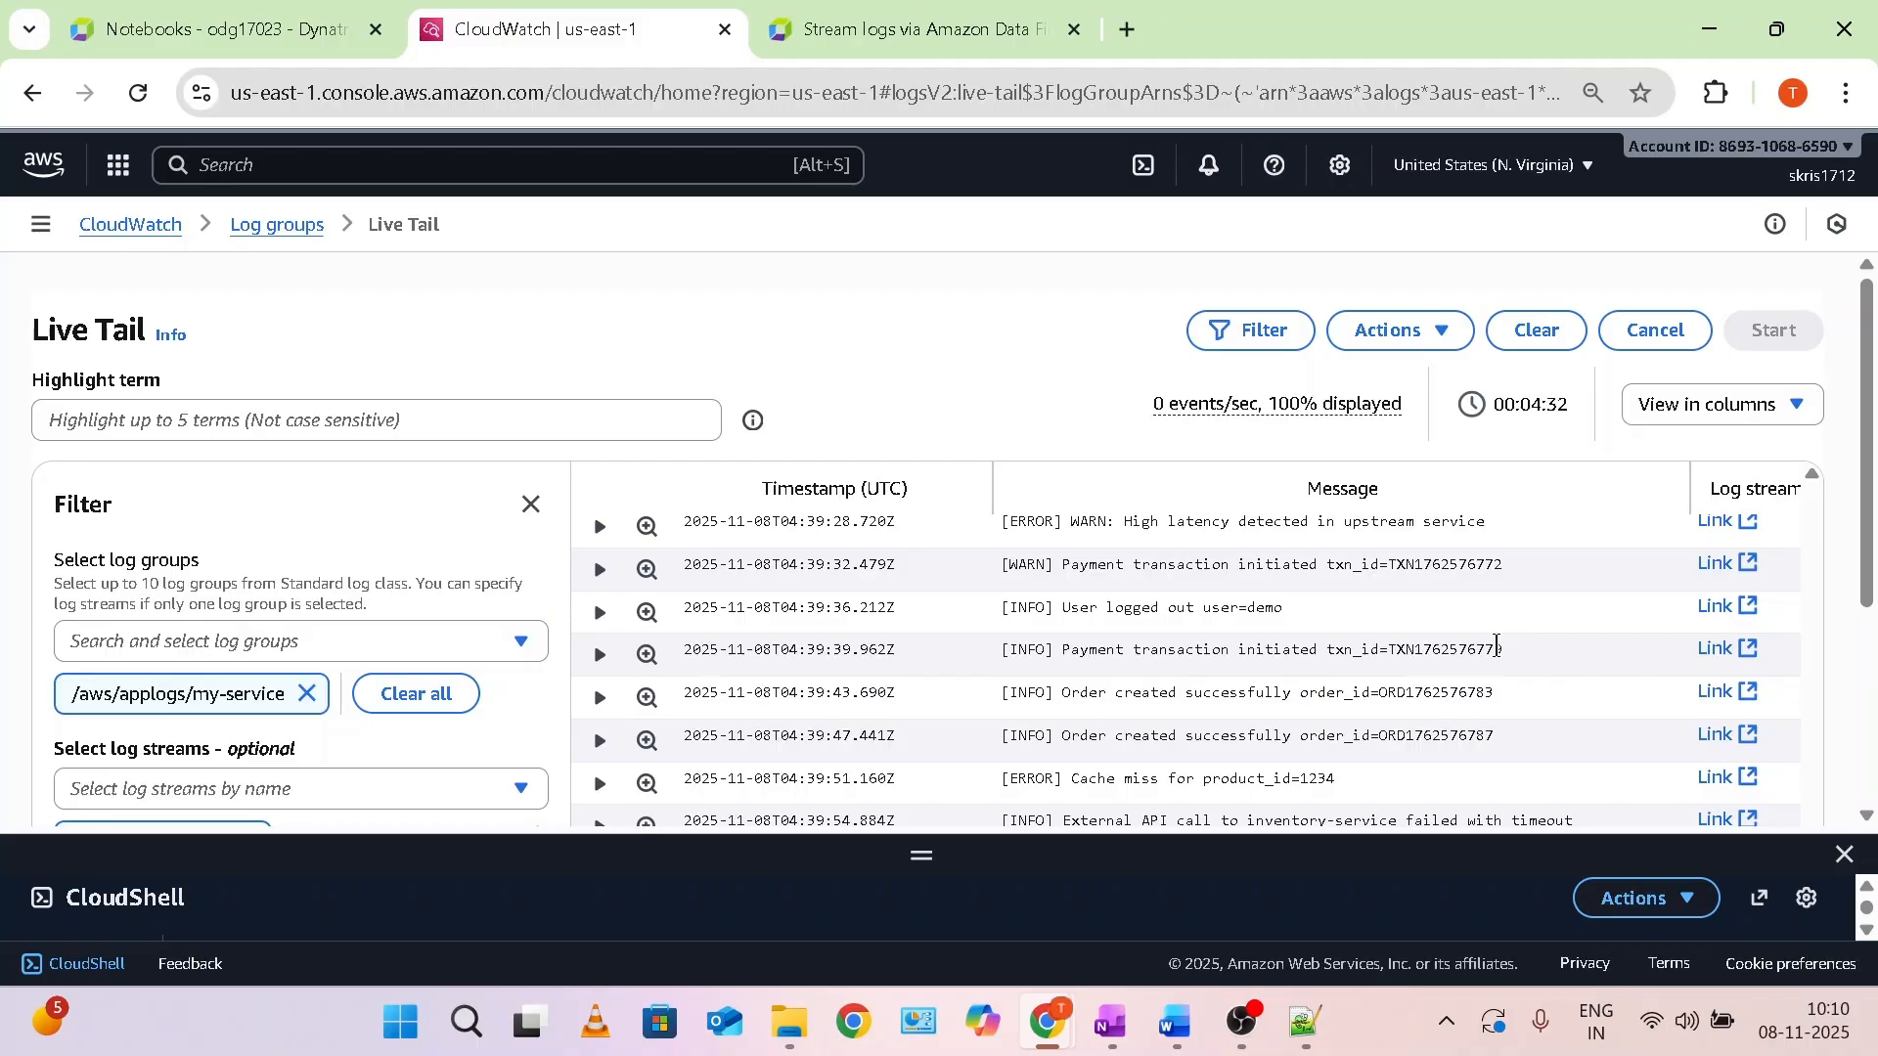
pyautogui.moveTo(1003, 608); pyautogui.dragTo(1346, 614)
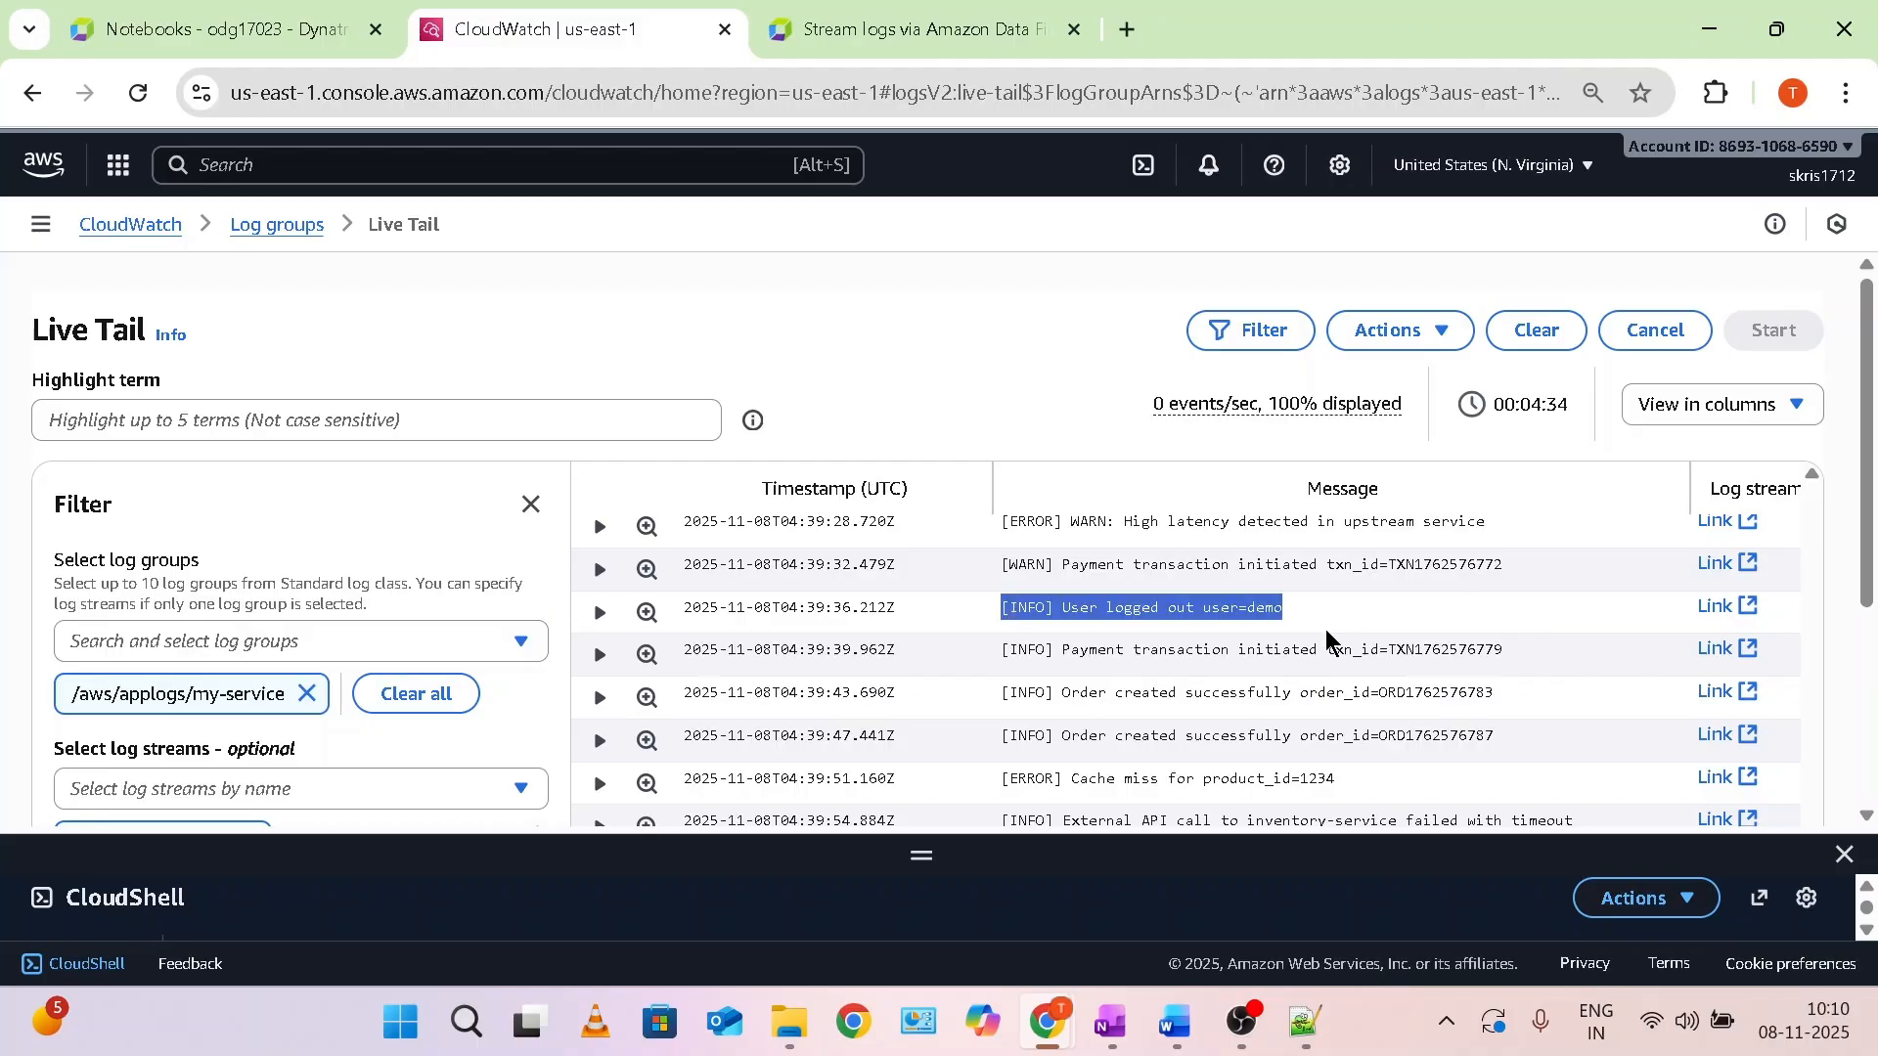
pyautogui.moveTo(1009, 523); pyautogui.dragTo(1153, 531)
pyautogui.click(1023, 537)
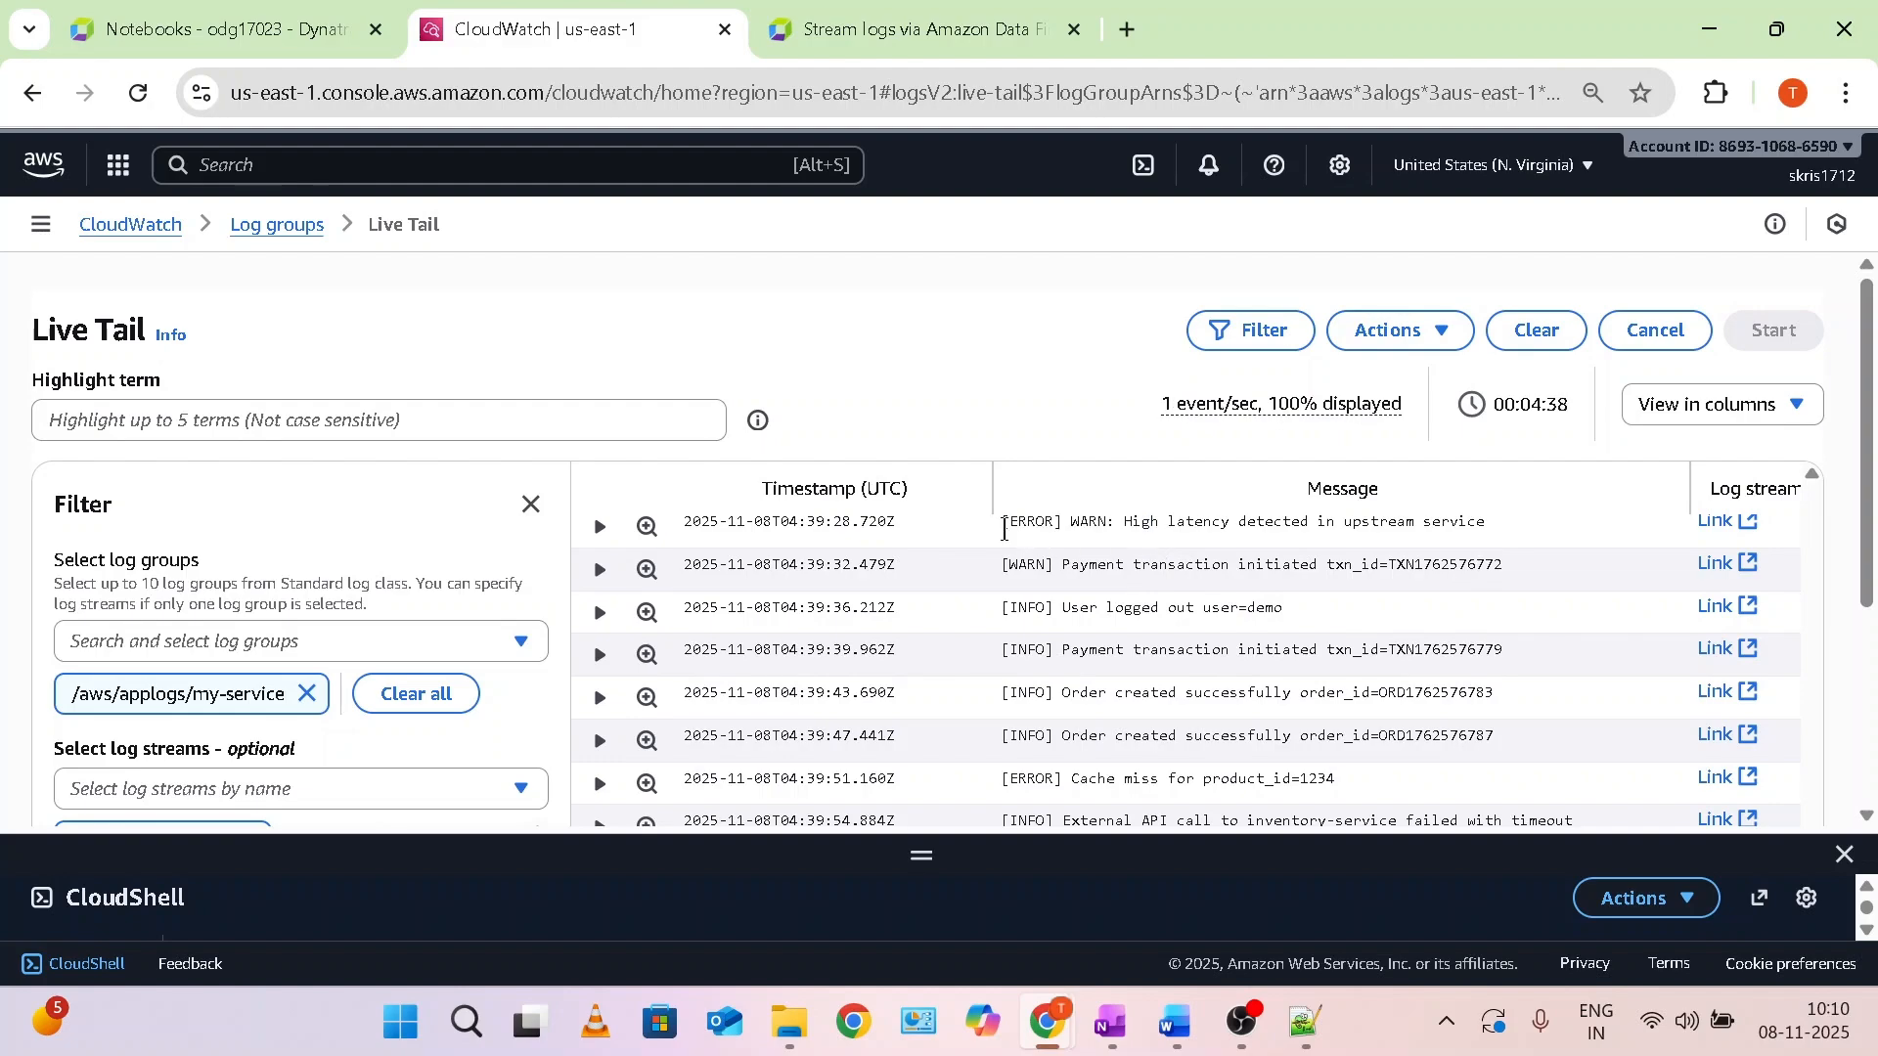
pyautogui.moveTo(1003, 529); pyautogui.dragTo(1061, 528)
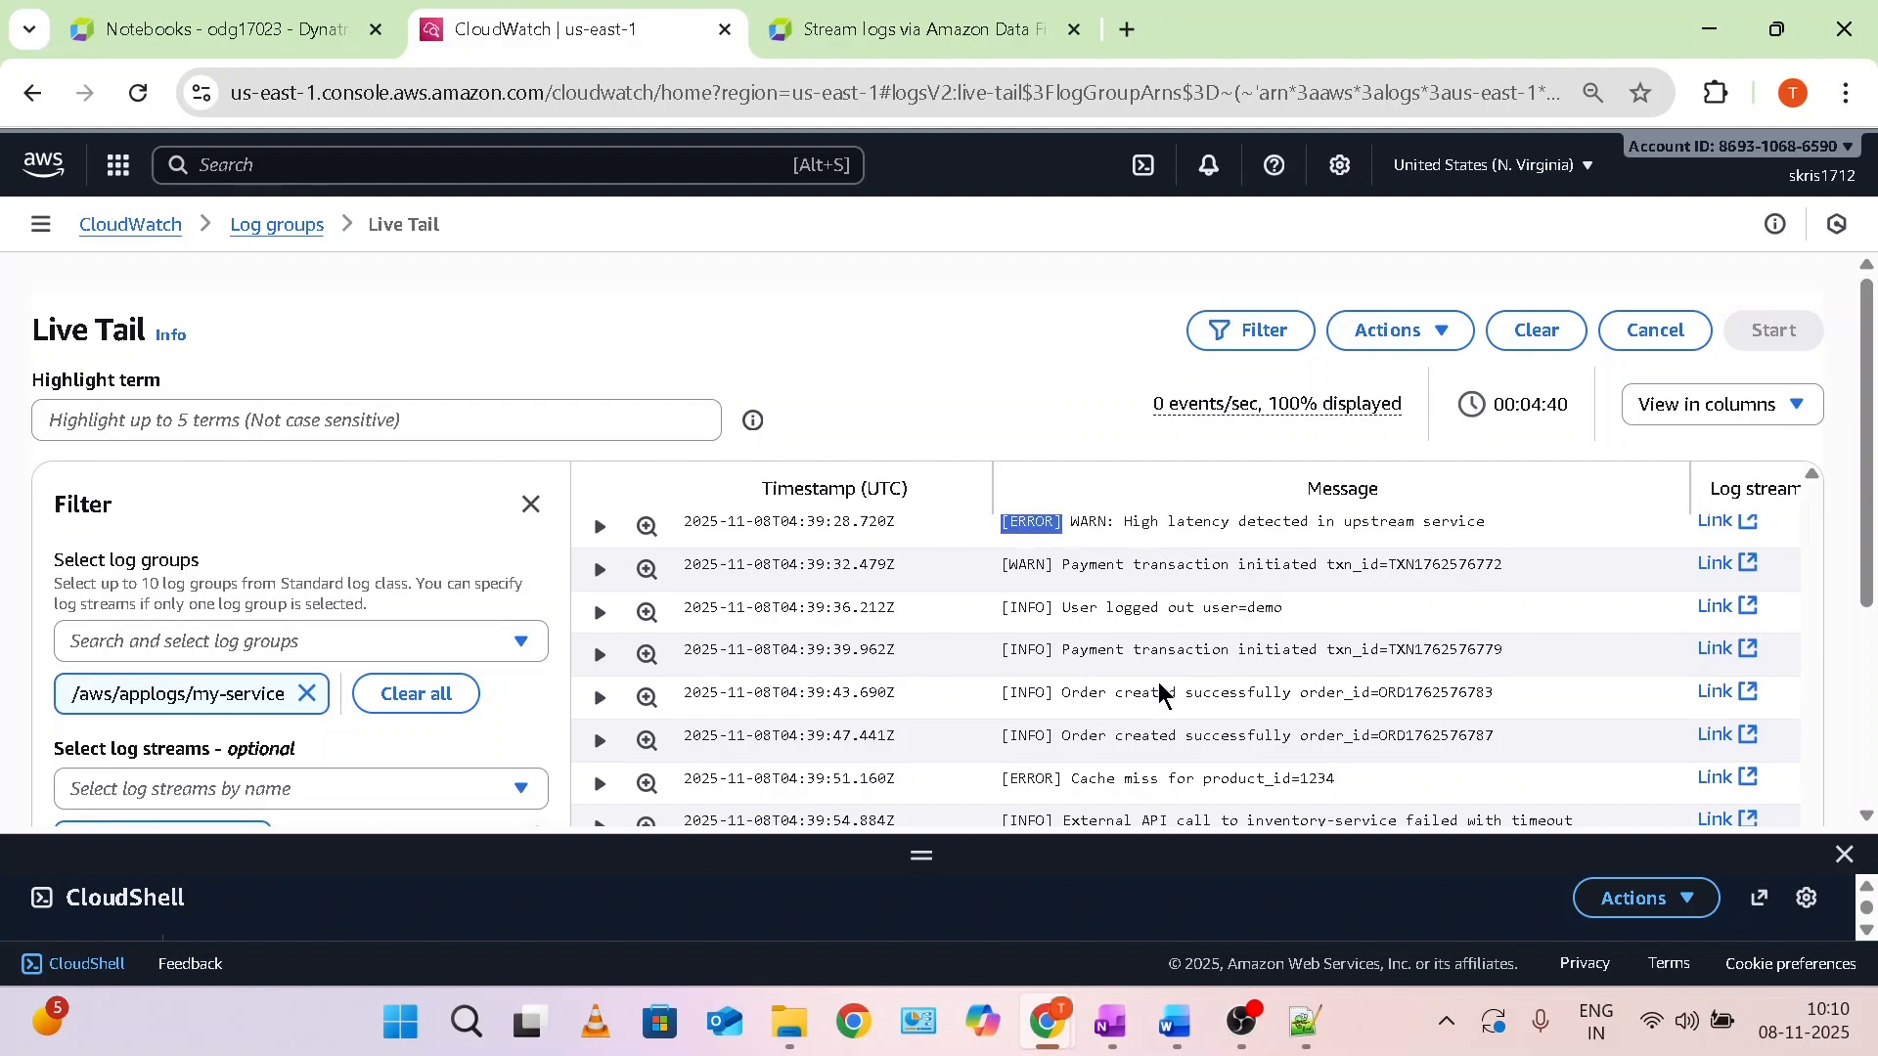
pyautogui.moveTo(1539, 746); pyautogui.dragTo(703, 632)
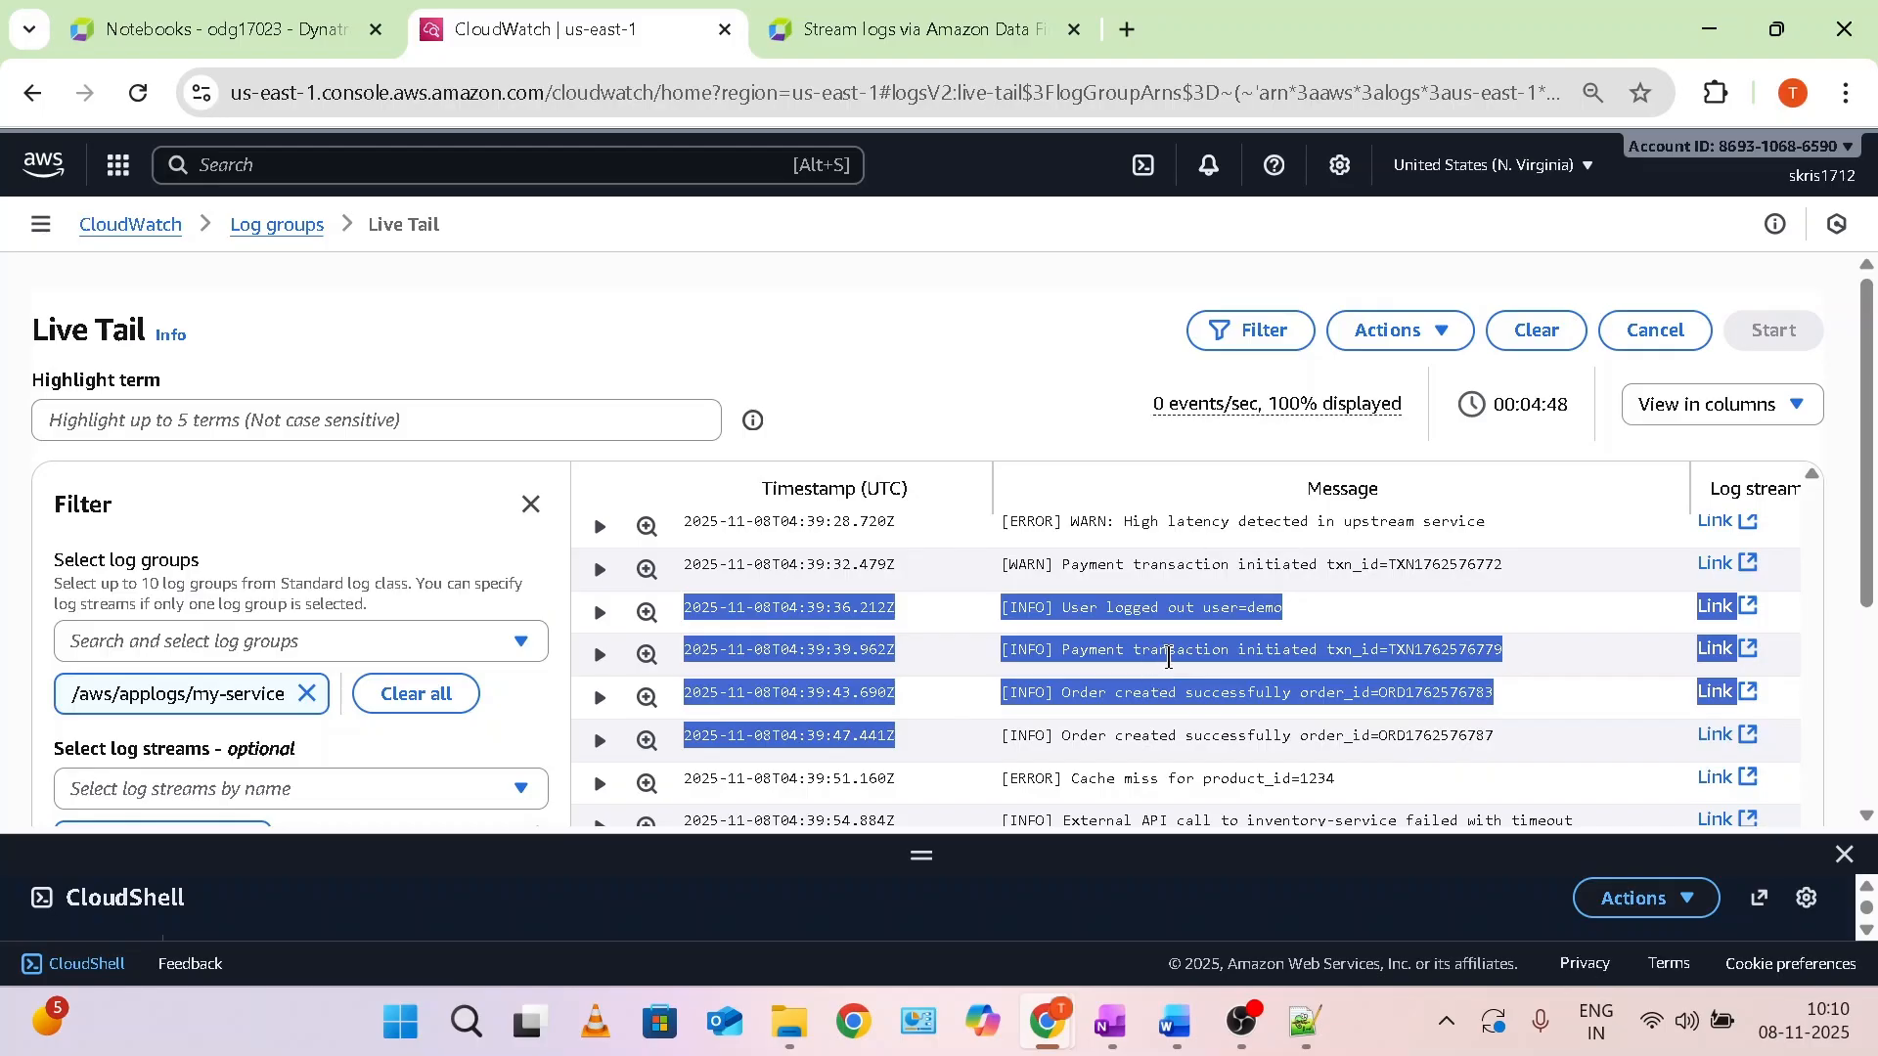
# Switch to the Dynatrace documentation and read how to subscribe with a subscription filter pattern, including the --filter-pattern option in the command.
pyautogui.click(910, 30)
pyautogui.scroll(-9, 1174, 741)
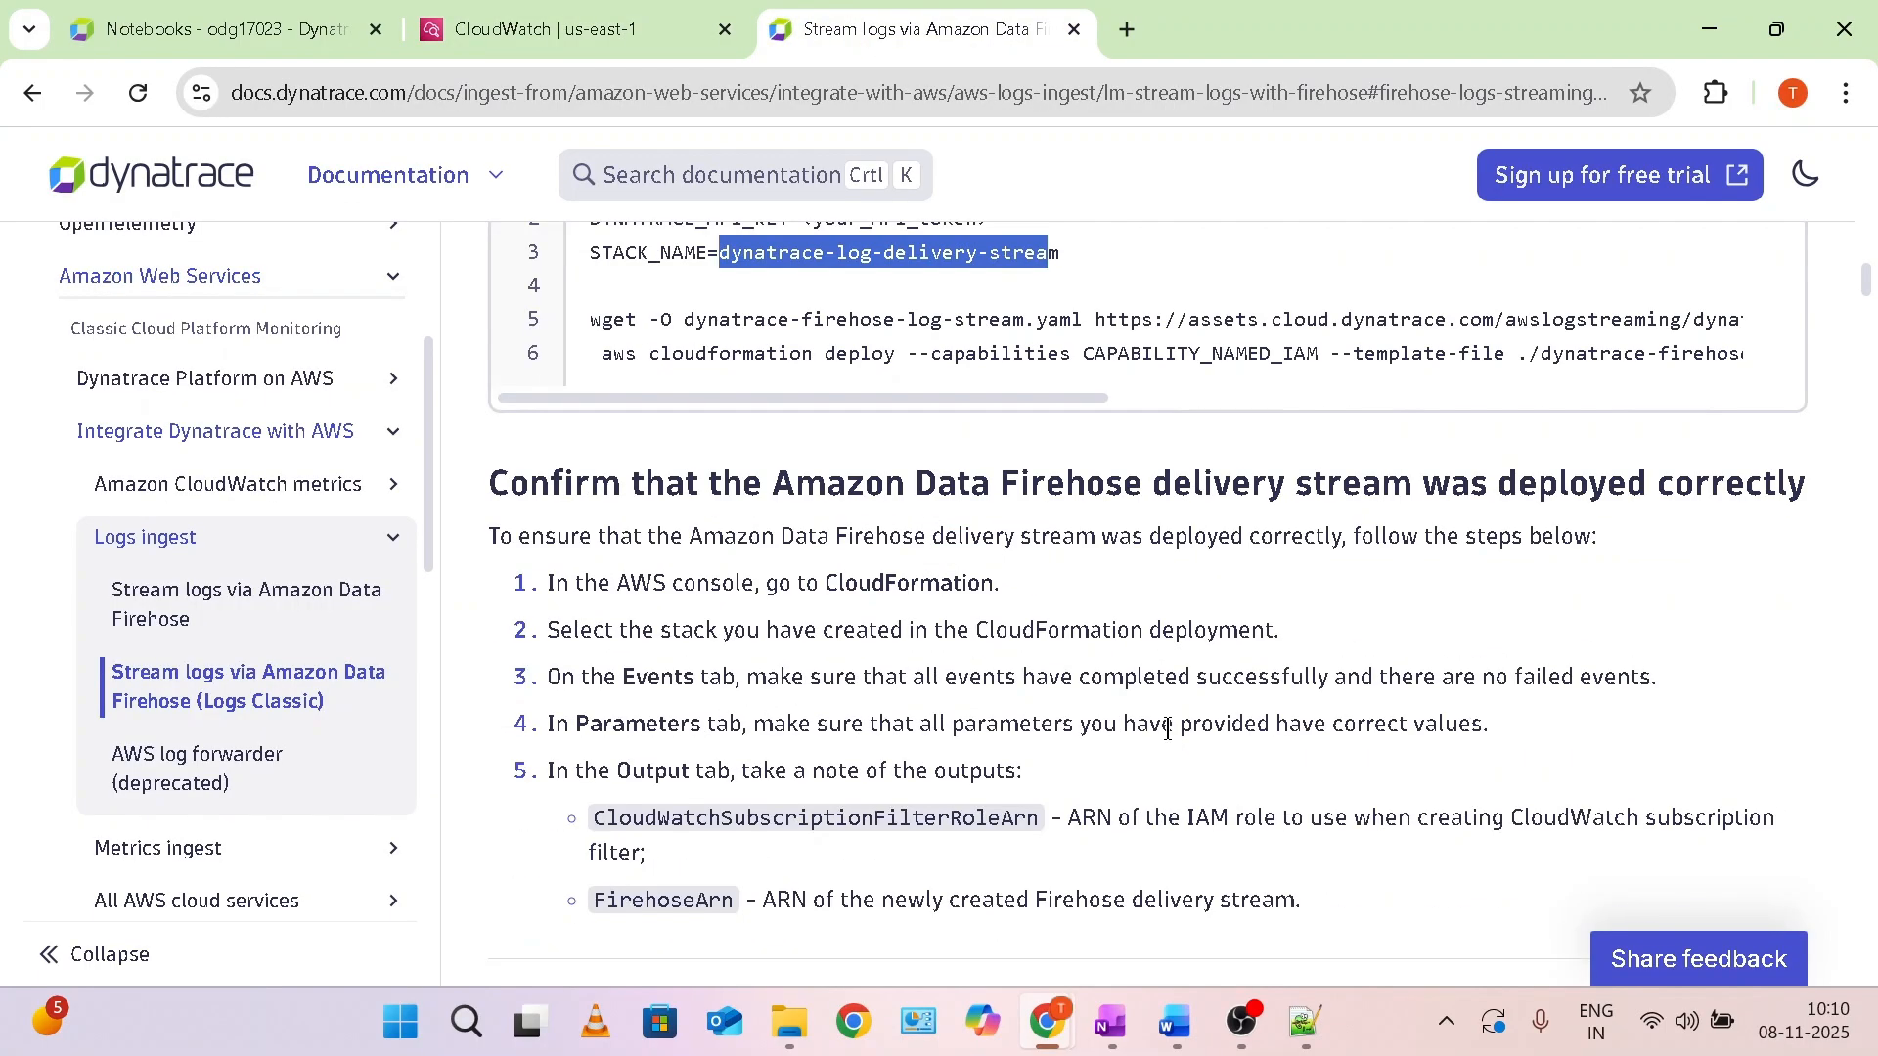
pyautogui.scroll(-9, 1177, 740)
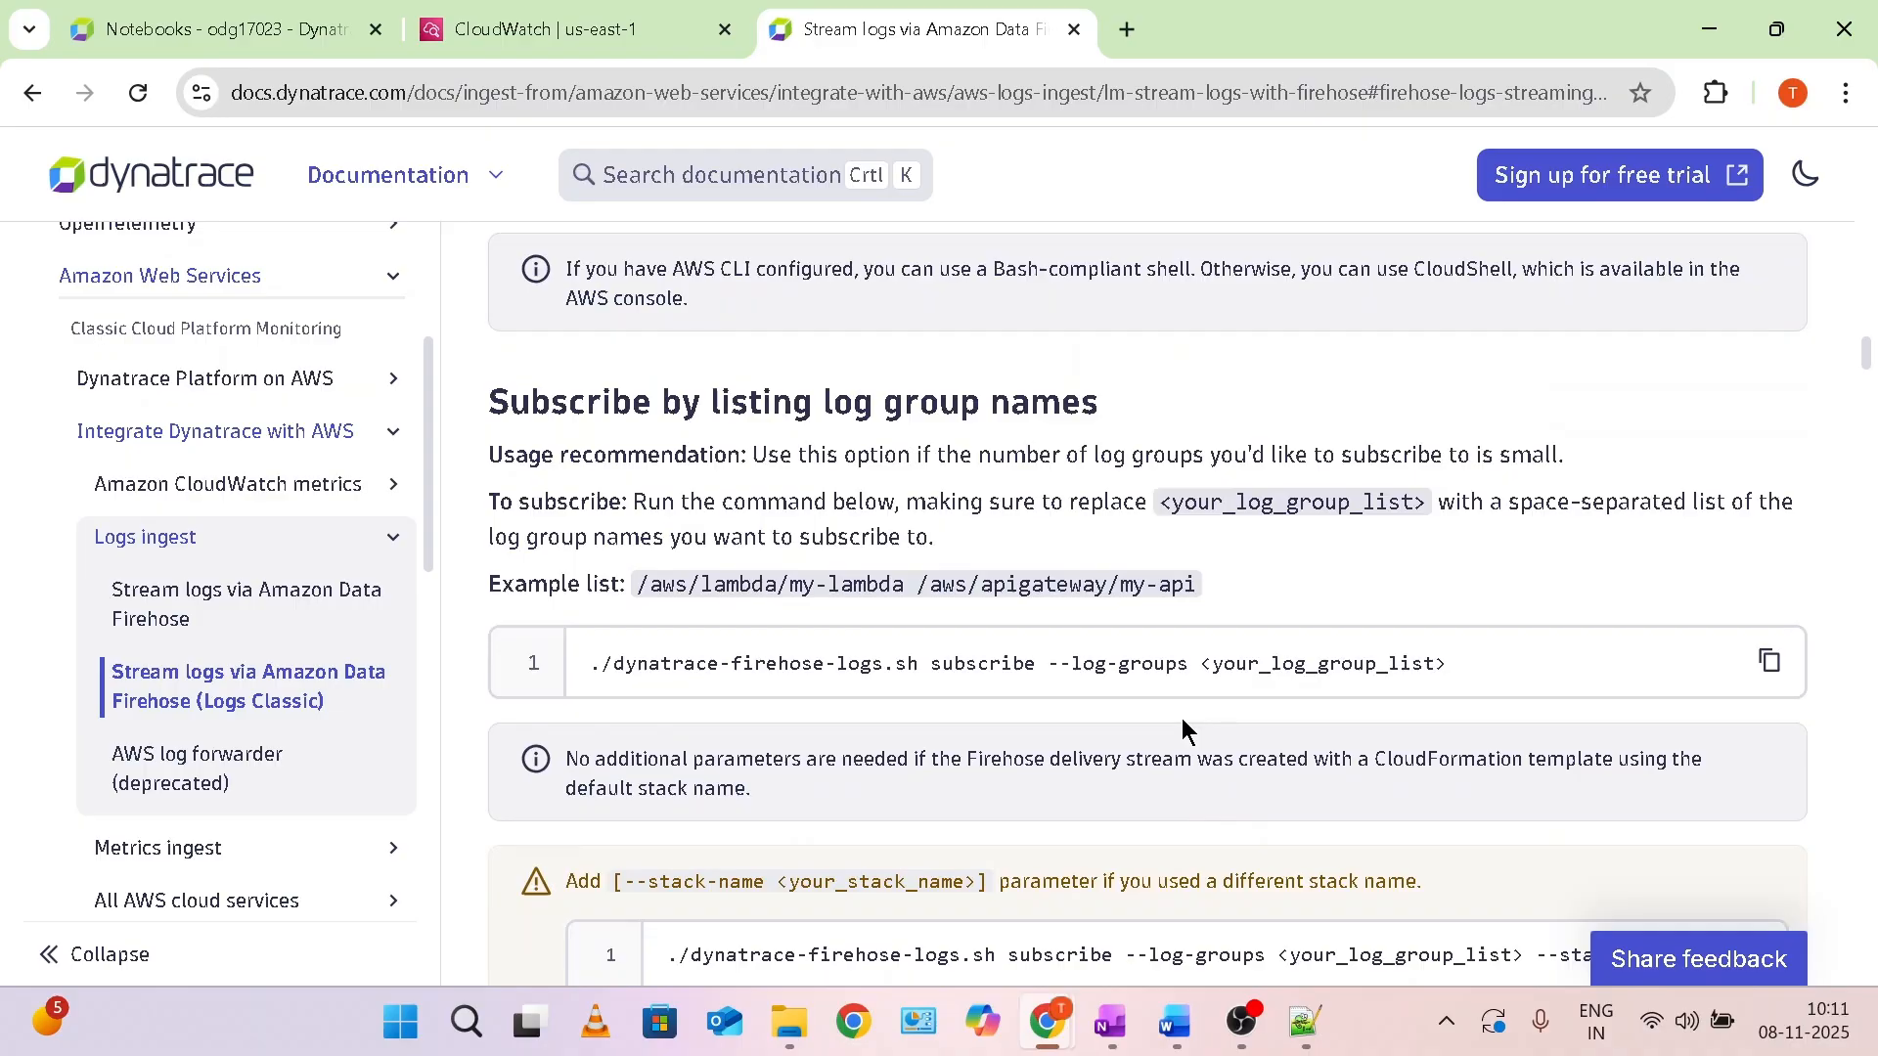
pyautogui.scroll(-10, 1182, 720)
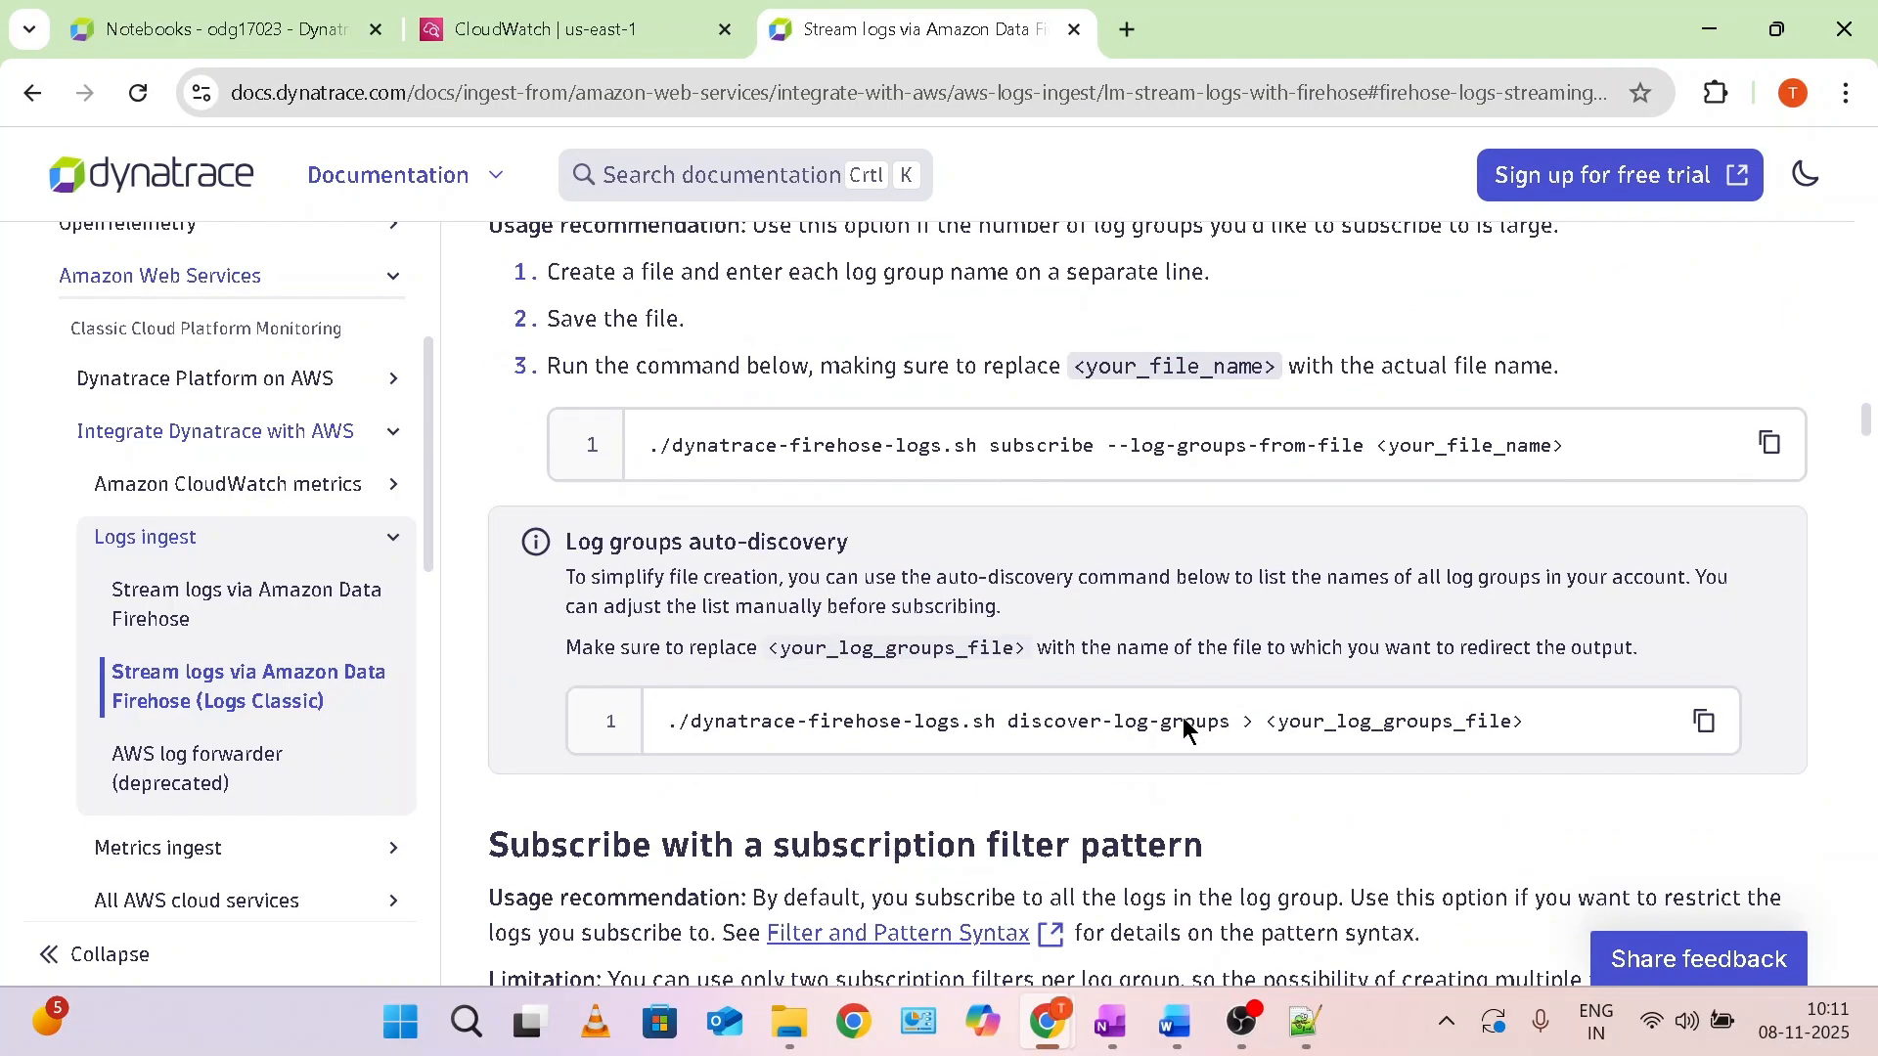
pyautogui.scroll(-5, 1184, 728)
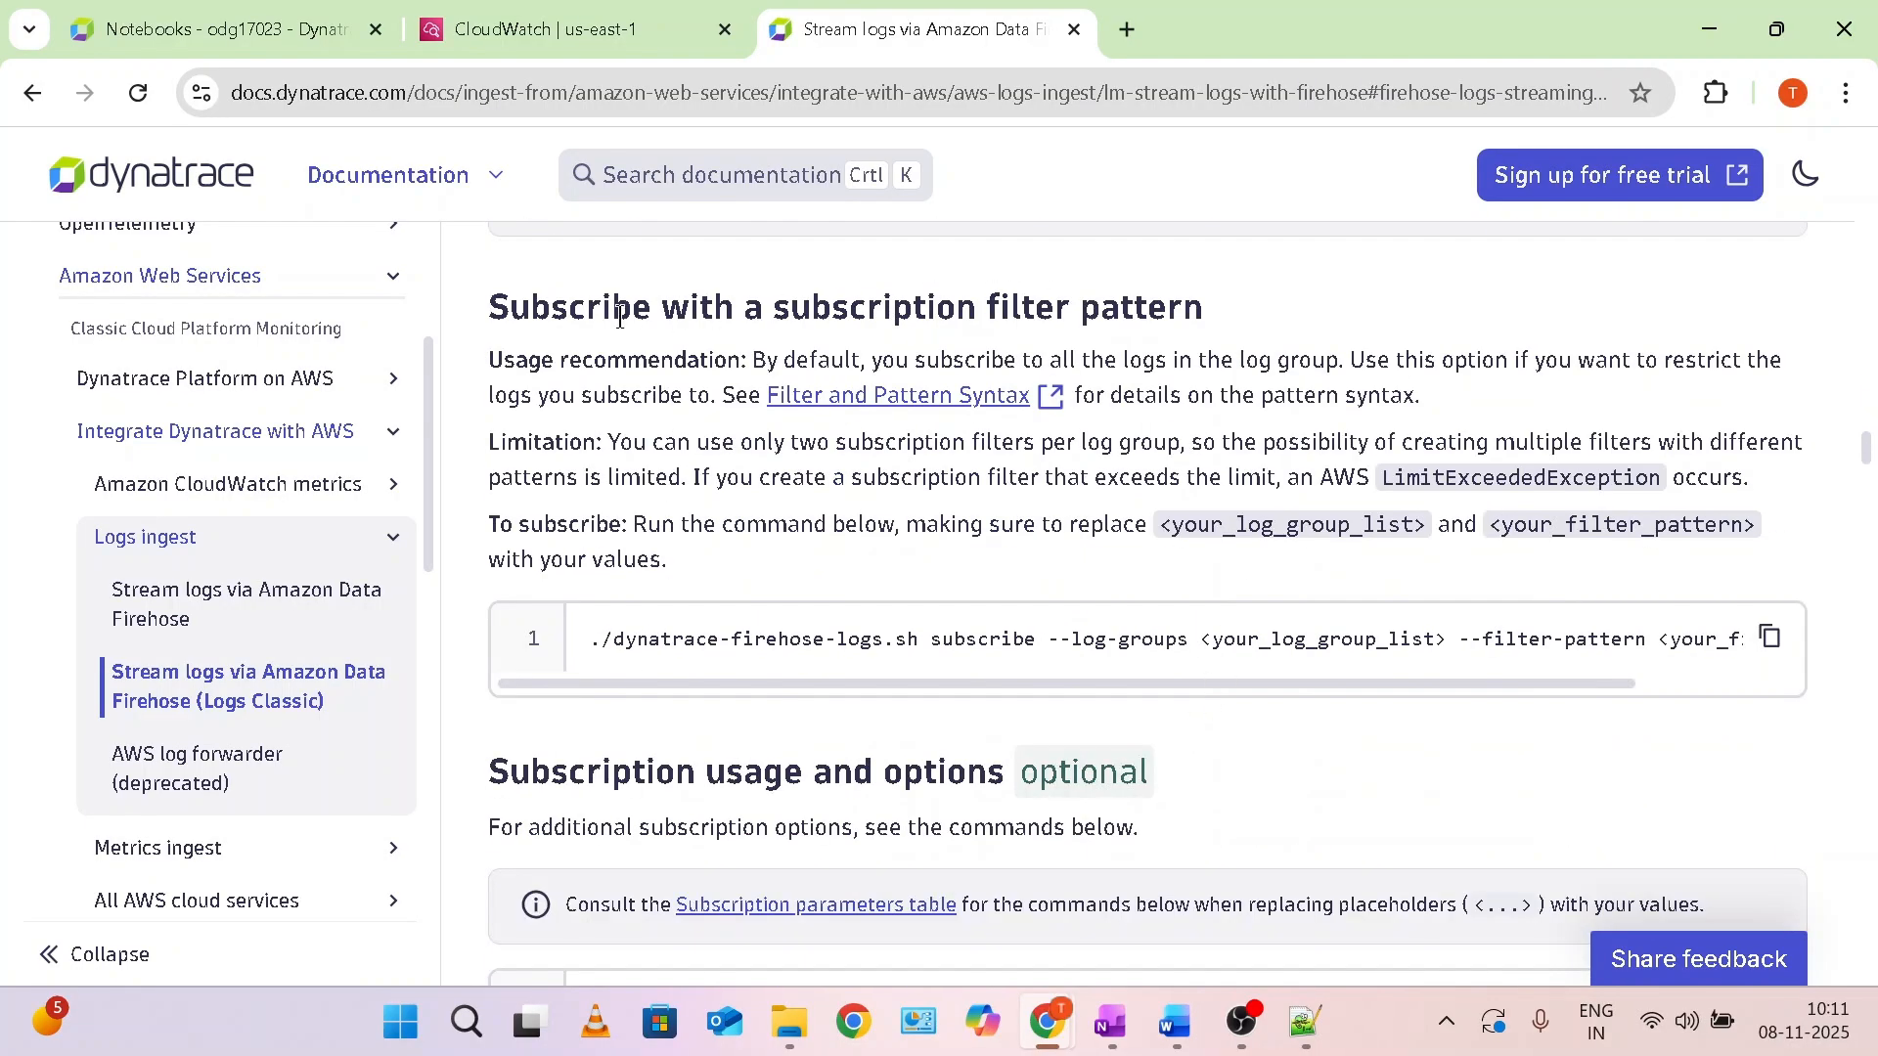
pyautogui.moveTo(534, 308); pyautogui.dragTo(1180, 305)
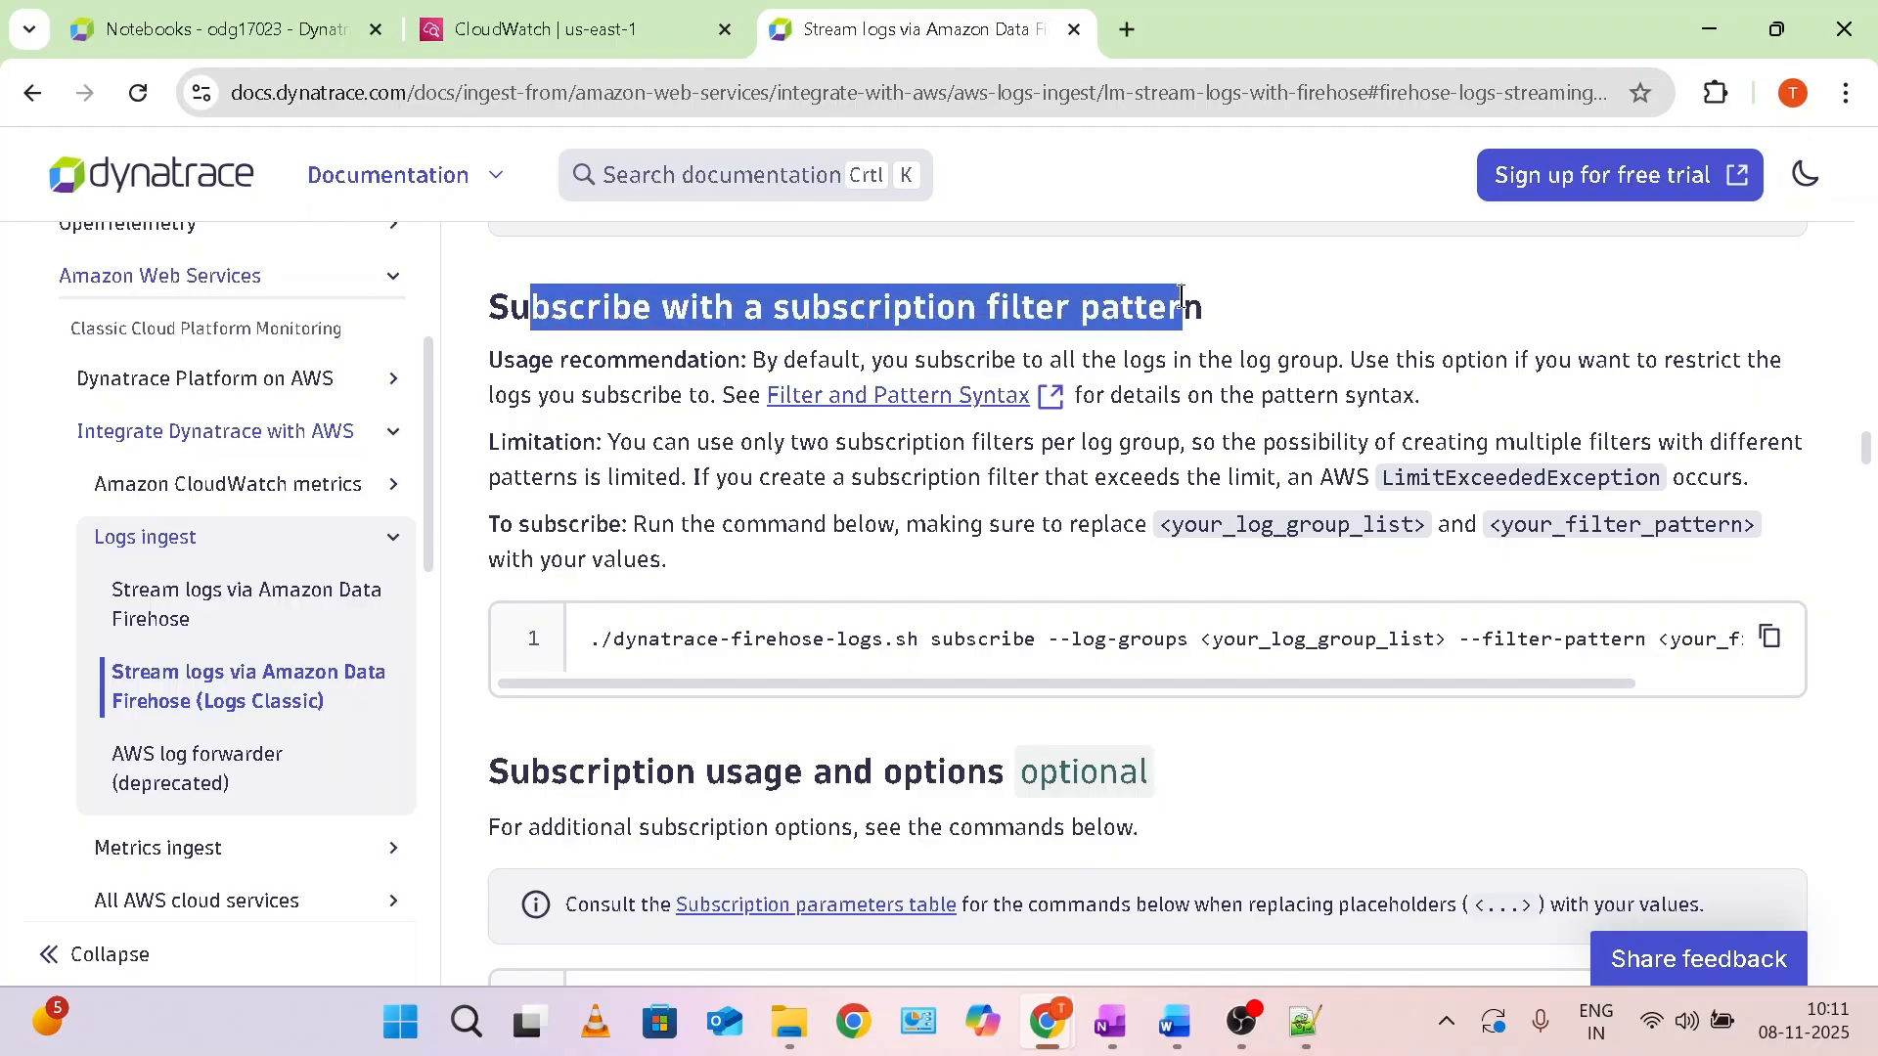
pyautogui.hscroll(4, 1272, 661)
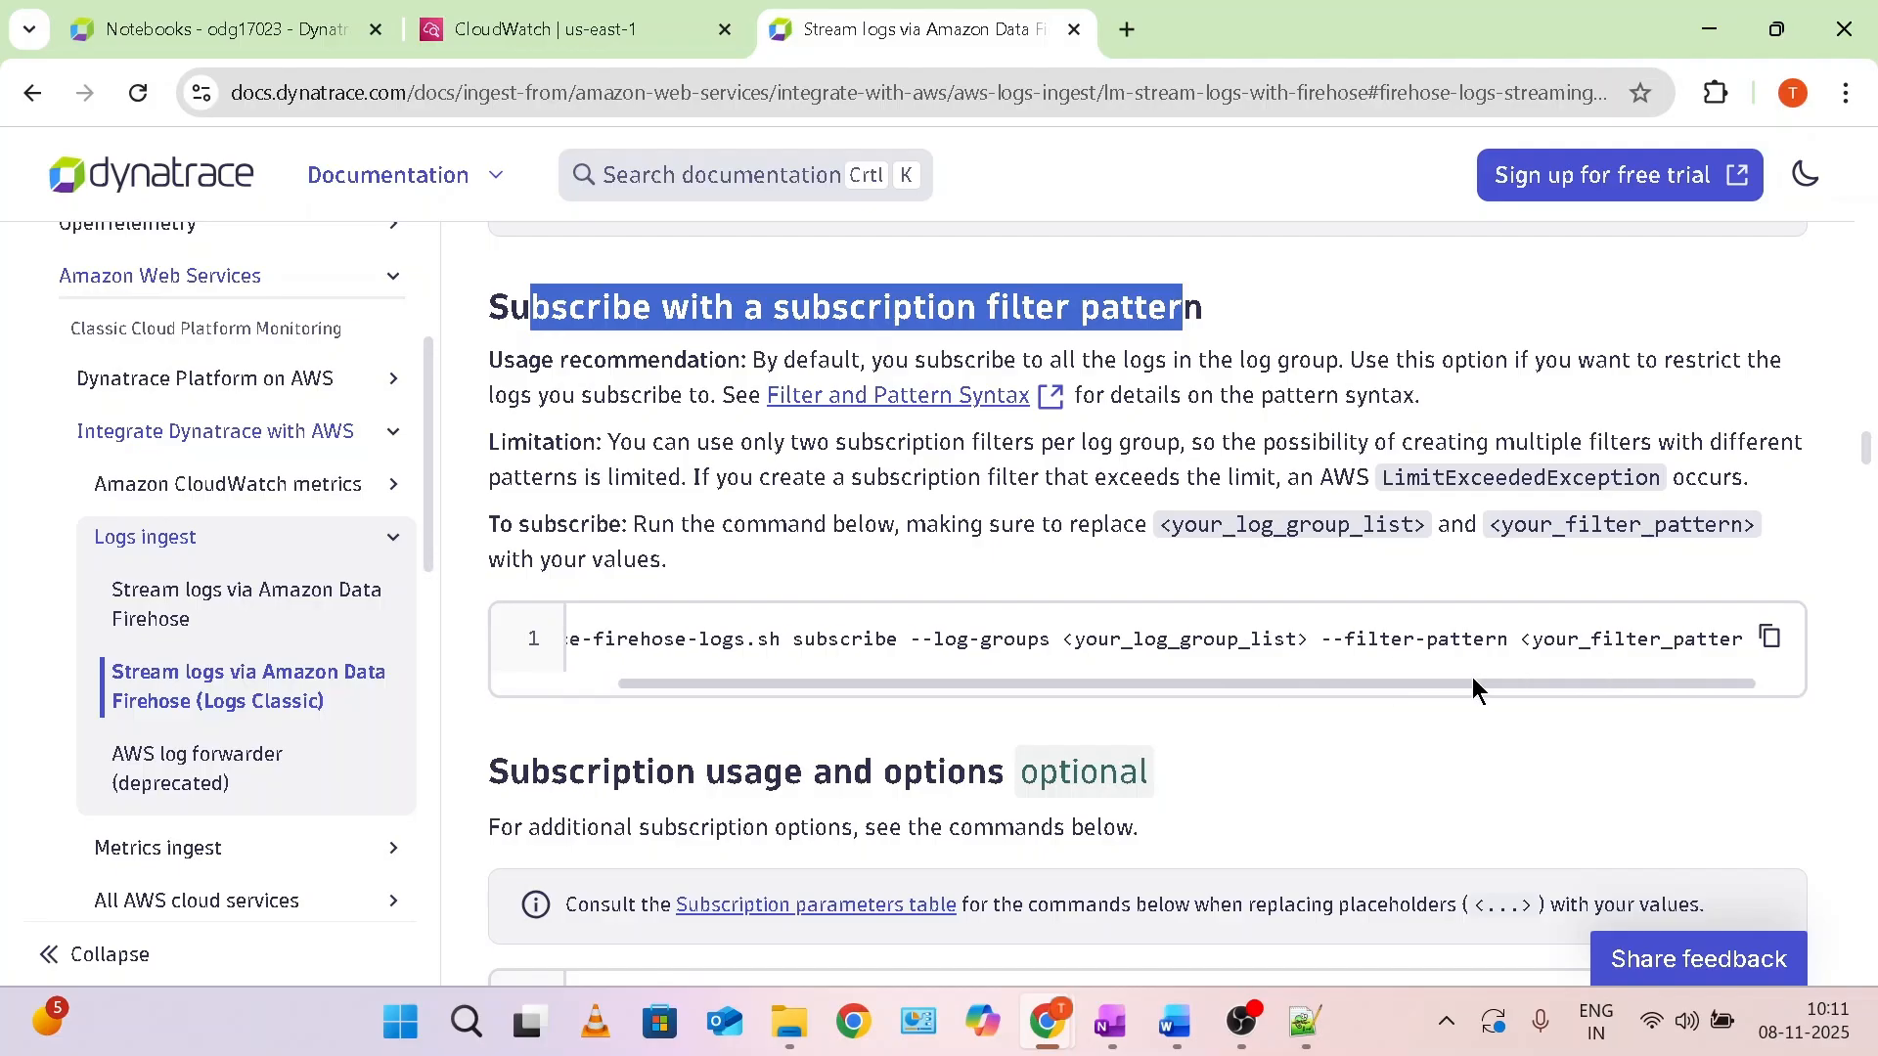
pyautogui.moveTo(1284, 641); pyautogui.dragTo(1461, 645)
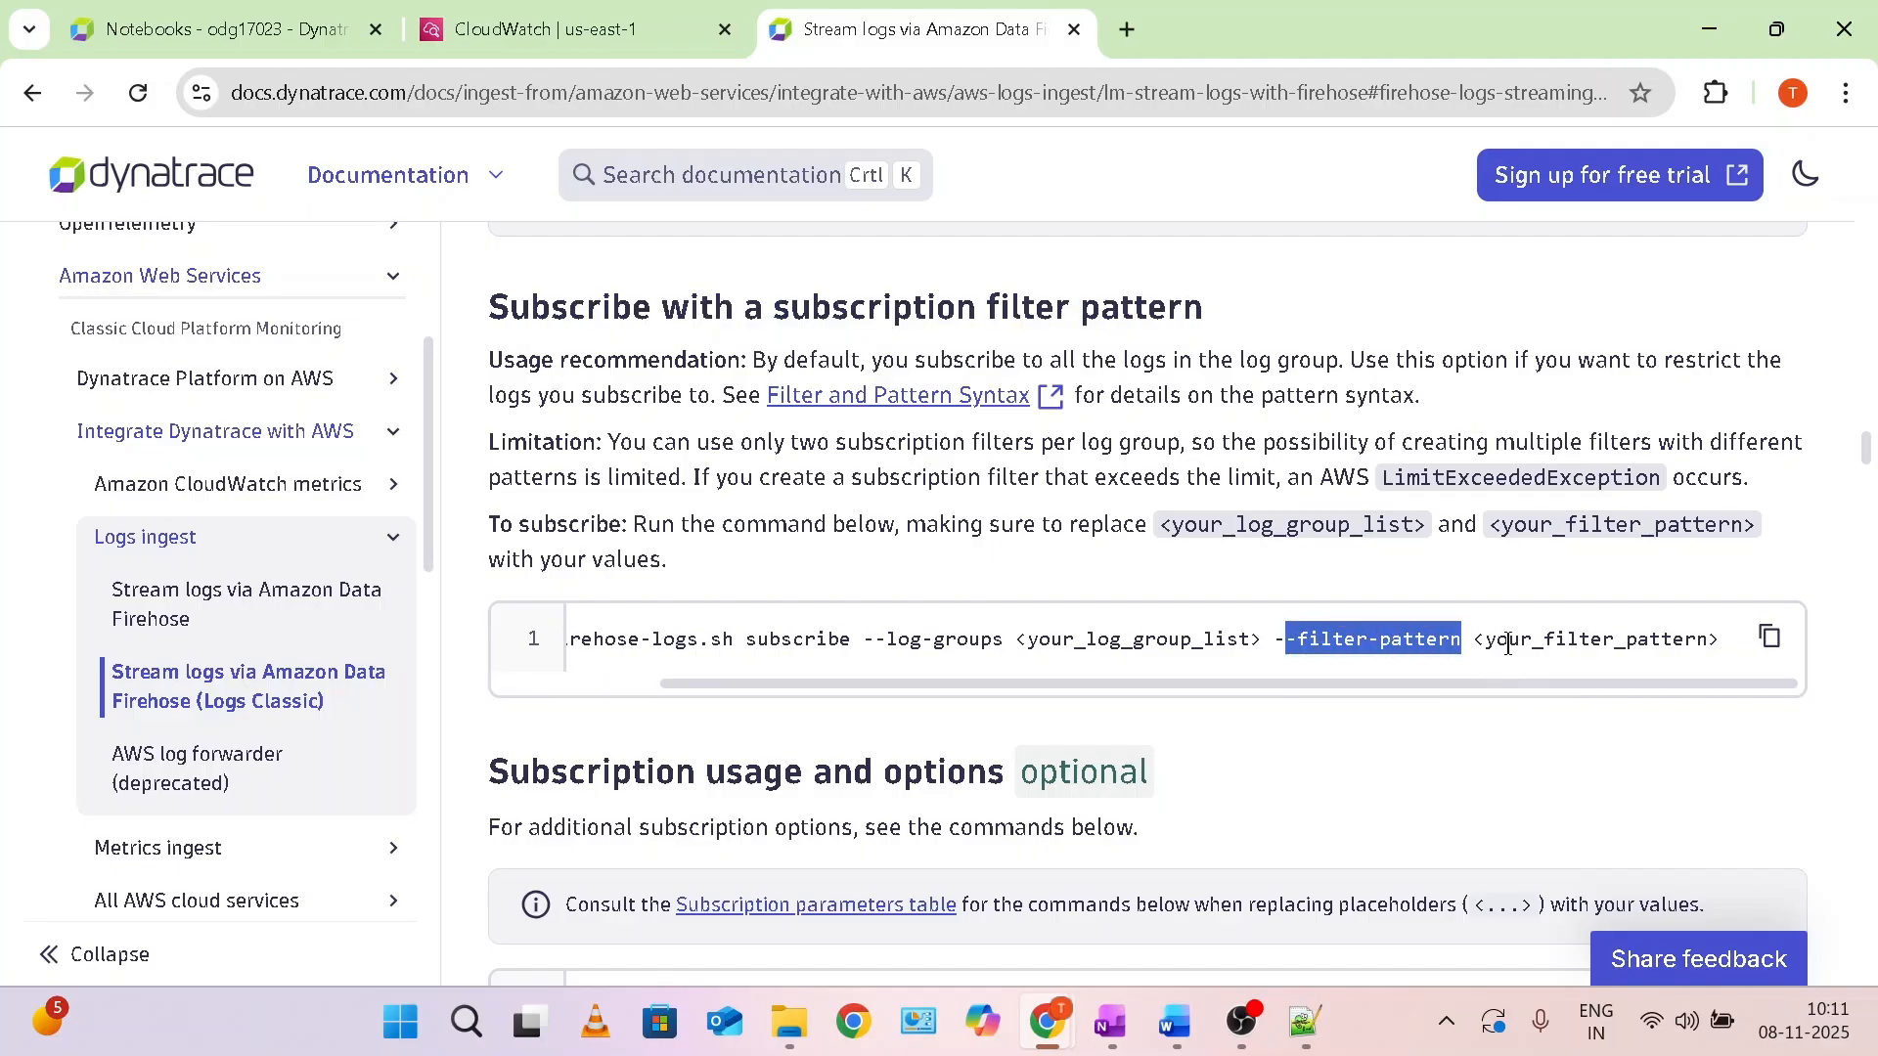
# Read the description of the --filter-pattern parameter in the Subscription parameters table.
pyautogui.scroll(-5, 1297, 677)
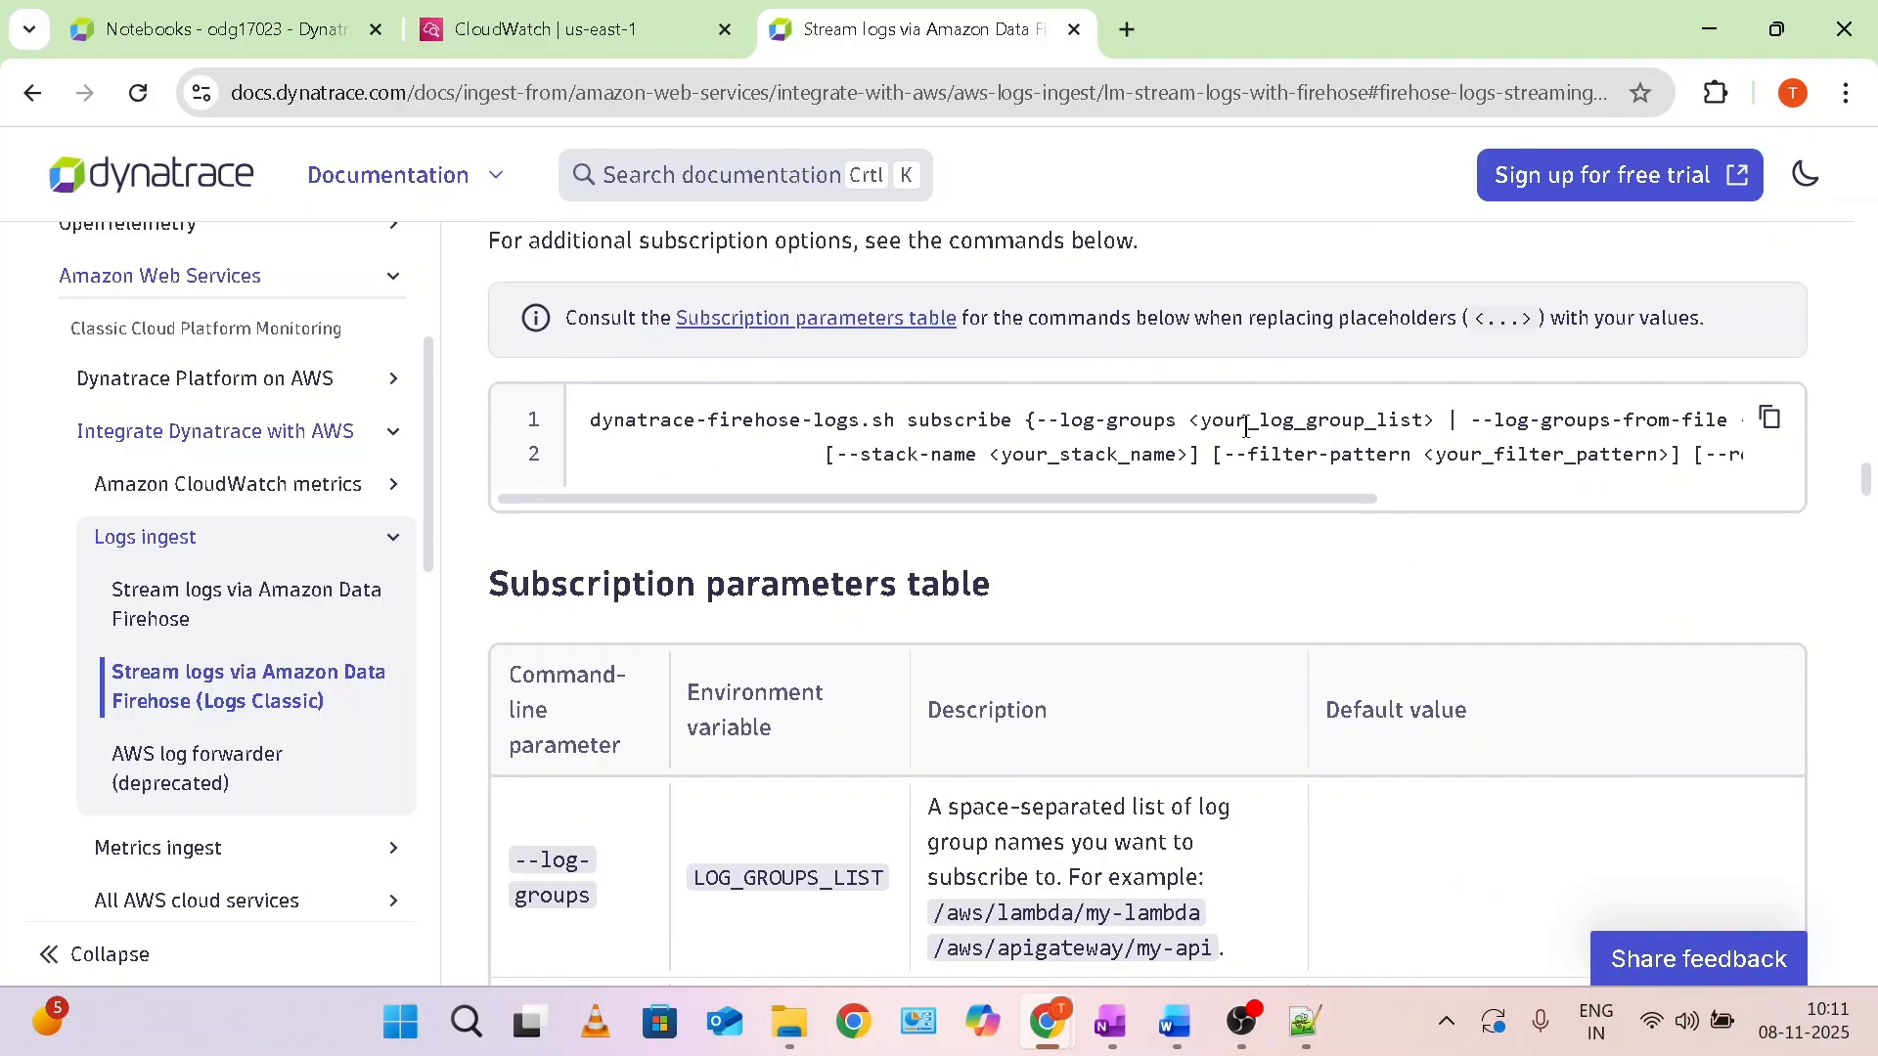
pyautogui.scroll(-5, 1099, 644)
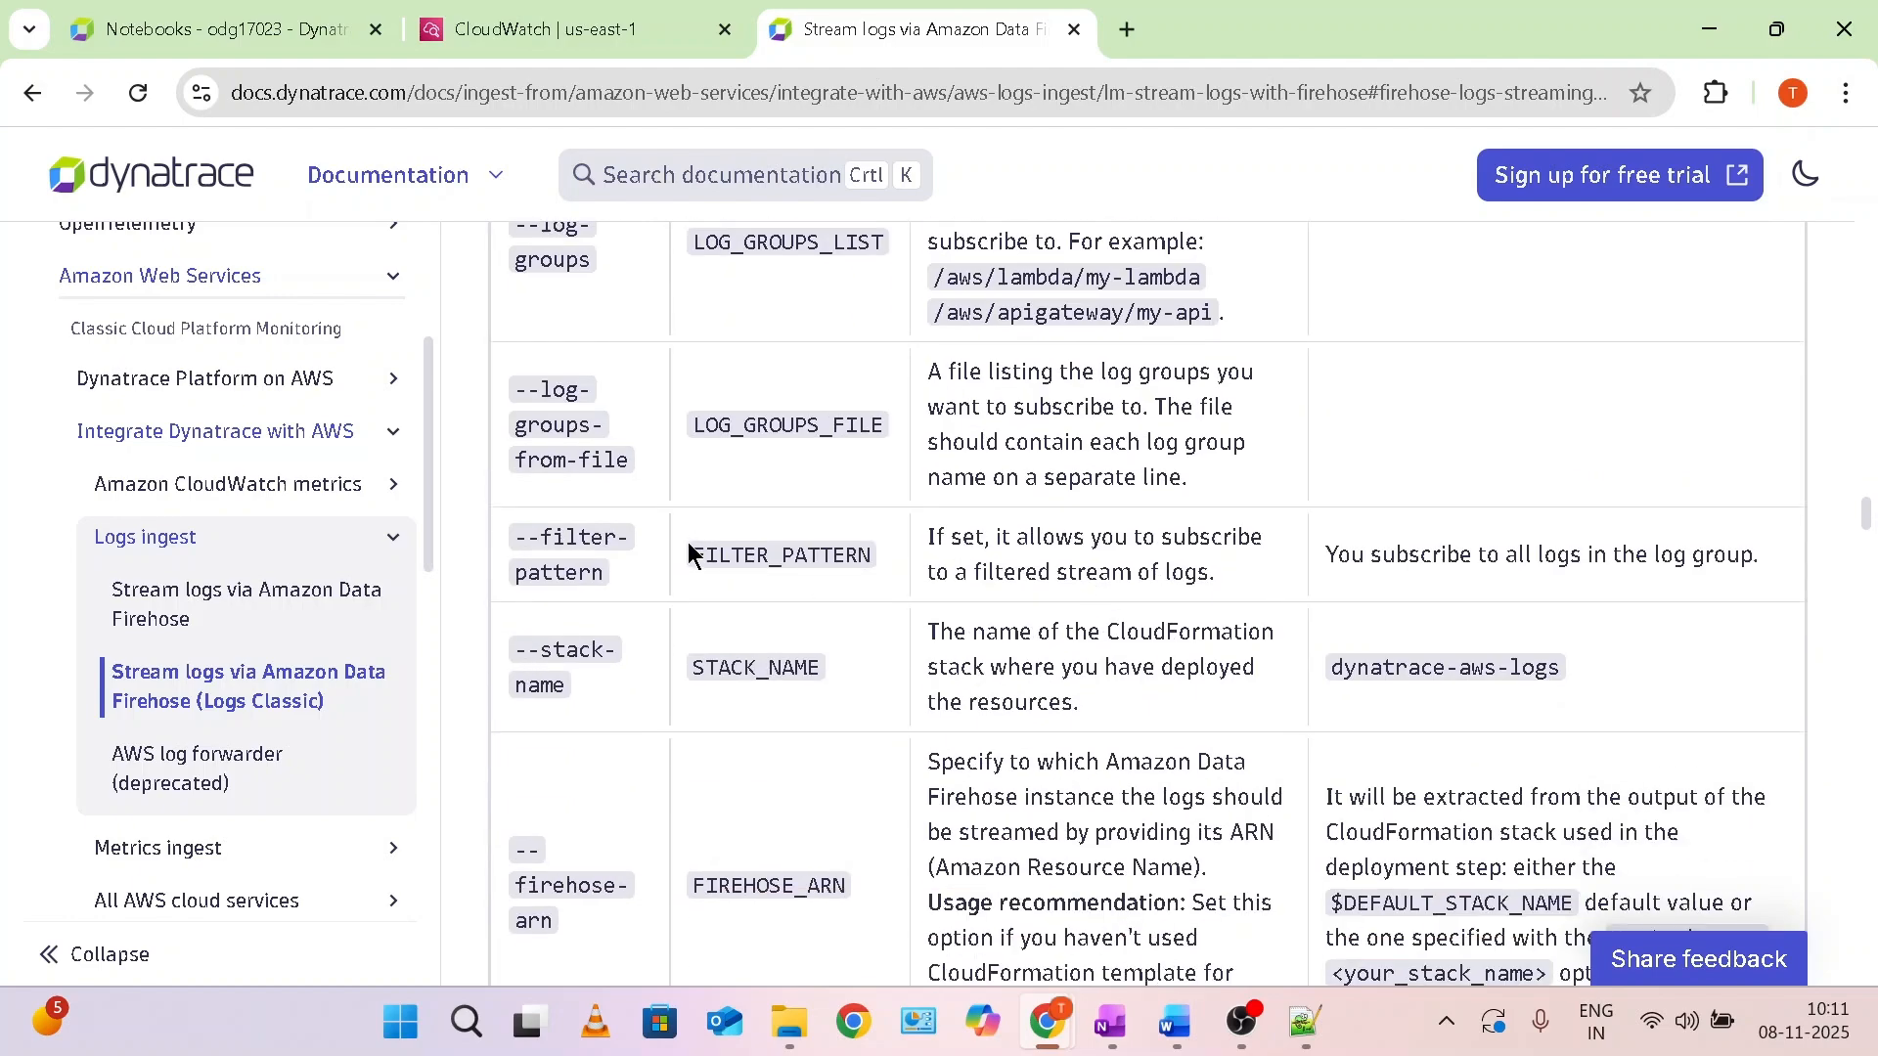
pyautogui.doubleClick(968, 537)
pyautogui.moveTo(1130, 537); pyautogui.dragTo(1212, 569)
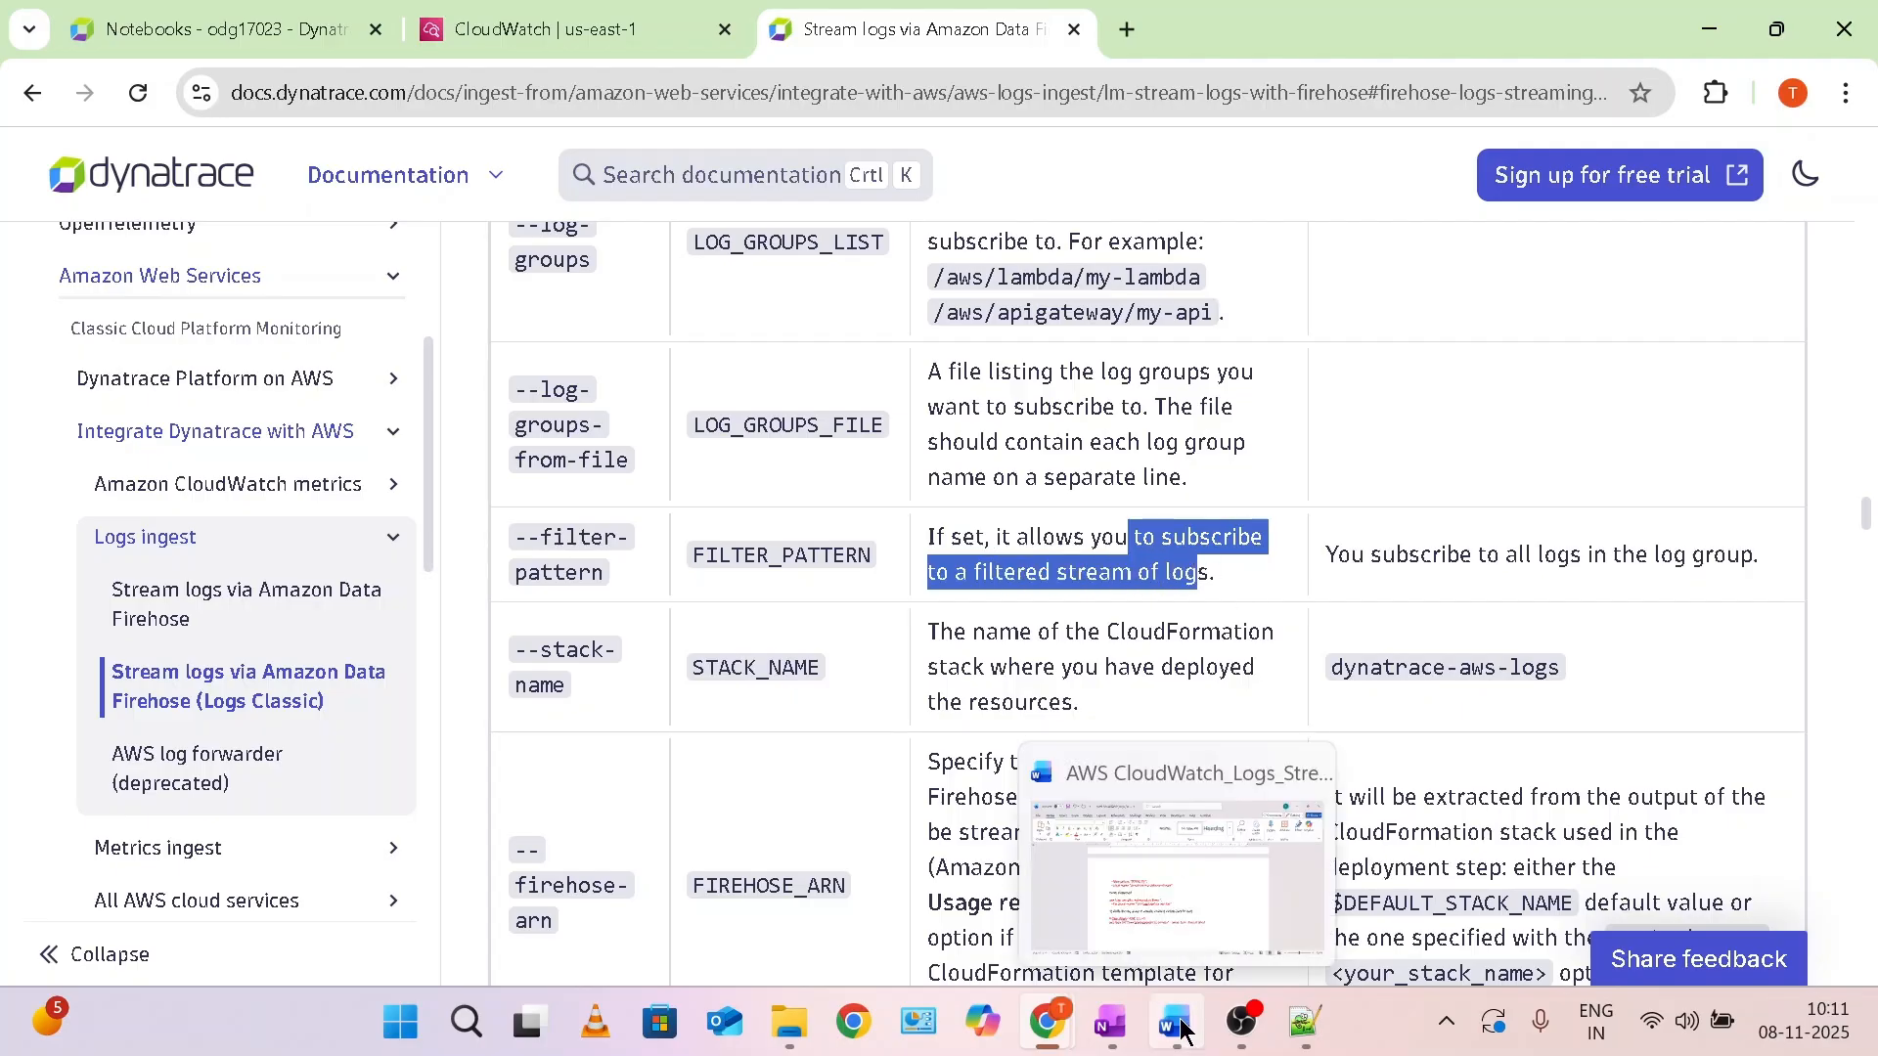
# Copy the subscribe command with the "[ERROR]" filter pattern from the Word notes to the end of the new 14 file in Notepad++.
pyautogui.click(1180, 1028)
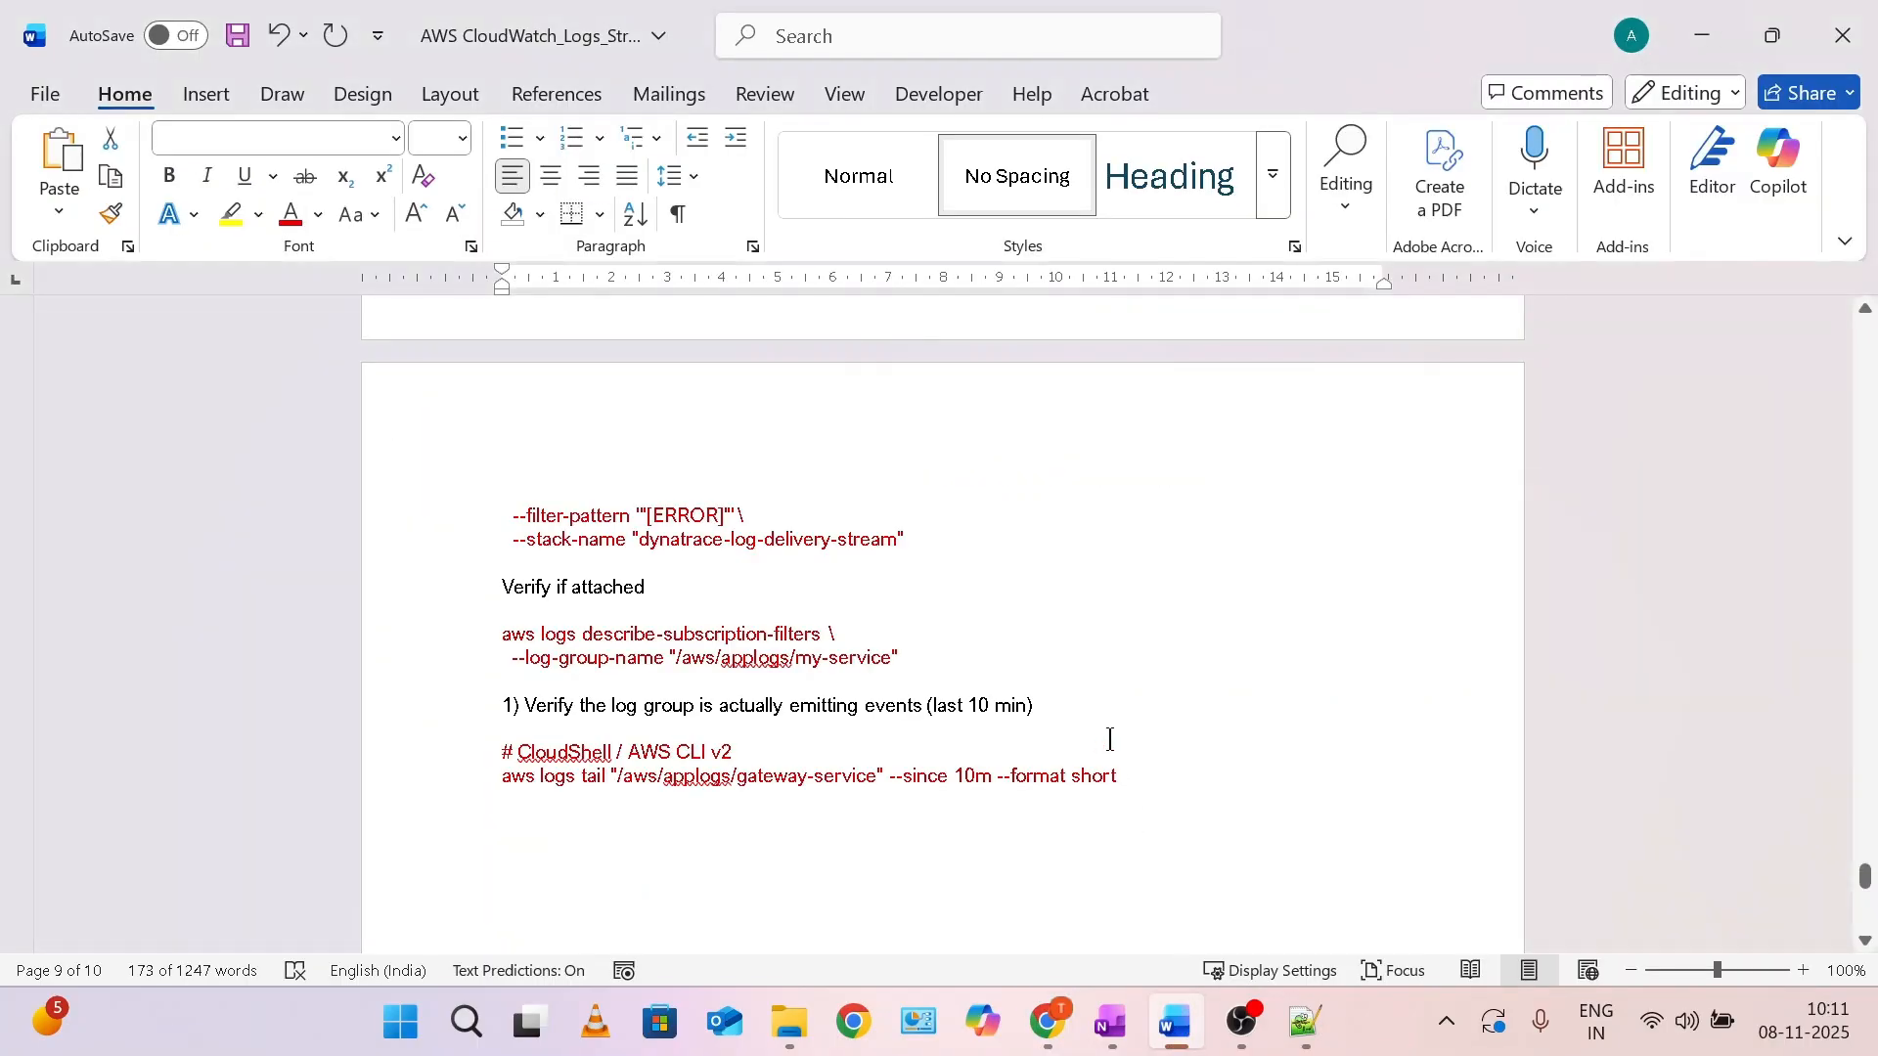
pyautogui.scroll(5, 982, 616)
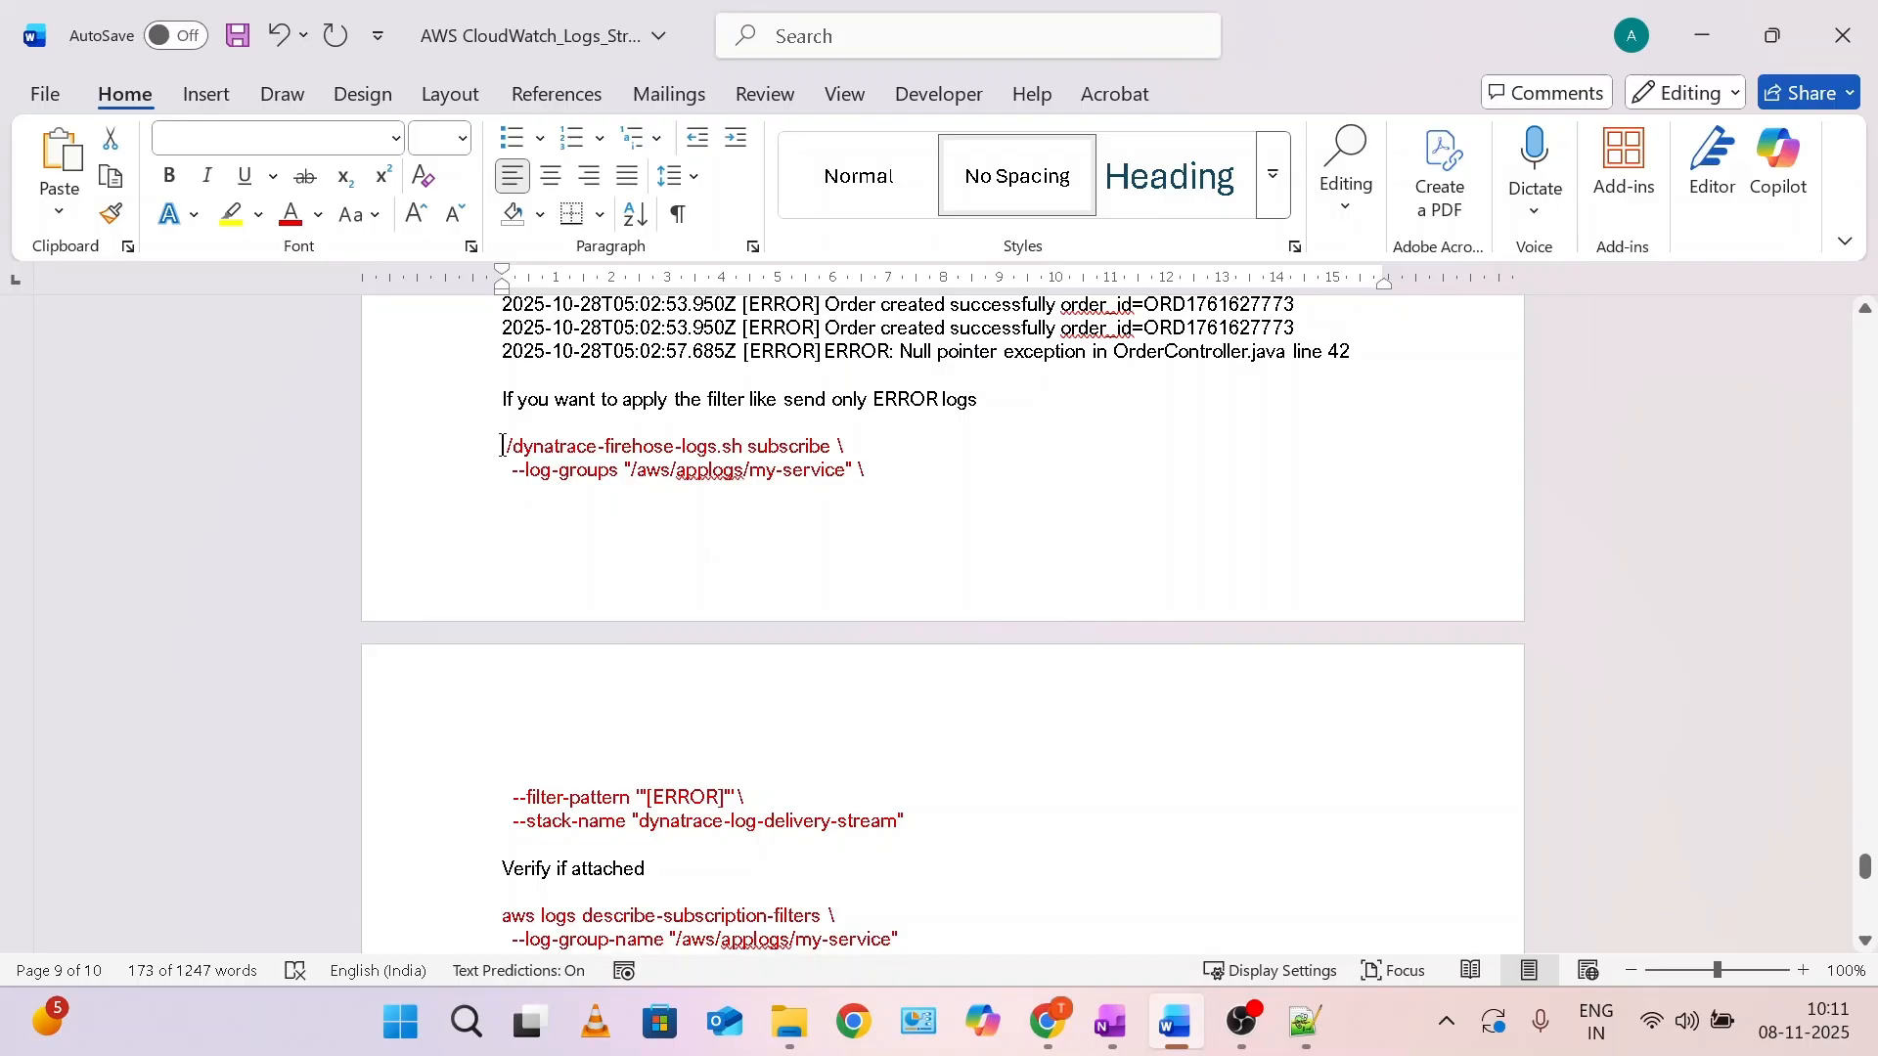
pyautogui.moveTo(502, 446); pyautogui.dragTo(939, 819)
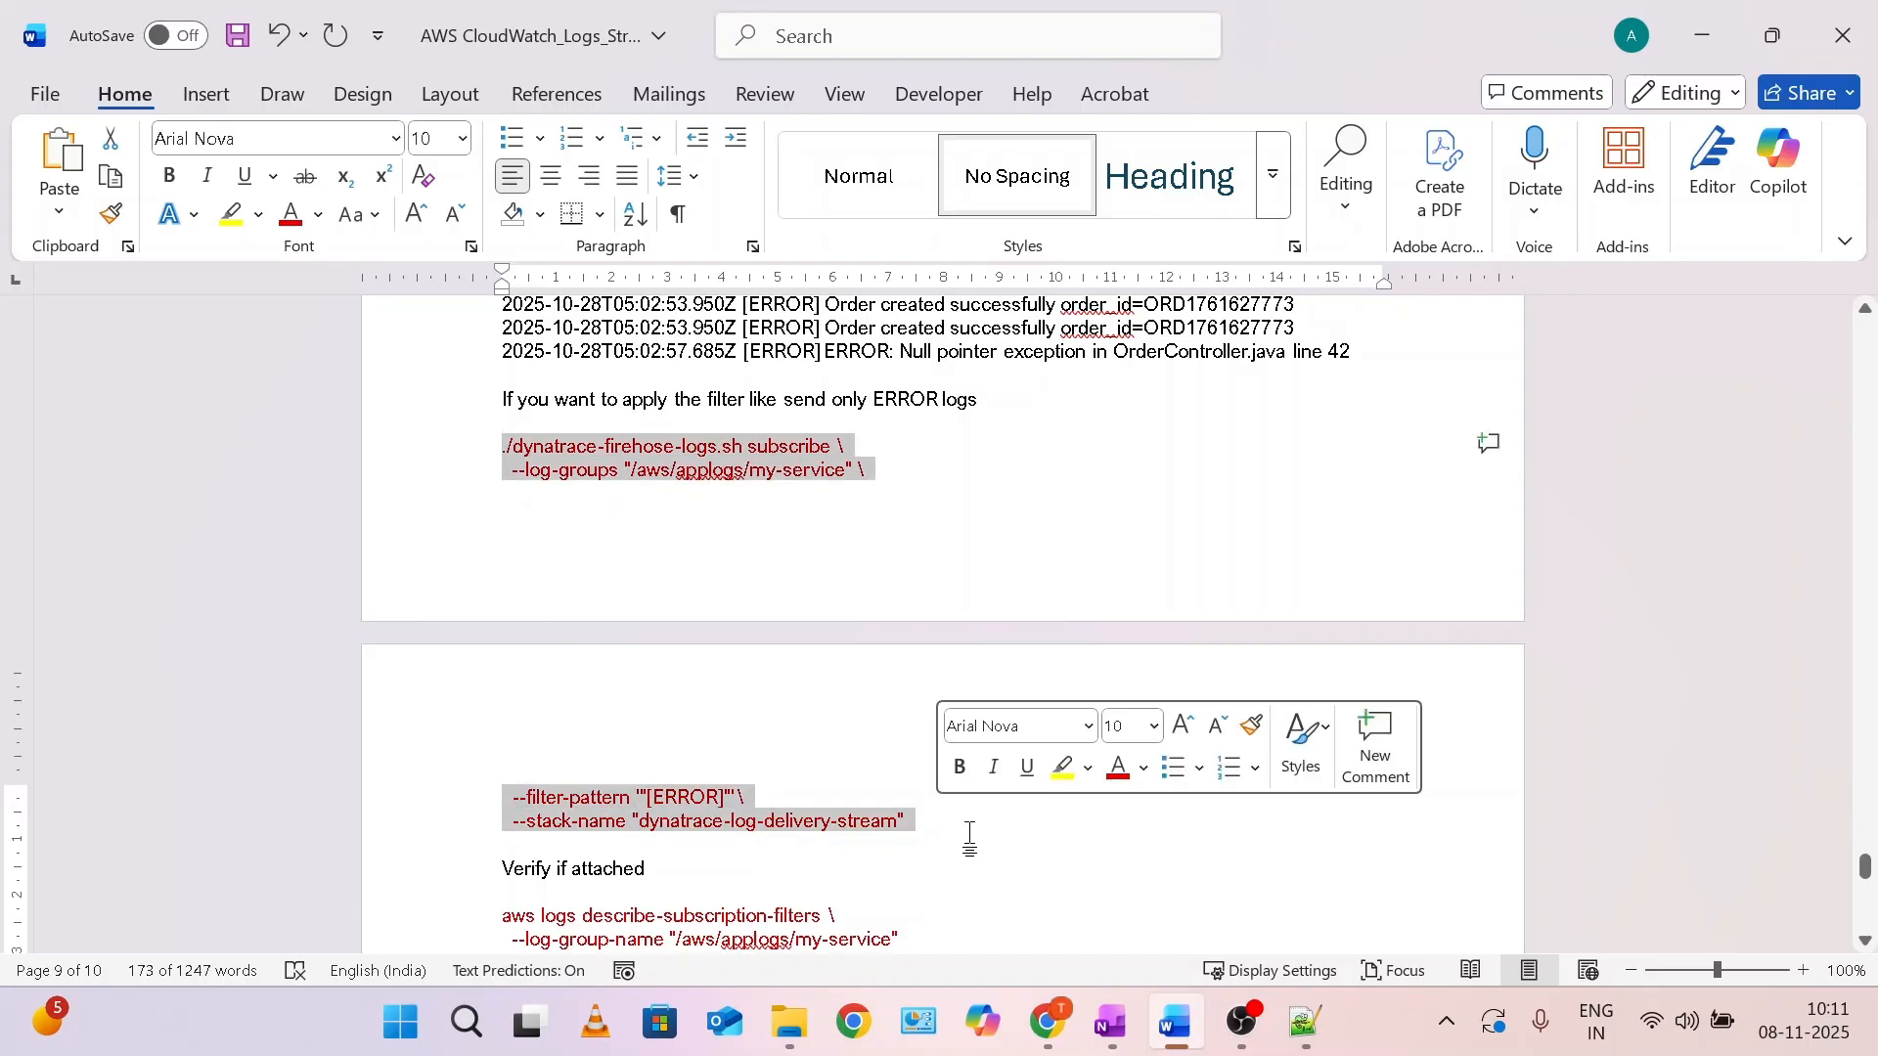
pyautogui.click(1300, 1053)
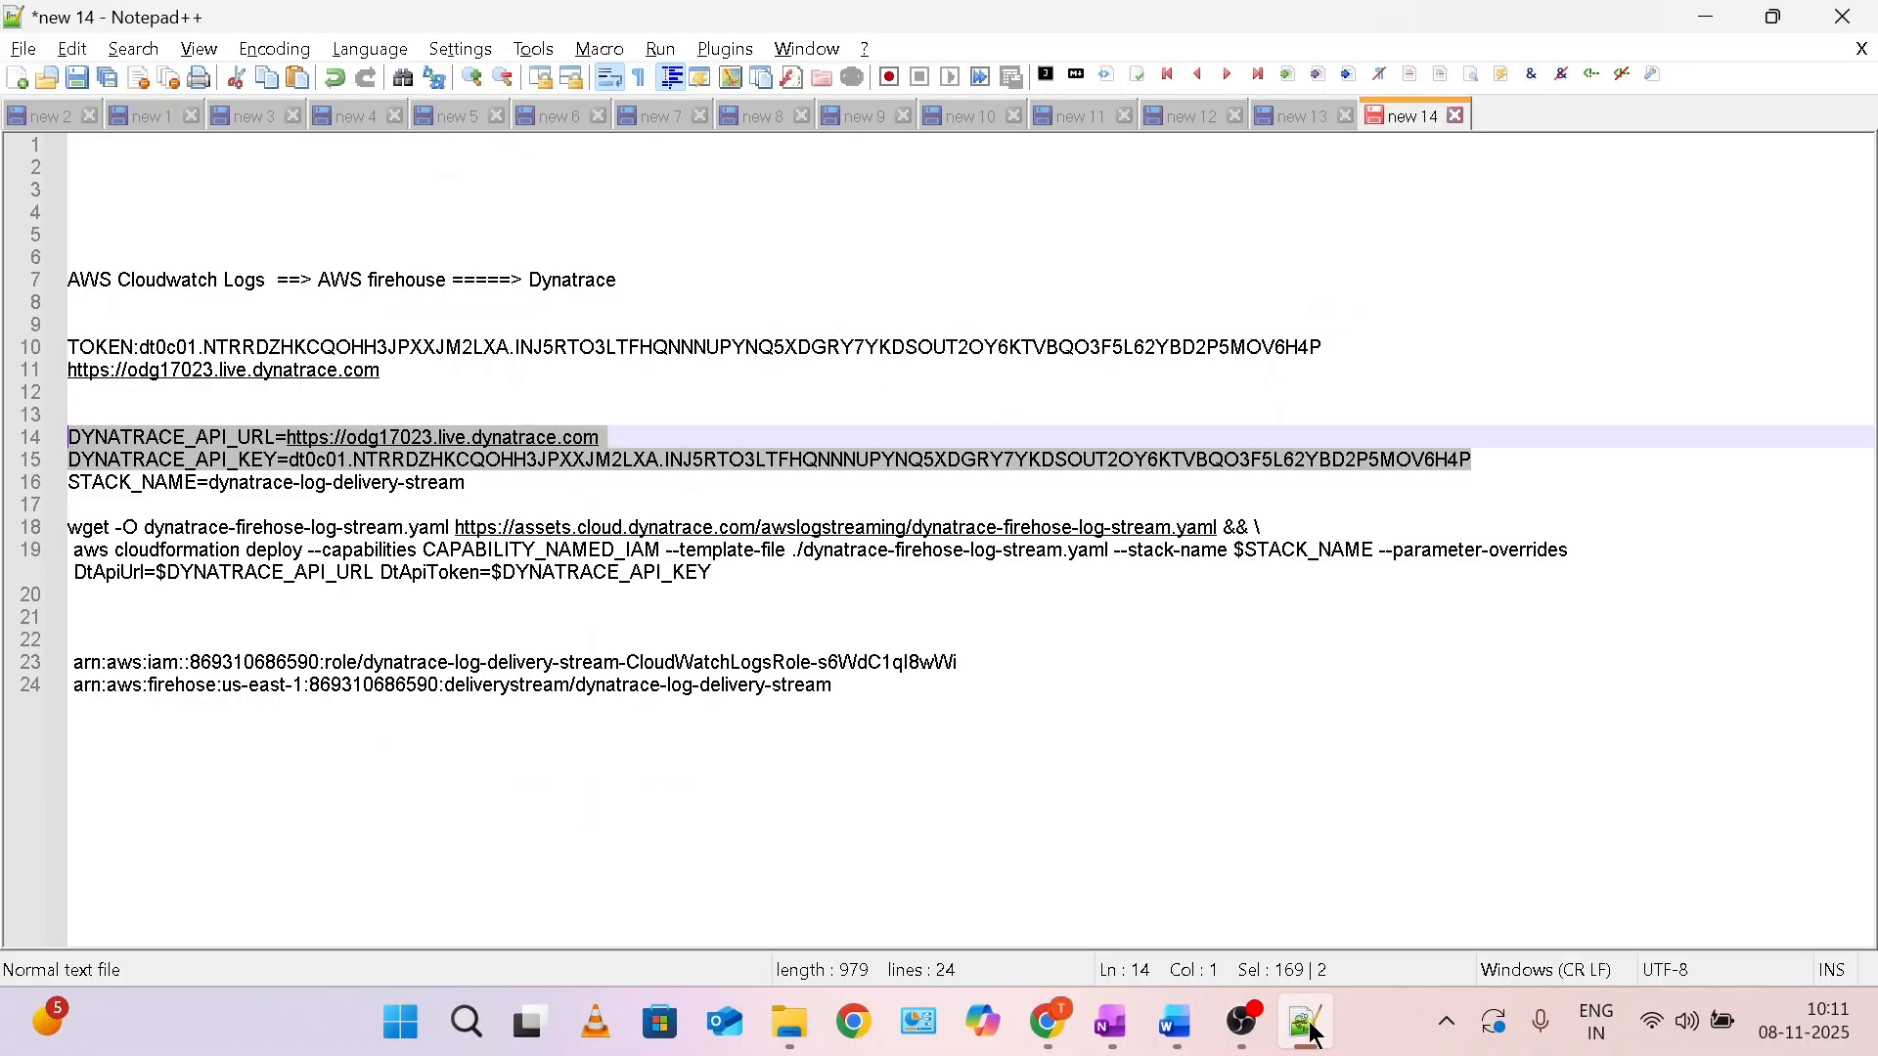
pyautogui.click(1004, 772)
pyautogui.press('Return')
pyautogui.press('Return')
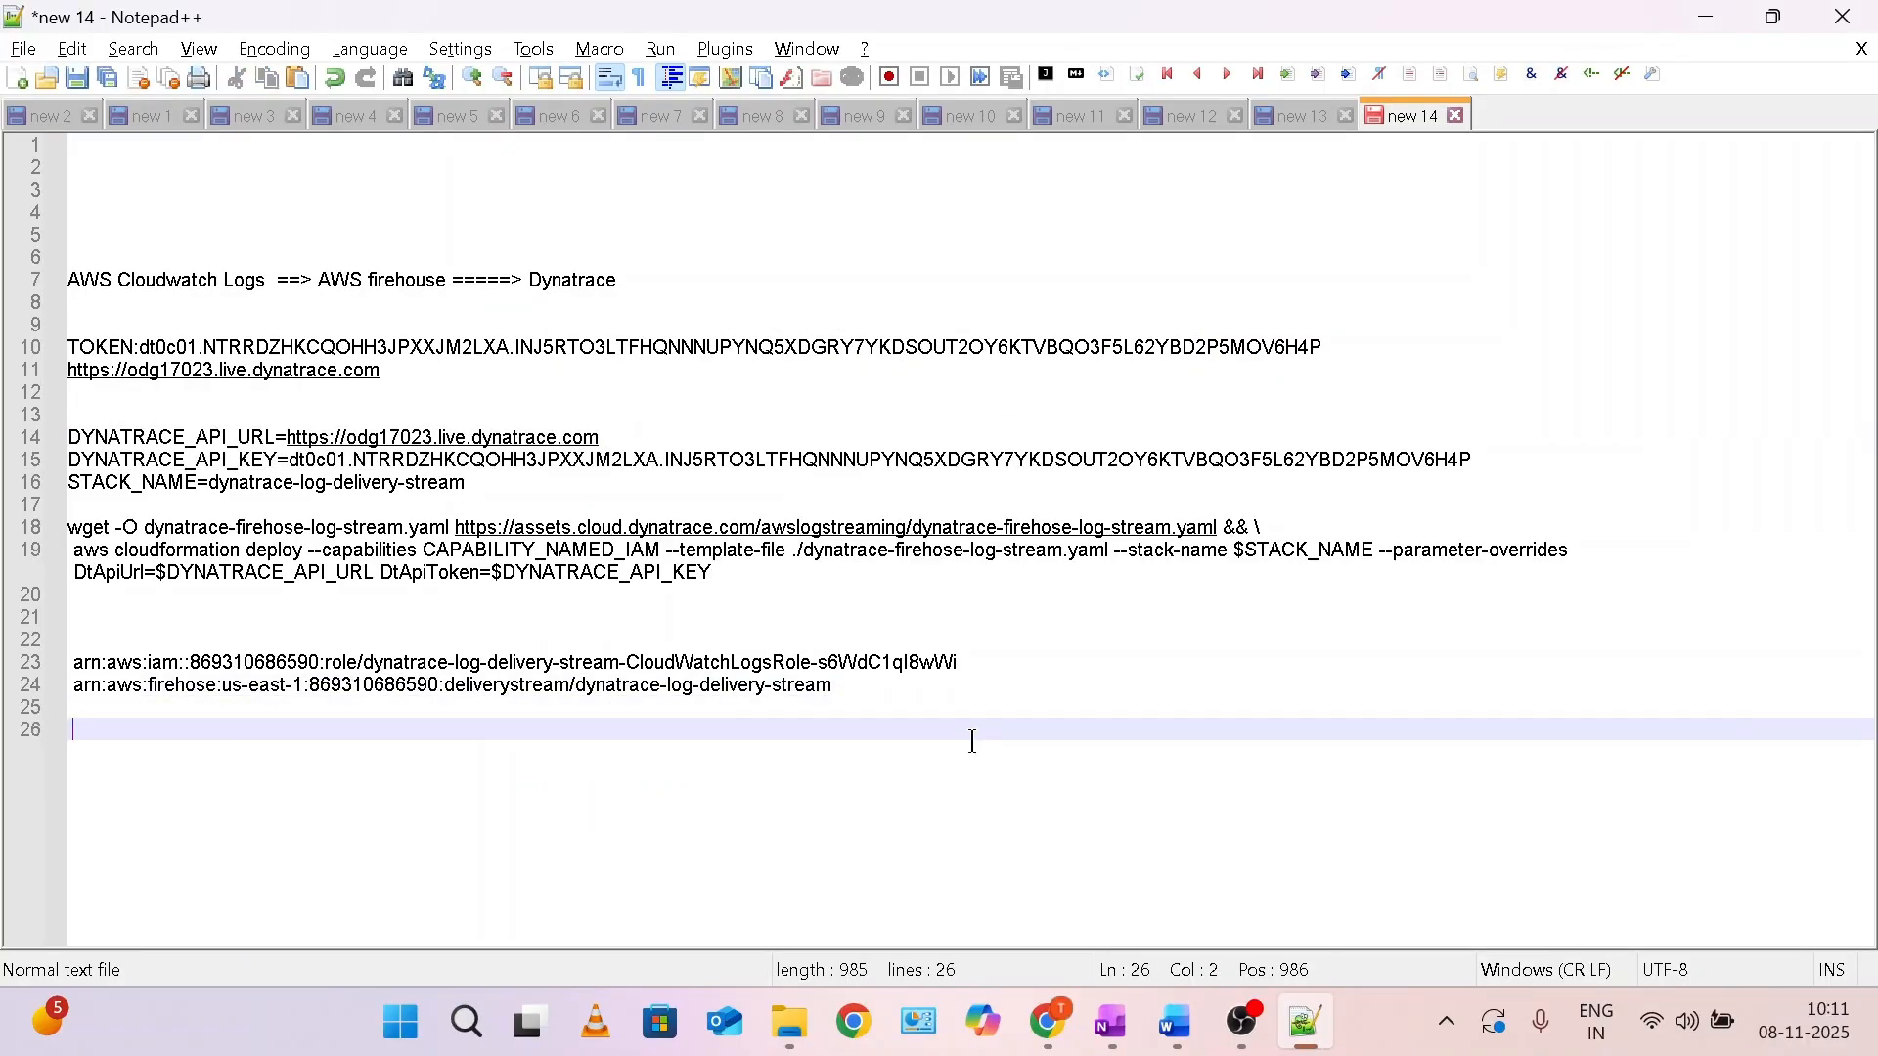
pyautogui.press('Return')
pyautogui.write('./dynatrace-firehose-logs.sh subscribe \\  --log-groups "/aws/applogs/my-service" \\  --filter-pattern "[ERROR]" \\  --stack-name "dynatrace-log-delivery-stream"')
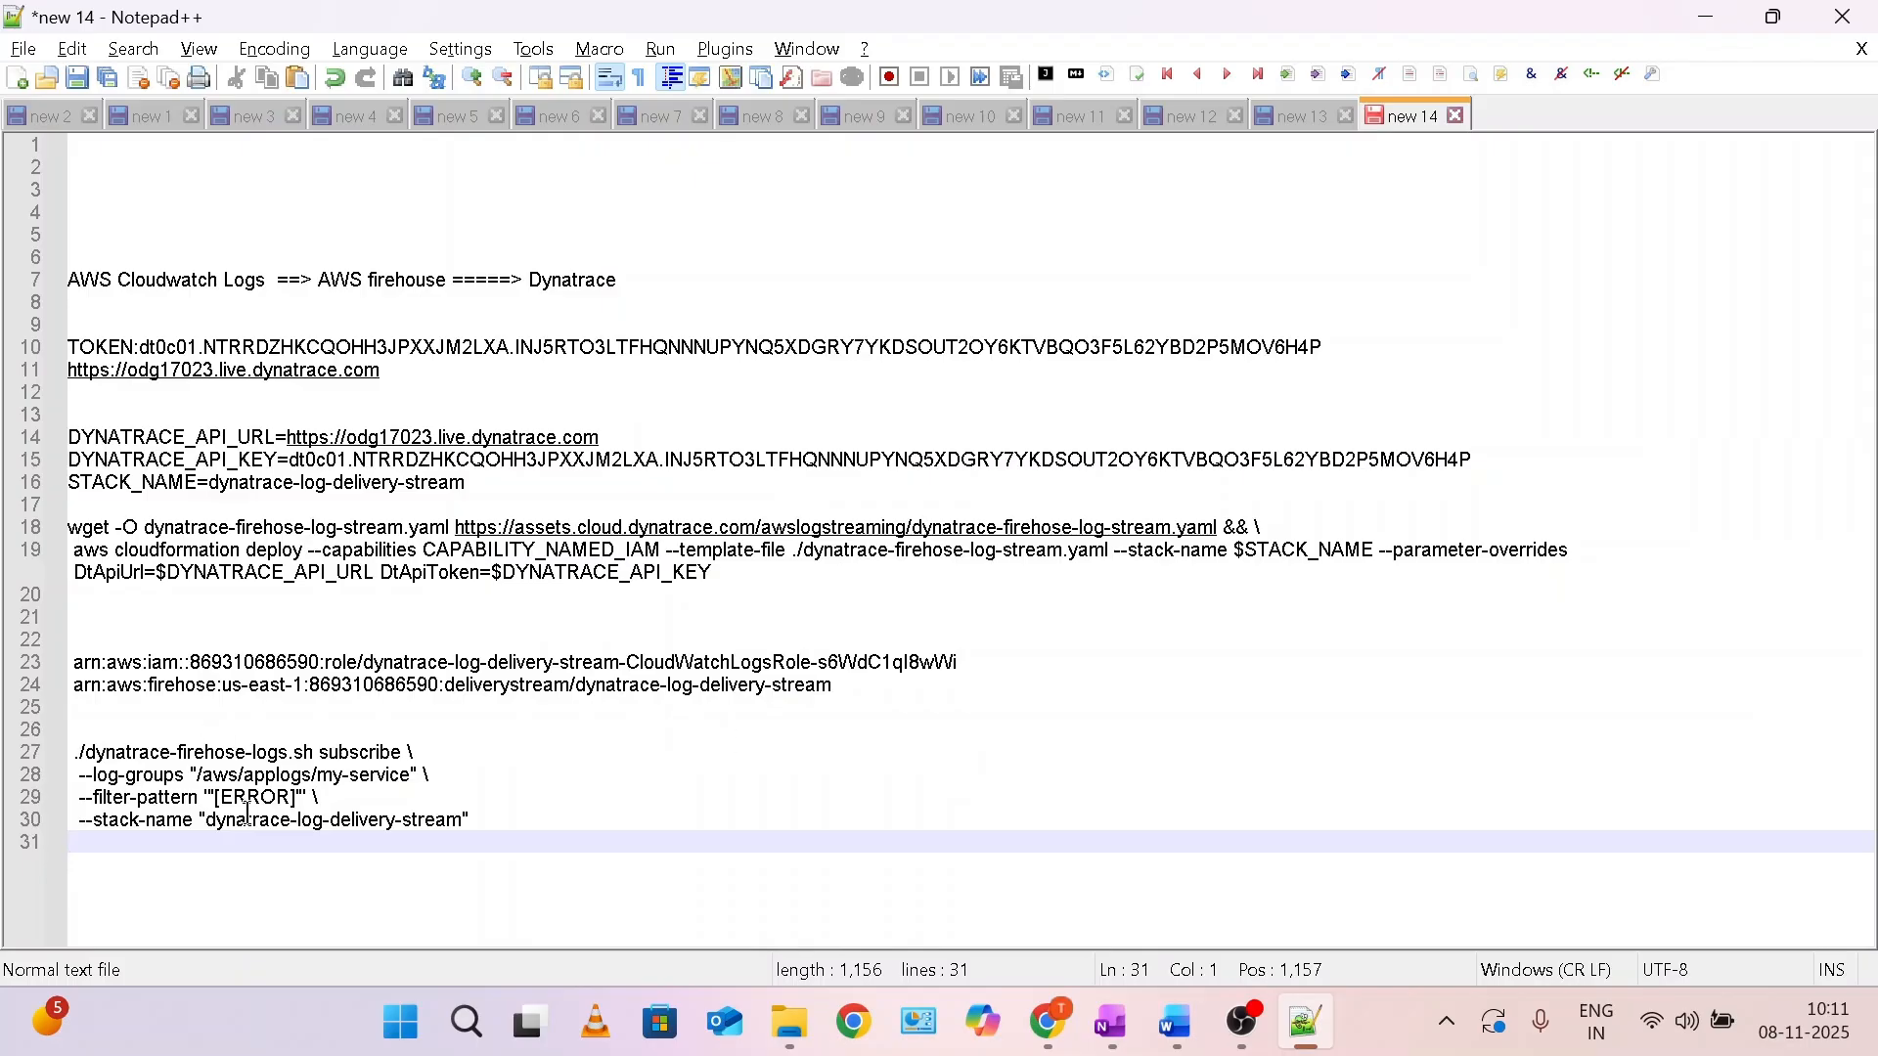
pyautogui.moveTo(309, 798); pyautogui.dragTo(83, 800)
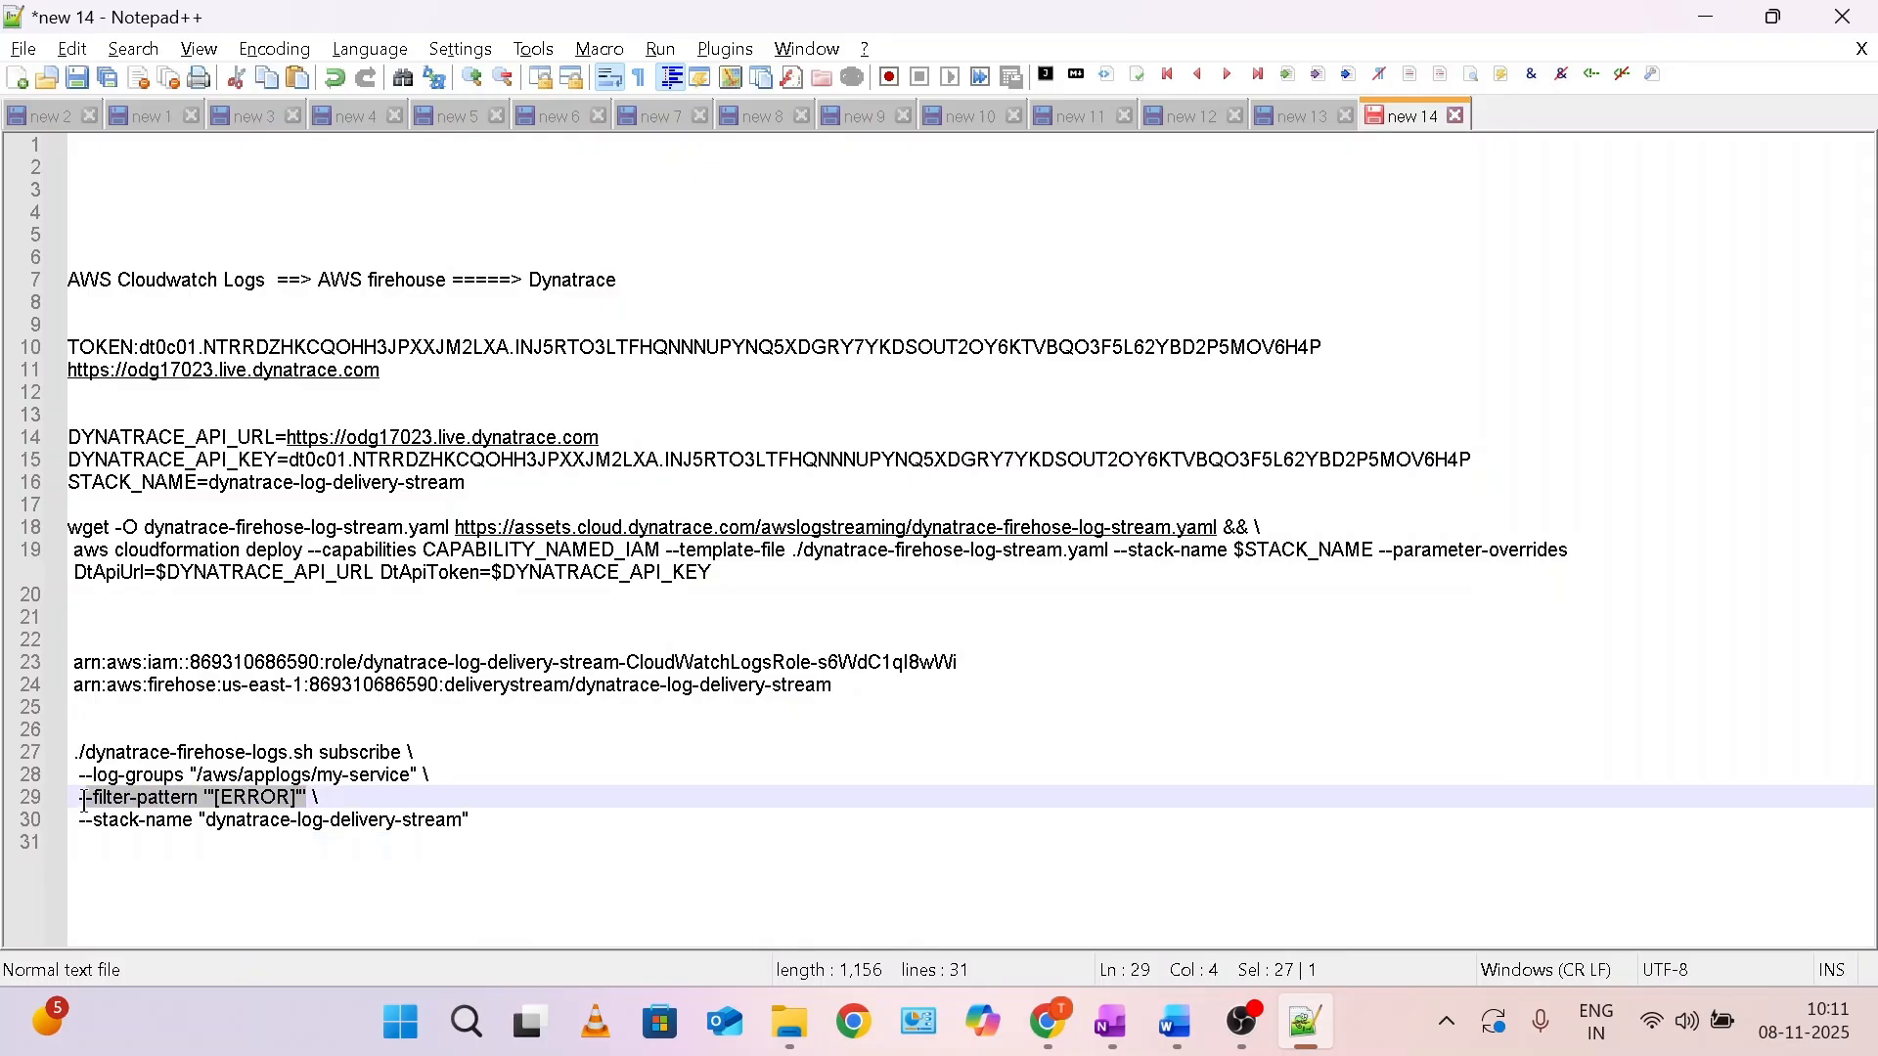
pyautogui.doubleClick(236, 804)
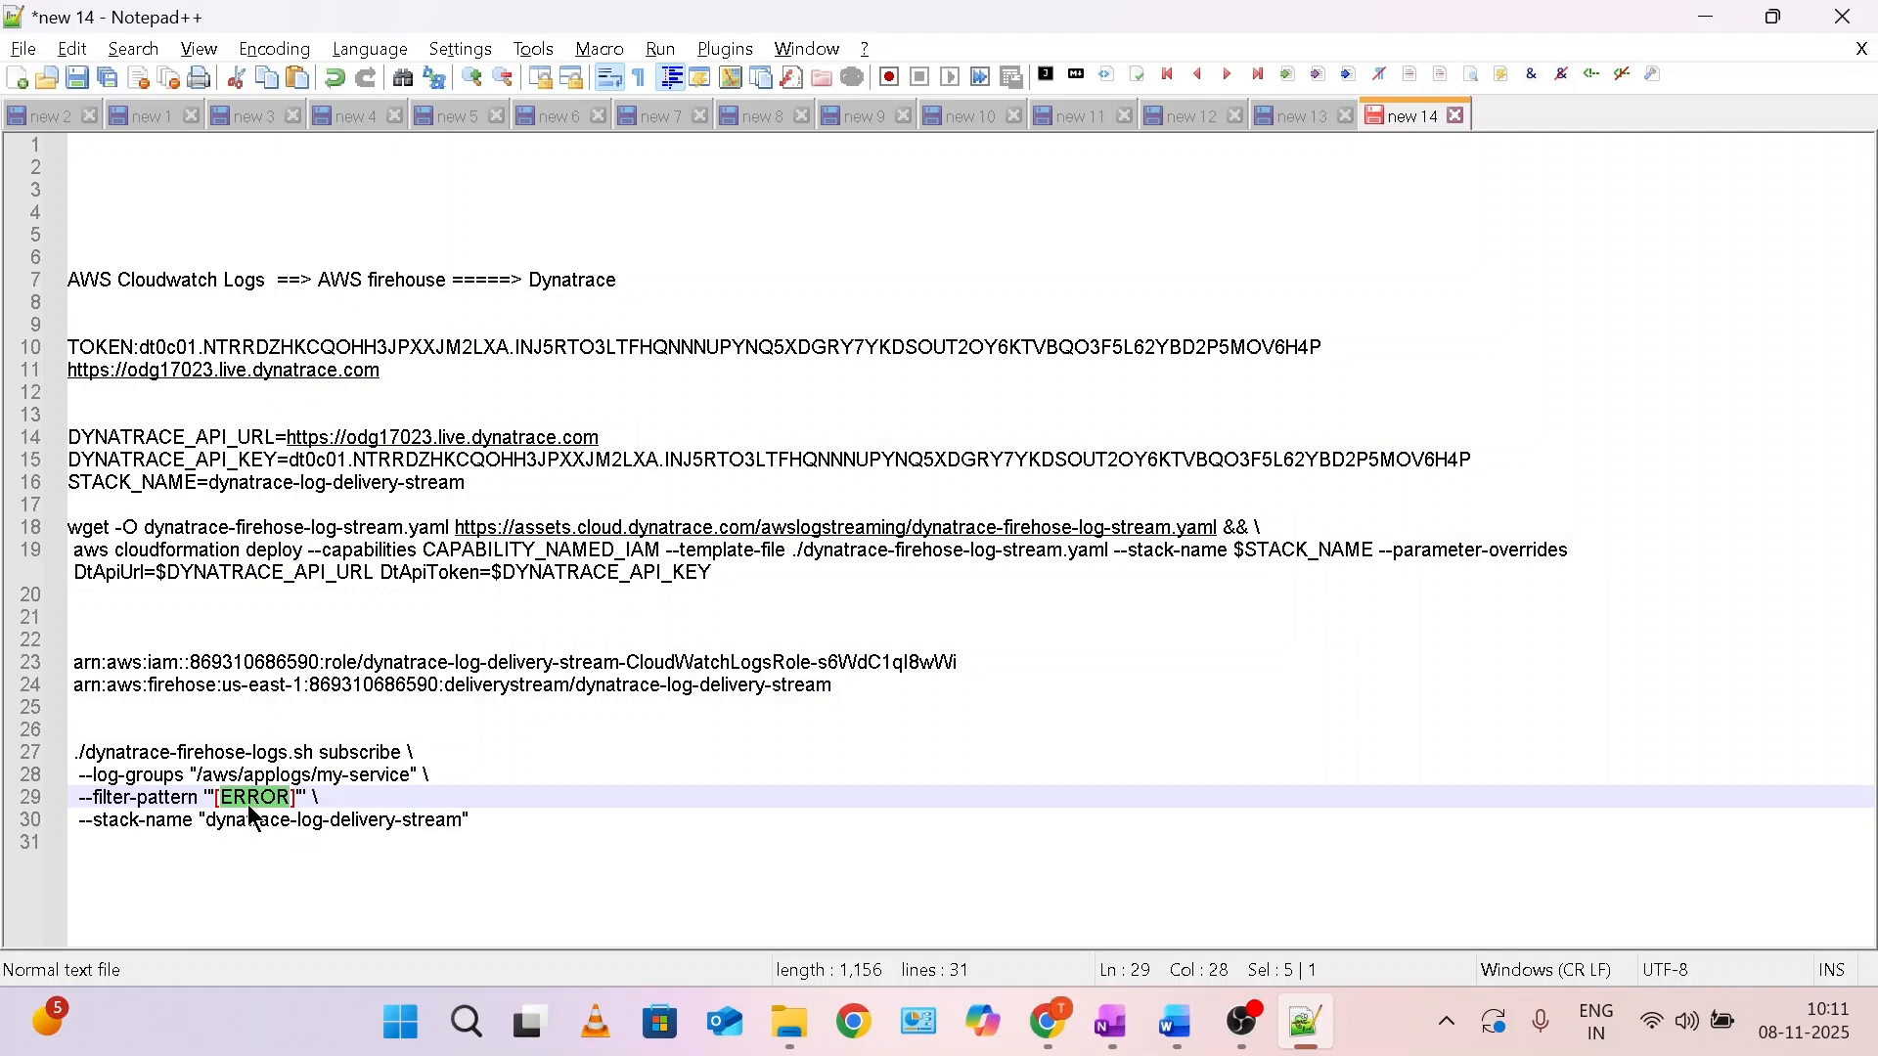
# Switch to CloudWatch in the browser and show the subscription filters of the /aws/applogs/my-service log group, with CloudShell shrunk.
pyautogui.click(1704, 16)
pyautogui.moveTo(1060, 1034)
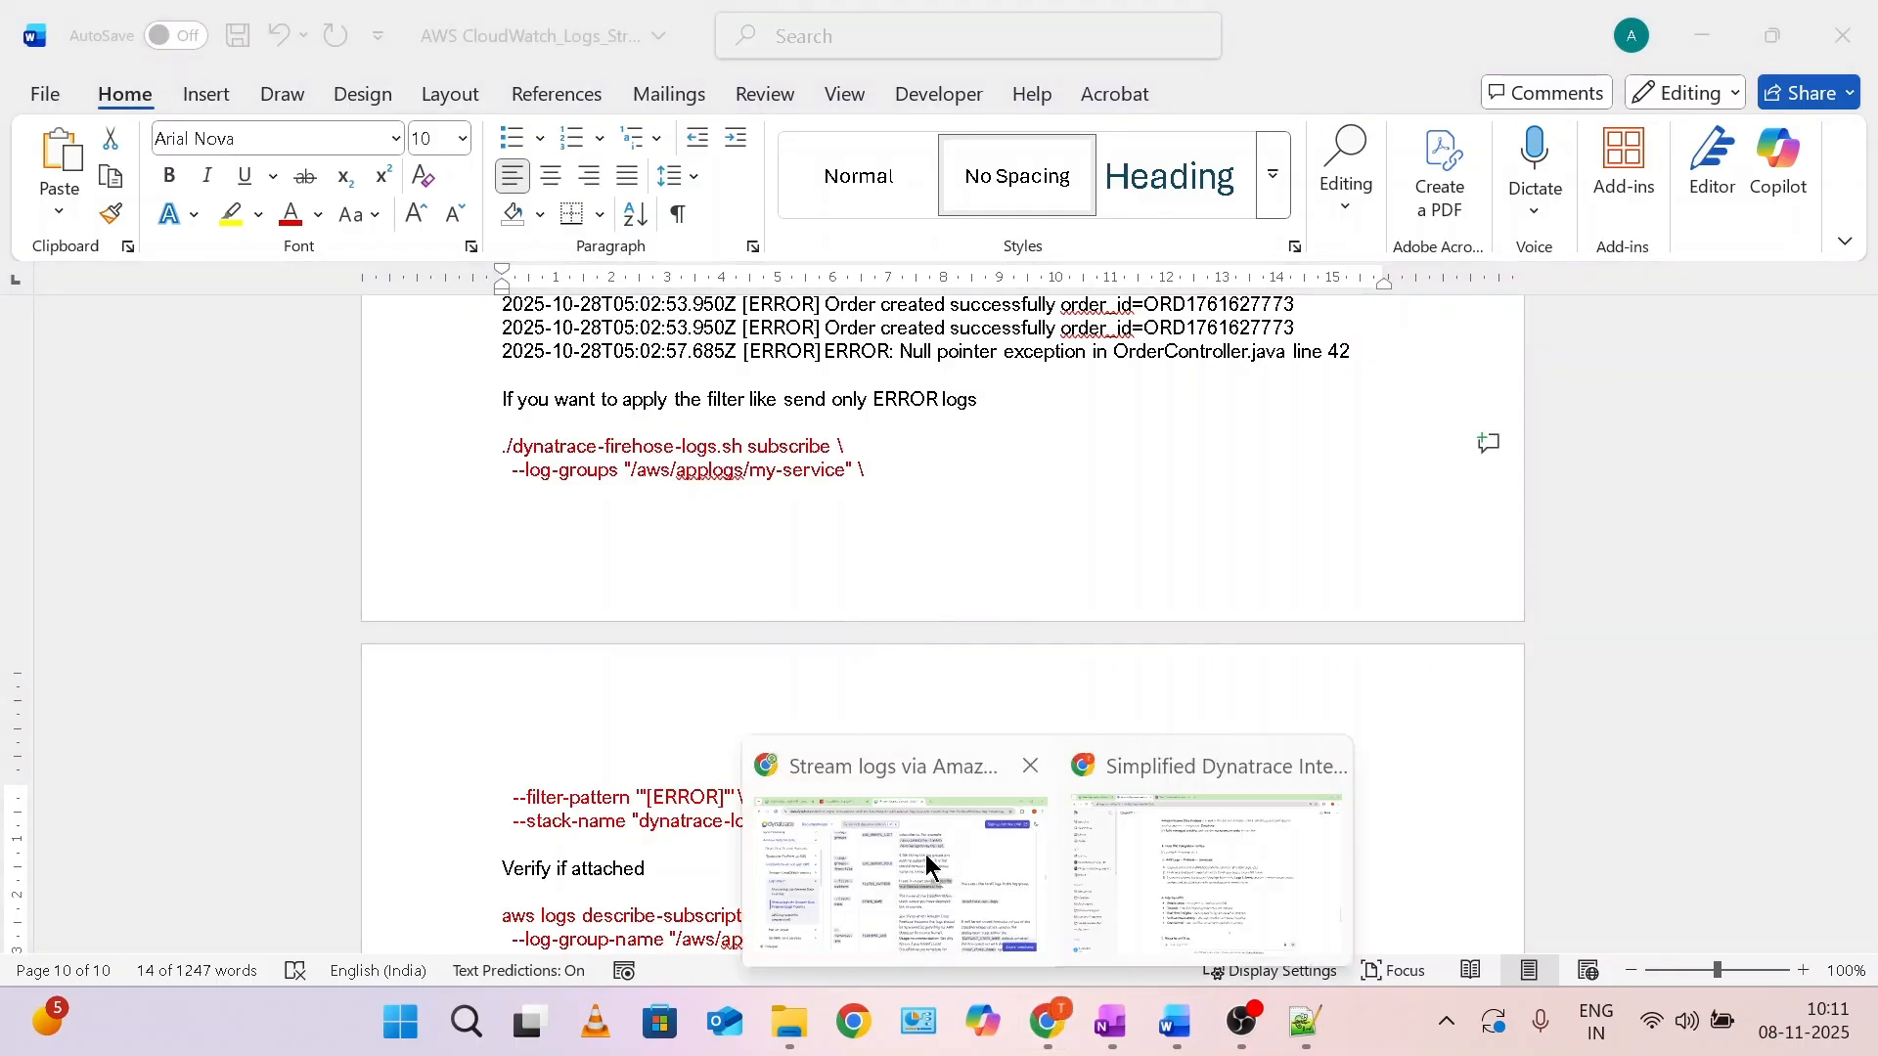
pyautogui.click(943, 859)
pyautogui.click(578, 30)
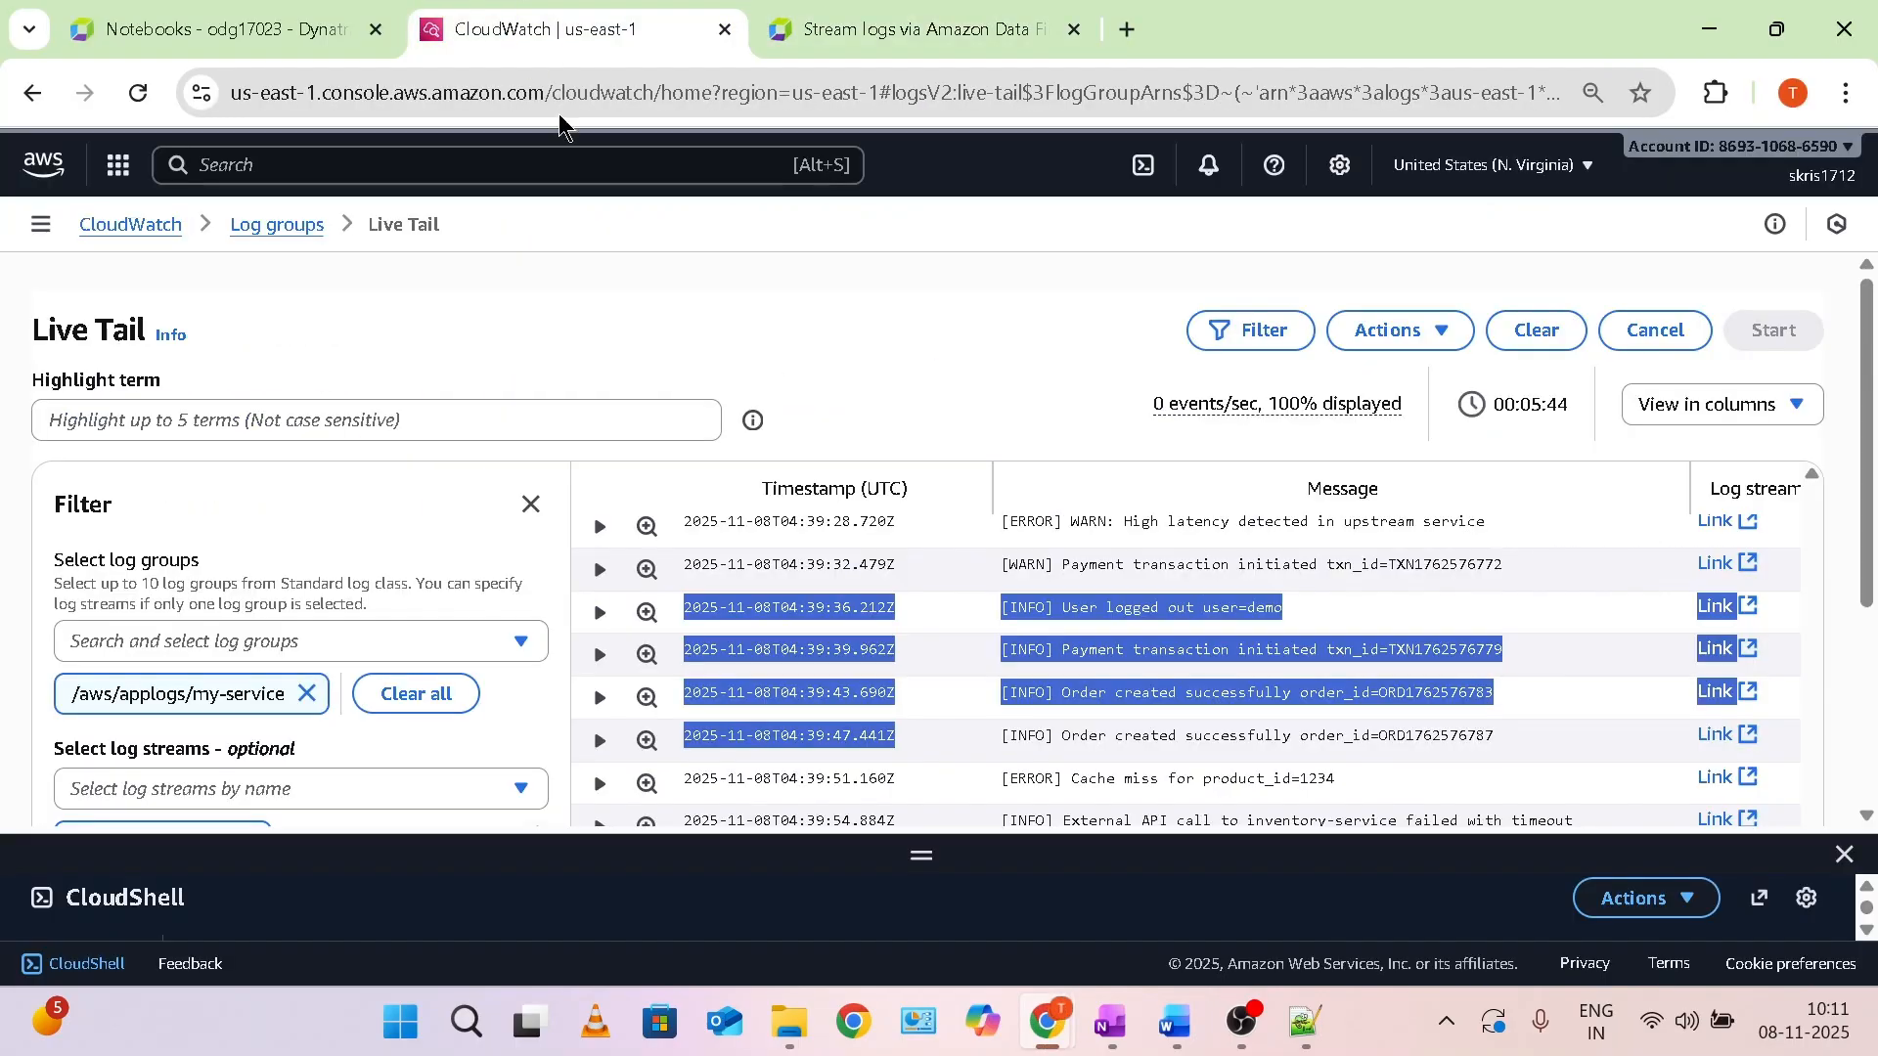
pyautogui.click(270, 230)
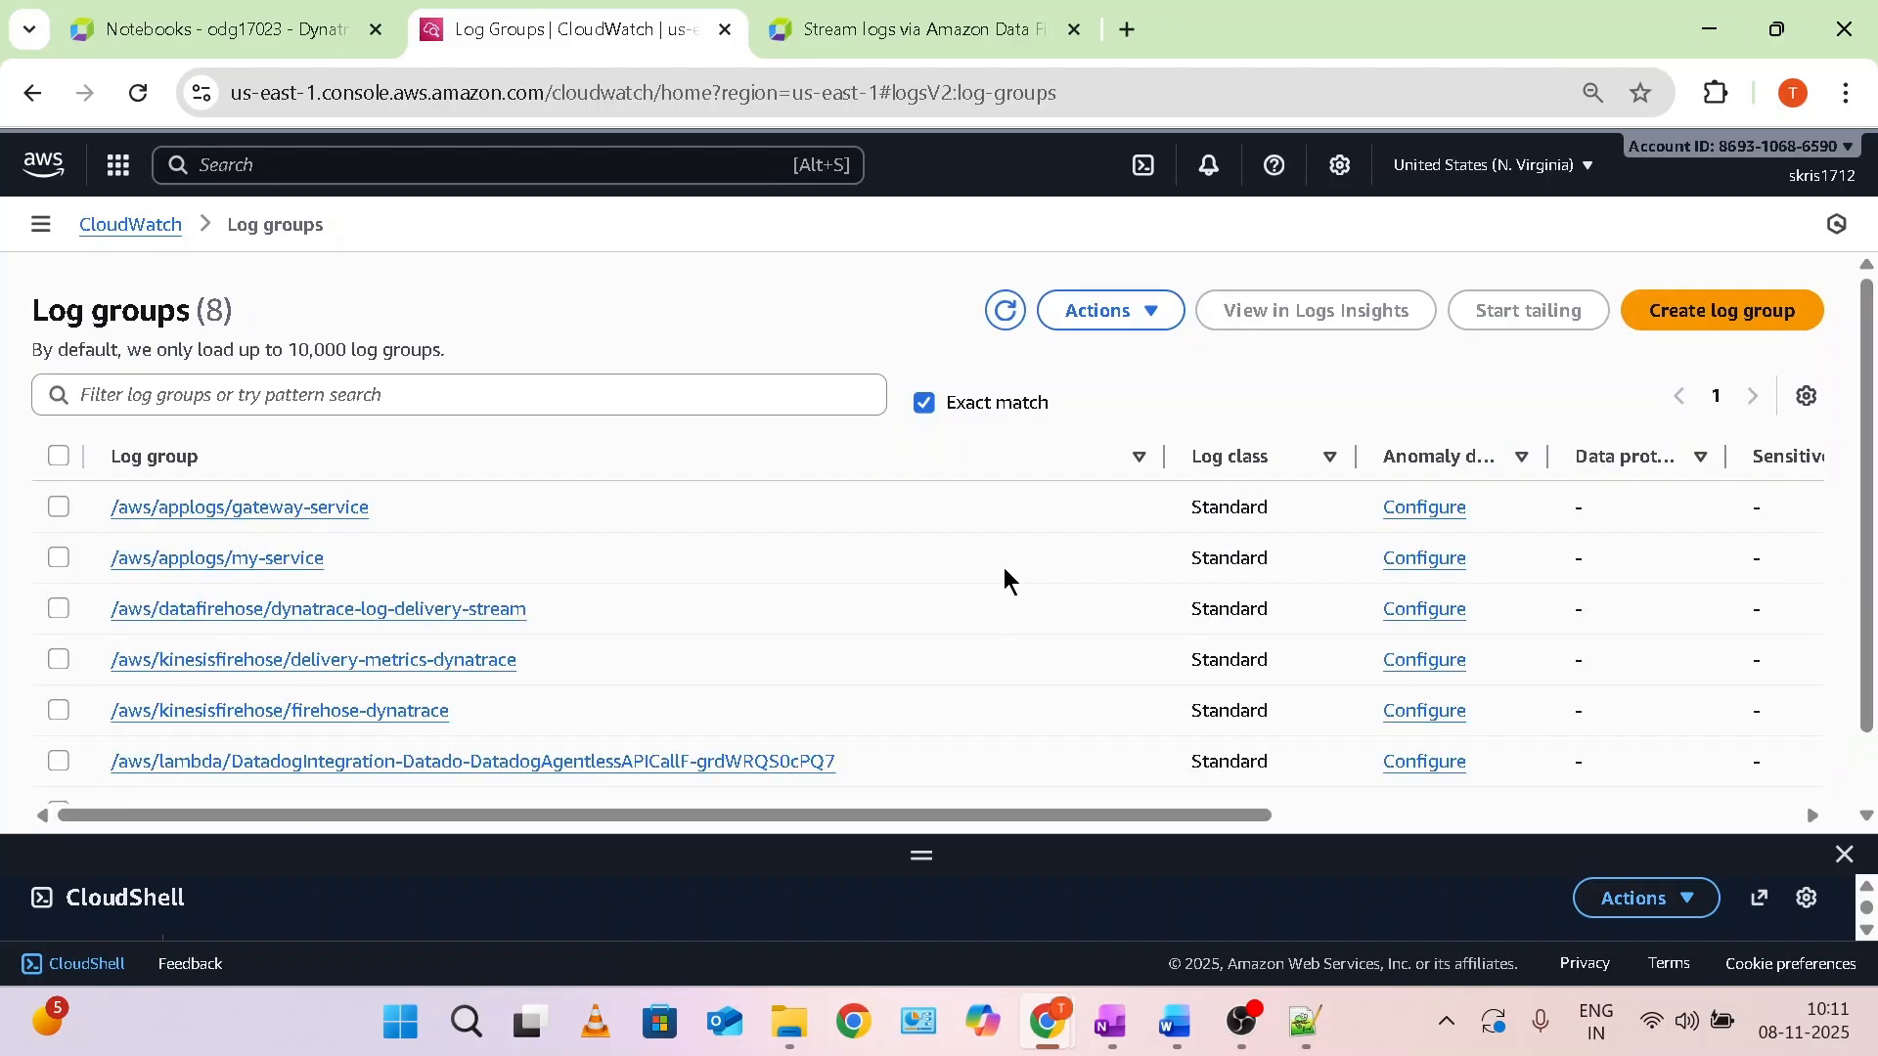
pyautogui.click(264, 560)
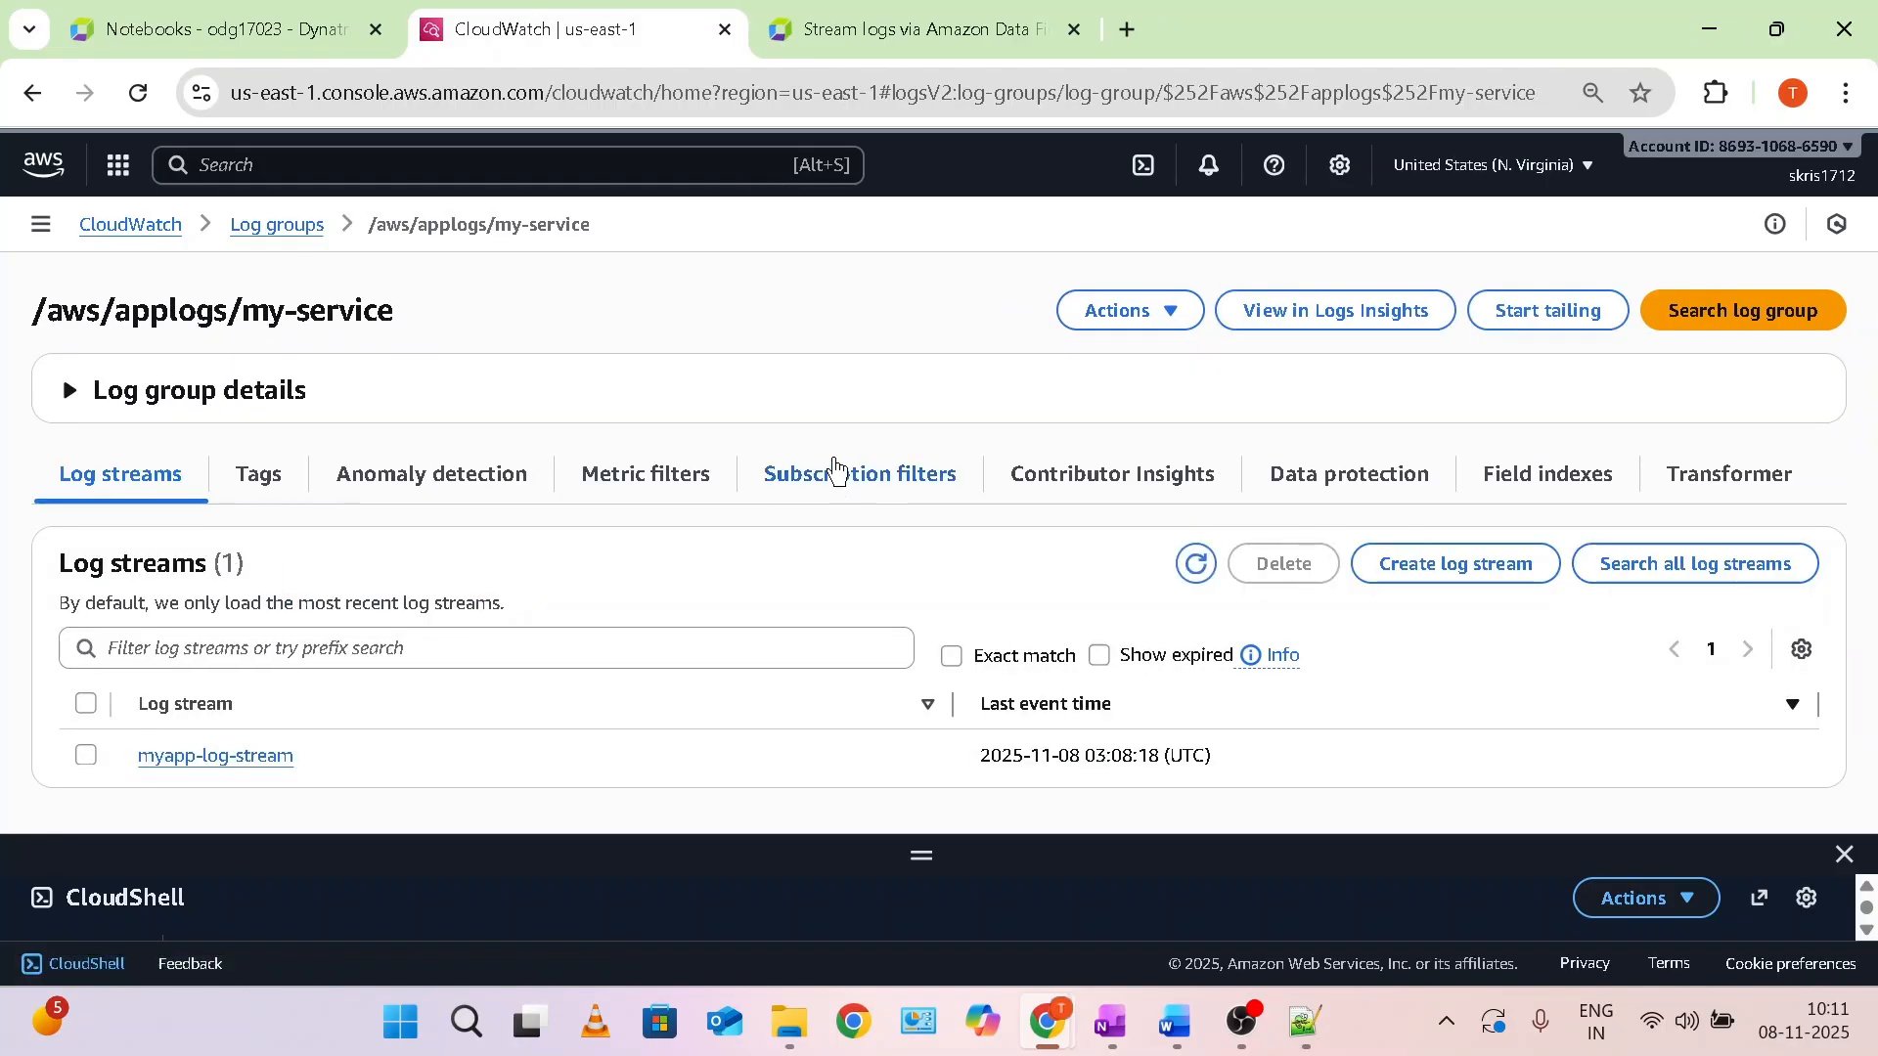
pyautogui.click(836, 471)
pyautogui.moveTo(947, 837); pyautogui.dragTo(947, 966)
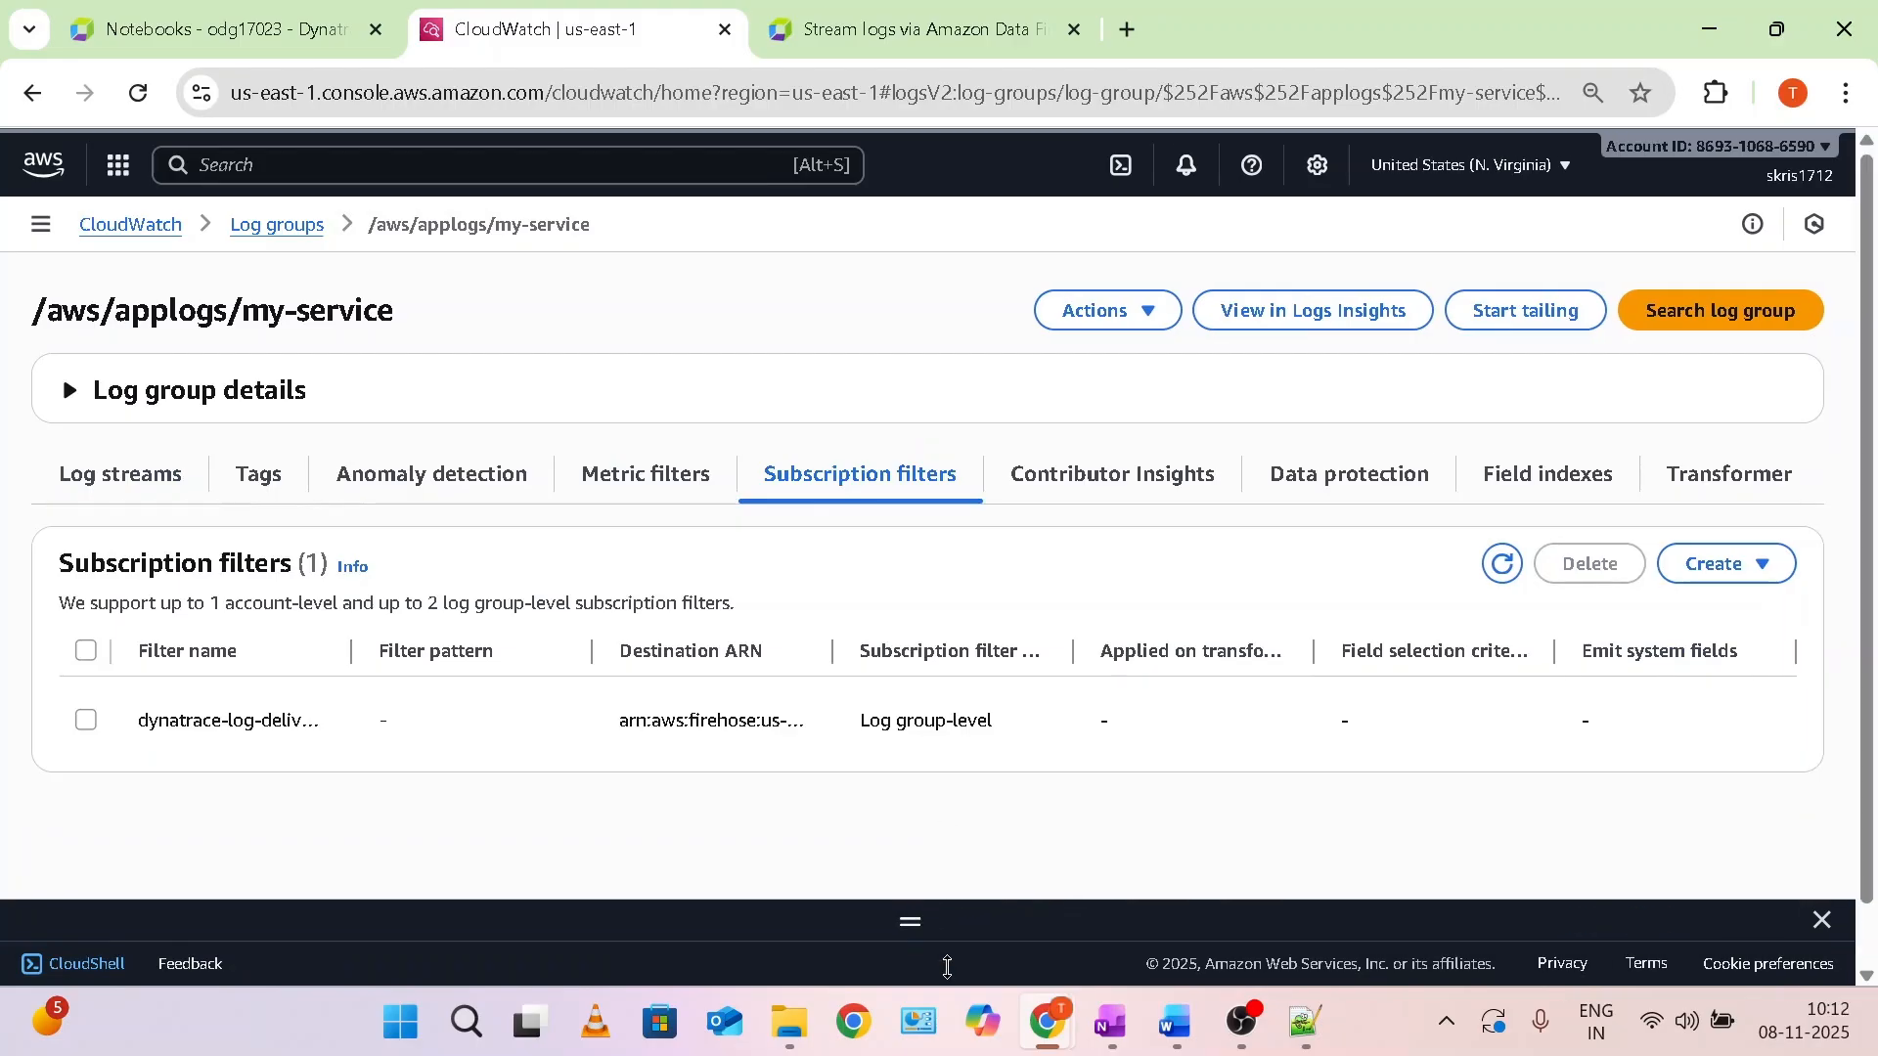
# Delete the dynatrace-log-delivery-stream subscription filter from the my-service log group.
pyautogui.click(86, 720)
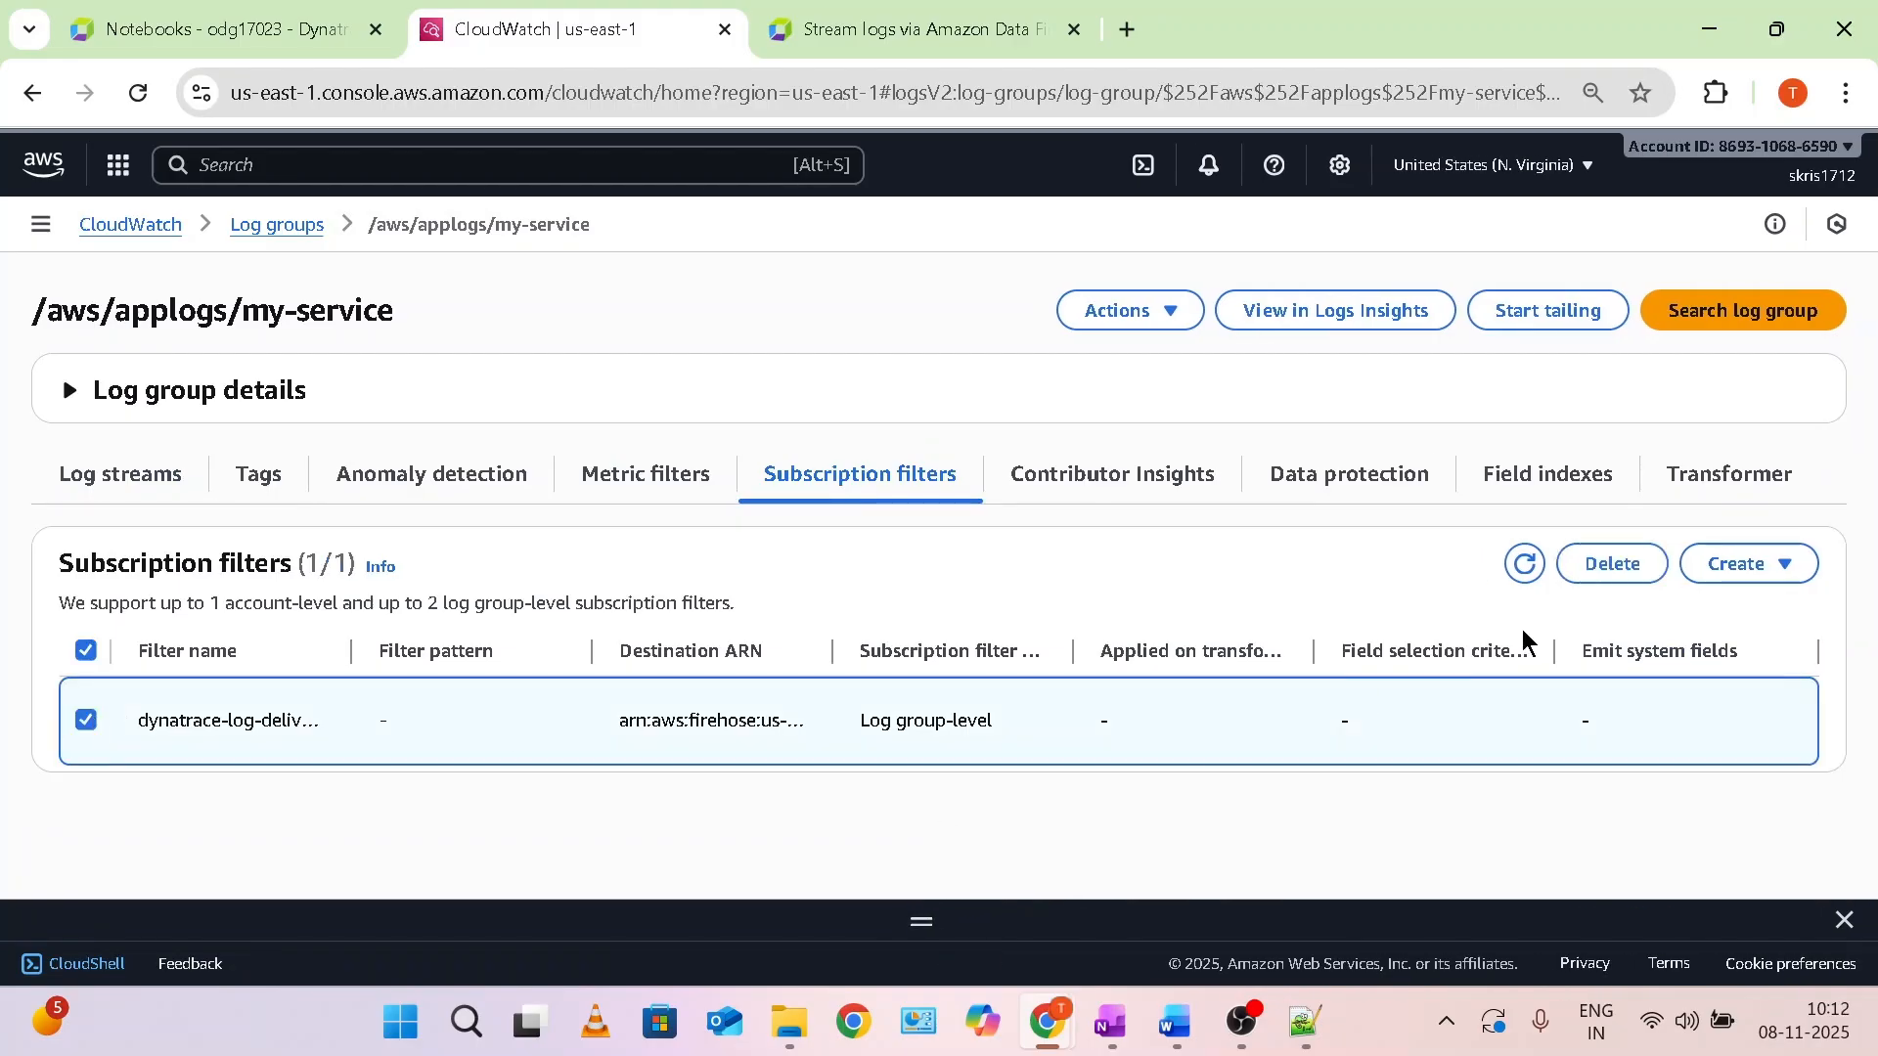
pyautogui.click(1607, 568)
pyautogui.click(1247, 668)
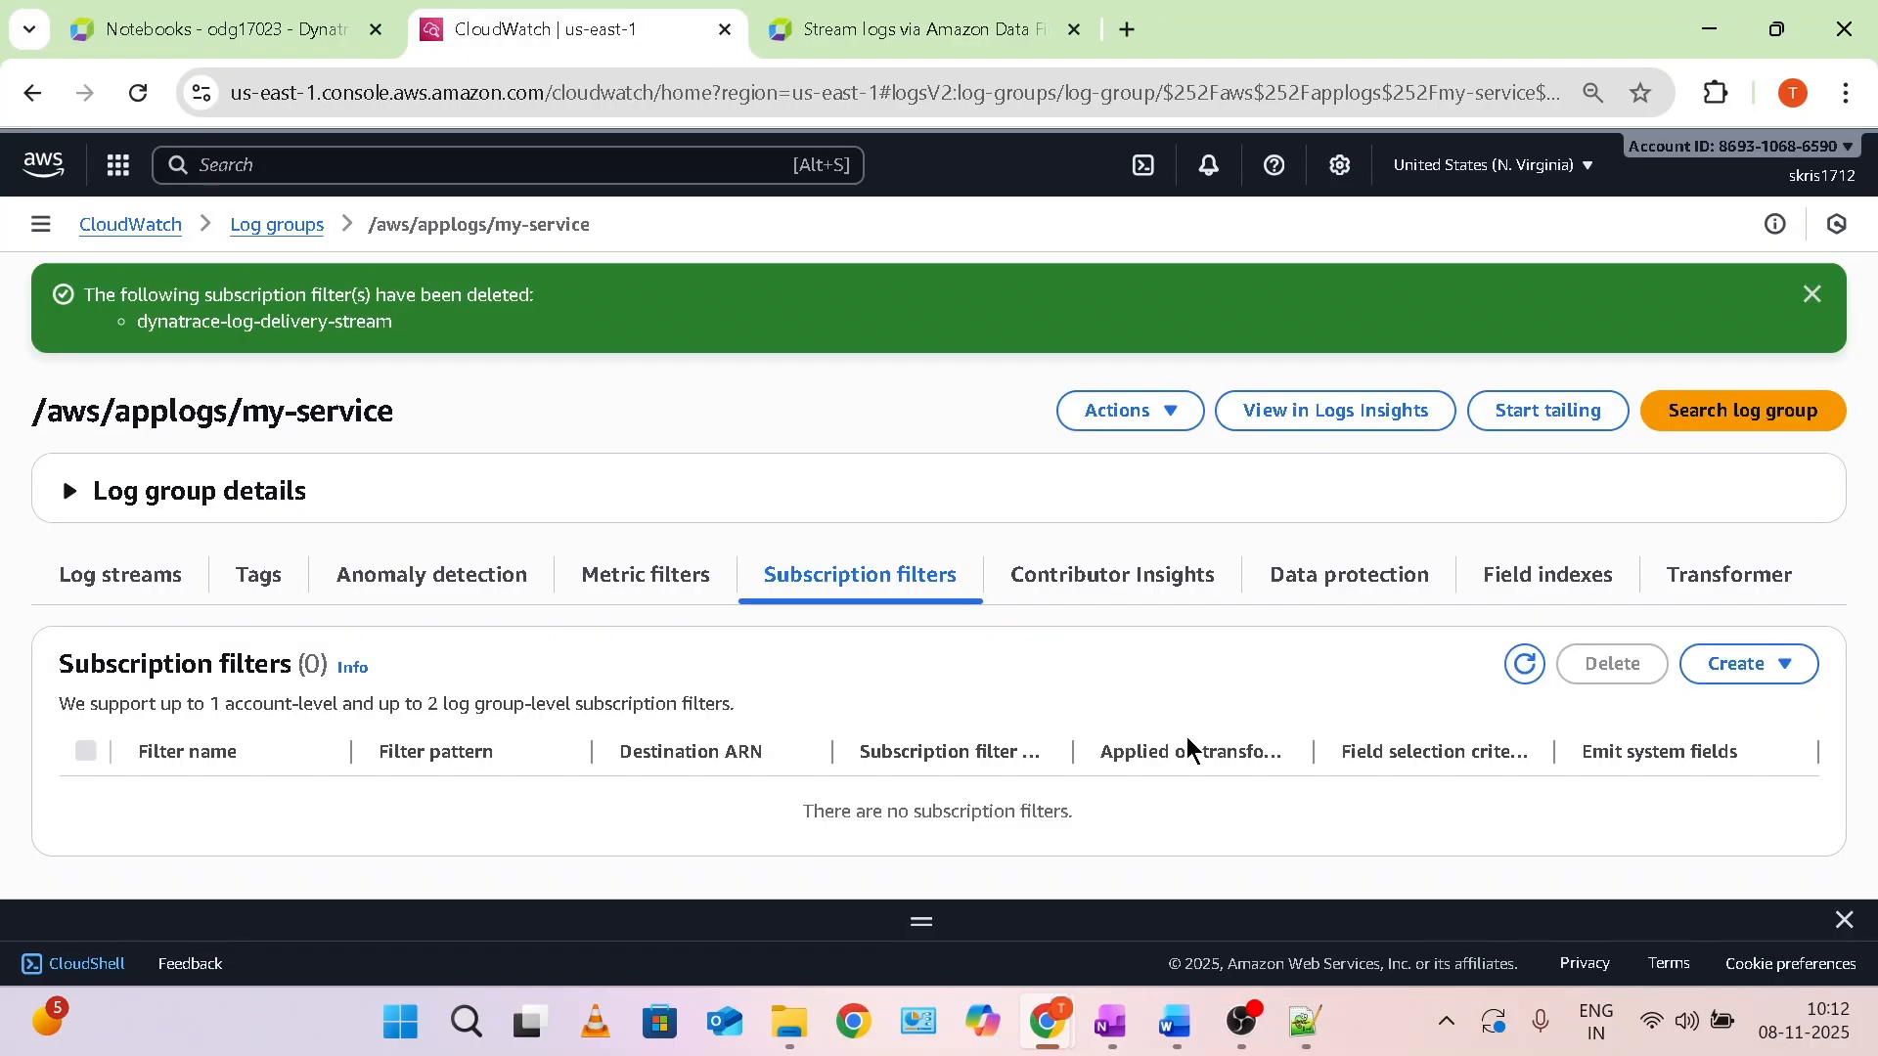
pyautogui.moveTo(239, 409); pyautogui.dragTo(457, 426)
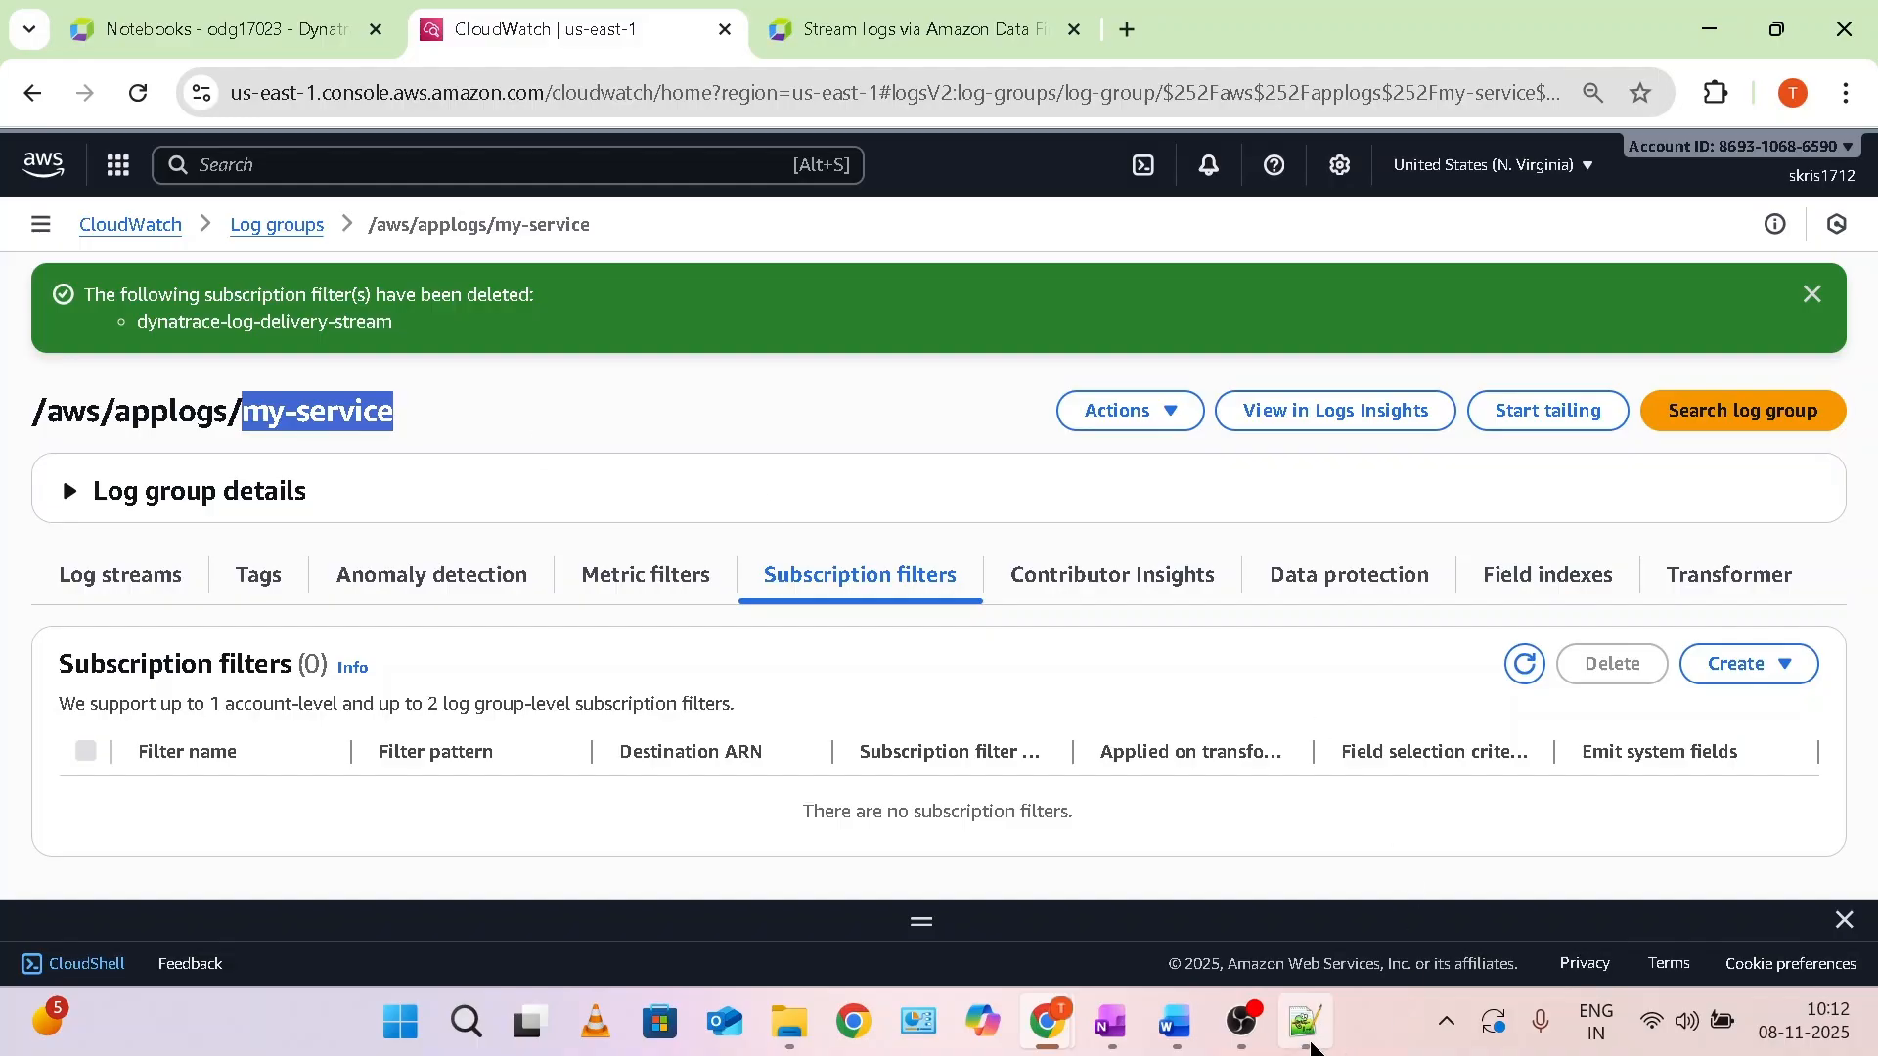
# Copy the four-line subscribe command from the Notepad++ file and return to CloudWatch.
pyautogui.click(1307, 1022)
pyautogui.moveTo(464, 822); pyautogui.dragTo(74, 753)
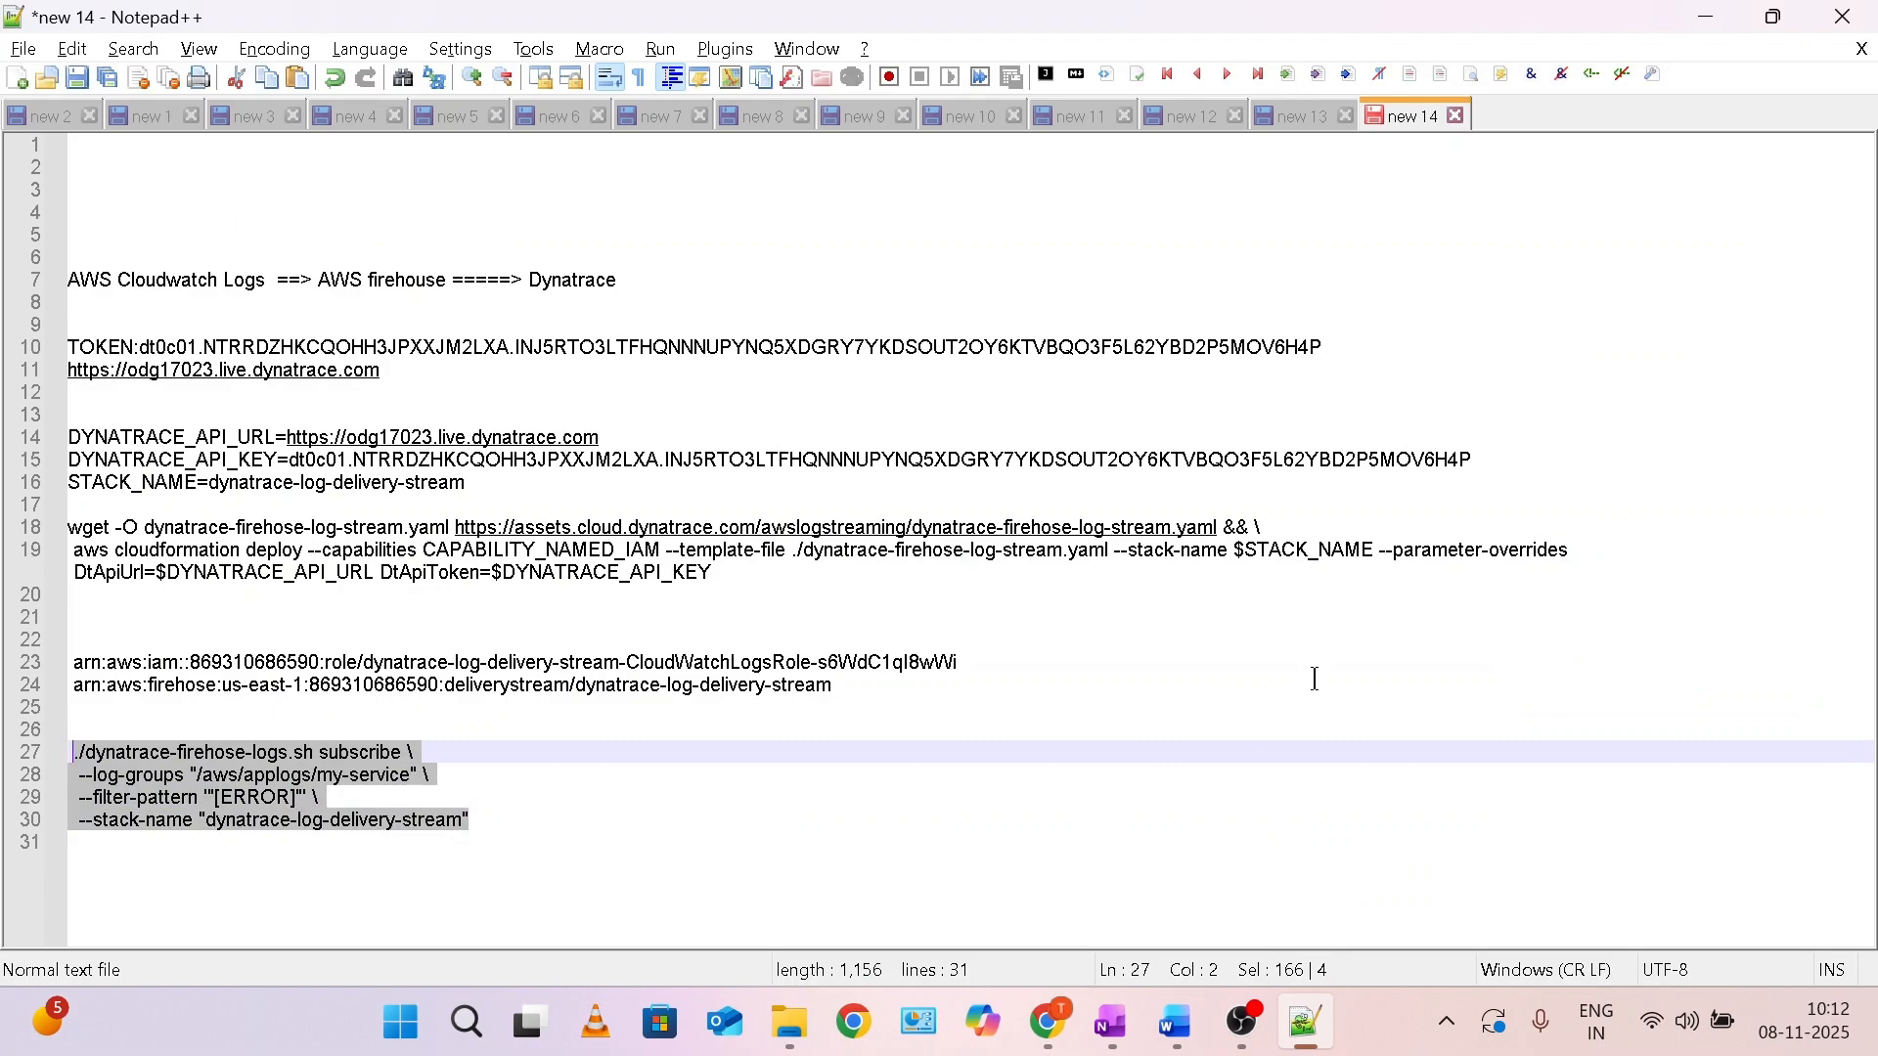
pyautogui.click(1707, 17)
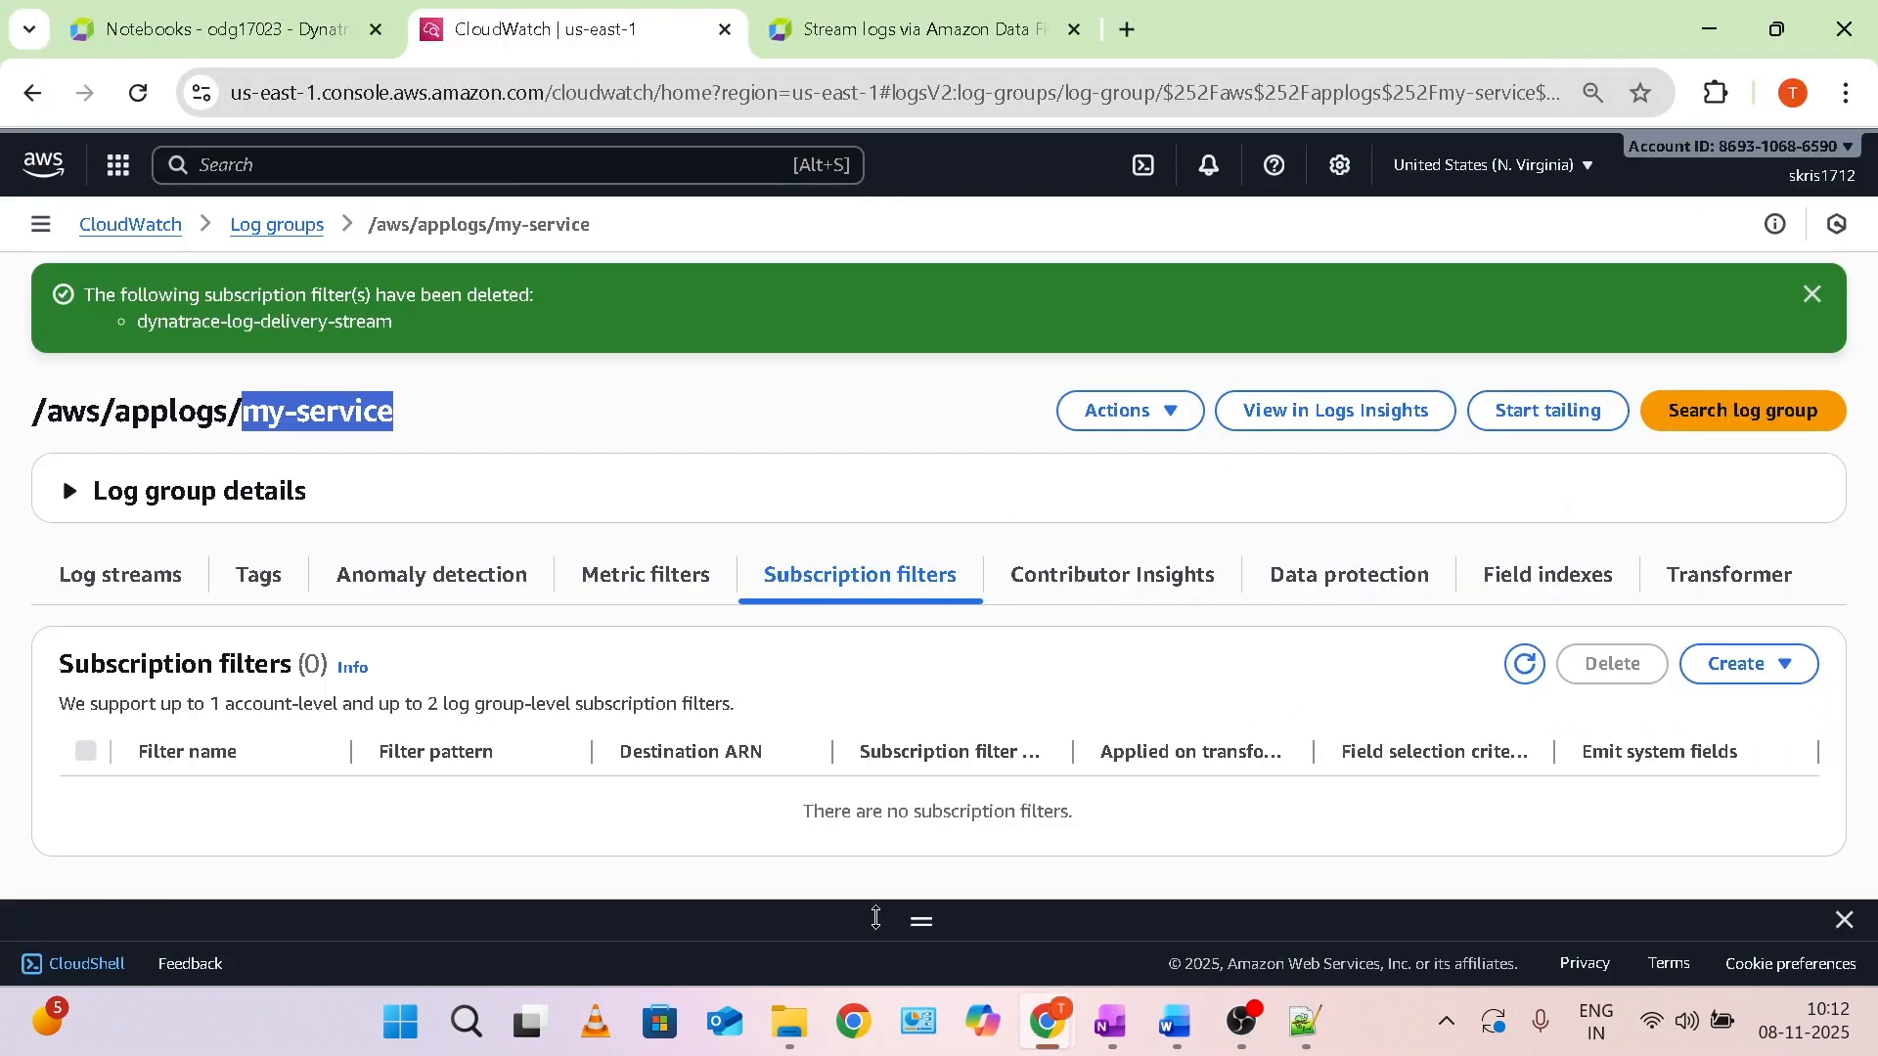
# Enlarge CloudShell, stop the running log-pushing script and clear the terminal.
pyautogui.moveTo(888, 922); pyautogui.dragTo(838, 368)
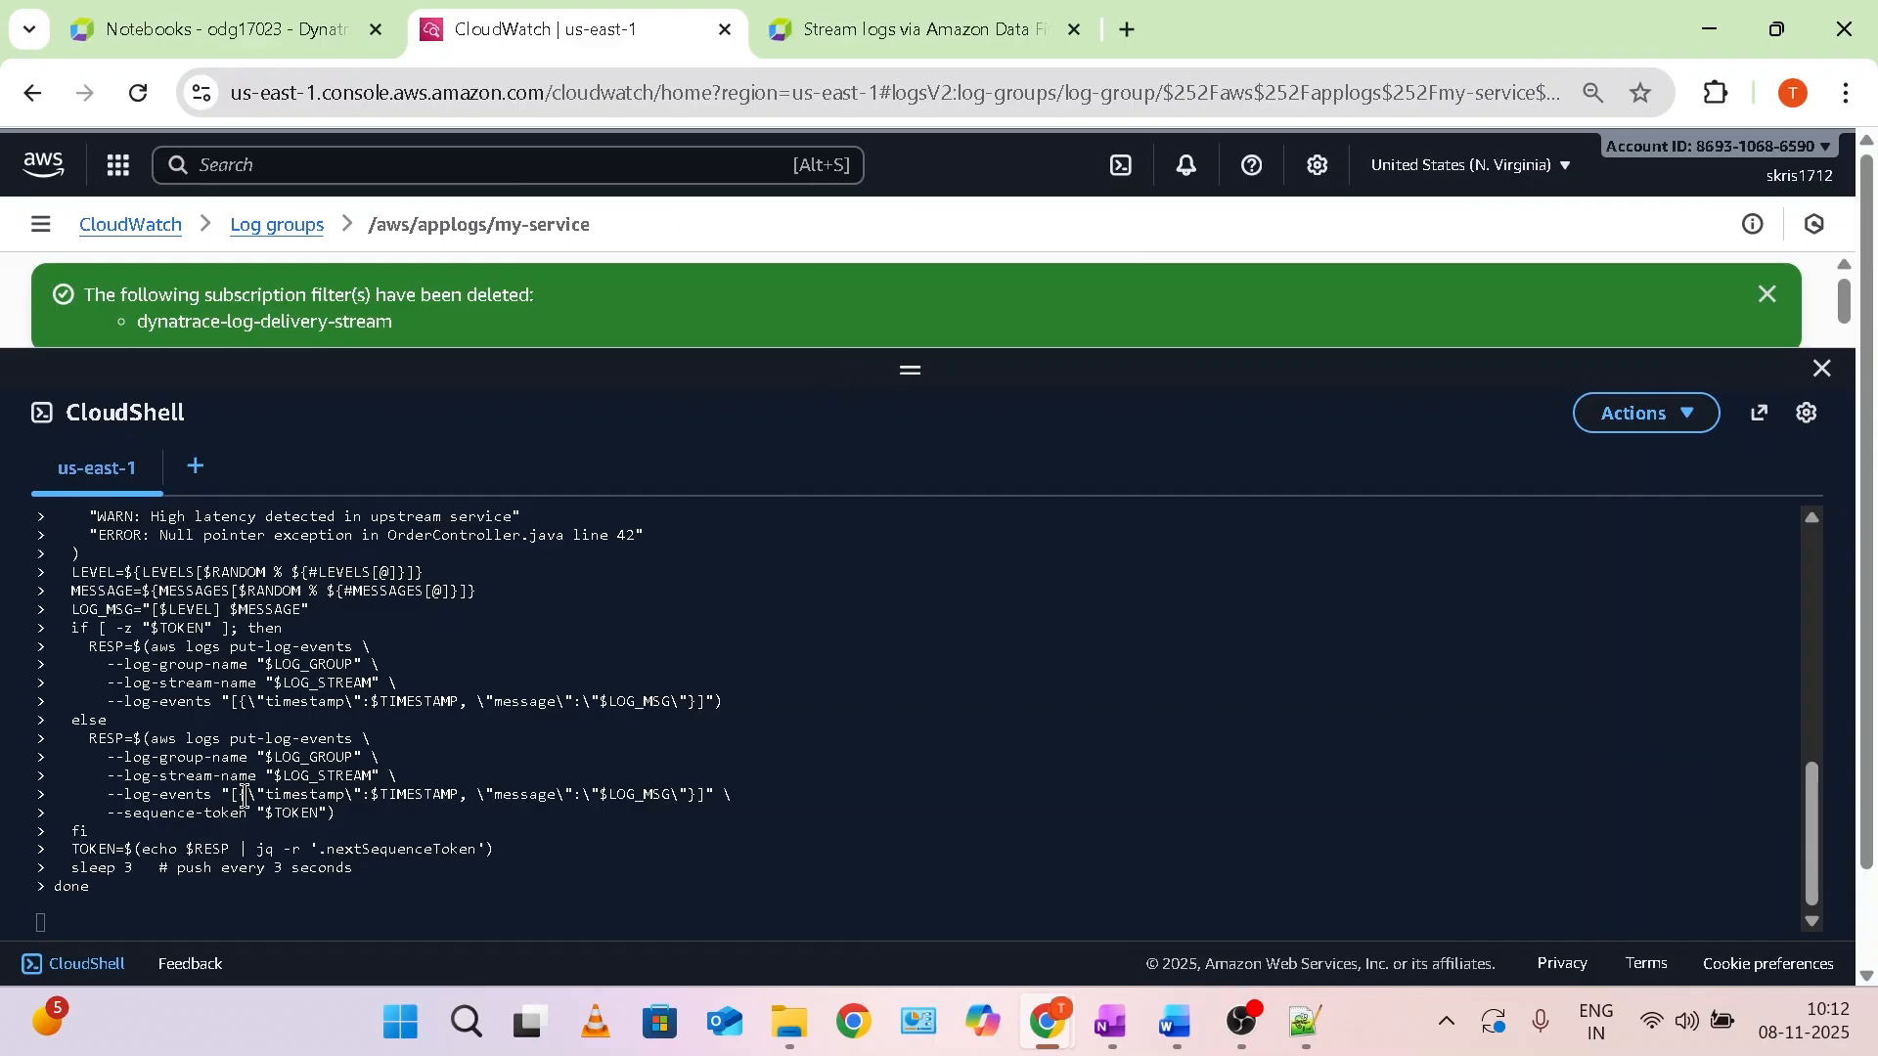
pyautogui.click(246, 797)
pyautogui.hotkey('ctrl', 'c')
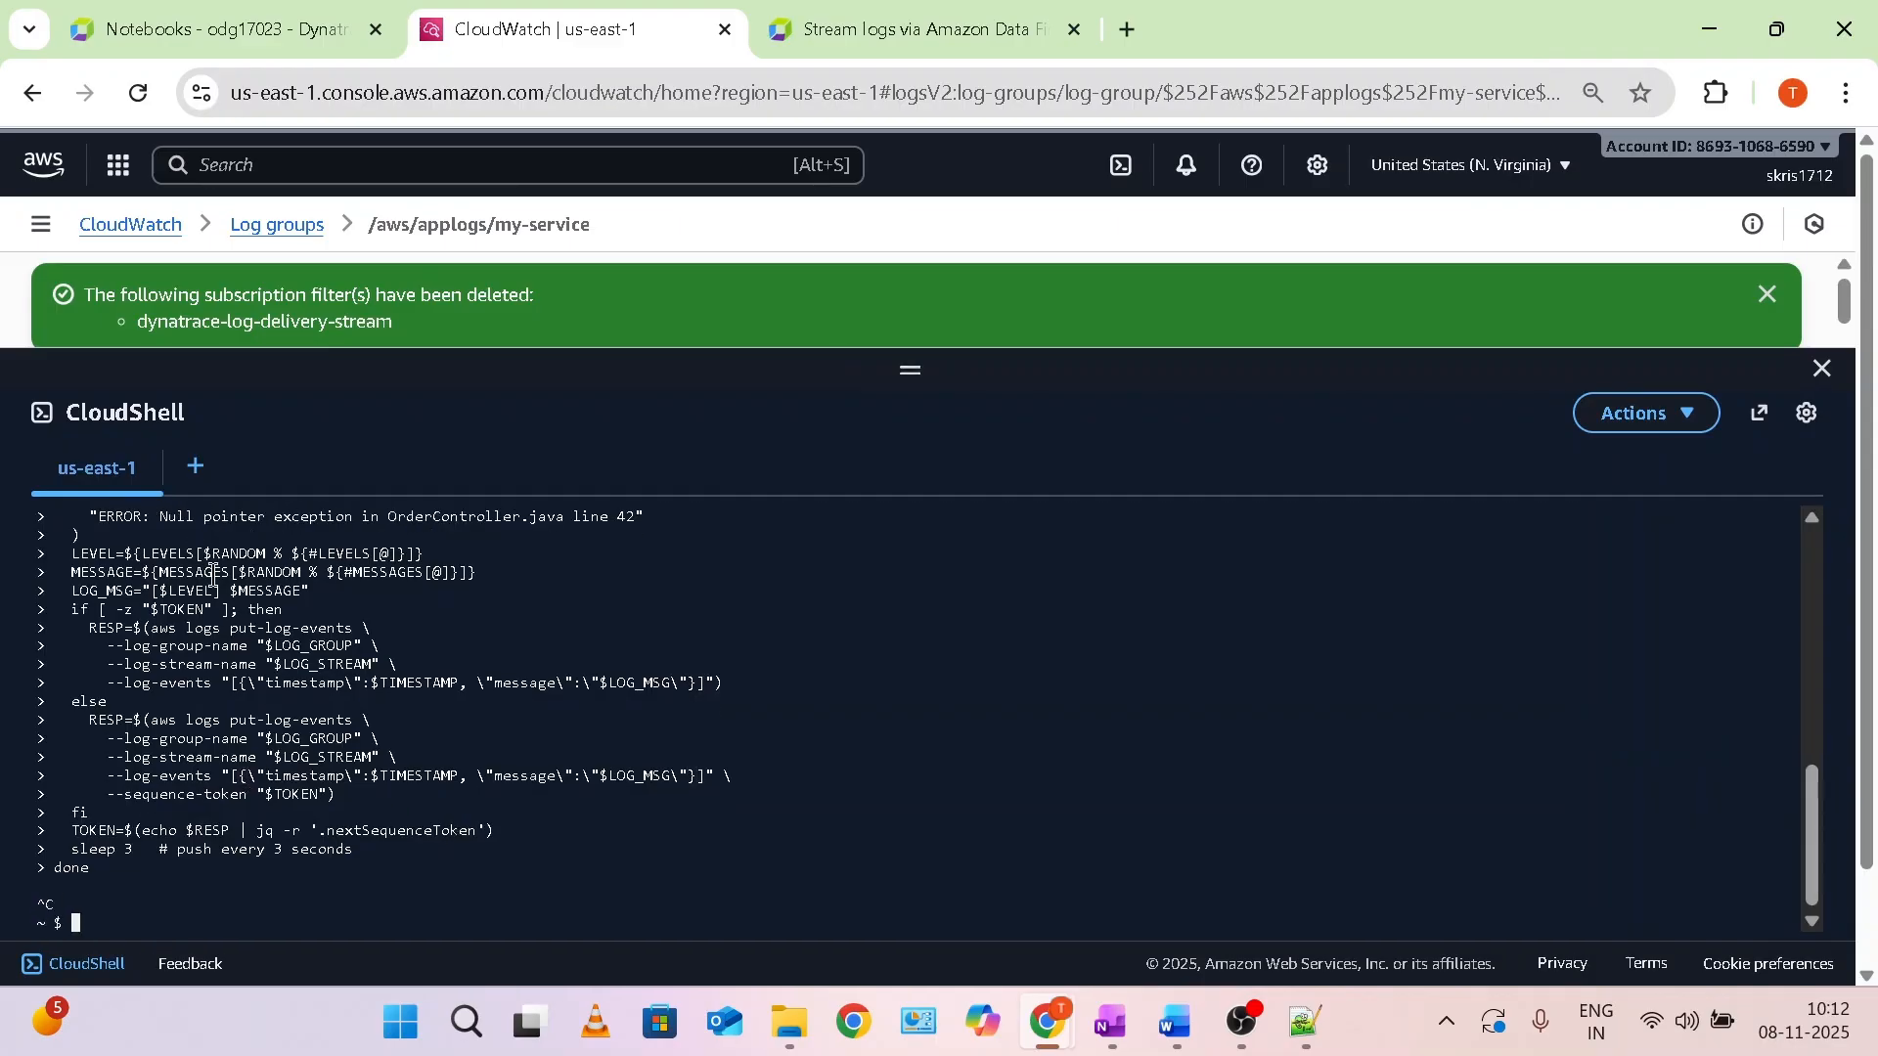
pyautogui.write('clear')
pyautogui.press('Return')
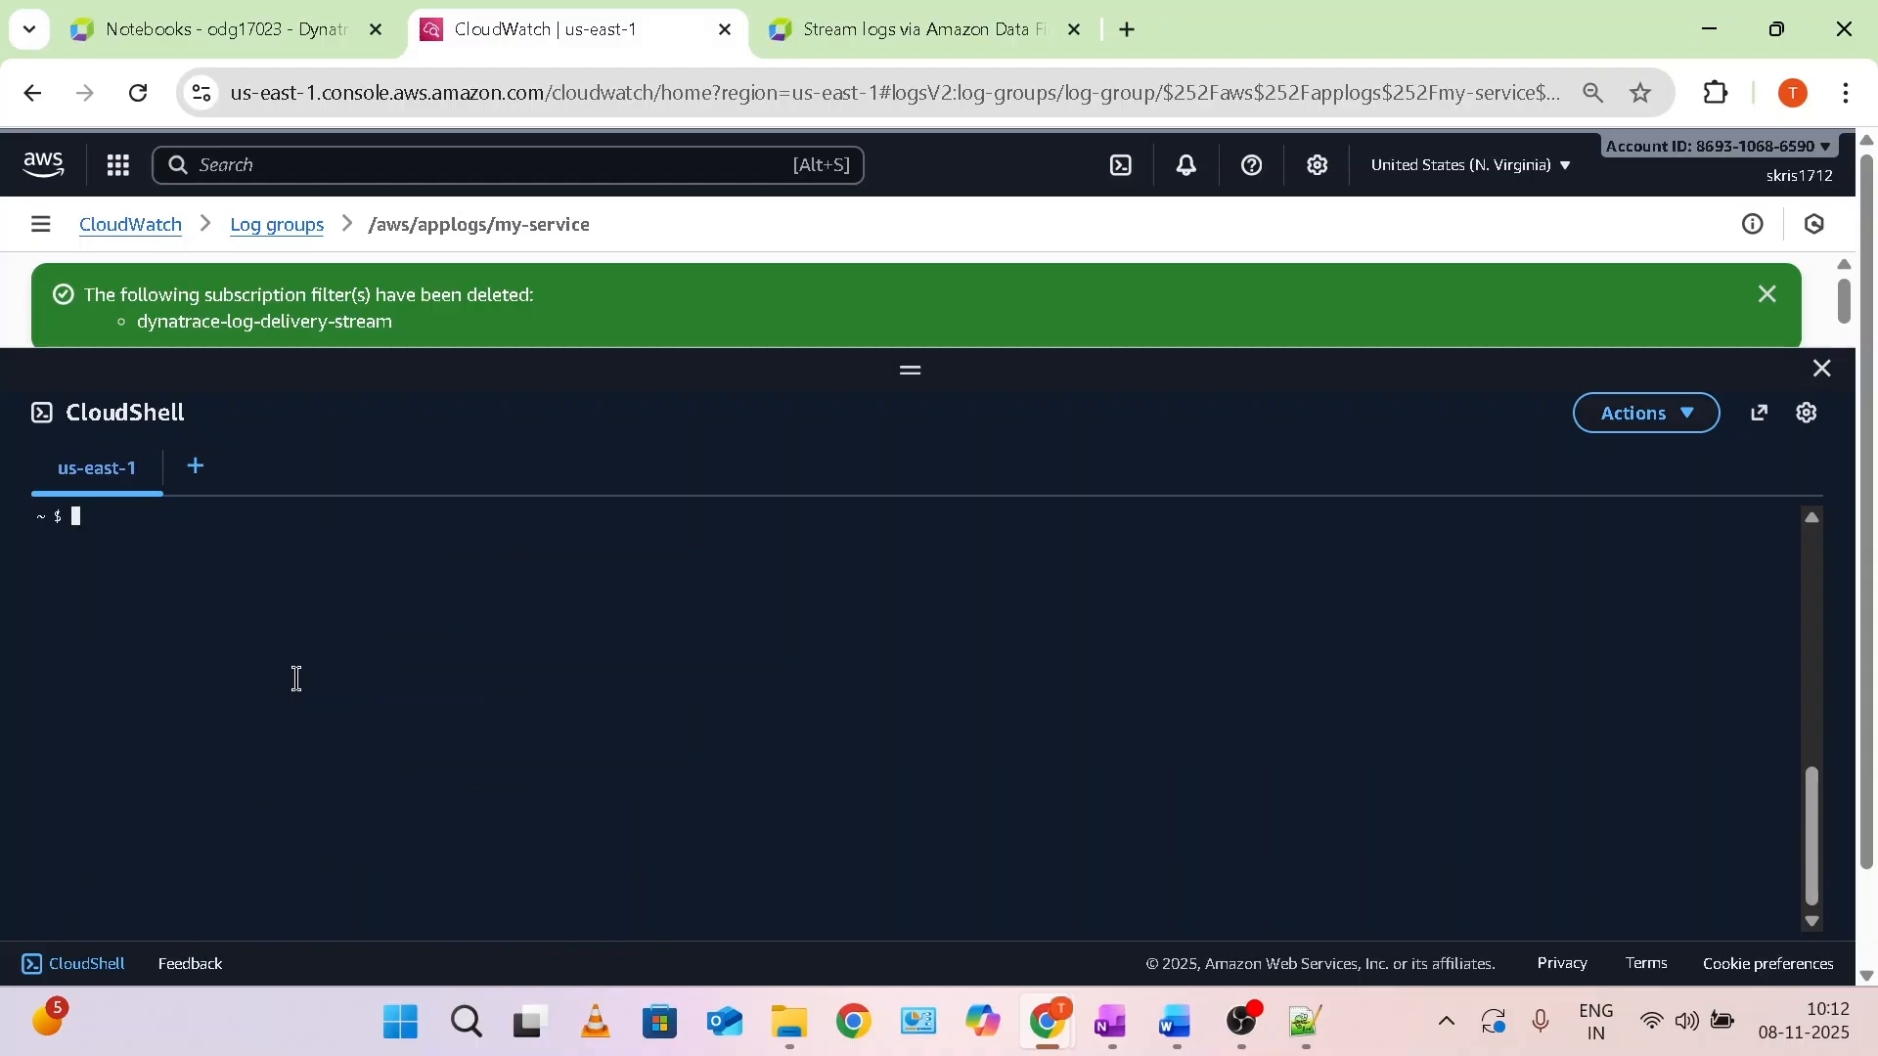
# Switch to Notepad++, remove the leading space before ./dynatrace-firehose-logs.sh and copy the whole subscribe command.
pyautogui.rightClick(296, 678)
pyautogui.click(369, 356)
pyautogui.hotkey('alt', 'Tab')
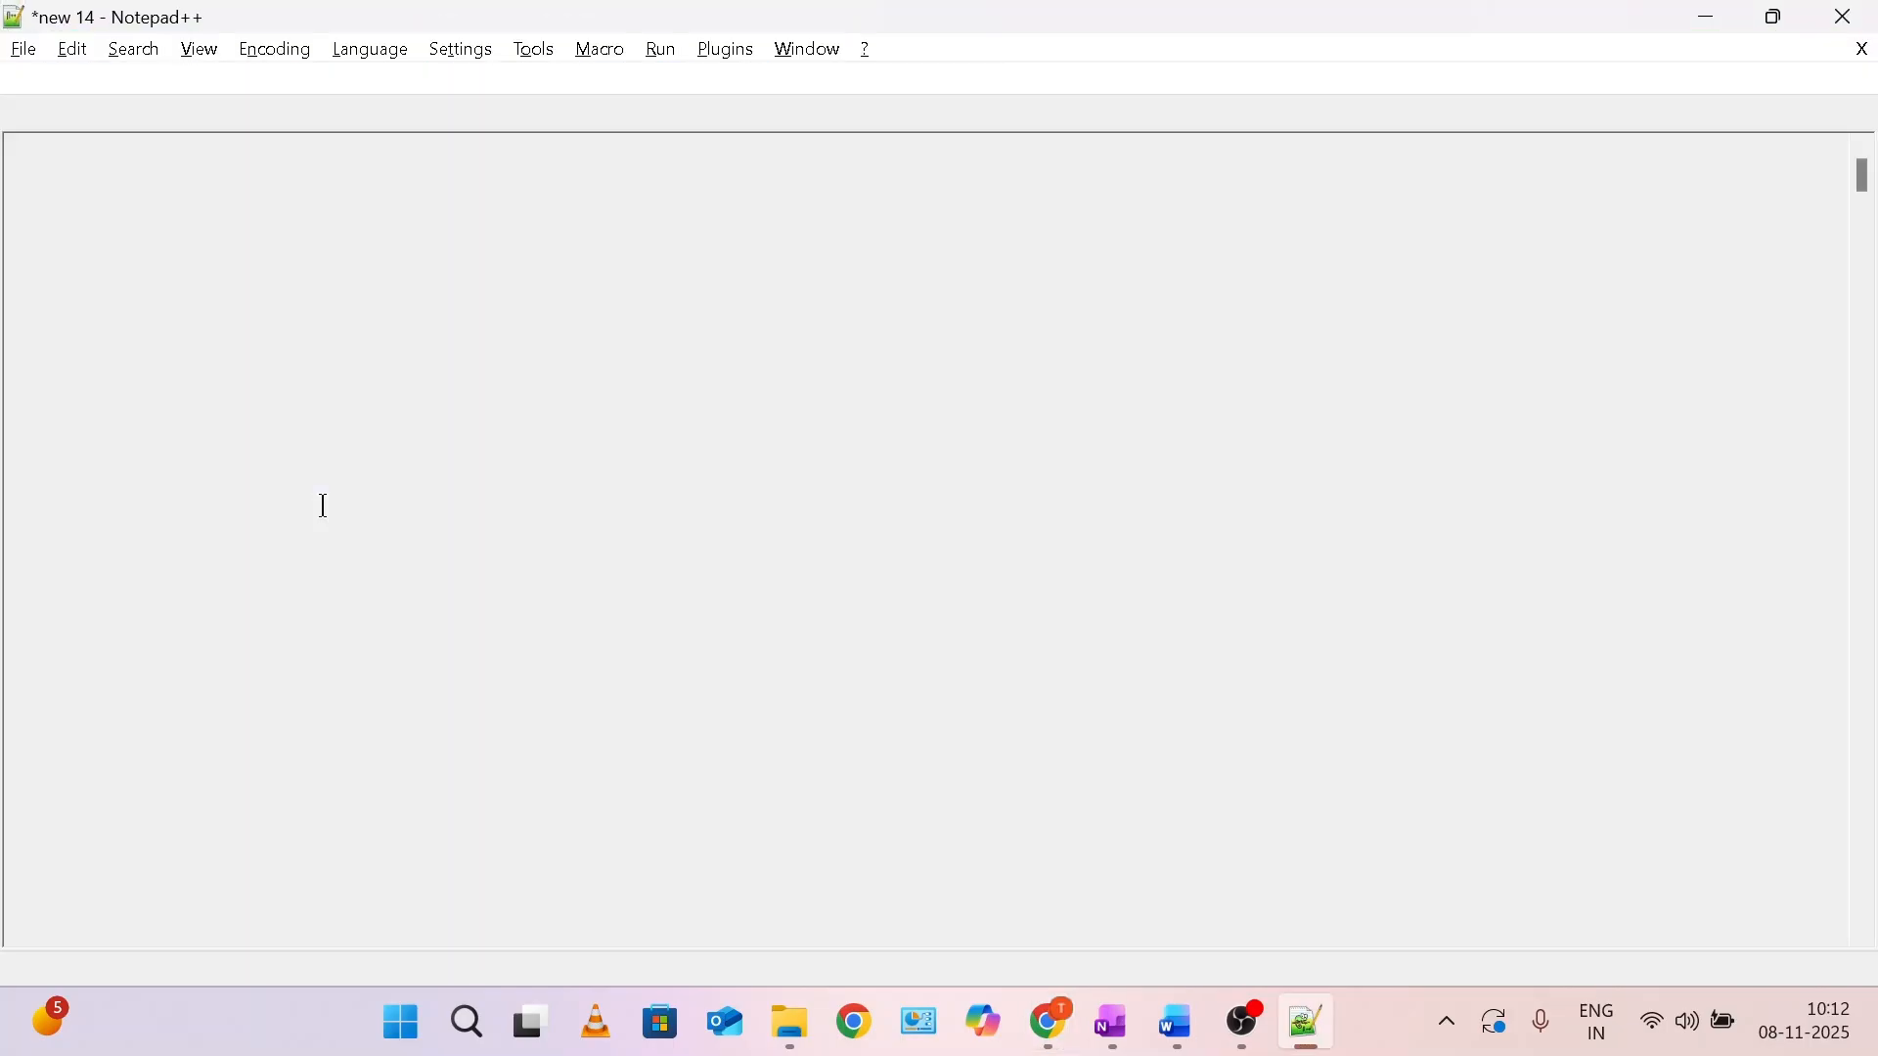
pyautogui.click(79, 756)
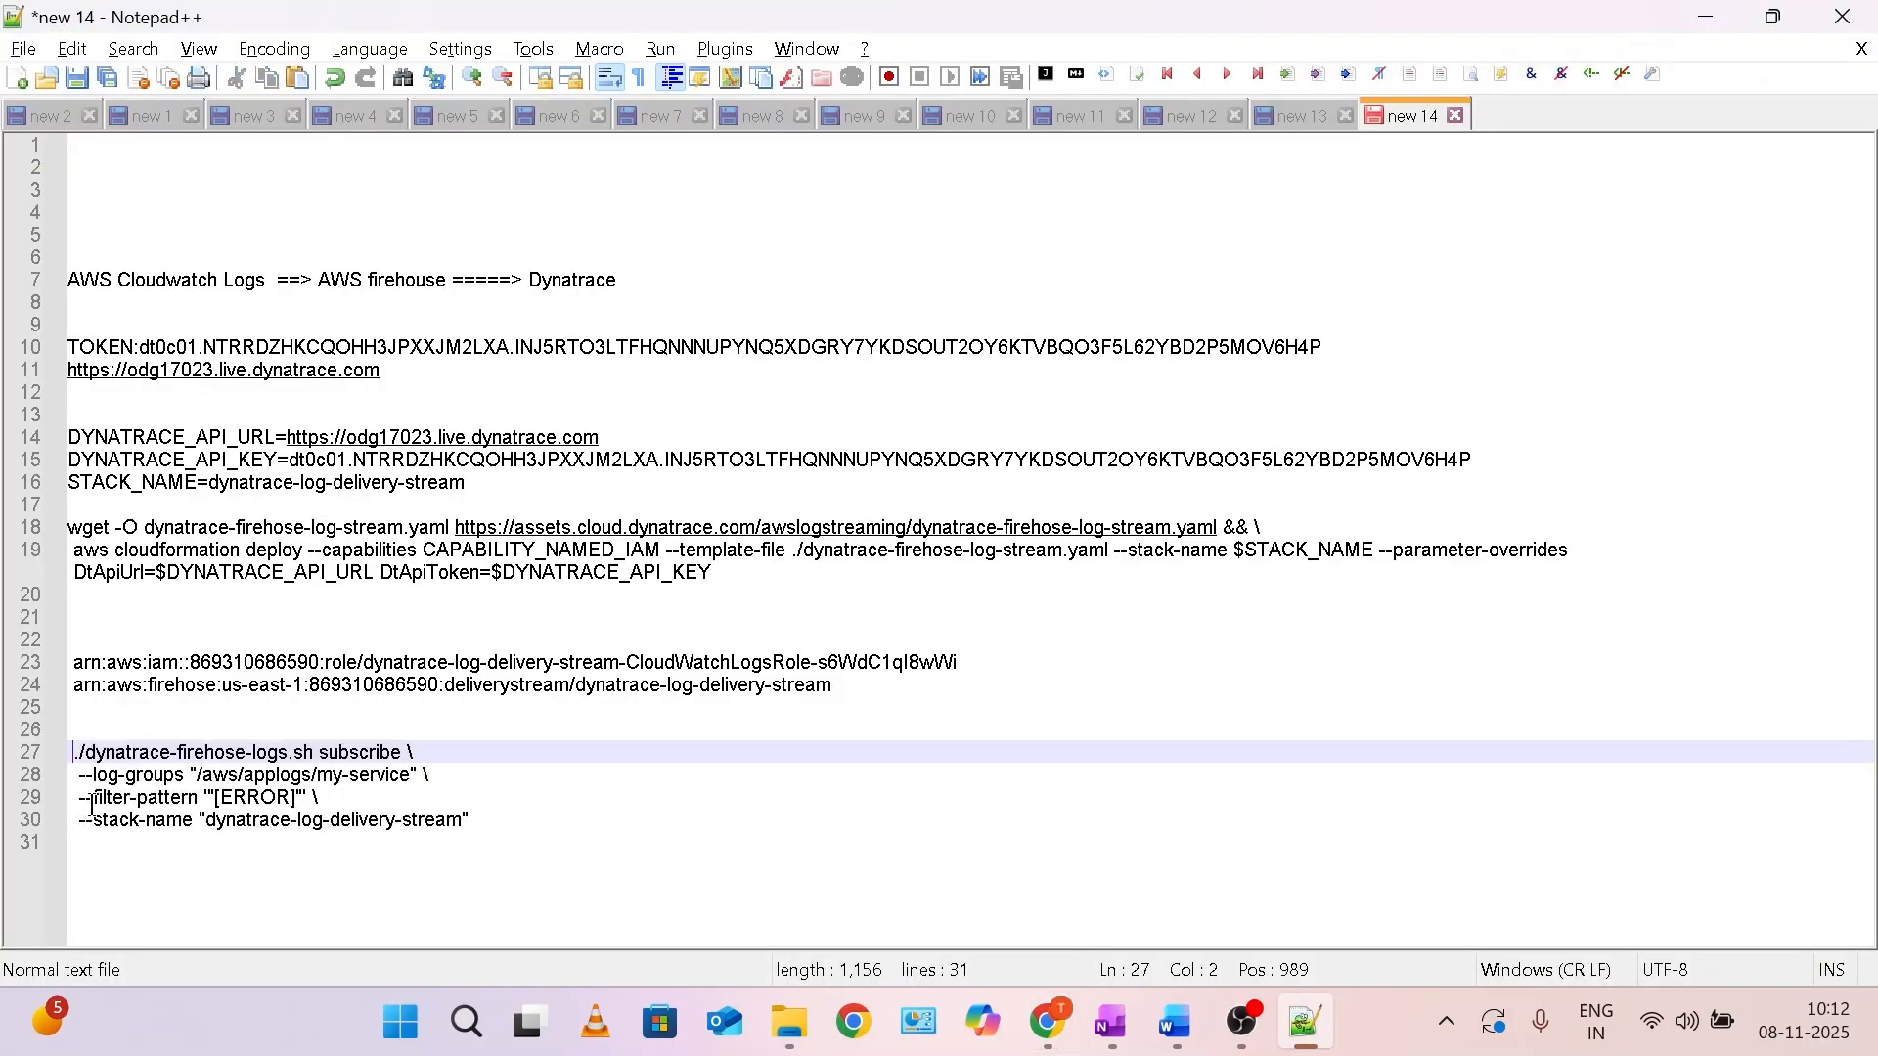
pyautogui.press('BackSpace')
pyautogui.moveTo(487, 827); pyautogui.dragTo(70, 753)
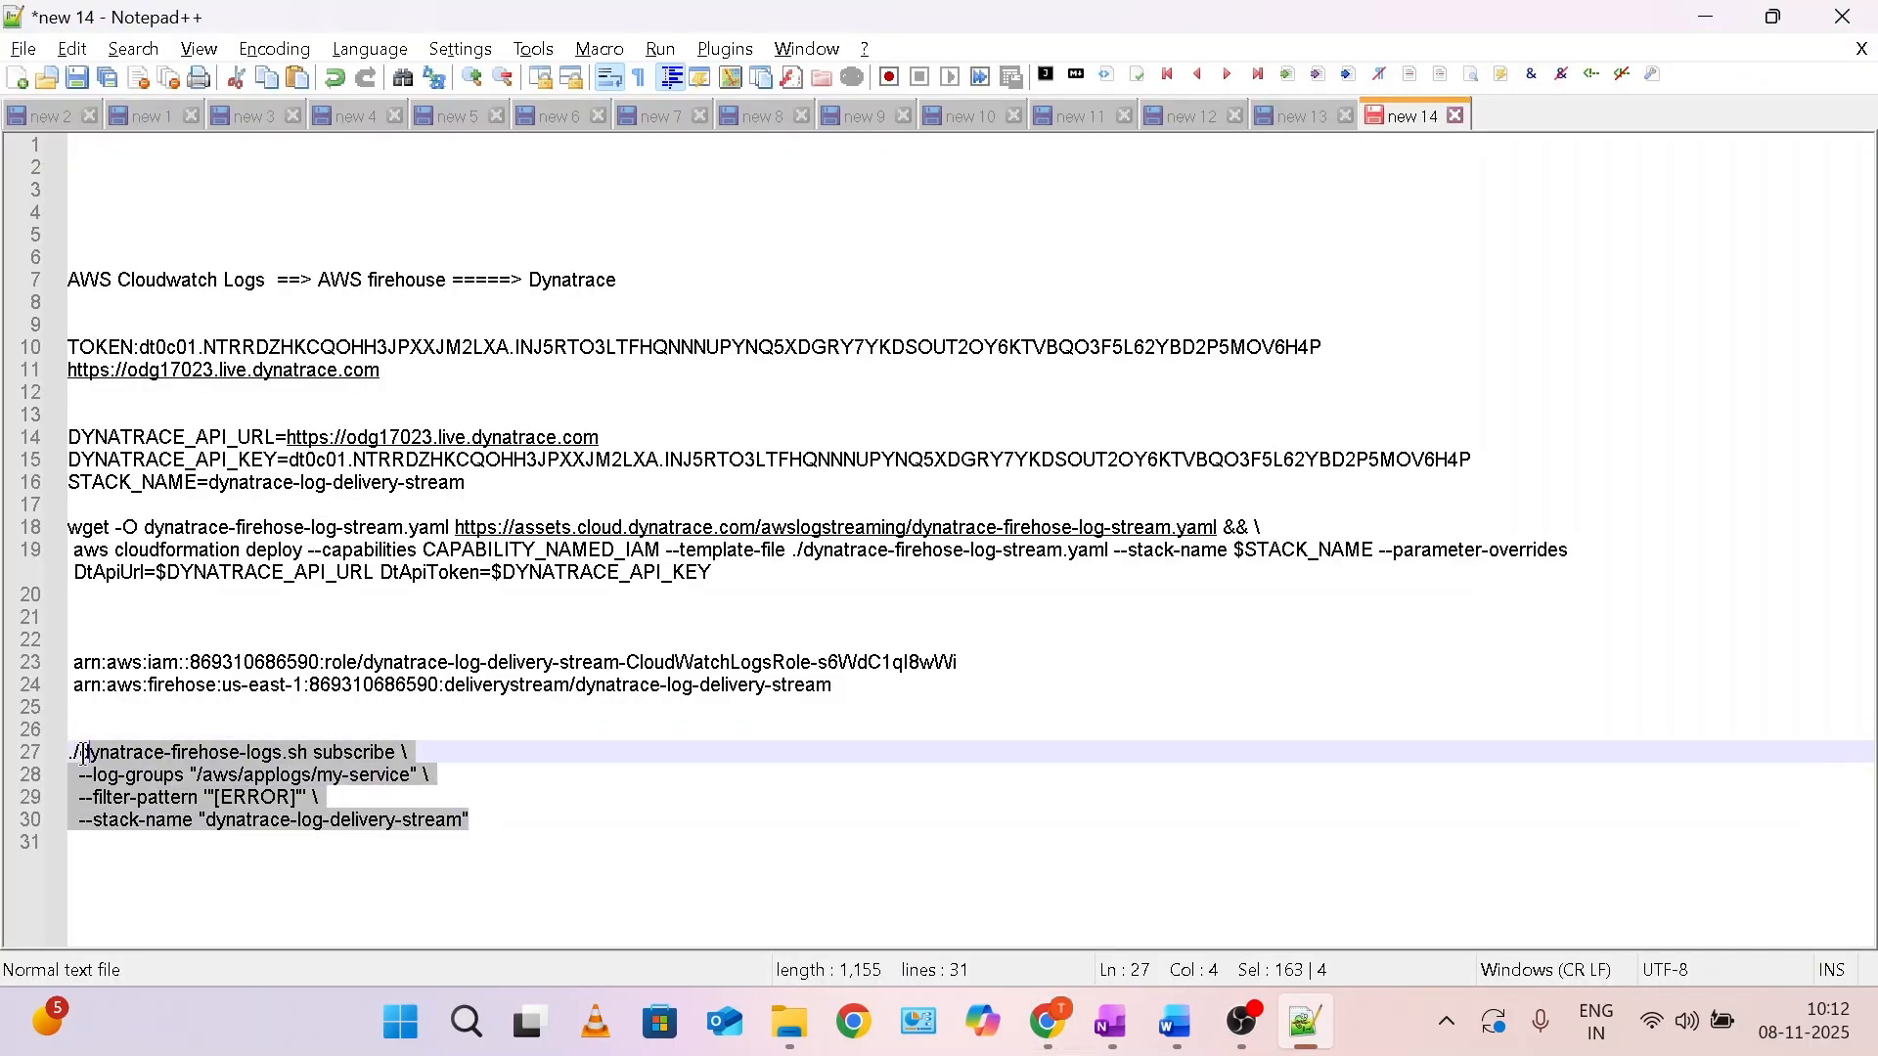
# Run the copied command in CloudShell to subscribe dynatrace-log-delivery-stream to /aws/applogs/my-service with filter pattern "[ERROR]".
pyautogui.hotkey('alt', 'Tab')
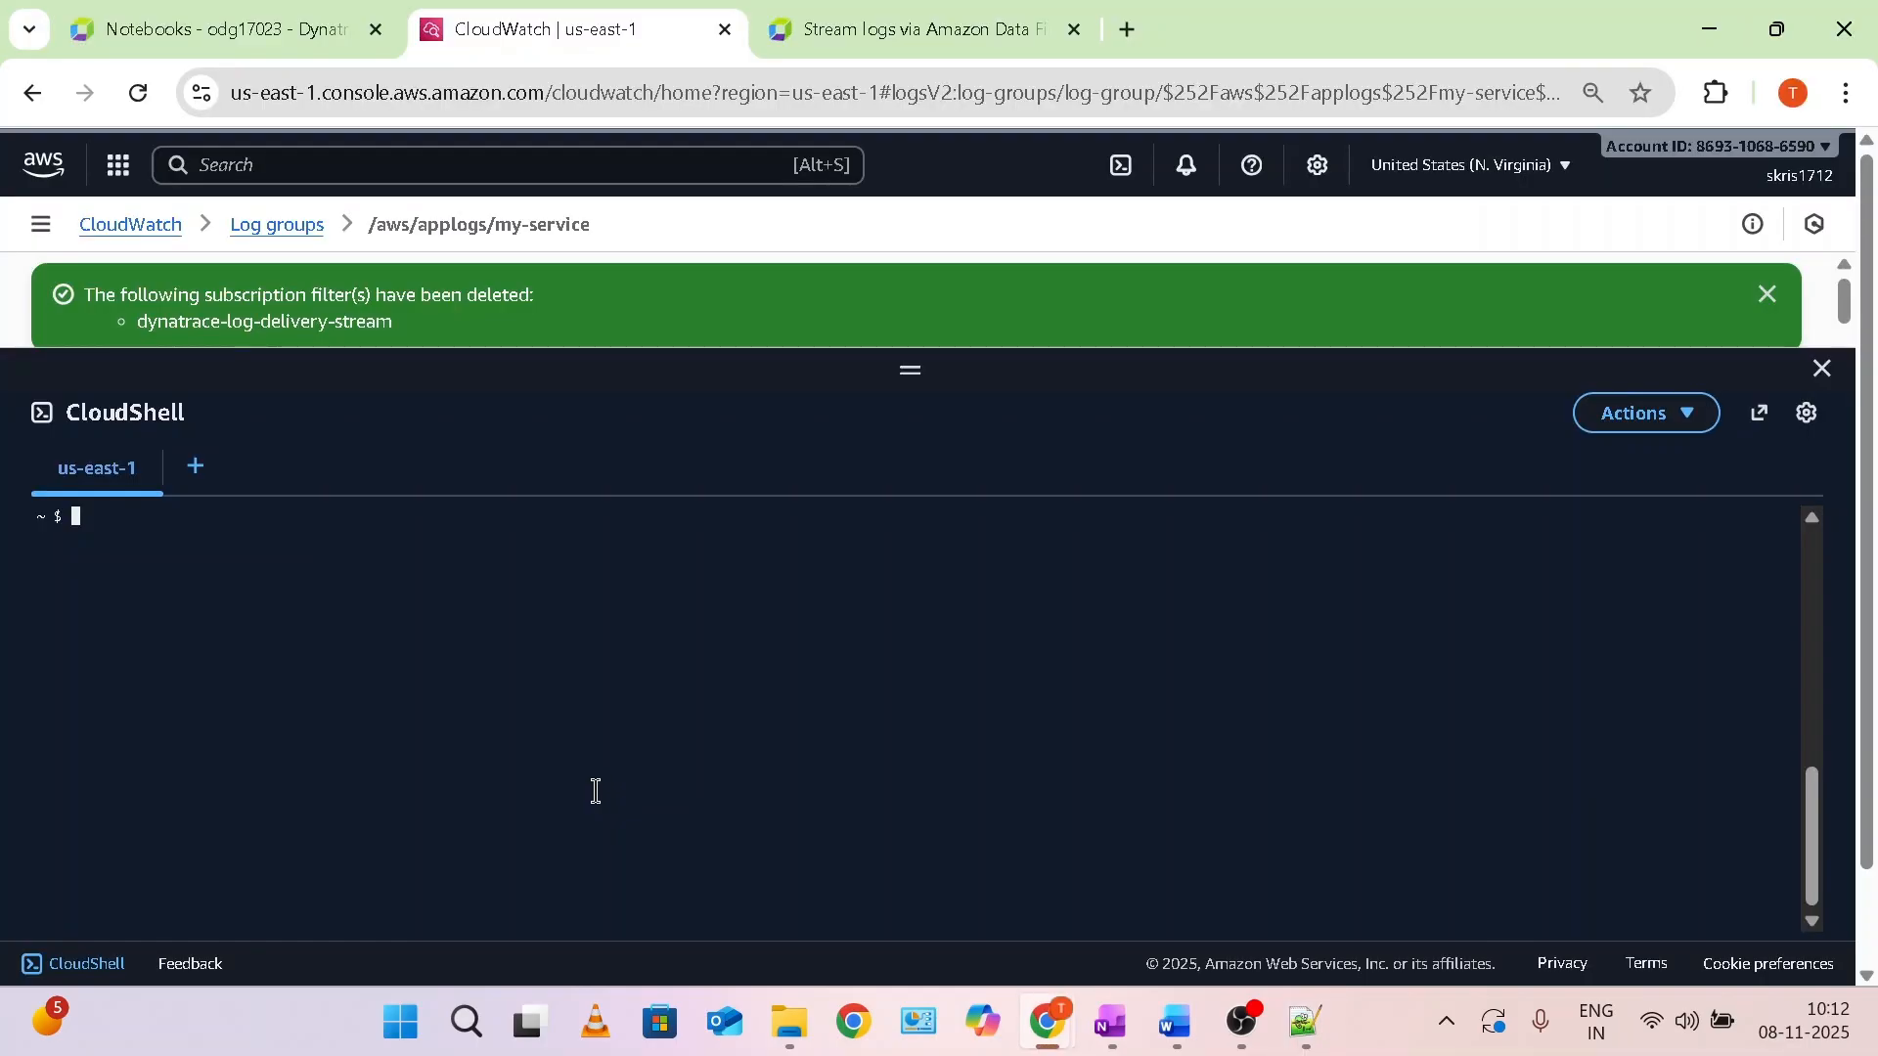
pyautogui.rightClick(596, 788)
pyautogui.click(684, 466)
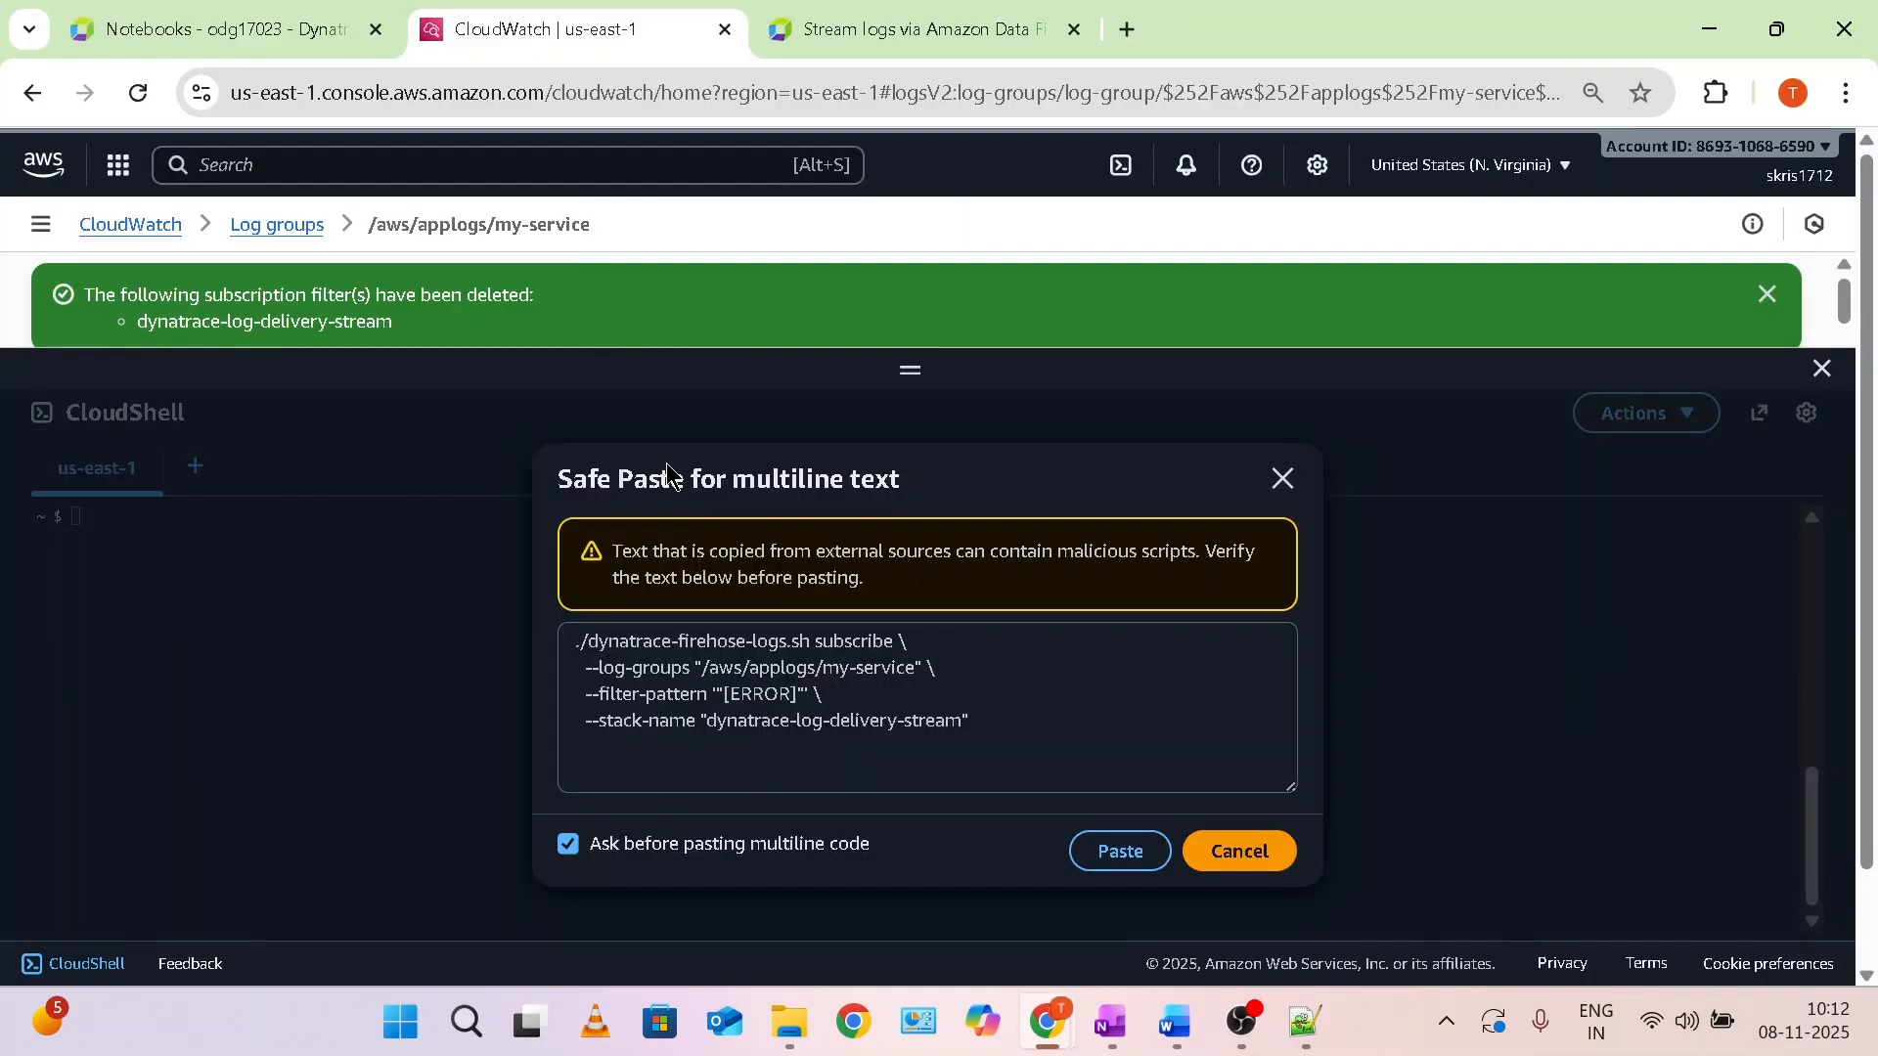
pyautogui.click(1130, 853)
pyautogui.press('Return')
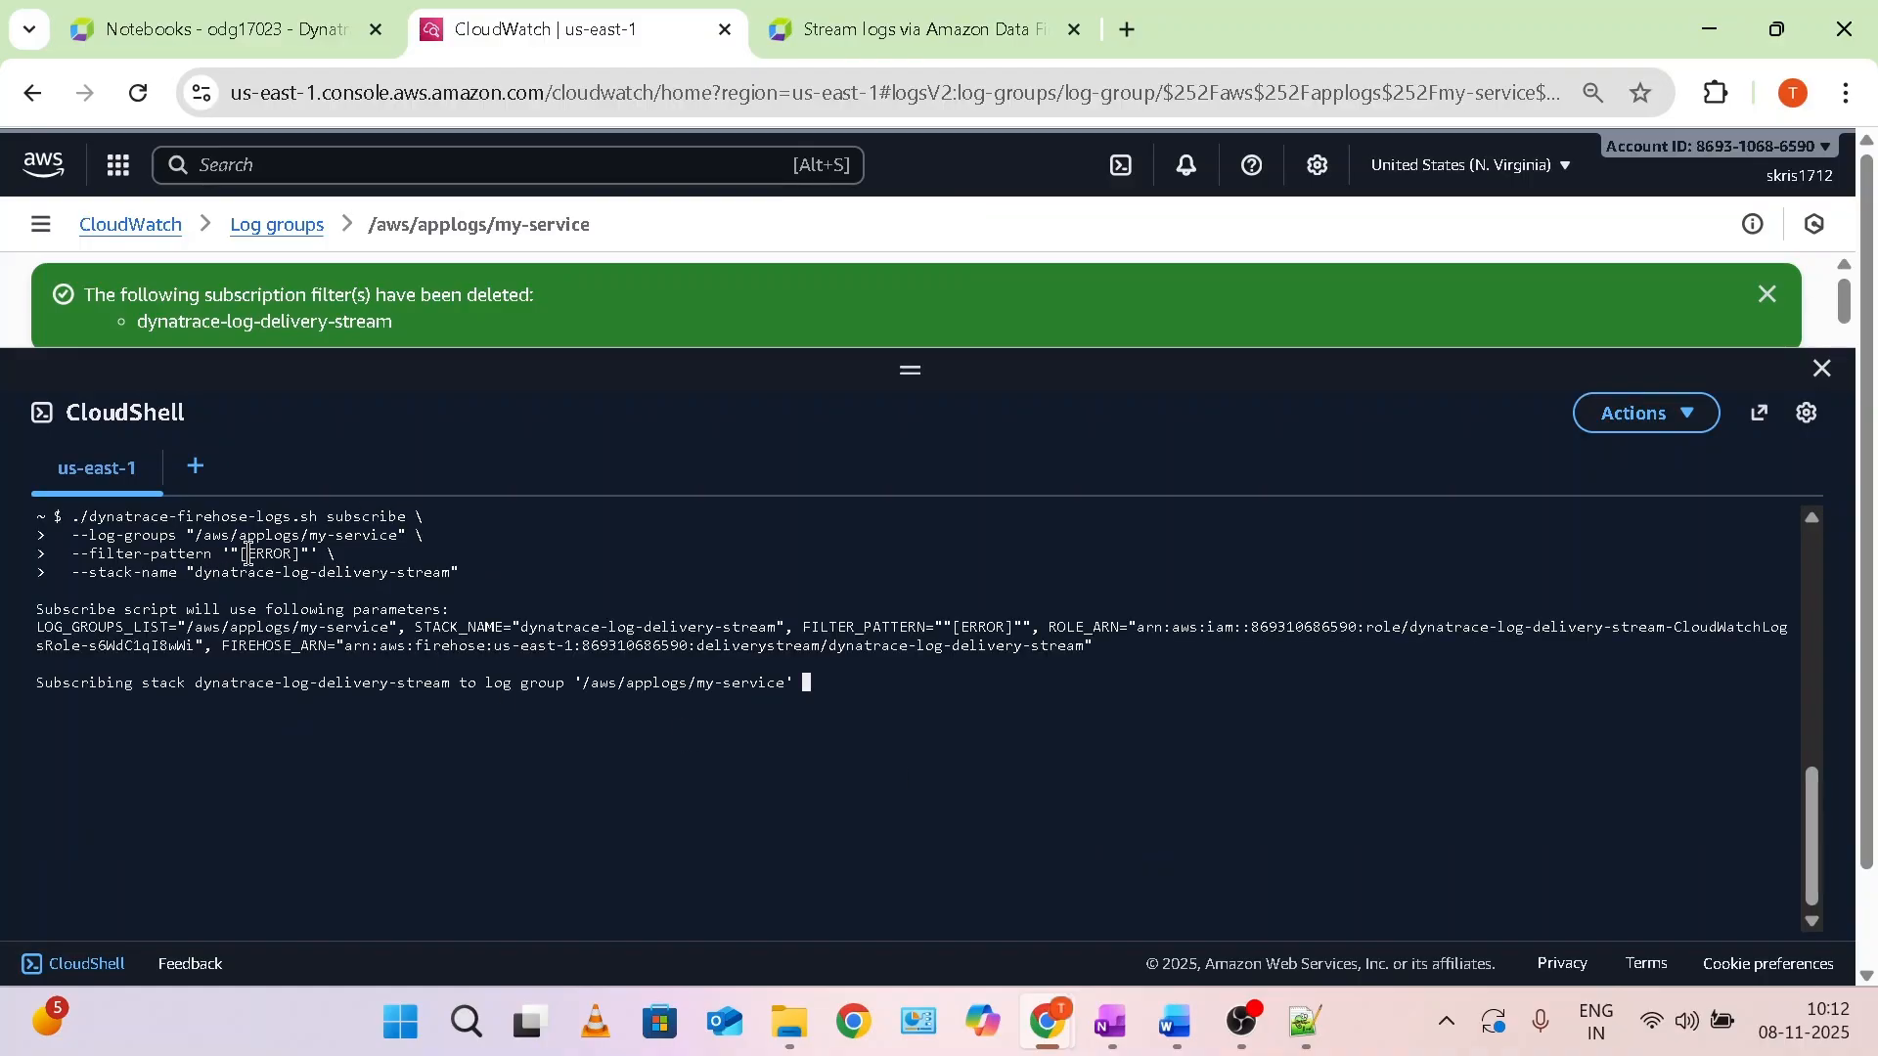
pyautogui.moveTo(401, 724); pyautogui.dragTo(108, 708)
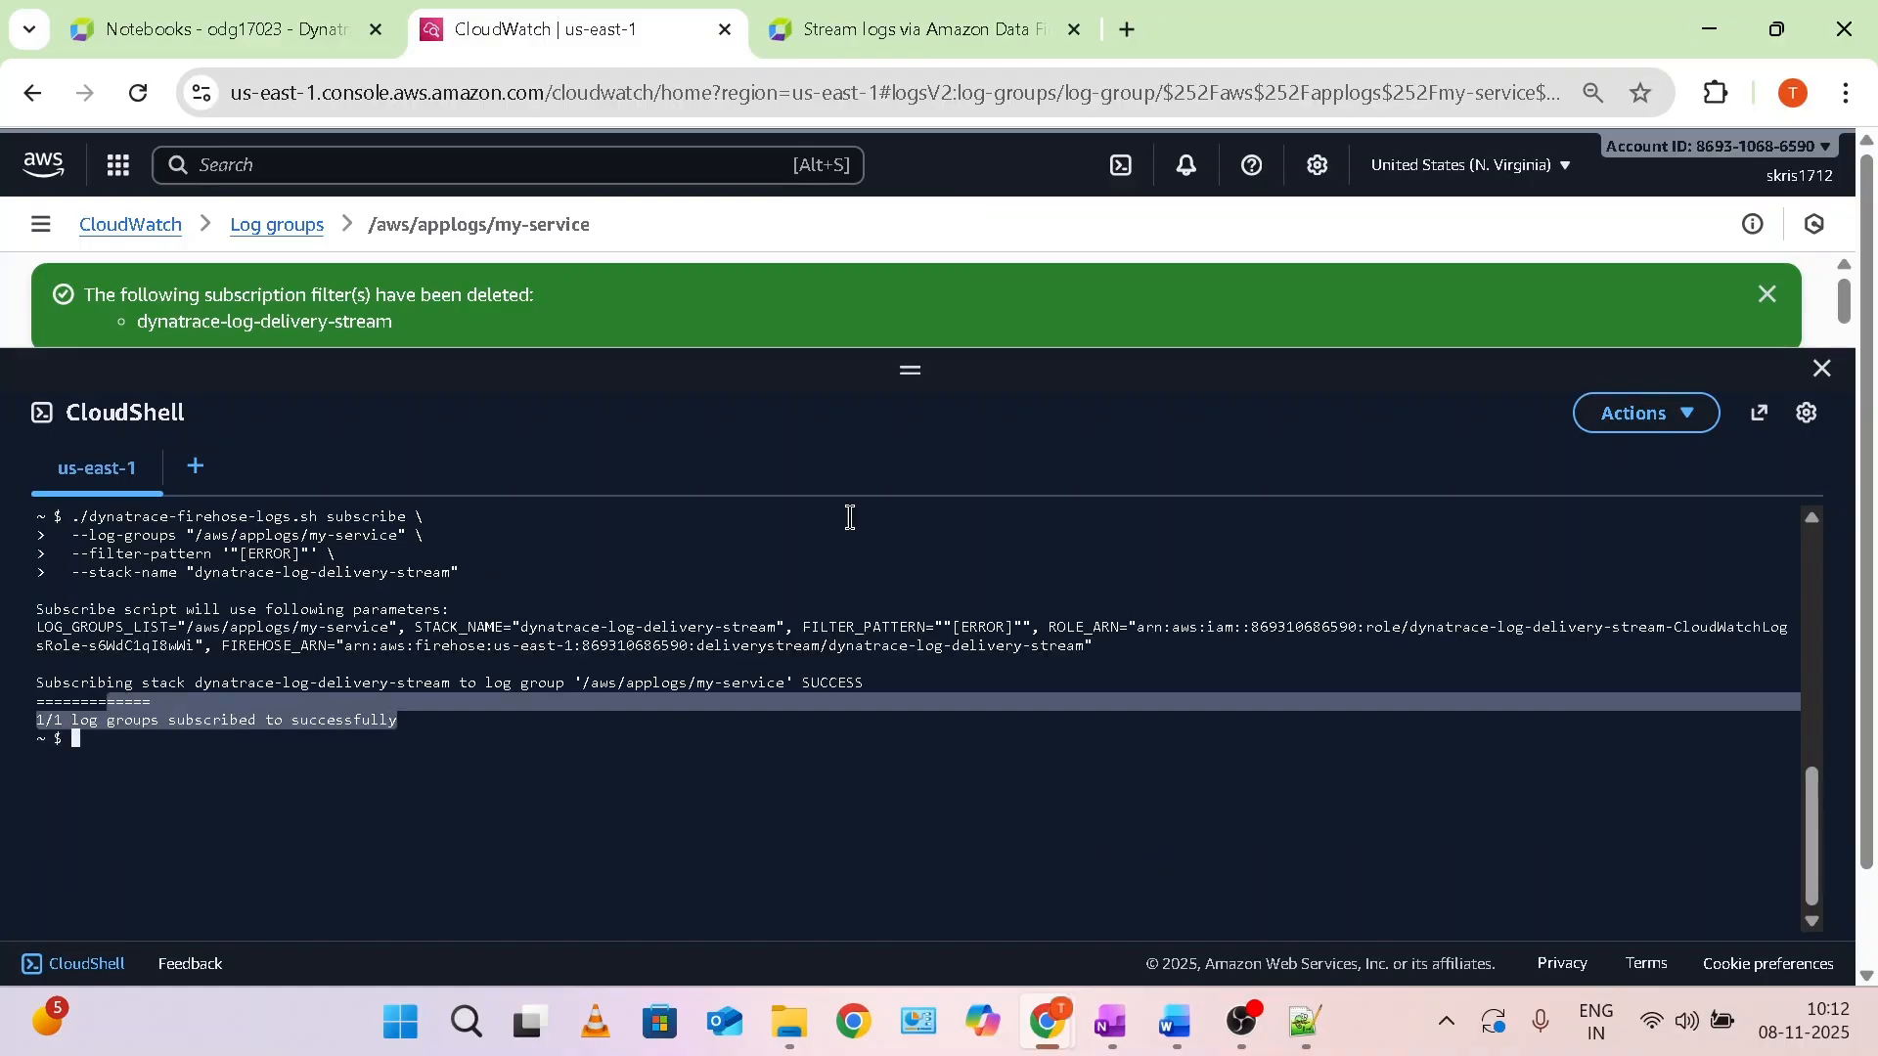
# Refresh the my-service log group's subscription filters and examine the filter type and filter pattern columns.
pyautogui.moveTo(905, 368); pyautogui.dragTo(920, 841)
pyautogui.click(1504, 665)
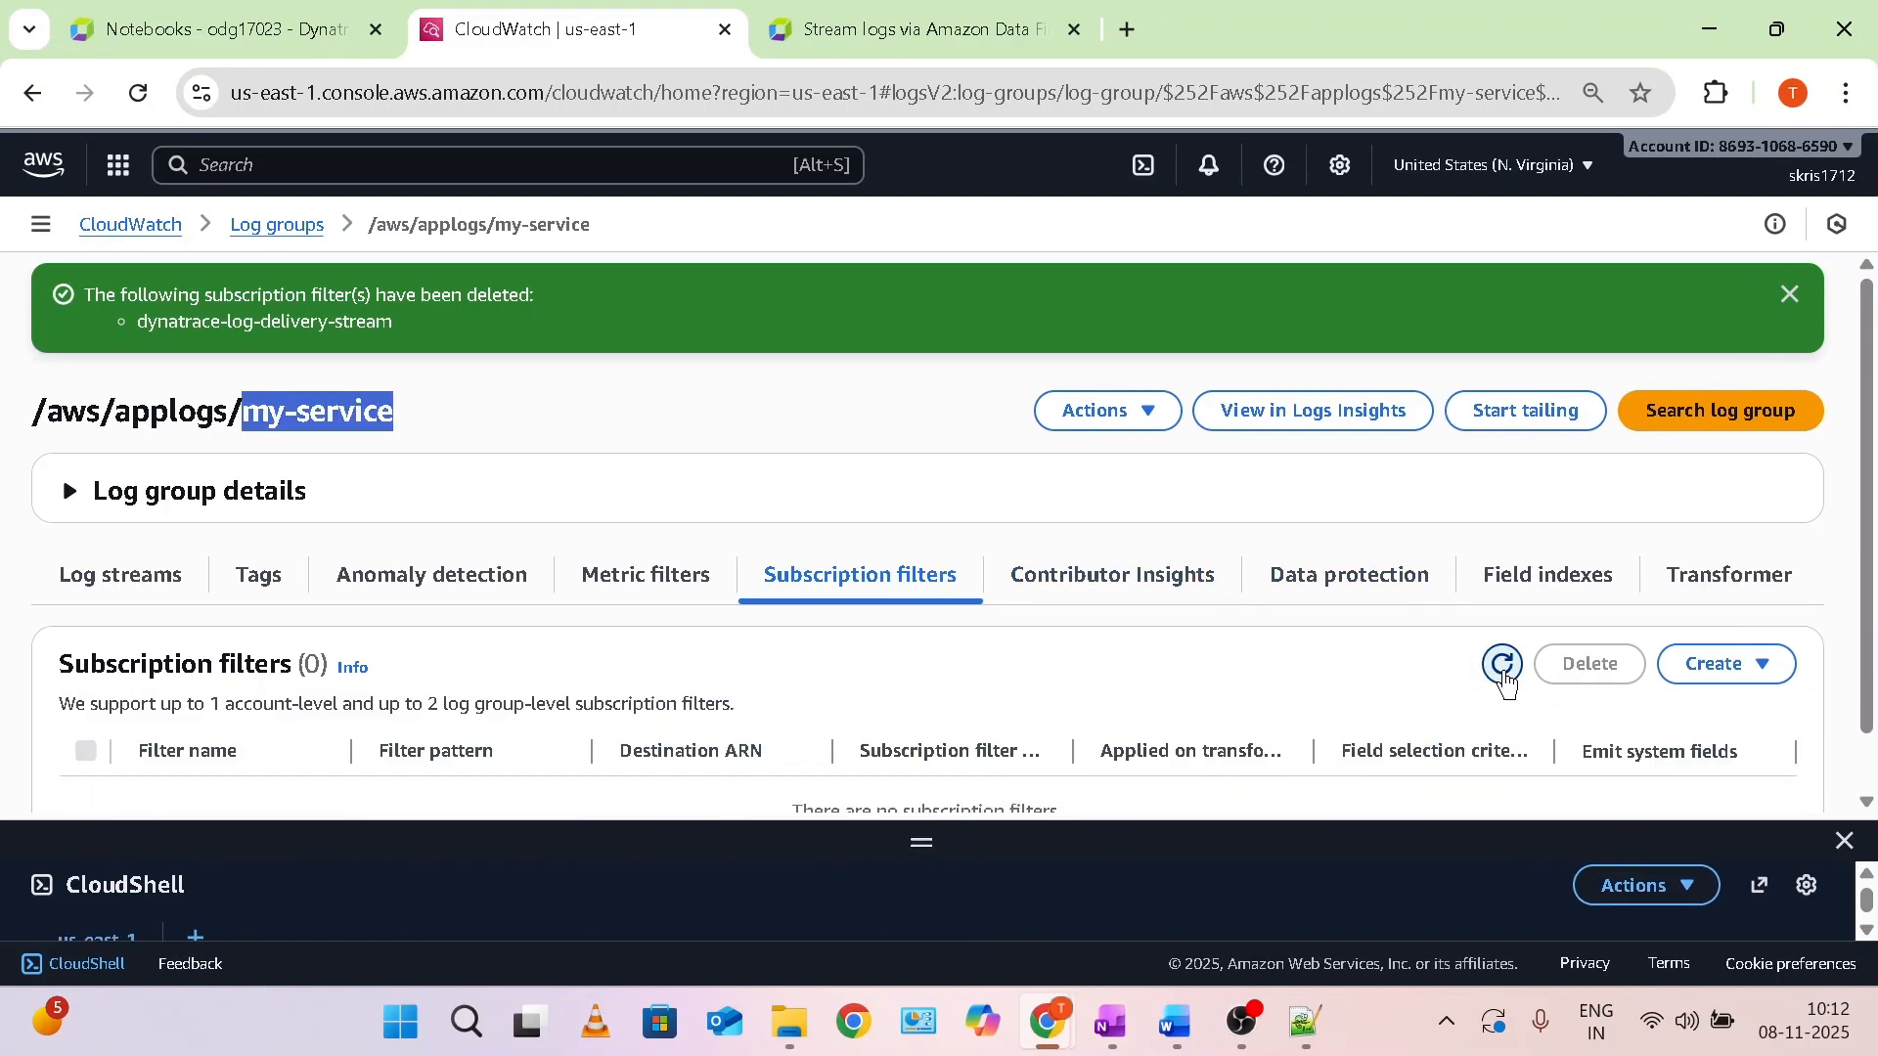
pyautogui.scroll(-1, 1224, 646)
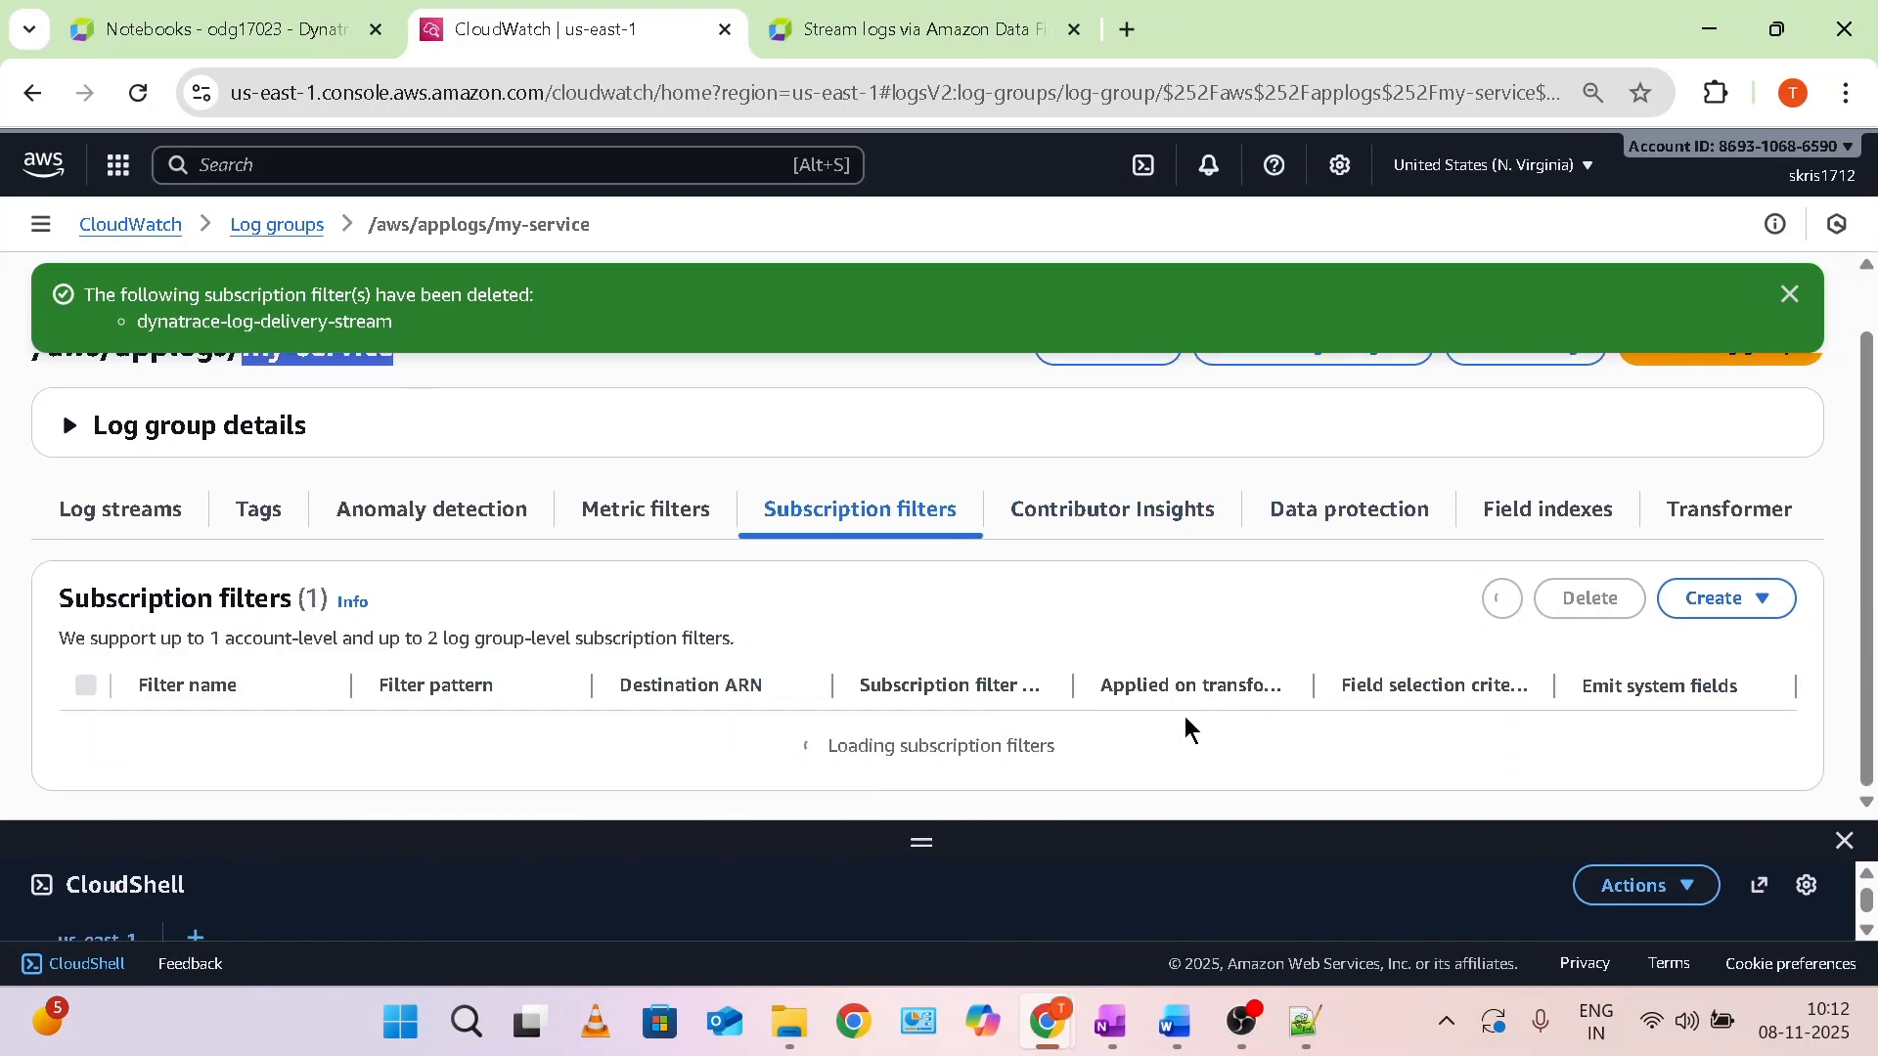
pyautogui.moveTo(868, 757); pyautogui.dragTo(1024, 755)
pyautogui.moveTo(1076, 684); pyautogui.dragTo(1193, 690)
pyautogui.moveTo(388, 687); pyautogui.dragTo(507, 689)
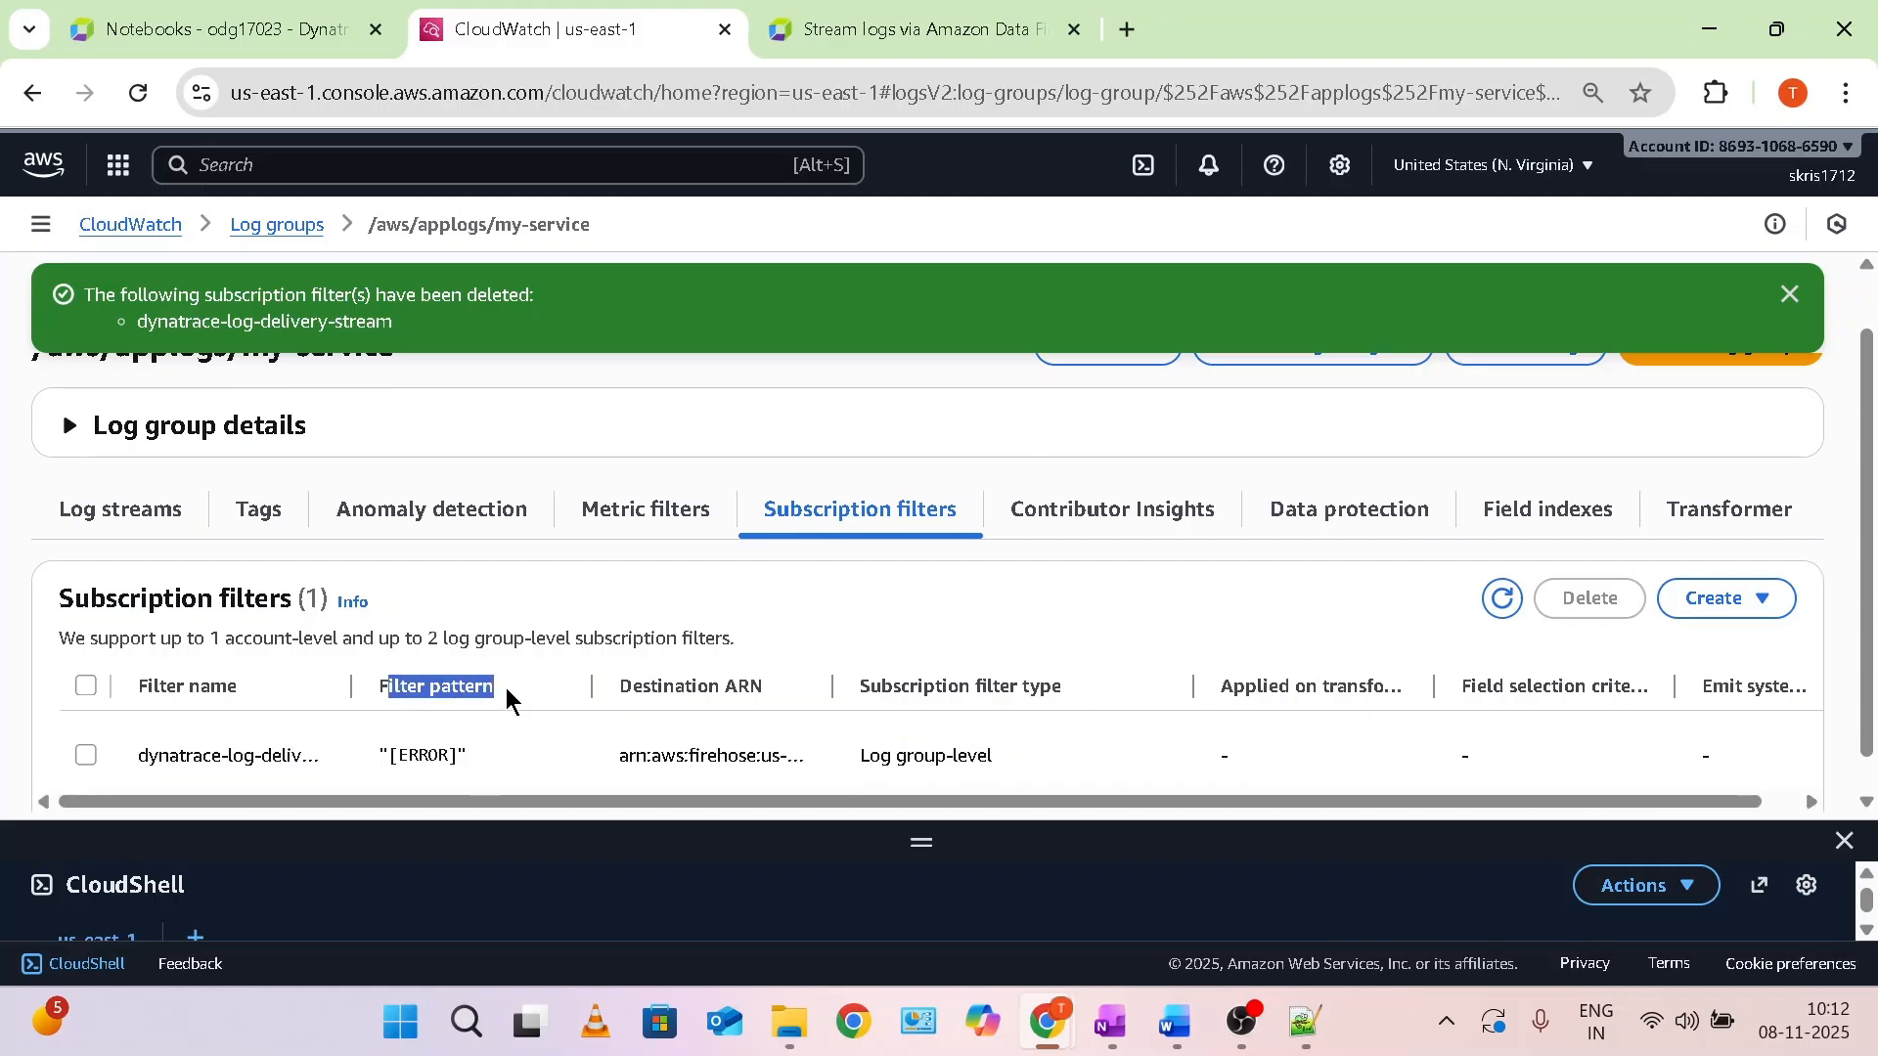
pyautogui.moveTo(390, 755); pyautogui.dragTo(458, 764)
pyautogui.doubleClick(437, 754)
# Bring the CloudShell terminal back into view and clear its output.
pyautogui.moveTo(947, 853); pyautogui.dragTo(924, 580)
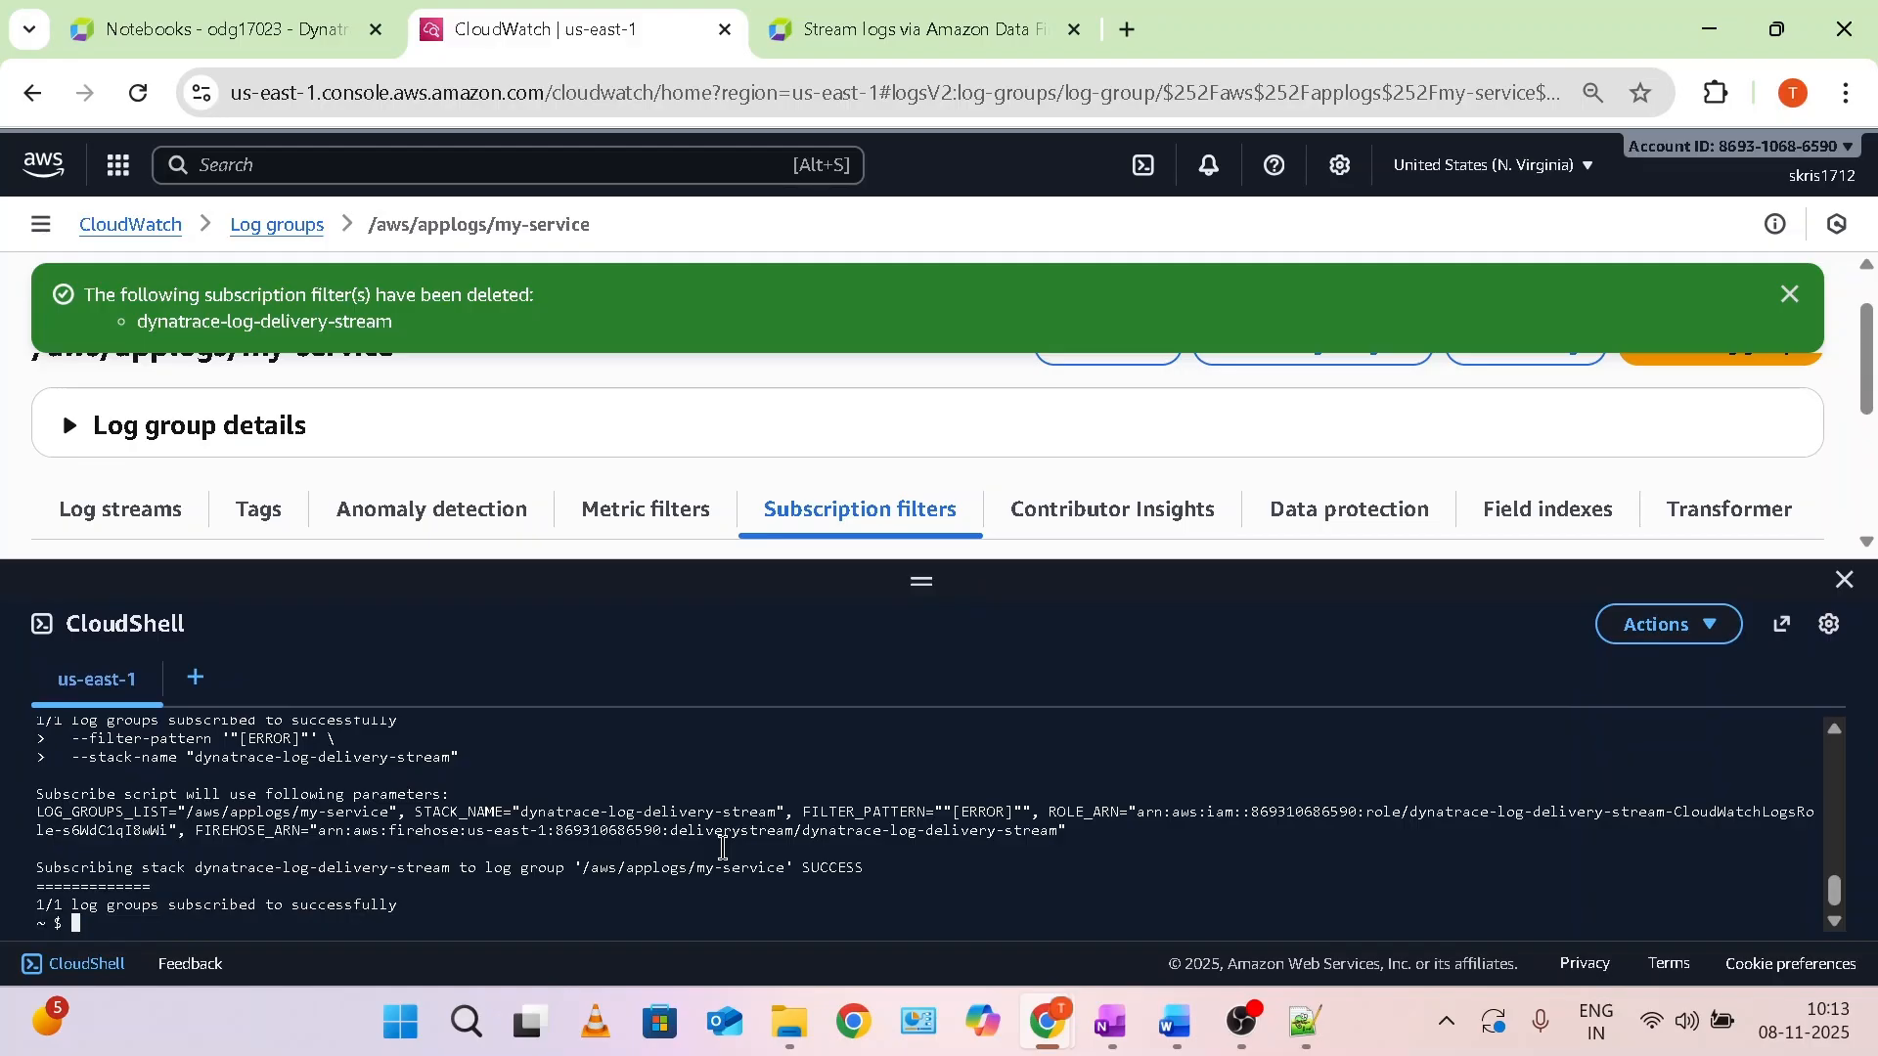
pyautogui.write('clear')
pyautogui.press('Return')
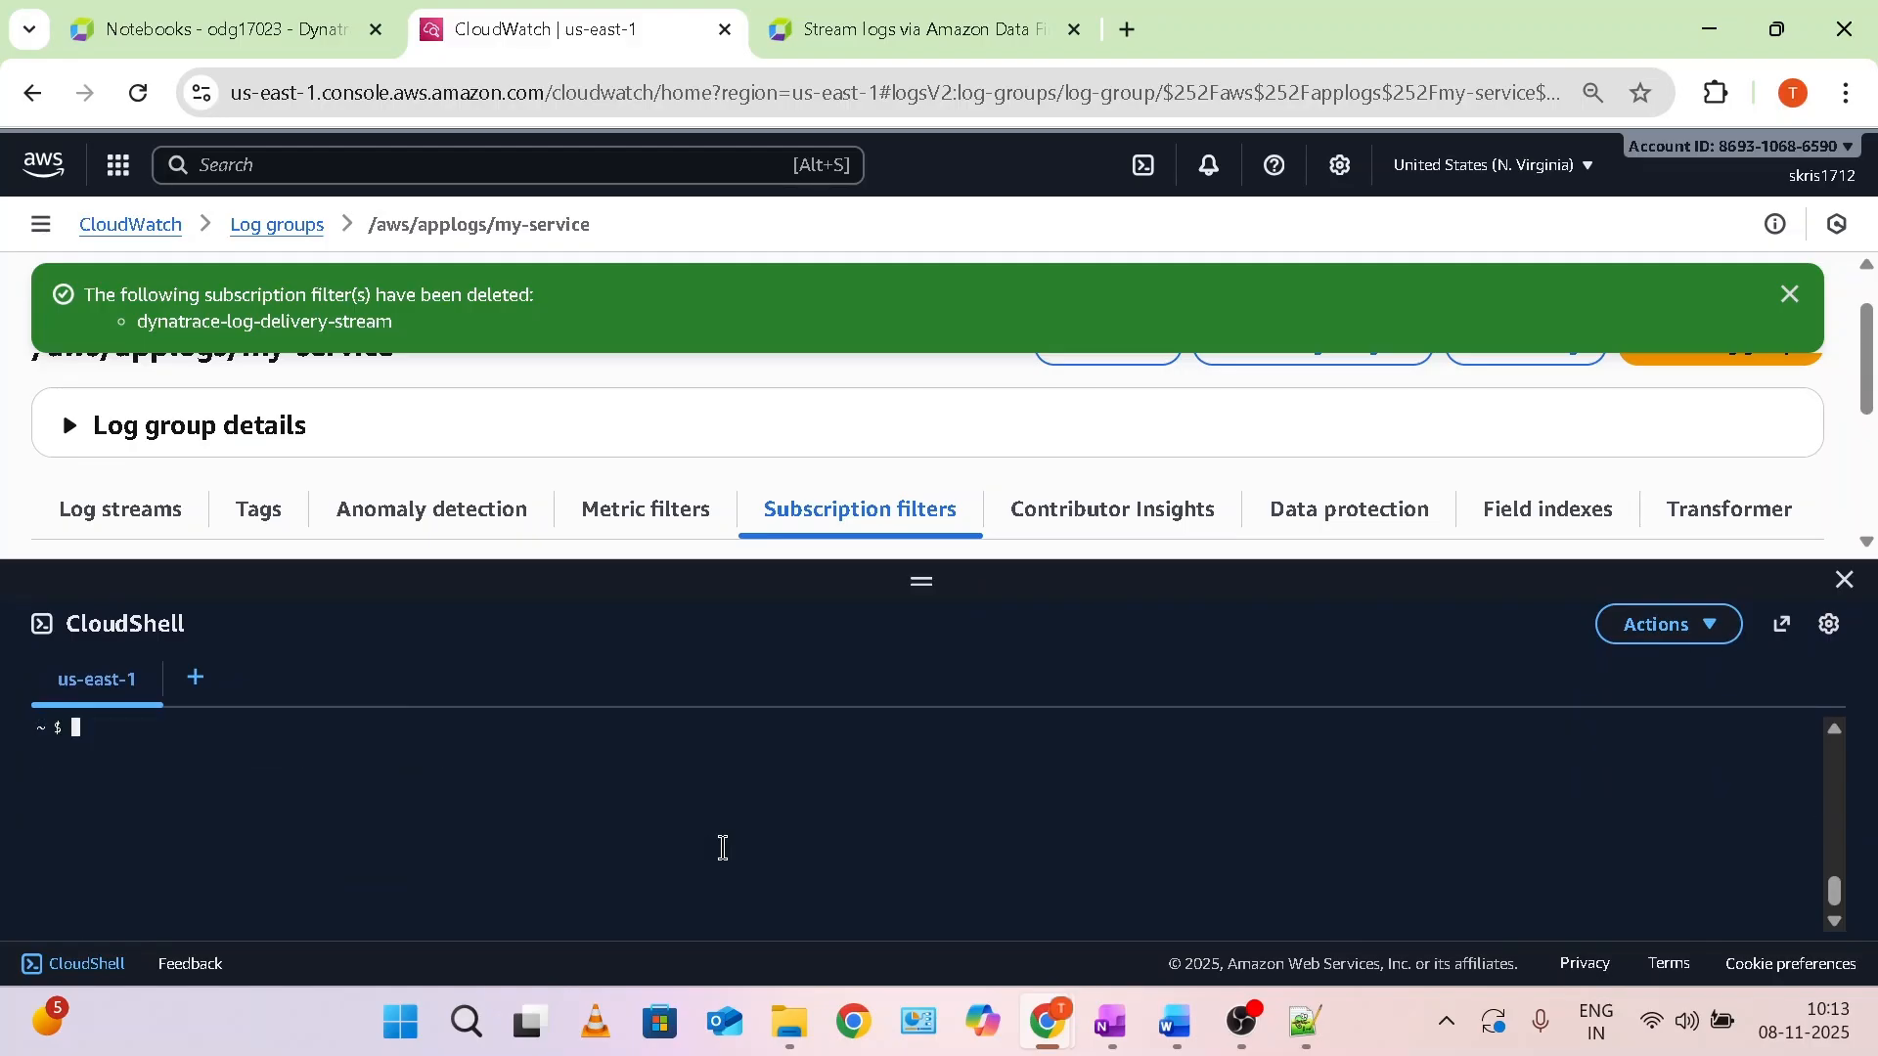
# Switch to Word and copy the whole bash script under "Ingest the Log continuously".
pyautogui.click(1177, 1020)
pyautogui.scroll(5, 1072, 650)
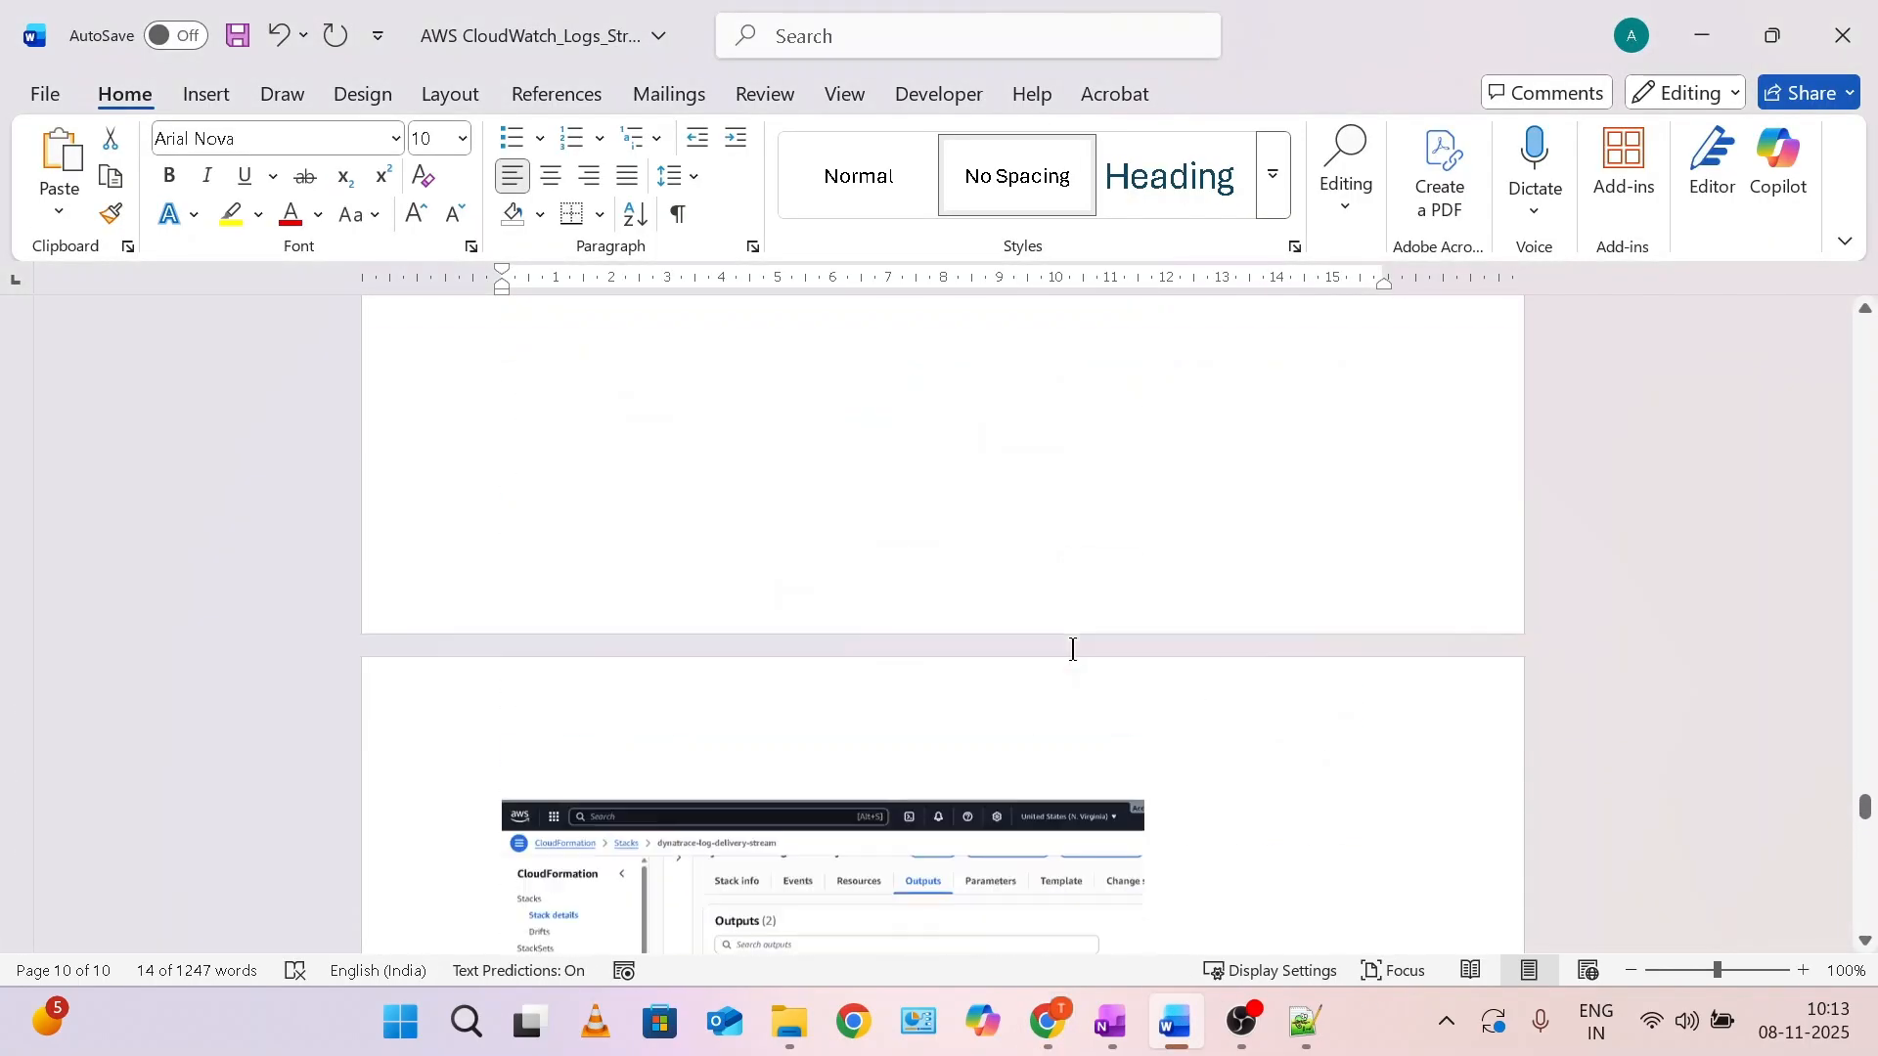
pyautogui.scroll(8, 1073, 649)
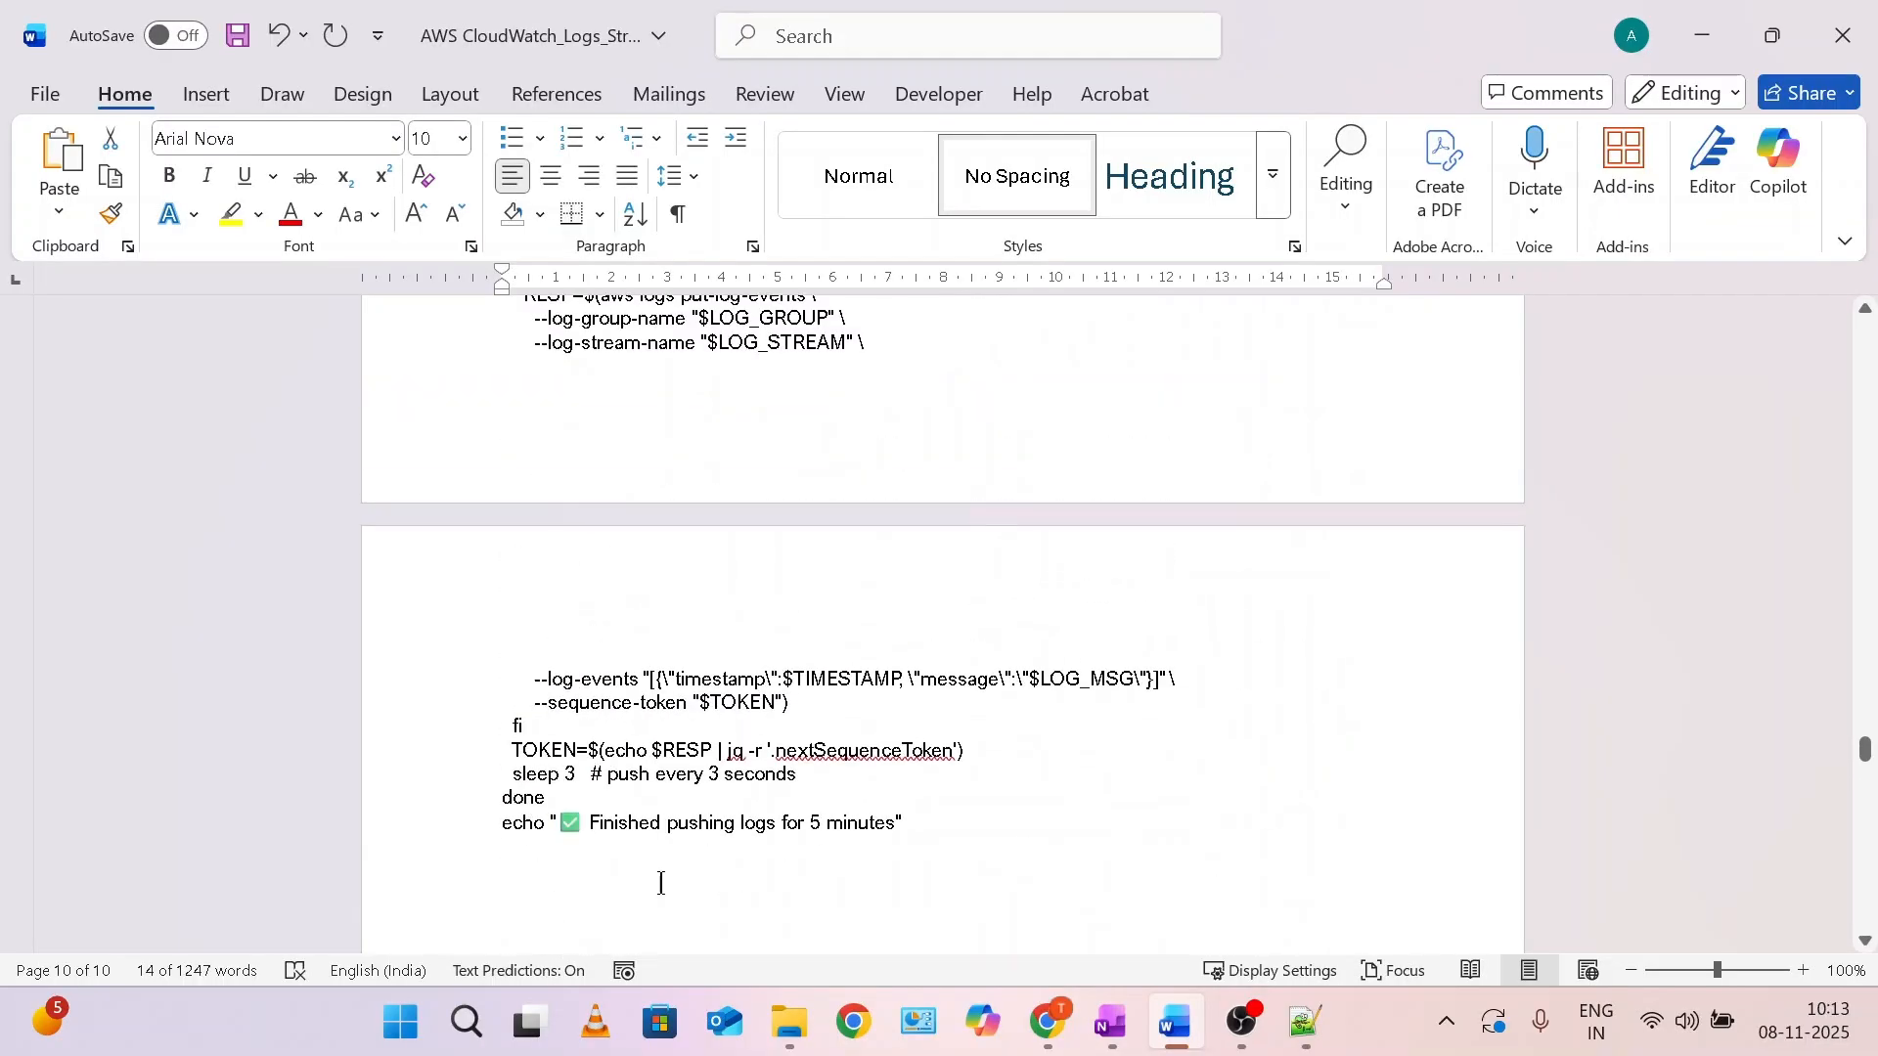
pyautogui.scroll(10, 661, 883)
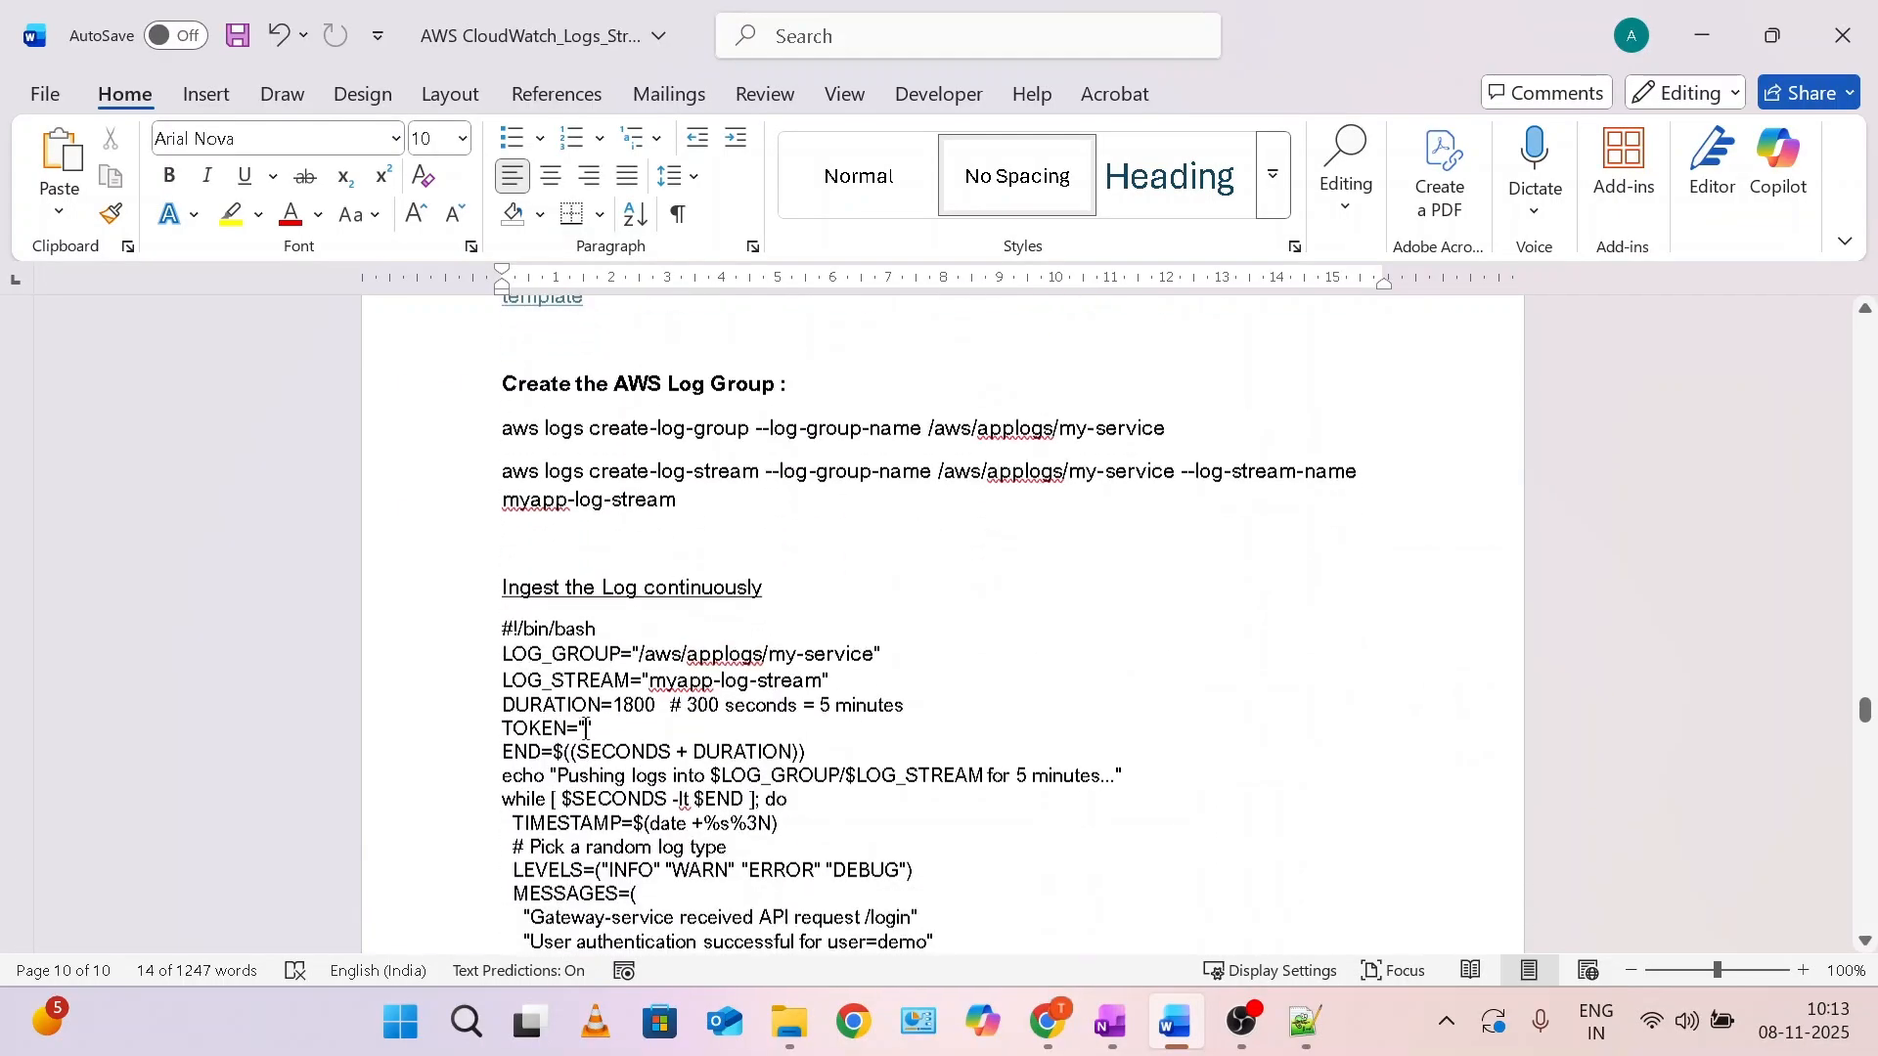
pyautogui.doubleClick(487, 633)
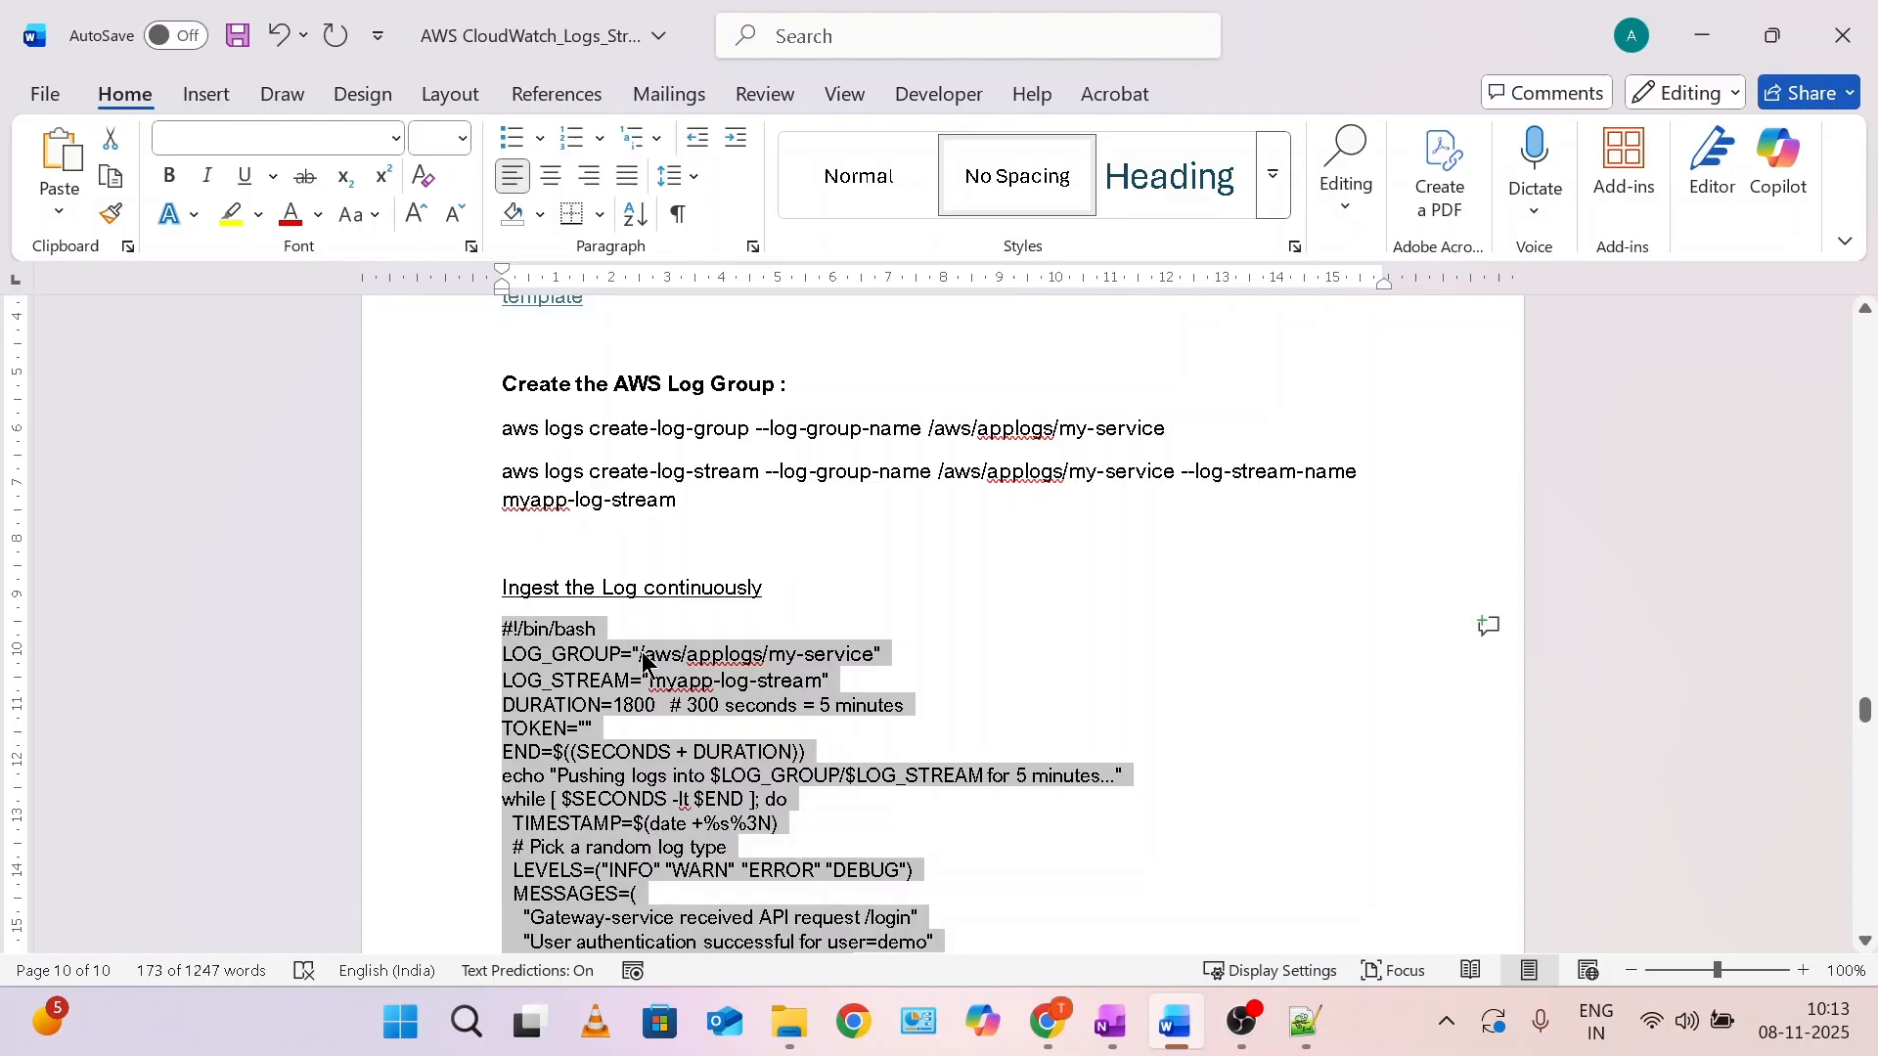
pyautogui.click(1704, 37)
# Paste the copied log-generation script as plain text into CloudShell, accept the multiline paste and run it.
pyautogui.rightClick(791, 797)
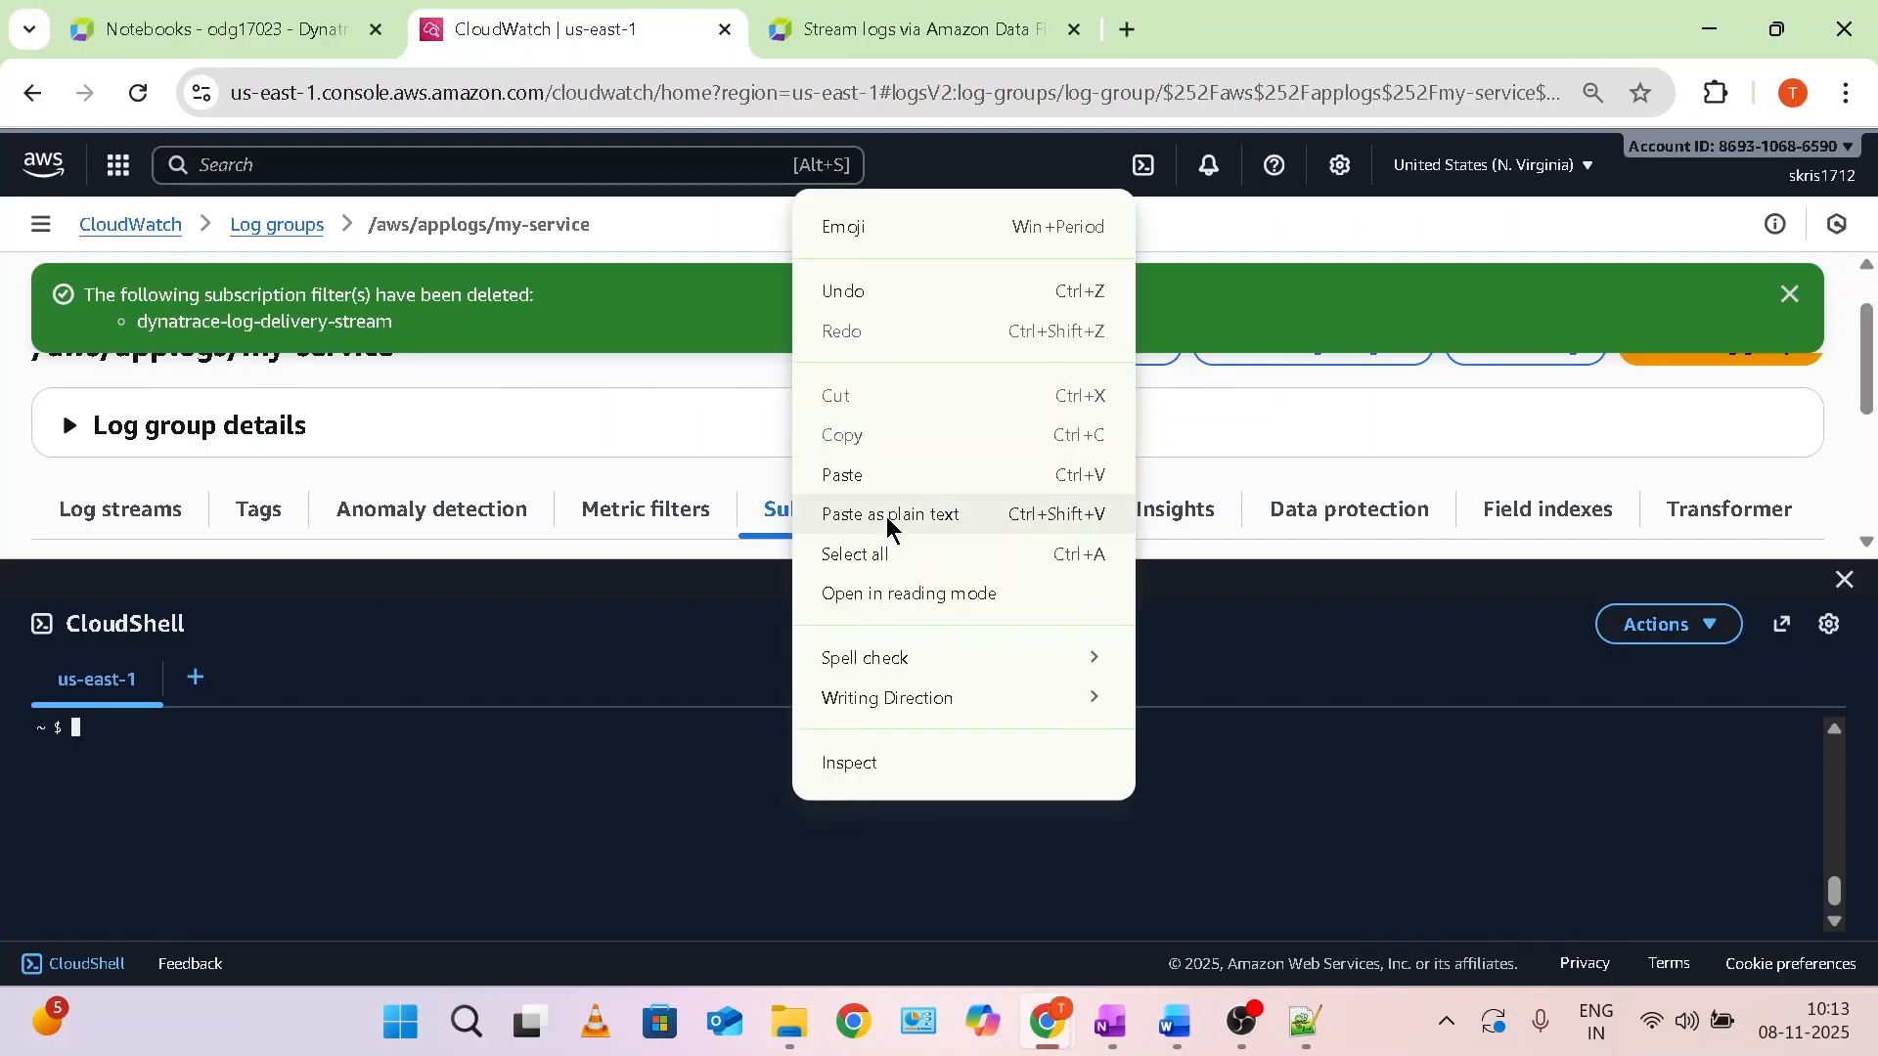
pyautogui.click(887, 516)
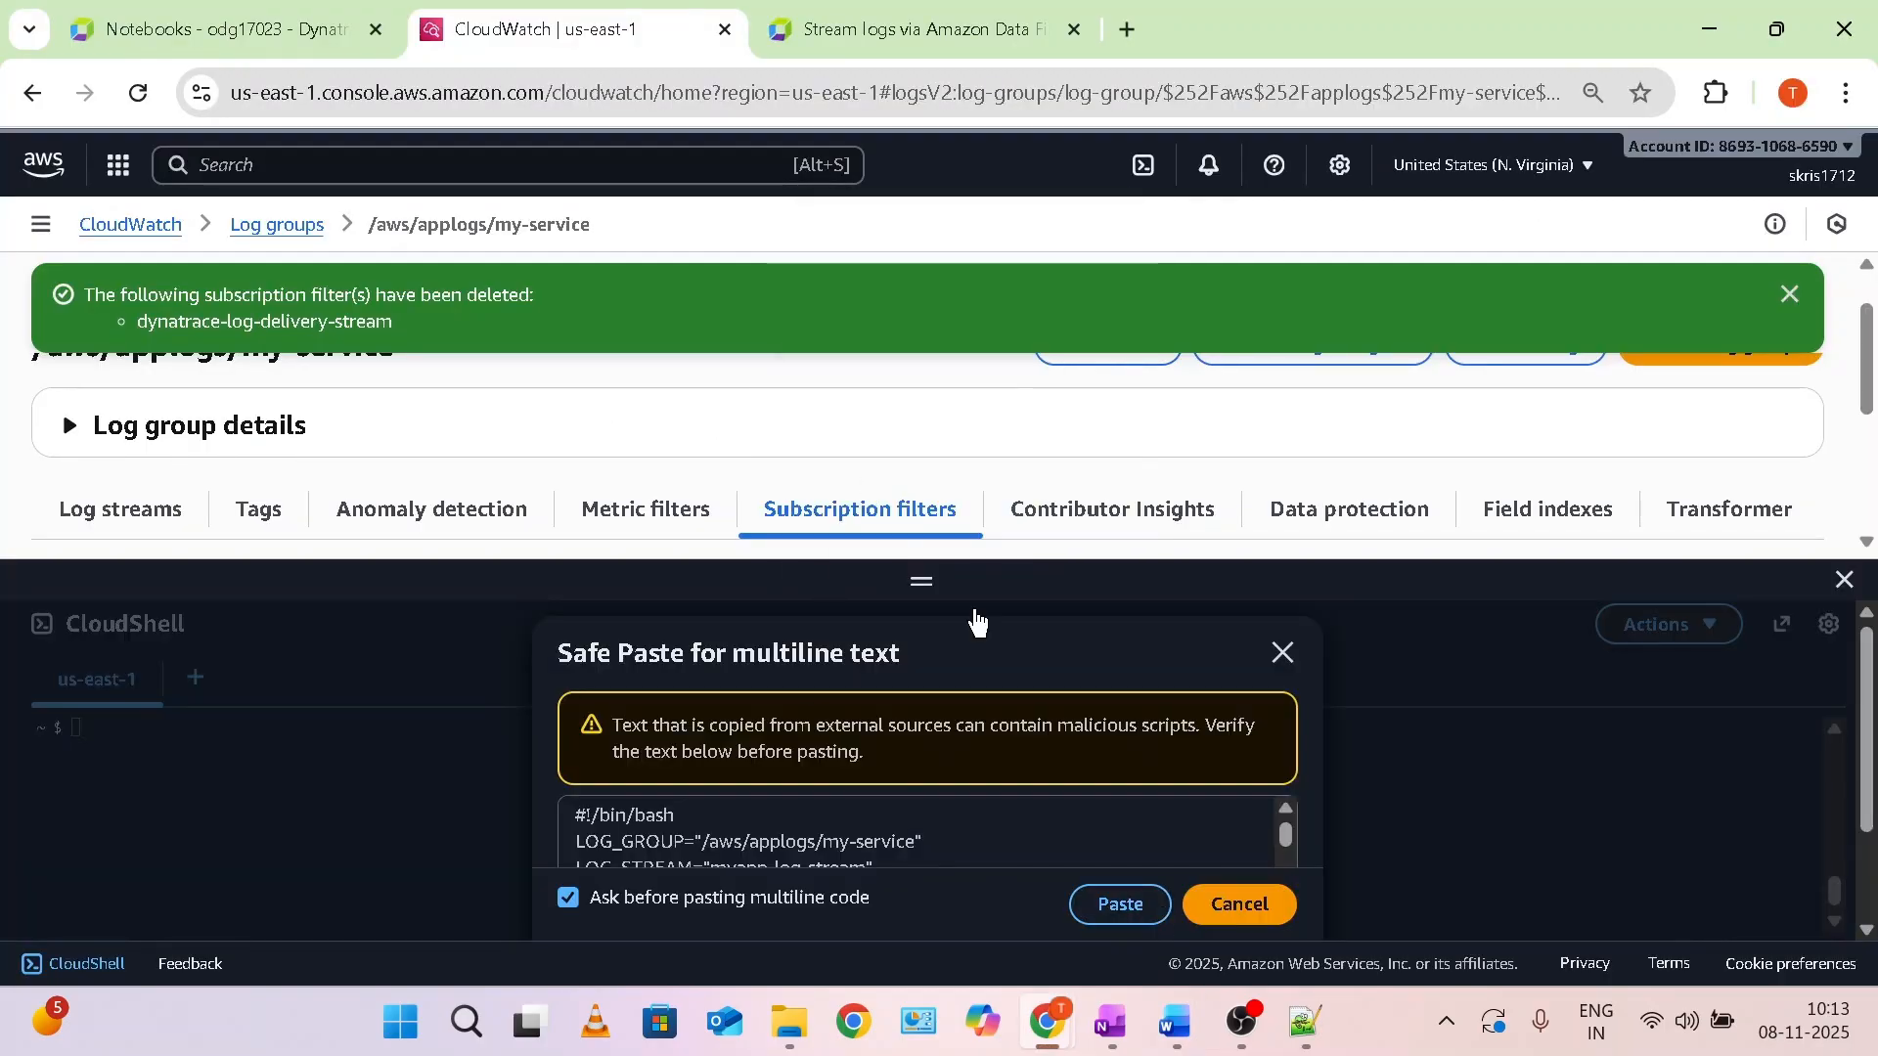
pyautogui.moveTo(976, 613); pyautogui.dragTo(968, 295)
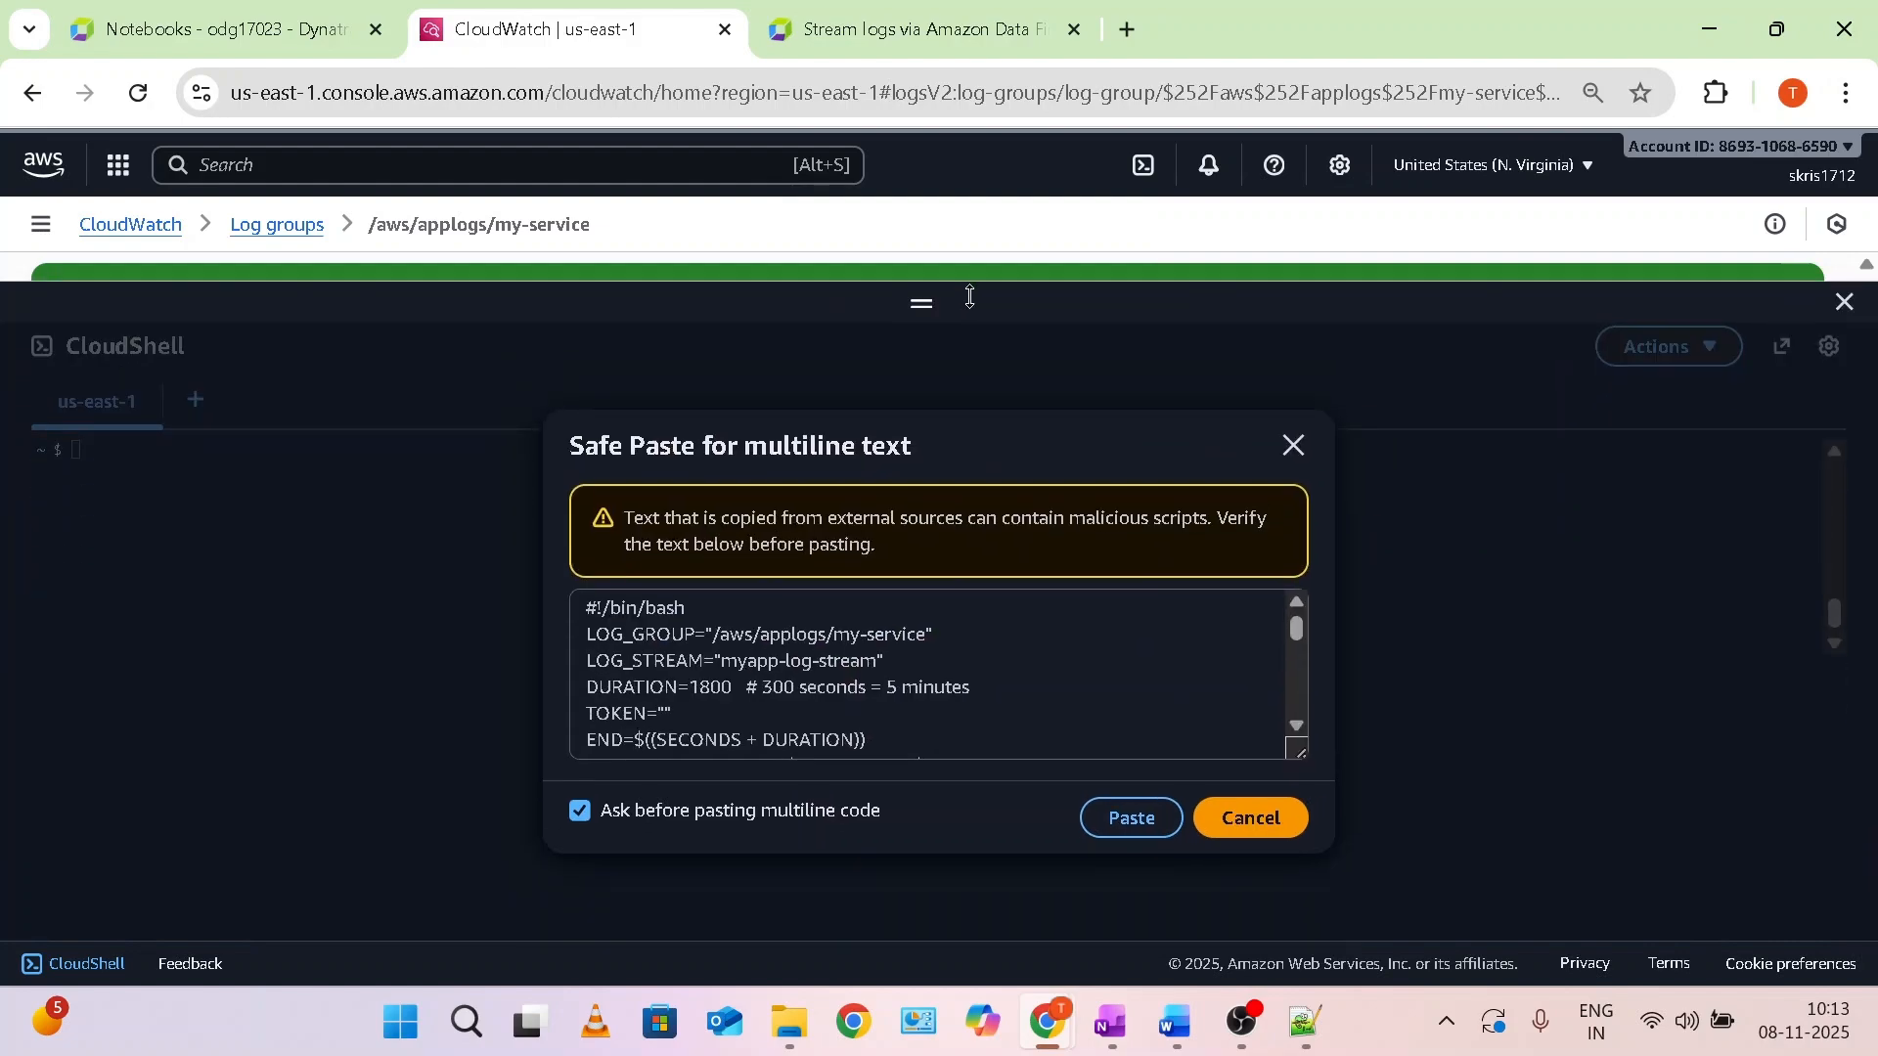
pyautogui.click(1118, 818)
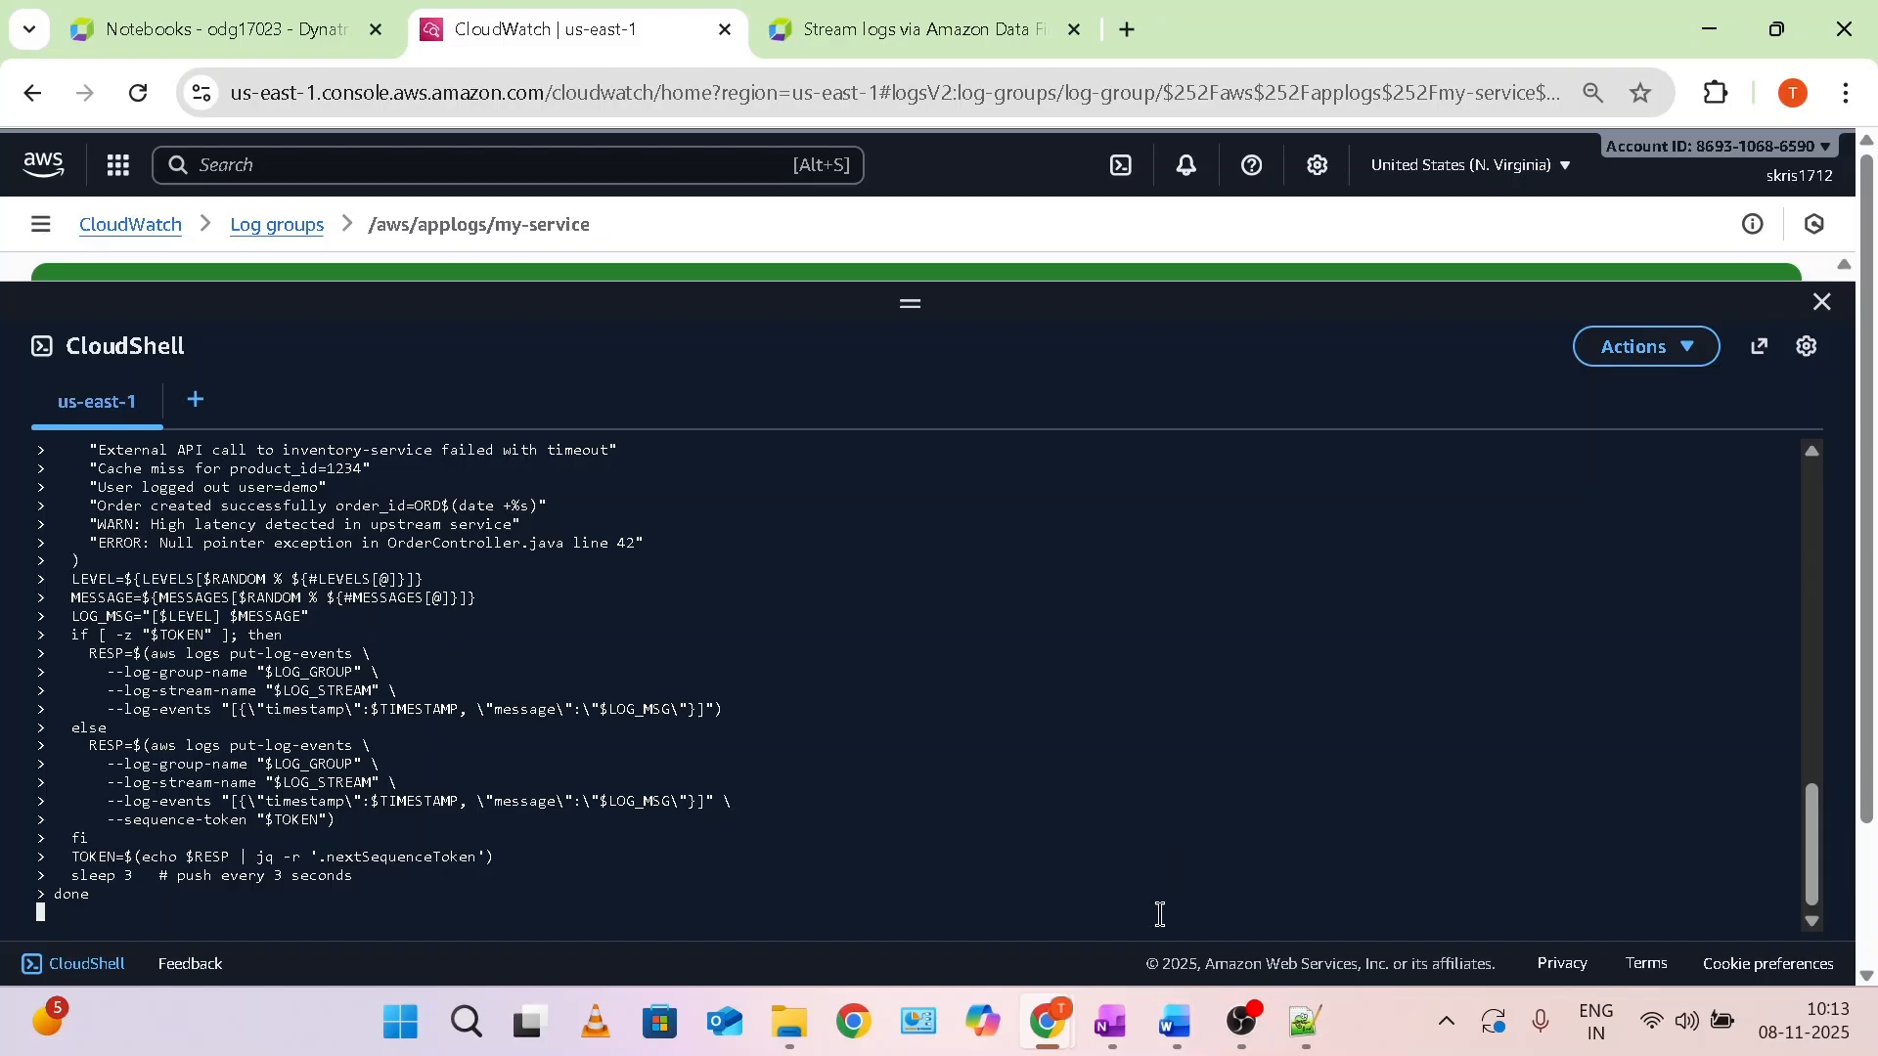
pyautogui.press('Return')
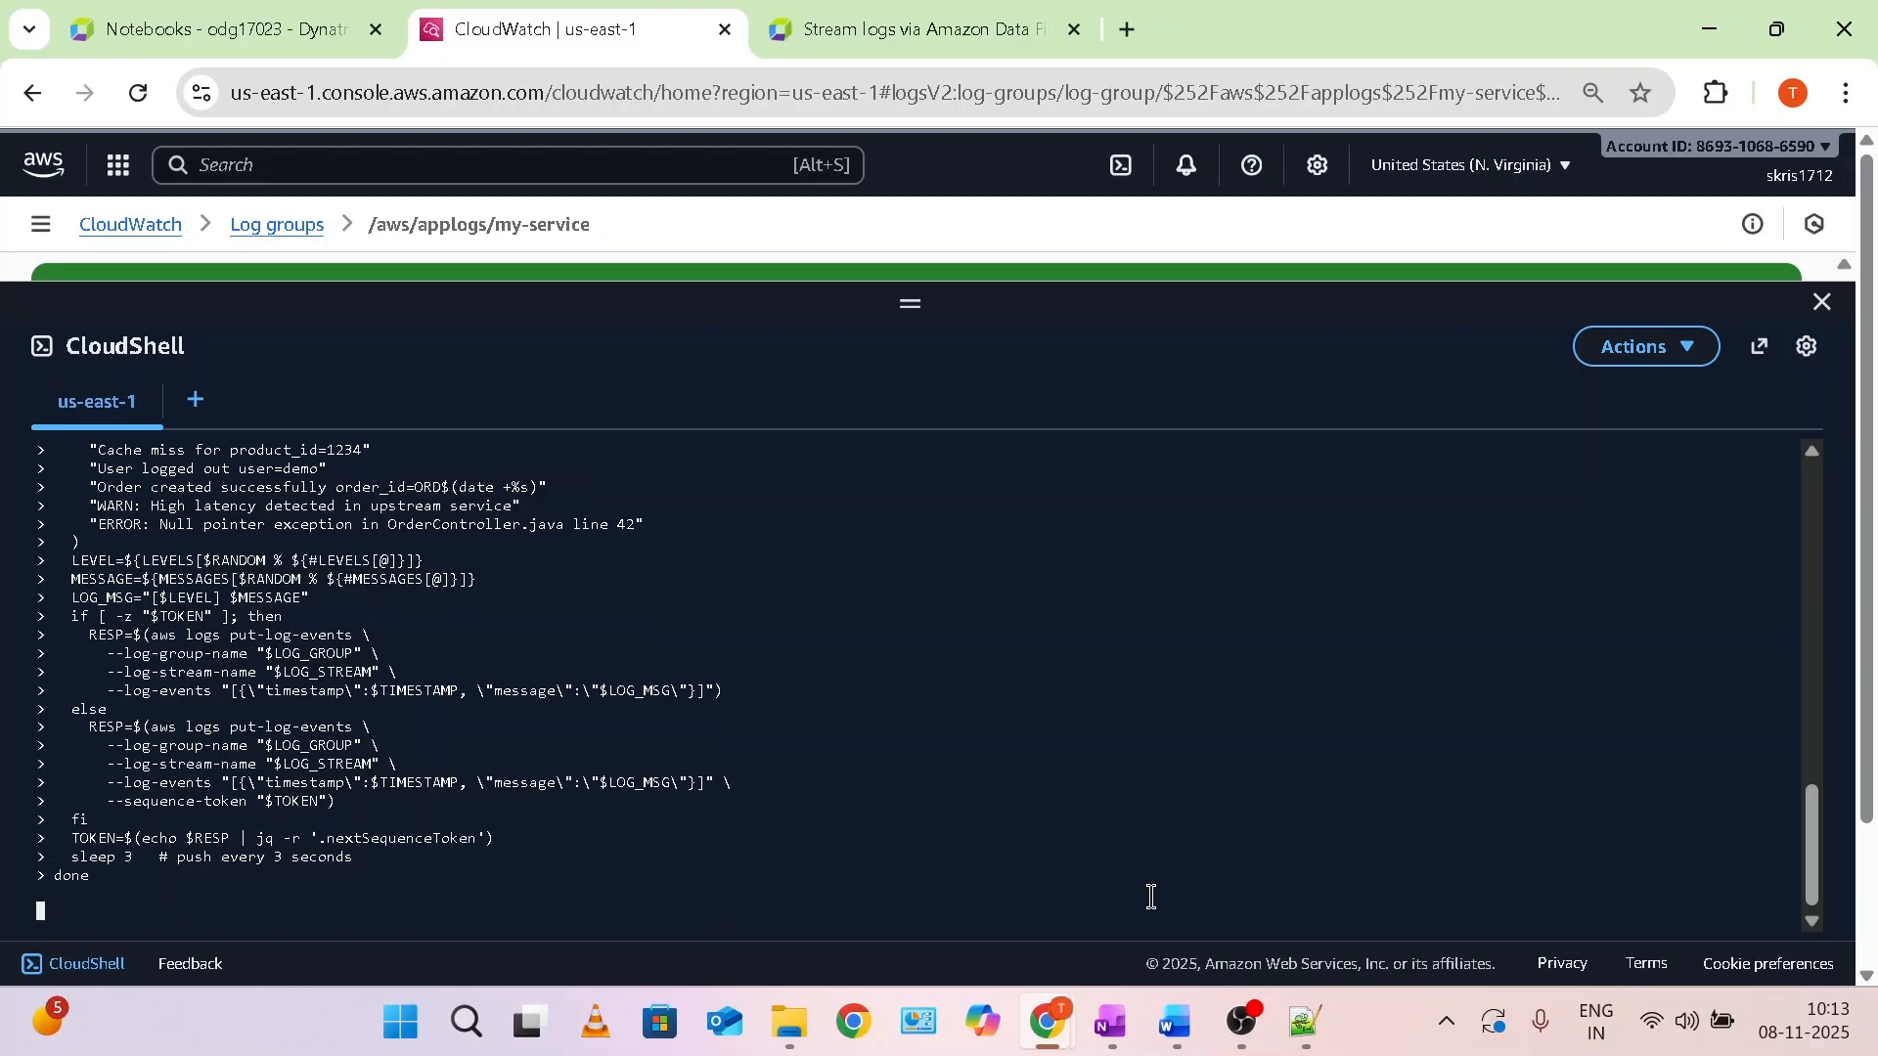
# Open myapp-log-stream in the my-service log group and start tailing it live.
pyautogui.moveTo(910, 302); pyautogui.dragTo(920, 753)
pyautogui.click(118, 510)
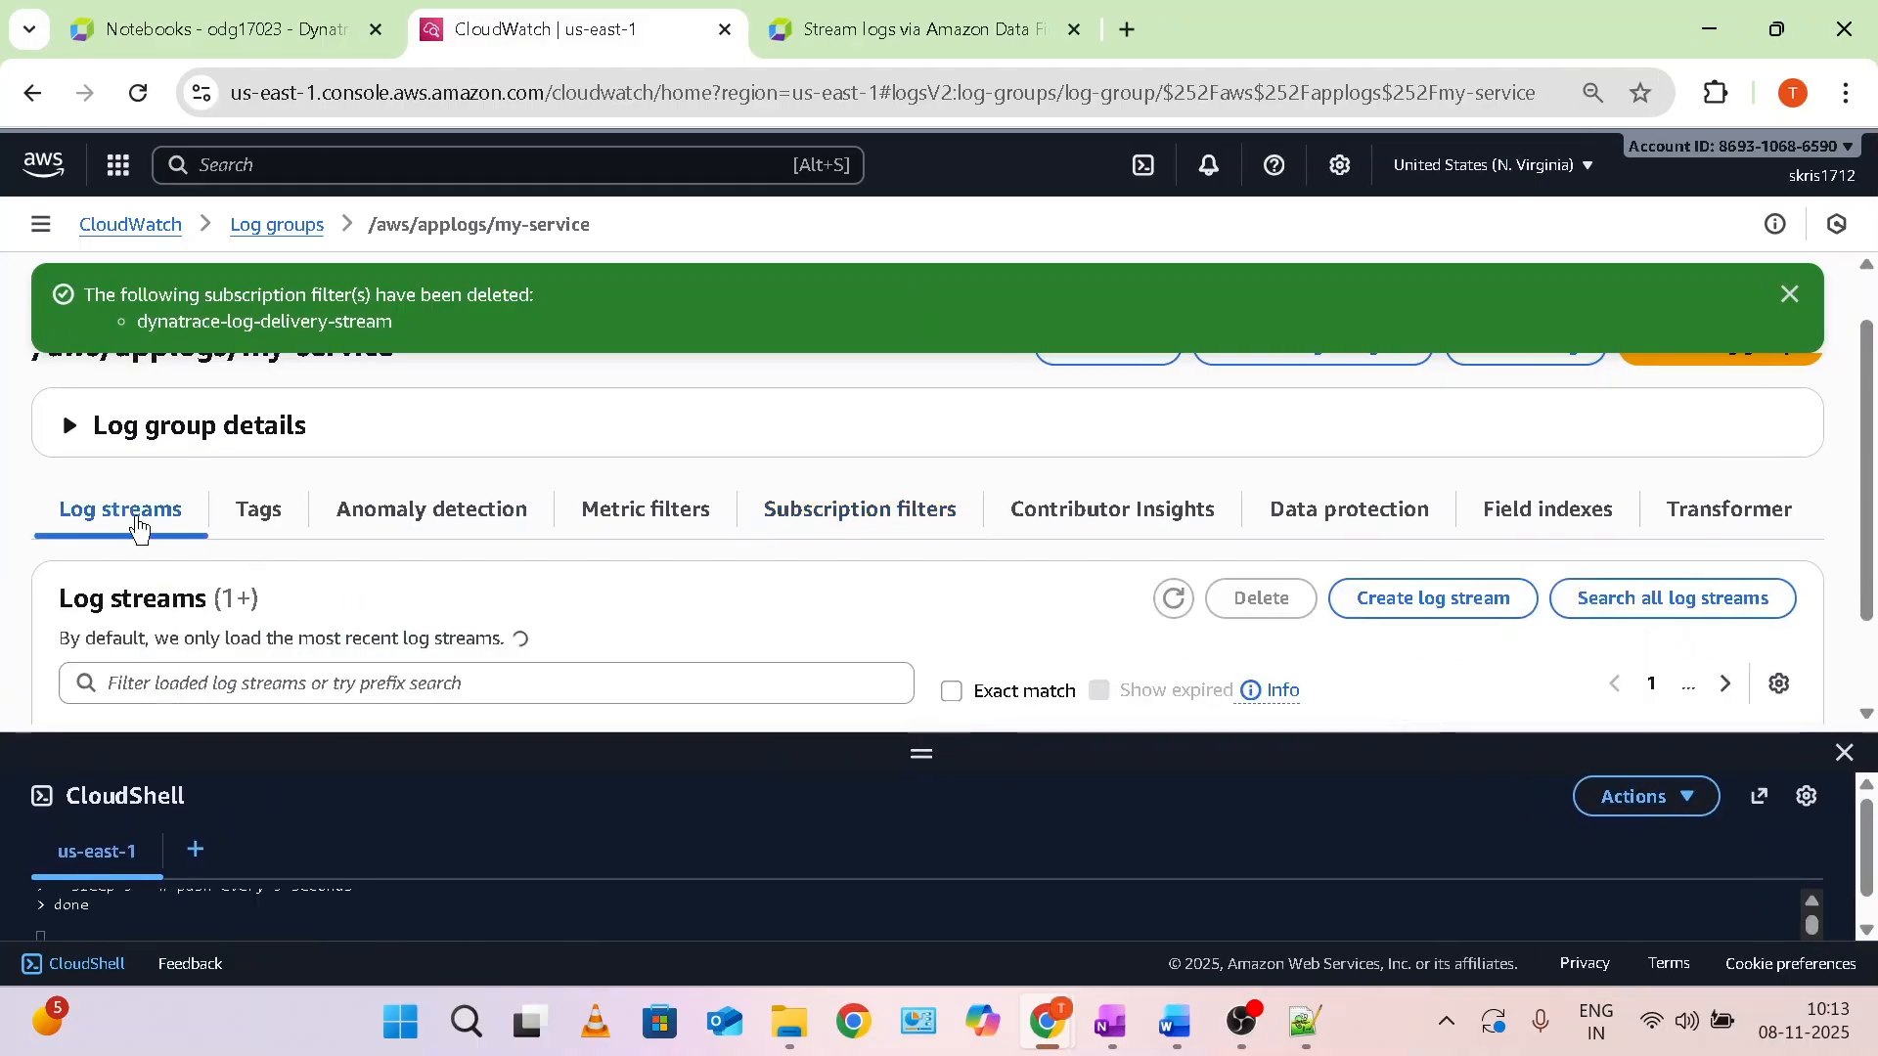
pyautogui.scroll(-1, 403, 587)
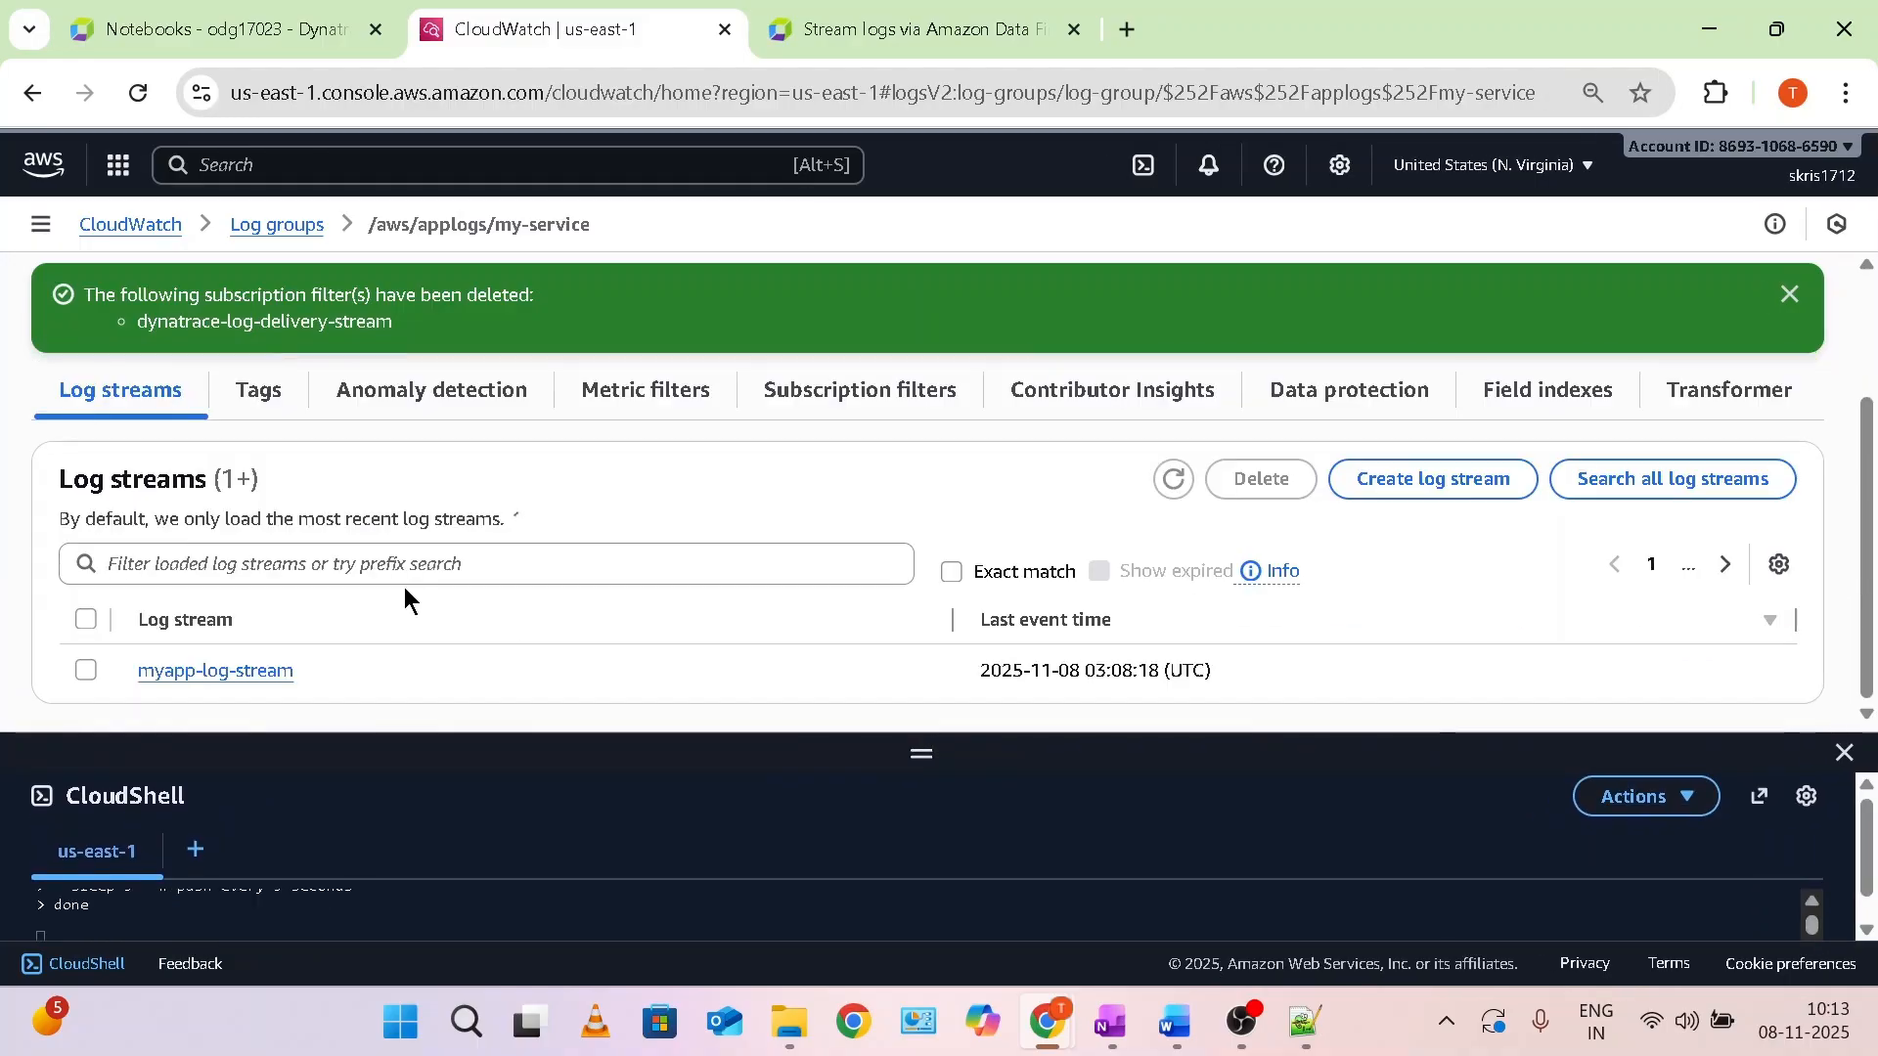
pyautogui.click(192, 673)
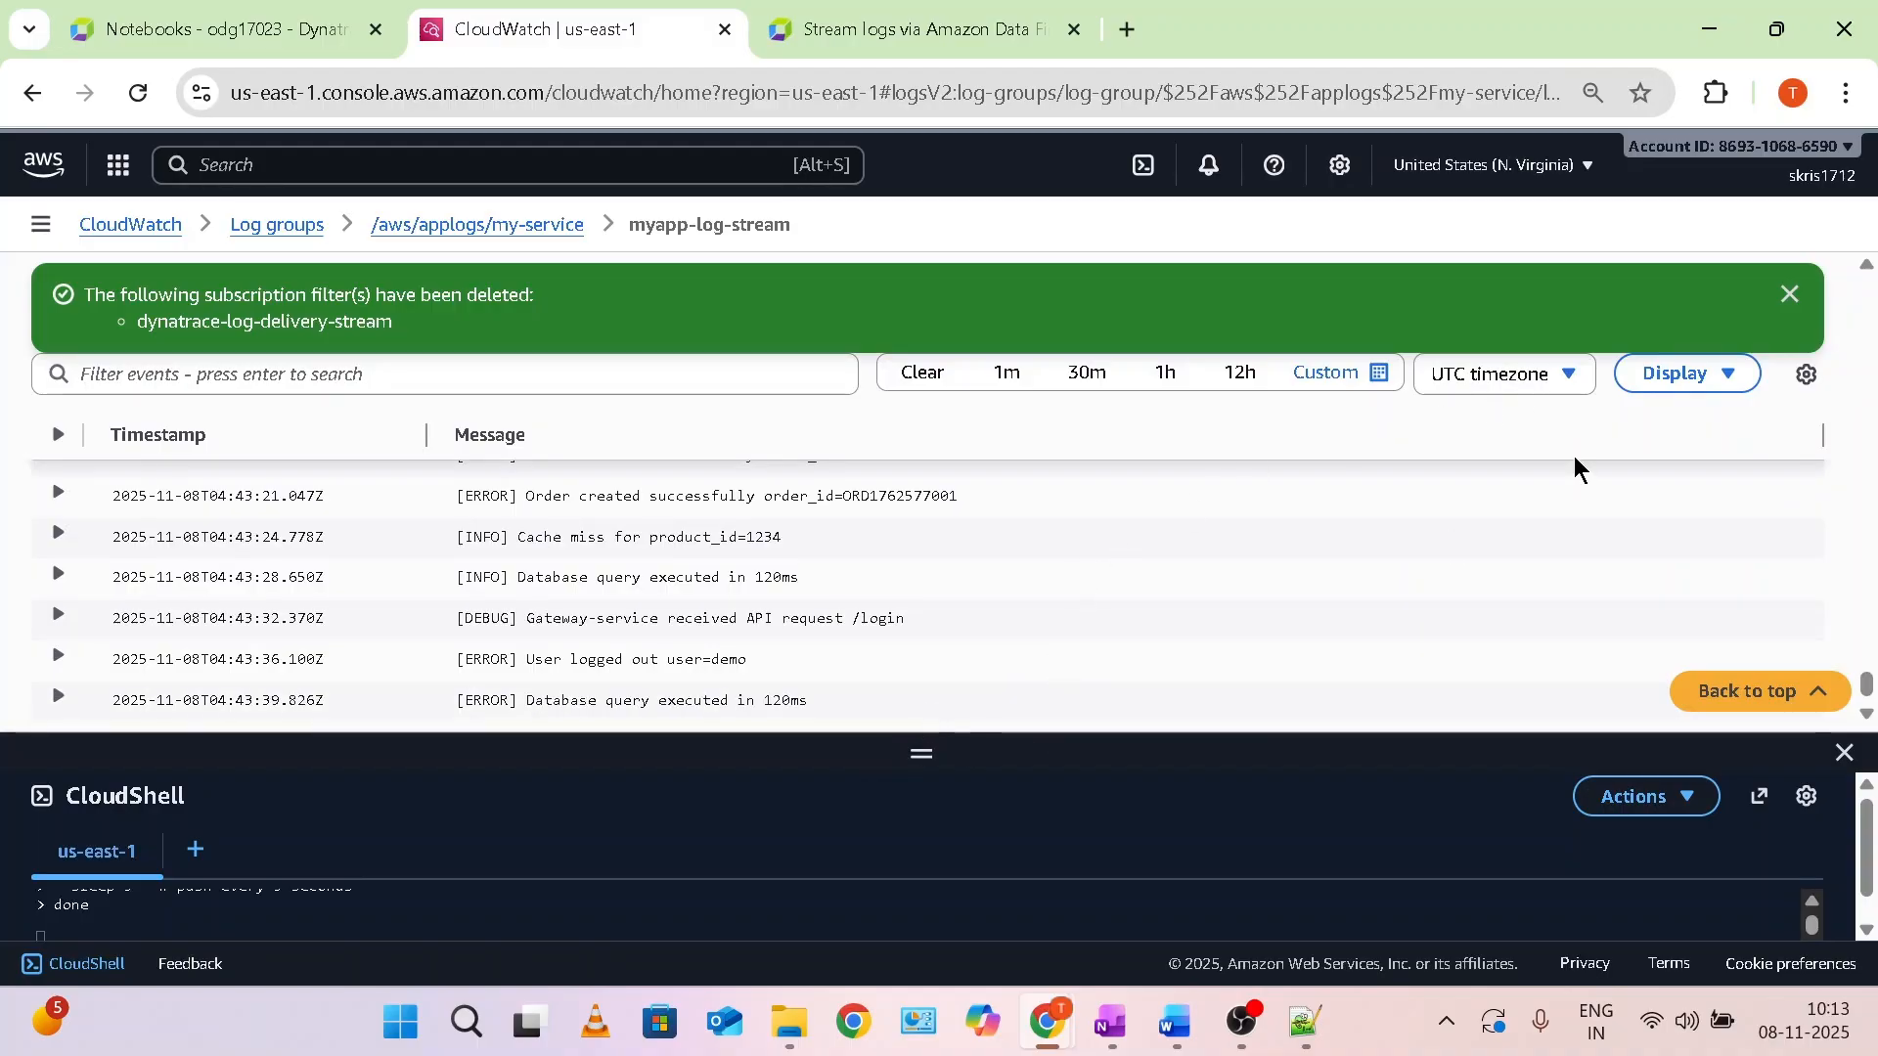
pyautogui.click(1790, 295)
pyautogui.click(1510, 294)
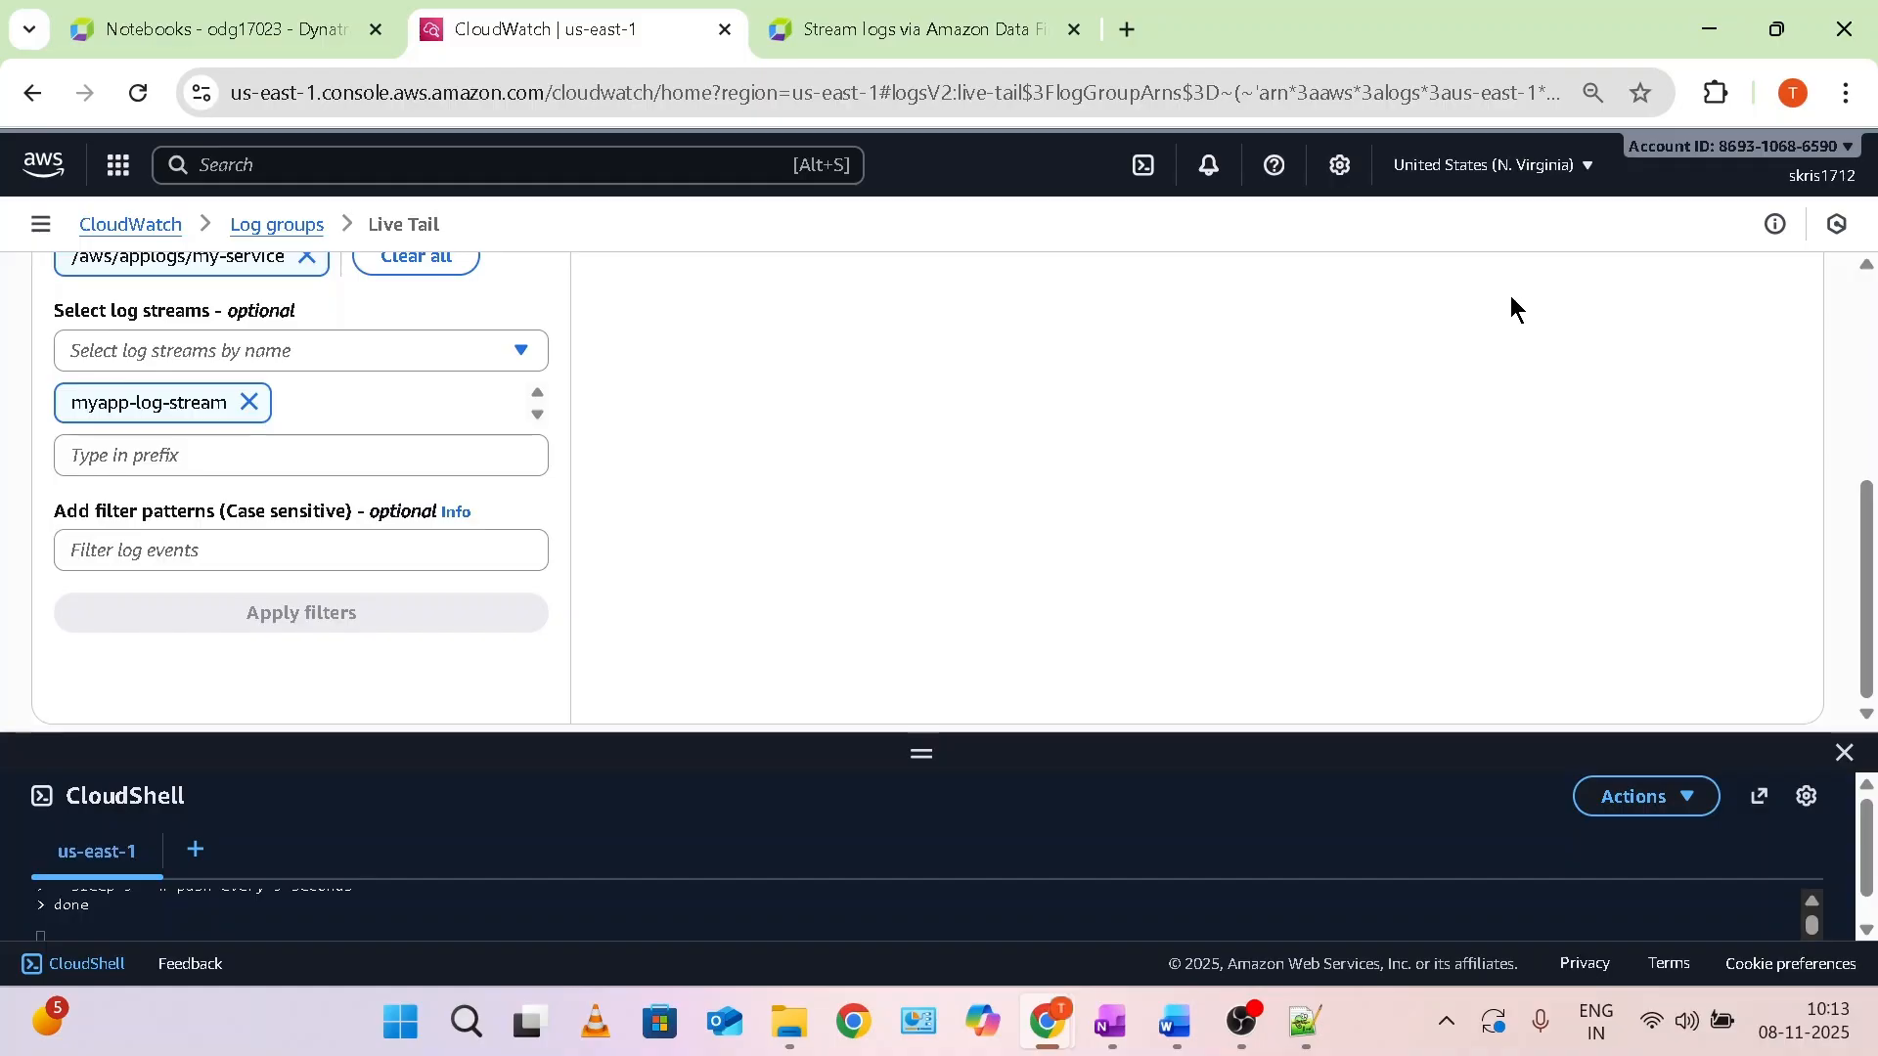
# Examine the incoming Live Tail messages of myapp-log-stream and compare their log levels.
pyautogui.scroll(3, 1438, 431)
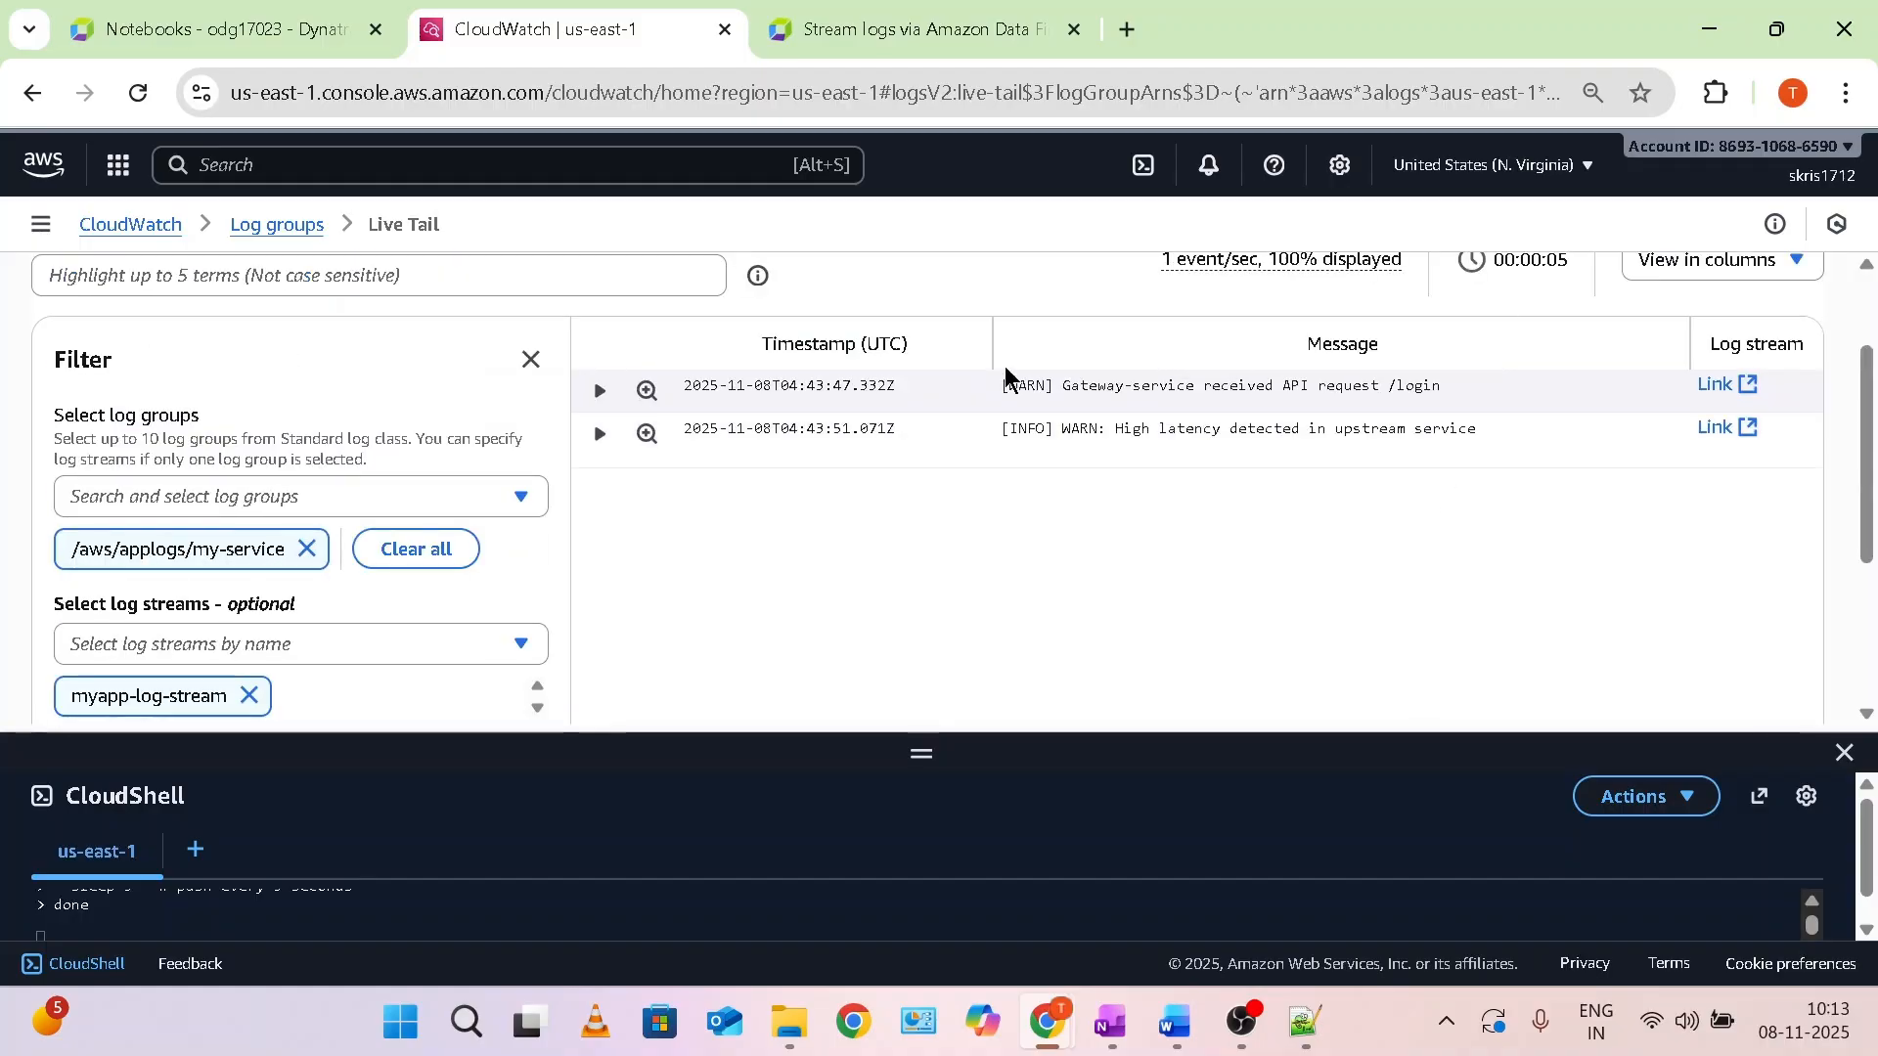
pyautogui.moveTo(1003, 391); pyautogui.dragTo(1475, 391)
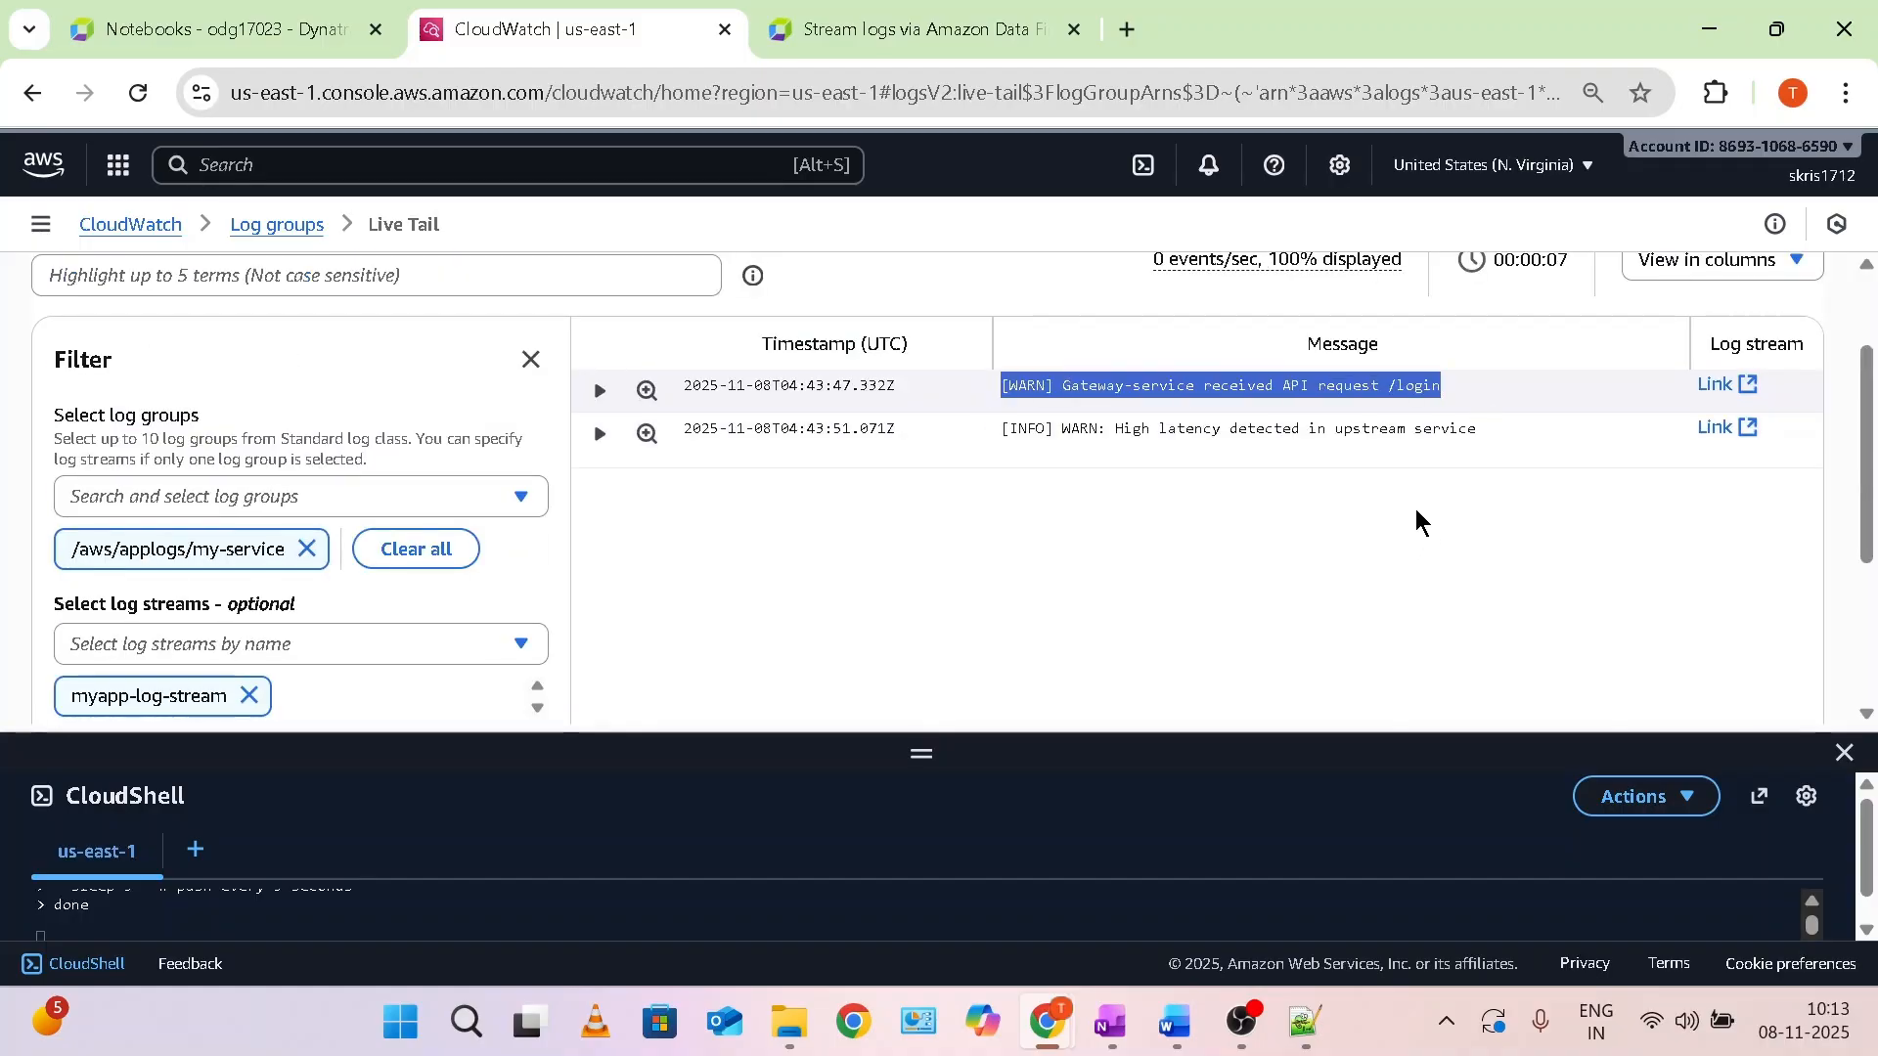
pyautogui.moveTo(1011, 389); pyautogui.dragTo(1399, 391)
pyautogui.moveTo(1021, 431); pyautogui.dragTo(1248, 438)
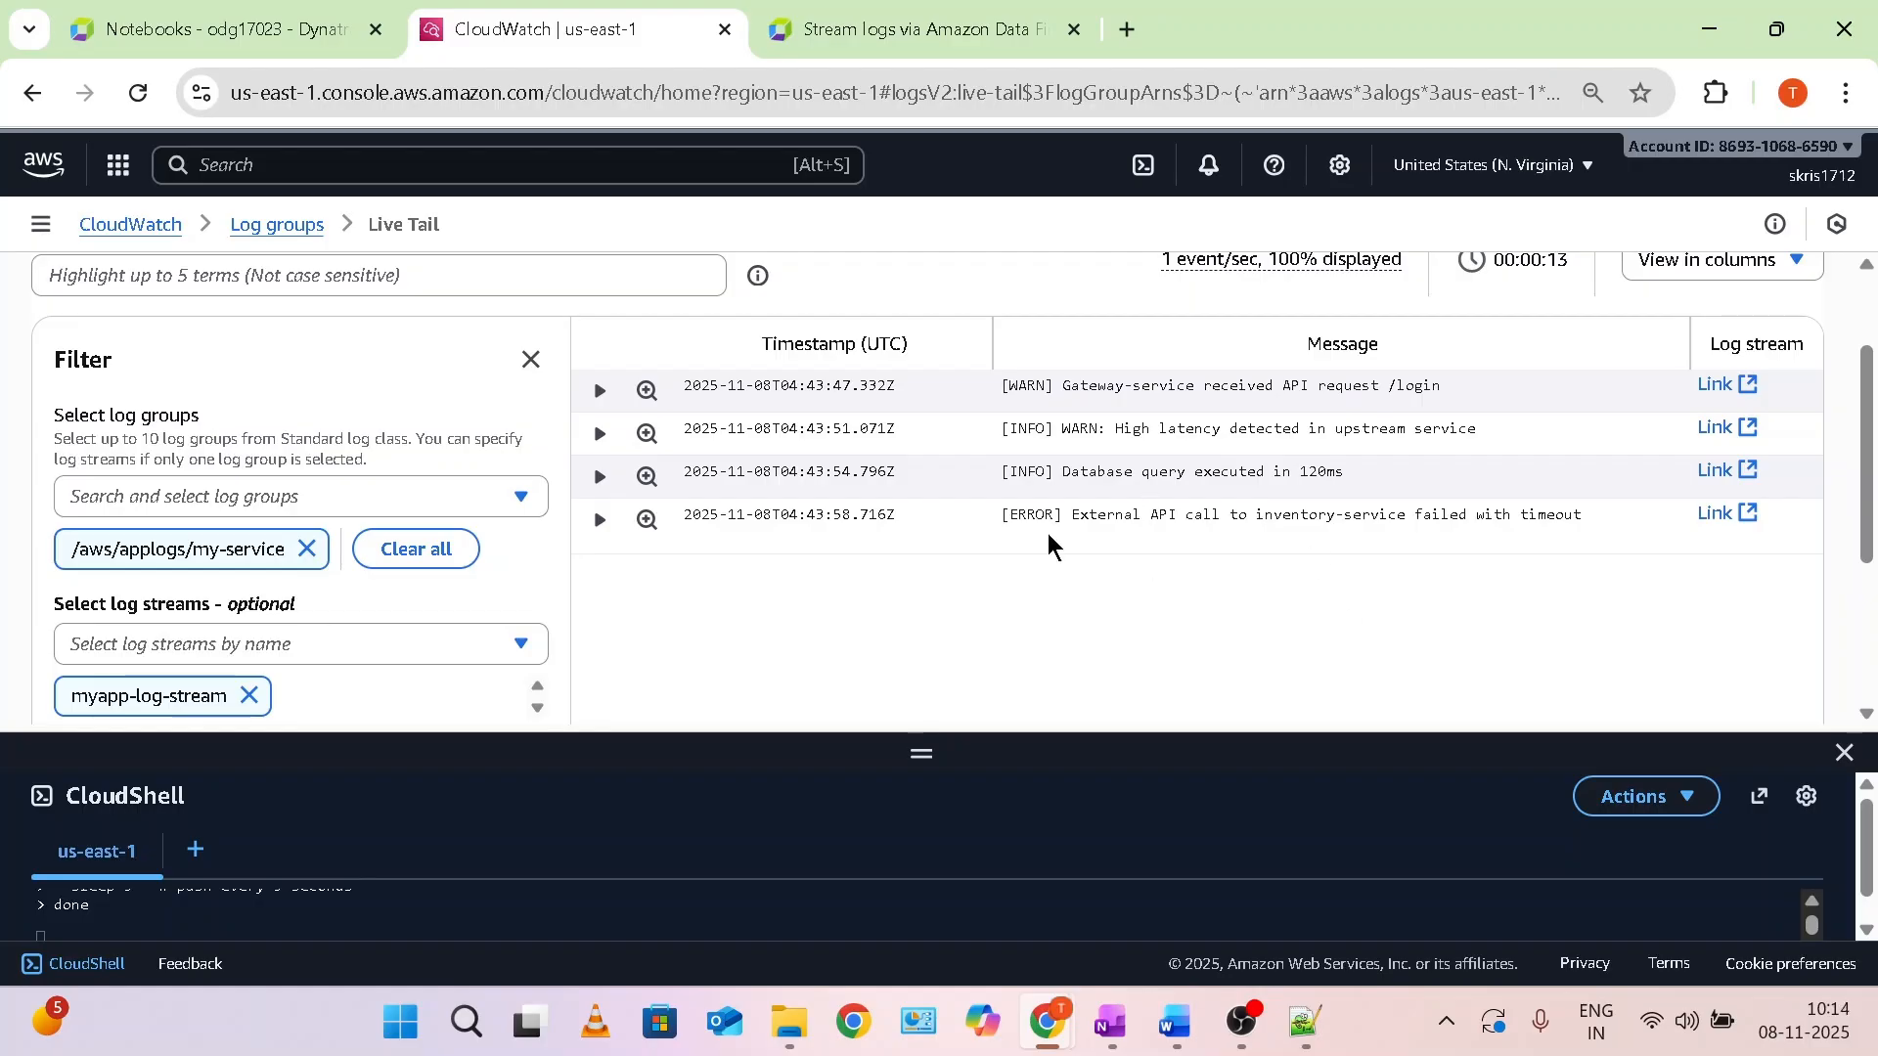
pyautogui.moveTo(1010, 516); pyautogui.dragTo(1575, 536)
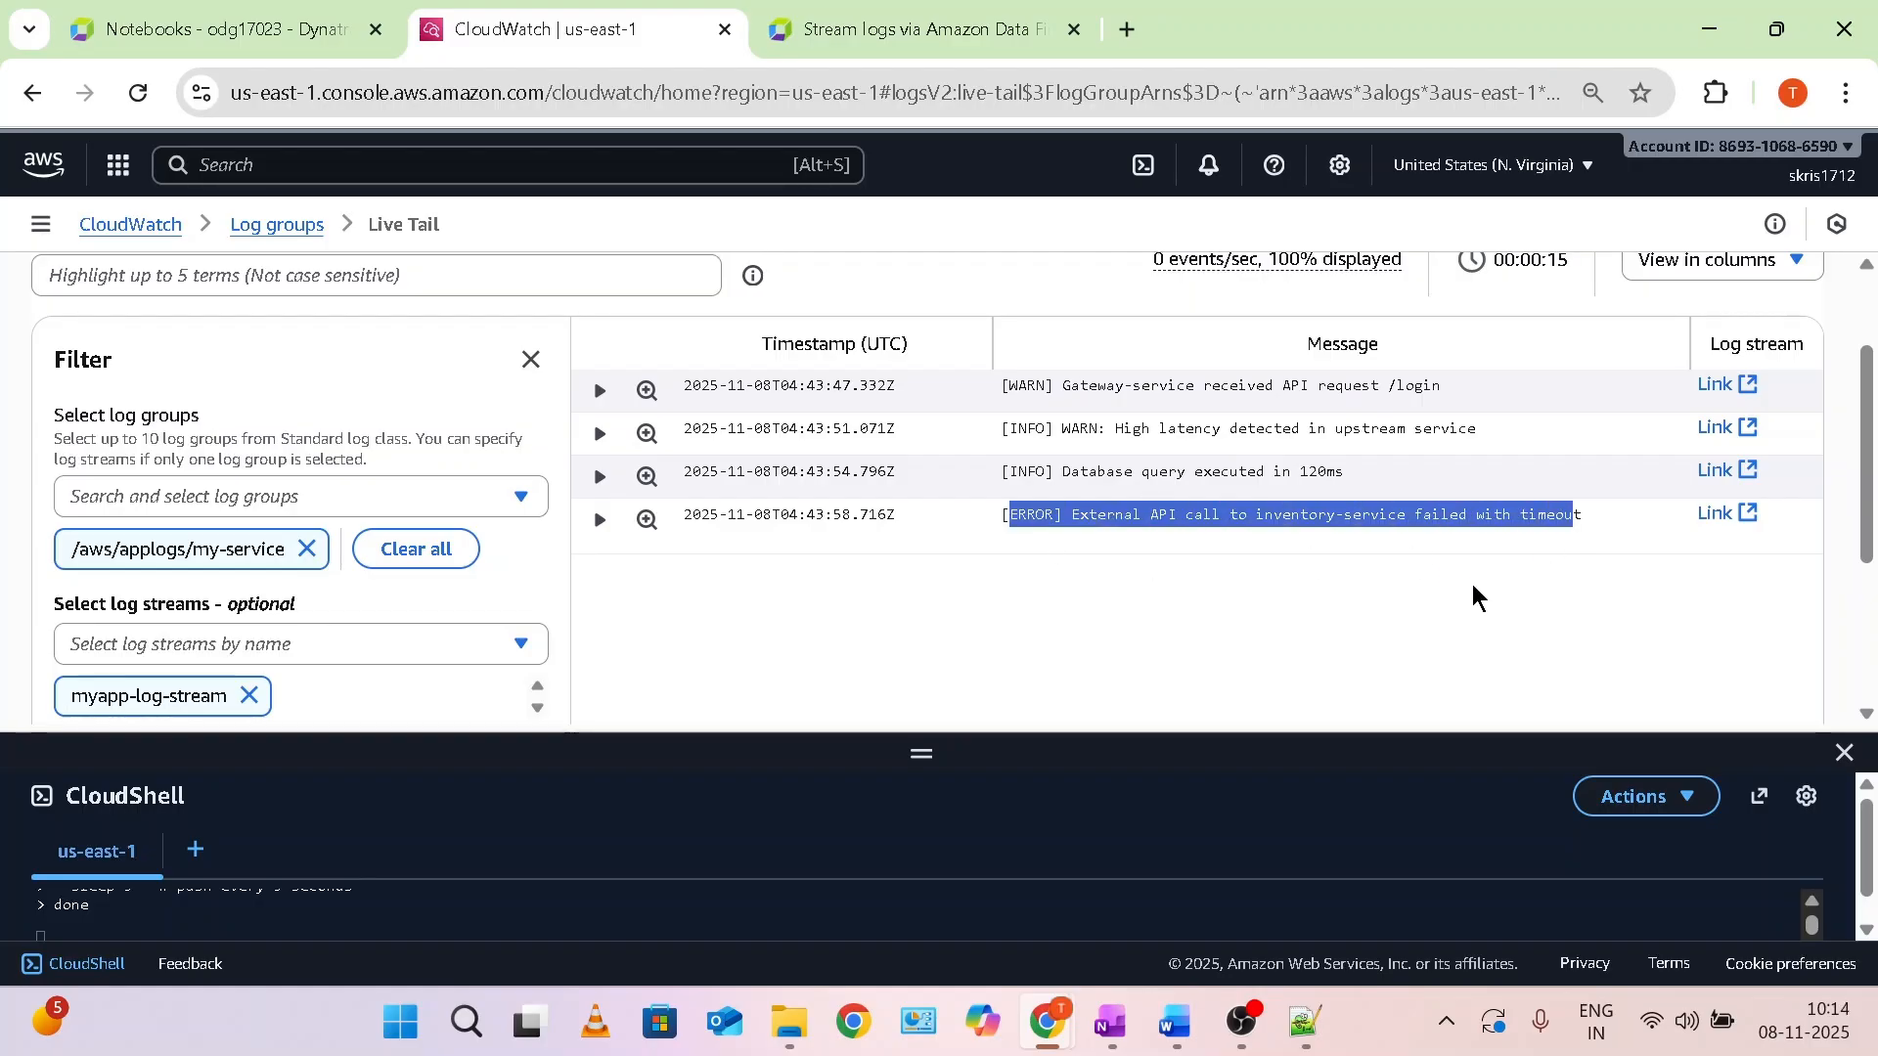
pyautogui.moveTo(1343, 478); pyautogui.dragTo(683, 409)
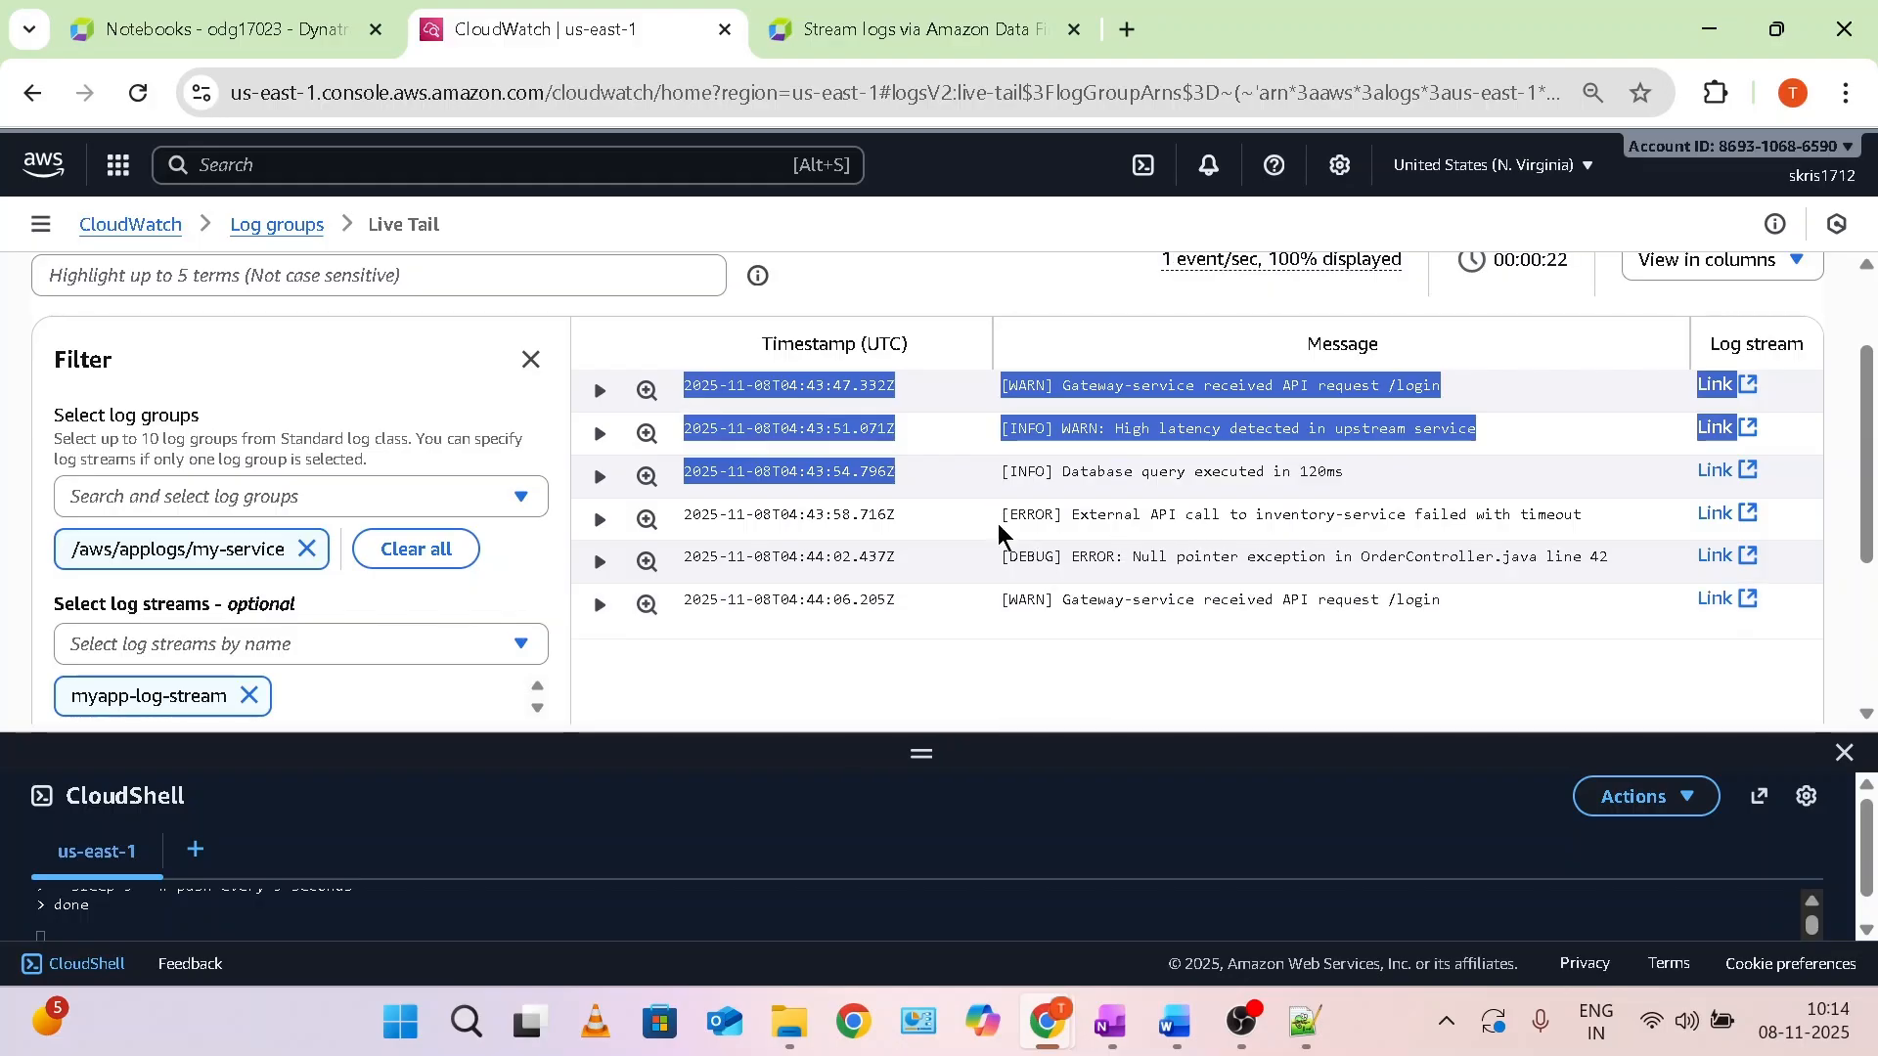
pyautogui.moveTo(1002, 518); pyautogui.dragTo(1144, 556)
pyautogui.moveTo(1001, 600); pyautogui.dragTo(1229, 601)
pyautogui.moveTo(994, 642); pyautogui.dragTo(1442, 627)
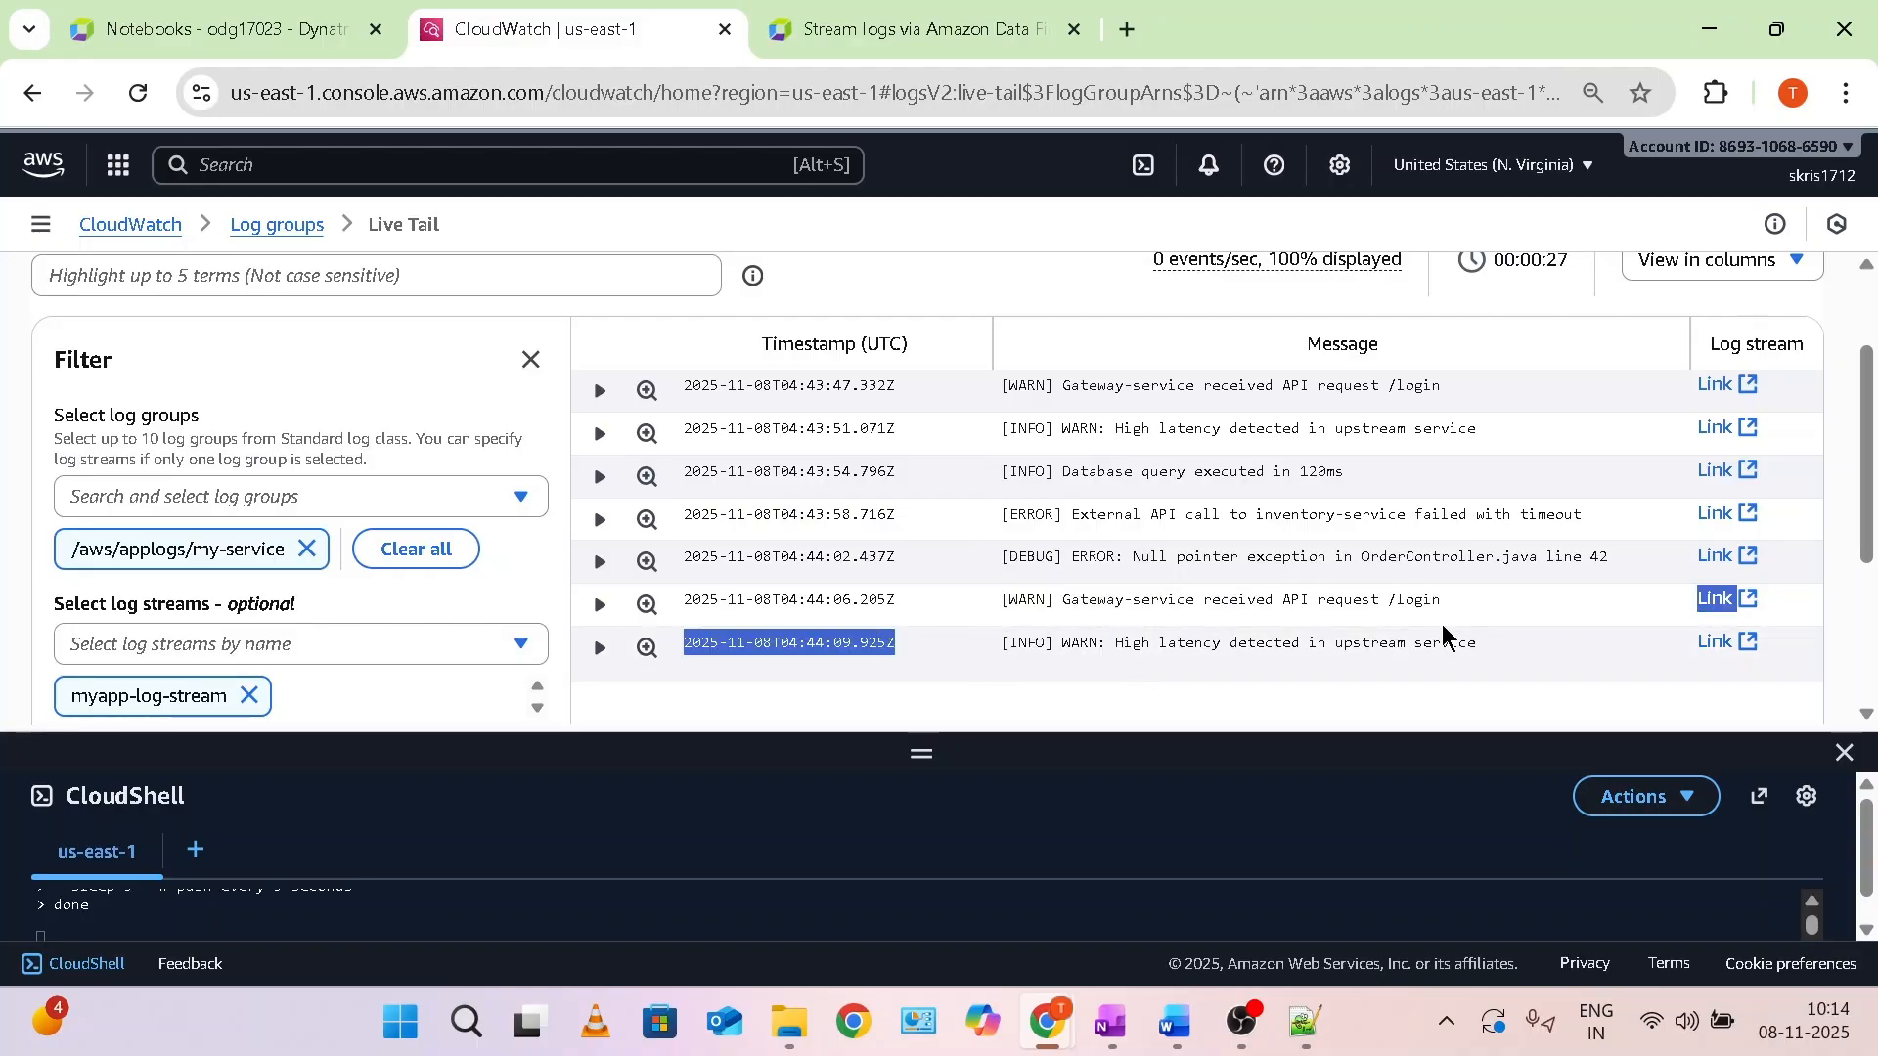
pyautogui.click(1479, 653)
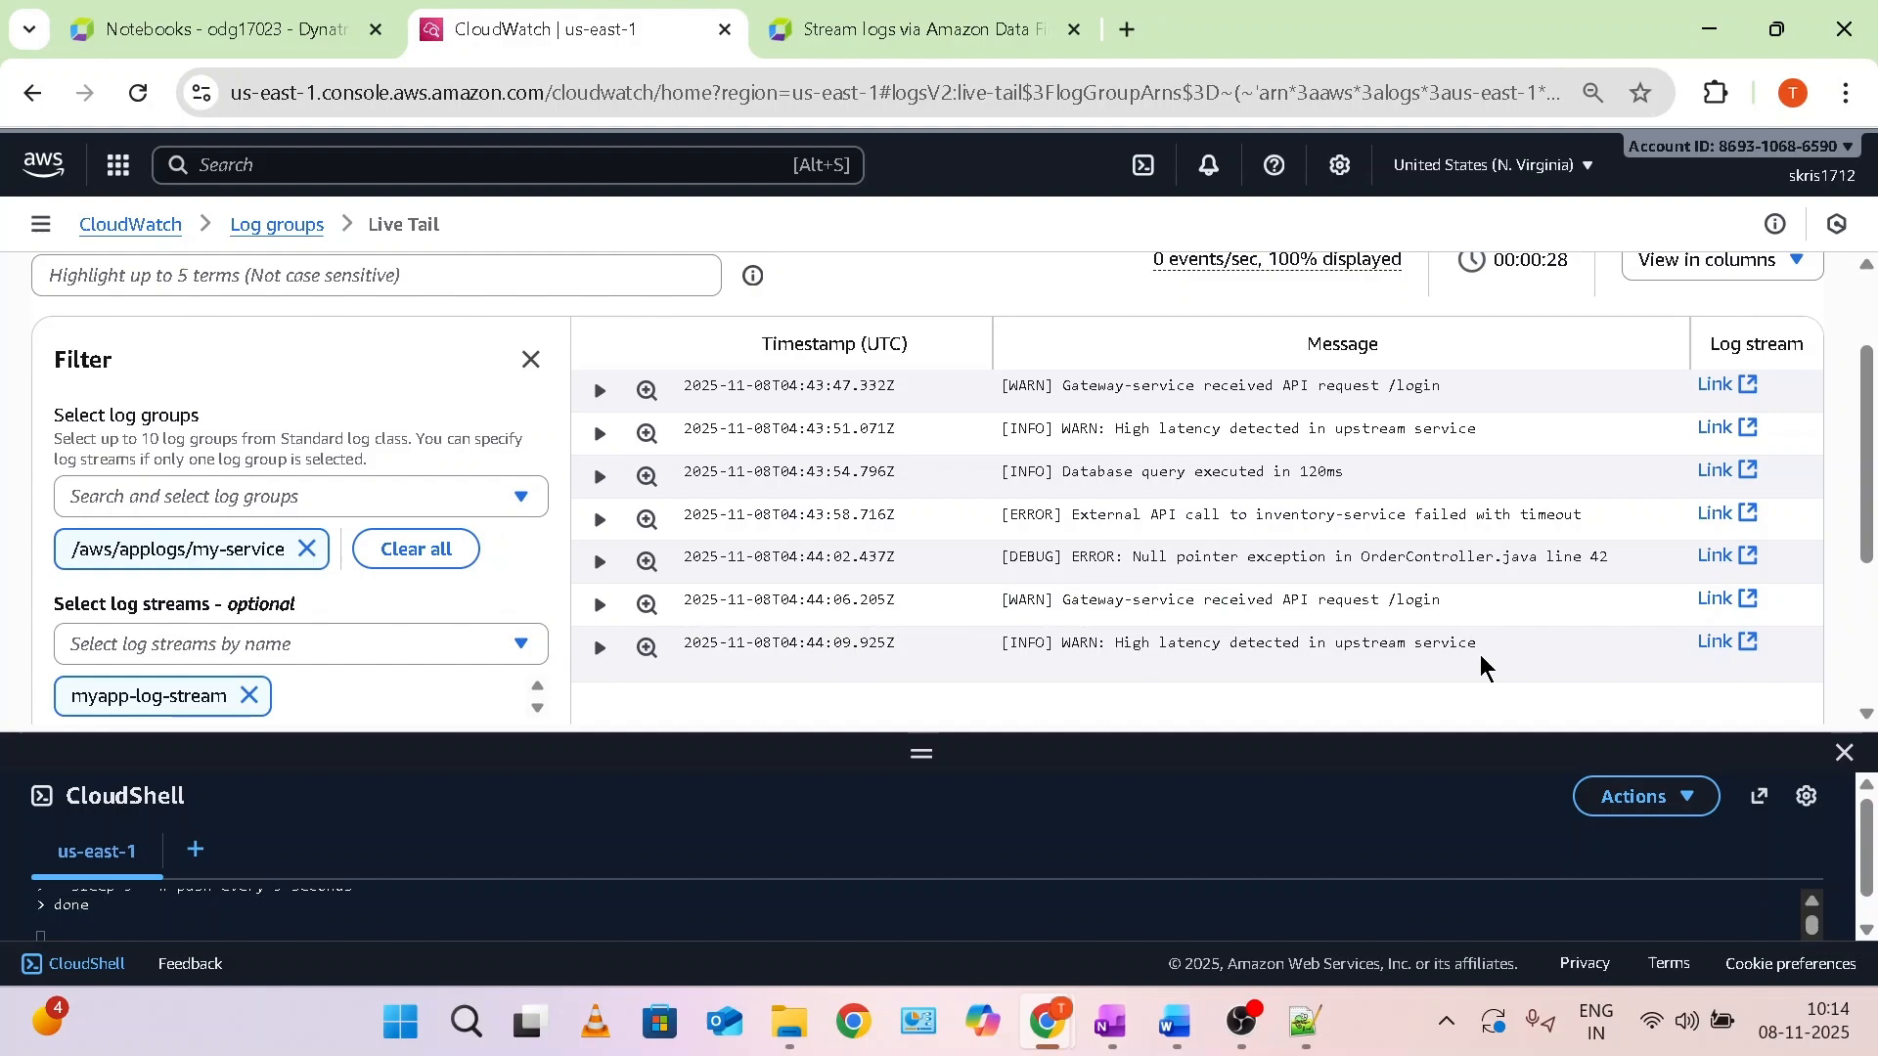
# Switch to the Dynatrace notebook, set the log query's timeframe to the last 5 minutes and run it.
pyautogui.click(323, 35)
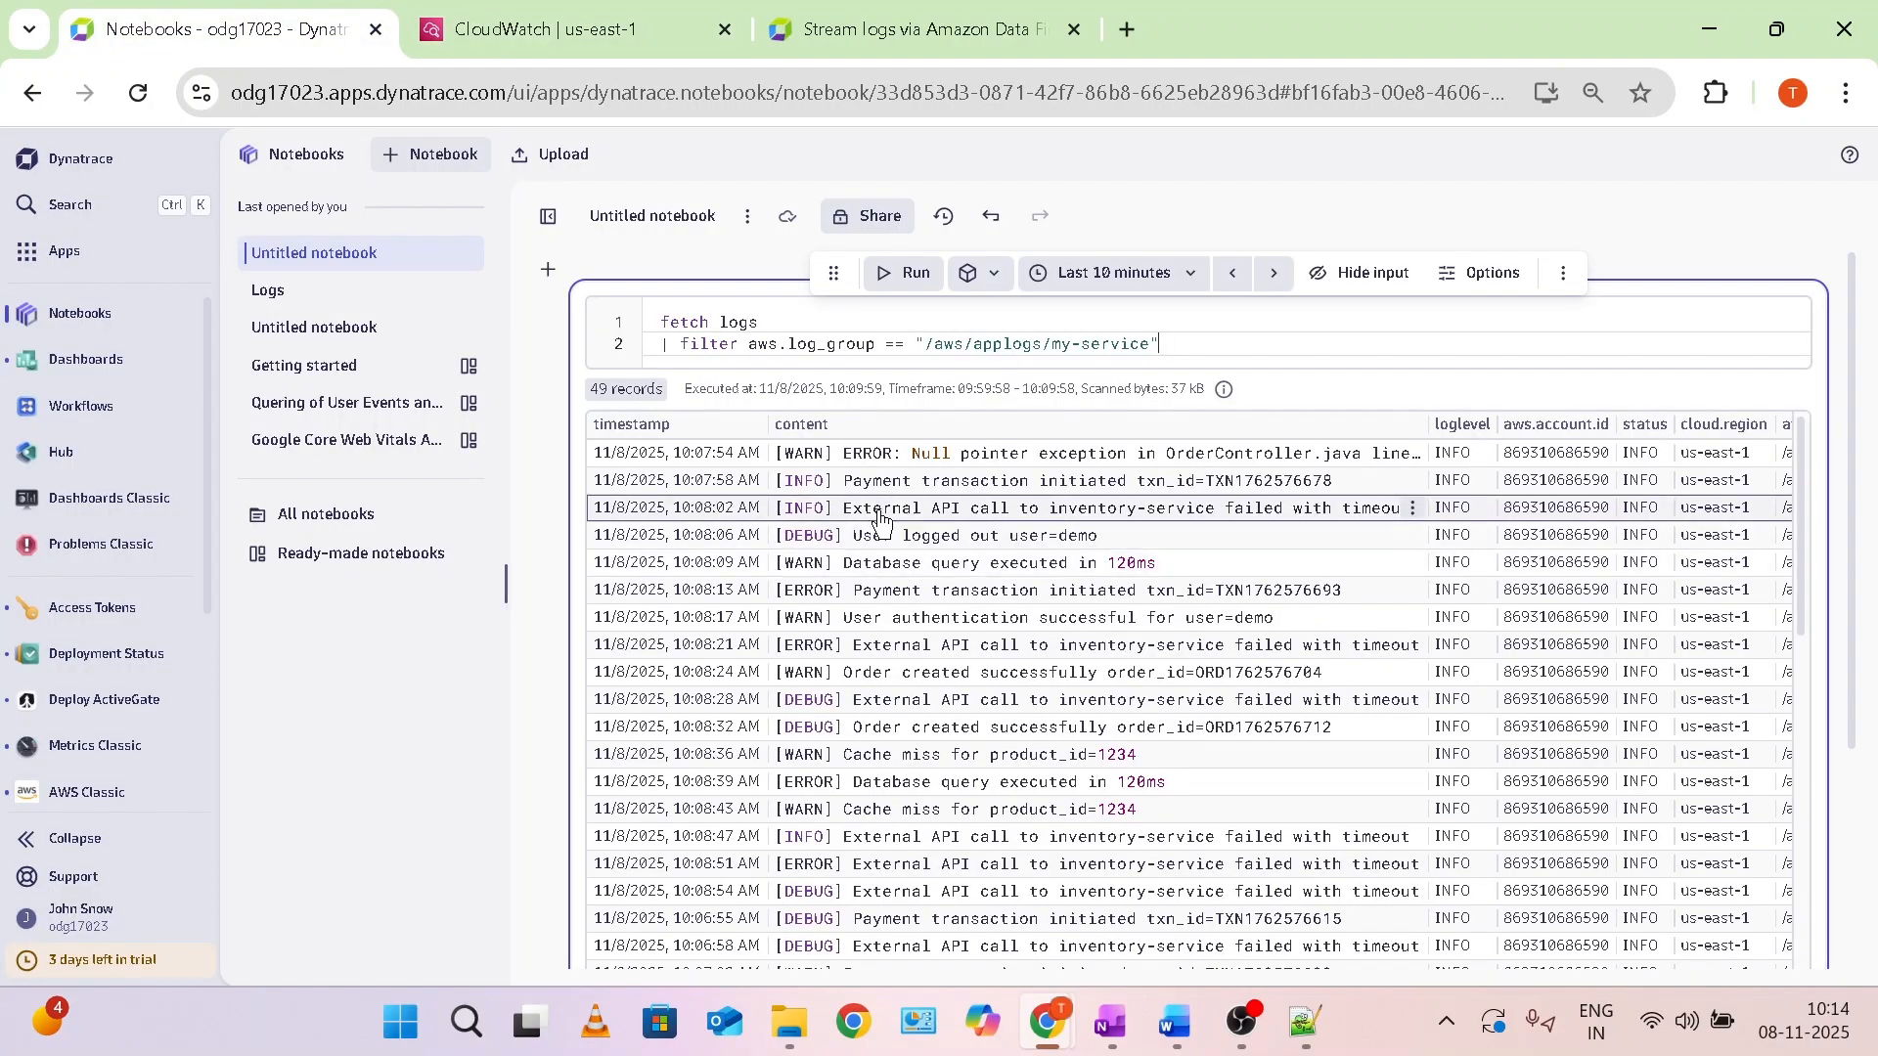
pyautogui.click(1112, 273)
pyautogui.click(1070, 350)
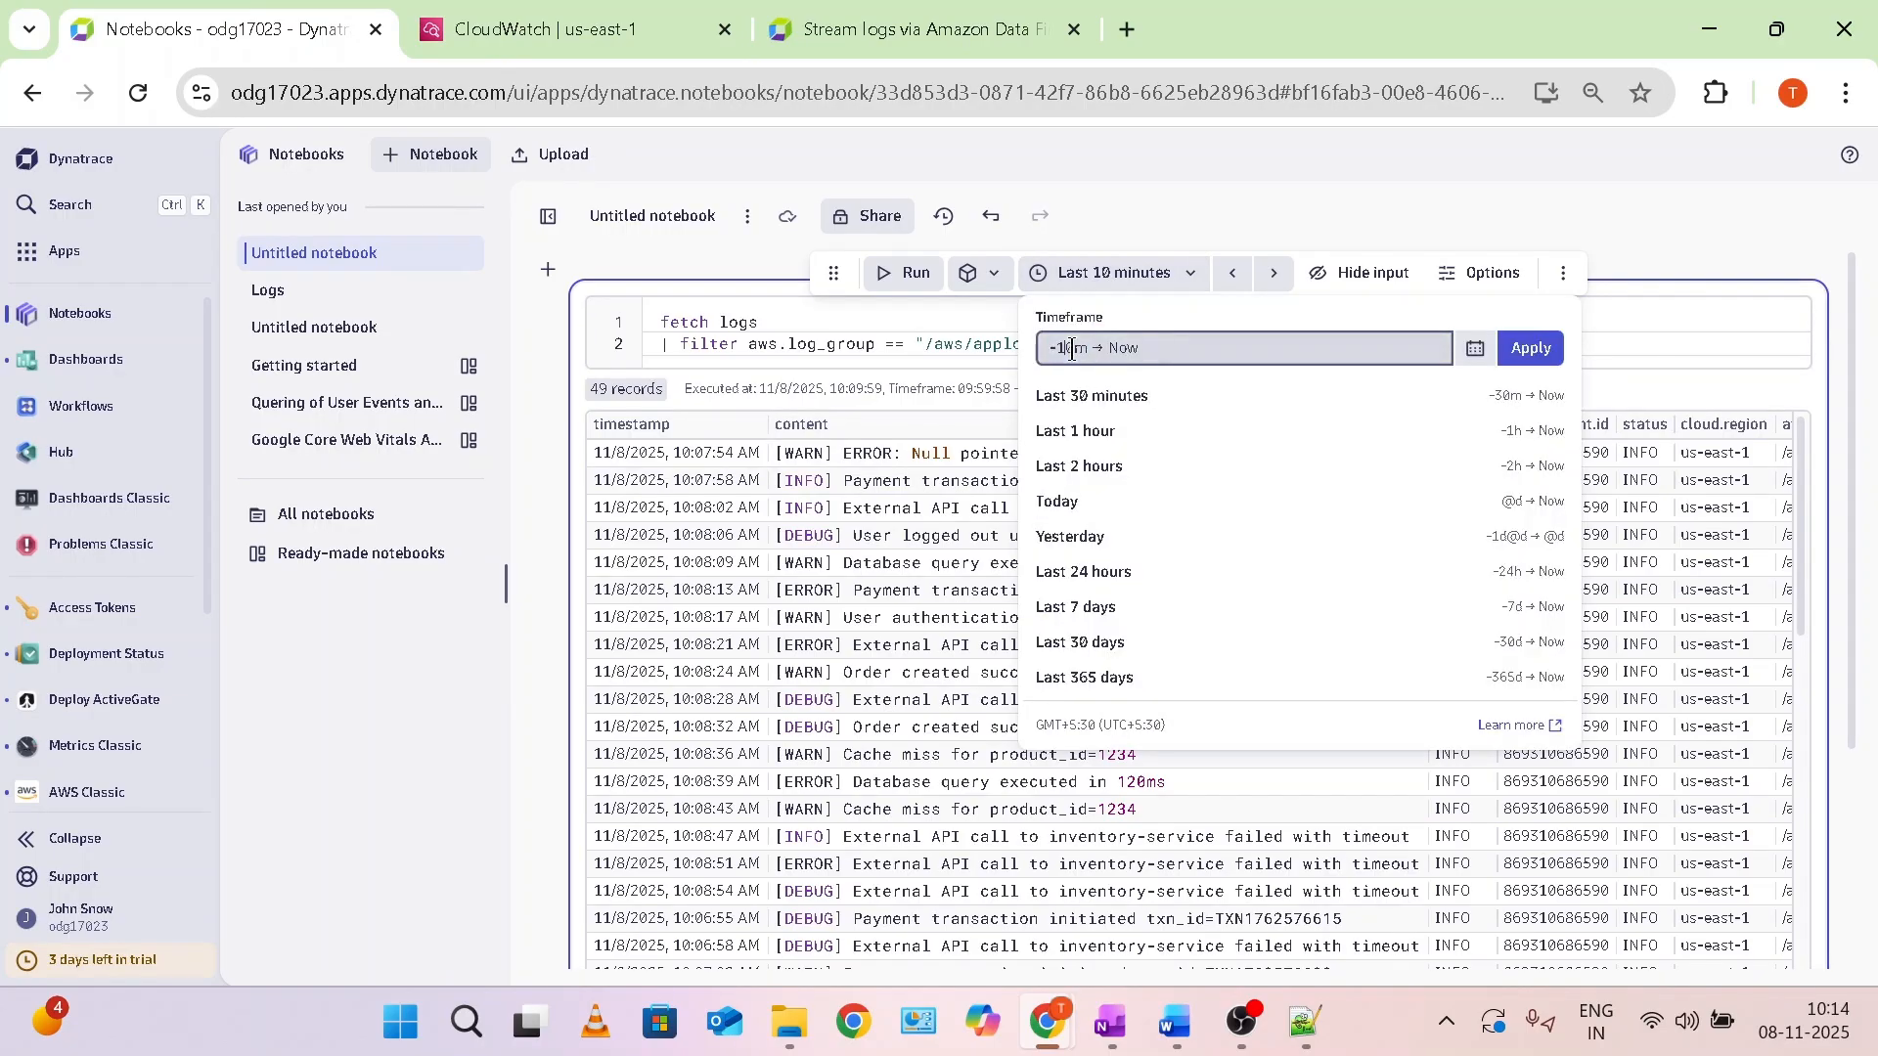
pyautogui.press('BackSpace')
pyautogui.press('BackSpace')
pyautogui.write('5')
pyautogui.click(1531, 350)
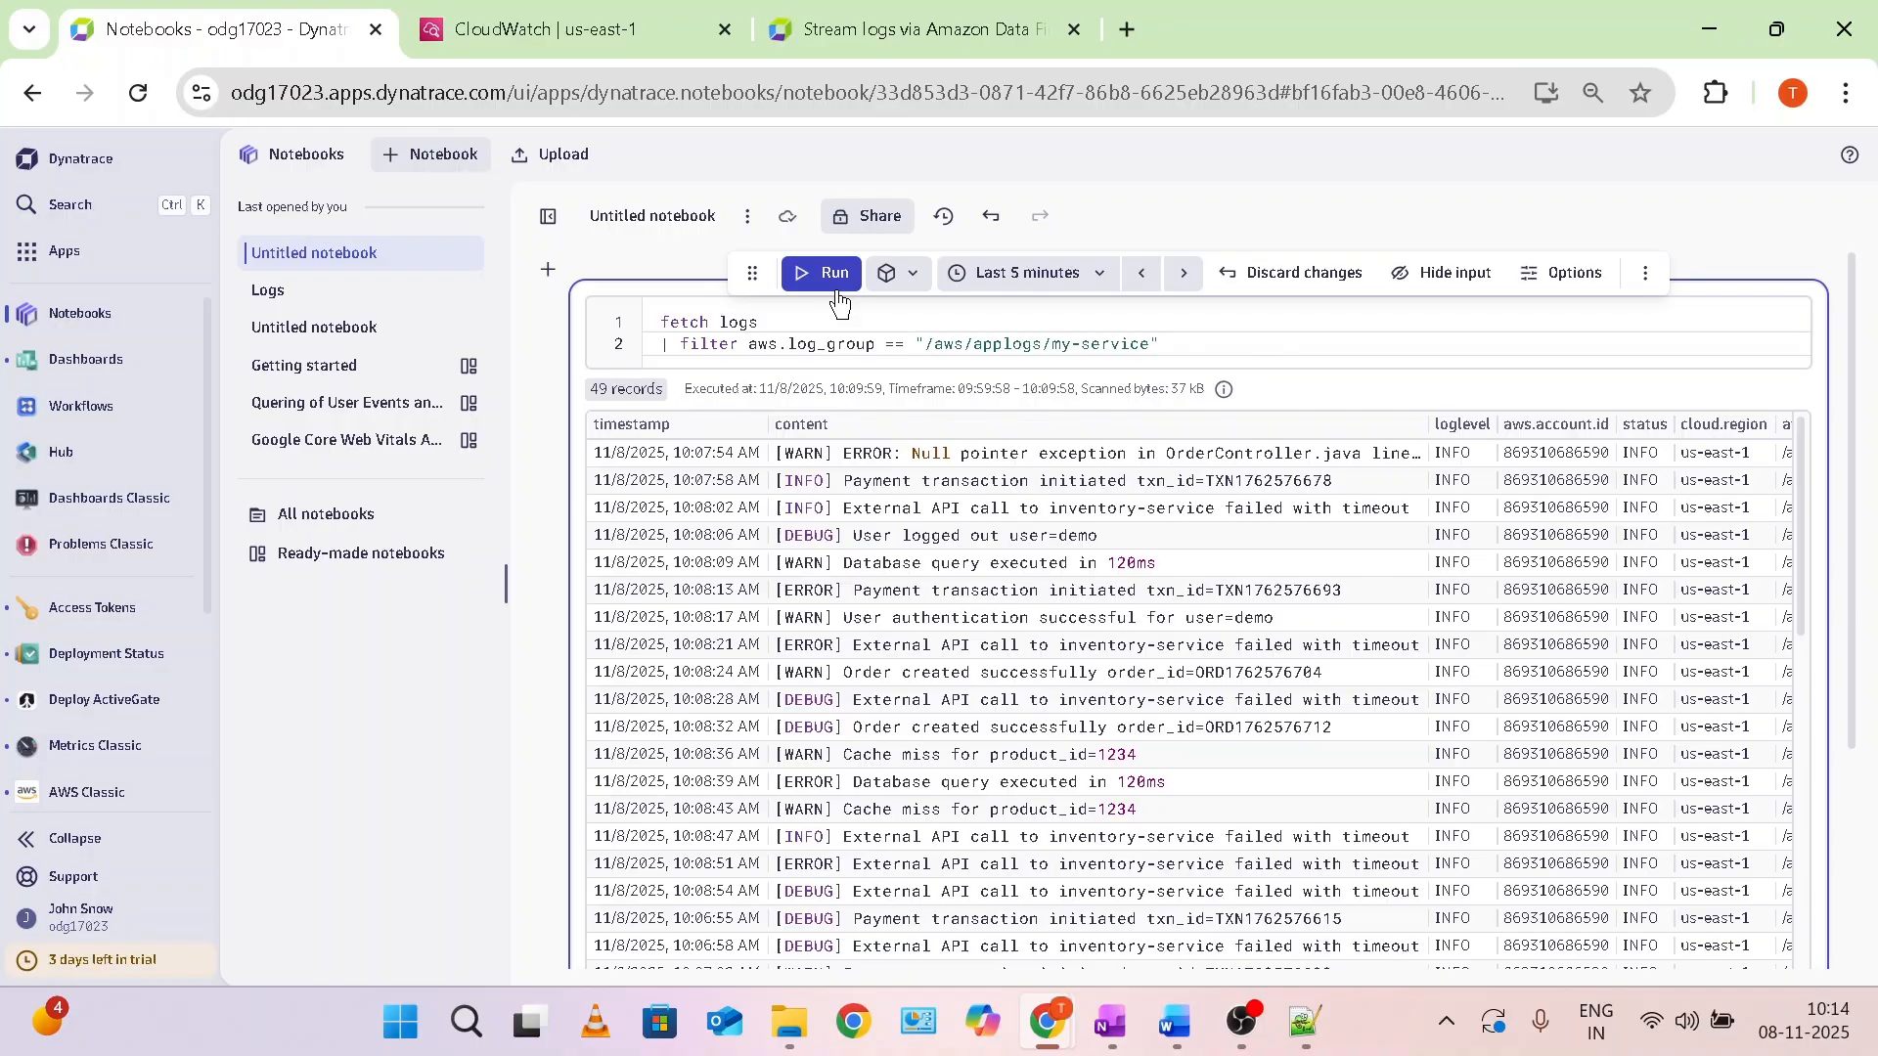
pyautogui.click(889, 291)
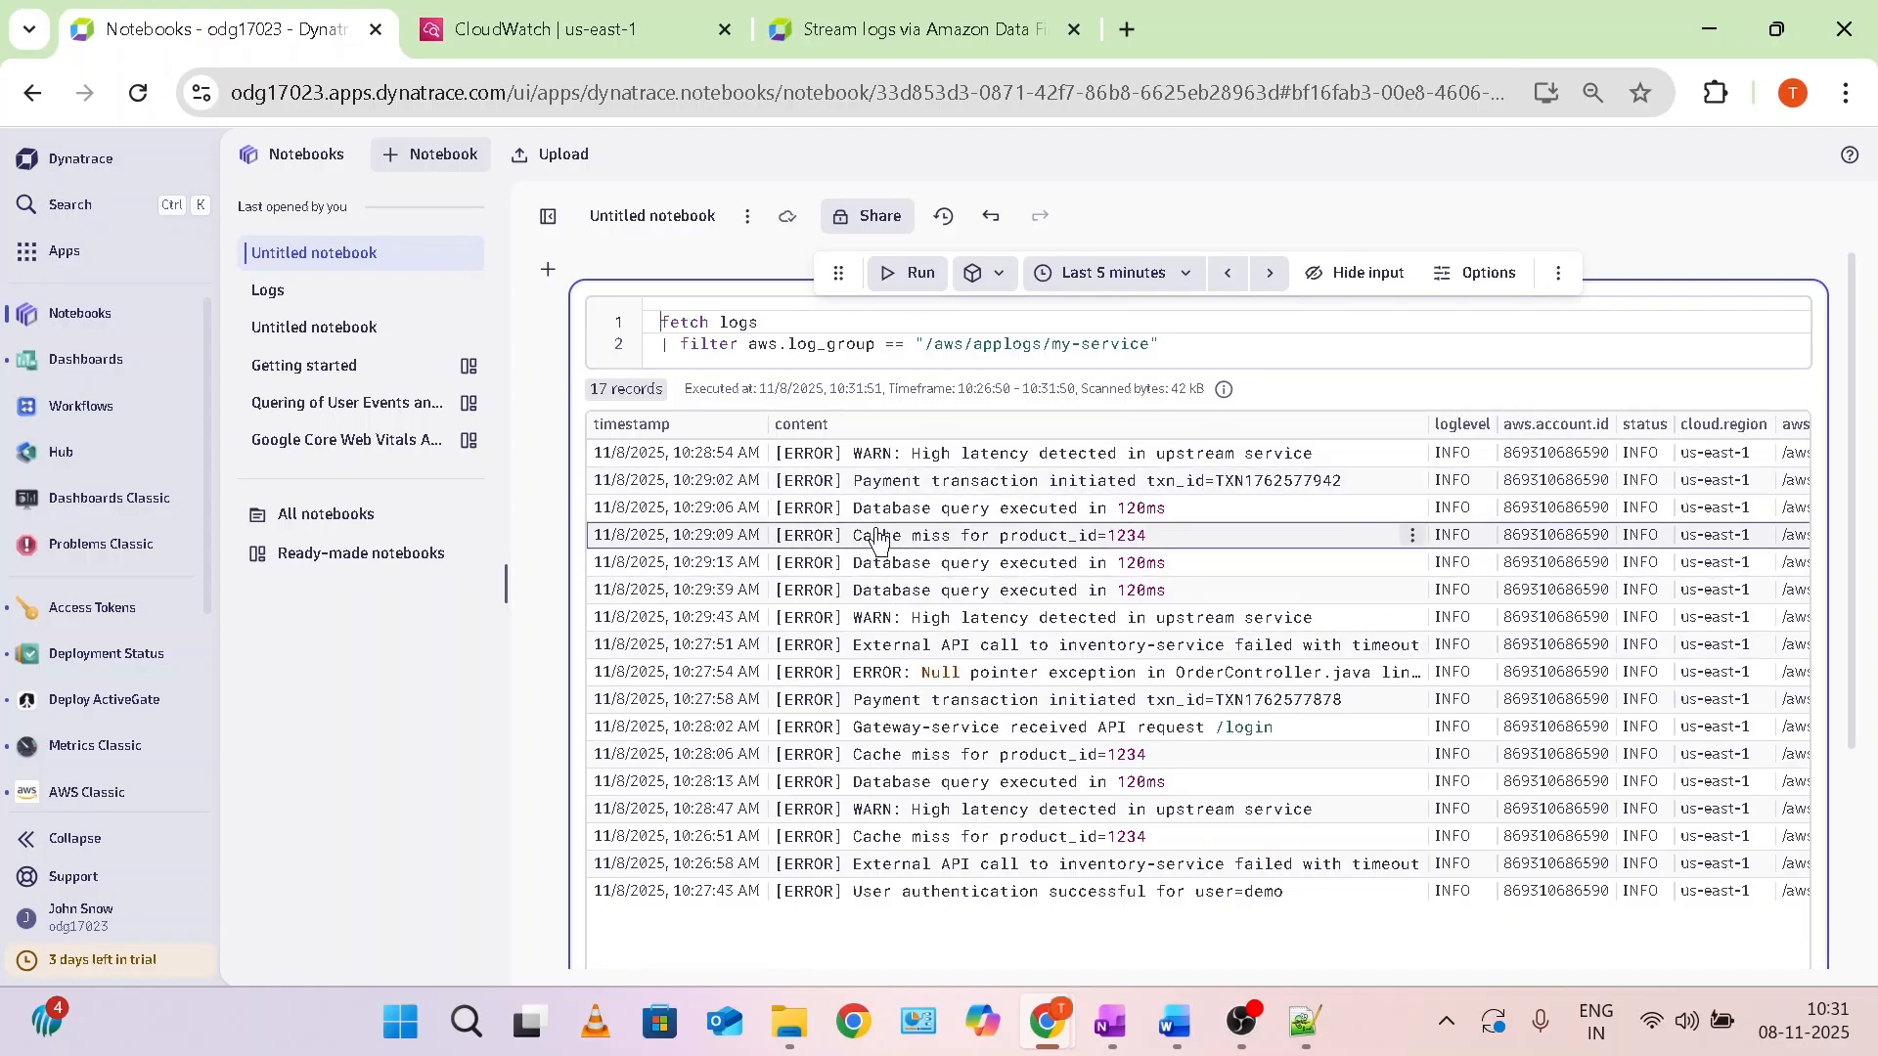
# Compare the log levels in CloudWatch Live Tail with the Dynatrace results, and rerun the notebook's log query.
pyautogui.click(572, 30)
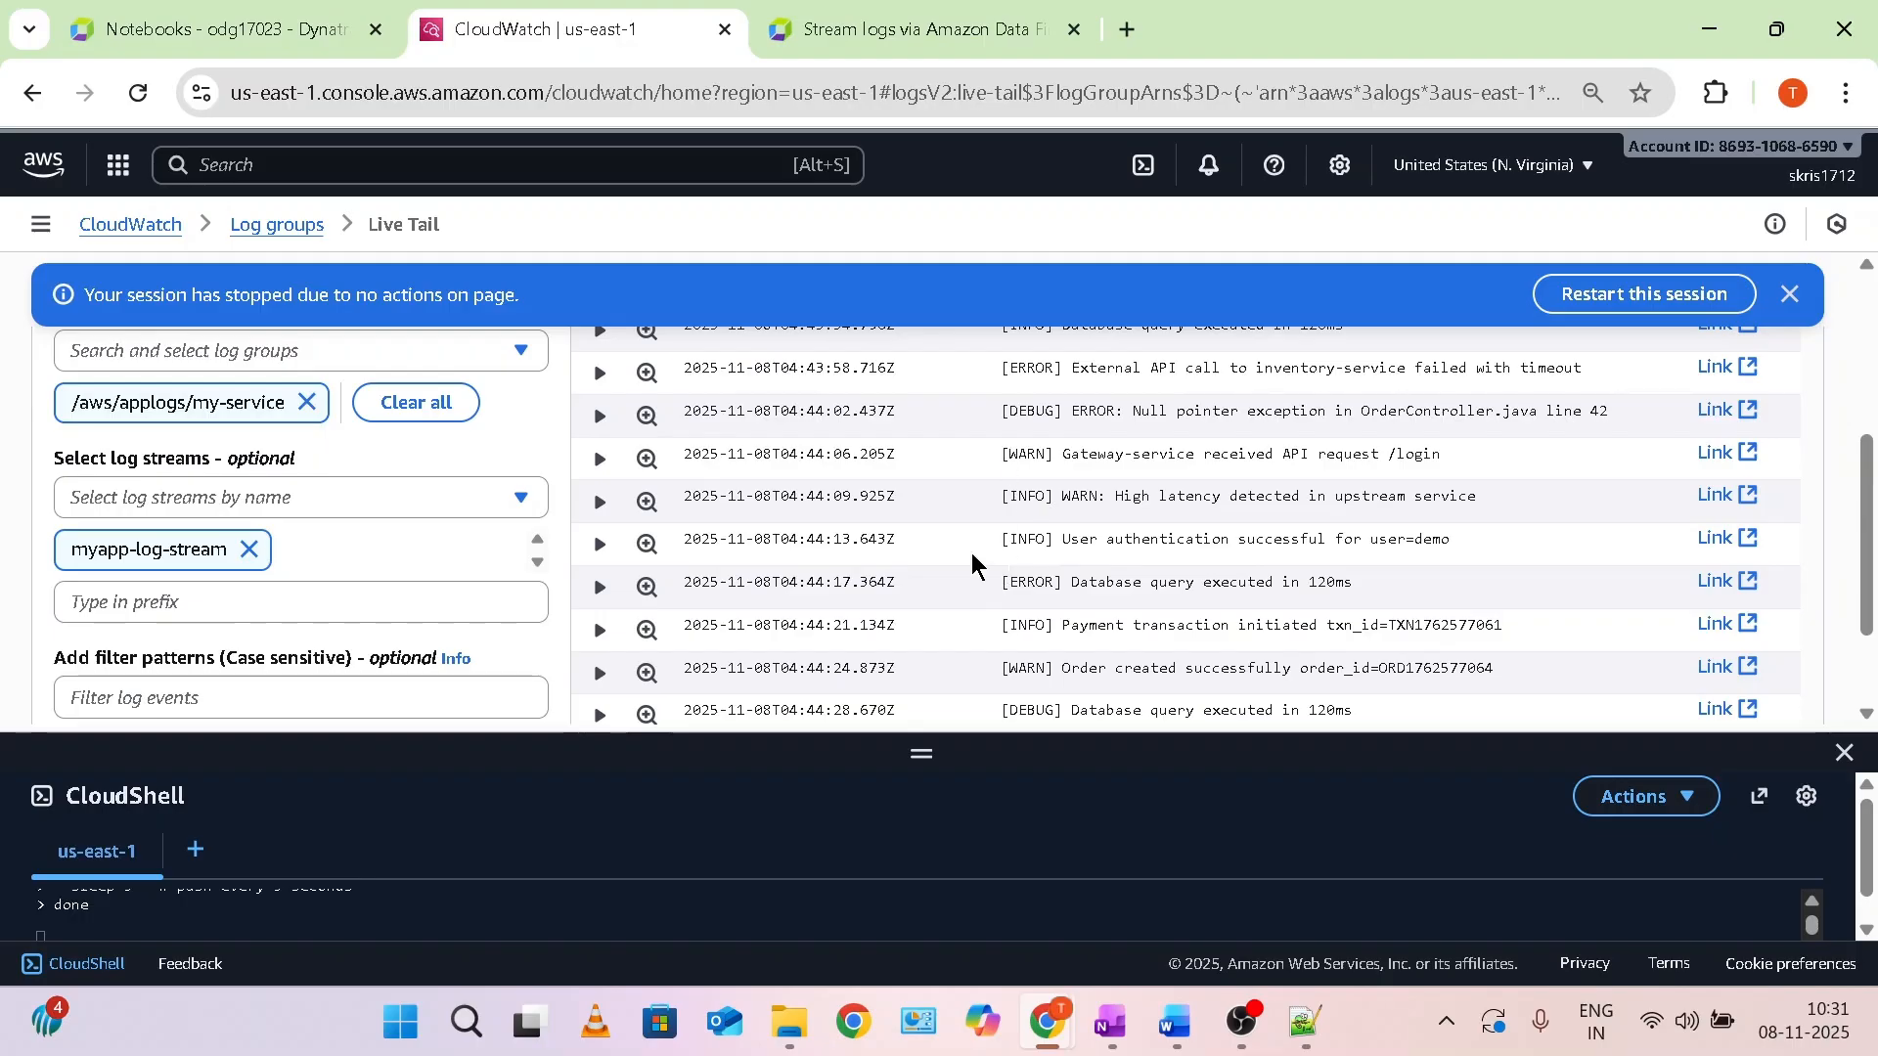
pyautogui.moveTo(997, 429); pyautogui.dragTo(1326, 410)
pyautogui.click(993, 514)
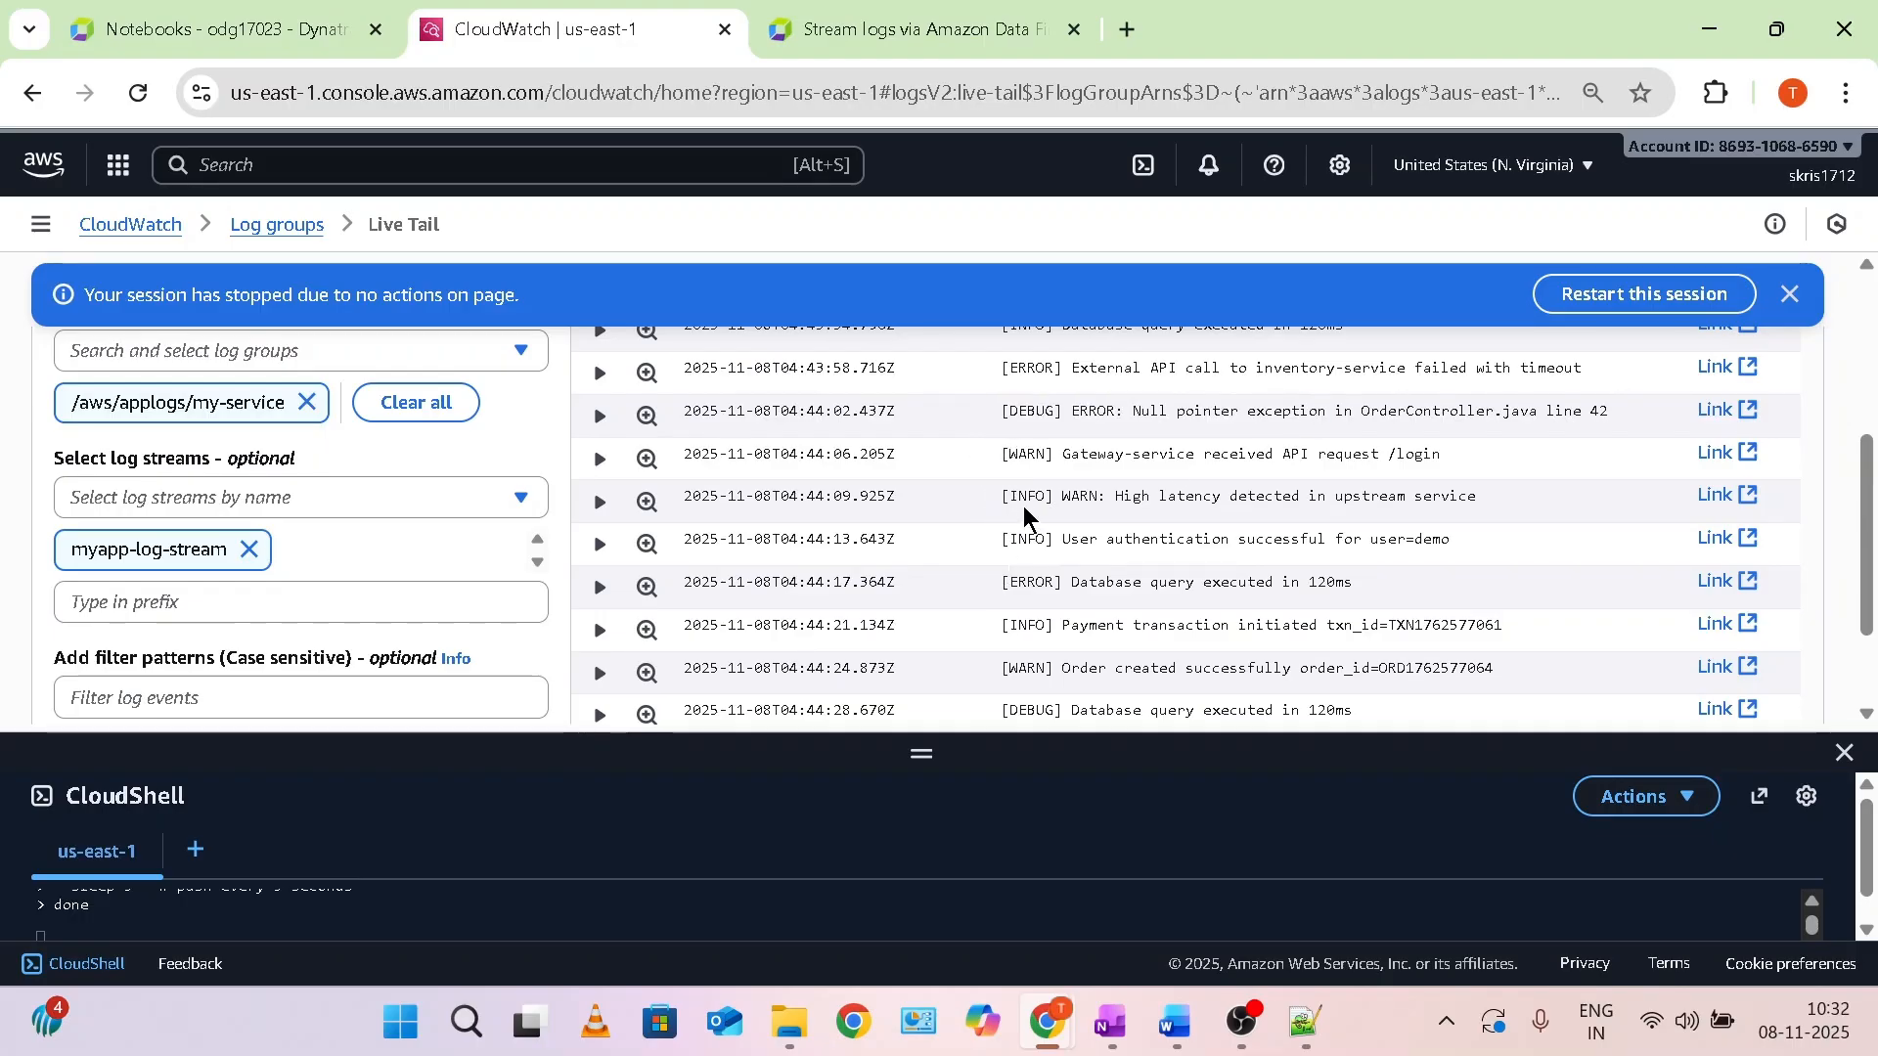
pyautogui.moveTo(1024, 516); pyautogui.dragTo(1220, 501)
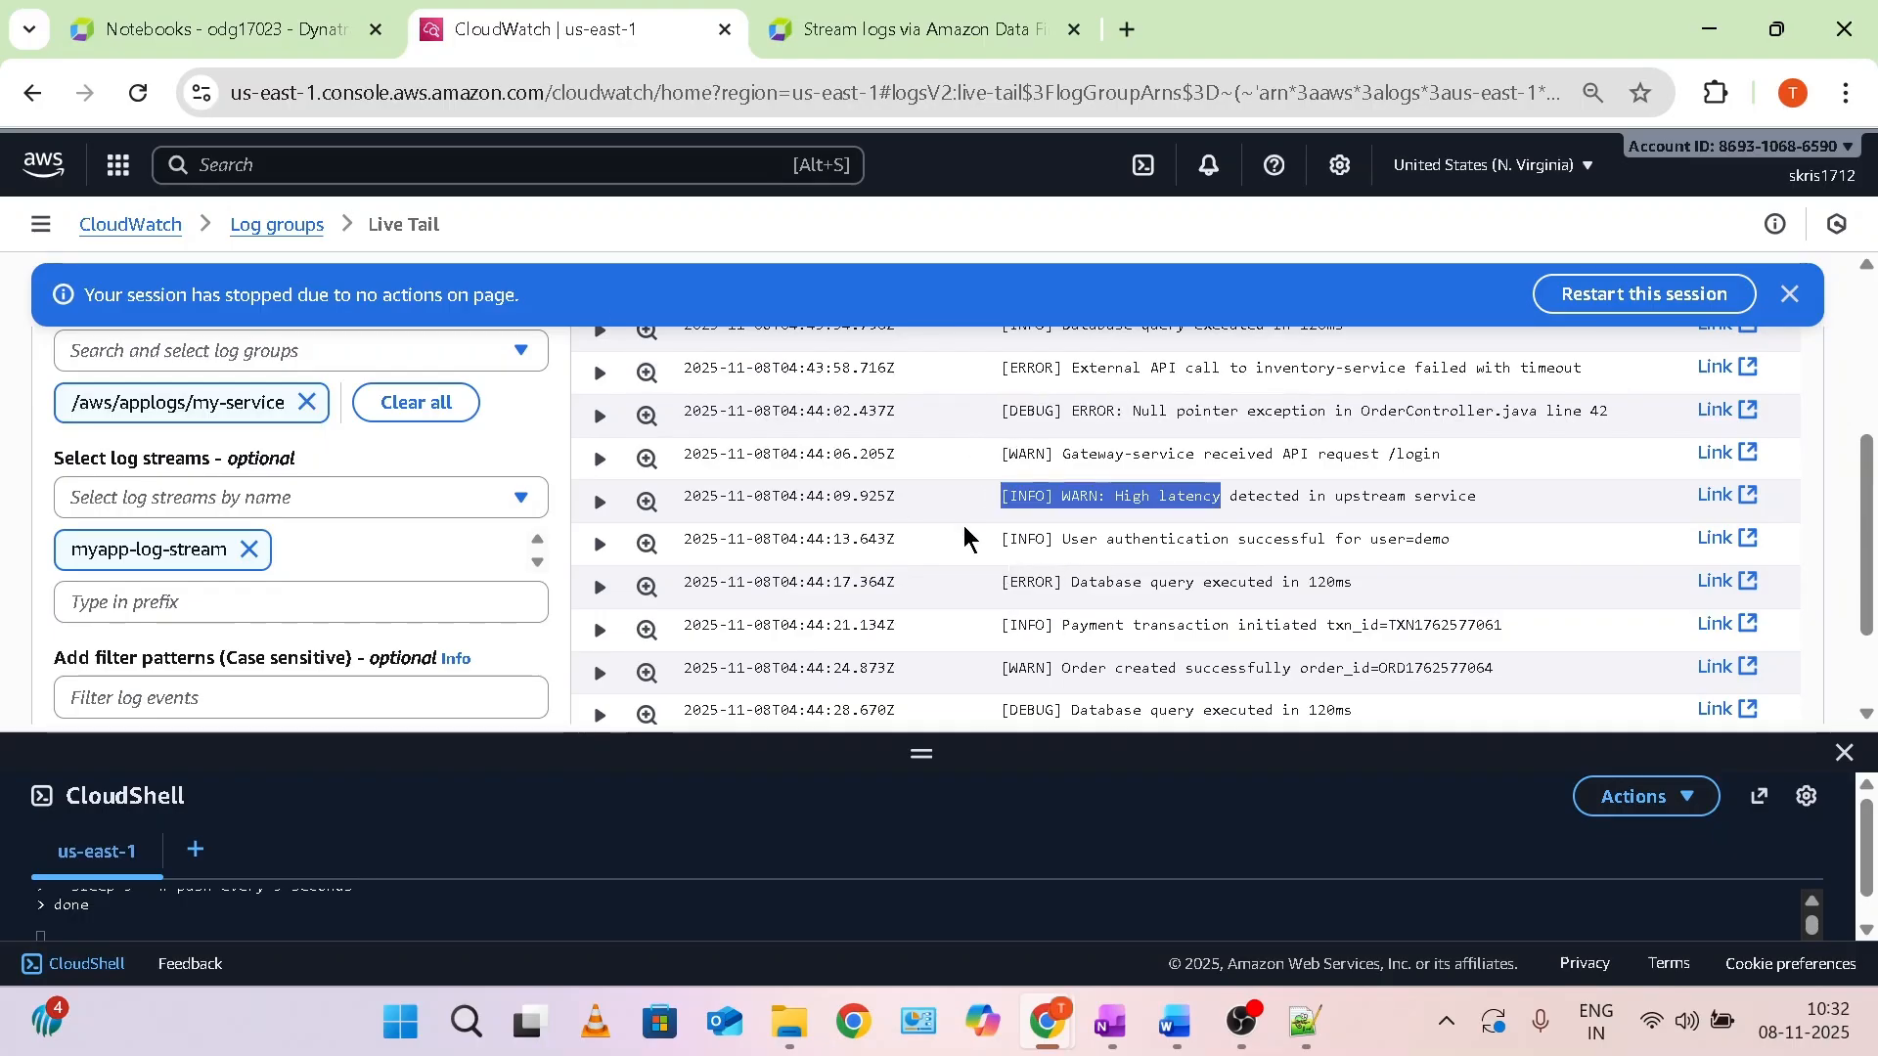
pyautogui.click(274, 30)
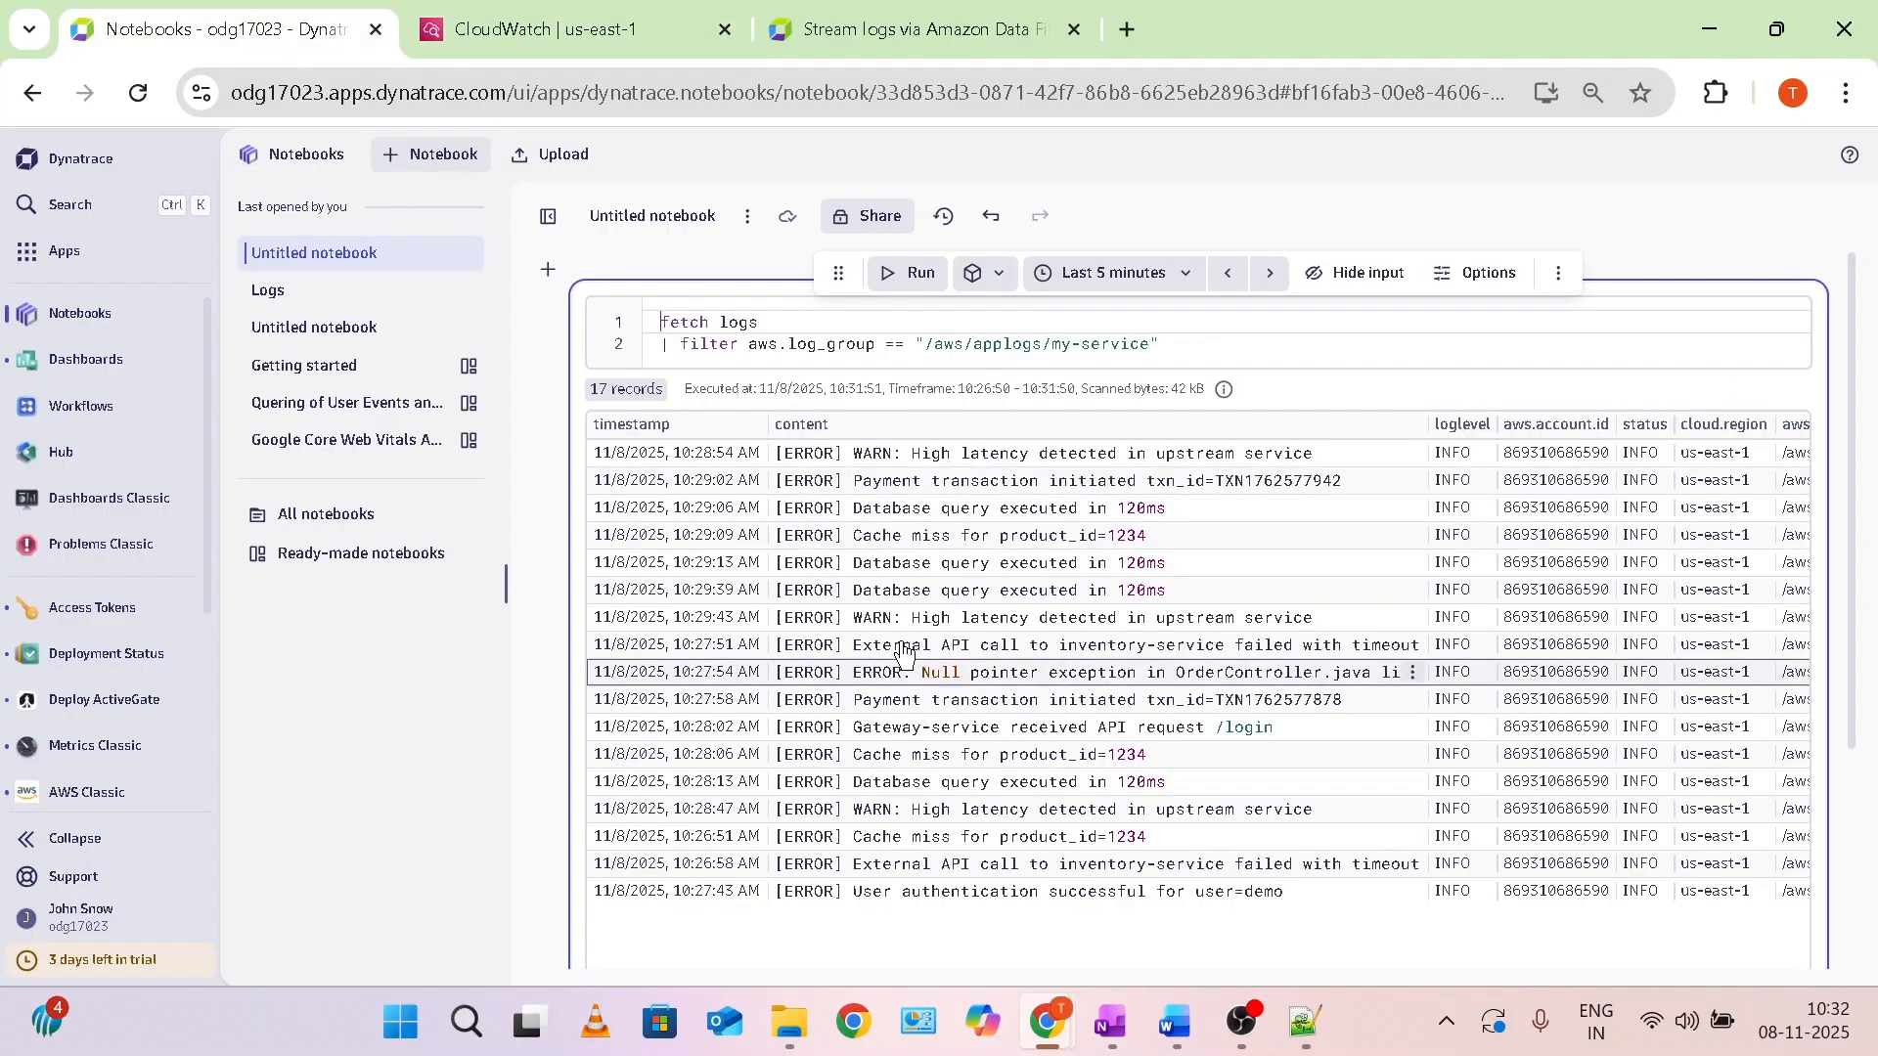
pyautogui.click(912, 273)
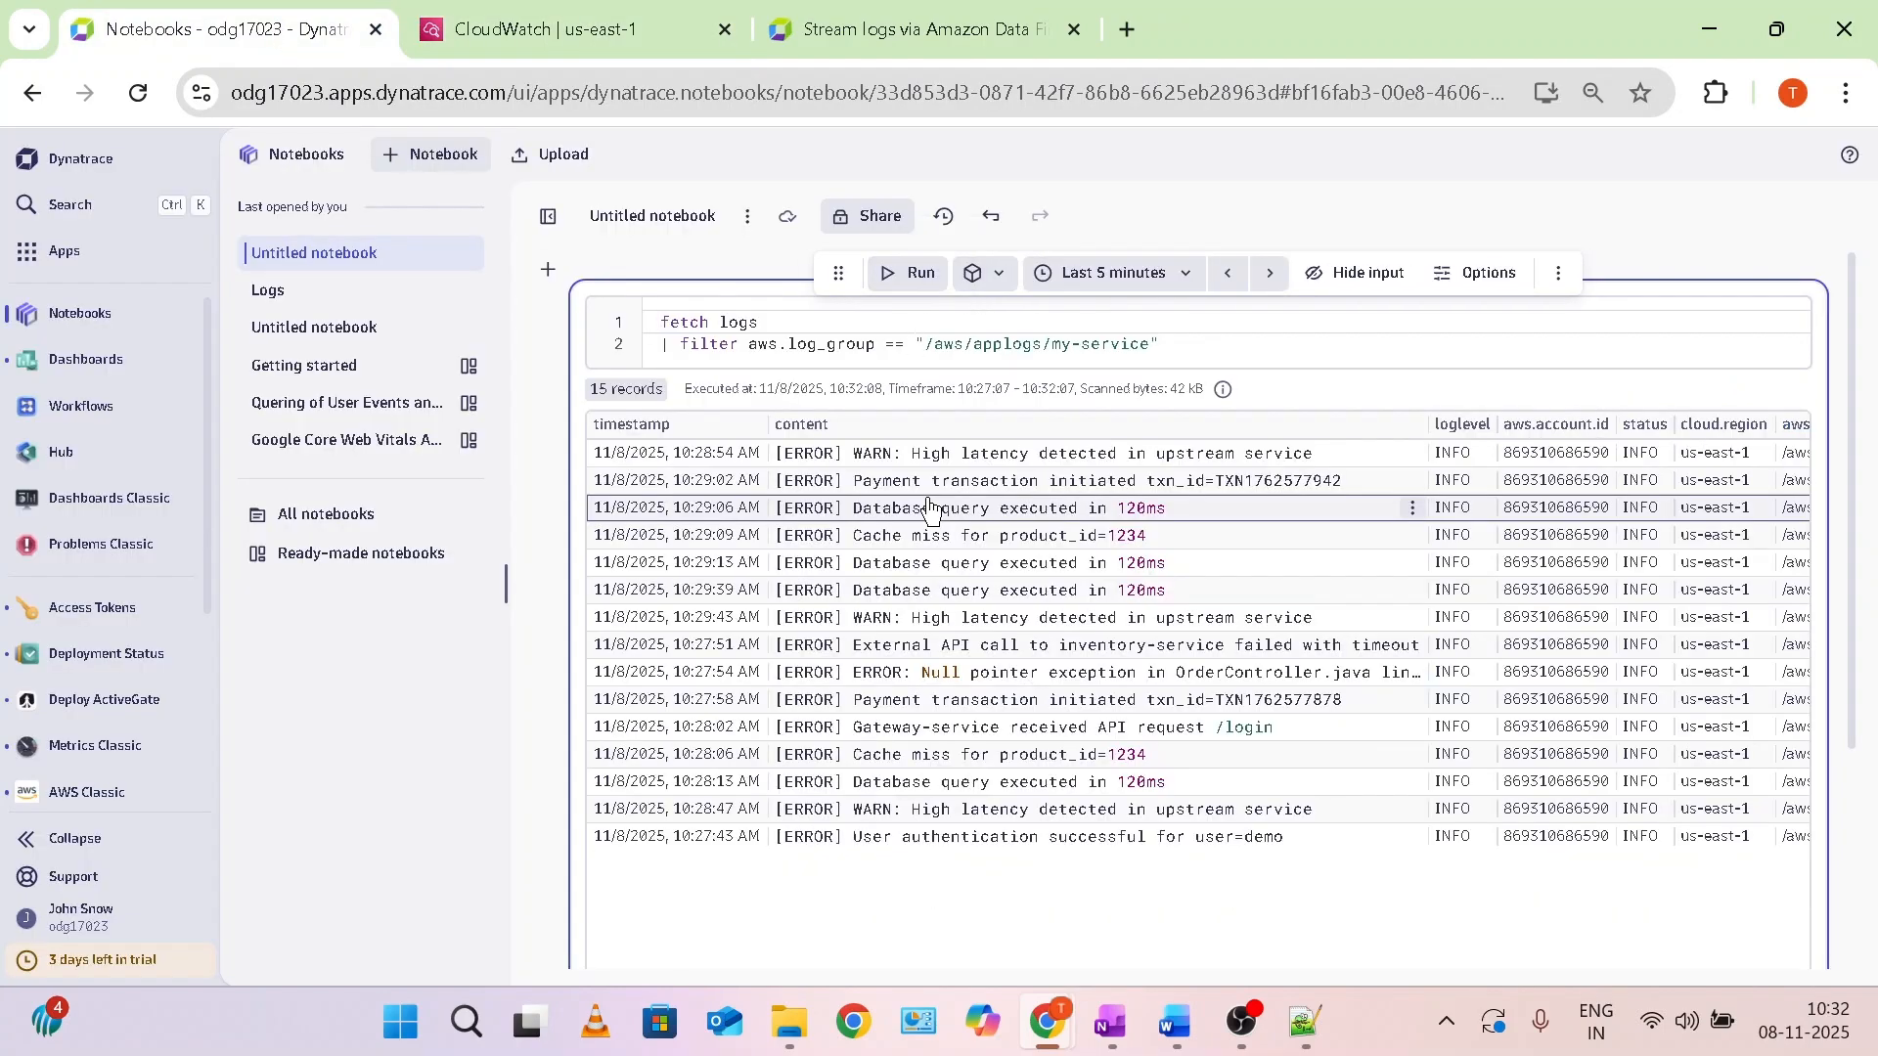